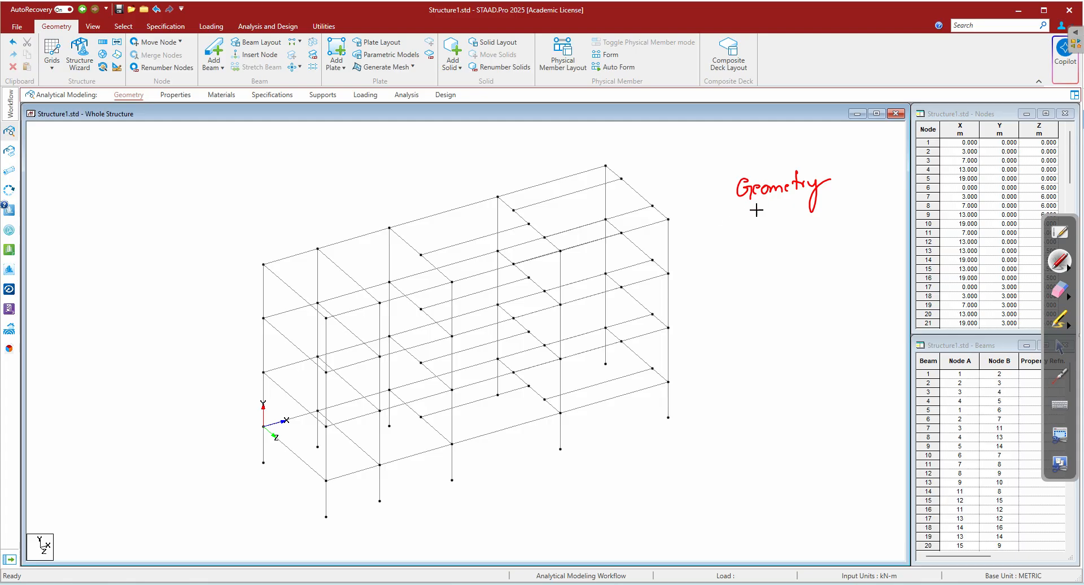
- Handwrite Material, Section properties and Supports in red below the Geometry note beside the frame model
drag(739, 229, 817, 217)
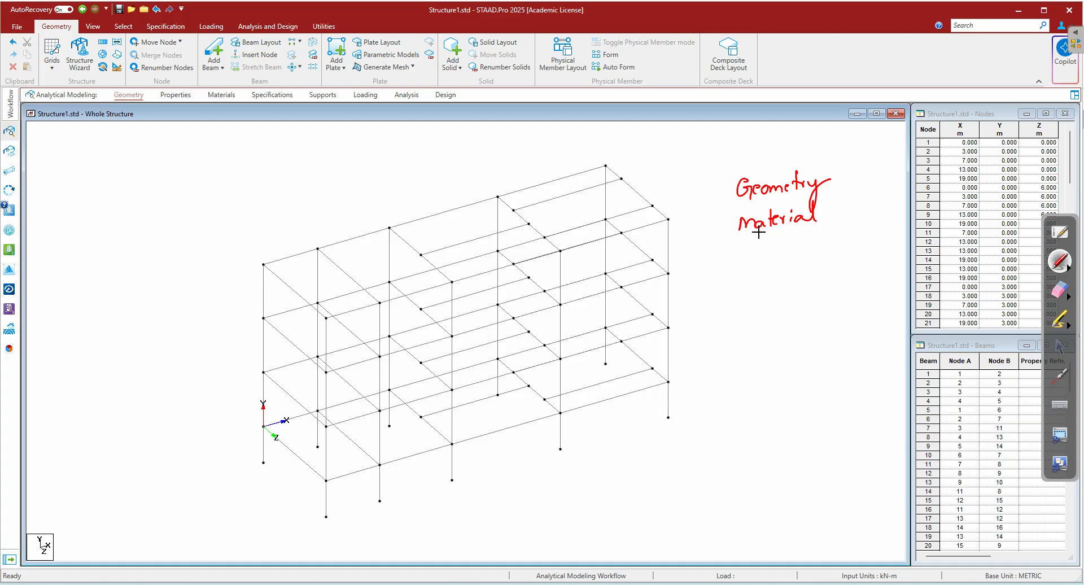
mouse_move(752, 243)
mouse_down()
mouse_move(741, 259)
mouse_move(769, 247)
mouse_move(773, 258)
mouse_up()
mouse_move(782, 238)
mouse_down()
mouse_move(784, 258)
mouse_move(788, 241)
mouse_up()
mouse_move(789, 249)
mouse_down()
mouse_move(791, 258)
mouse_move(837, 244)
mouse_move(900, 248)
mouse_up()
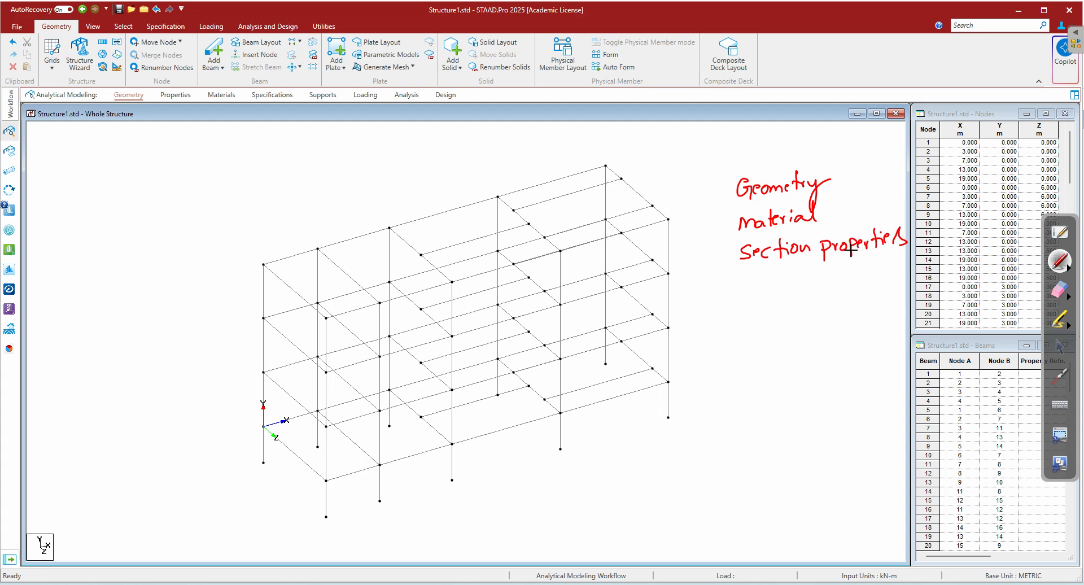
click(755, 287)
mouse_move(751, 278)
mouse_down()
mouse_move(743, 289)
mouse_move(809, 272)
mouse_move(821, 289)
mouse_up()
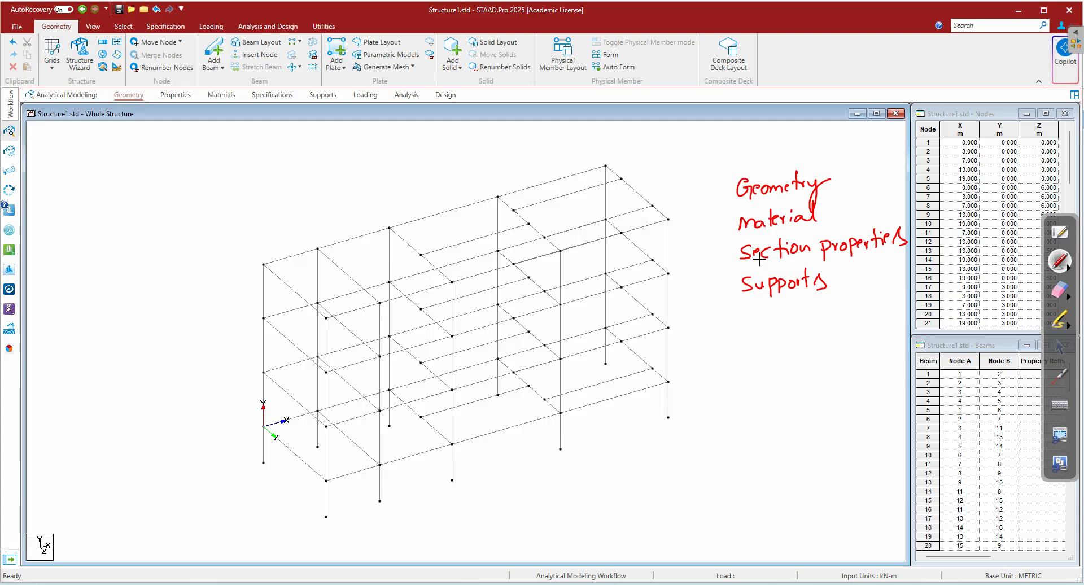
- Erase the handwritten list beside the frame model and return to the normal selection pointer
click(1059, 289)
mouse_move(762, 254)
mouse_down()
mouse_move(858, 242)
mouse_move(766, 212)
mouse_up()
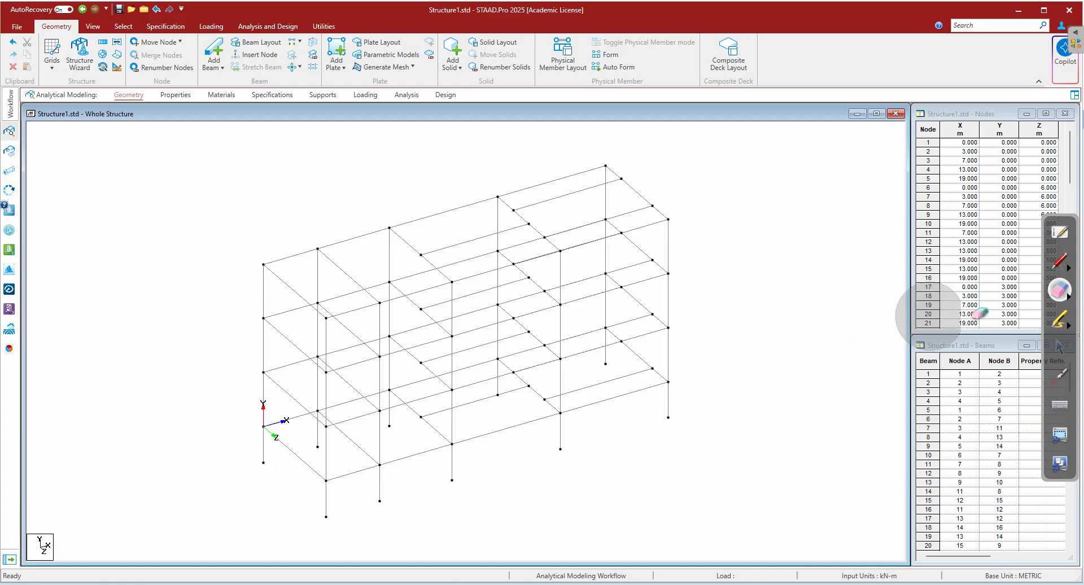
click(1052, 345)
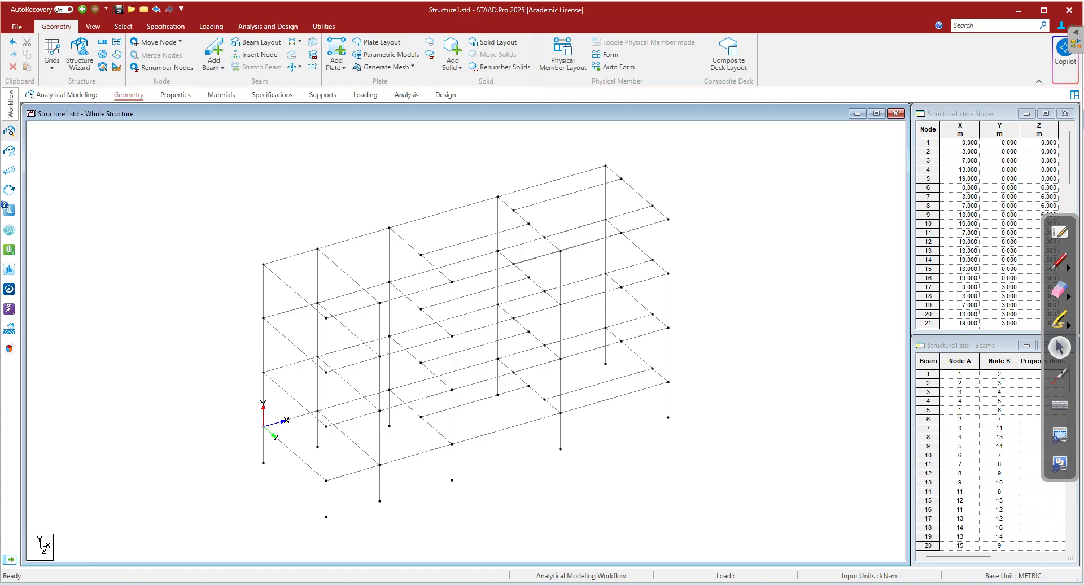
- Switch to OneNote and show the page Property and Support Assignment in STAAD Pro in full-page view
click(302, 583)
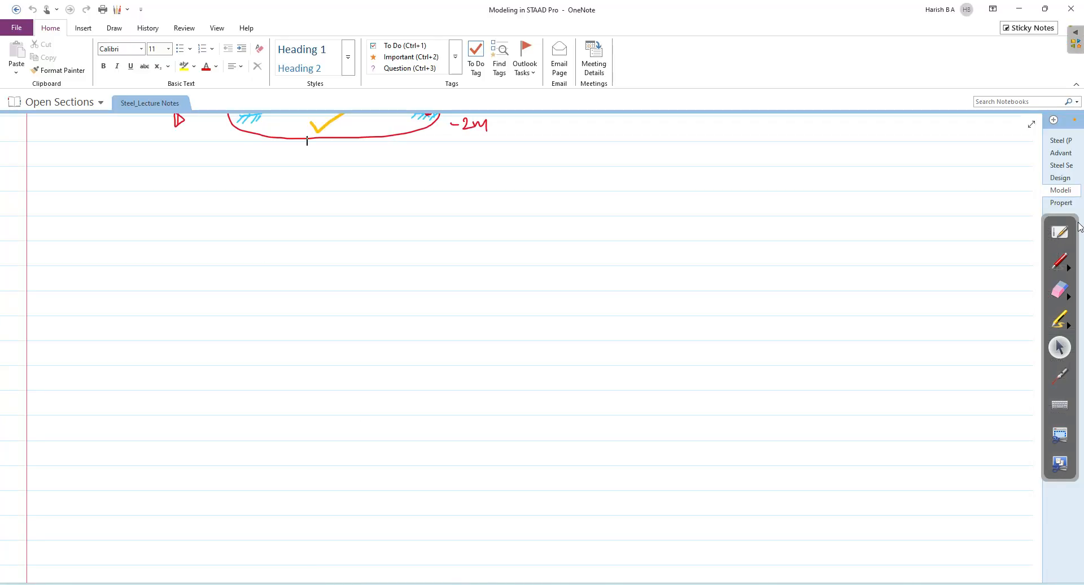
click(1063, 202)
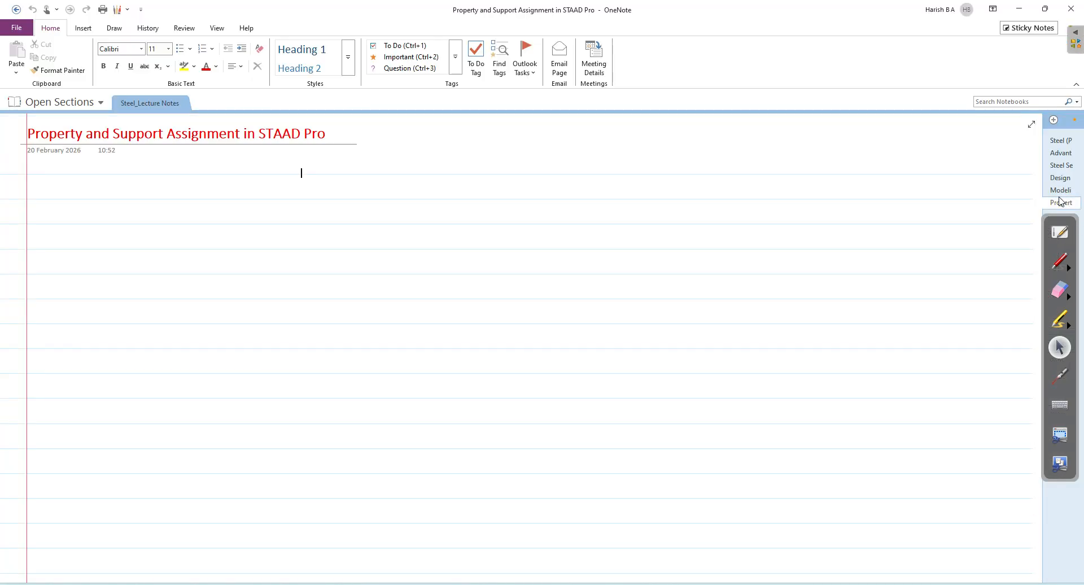
click(1031, 124)
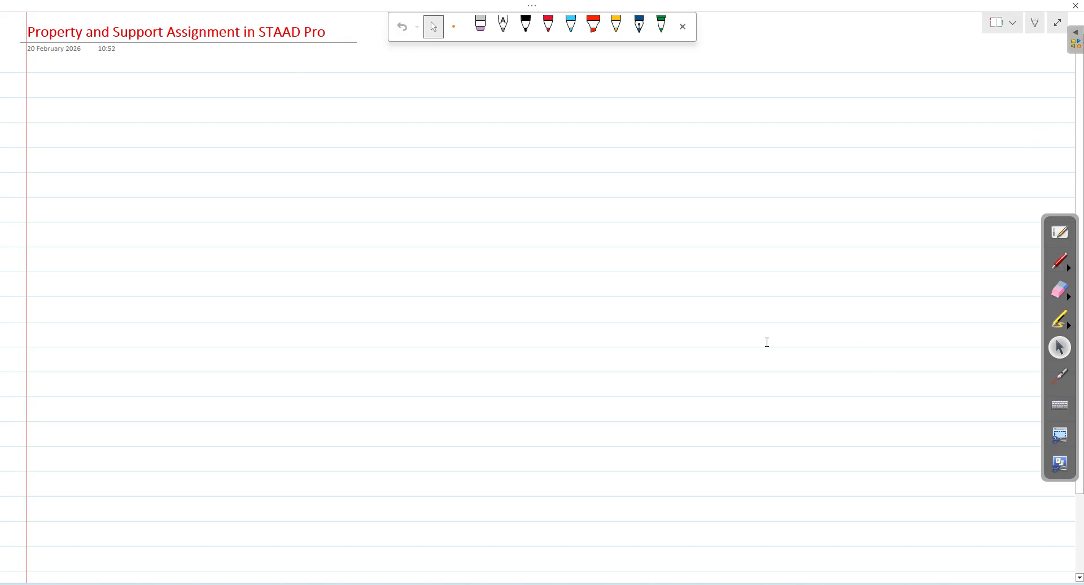
- Handwrite "Material → structural steel" in black ink as the first line of the notes
click(525, 26)
mouse_move(272, 99)
mouse_down()
mouse_move(279, 85)
mouse_move(305, 98)
mouse_up()
drag(299, 85, 326, 87)
drag(328, 86, 343, 96)
click(328, 81)
mouse_move(346, 79)
mouse_down()
mouse_move(348, 97)
mouse_move(494, 85)
mouse_up()
mouse_move(495, 94)
mouse_down()
mouse_move(502, 84)
mouse_move(531, 93)
mouse_up()
drag(525, 86, 556, 85)
mouse_move(563, 86)
mouse_down()
mouse_move(620, 96)
mouse_move(647, 92)
mouse_move(645, 75)
mouse_up()
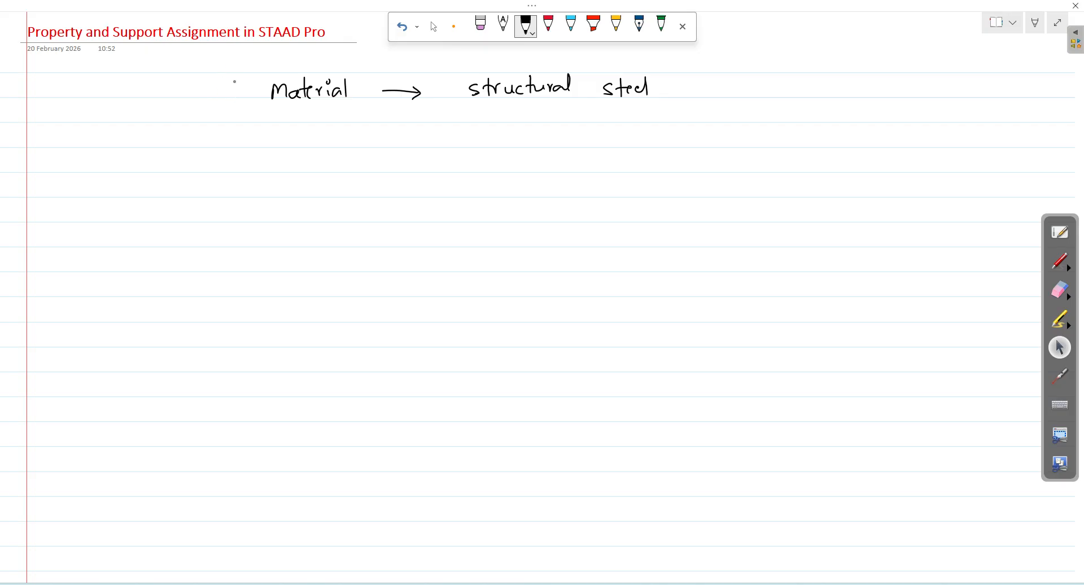
- Handwrite "Mild steel," on the next line, followed by Fy = 250 N/mm²
drag(273, 136, 311, 148)
mouse_move(336, 135)
mouse_down()
mouse_move(326, 148)
mouse_move(337, 149)
mouse_up()
drag(334, 141, 361, 146)
drag(367, 126, 366, 143)
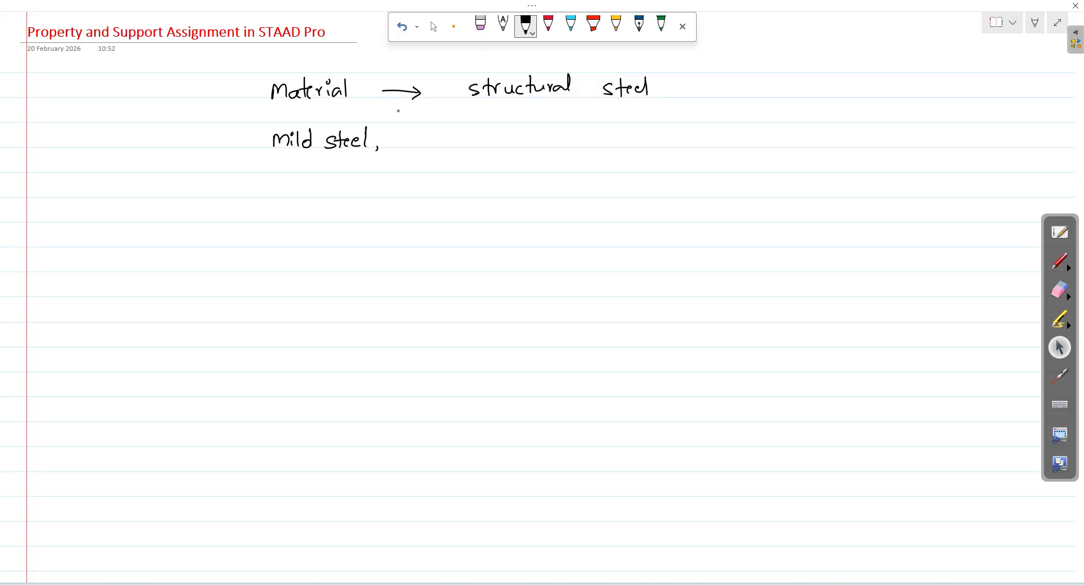
mouse_move(447, 132)
mouse_down()
mouse_move(448, 147)
mouse_move(460, 130)
mouse_up()
drag(450, 140, 460, 145)
mouse_move(465, 137)
mouse_down()
mouse_move(453, 153)
mouse_move(500, 137)
mouse_up()
drag(523, 138, 532, 145)
drag(549, 139, 549, 139)
mouse_move(568, 141)
mouse_down()
mouse_move(577, 135)
mouse_move(580, 155)
mouse_move(636, 137)
mouse_up()
click(618, 139)
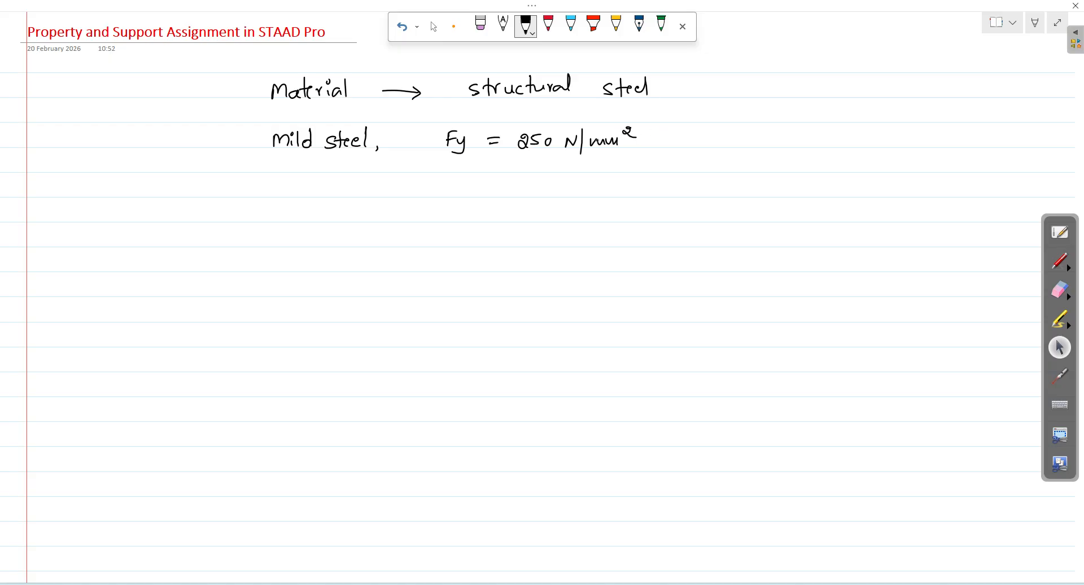
- Below the Fy line, handwrite Fu = 410 N/mm² and E = 2×10⁵ N/mm²
drag(447, 161, 458, 159)
mouse_move(447, 166)
mouse_down()
mouse_move(464, 164)
mouse_move(463, 175)
mouse_up()
mouse_move(524, 159)
mouse_down()
mouse_move(530, 171)
mouse_move(587, 159)
mouse_move(590, 177)
mouse_move(644, 160)
mouse_up()
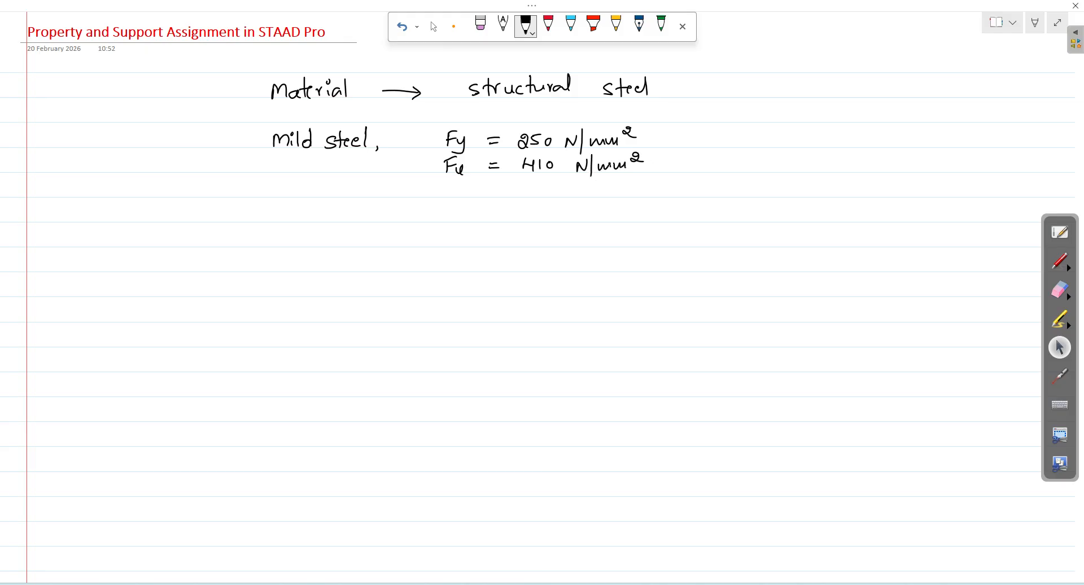
mouse_move(450, 185)
mouse_down()
mouse_move(529, 184)
mouse_move(548, 195)
mouse_up()
mouse_move(548, 183)
mouse_down()
mouse_move(536, 196)
mouse_move(566, 187)
mouse_move(615, 205)
mouse_up()
drag(623, 196, 668, 186)
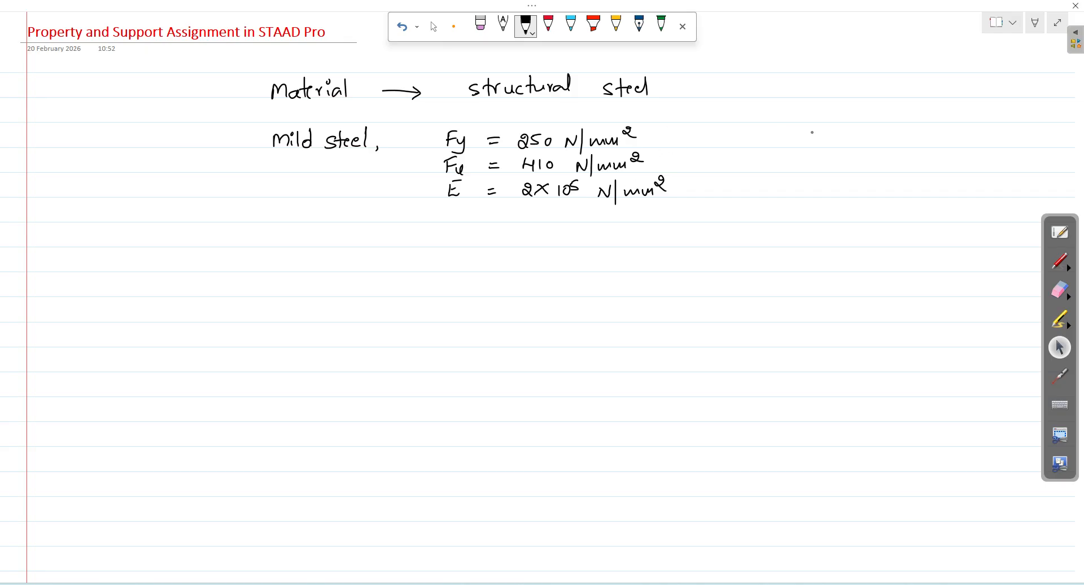
- Beside the mild steel values, handwrite the conversions 1 N/mm² = 1 MPa and 1 N/mm² = 1000 KN/m²
mouse_move(828, 133)
mouse_down()
mouse_move(828, 145)
mouse_move(849, 136)
mouse_move(854, 151)
mouse_move(930, 136)
mouse_up()
mouse_move(922, 141)
mouse_down()
mouse_move(947, 145)
mouse_move(961, 131)
mouse_move(976, 140)
mouse_up()
drag(987, 141, 998, 144)
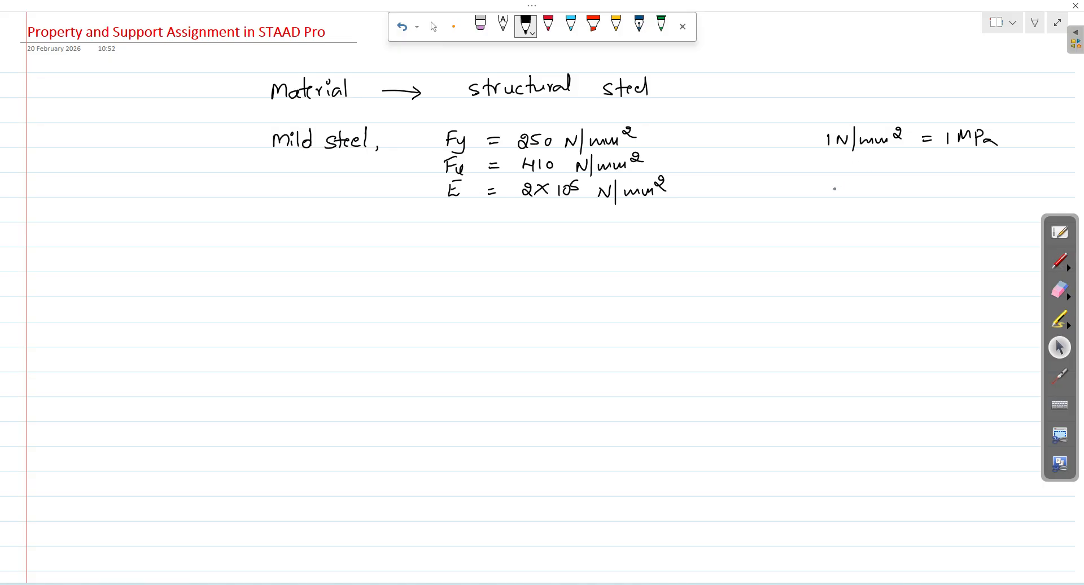
mouse_move(828, 160)
mouse_down()
mouse_move(827, 172)
mouse_move(848, 162)
mouse_up()
mouse_move(855, 153)
mouse_down()
mouse_move(854, 176)
mouse_move(932, 160)
mouse_up()
mouse_move(920, 167)
mouse_down()
mouse_move(1009, 172)
mouse_move(1023, 159)
mouse_move(1031, 175)
mouse_up()
drag(1039, 166, 1072, 162)
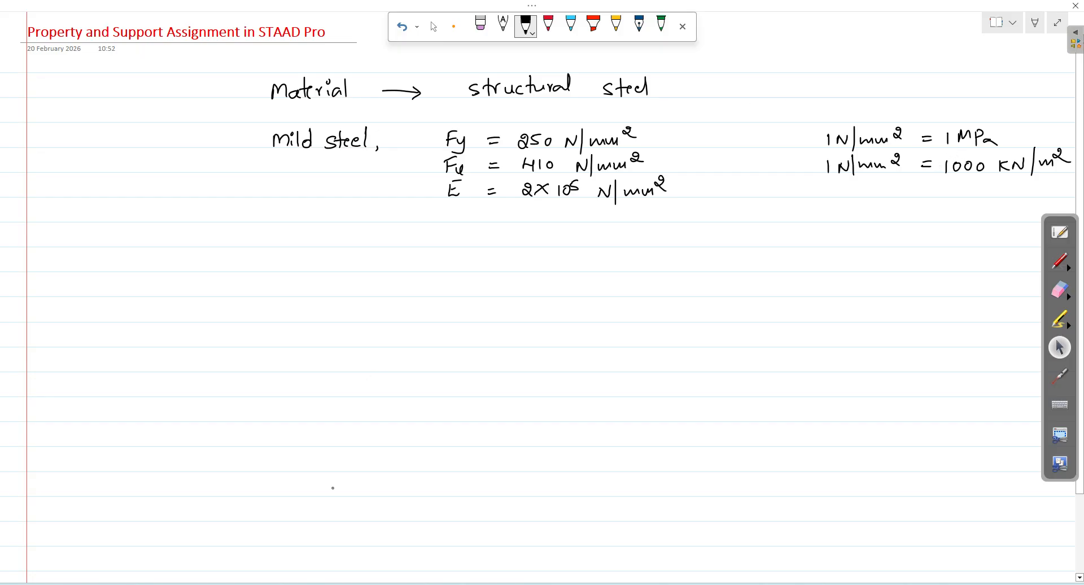
- Switch to STAAD.Pro and open the isotropic STEEL material definition for editing
mouse_move(278, 580)
click(326, 528)
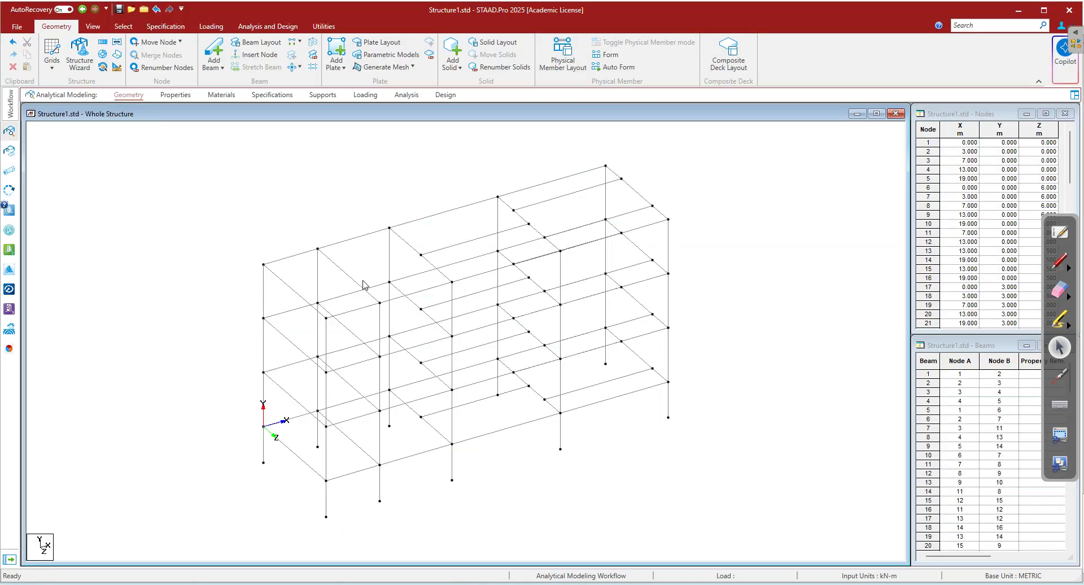
click(223, 95)
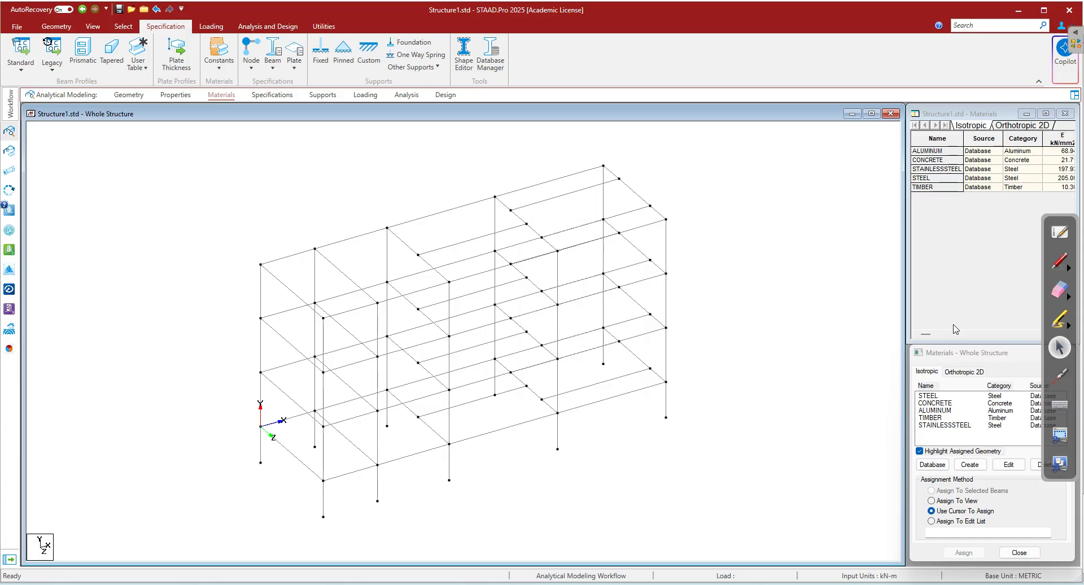
click(933, 397)
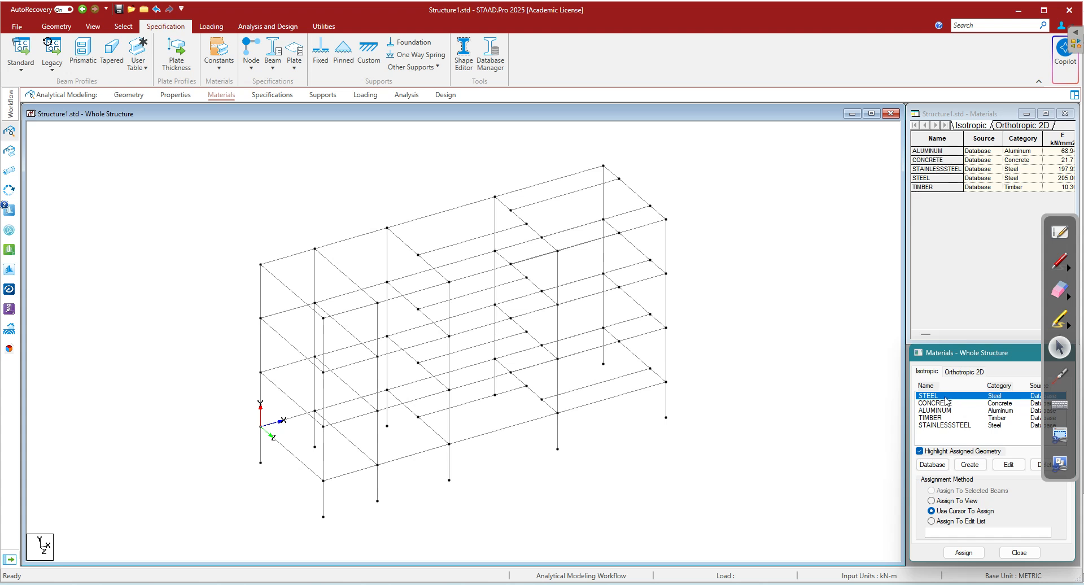
click(1008, 464)
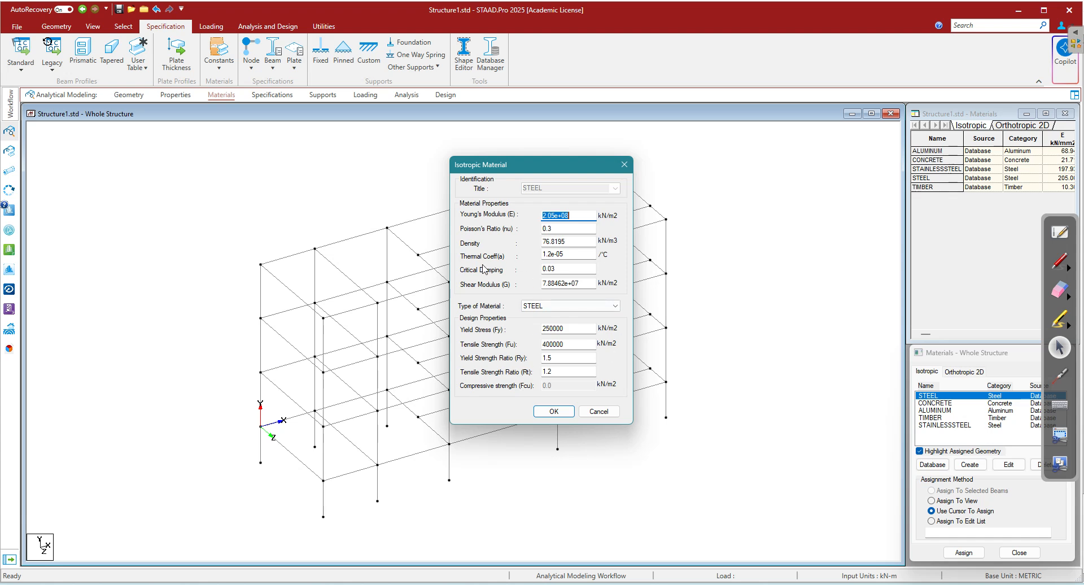
- Switch to OneNote and handwrite the table headings Property, Value and Unit below the mild steel notes
key(alt+Tab)
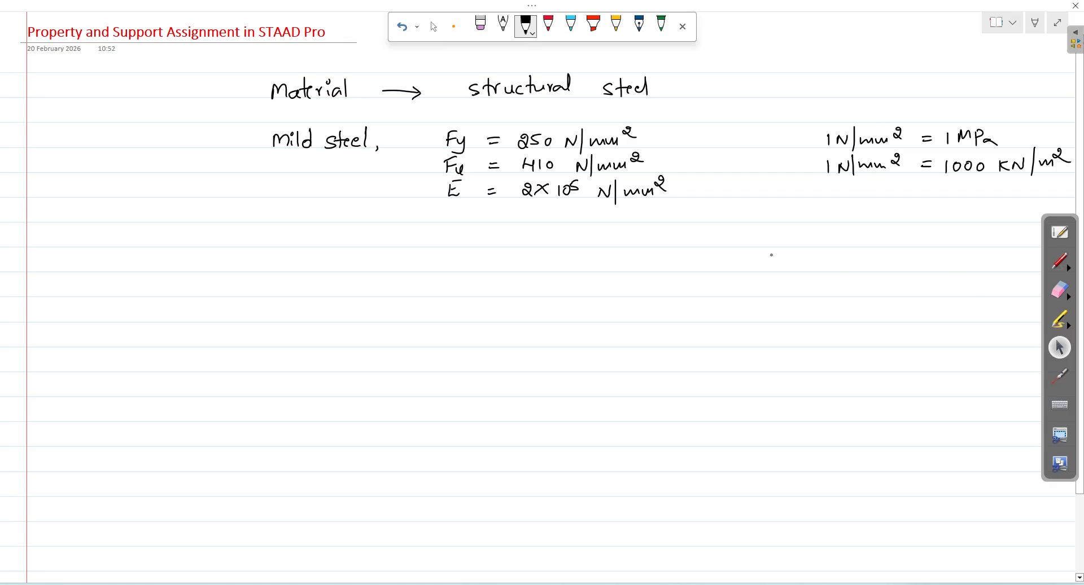
mouse_move(299, 258)
mouse_down()
mouse_move(300, 272)
mouse_move(366, 270)
mouse_up()
mouse_move(359, 264)
mouse_down()
mouse_move(375, 262)
mouse_move(366, 281)
mouse_up()
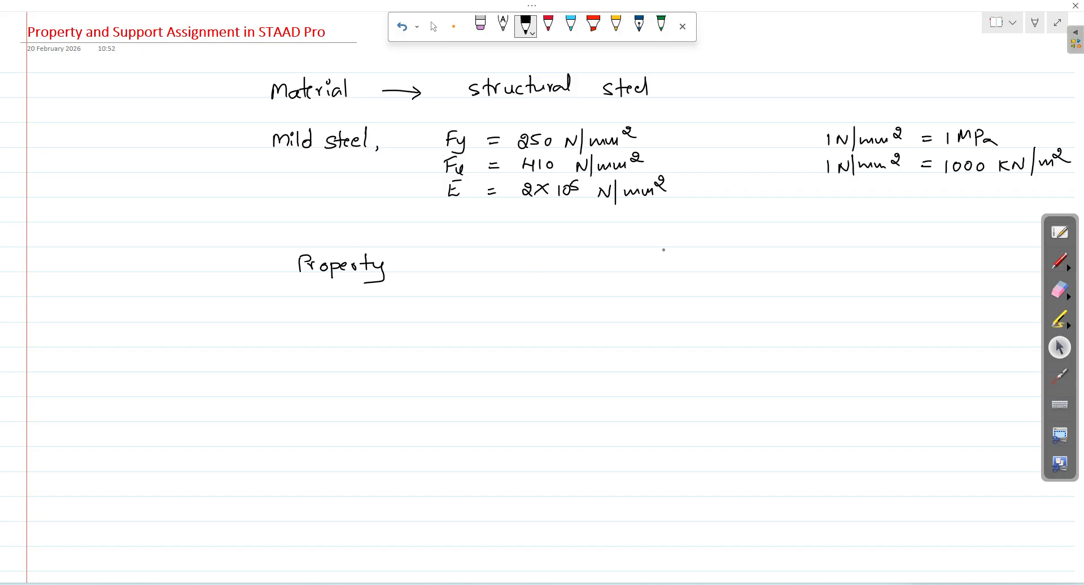
drag(602, 259, 661, 268)
mouse_move(857, 261)
mouse_down()
mouse_move(887, 269)
mouse_move(902, 257)
mouse_up()
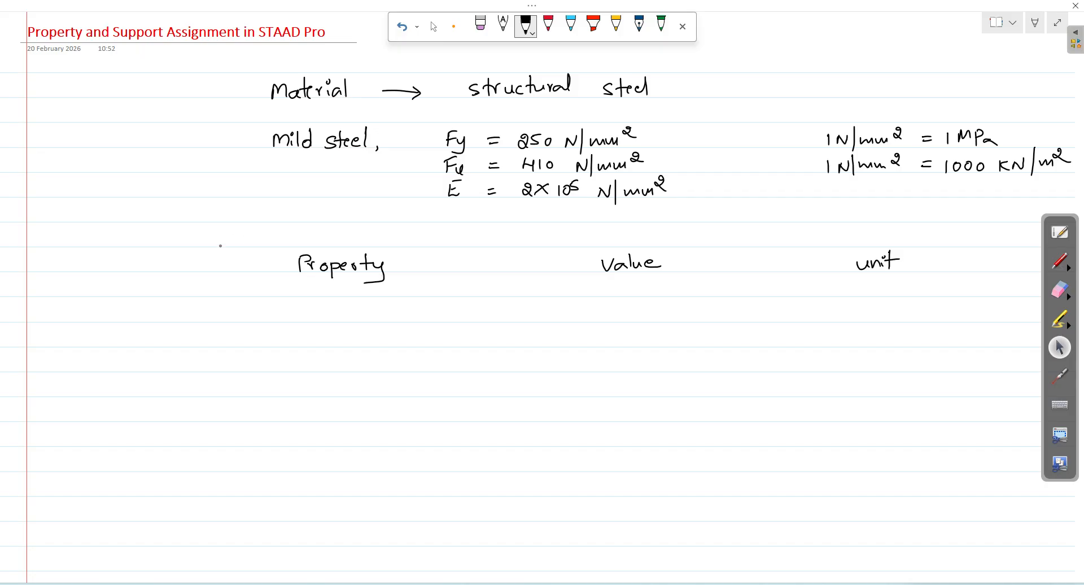
- Handwrite "1) Young's Modulus (E)" in red ink as the first entry under Property
click(548, 24)
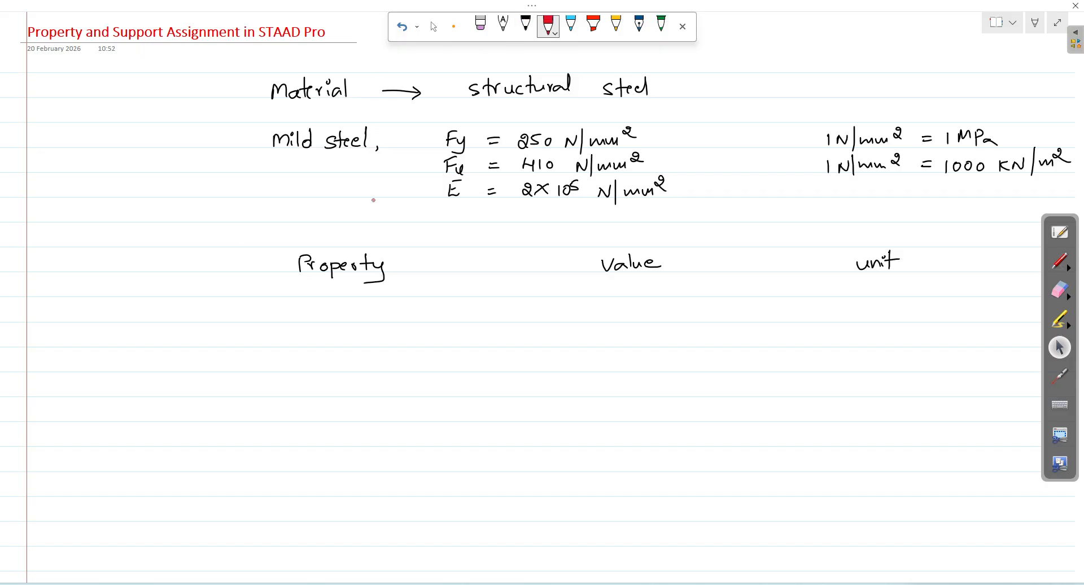
drag(206, 283, 204, 308)
drag(254, 286, 259, 307)
mouse_move(276, 288)
mouse_down()
mouse_move(299, 289)
mouse_move(304, 307)
mouse_move(317, 290)
mouse_up()
mouse_move(330, 285)
mouse_down()
mouse_move(320, 298)
mouse_move(382, 294)
mouse_up()
click(347, 288)
click(347, 294)
drag(386, 289, 397, 287)
mouse_move(403, 277)
mouse_down()
mouse_move(406, 293)
mouse_move(451, 286)
mouse_move(455, 299)
mouse_up()
mouse_move(466, 284)
mouse_down()
mouse_move(468, 297)
mouse_move(473, 279)
mouse_up()
drag(477, 276, 479, 299)
- Handwrite 2×10⁵ N/mm² or 2×10⁸ KN/m² in the Value column for Young's Modulus
mouse_move(600, 287)
mouse_down()
mouse_move(627, 293)
mouse_move(616, 298)
mouse_move(650, 294)
mouse_move(652, 282)
mouse_up()
drag(663, 278, 658, 288)
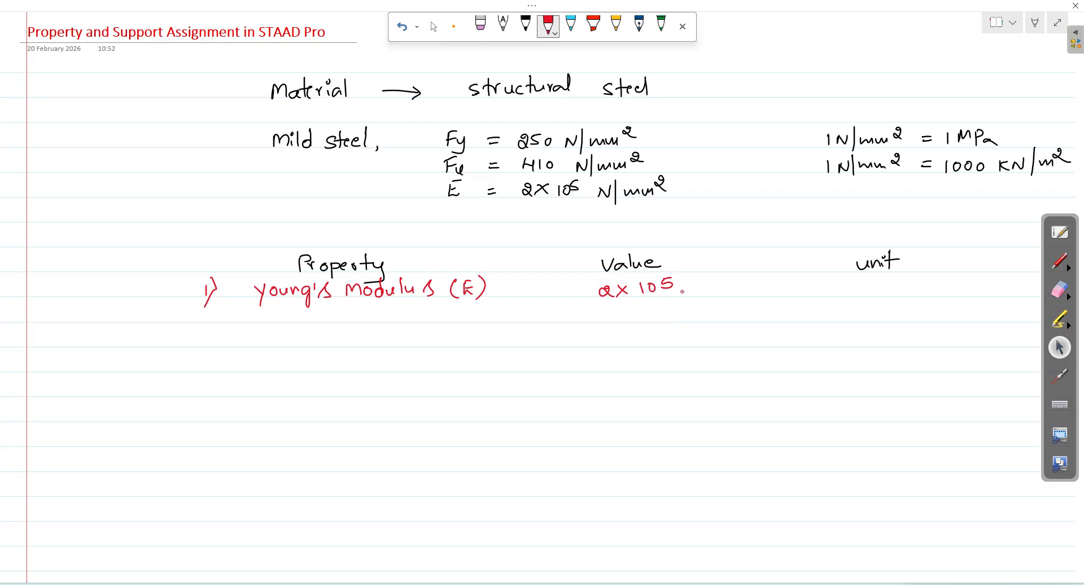
mouse_move(686, 286)
mouse_down()
mouse_move(688, 299)
mouse_move(703, 279)
mouse_move(712, 291)
mouse_move(750, 287)
mouse_up()
mouse_move(641, 312)
mouse_down()
mouse_move(655, 320)
mouse_move(641, 311)
mouse_move(612, 344)
mouse_move(655, 334)
mouse_move(697, 345)
mouse_move(711, 332)
mouse_move(715, 350)
mouse_move(748, 331)
mouse_up()
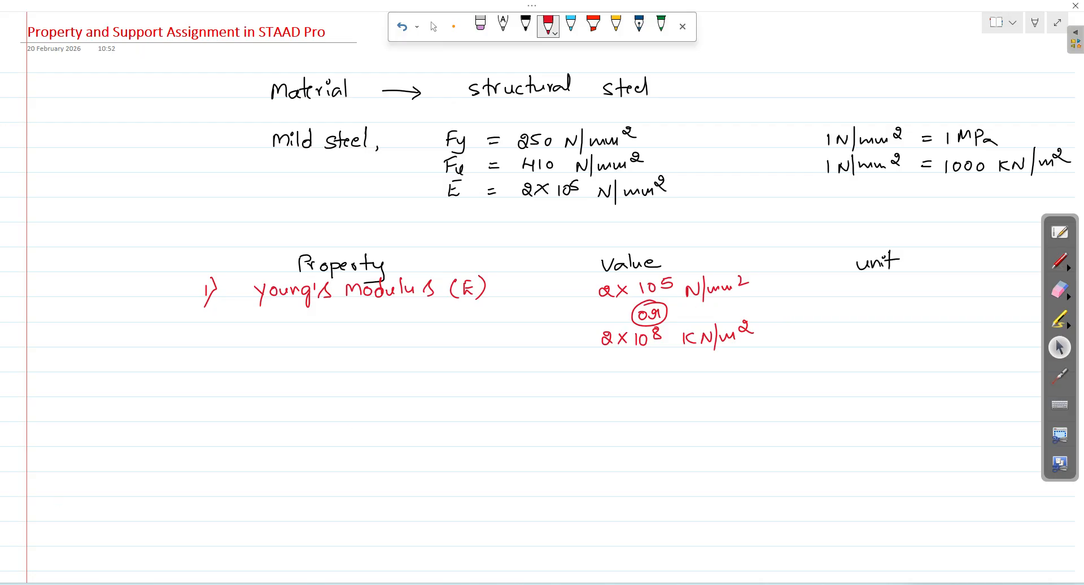
- Switch to STAAD.Pro and check the unit used for Young's Modulus in the STEEL material definition
key(alt+Tab)
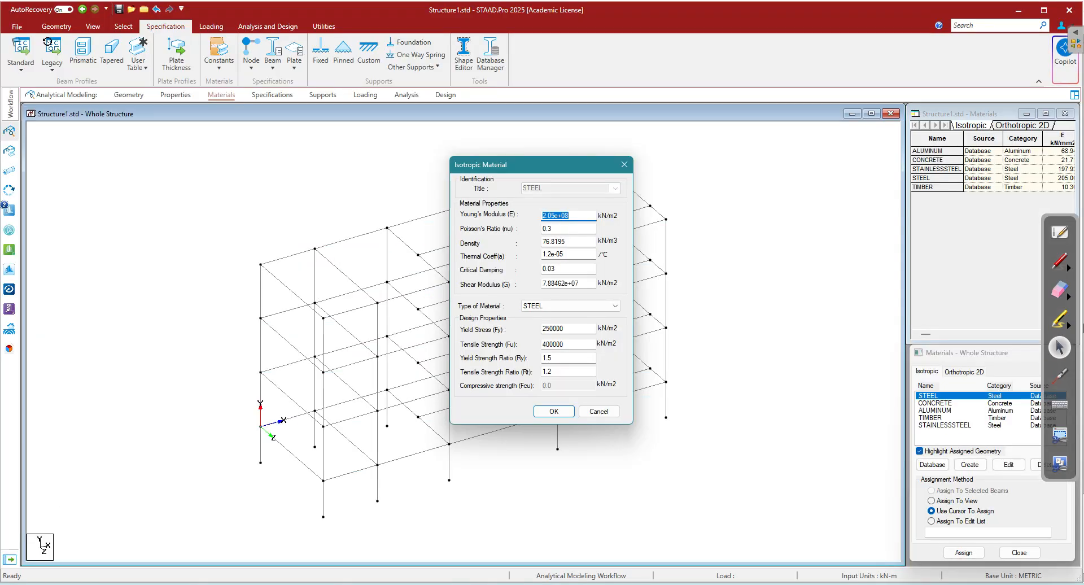
click(1065, 266)
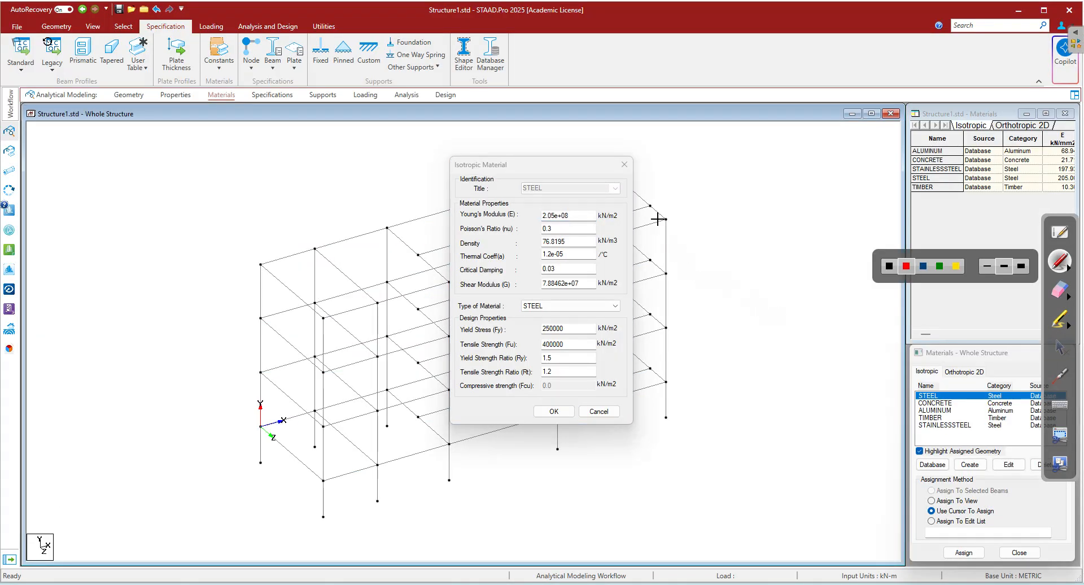
mouse_move(619, 205)
mouse_down()
mouse_move(604, 205)
mouse_move(617, 204)
mouse_up()
click(1058, 291)
click(610, 213)
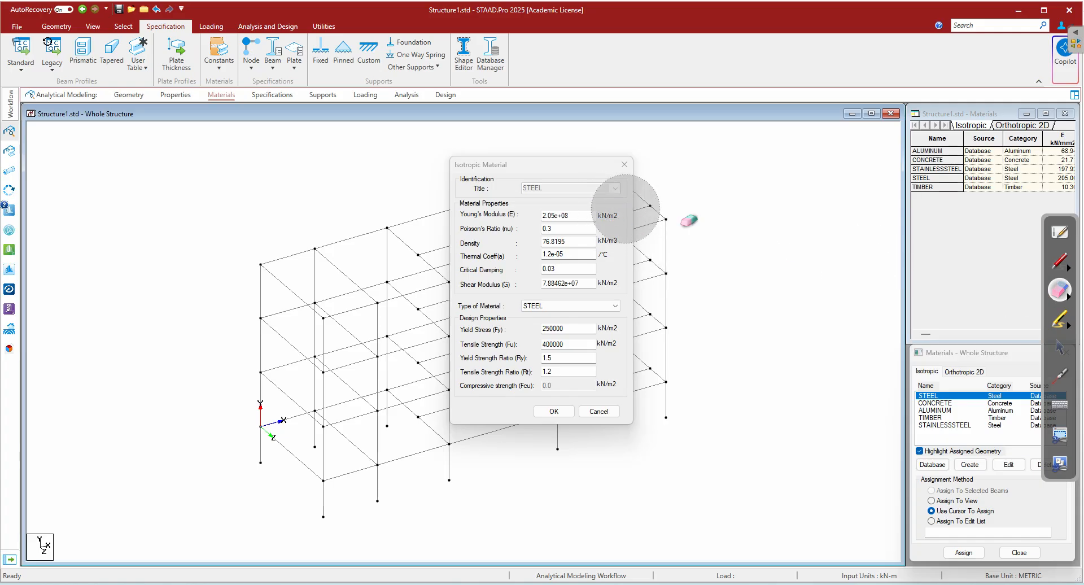
click(1060, 345)
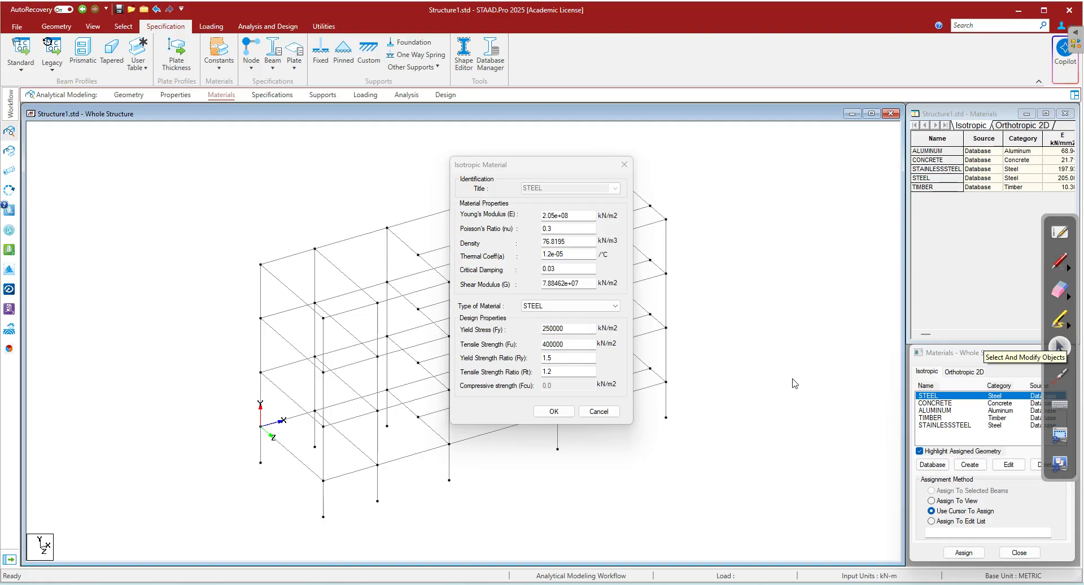
- Switch to OneNote and replace the Young's Modulus entry with 2×10⁸ under Value and KN/m² under Unit
key(alt+Tab)
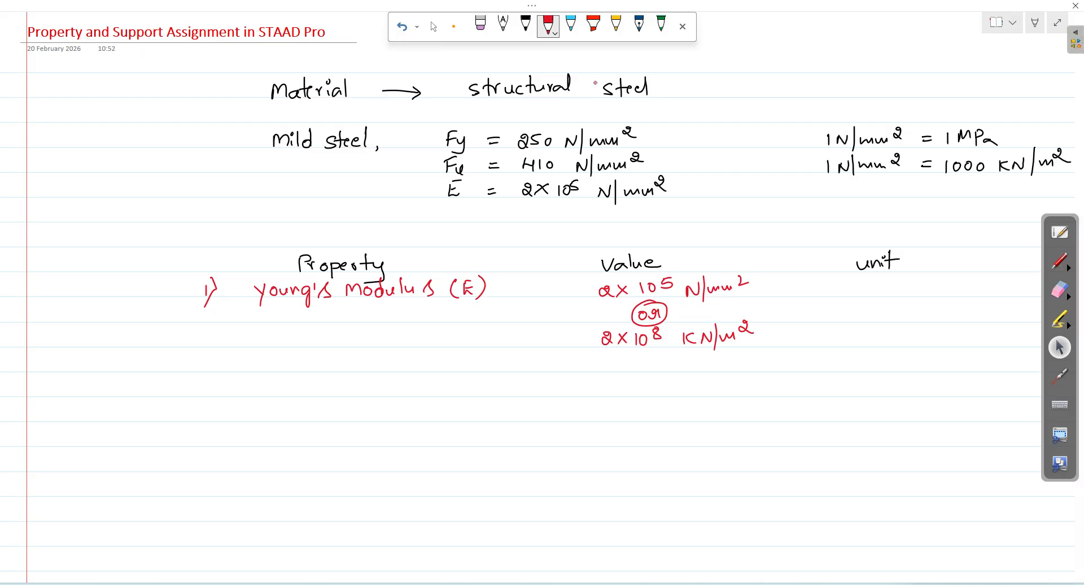
click(481, 23)
mouse_move(607, 294)
mouse_down()
mouse_move(646, 297)
mouse_move(643, 314)
mouse_move(658, 315)
mouse_move(666, 290)
mouse_move(725, 286)
mouse_move(615, 327)
mouse_move(702, 336)
mouse_move(713, 348)
mouse_up()
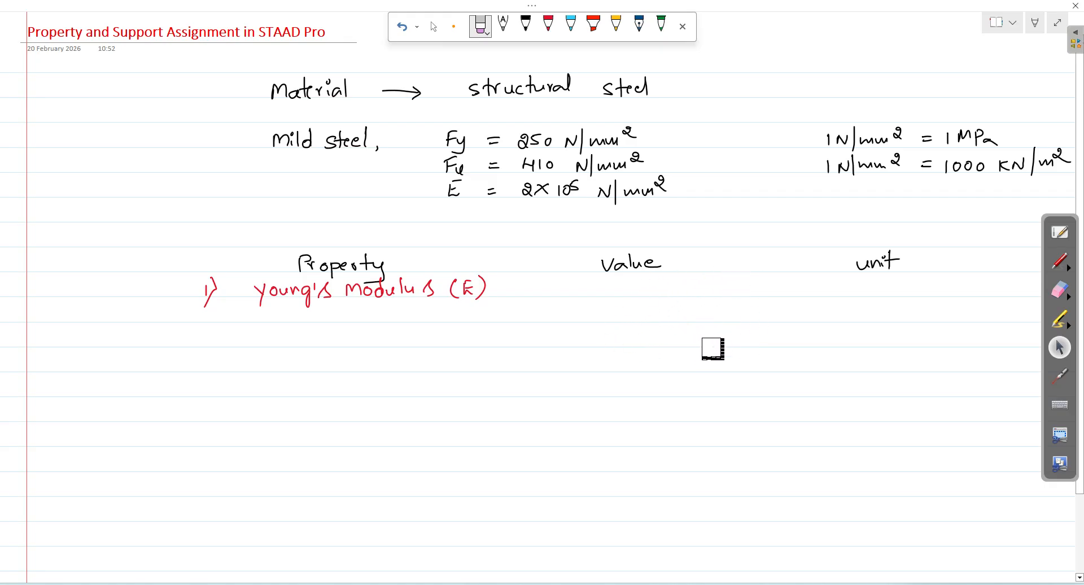
click(548, 23)
drag(585, 286, 612, 296)
mouse_move(612, 285)
mouse_down()
mouse_move(600, 297)
mouse_move(643, 280)
mouse_up()
mouse_move(852, 284)
mouse_down()
mouse_move(865, 294)
mouse_move(882, 286)
mouse_move(884, 302)
mouse_move(908, 286)
mouse_up()
drag(909, 275, 920, 287)
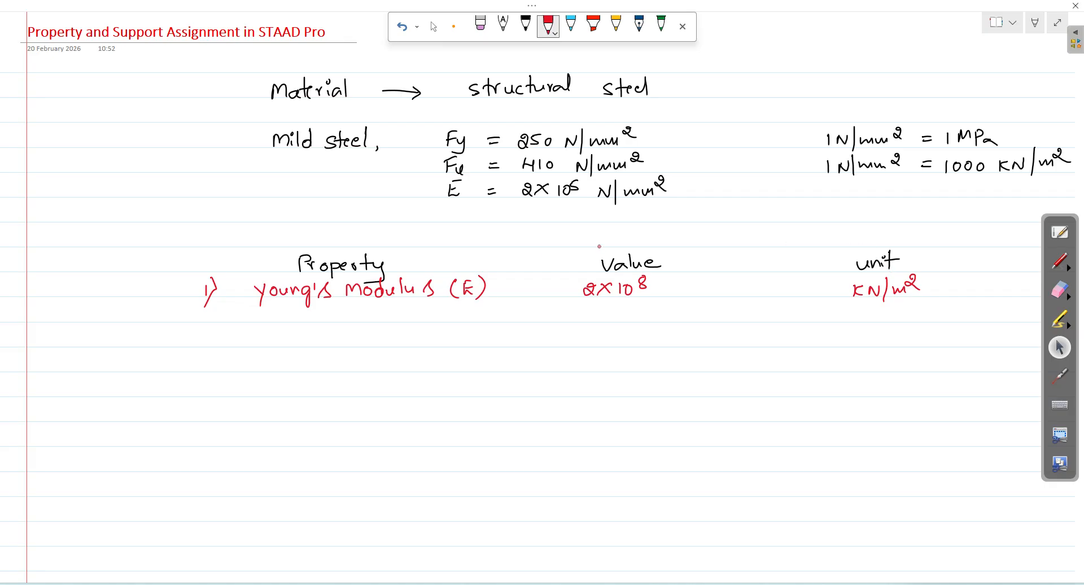
- Handwrite row 2 of the table as Poisson's Ratio (μ), value 0.3, with a dash for the unit
drag(207, 331, 208, 342)
mouse_move(209, 330)
mouse_down()
mouse_move(217, 339)
mouse_move(206, 355)
mouse_up()
drag(260, 329, 261, 349)
mouse_move(261, 330)
mouse_down()
mouse_move(286, 348)
mouse_move(431, 345)
mouse_up()
drag(420, 339, 438, 349)
mouse_move(440, 340)
mouse_down()
mouse_move(455, 352)
mouse_move(486, 339)
mouse_move(492, 352)
mouse_up()
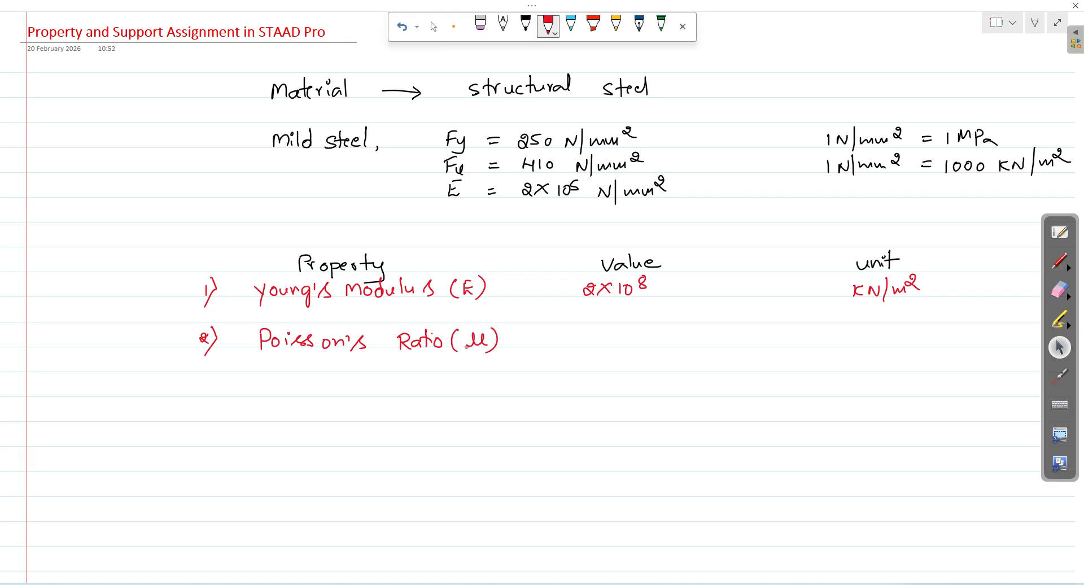
drag(604, 329, 624, 343)
drag(870, 334, 903, 333)
- Handwrite row 3 of the table as Density, value 78.5, unit KN/m³
drag(201, 382, 201, 394)
drag(210, 374, 207, 405)
drag(267, 387, 314, 391)
drag(327, 385, 338, 383)
mouse_move(339, 380)
mouse_down()
mouse_move(347, 390)
mouse_move(331, 398)
mouse_up()
mouse_move(602, 379)
mouse_down()
mouse_move(616, 379)
mouse_move(607, 392)
mouse_move(649, 385)
mouse_move(638, 392)
mouse_up()
mouse_move(870, 376)
mouse_down()
mouse_move(870, 390)
mouse_move(895, 379)
mouse_move(901, 400)
mouse_move(926, 386)
mouse_up()
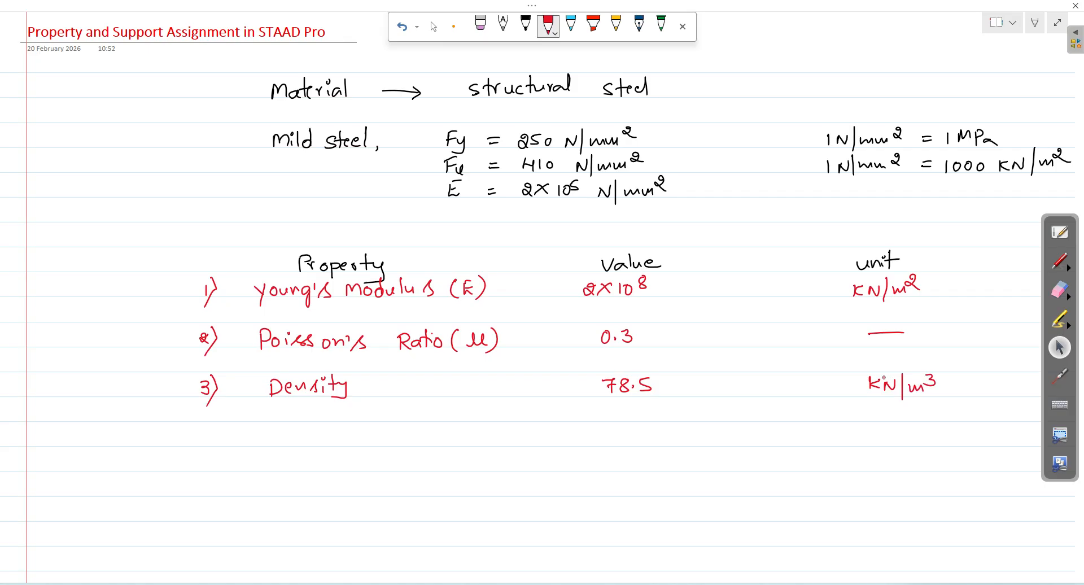
- Handwrite row 4 of the table as Thermal Coefficient (α), value 1.2×10⁻⁵, unit /°C
drag(207, 430, 216, 438)
drag(215, 432, 208, 458)
drag(276, 433, 277, 447)
mouse_move(265, 430)
mouse_down()
mouse_move(291, 429)
mouse_move(293, 445)
mouse_move(309, 435)
mouse_up()
drag(310, 444, 342, 444)
mouse_move(341, 420)
mouse_down()
mouse_move(344, 440)
mouse_move(370, 446)
mouse_up()
drag(379, 436, 404, 451)
drag(407, 438, 450, 443)
click(437, 441)
drag(453, 444, 474, 431)
drag(498, 421, 497, 445)
drag(511, 428, 515, 442)
drag(519, 420, 520, 450)
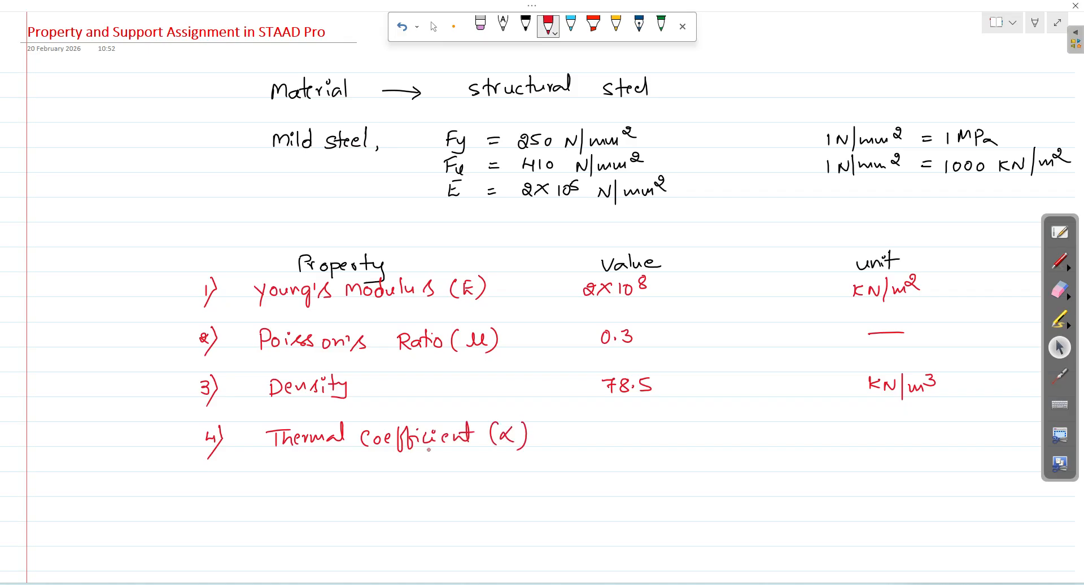
mouse_move(609, 432)
mouse_down()
mouse_move(610, 443)
mouse_move(654, 442)
mouse_up()
mouse_move(655, 429)
mouse_down()
mouse_move(643, 442)
mouse_move(657, 442)
mouse_up()
drag(666, 429, 693, 422)
mouse_move(879, 432)
mouse_down()
mouse_move(876, 444)
mouse_move(891, 428)
mouse_up()
drag(906, 432, 909, 443)
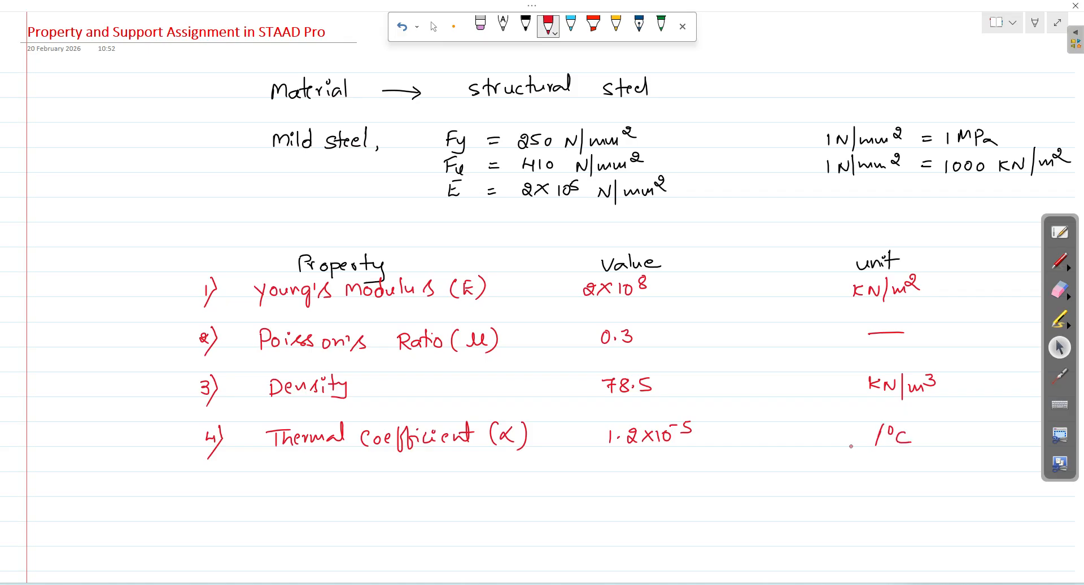
- Handwrite row 5 of the table as Critical Damping with the value 0.03
drag(208, 480, 202, 493)
drag(215, 472, 207, 501)
mouse_move(287, 483)
mouse_down()
mouse_move(285, 497)
mouse_move(300, 486)
mouse_move(331, 494)
mouse_up()
mouse_move(349, 484)
mouse_down()
mouse_move(346, 494)
mouse_move(357, 493)
mouse_up()
mouse_move(360, 471)
mouse_down()
mouse_move(362, 494)
mouse_move(491, 485)
mouse_move(486, 504)
mouse_up()
click(455, 479)
drag(621, 484, 659, 494)
key(Escape)
- Handwrite row 6 in red as Shear Modulus with the formula G = E / 2(1+μ) under Value
scroll(584, 500, down, 1)
scroll(583, 500, down, 5)
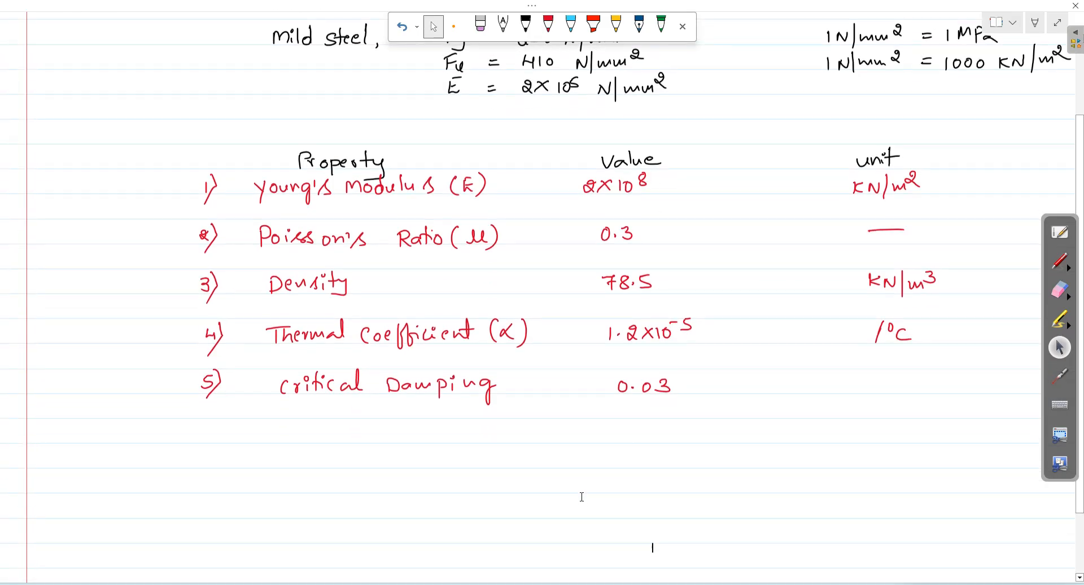
scroll(579, 497, down, 2)
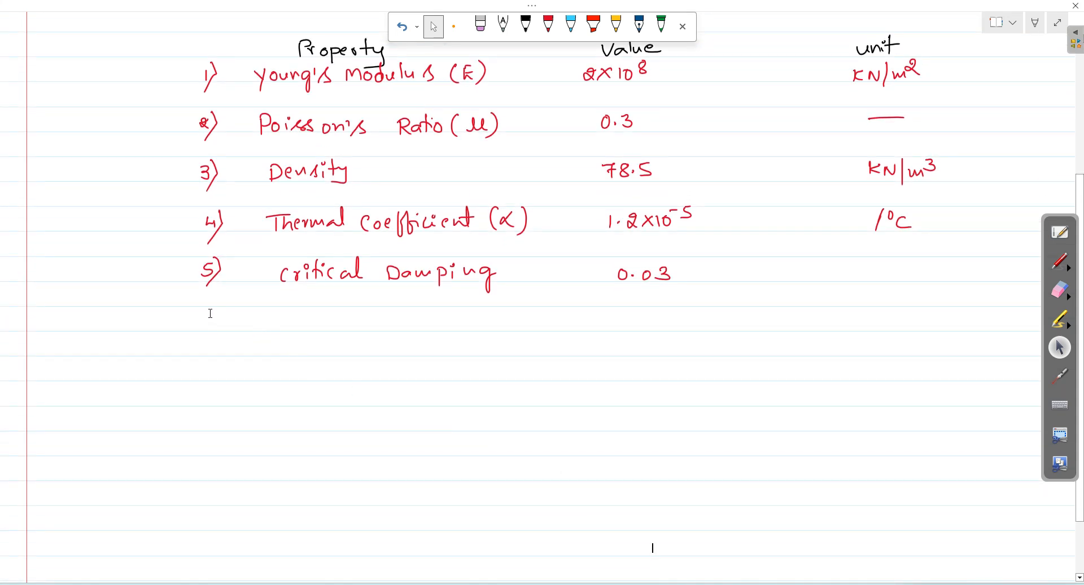
click(549, 36)
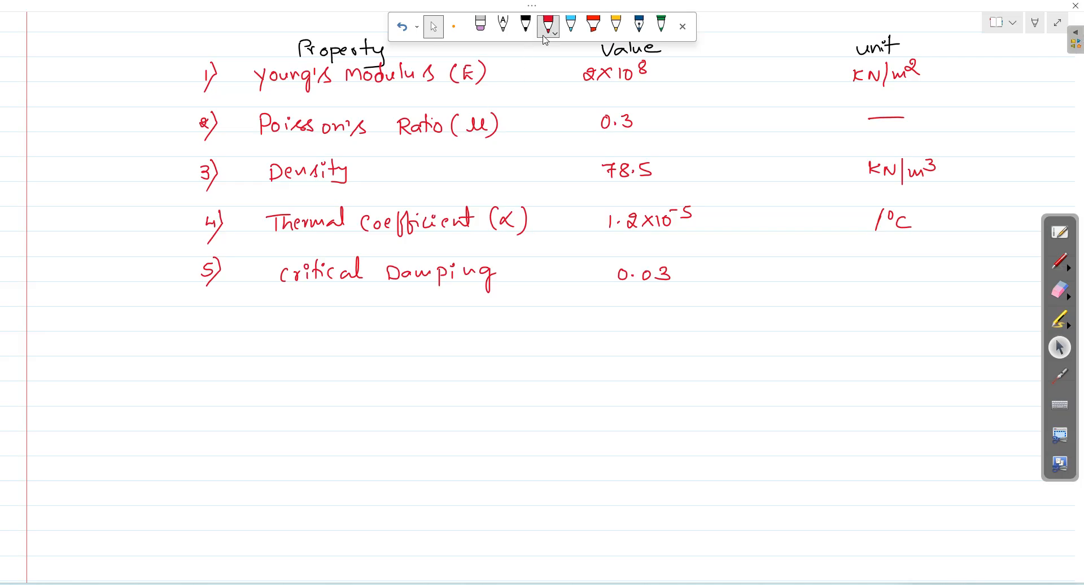
drag(209, 315, 212, 334)
mouse_move(293, 317)
mouse_down()
mouse_move(282, 329)
mouse_move(453, 330)
mouse_move(430, 328)
mouse_up()
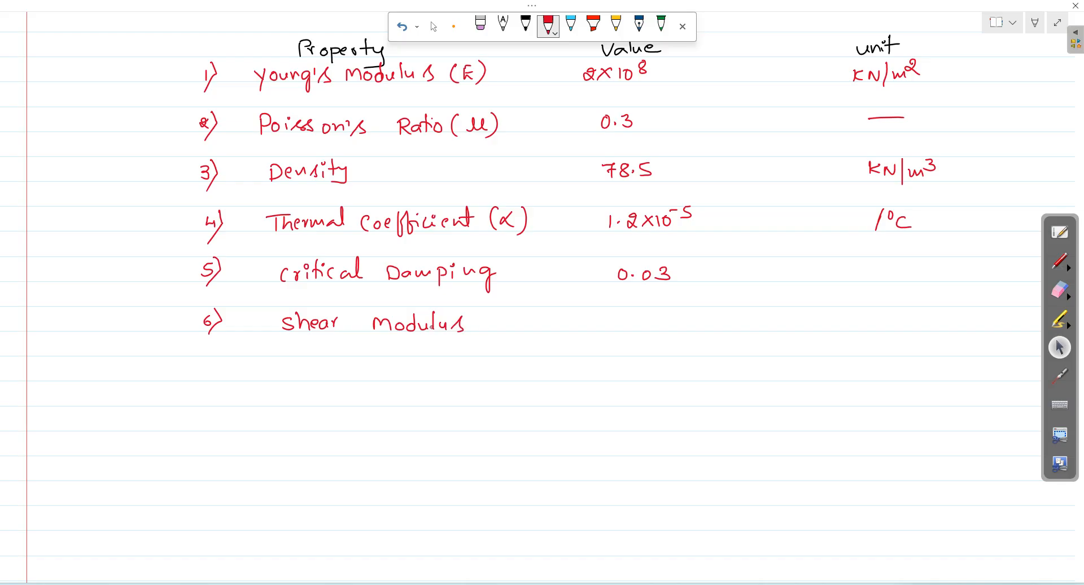
mouse_move(597, 313)
mouse_down()
mouse_move(600, 337)
mouse_move(633, 322)
mouse_move(691, 329)
mouse_up()
drag(683, 322, 736, 328)
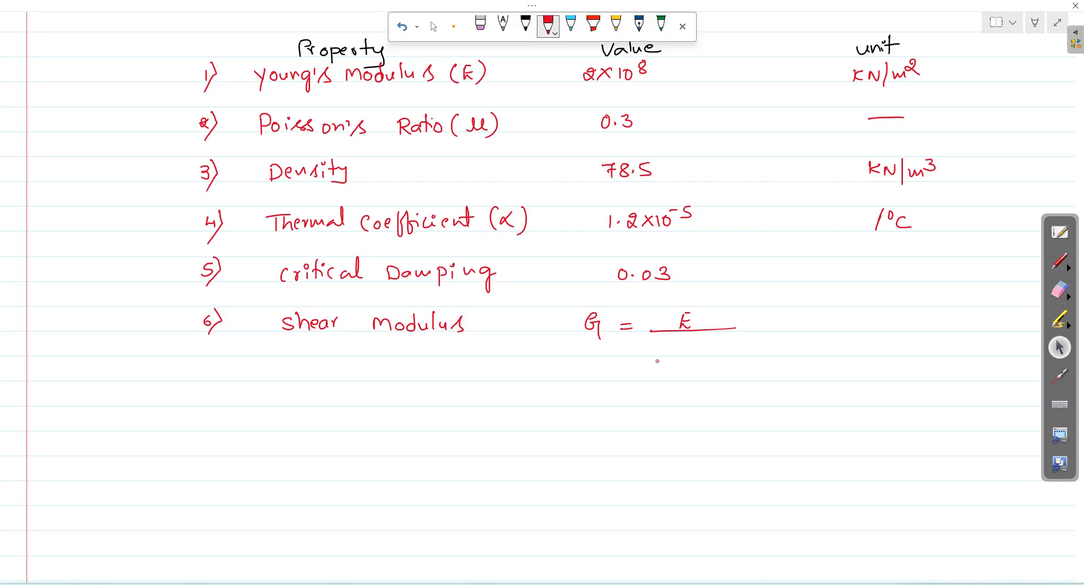
mouse_move(648, 345)
mouse_down()
mouse_move(664, 362)
mouse_move(695, 348)
mouse_up()
mouse_move(689, 342)
mouse_down()
mouse_move(689, 357)
mouse_move(719, 344)
mouse_up()
drag(727, 337, 730, 364)
- Extend the shear modulus formula with the substituted values, = 2×10⁸ / 2(1+0.3)
mouse_move(779, 328)
mouse_down()
mouse_move(874, 325)
mouse_move(863, 325)
mouse_up()
mouse_move(880, 313)
mouse_down()
mouse_move(880, 325)
mouse_move(900, 314)
mouse_up()
drag(822, 332, 942, 326)
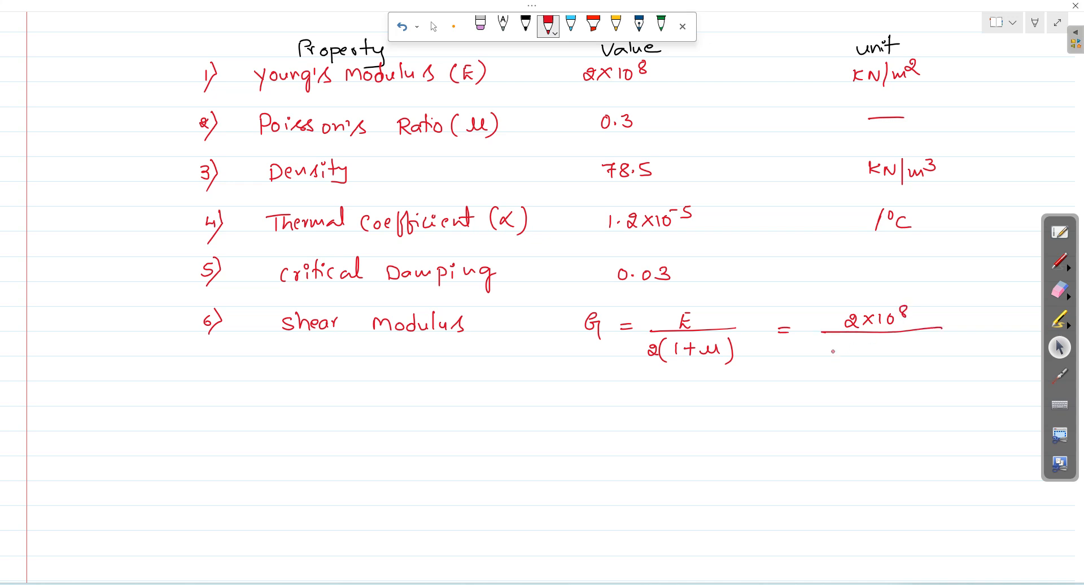
mouse_move(831, 347)
mouse_down()
mouse_move(847, 362)
mouse_move(897, 346)
mouse_move(931, 362)
mouse_up()
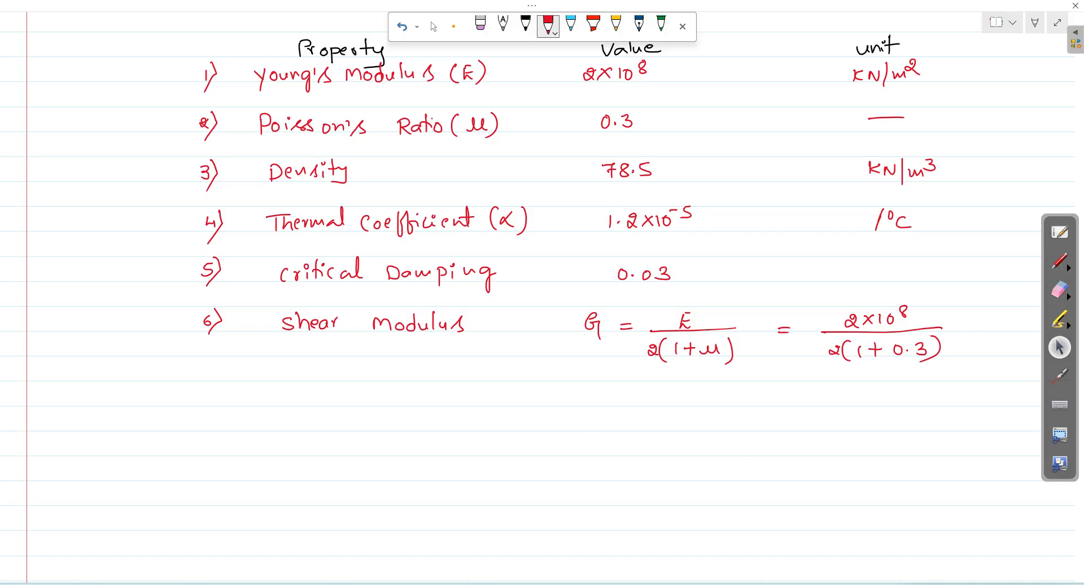
- Open the fx-991ES PLUS C Emulator and start a fraction with the numerator 2×10⁸
key(super)
text(fx)
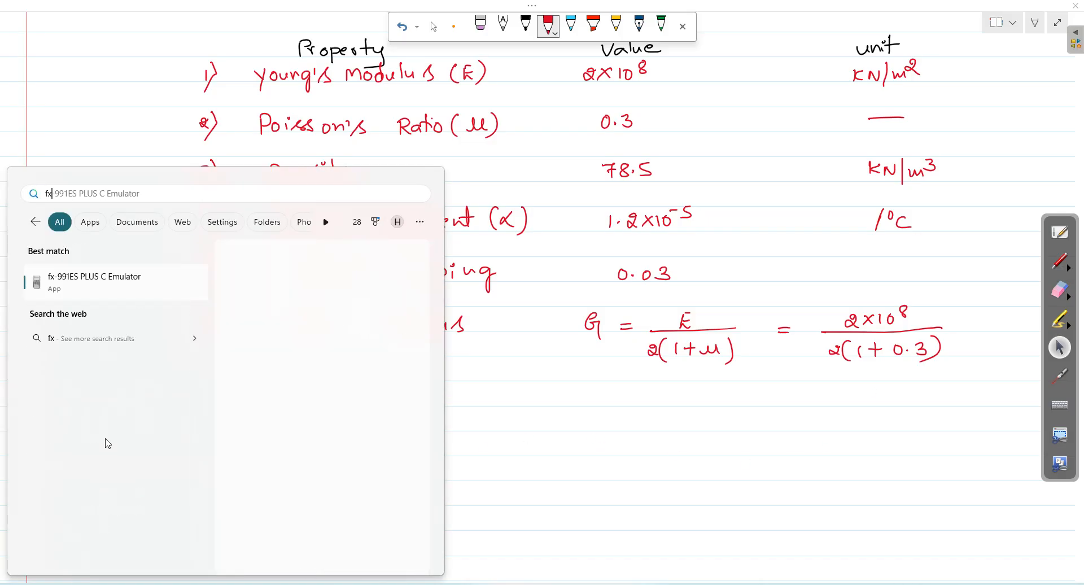
click(104, 283)
click(113, 294)
key(2)
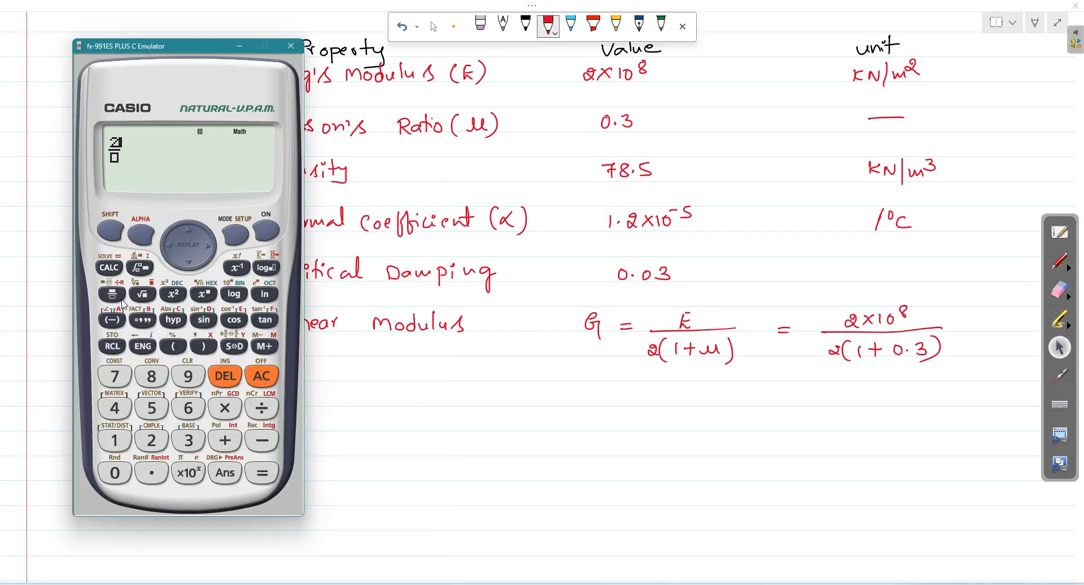
click(185, 479)
click(179, 292)
key(BackSpace)
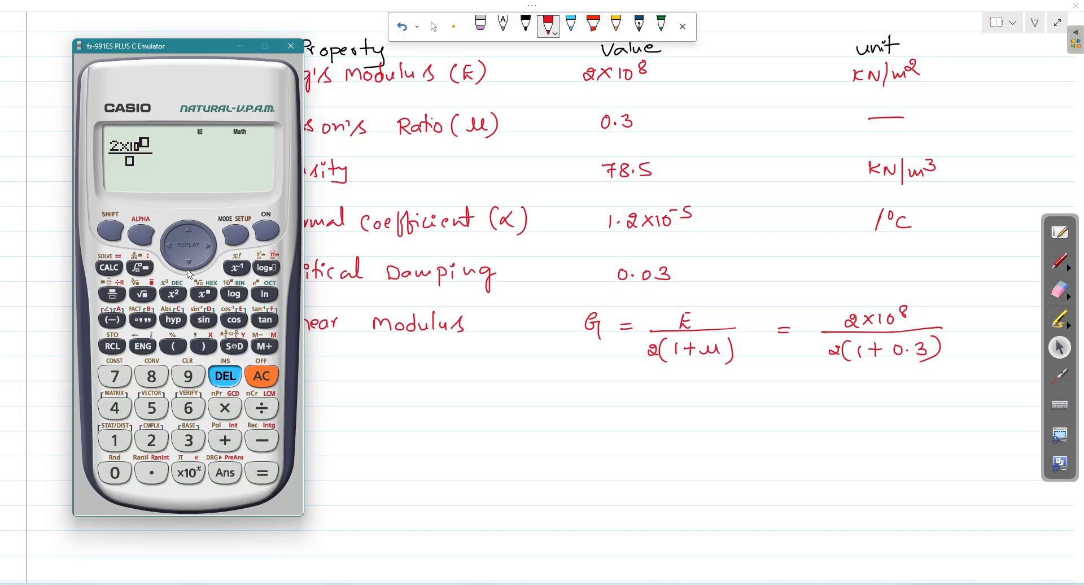
text(8)
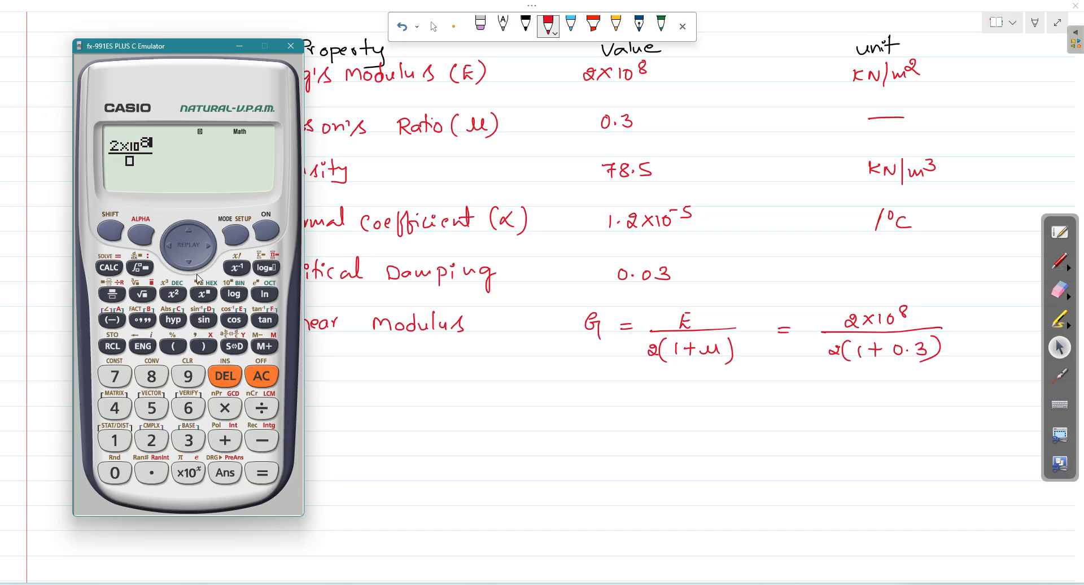
- Enter 2×(1+0.3) as the denominator of the fraction on the calculator
text(2)
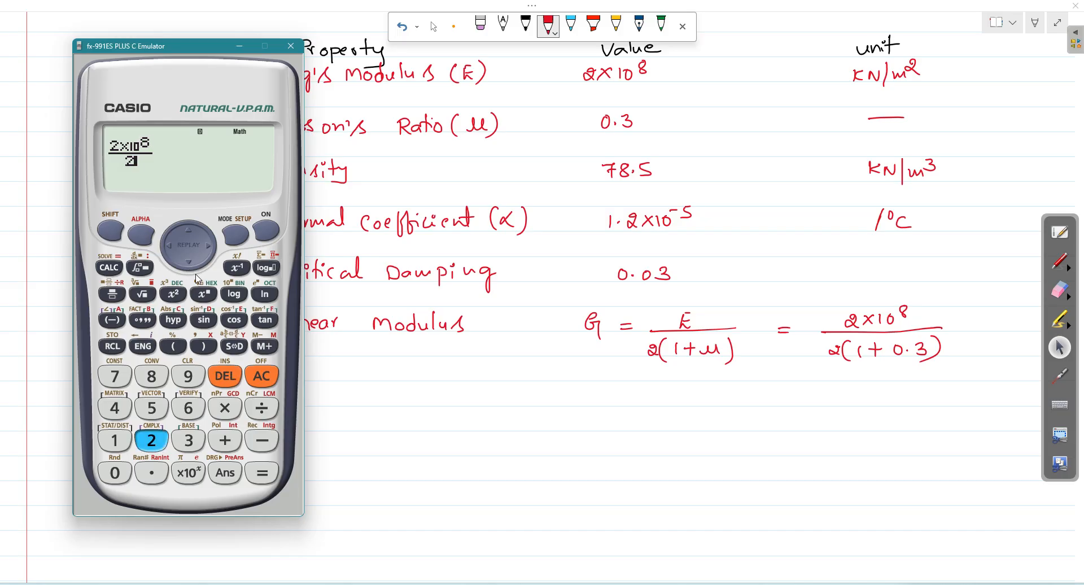
text(*)
click(174, 346)
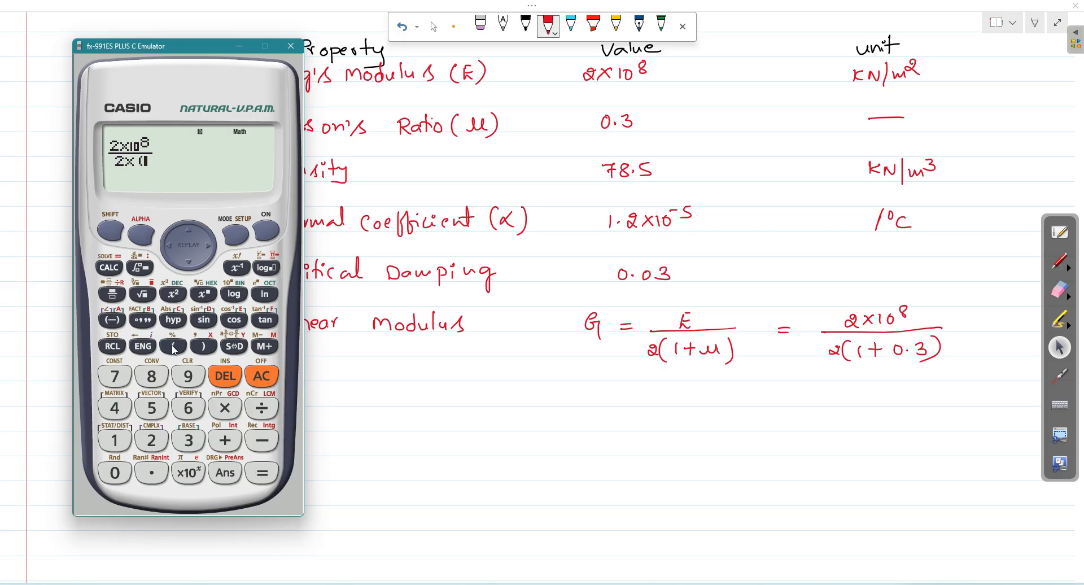
text(1+0.3)
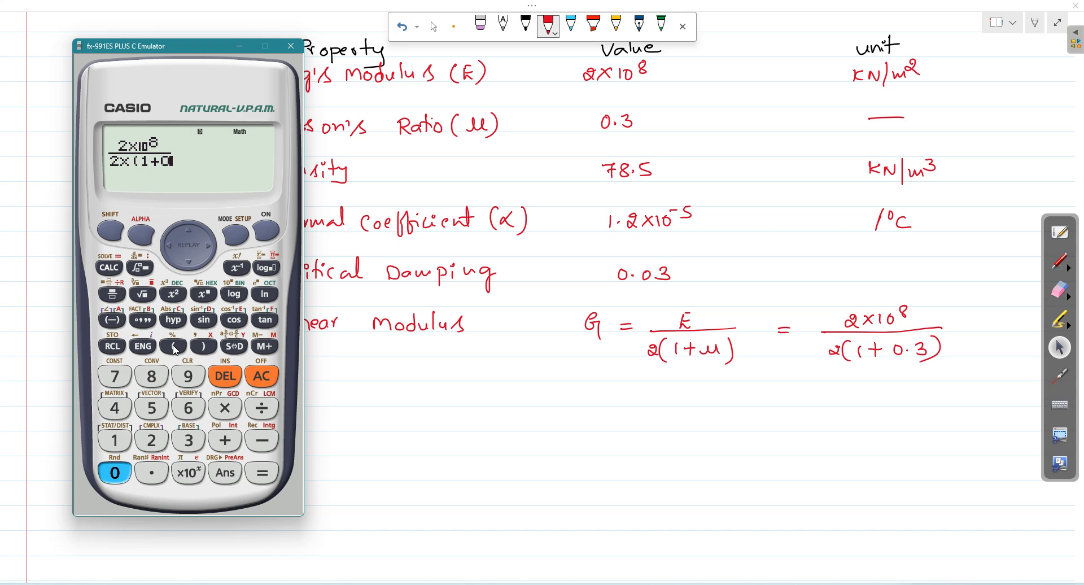
click(210, 354)
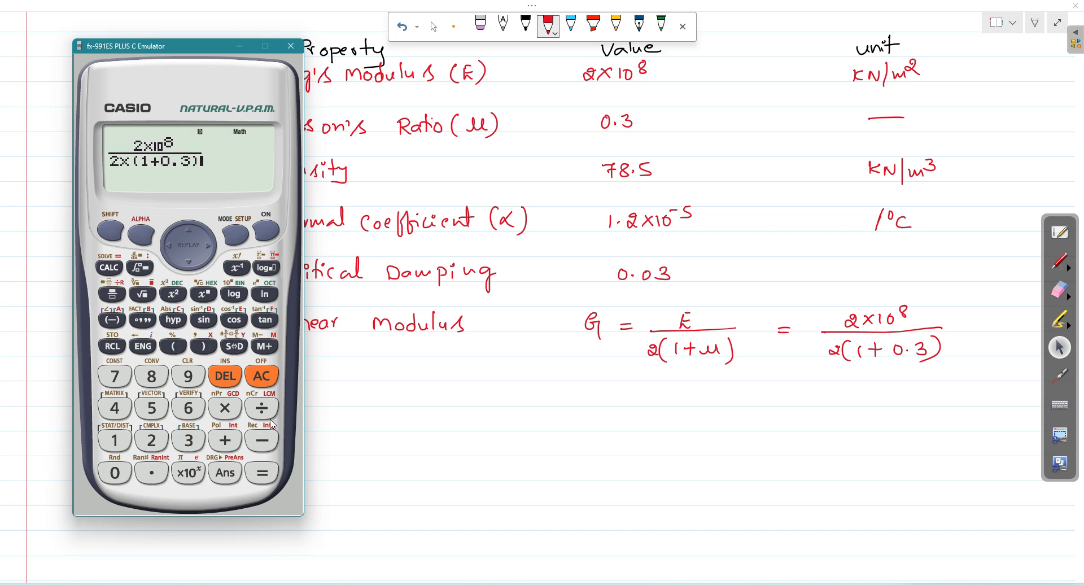
- Try to evaluate the shear modulus fraction on the calculator
key(Return)
click(231, 349)
click(257, 471)
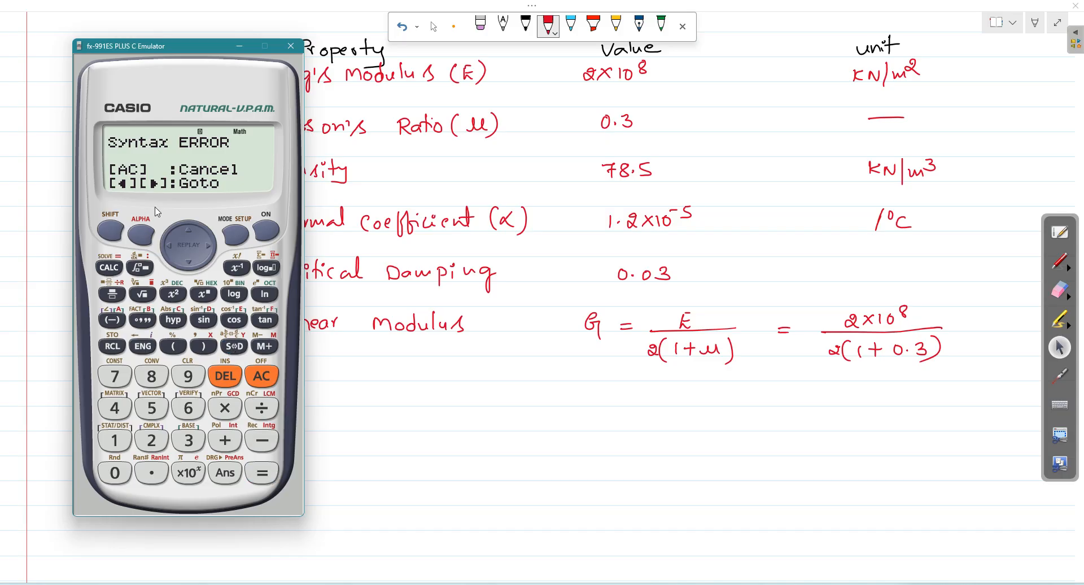
click(168, 246)
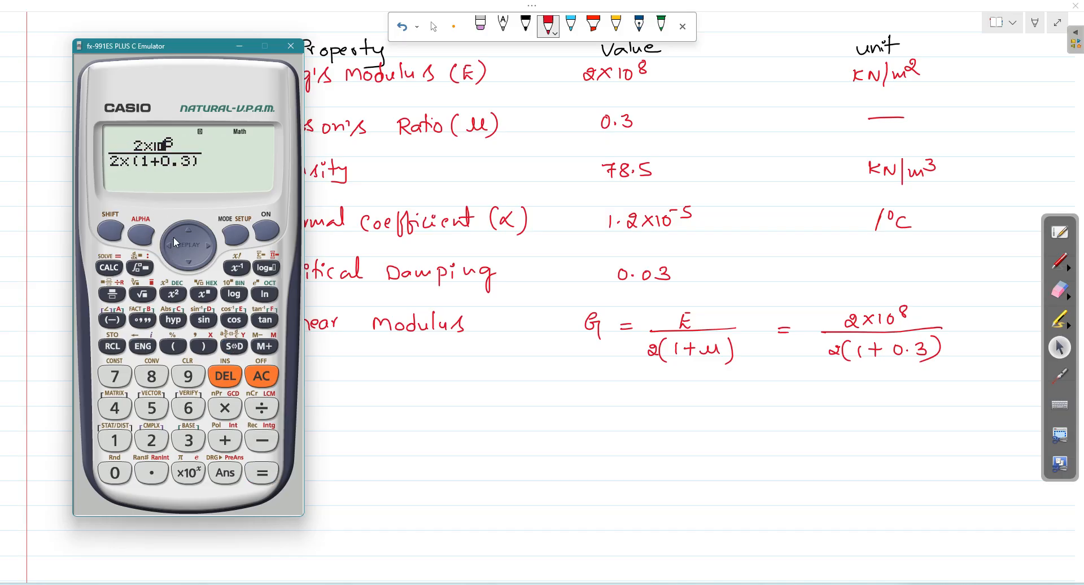
key(Right)
key(Right)
key(Right)
key(Right)
click(252, 486)
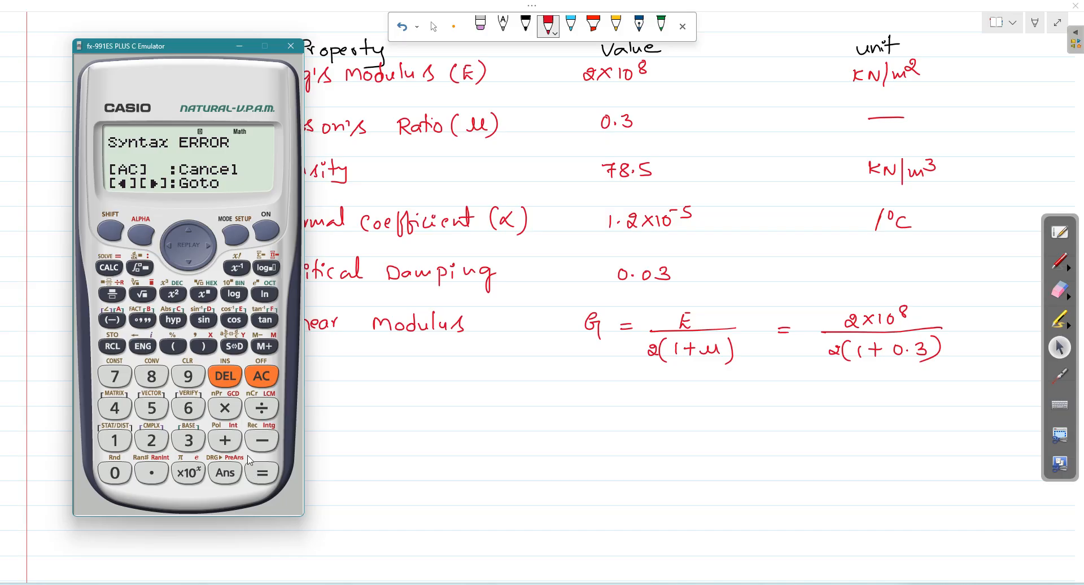
- Re-enter the numerator's power of ten as ×10⁸ and evaluate the fraction in engineering notation
key(Left)
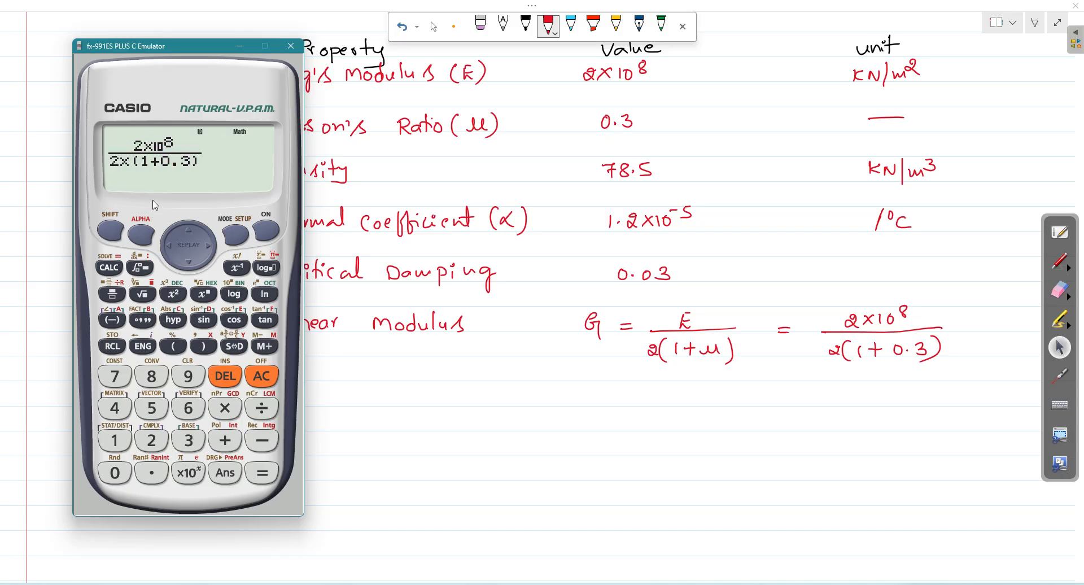
key(BackSpace)
key(Right)
key(BackSpace)
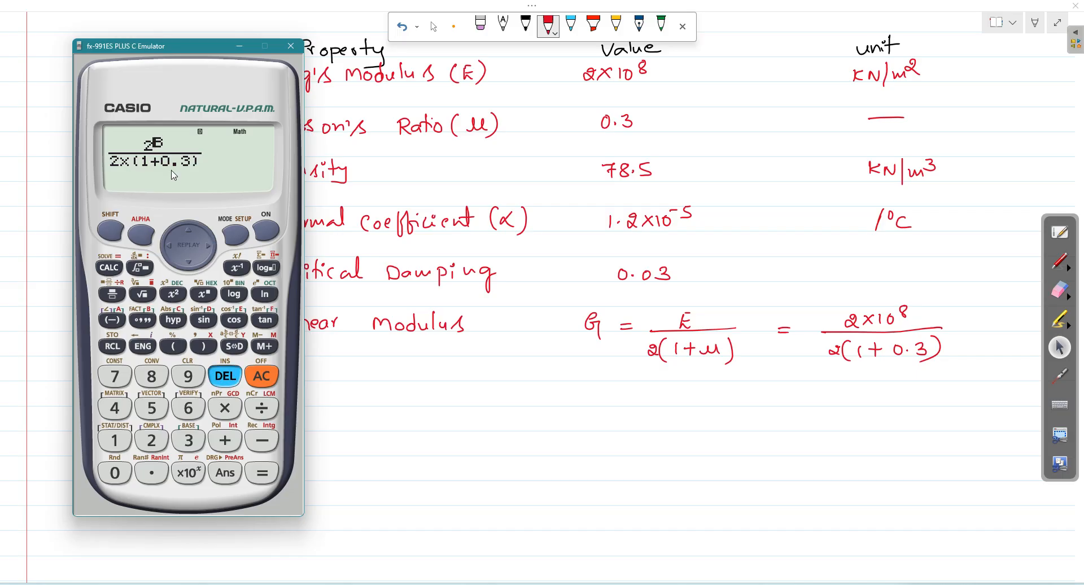
key(Right)
key(BackSpace)
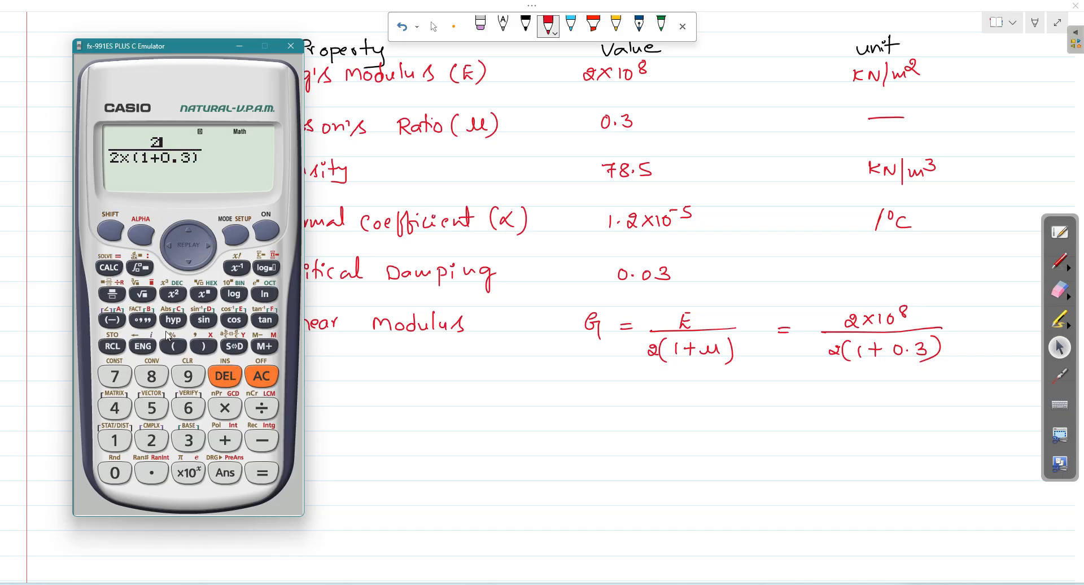
click(194, 473)
key(8)
key(Return)
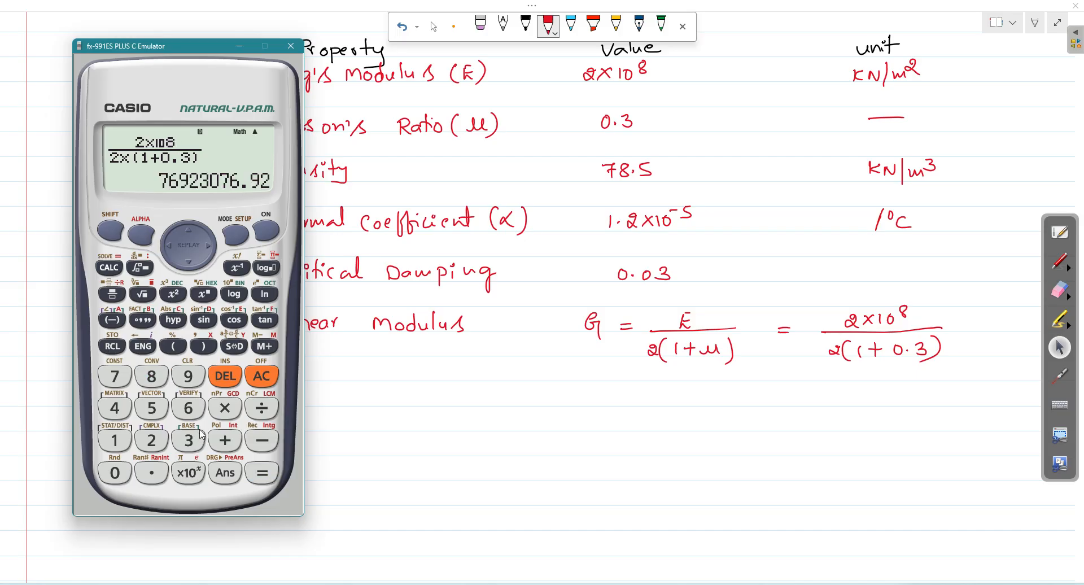
click(142, 348)
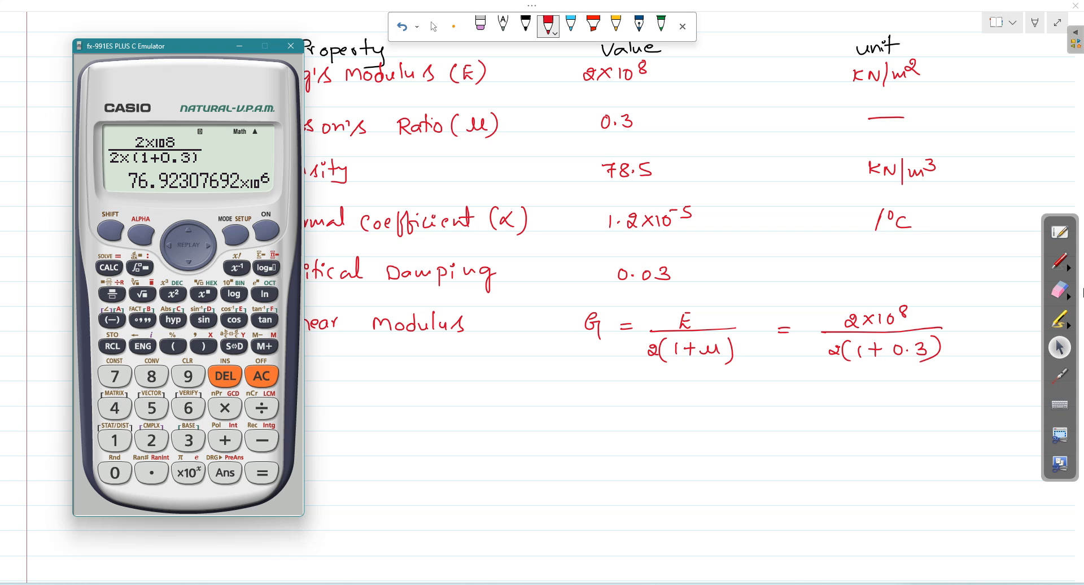
- Return to OneNote and handwrite the result = 76.9×10⁶ below the substituted formula, checking it against the calculator
mouse_move(783, 396)
mouse_down()
mouse_move(828, 405)
mouse_move(866, 391)
mouse_move(865, 406)
mouse_up()
click(850, 403)
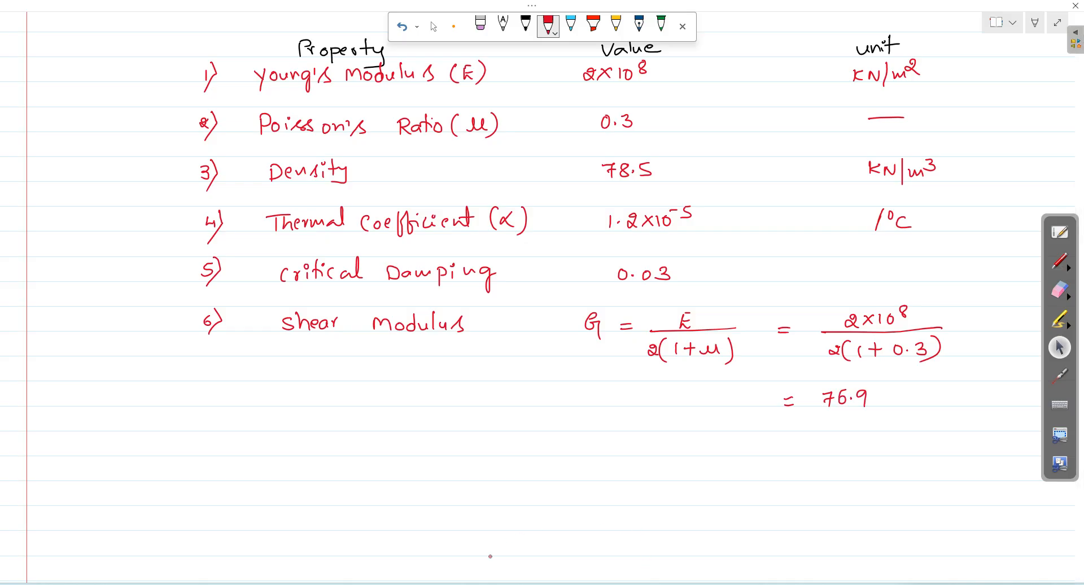
key(alt+Tab)
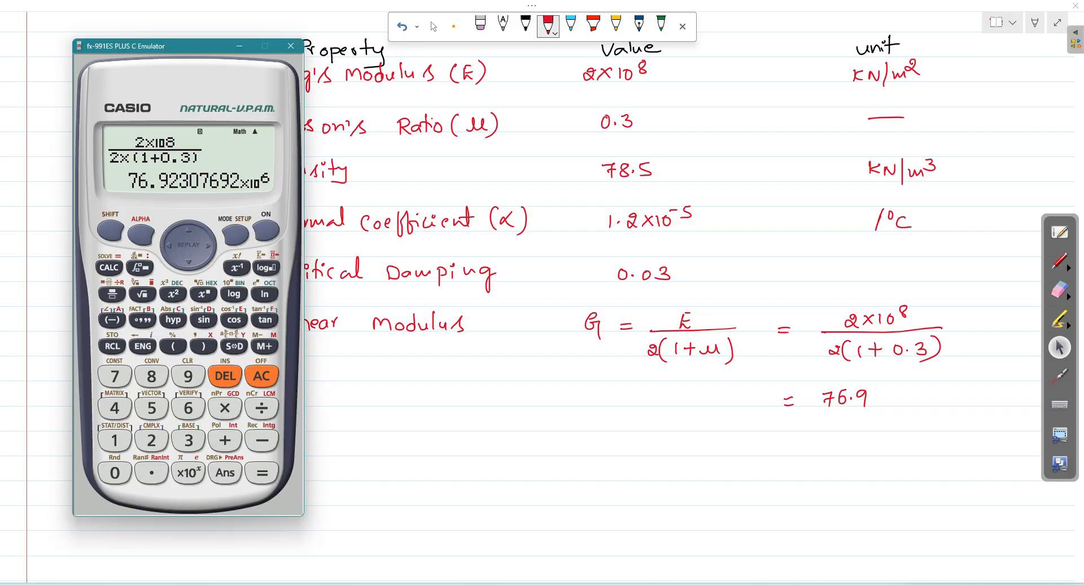
key(alt+Tab)
mouse_move(879, 394)
mouse_down()
mouse_move(890, 404)
mouse_move(877, 410)
mouse_move(898, 403)
mouse_up()
drag(906, 392, 908, 392)
drag(920, 381, 919, 388)
- Rewrite the shear modulus on the next line as = 7.69×10⁷ KN/m²
drag(785, 422, 794, 424)
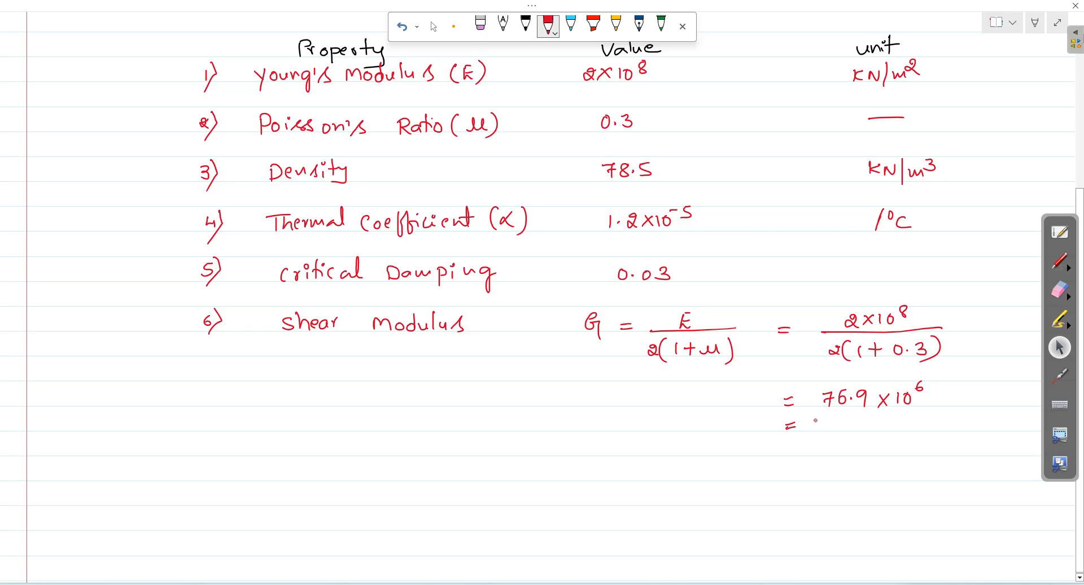
mouse_move(823, 422)
mouse_down()
mouse_move(836, 422)
mouse_move(828, 433)
mouse_move(873, 423)
mouse_move(870, 433)
mouse_move(894, 432)
mouse_up()
mouse_move(894, 420)
mouse_down()
mouse_move(885, 432)
mouse_move(938, 407)
mouse_move(932, 418)
mouse_move(944, 409)
mouse_move(958, 428)
mouse_up()
mouse_move(970, 414)
mouse_down()
mouse_move(968, 427)
mouse_move(985, 412)
mouse_move(991, 432)
mouse_move(1022, 416)
mouse_up()
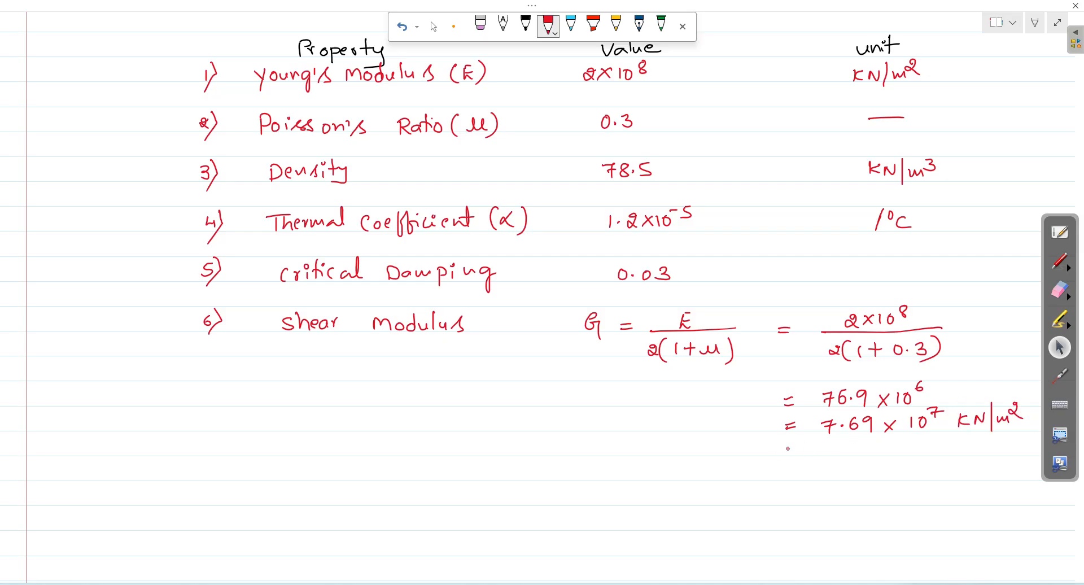
- Handwrite the rounded shear modulus G ≈ 7.7×10⁷ KN/m² below and underline it
mouse_move(786, 448)
mouse_down()
mouse_move(799, 453)
mouse_move(758, 448)
mouse_move(769, 448)
mouse_move(768, 469)
mouse_up()
mouse_move(851, 439)
mouse_down()
mouse_move(855, 453)
mouse_move(934, 440)
mouse_up()
drag(958, 438, 960, 452)
drag(969, 438, 974, 450)
mouse_move(972, 452)
mouse_down()
mouse_move(982, 441)
mouse_move(983, 452)
mouse_up()
mouse_move(988, 431)
mouse_down()
mouse_move(988, 455)
mouse_move(1004, 451)
mouse_up()
drag(1008, 433, 1016, 445)
drag(759, 469, 1006, 459)
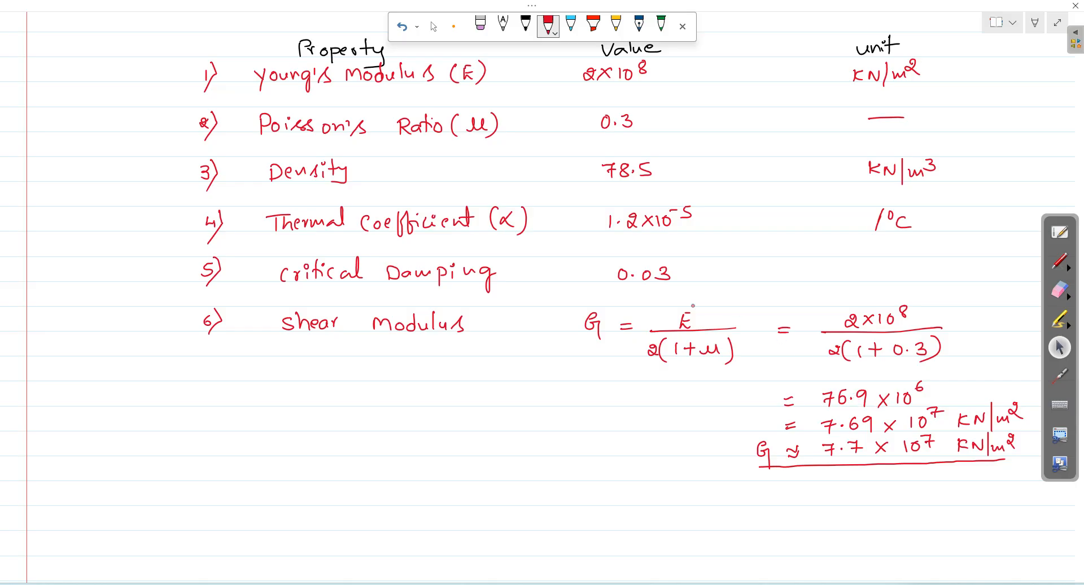
- Bracket rows 1 to 5 of the table and label the bracket "Material Properties"
drag(171, 79, 177, 286)
mouse_move(47, 212)
mouse_down()
mouse_move(81, 181)
mouse_move(122, 165)
mouse_up()
mouse_move(60, 228)
mouse_down()
mouse_move(95, 215)
mouse_move(121, 187)
mouse_move(152, 184)
mouse_up()
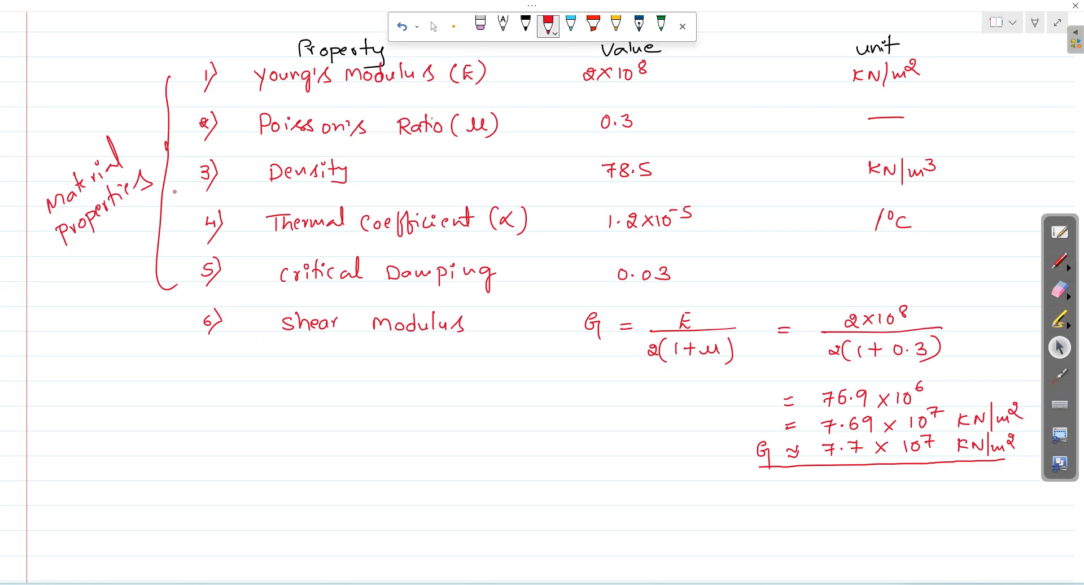
- Handwrite the red heading "Design properties" on the blank area below the material table
scroll(208, 227, down, 8)
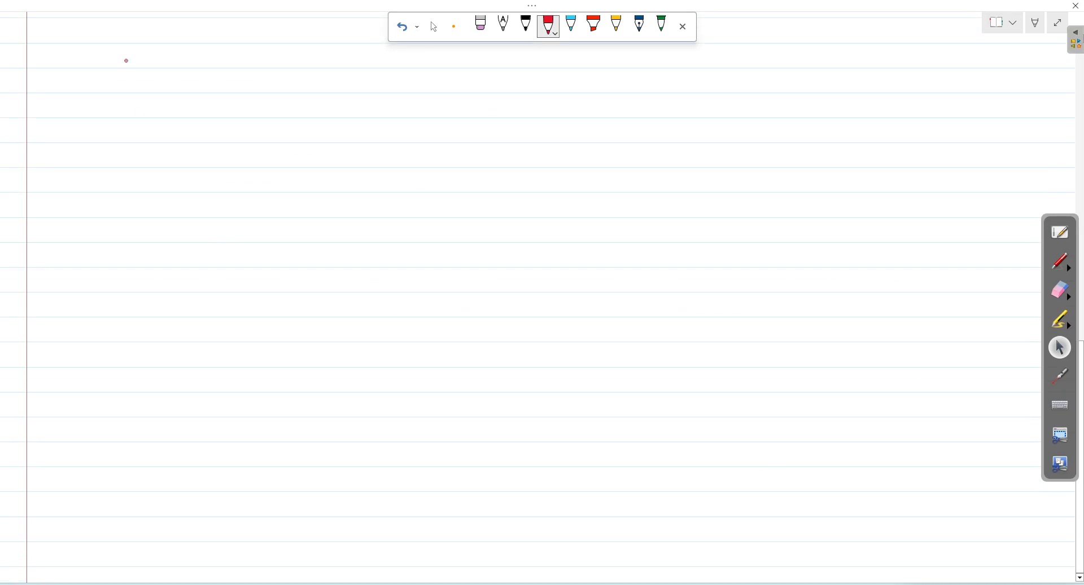
mouse_move(159, 75)
mouse_down()
mouse_move(159, 91)
mouse_move(193, 82)
mouse_move(188, 95)
mouse_up()
mouse_move(198, 84)
mouse_down()
mouse_move(212, 106)
mouse_move(230, 90)
mouse_move(267, 101)
mouse_move(289, 83)
mouse_up()
mouse_move(297, 81)
mouse_down()
mouse_move(305, 104)
mouse_move(305, 88)
mouse_up()
drag(314, 85, 339, 93)
drag(334, 79, 362, 94)
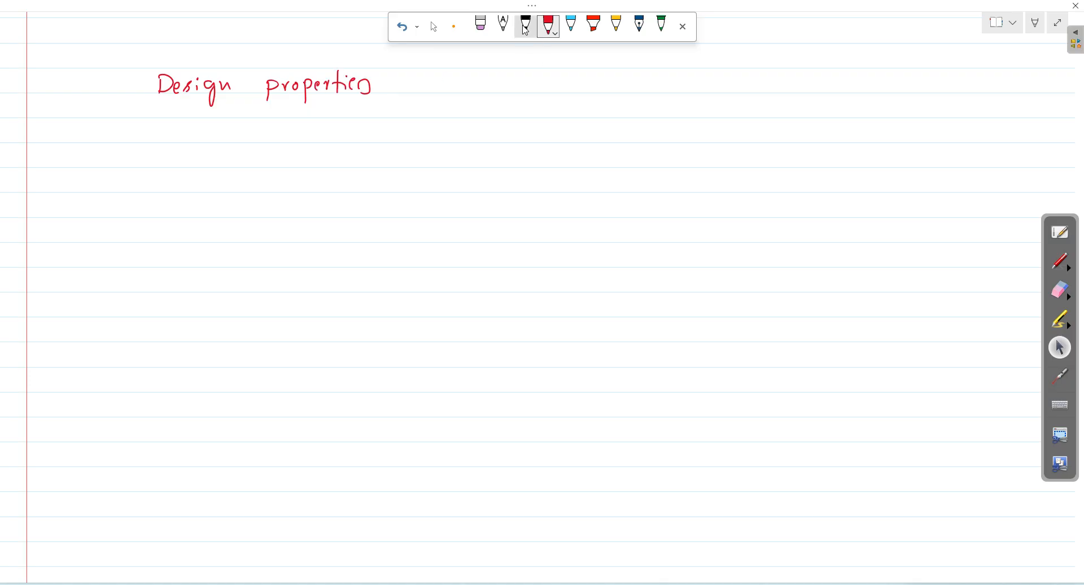
- Handwrite the column headings Property, Value and Unit in black under the Design properties heading
click(526, 28)
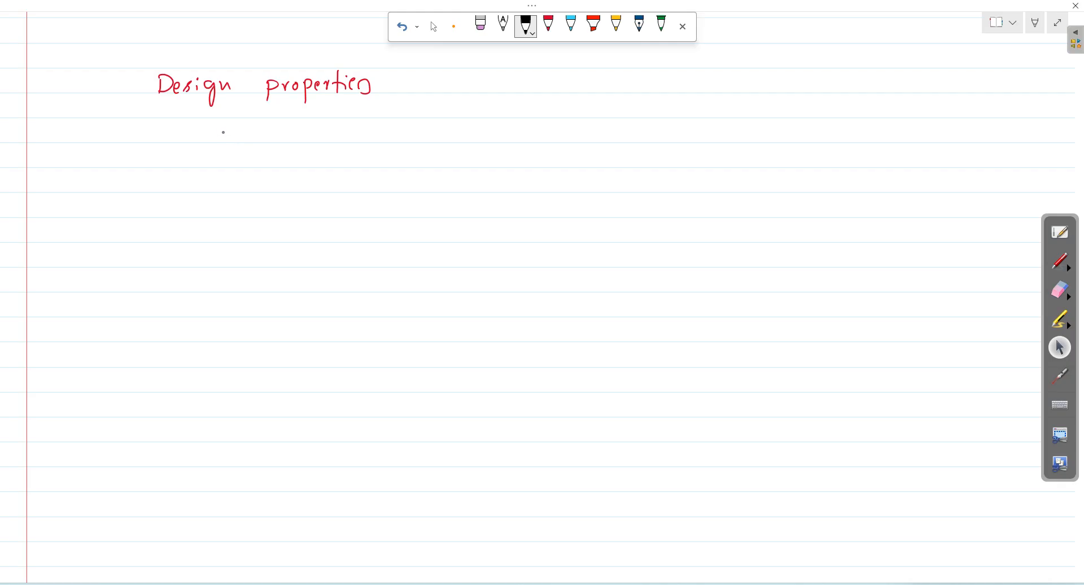
drag(236, 146, 259, 131)
mouse_move(266, 131)
mouse_down()
mouse_move(275, 151)
mouse_move(284, 135)
mouse_move(316, 143)
mouse_up()
mouse_move(537, 134)
mouse_down()
mouse_move(557, 127)
mouse_move(565, 140)
mouse_move(602, 138)
mouse_up()
drag(819, 133, 858, 139)
drag(847, 131, 868, 130)
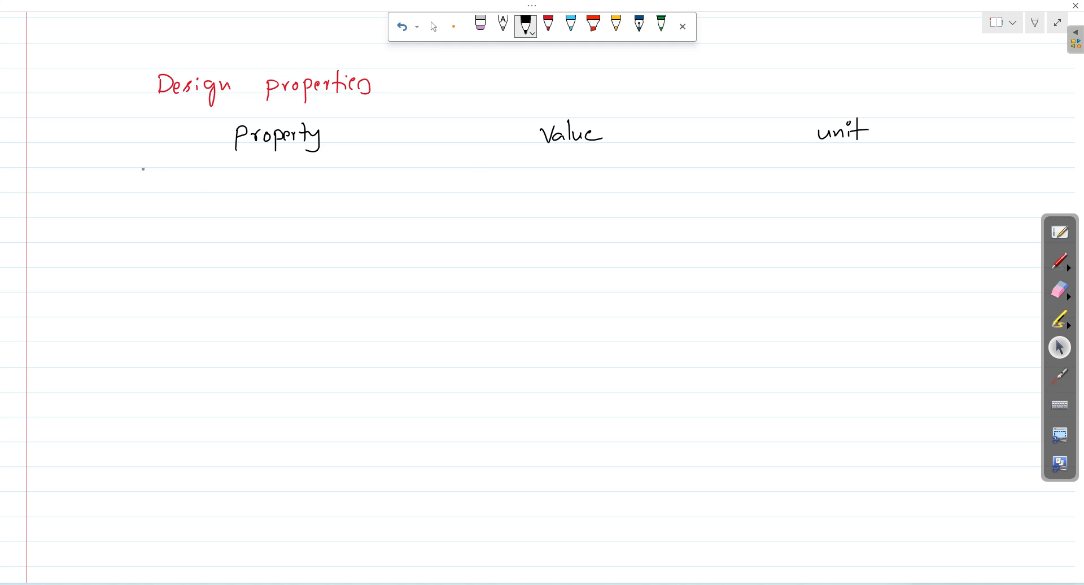
- Handwrite the property name "Yield stress (Fy)" as the first row under the Design properties column headings
mouse_move(153, 176)
mouse_down()
mouse_move(157, 200)
mouse_move(176, 191)
mouse_up()
mouse_move(187, 169)
mouse_down()
mouse_move(185, 189)
mouse_move(199, 190)
mouse_up()
drag(232, 179, 224, 193)
mouse_move(241, 172)
mouse_down()
mouse_move(241, 193)
mouse_move(259, 183)
mouse_up()
drag(263, 186, 266, 192)
mouse_move(280, 179)
mouse_down()
mouse_move(278, 192)
mouse_move(325, 190)
mouse_up()
drag(324, 175, 333, 183)
drag(337, 180, 339, 193)
drag(352, 169, 352, 193)
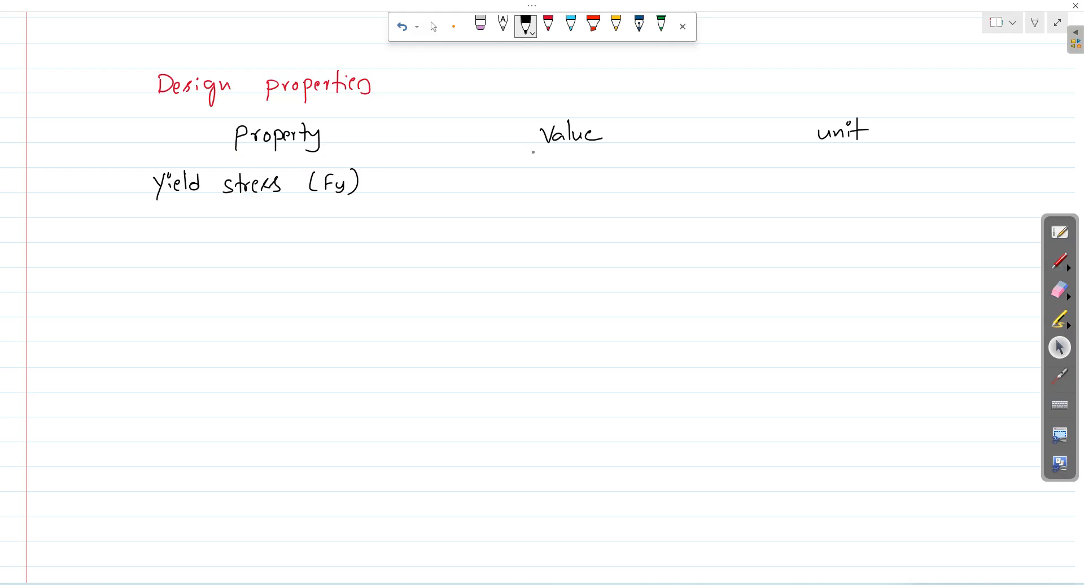
- Handwrite the yield stress value 2.5×10⁵ and its unit KN/m² in the Value and Unit columns
mouse_move(535, 177)
mouse_down()
mouse_move(547, 188)
mouse_move(569, 175)
mouse_move(557, 189)
mouse_move(595, 190)
mouse_up()
click(551, 184)
mouse_move(595, 175)
mouse_down()
mouse_move(582, 191)
mouse_move(608, 177)
mouse_up()
drag(617, 165, 614, 179)
mouse_move(822, 173)
mouse_down()
mouse_move(821, 190)
mouse_move(850, 173)
mouse_move(857, 192)
mouse_move(879, 176)
mouse_move(897, 180)
mouse_up()
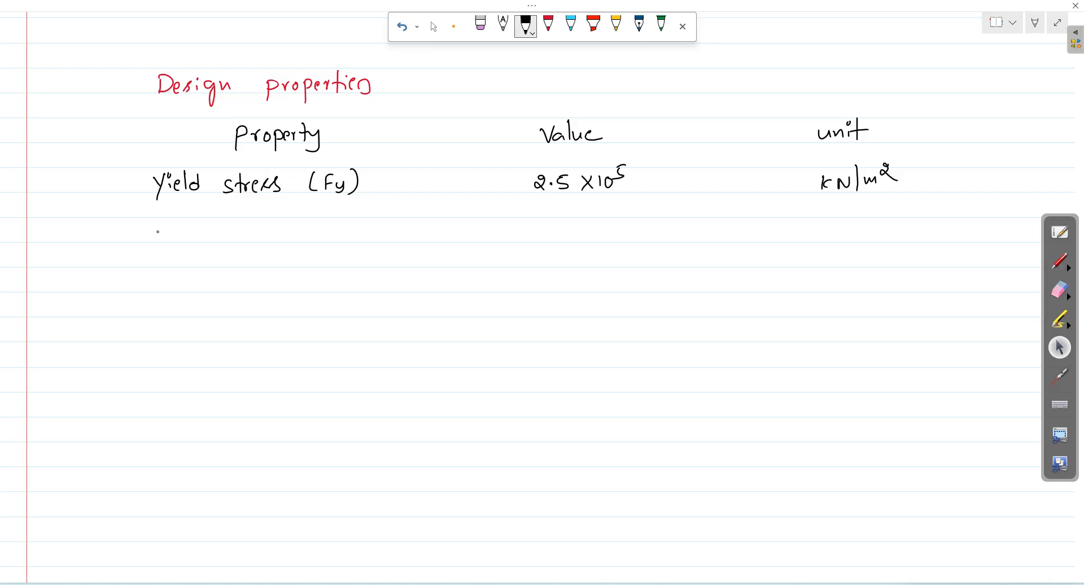
- Handwrite the property name "Tensile strength (Fu)" in the row below yield stress
mouse_move(164, 227)
mouse_down()
mouse_move(163, 240)
mouse_move(173, 226)
mouse_up()
drag(171, 234, 265, 240)
mouse_move(270, 234)
mouse_down()
mouse_move(301, 237)
mouse_move(304, 250)
mouse_move(321, 227)
mouse_up()
mouse_move(326, 222)
mouse_down()
mouse_move(337, 240)
mouse_move(395, 239)
mouse_up()
drag(398, 224, 400, 247)
- Handwrite the tensile strength value 4.1×10⁵ and its unit KN/m² in the Value and Unit columns
mouse_move(536, 223)
mouse_down()
mouse_move(538, 237)
mouse_move(548, 230)
mouse_up()
mouse_move(546, 225)
mouse_down()
mouse_move(547, 239)
mouse_move(563, 237)
mouse_up()
mouse_move(571, 225)
mouse_down()
mouse_move(583, 235)
mouse_move(573, 238)
mouse_up()
mouse_move(592, 227)
mouse_down()
mouse_move(593, 237)
mouse_move(610, 233)
mouse_up()
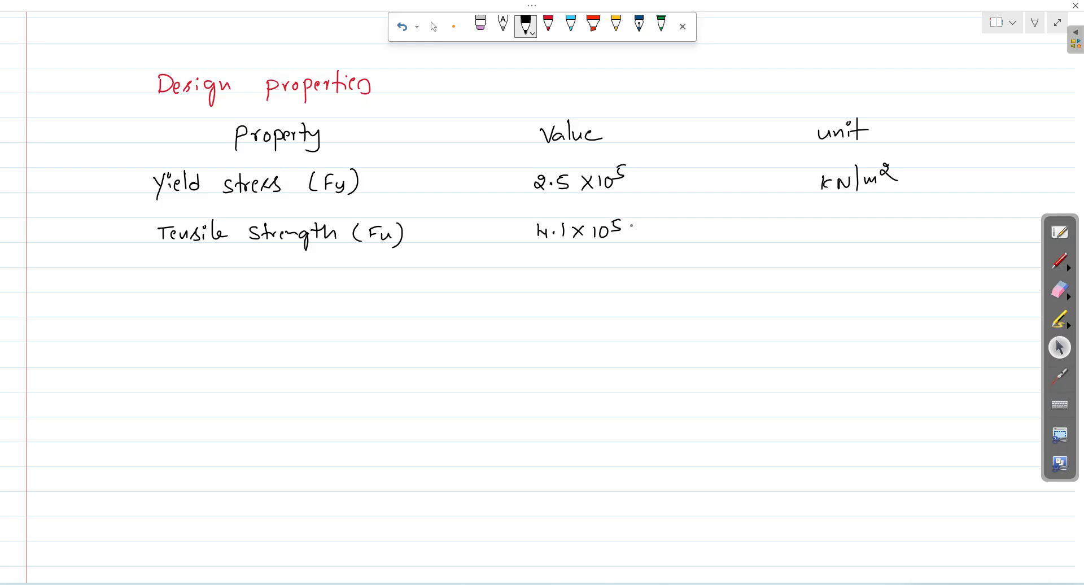
drag(822, 227, 833, 239)
mouse_move(838, 239)
mouse_down()
mouse_move(848, 229)
mouse_move(855, 245)
mouse_up()
mouse_move(858, 230)
mouse_down()
mouse_move(877, 237)
mouse_move(893, 227)
mouse_up()
- Handwrite the rows Ry with value 1.5 and Rt with value 1.2 below tensile strength
mouse_move(236, 276)
mouse_down()
mouse_move(236, 288)
mouse_move(253, 291)
mouse_up()
drag(257, 283, 255, 301)
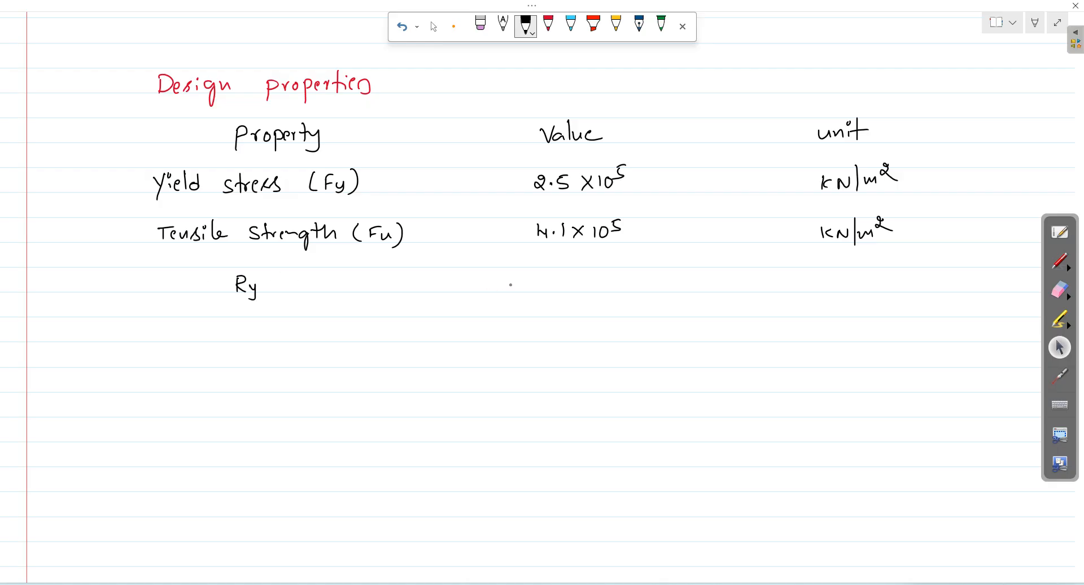
mouse_move(559, 274)
mouse_down()
mouse_move(560, 287)
mouse_move(573, 285)
mouse_up()
click(566, 282)
mouse_move(235, 326)
mouse_down()
mouse_move(234, 340)
mouse_move(257, 333)
mouse_up()
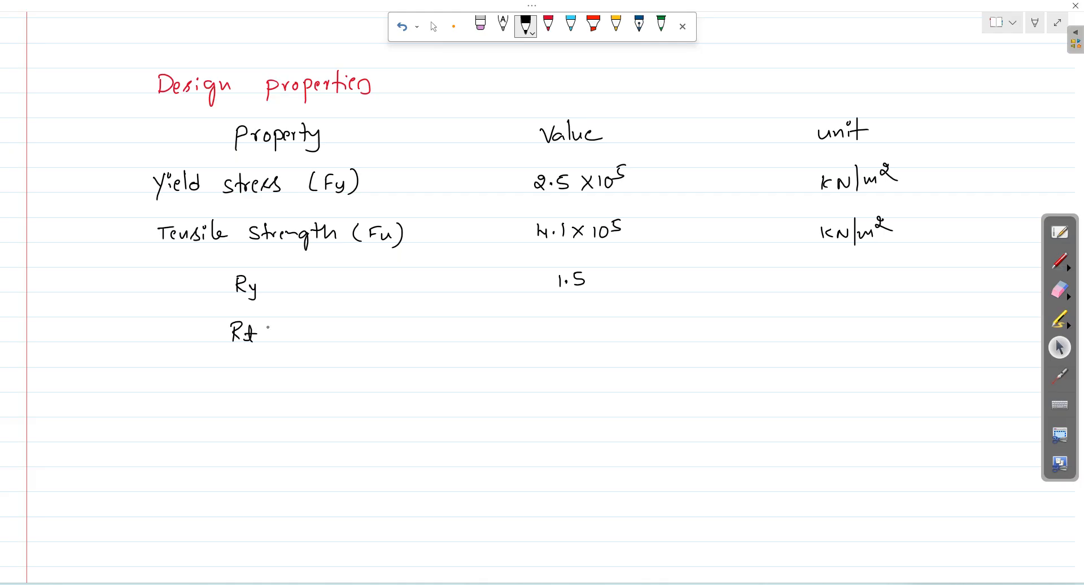
click(566, 329)
mouse_move(562, 323)
mouse_down()
mouse_move(561, 336)
mouse_move(593, 335)
mouse_up()
- Handwrite the Fcu row with value 0 and unit KN/m², and circle the Fcu label
mouse_move(229, 372)
mouse_down()
mouse_move(229, 389)
mouse_move(245, 372)
mouse_move(237, 383)
mouse_up()
drag(247, 382, 262, 392)
drag(577, 378, 577, 376)
mouse_move(831, 372)
mouse_down()
mouse_move(831, 386)
mouse_move(860, 374)
mouse_move(866, 392)
mouse_move(907, 384)
mouse_up()
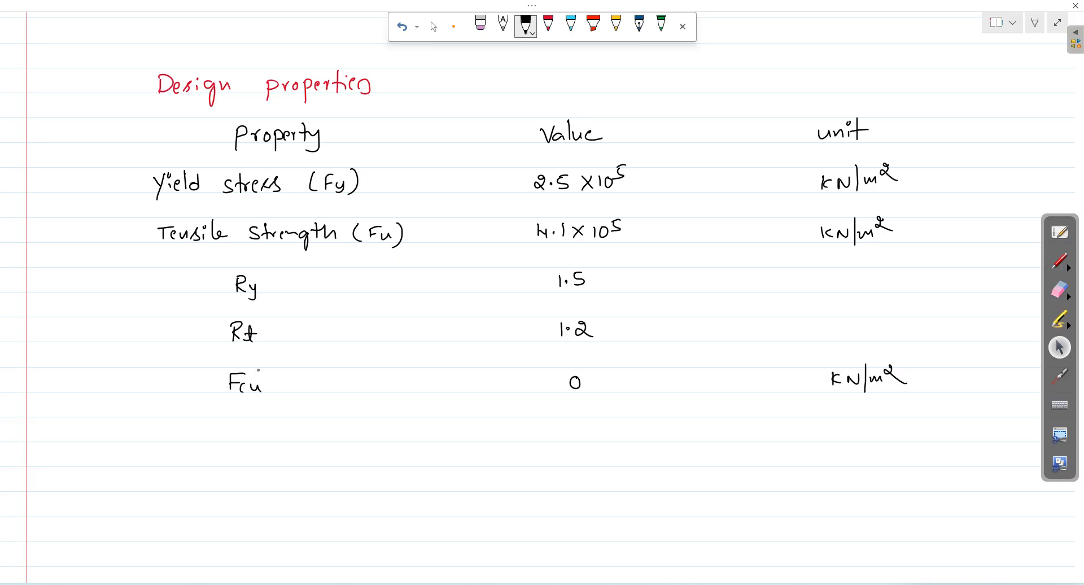
drag(249, 362, 204, 367)
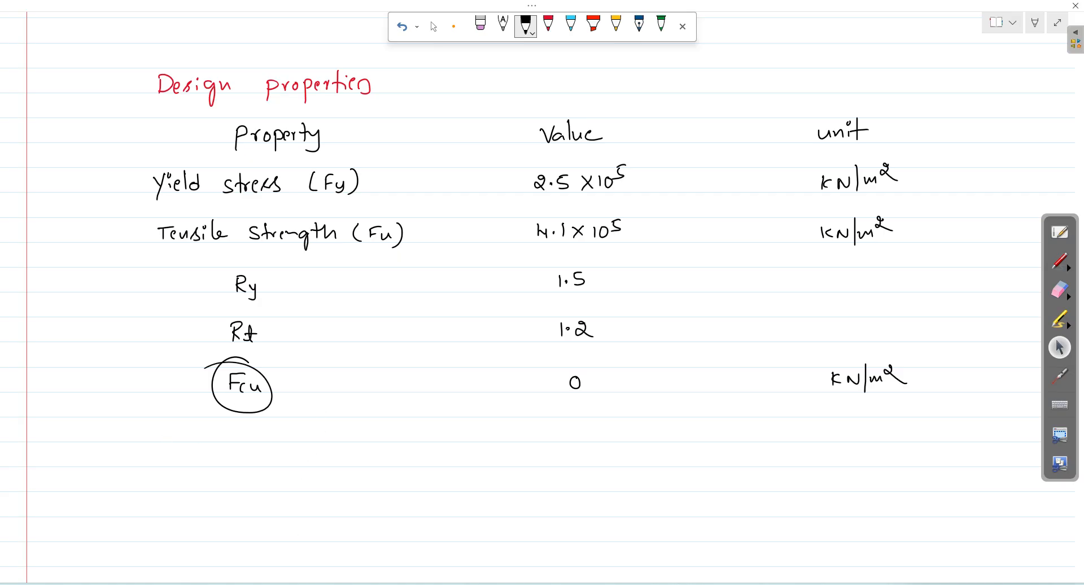
- Switch to the STEEL properties in STAAD.Pro, and return to OneNote to check the handwritten Material Properties table
click(280, 582)
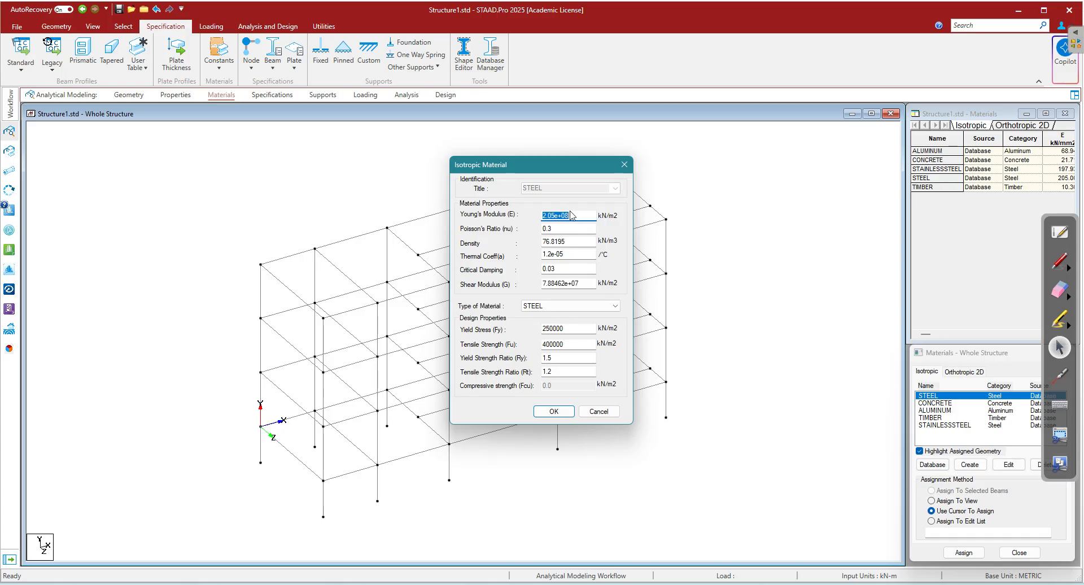
click(577, 215)
click(314, 583)
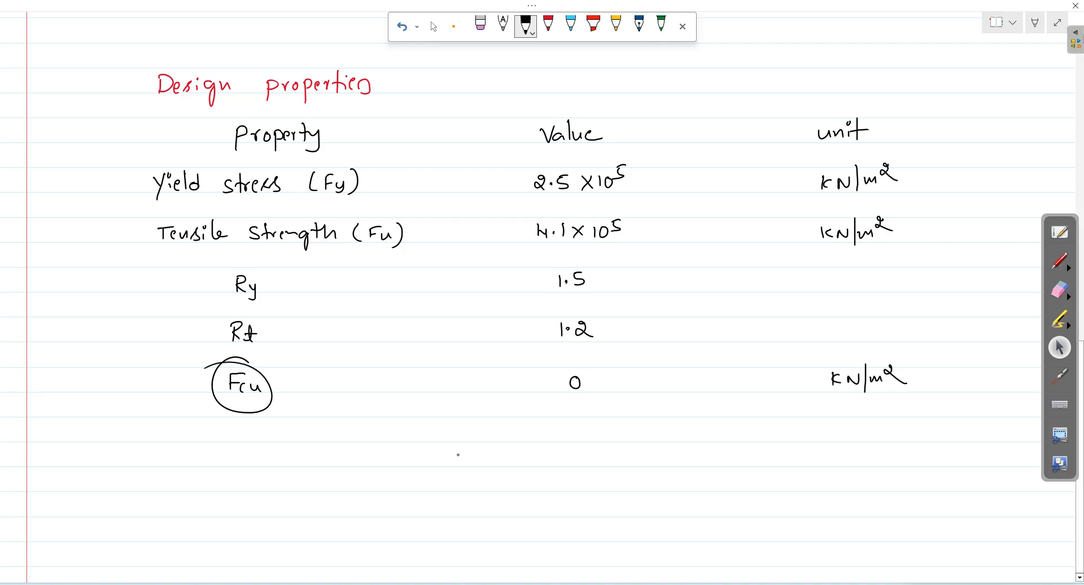
scroll(641, 282, up, 10)
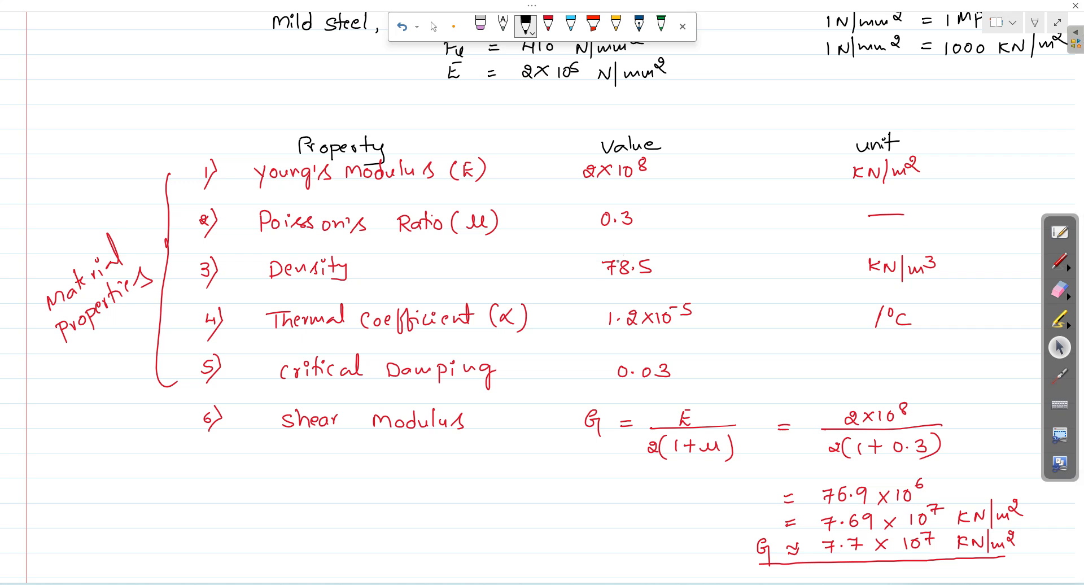
- Switch to STAAD.Pro and set the STEEL material's Young's Modulus to 2.0e+08 kN/m2 and Density to 78.5 kN/m3
key(alt+Tab)
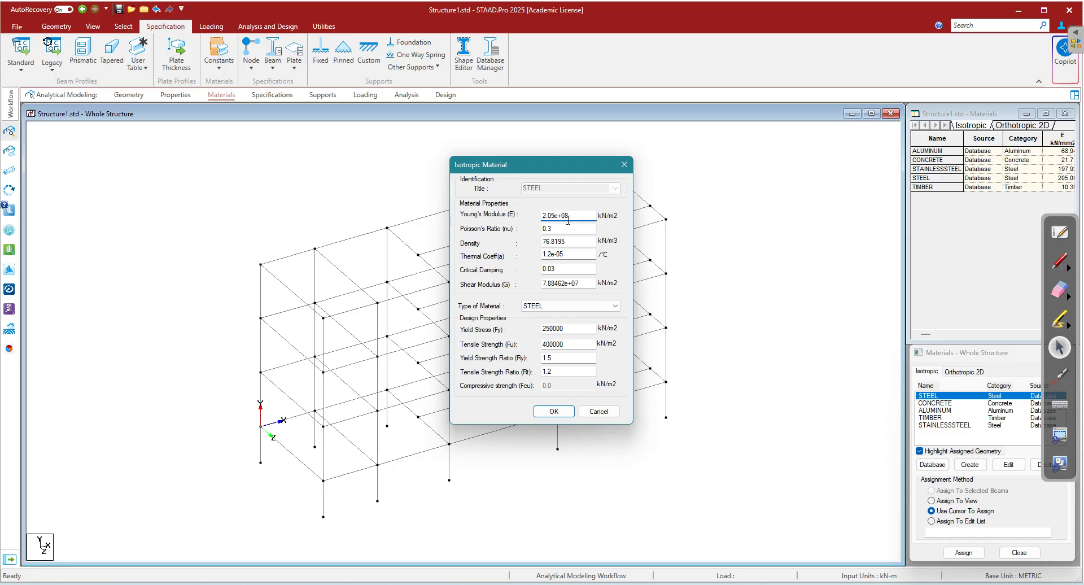
key(BackSpace)
key(BackSpace)
key(BackSpace)
text(.0)
click(560, 229)
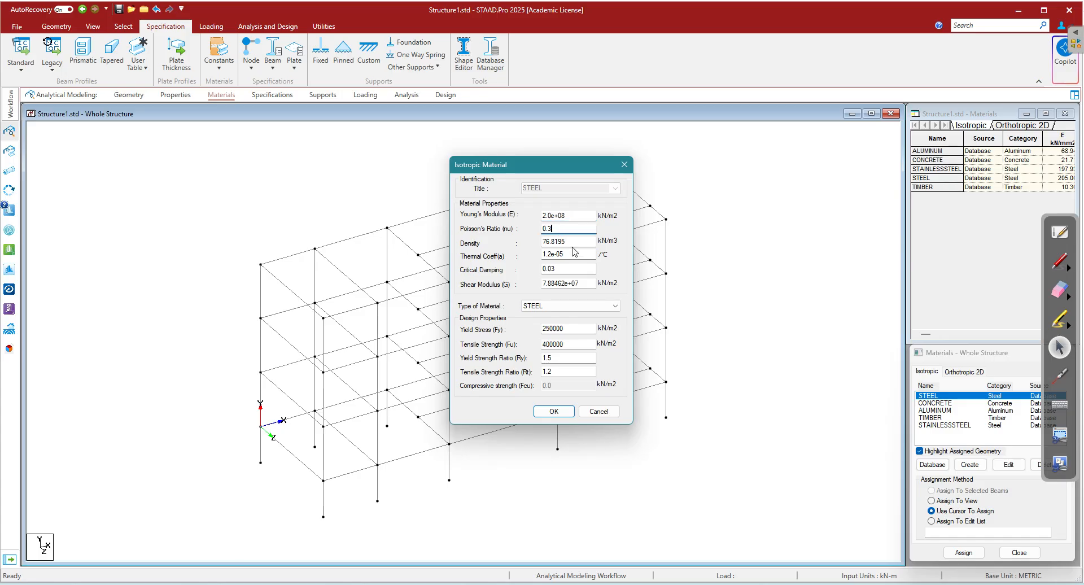
key(Tab)
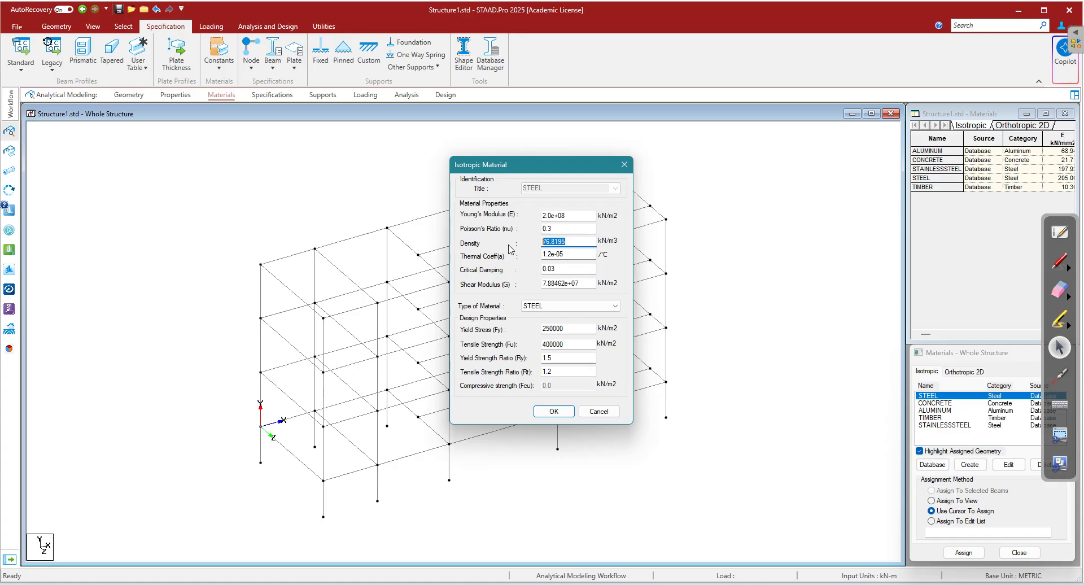
text(78.5)
key(Return)
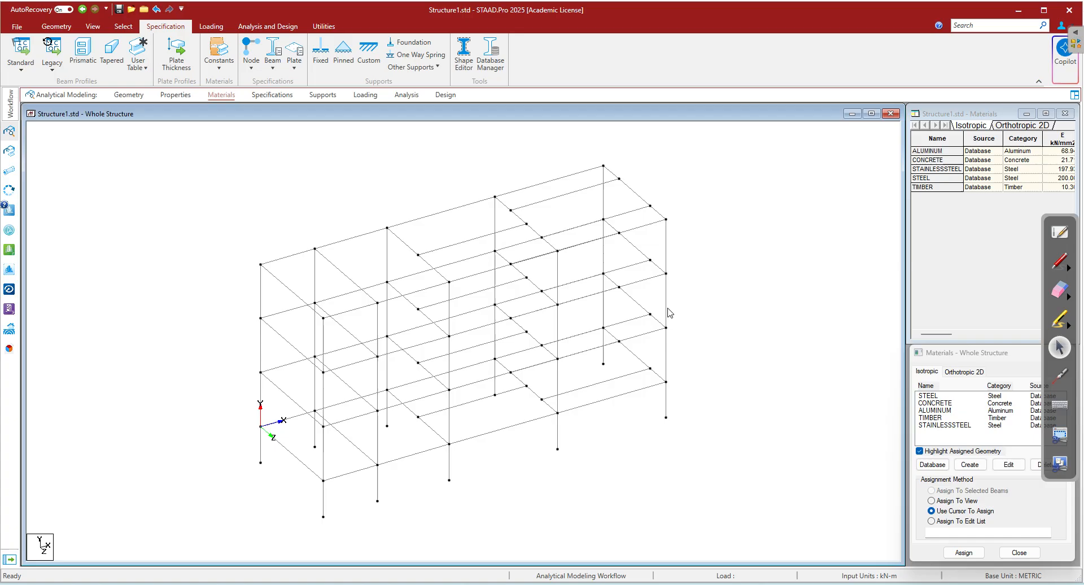
- Reopen the STEEL material for editing and set its Shear Modulus (G) to 7.7e+07 kN/m2
click(936, 397)
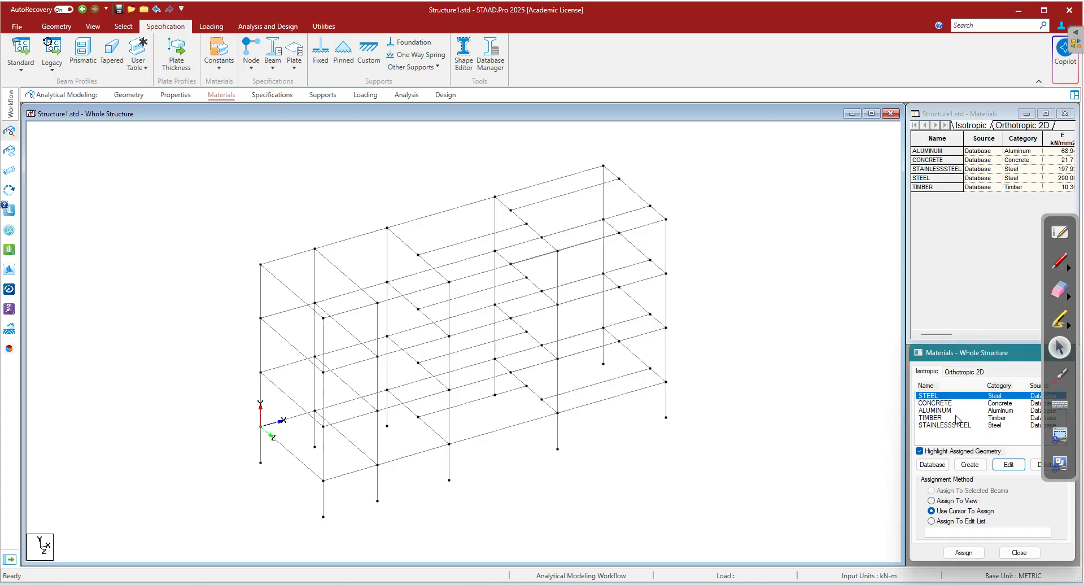
click(1004, 470)
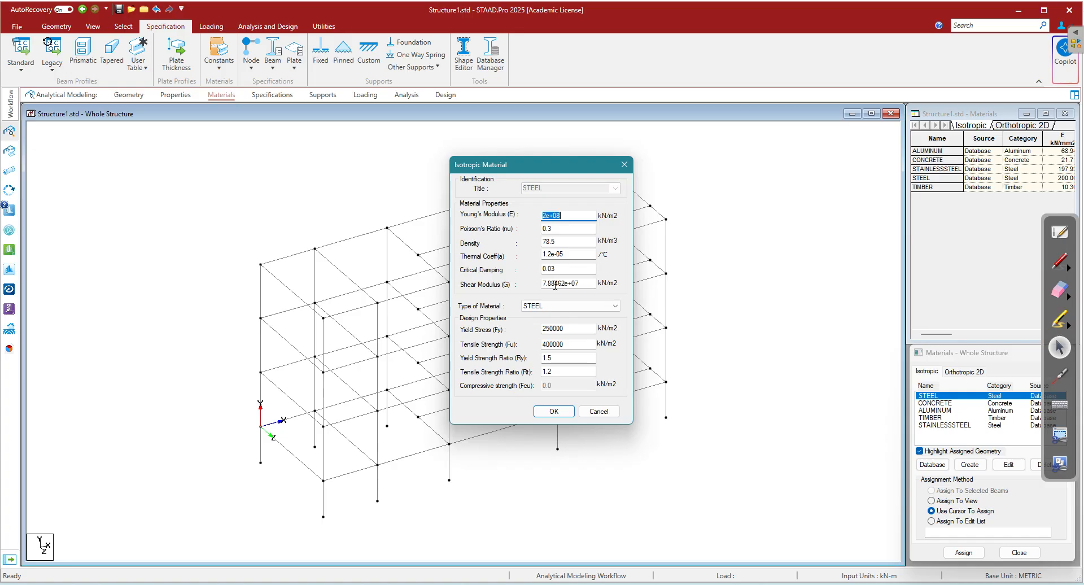
click(552, 284)
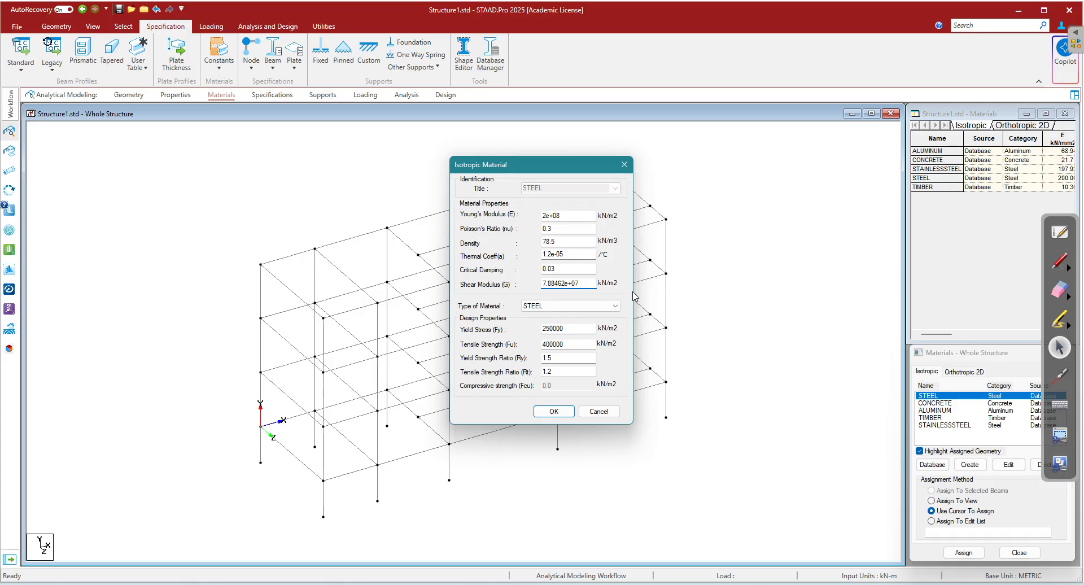
key(BackSpace)
key(BackSpace)
key(BackSpace)
key(BackSpace)
key(BackSpace)
text(7)
- Set the STEEL material's Tensile Strength (Fu) to 410000 kN/m2 and apply the edited properties
click(569, 327)
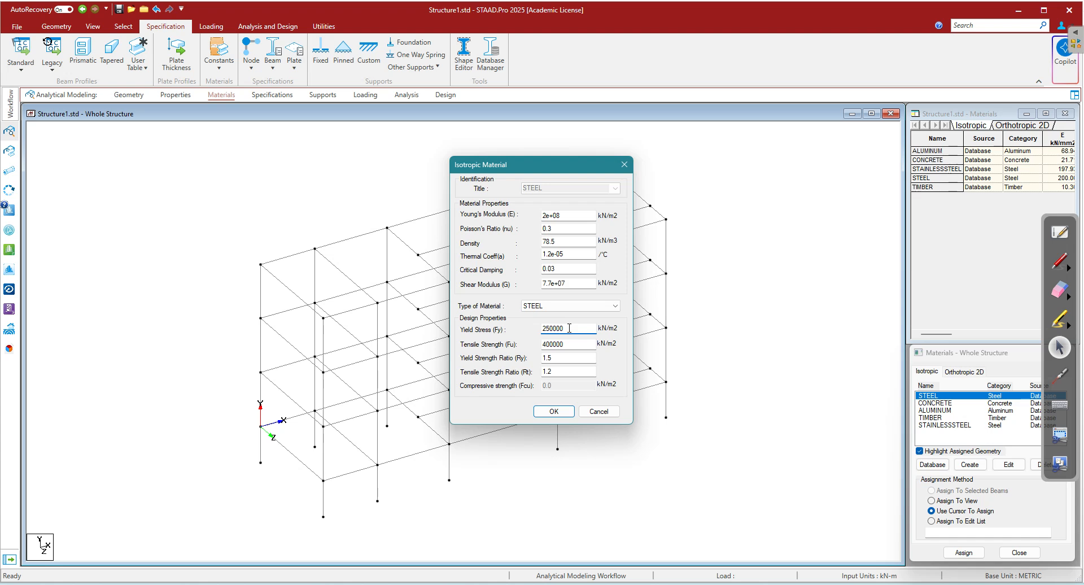
click(569, 346)
key(BackSpace)
text(1)
click(567, 355)
click(564, 372)
click(578, 327)
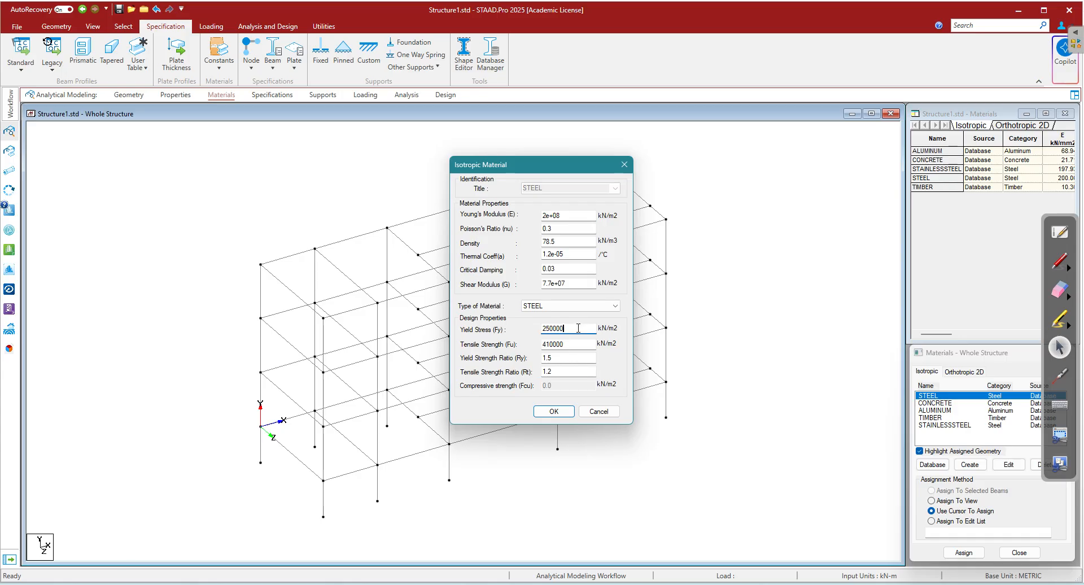
click(553, 411)
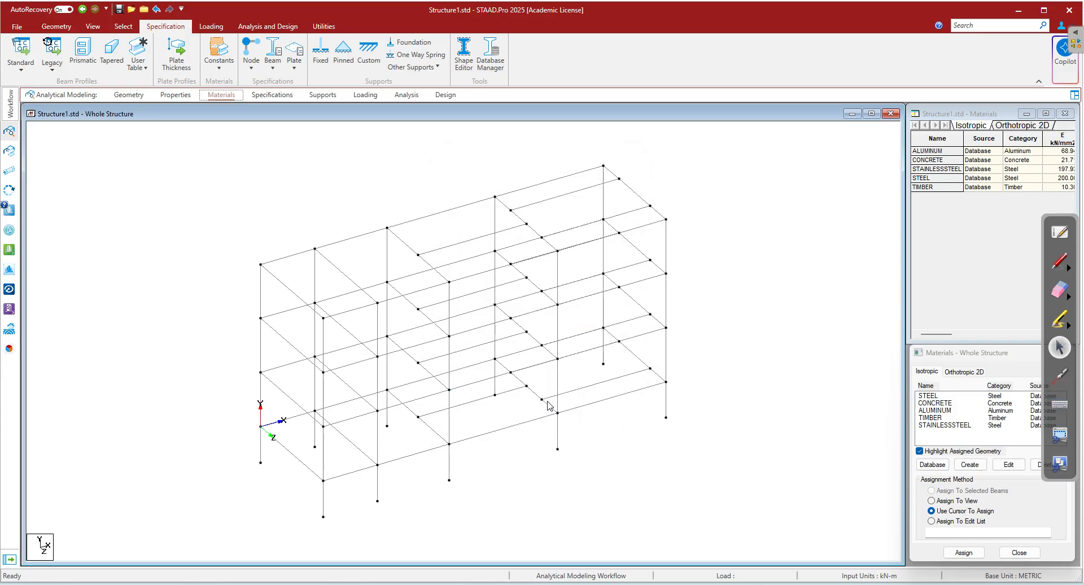
- Delete the CONCRETE and ALUMINUM materials from the isotropic materials list
click(928, 396)
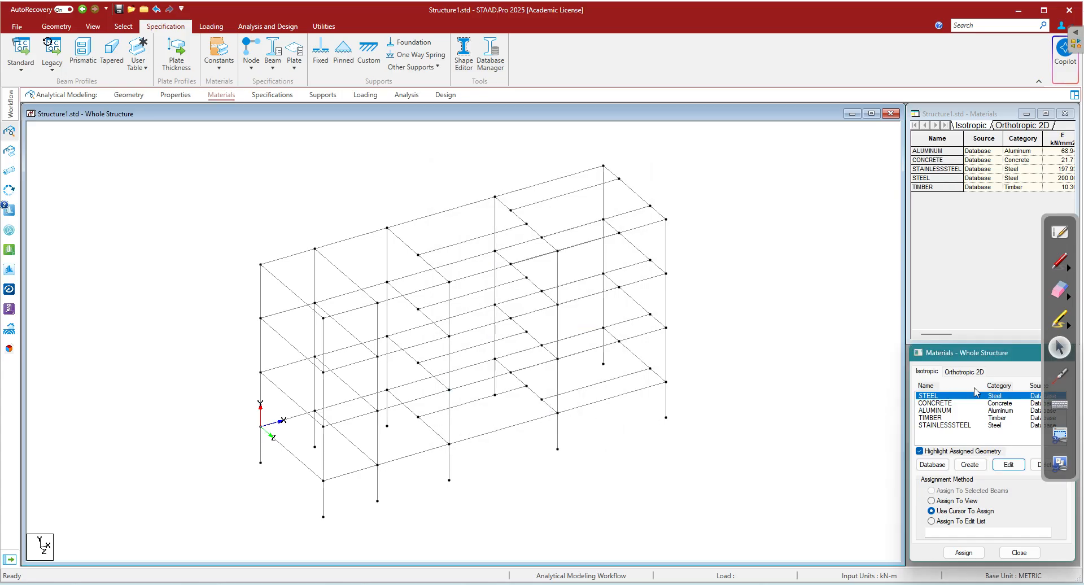
drag(1054, 222, 1034, 108)
click(941, 403)
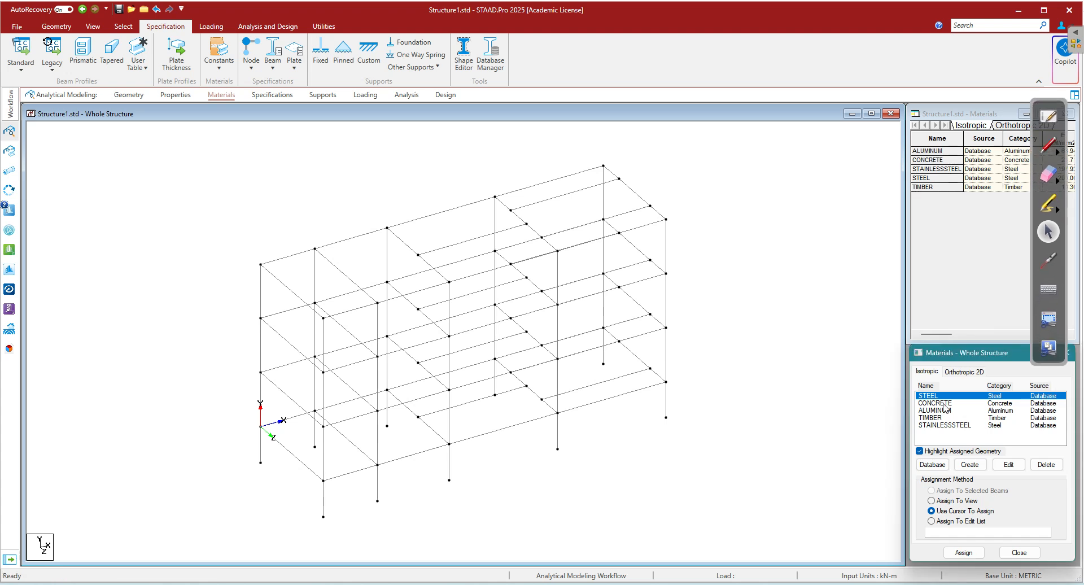
click(1043, 466)
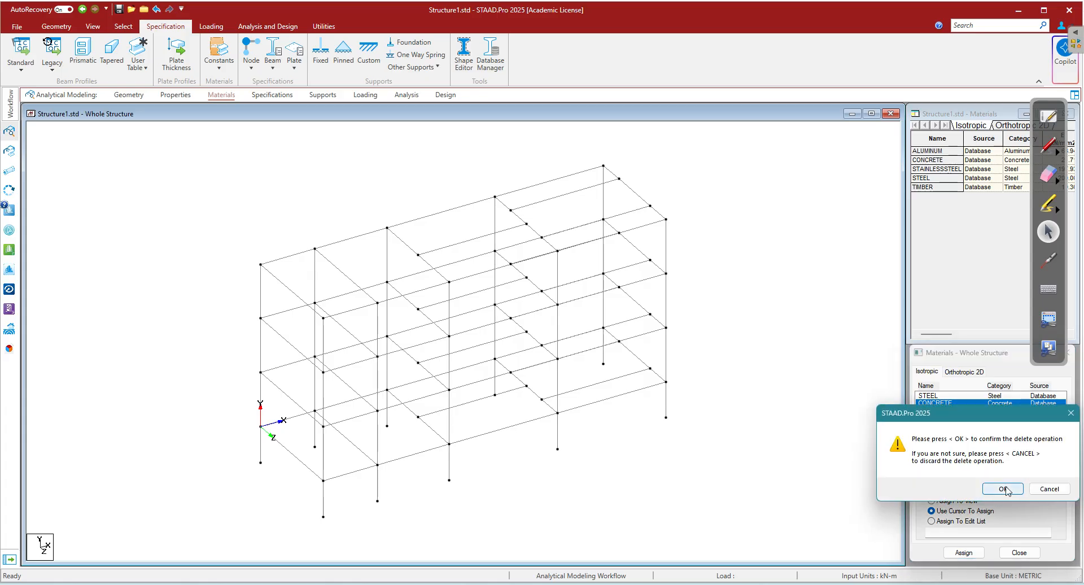
click(1003, 488)
click(948, 403)
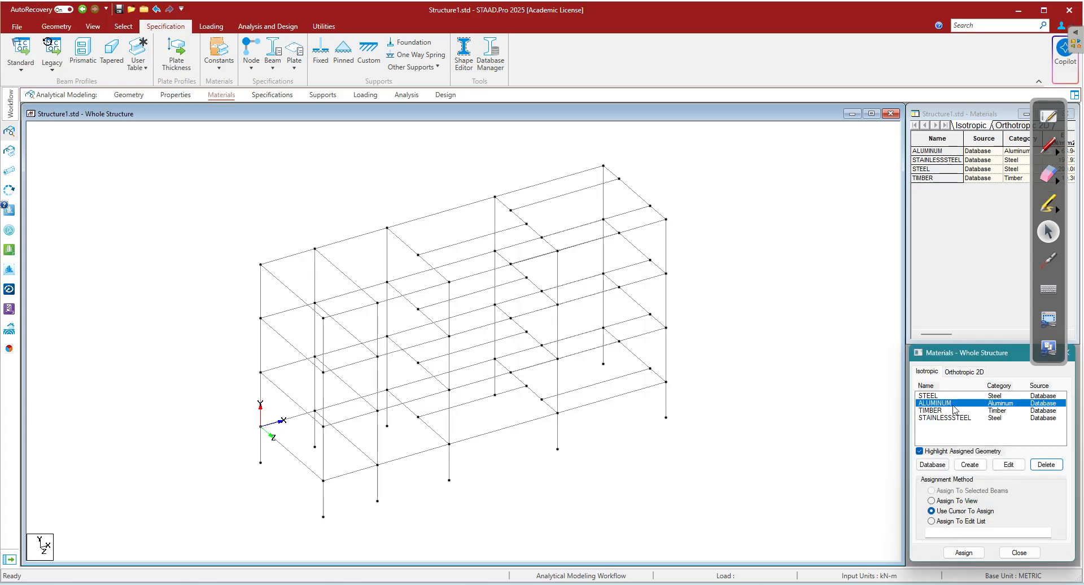
click(1050, 467)
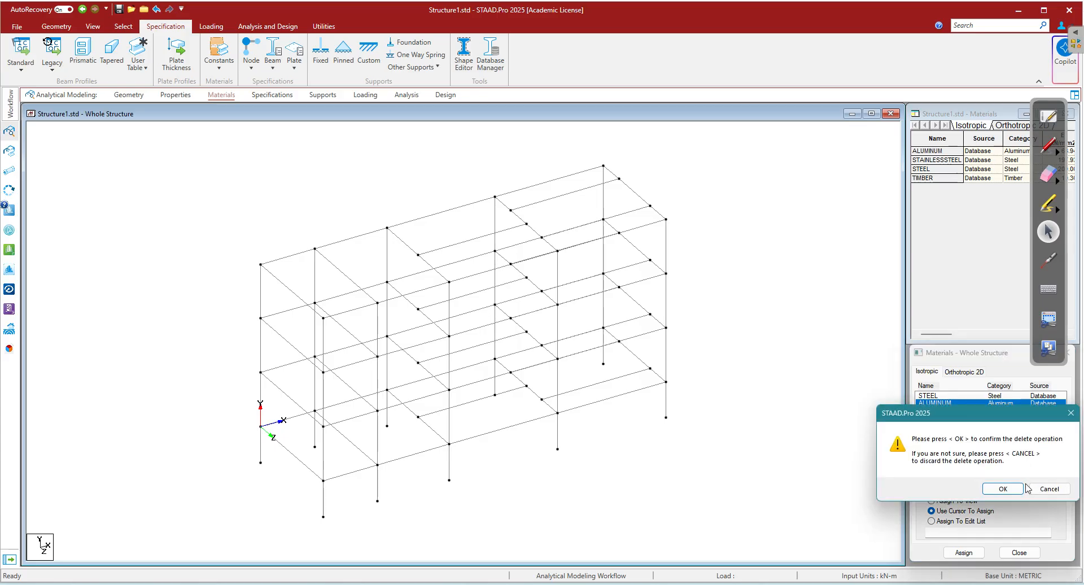
click(1012, 488)
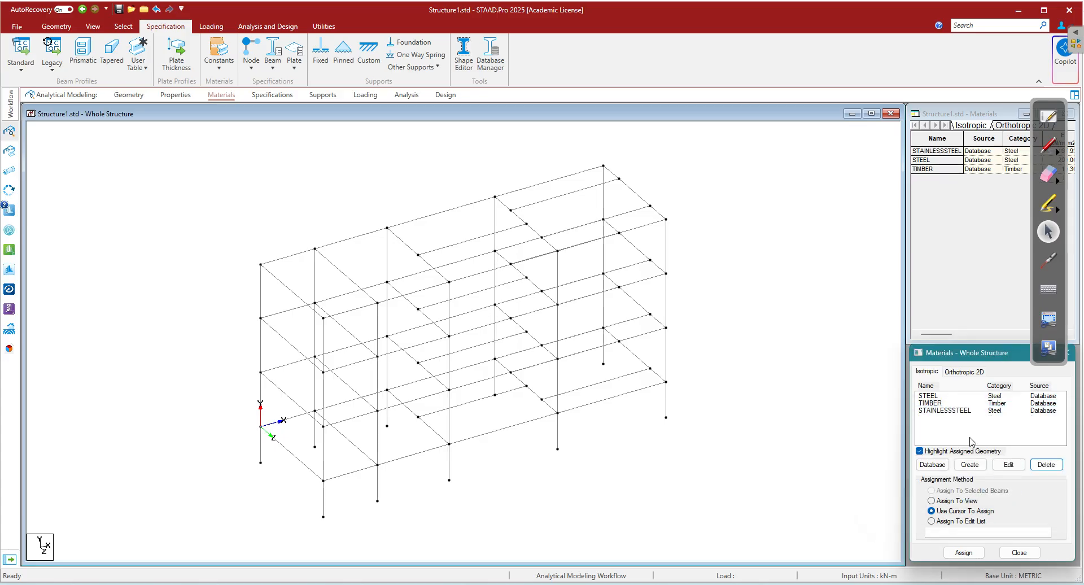
- Delete the TIMBER and STAINLESSSTEEL materials from the isotropic materials list
click(942, 403)
click(1046, 464)
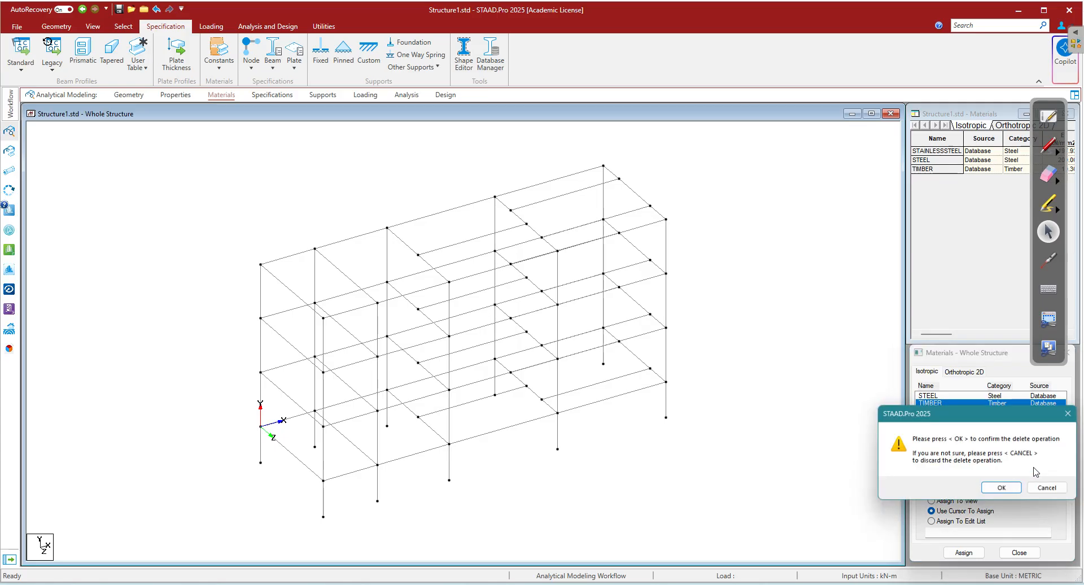
click(1003, 489)
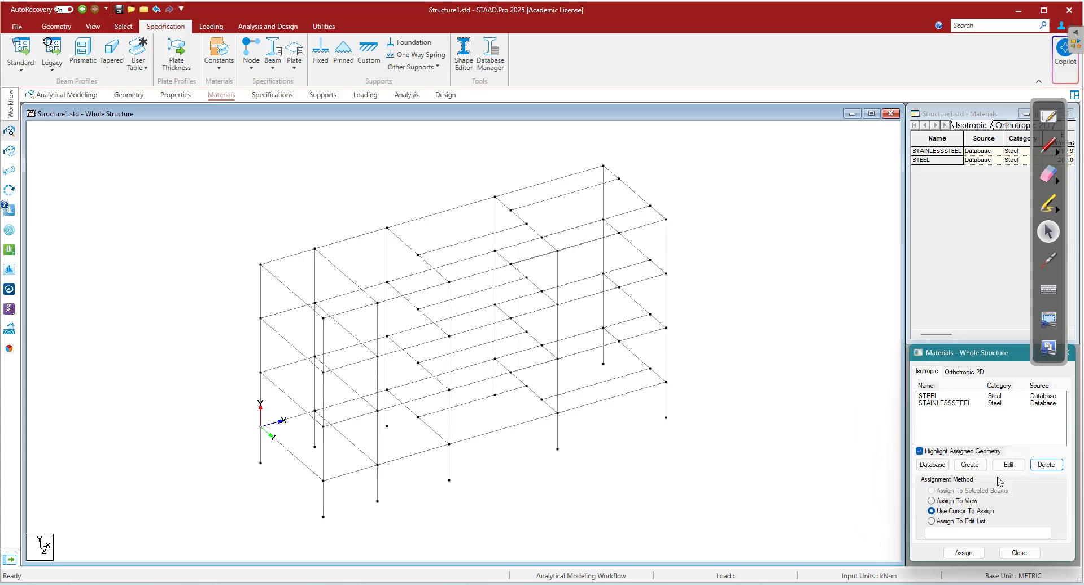
click(965, 404)
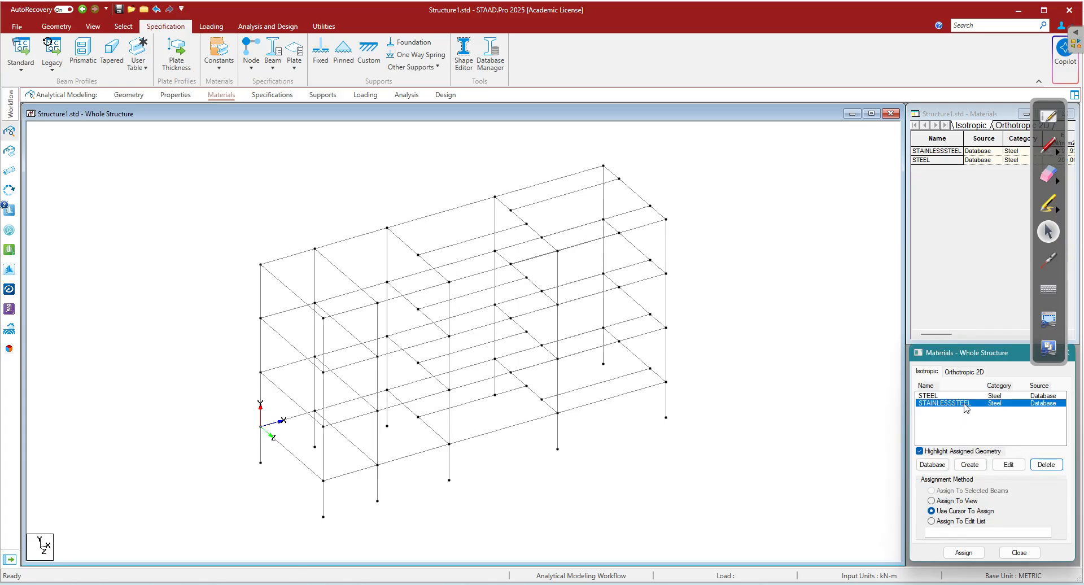
click(1046, 464)
click(1002, 491)
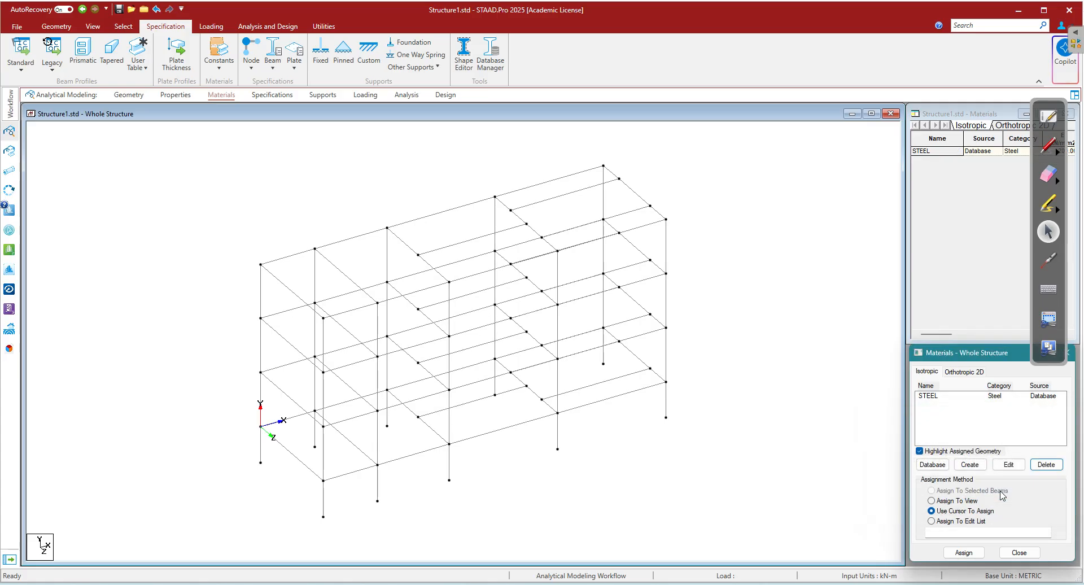
- View the default CONCRETE properties offered for a new isotropic material, and close without creating it
click(970, 465)
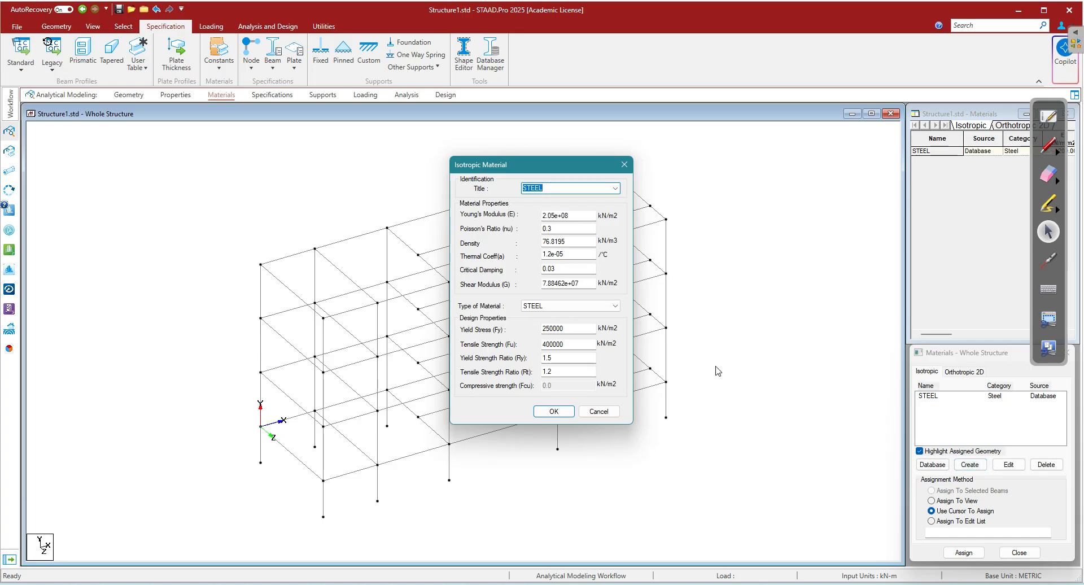
click(614, 188)
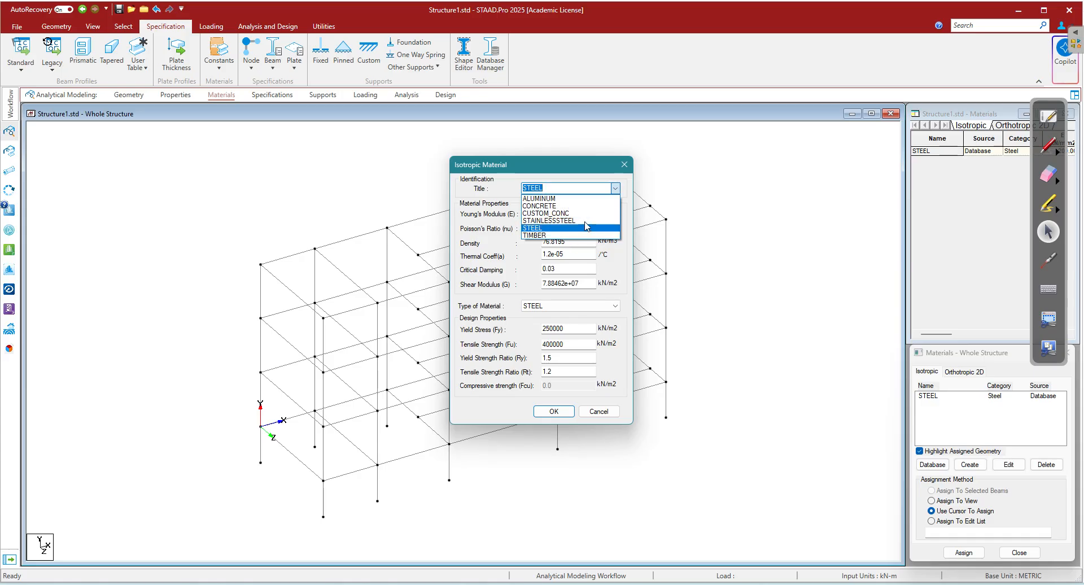
click(586, 205)
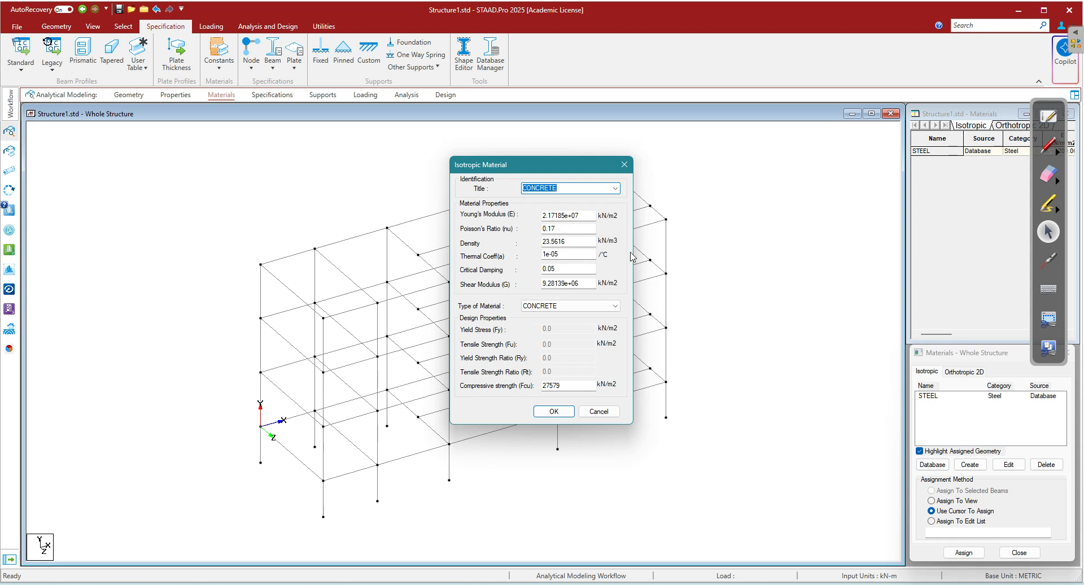
click(624, 164)
- Review the STEEL material's property values in its edit dialog and close it without changing any value
click(941, 398)
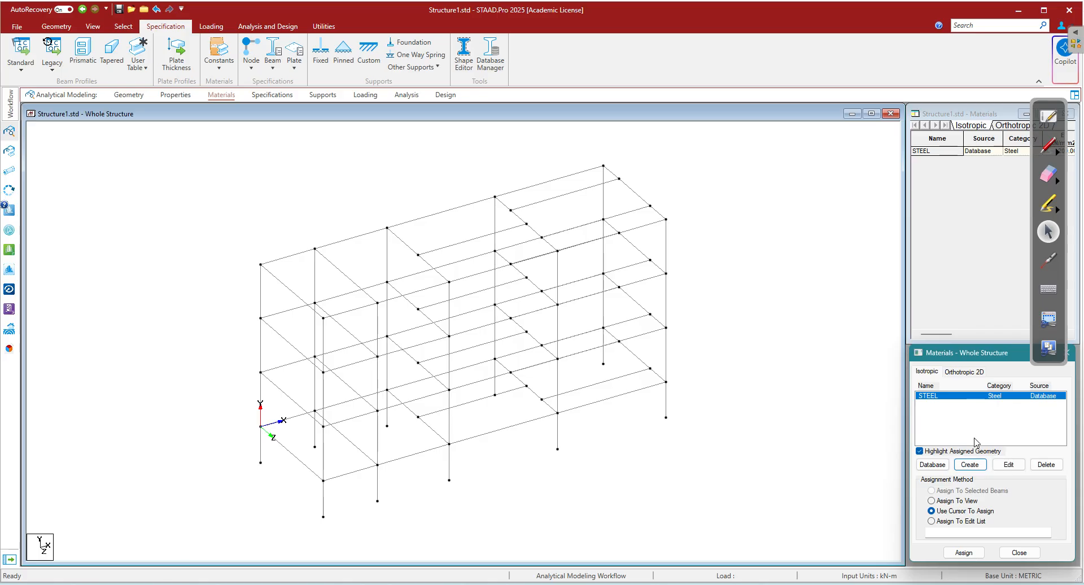
click(1009, 464)
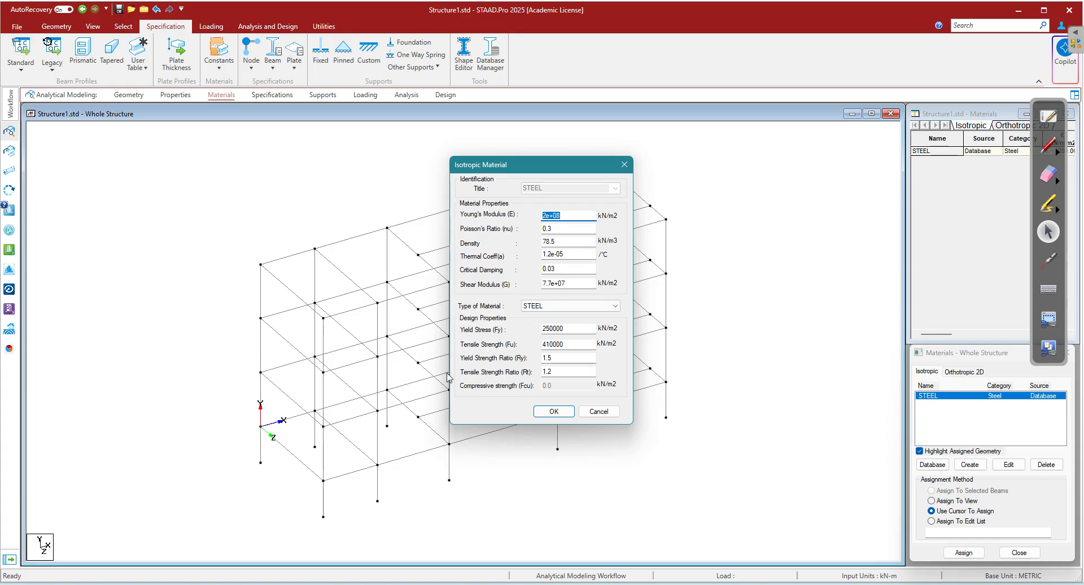
click(549, 412)
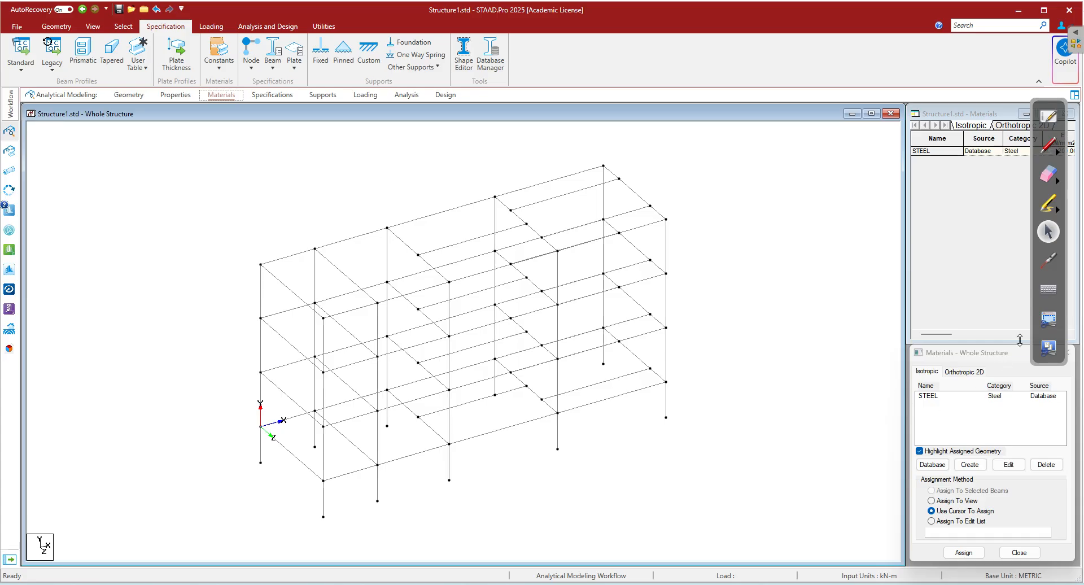
click(1049, 147)
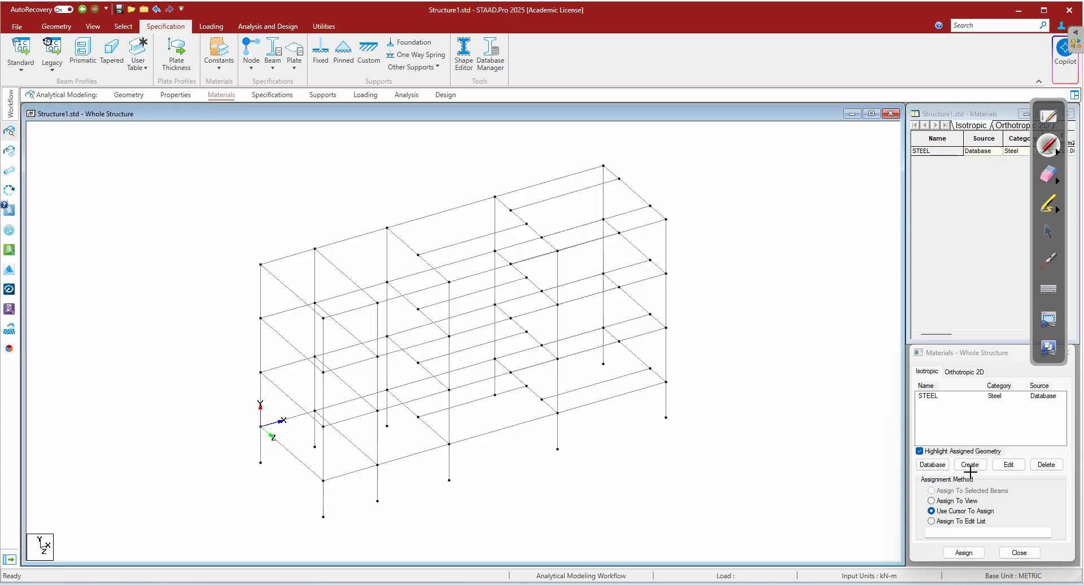
mouse_move(980, 469)
mouse_down()
mouse_move(922, 465)
mouse_move(989, 484)
mouse_move(927, 485)
mouse_up()
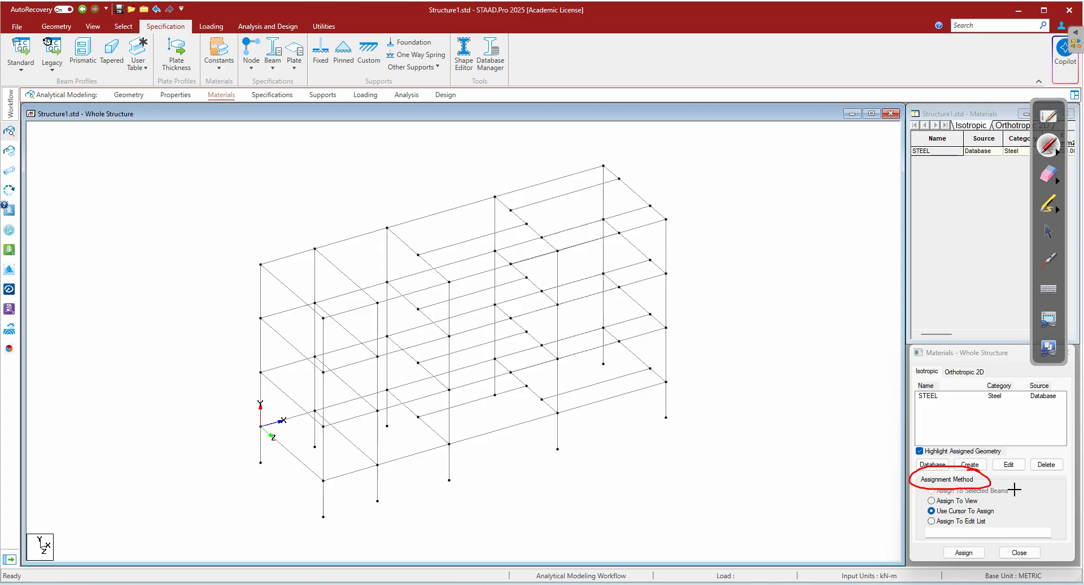
drag(1013, 490, 1031, 484)
drag(986, 500, 1000, 495)
drag(1010, 507, 1014, 505)
click(991, 521)
click(1053, 177)
mouse_move(933, 475)
mouse_down()
mouse_move(972, 486)
mouse_move(983, 463)
mouse_up()
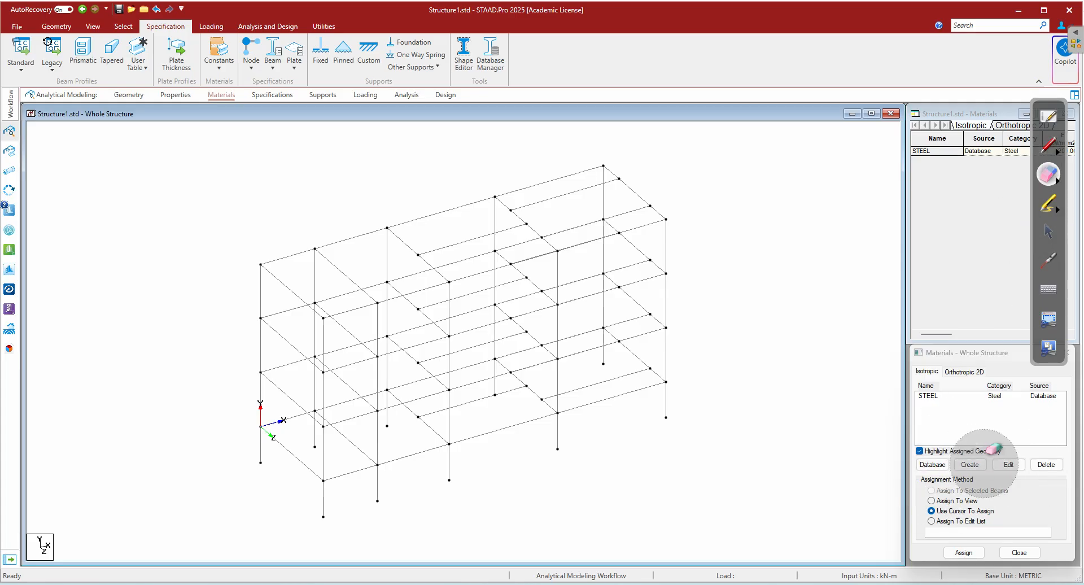
click(1048, 233)
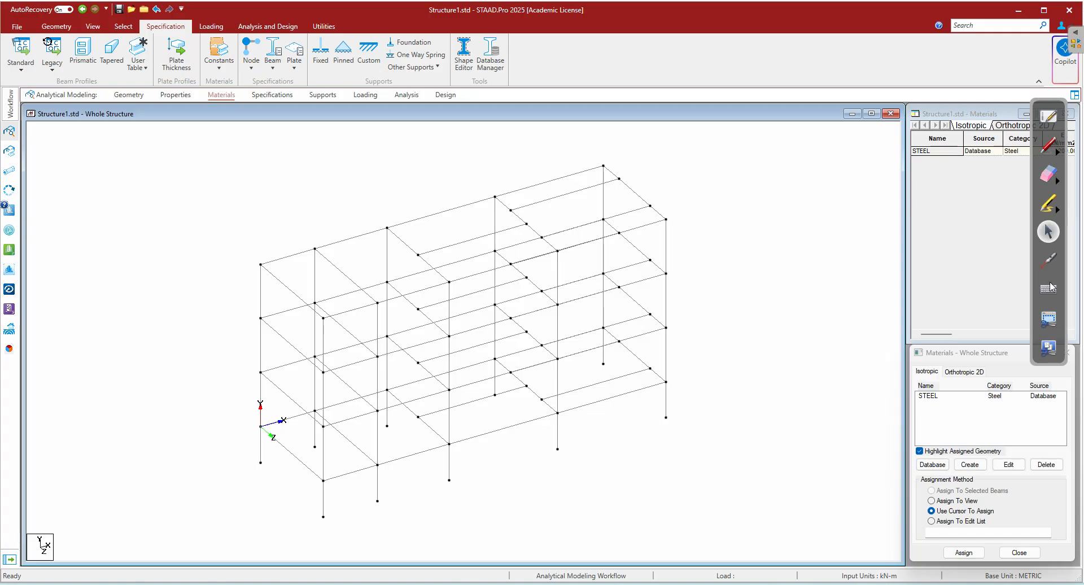
- Number the four assignment methods 1 to 4 in red ink and write note 1, "Assigns material only to already selected members"
click(1052, 142)
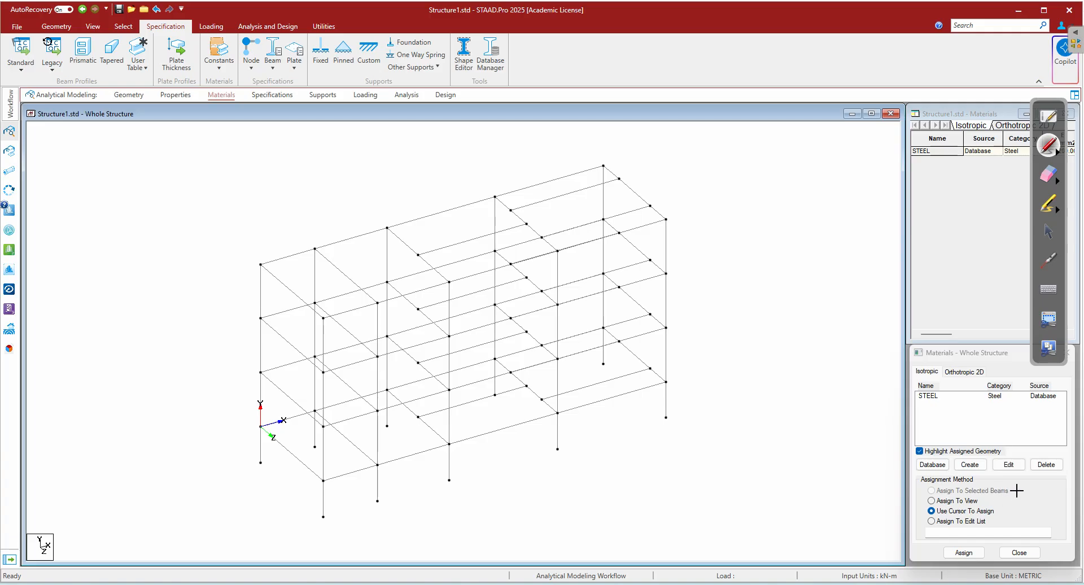
mouse_move(1015, 487)
mouse_down()
mouse_move(992, 501)
mouse_move(996, 516)
mouse_up()
drag(755, 207, 761, 209)
mouse_move(780, 221)
mouse_down()
mouse_move(819, 207)
mouse_move(848, 215)
mouse_up()
drag(895, 203, 911, 204)
drag(909, 198, 915, 196)
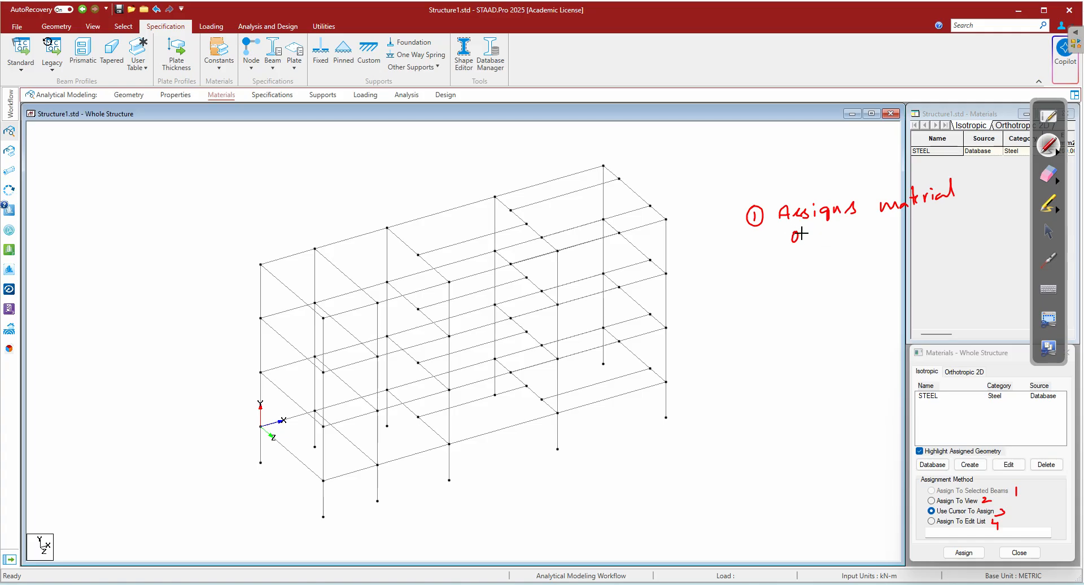
drag(829, 227, 824, 239)
drag(846, 221, 847, 233)
drag(841, 226, 858, 226)
drag(890, 225, 901, 229)
mouse_move(906, 224)
mouse_down()
mouse_move(944, 203)
mouse_move(944, 227)
mouse_up()
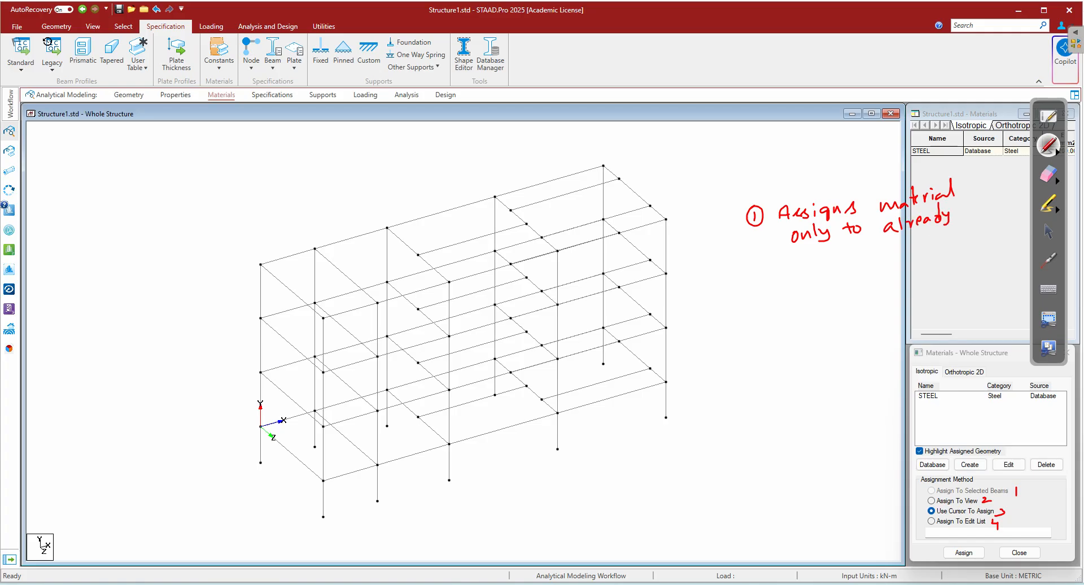
mouse_move(811, 259)
mouse_down()
mouse_move(955, 231)
mouse_move(962, 240)
mouse_up()
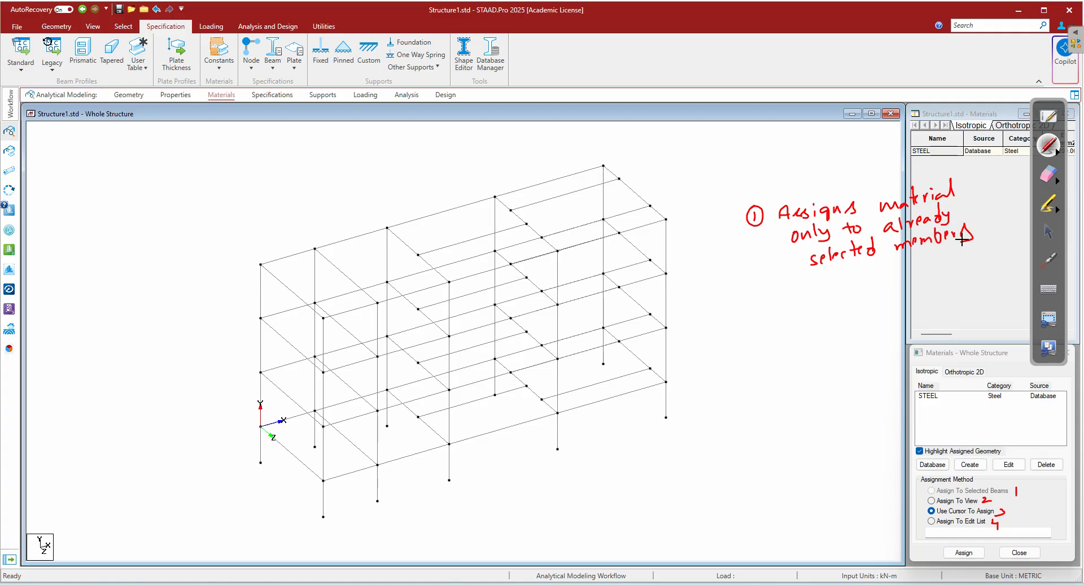
click(1048, 234)
- Assign STEEL to rear roof beams 117 and 118 with the Assign To Selected Beams method
click(431, 215)
click(520, 189)
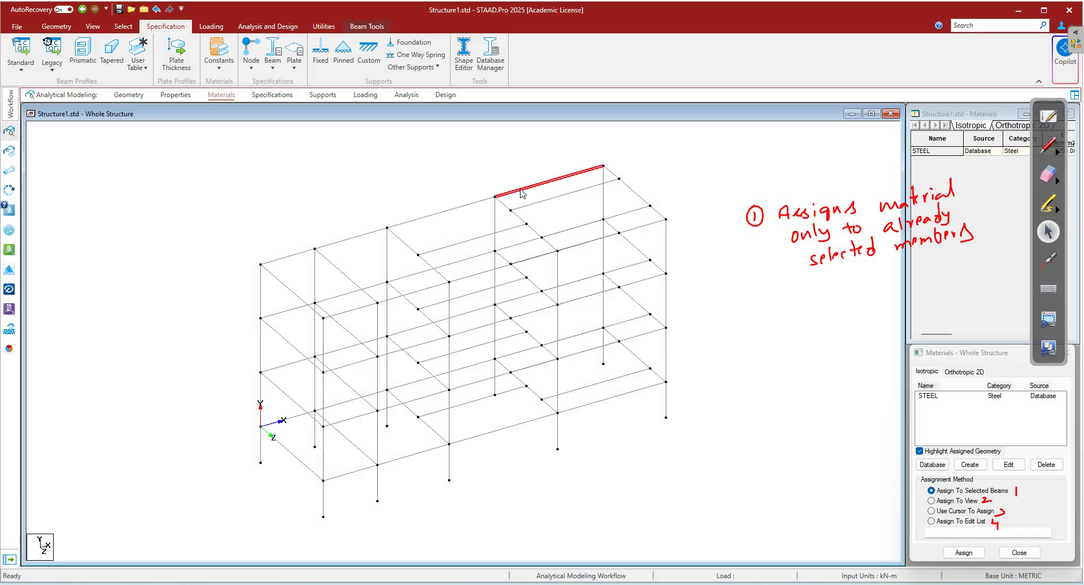
ctrl+click(460, 209)
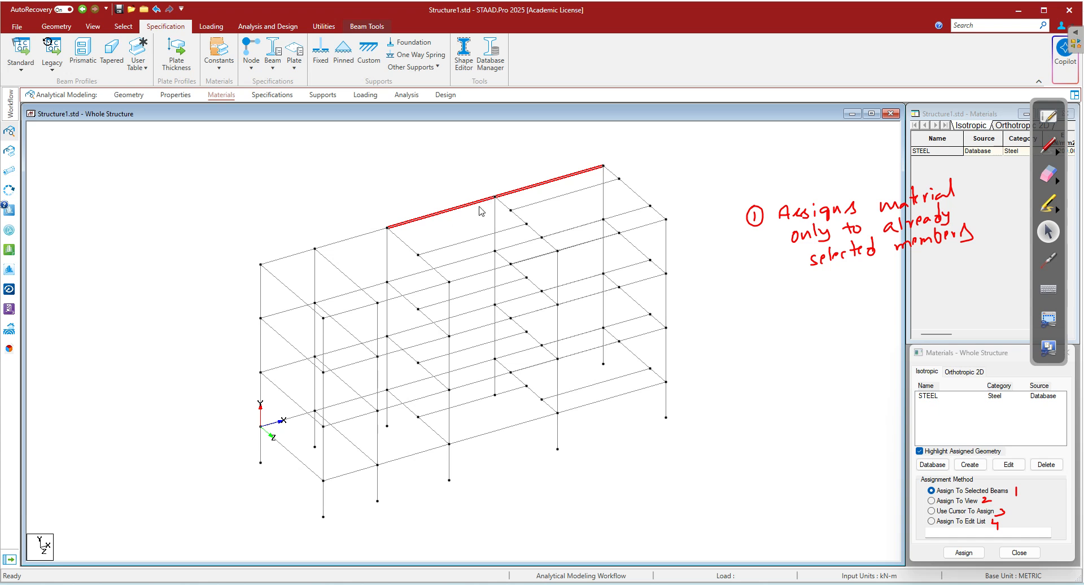
click(932, 399)
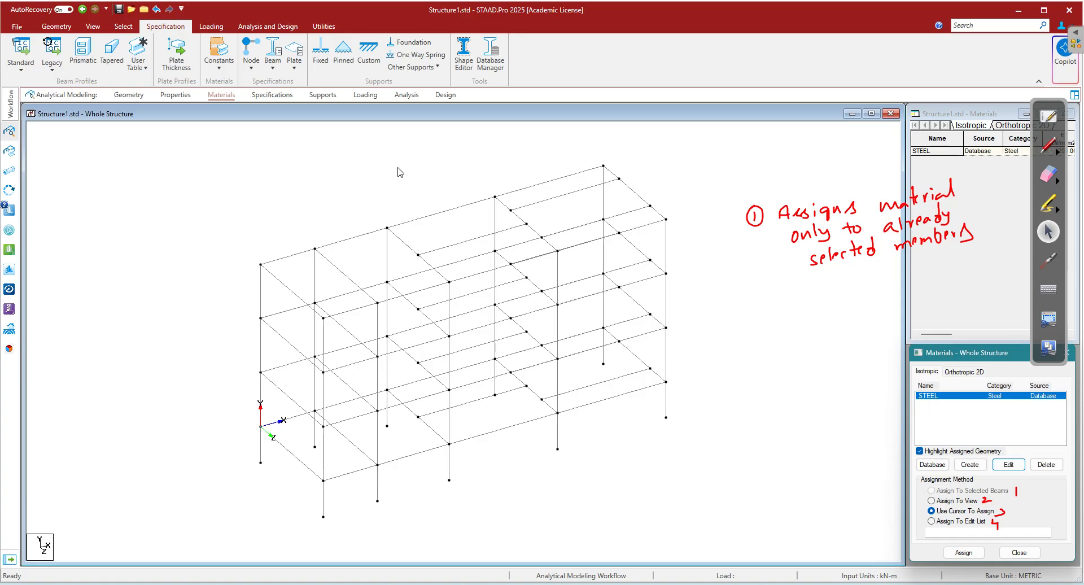
click(432, 214)
ctrl+click(516, 191)
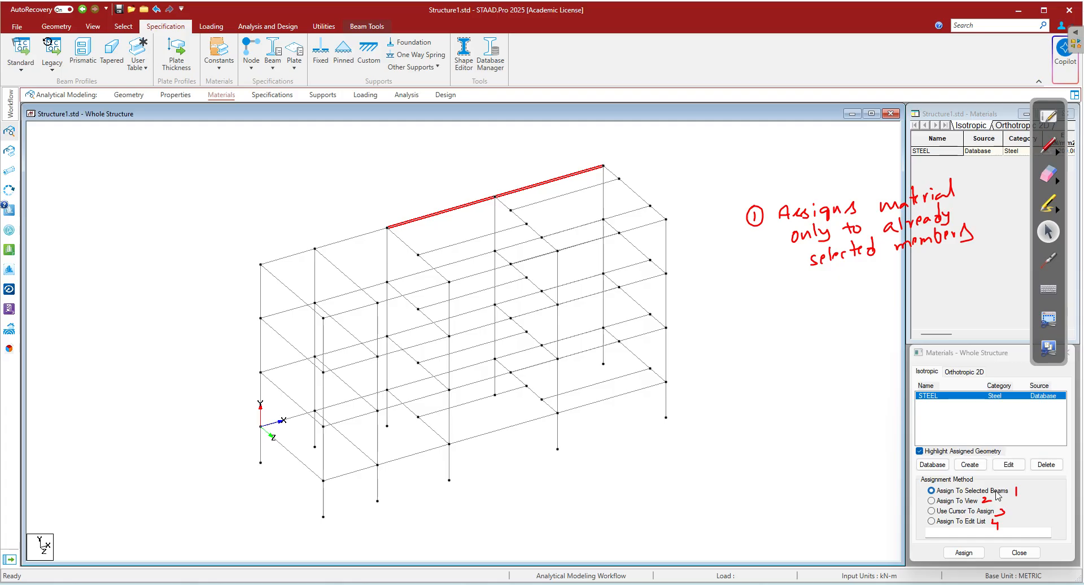
click(968, 555)
click(964, 554)
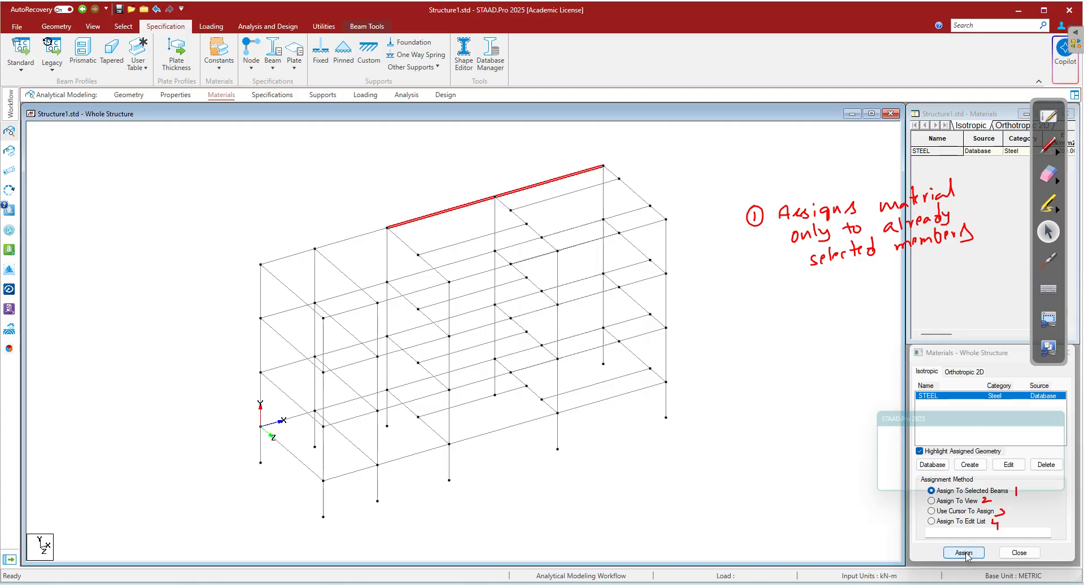
click(999, 484)
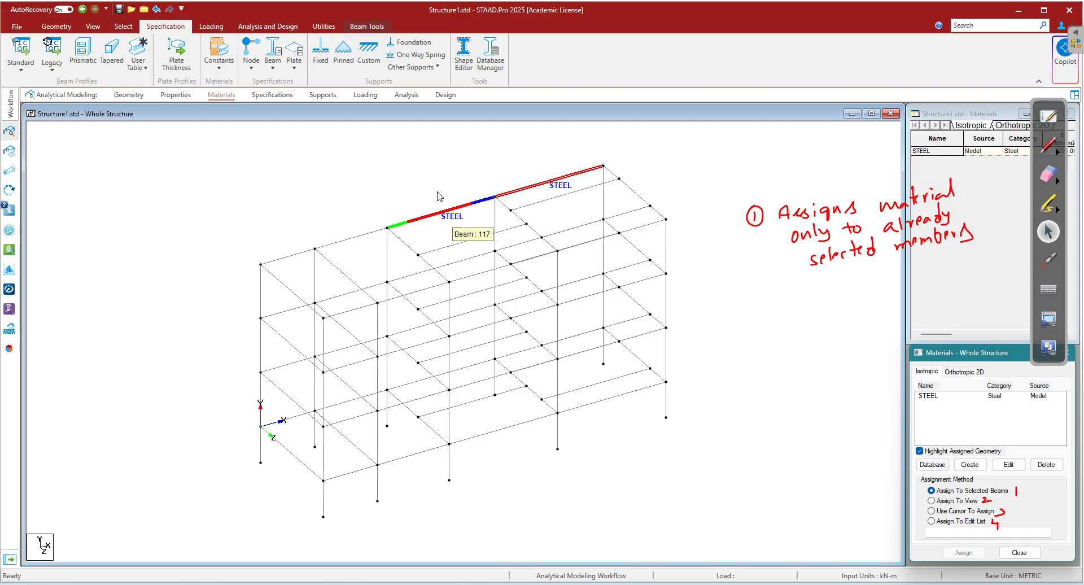
- Assign STEEL to beam 146, the lowest column segment at the front corner, with the Assign To Selected Beams method
click(667, 402)
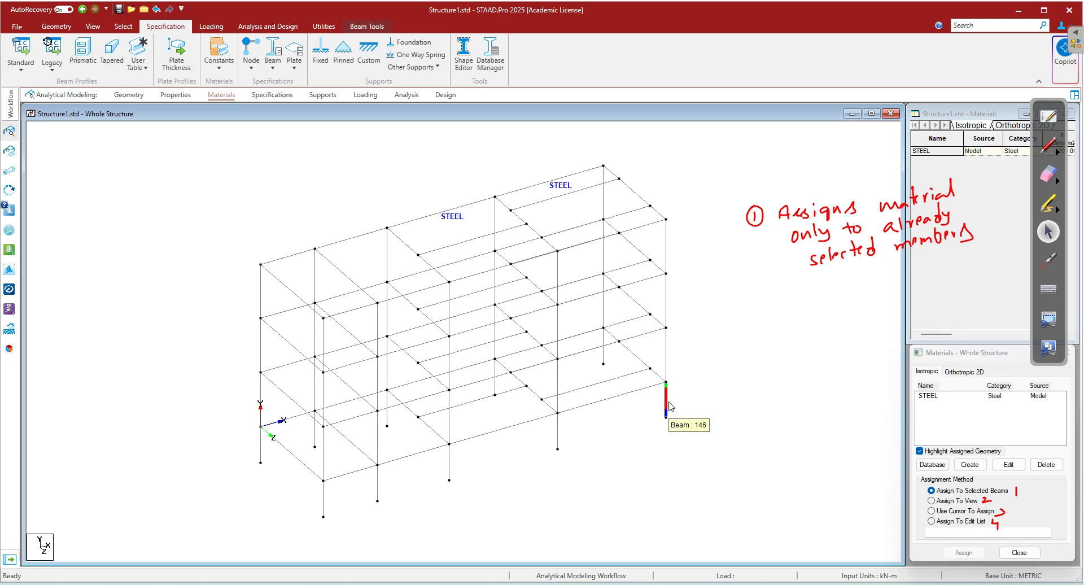
click(955, 398)
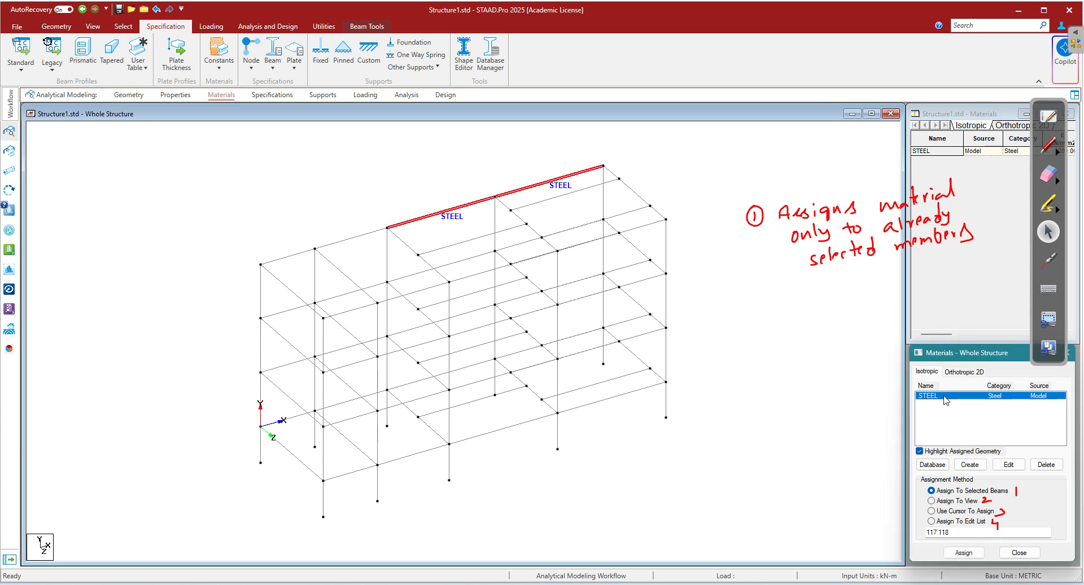
click(584, 471)
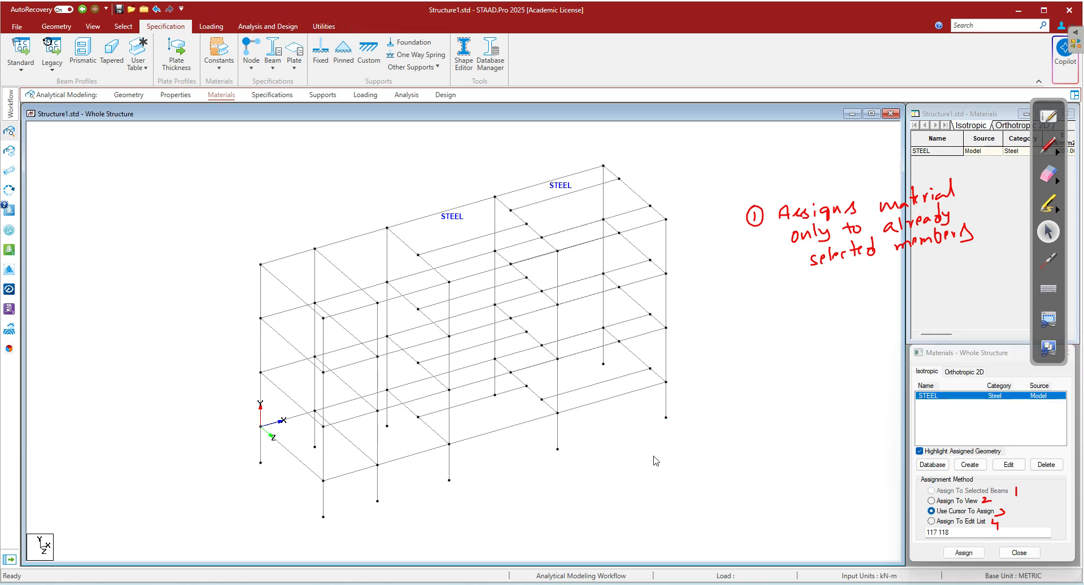
click(666, 406)
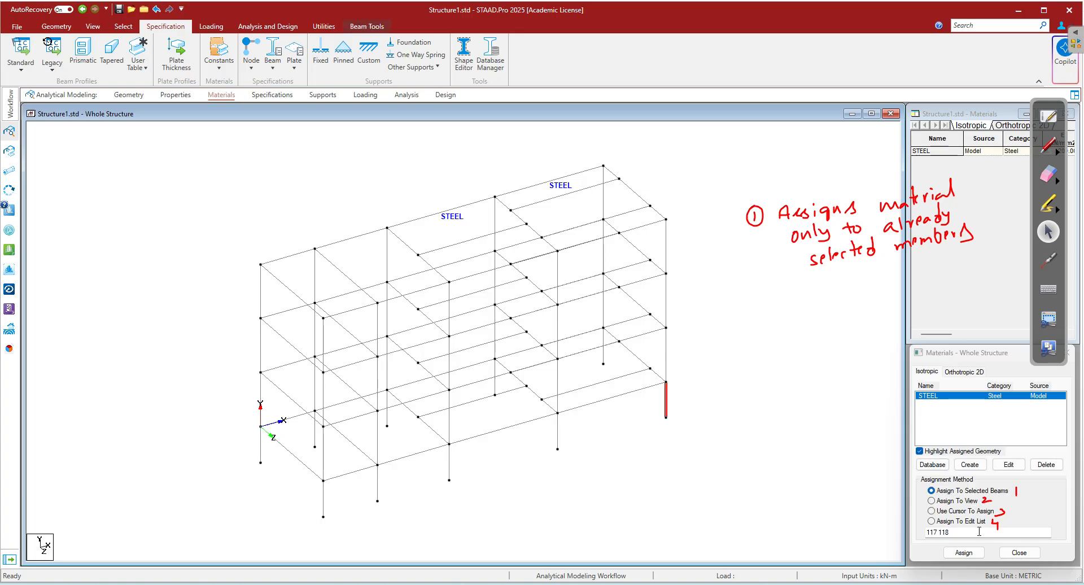
click(964, 552)
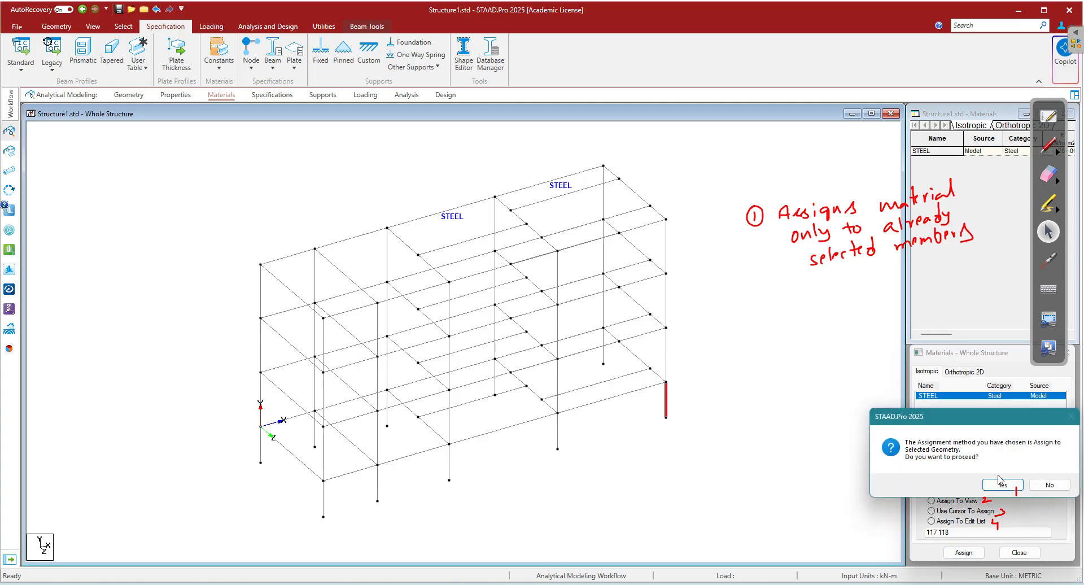
click(1000, 484)
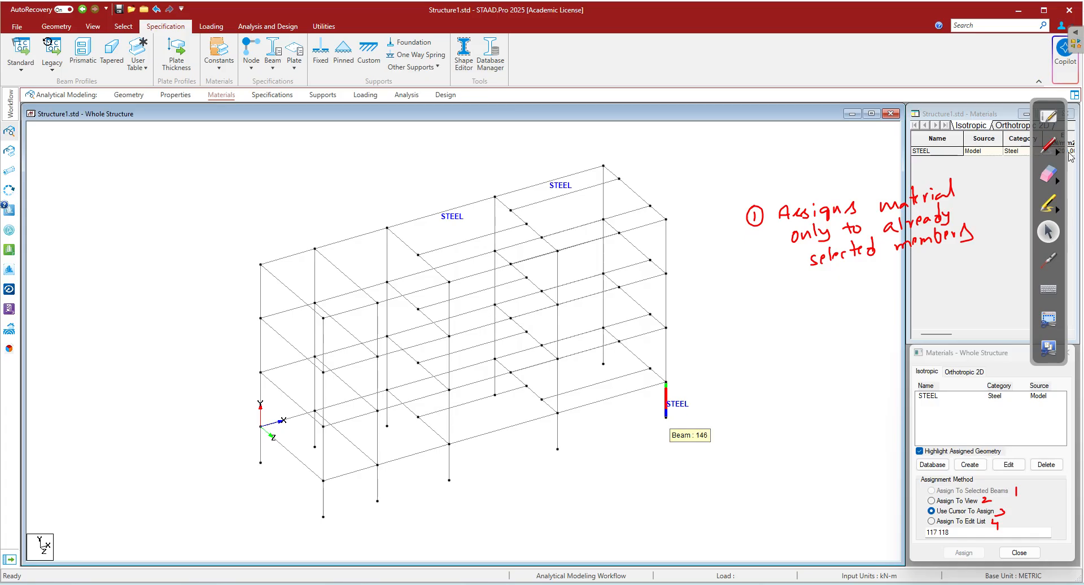
- Write note 2 in red ink below the first one, reading "Assigns material to all visible members"
click(1048, 148)
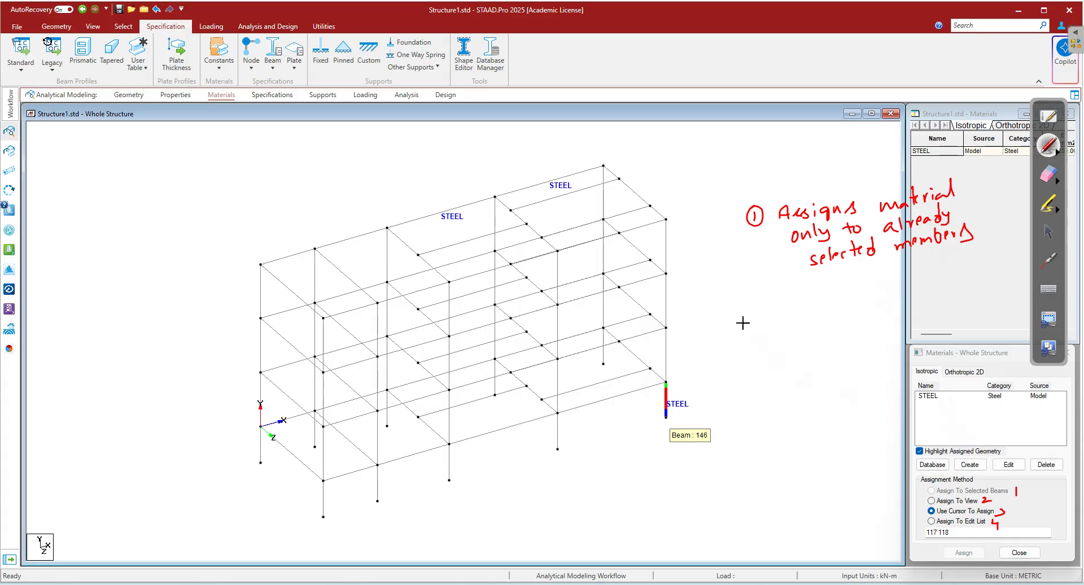
mouse_move(751, 304)
mouse_down()
mouse_move(760, 311)
mouse_move(747, 297)
mouse_up()
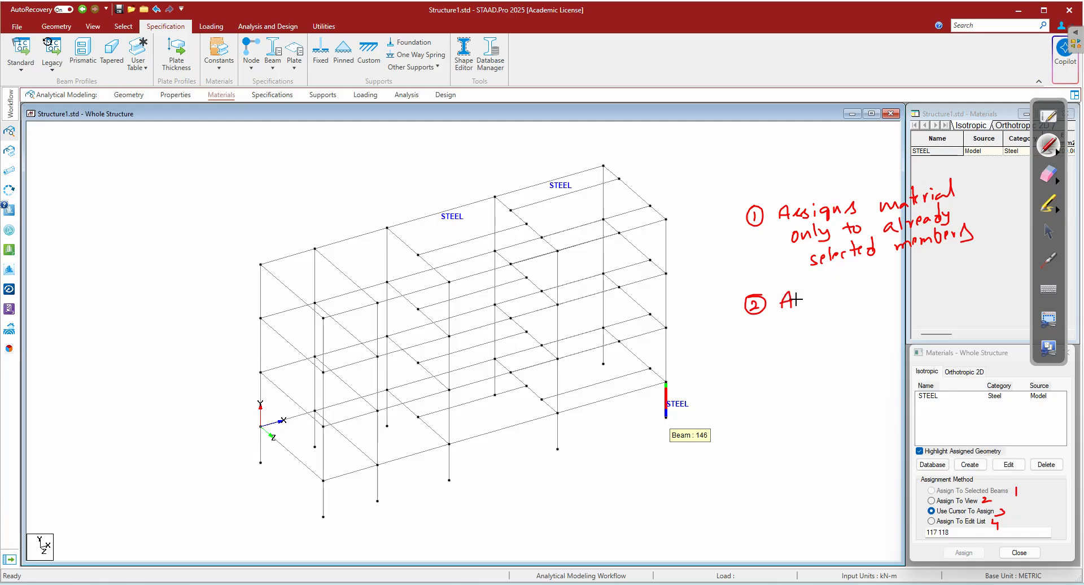
drag(807, 303, 840, 299)
click(843, 298)
drag(873, 290, 937, 281)
drag(941, 264, 940, 282)
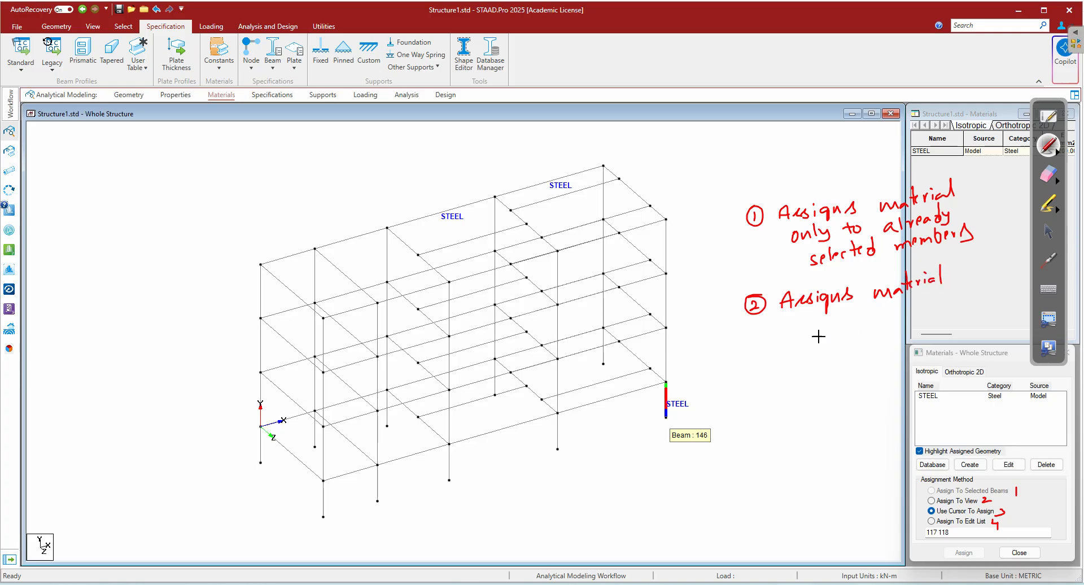
mouse_move(786, 327)
mouse_down()
mouse_move(800, 335)
mouse_move(884, 322)
mouse_move(891, 306)
mouse_move(901, 320)
mouse_move(927, 307)
mouse_up()
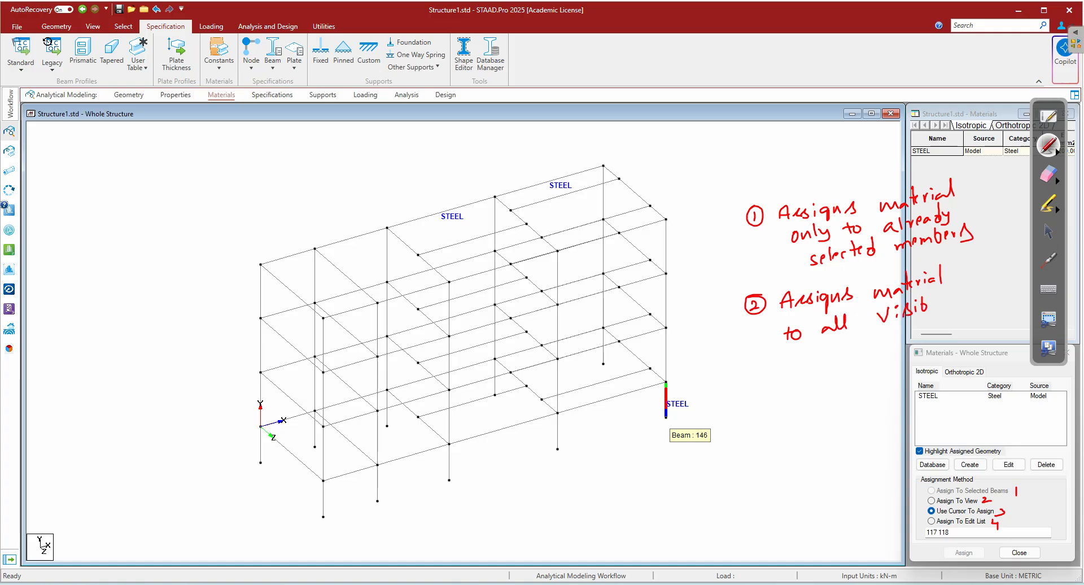
drag(795, 351, 795, 359)
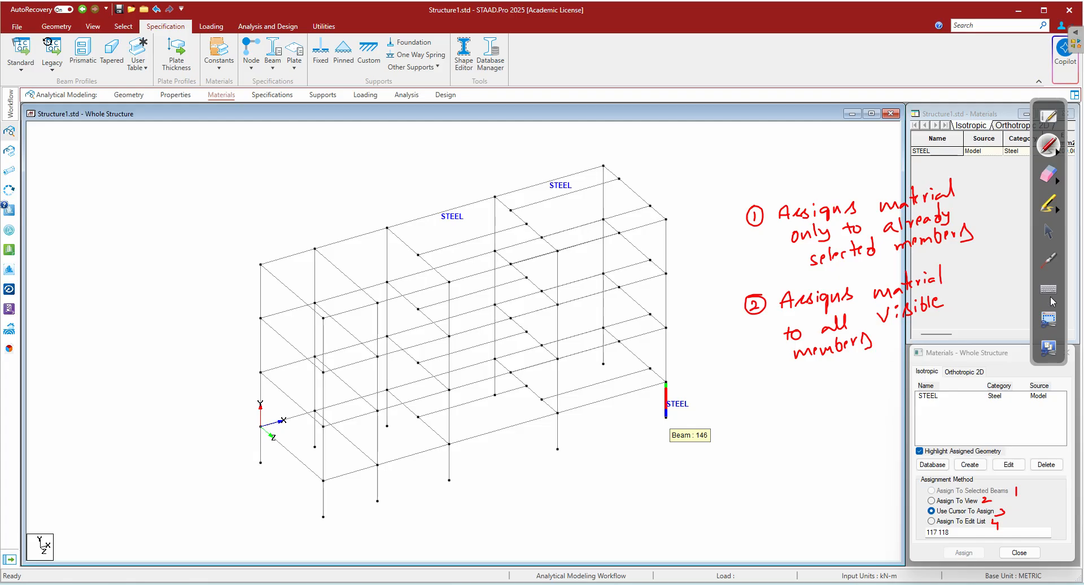
click(1049, 236)
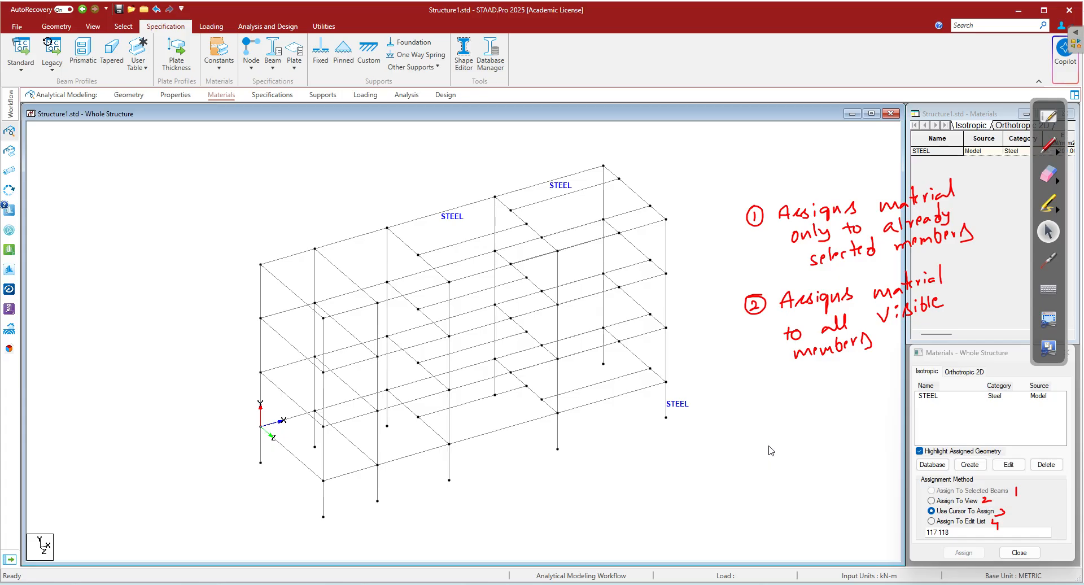
- Assign STEEL to every member of the frame with the Assign To View method and clear the selection
click(943, 400)
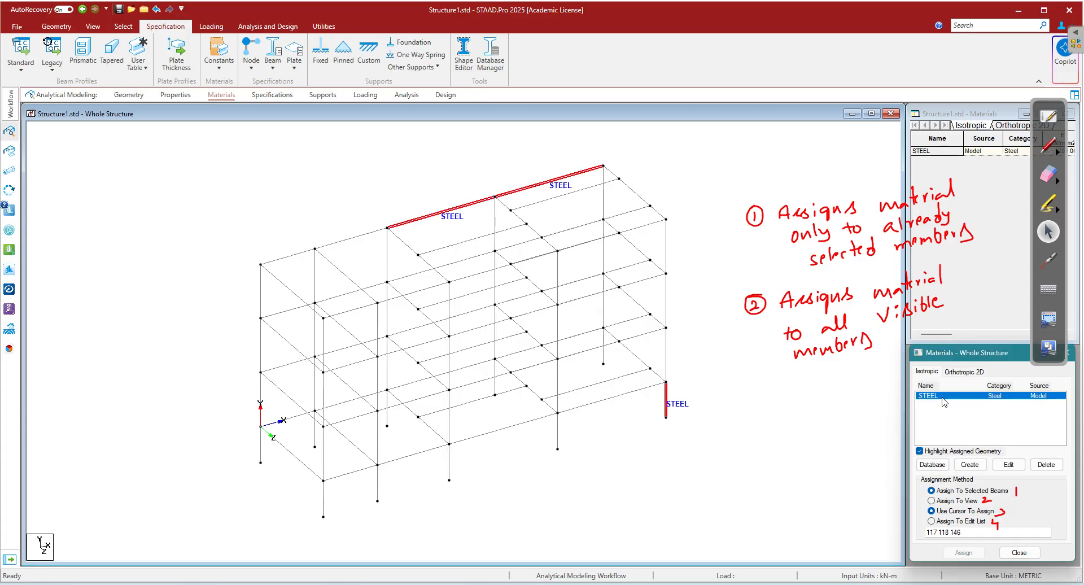
click(733, 474)
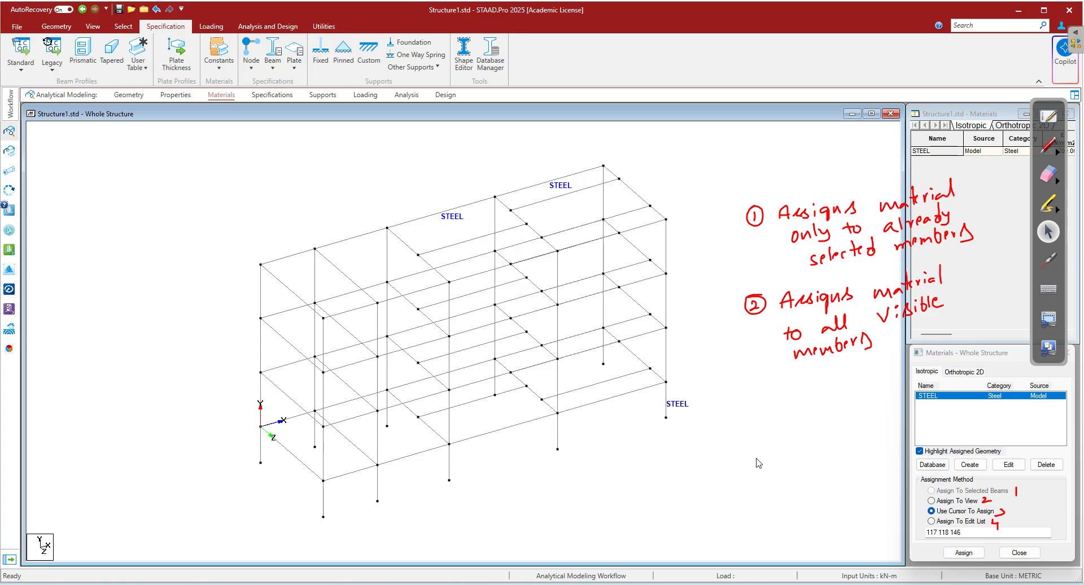
click(939, 402)
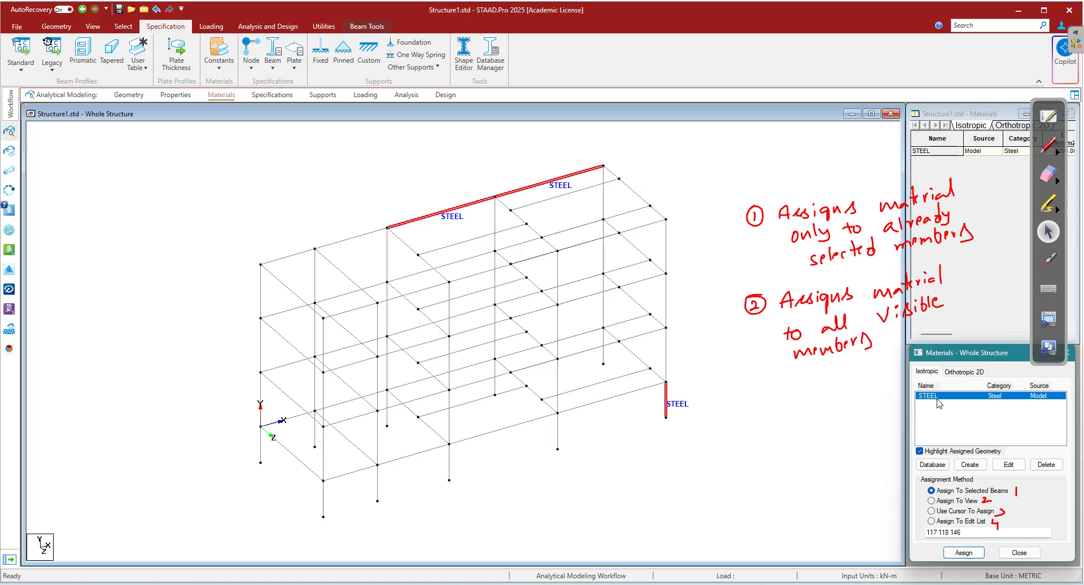
click(931, 501)
click(964, 552)
click(998, 490)
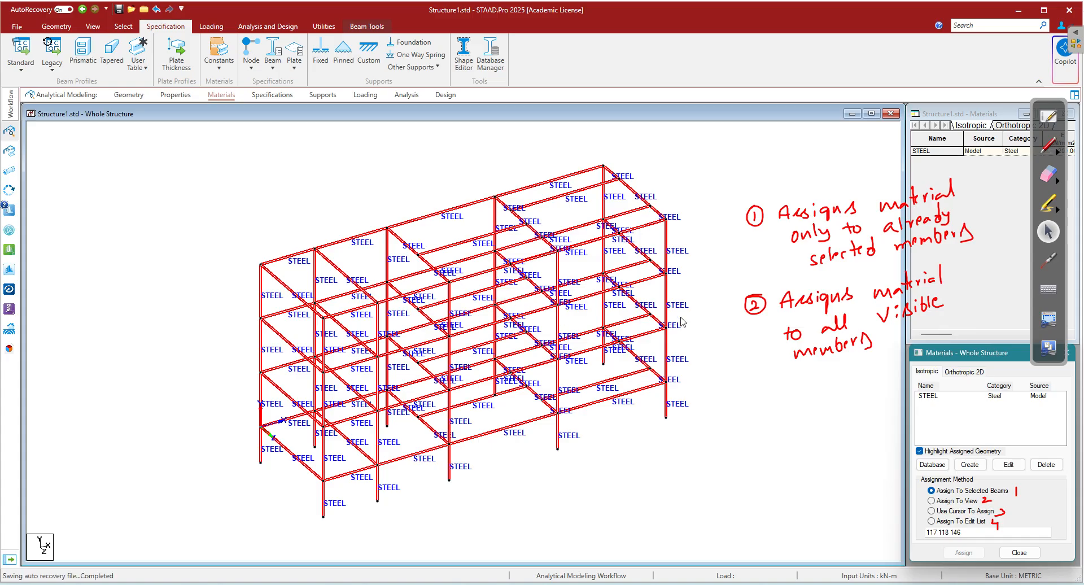
click(774, 432)
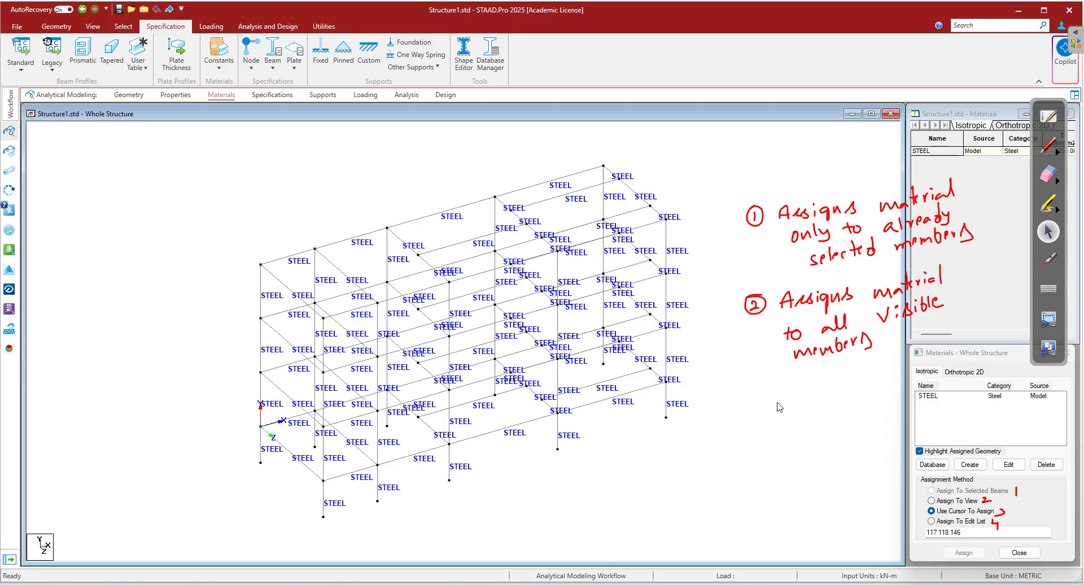
click(667, 411)
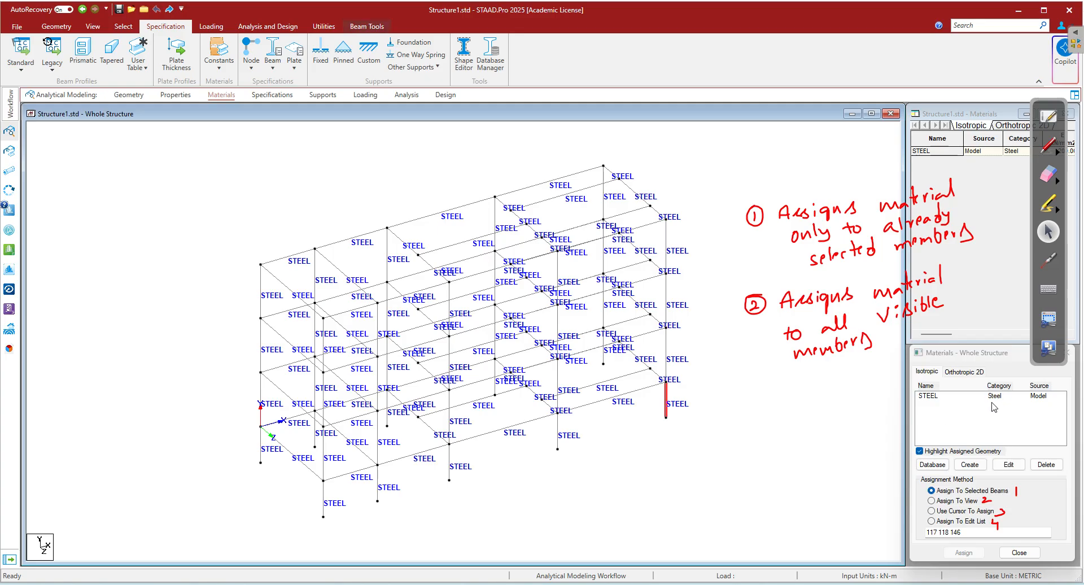
click(1047, 466)
click(655, 427)
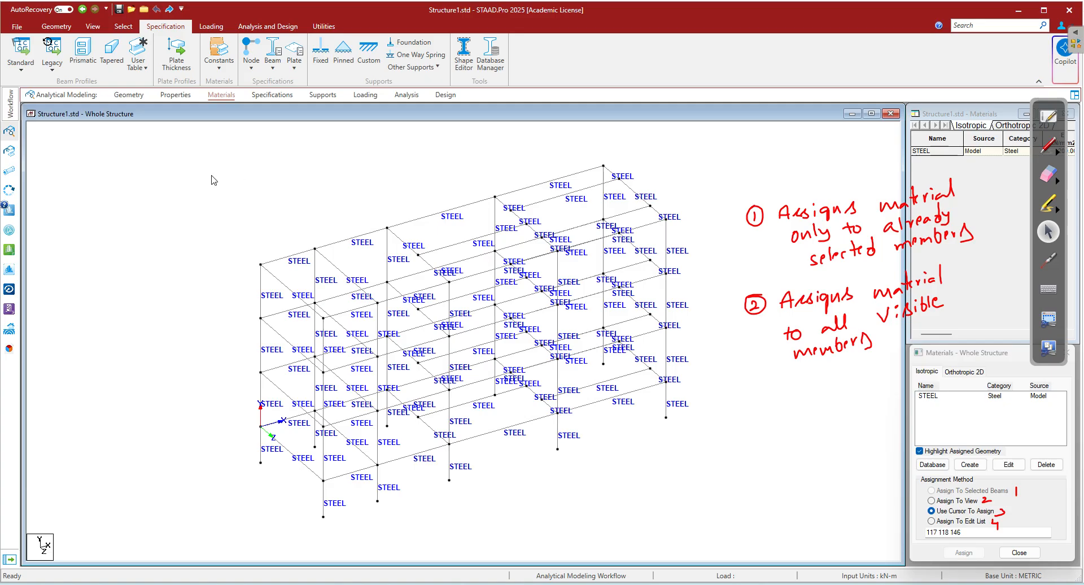
click(17, 27)
click(23, 27)
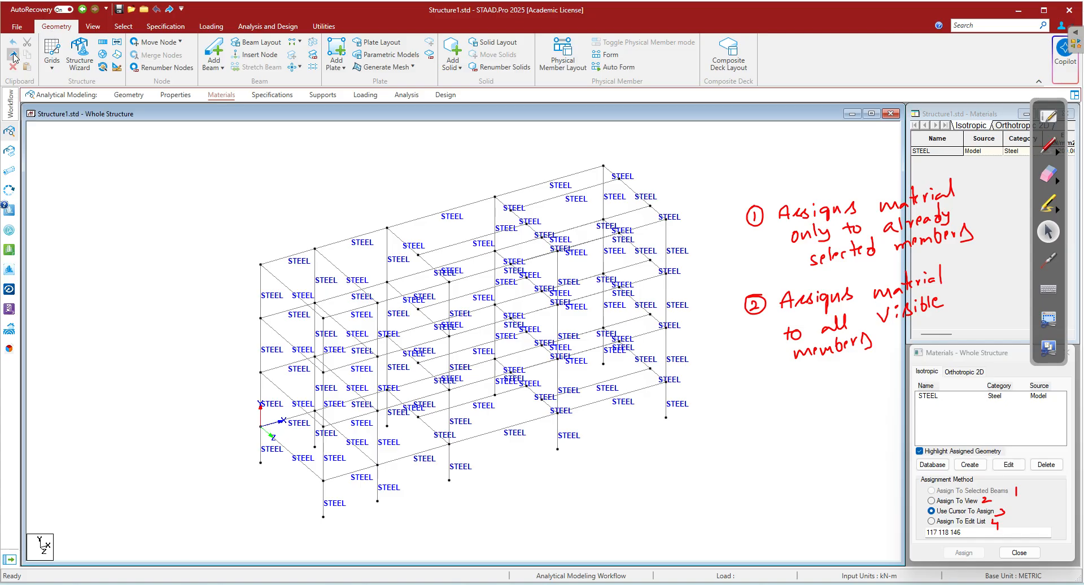
click(13, 46)
click(970, 464)
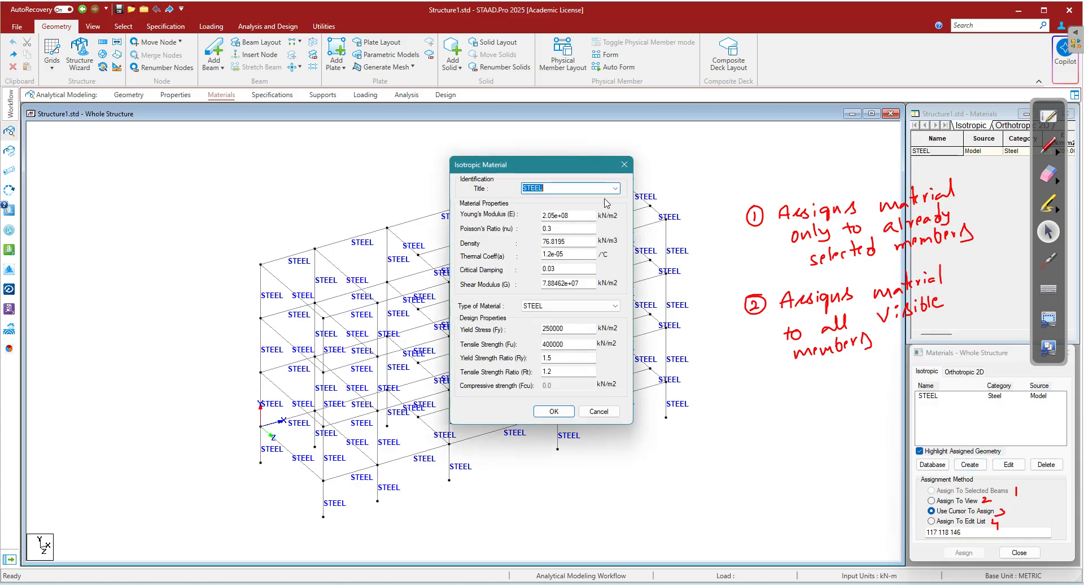
click(613, 189)
click(614, 188)
click(623, 164)
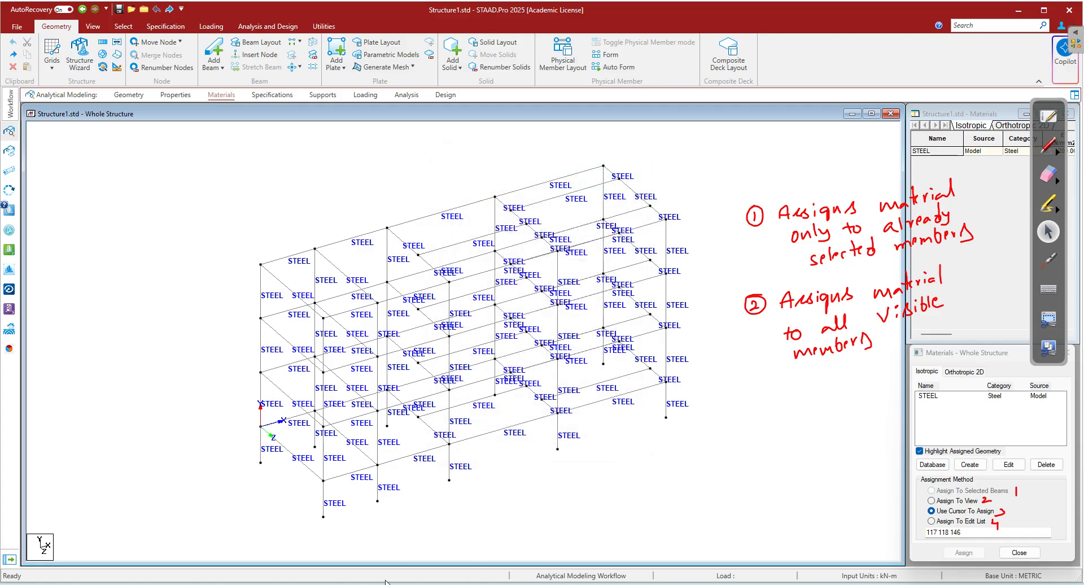
key(ctrl+a)
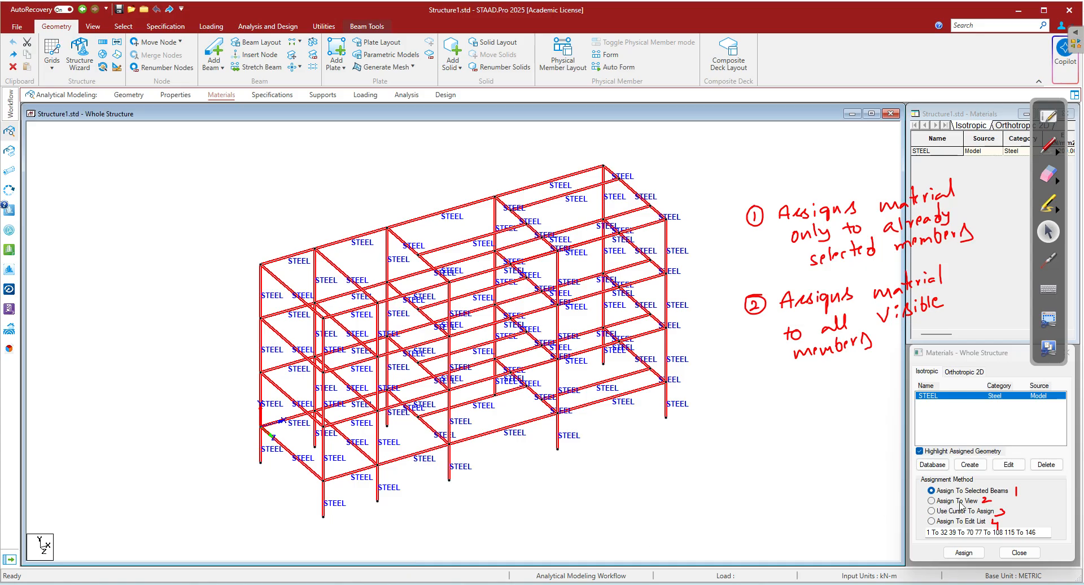
click(947, 407)
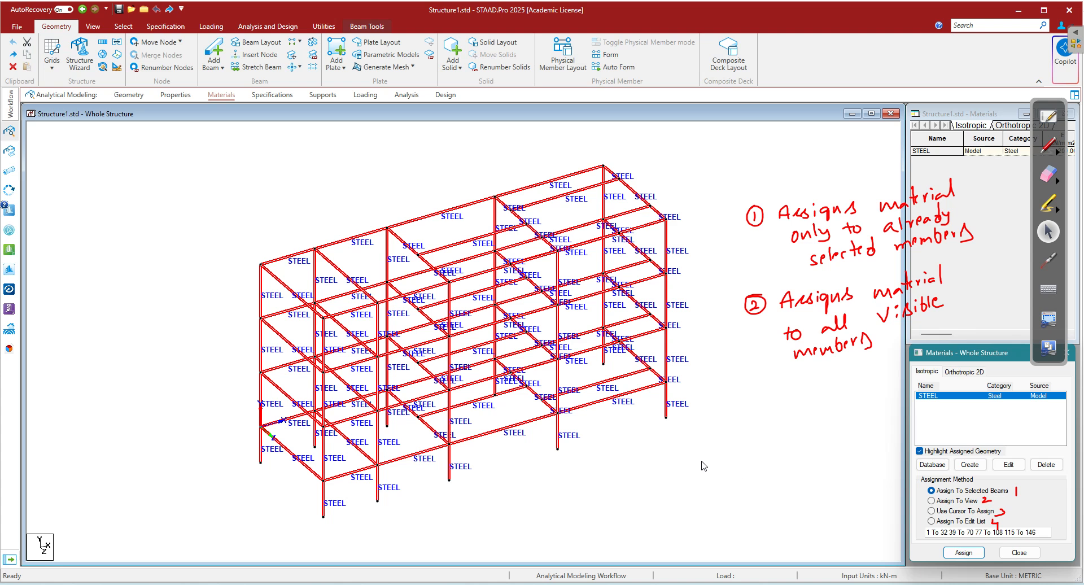
click(725, 437)
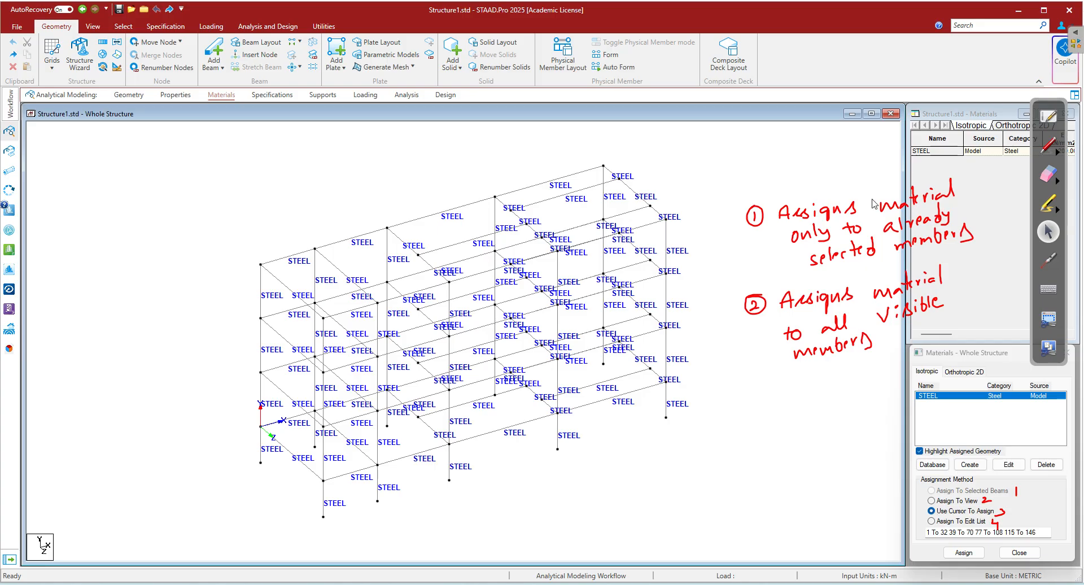
- Write note 3 in red ink below the second one, reading "click members one by one to assign material"
click(1049, 146)
mouse_move(746, 391)
mouse_down()
mouse_move(749, 407)
mouse_move(749, 388)
mouse_up()
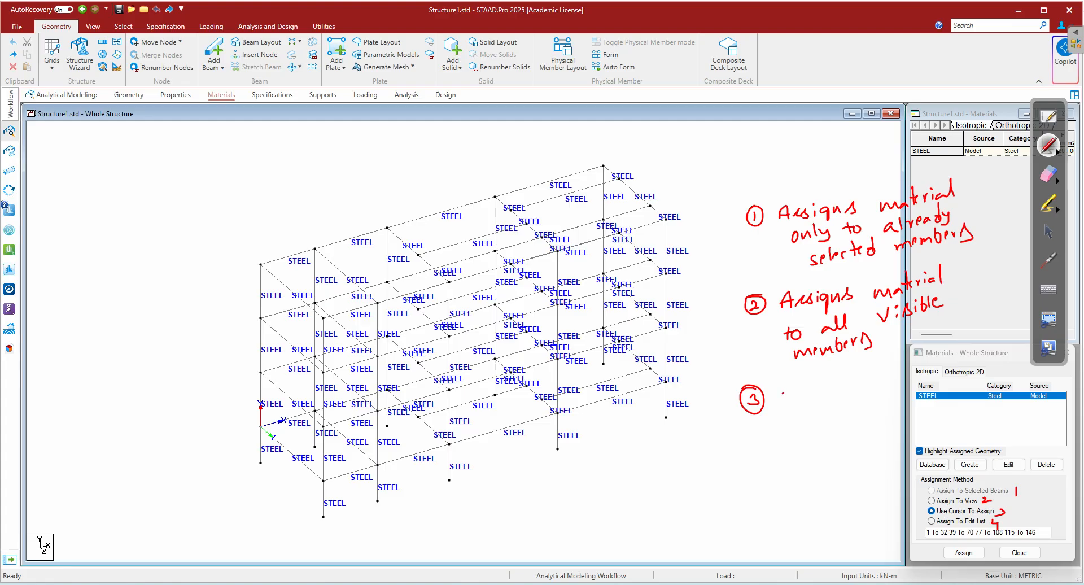
drag(791, 385, 922, 386)
drag(781, 415, 828, 422)
mouse_move(843, 407)
mouse_down()
mouse_move(841, 416)
mouse_move(873, 404)
mouse_up()
mouse_move(770, 435)
mouse_down()
mouse_move(772, 451)
mouse_move(777, 442)
mouse_up()
mouse_move(779, 441)
mouse_down()
mouse_move(814, 446)
mouse_move(899, 424)
mouse_up()
mouse_move(893, 417)
mouse_down()
mouse_move(938, 416)
mouse_move(945, 402)
mouse_up()
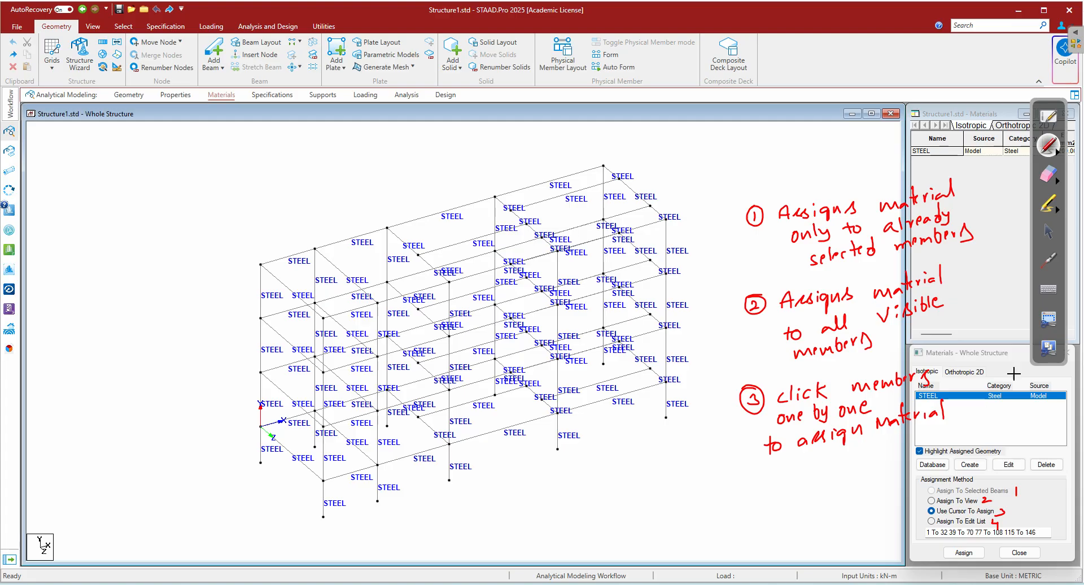
click(1050, 235)
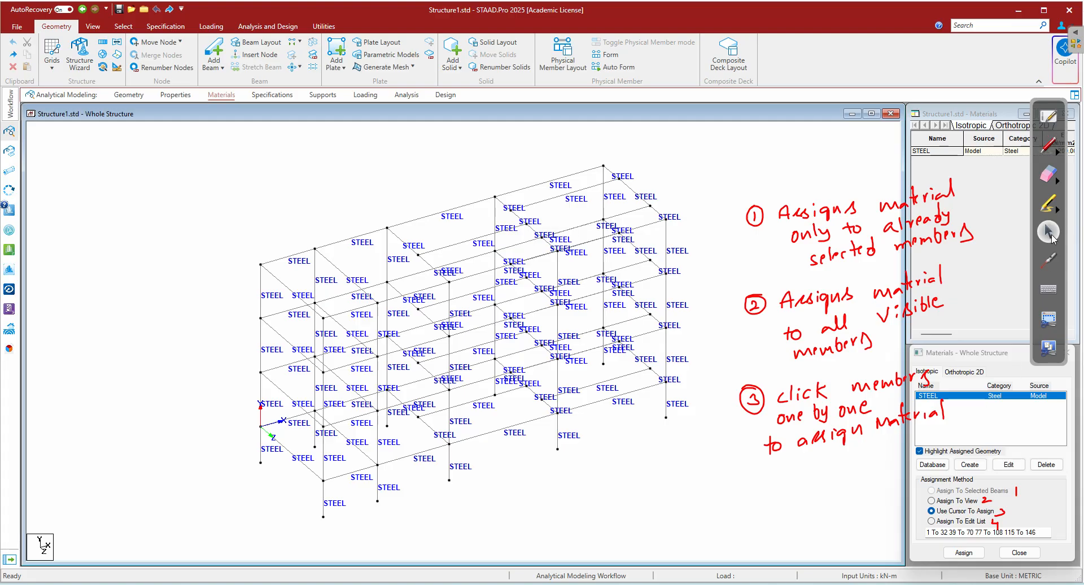
- Delete the STEEL material from the model and create a new isotropic STEEL material with its default properties
click(984, 405)
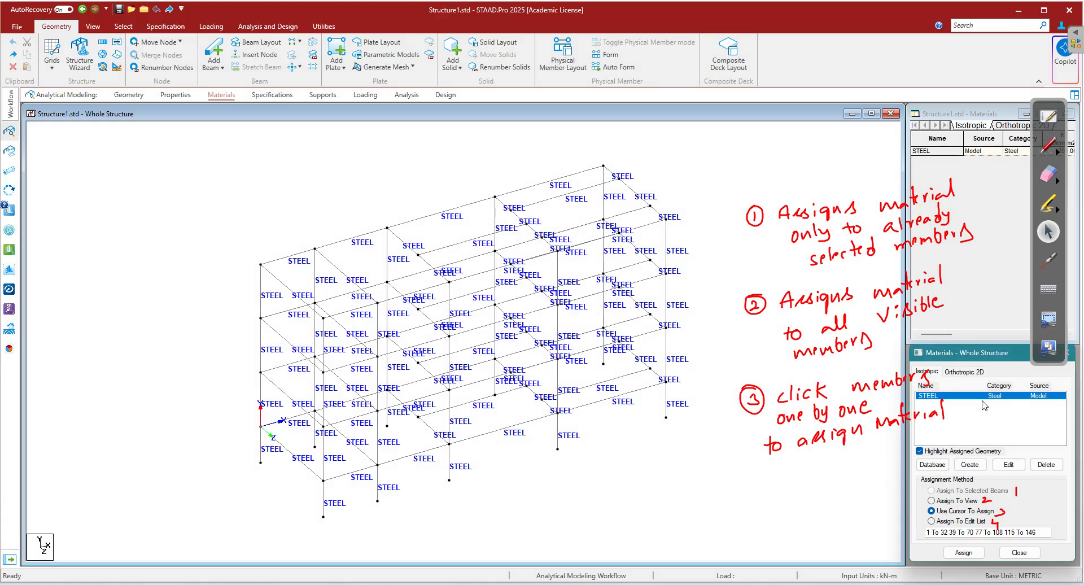
click(1049, 465)
click(1006, 489)
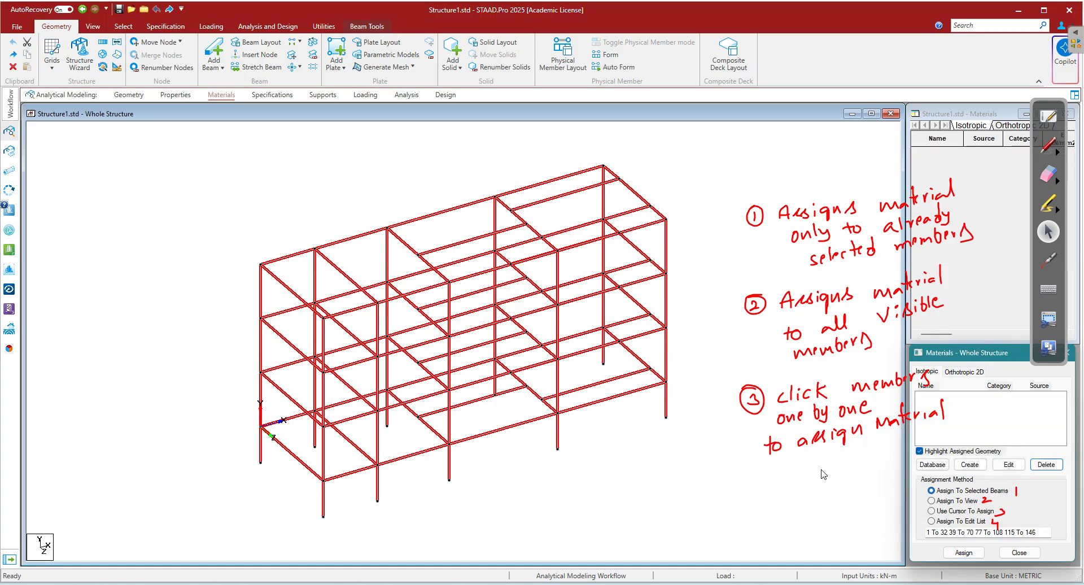
click(969, 464)
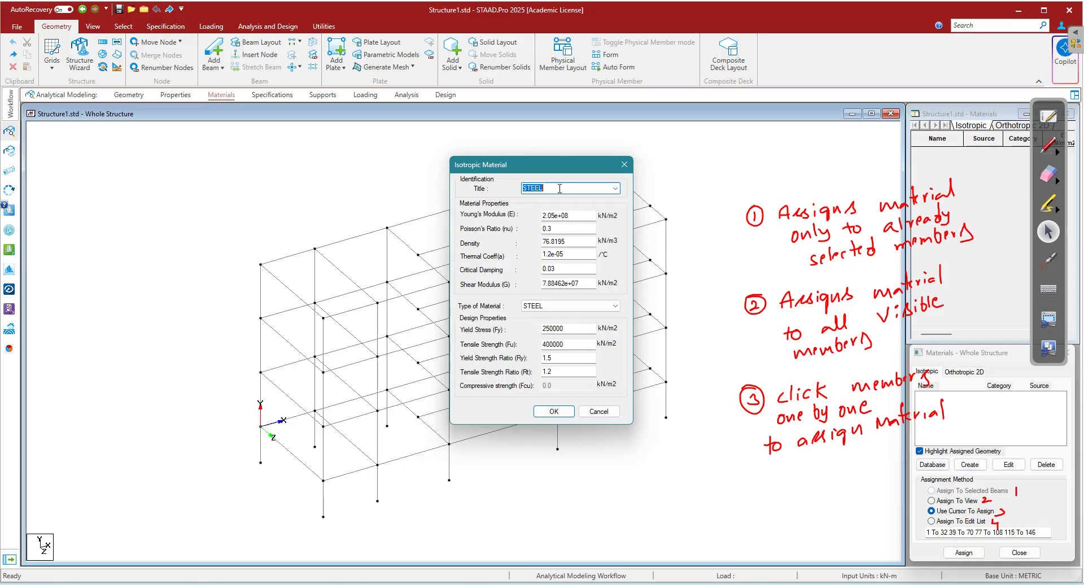
click(549, 412)
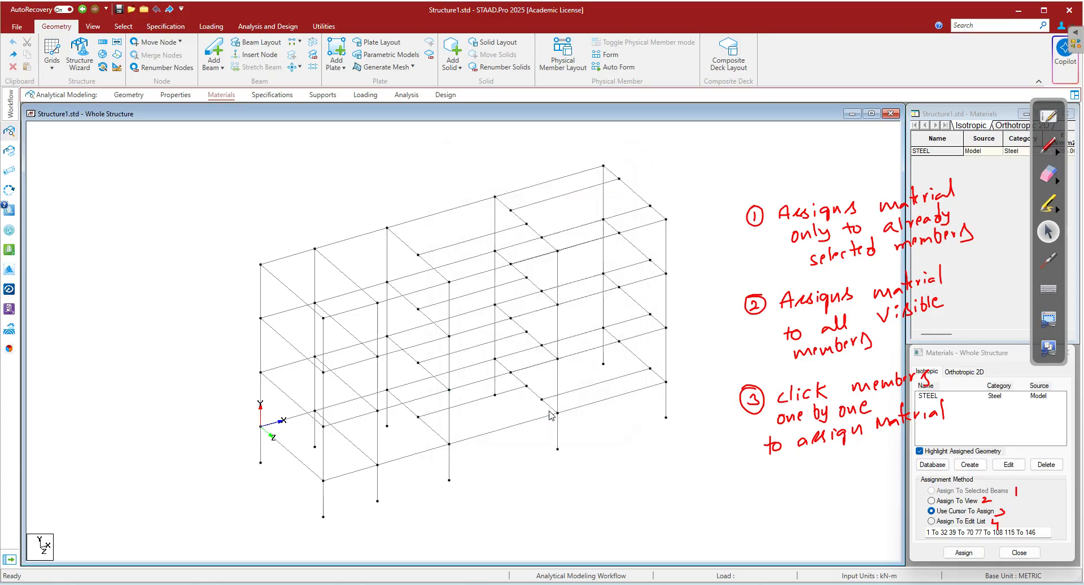
click(1000, 397)
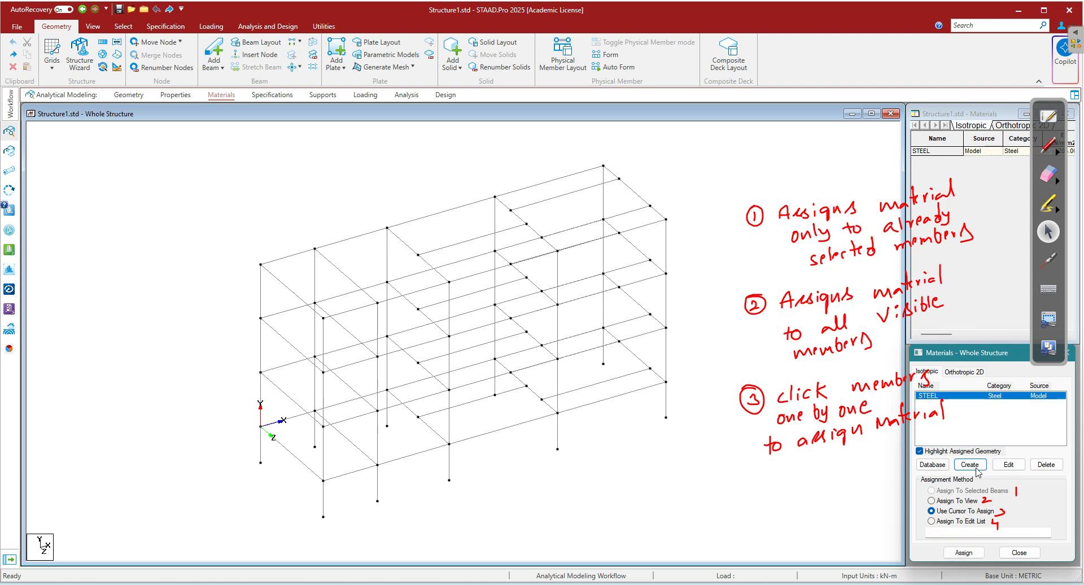
click(1009, 465)
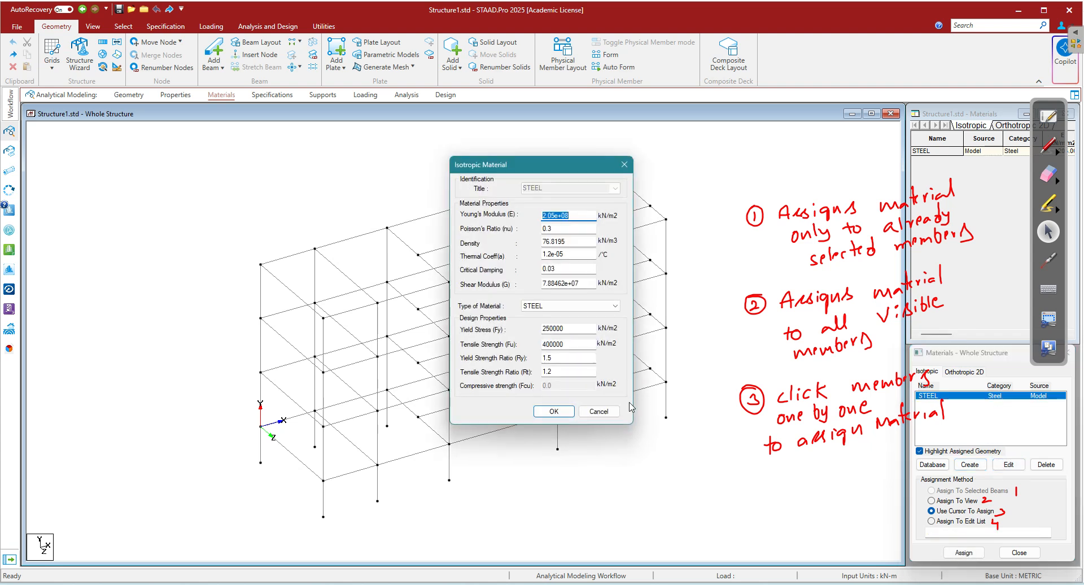
click(608, 414)
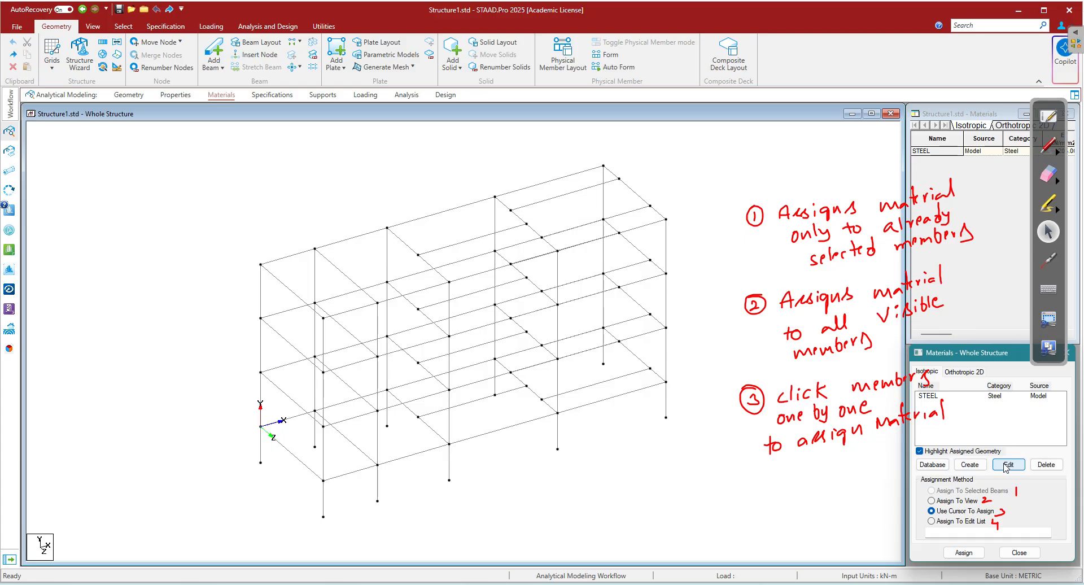
- Edit the STEEL material, setting its tensile strength to 410000 kN/m2 and its density to 78.5 kN/m3
click(1000, 401)
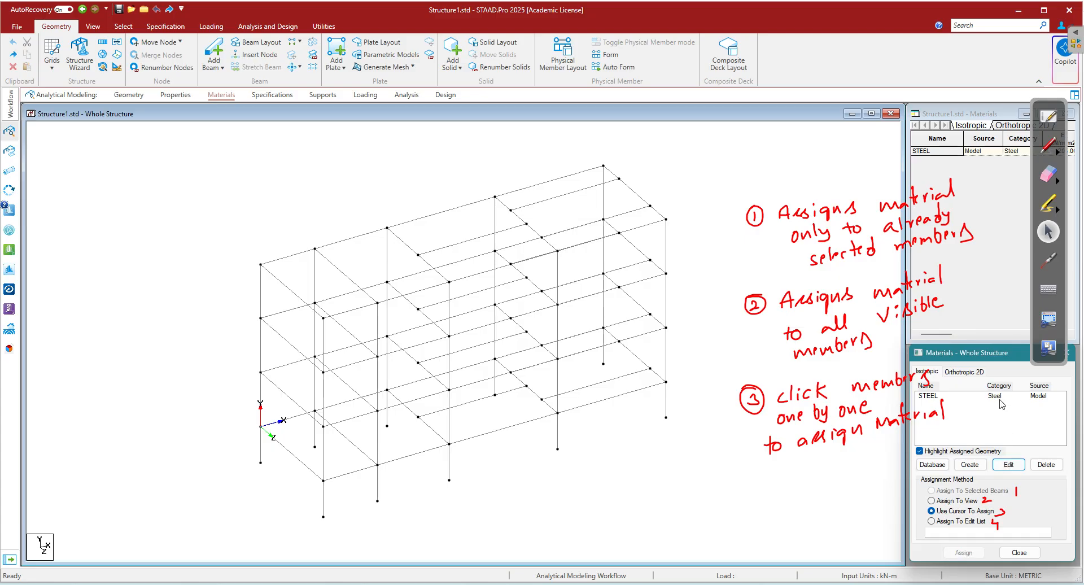
click(1008, 464)
click(550, 345)
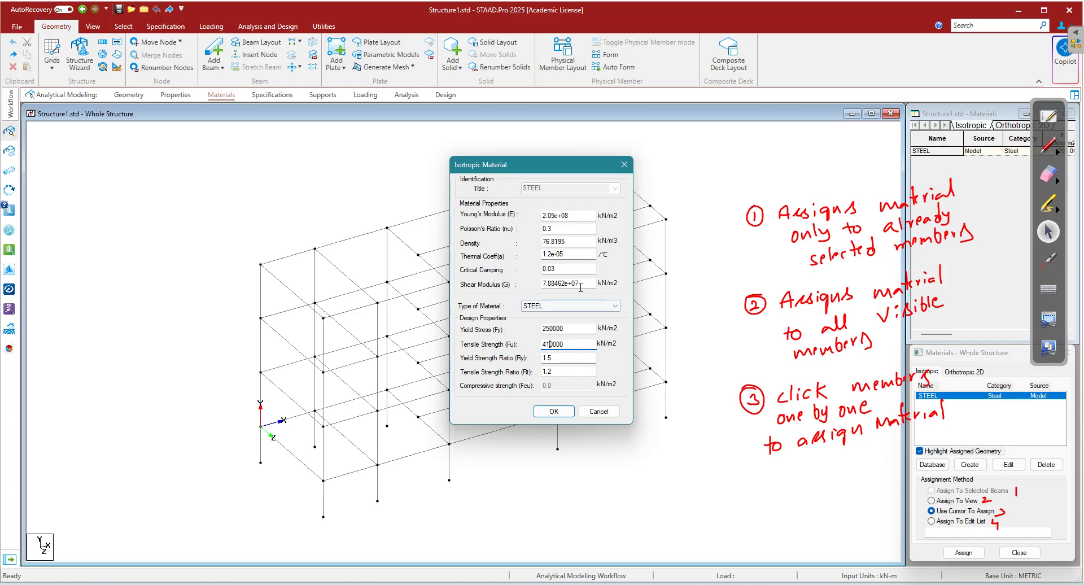
drag(572, 245, 534, 247)
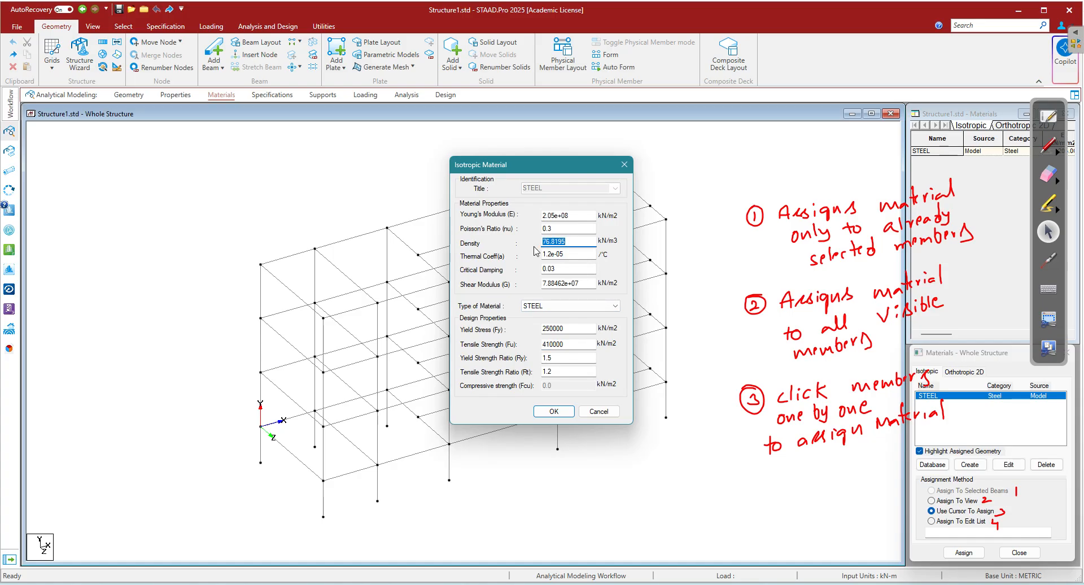
text(78)
key(Return)
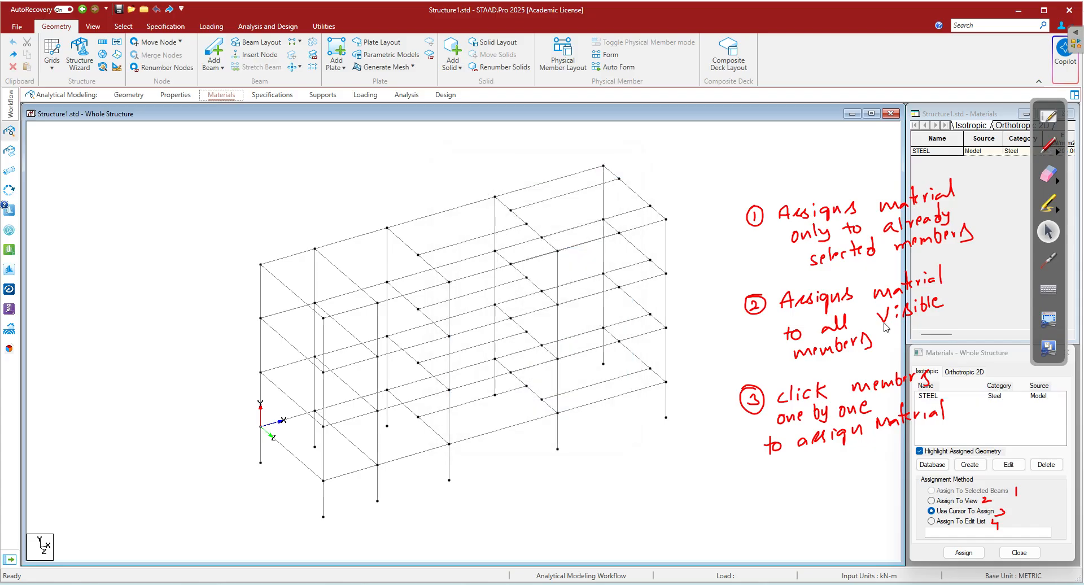
- Set STEEL's Young's modulus to 2.0e+08 kN/m2 and replace the decimals of its shear modulus
click(1019, 397)
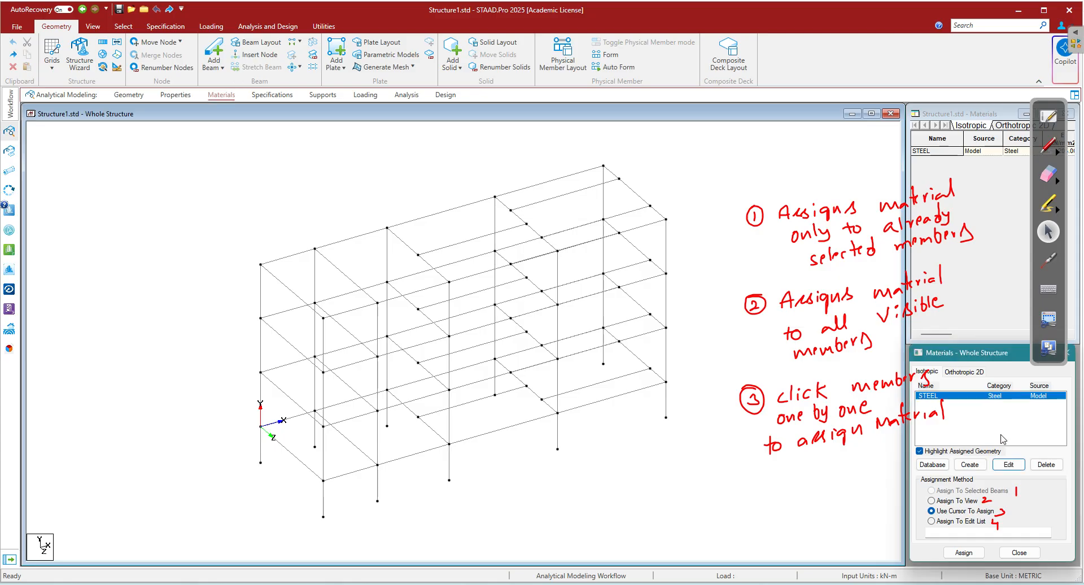
click(1006, 467)
click(550, 215)
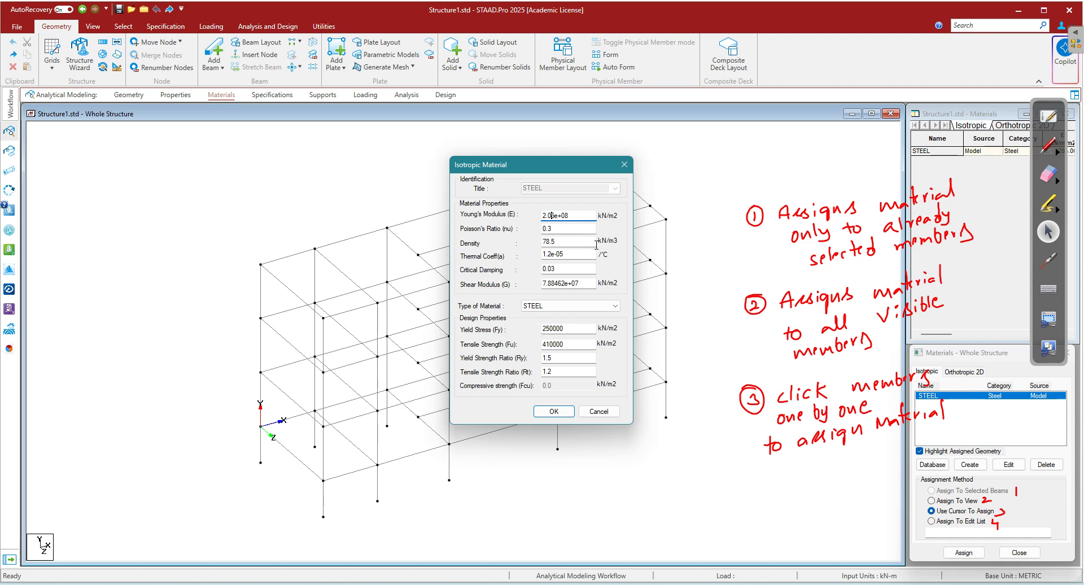
key(Delete)
drag(547, 284, 565, 285)
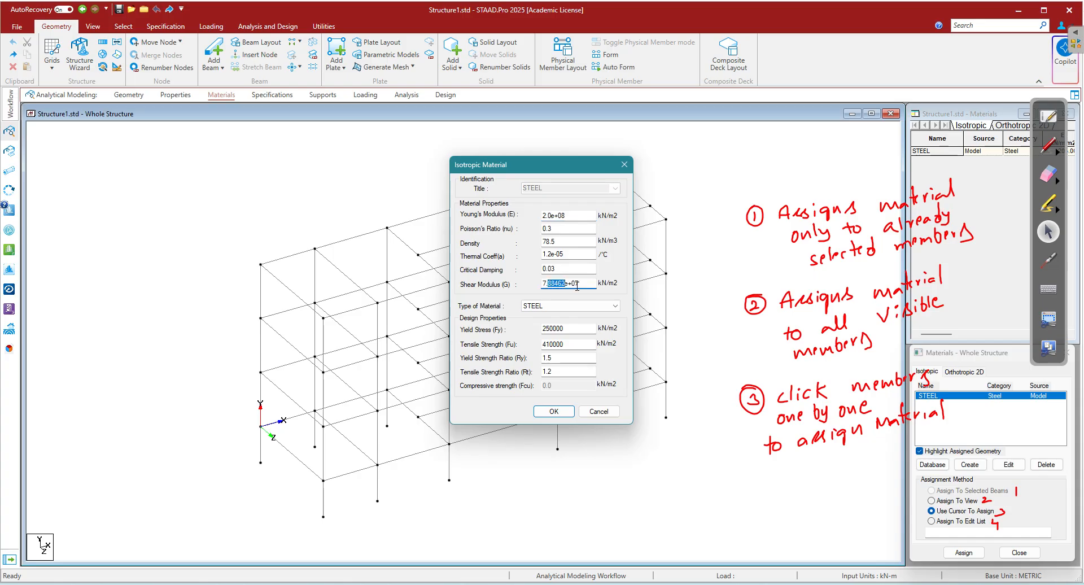
text(7)
click(553, 410)
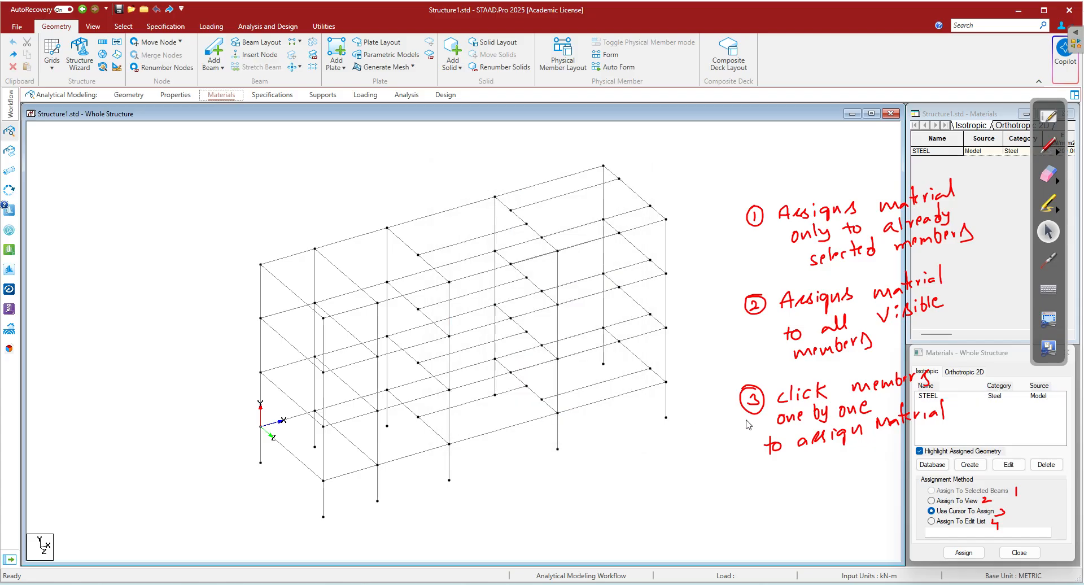
- Assign STEEL to ten roof beams, including the whole rear edge, one by one with the Use Cursor To Assign method
click(995, 397)
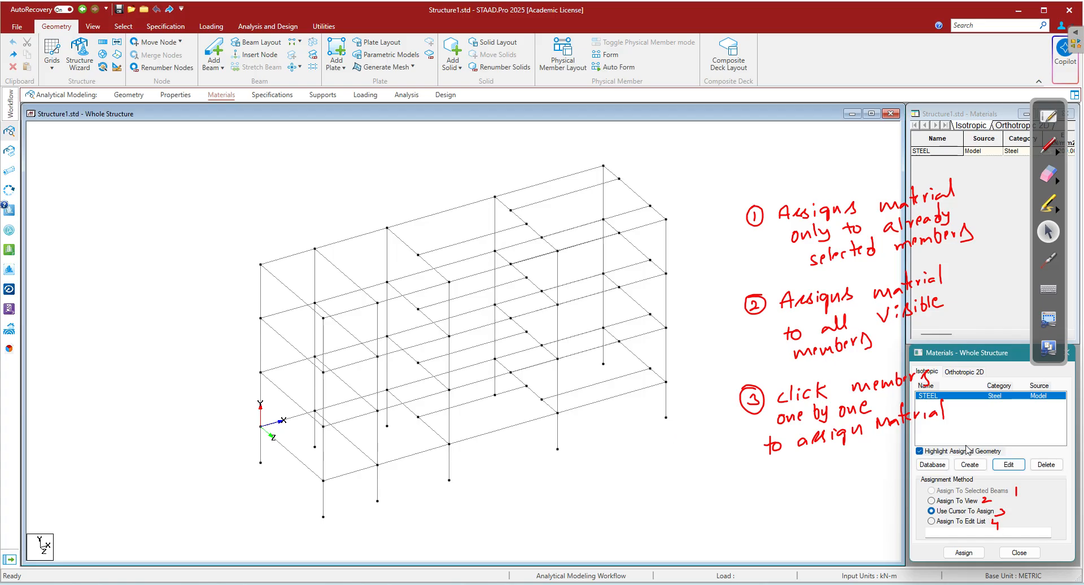
click(966, 552)
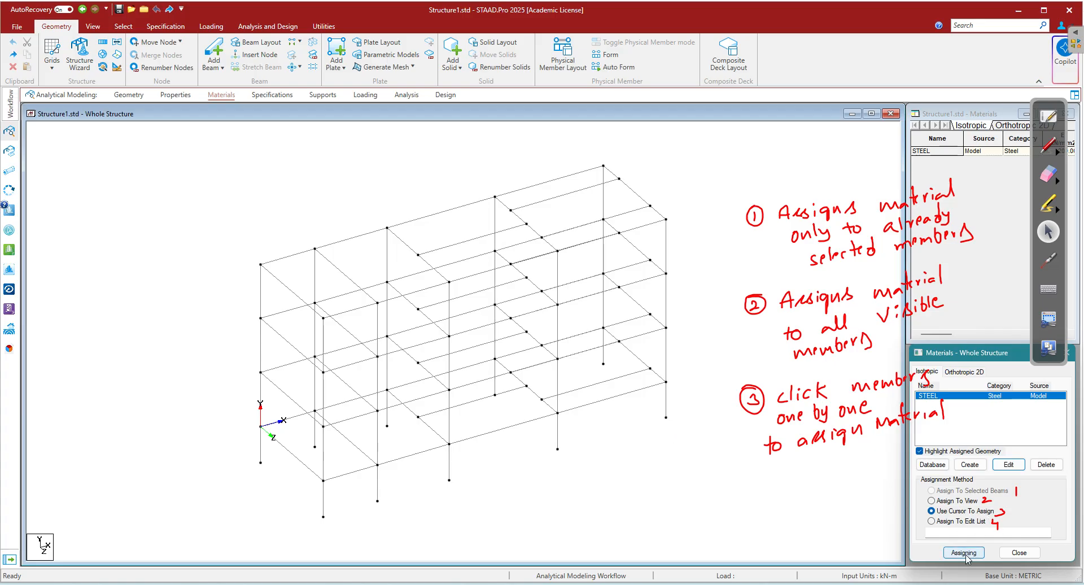
click(431, 215)
click(374, 231)
click(299, 258)
click(446, 247)
click(401, 242)
click(347, 269)
click(283, 282)
click(524, 189)
click(540, 204)
click(625, 183)
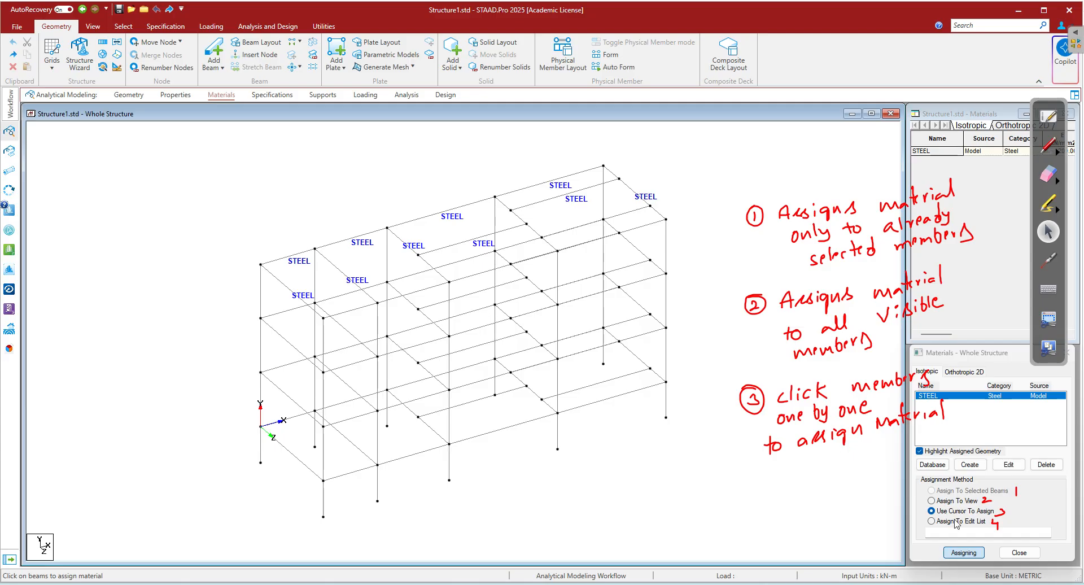
click(956, 553)
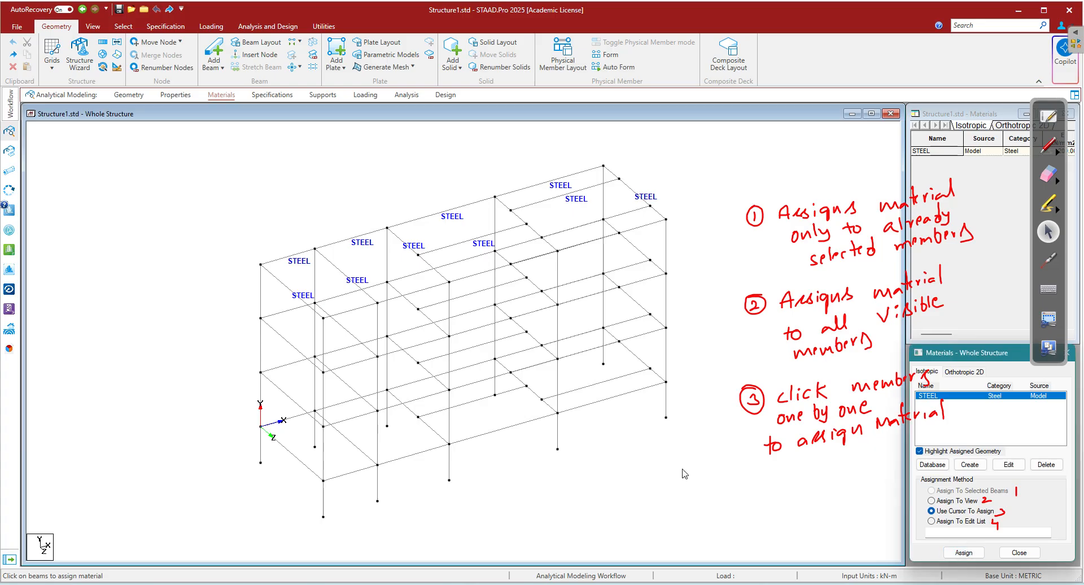
scroll(508, 394, up, 5)
scroll(495, 377, down, 3)
scroll(508, 379, up, 4)
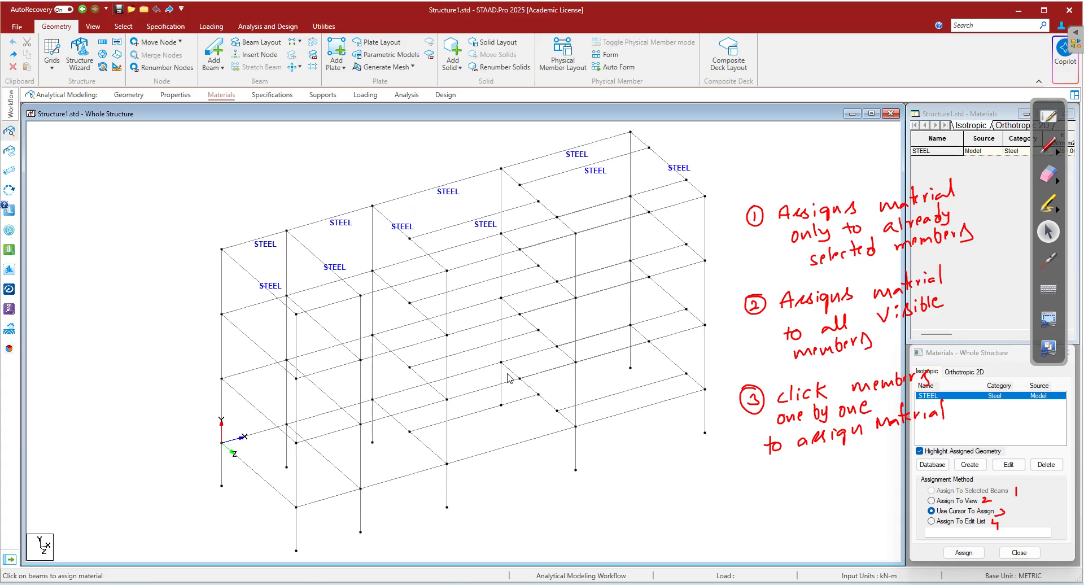
scroll(508, 379, down, 5)
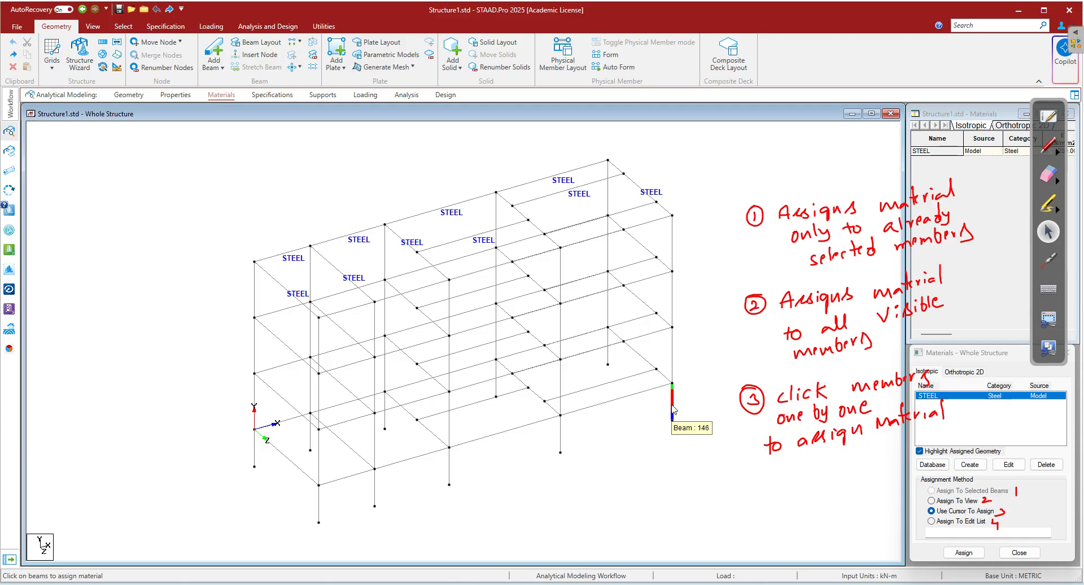
- Write note 4 in red ink in the empty area below the frame's front corner, reading "Member numbers"
click(1048, 146)
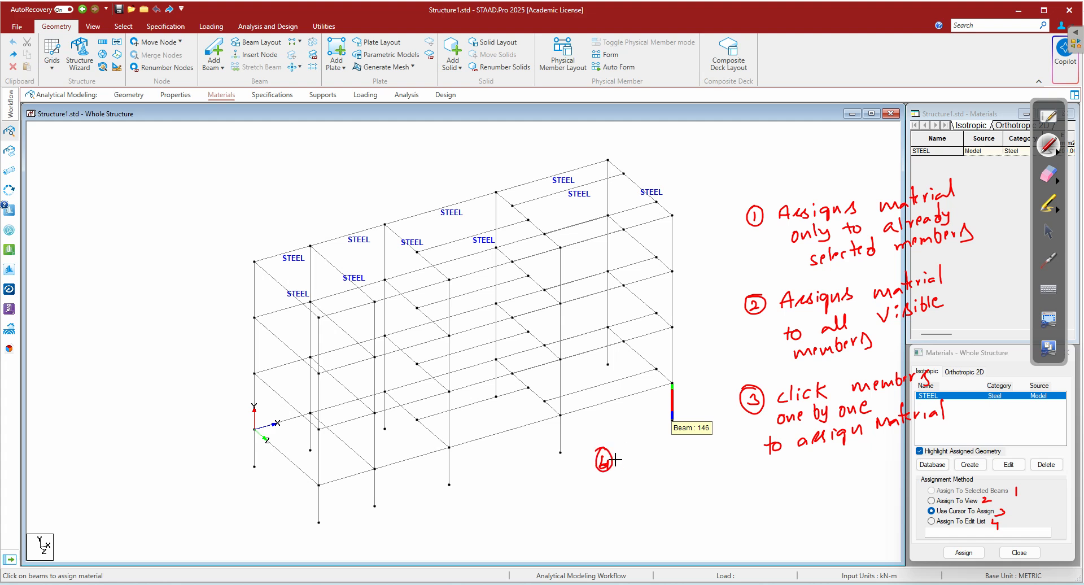
drag(605, 447, 601, 469)
click(623, 467)
mouse_move(656, 465)
mouse_down()
mouse_move(684, 453)
mouse_move(690, 483)
mouse_up()
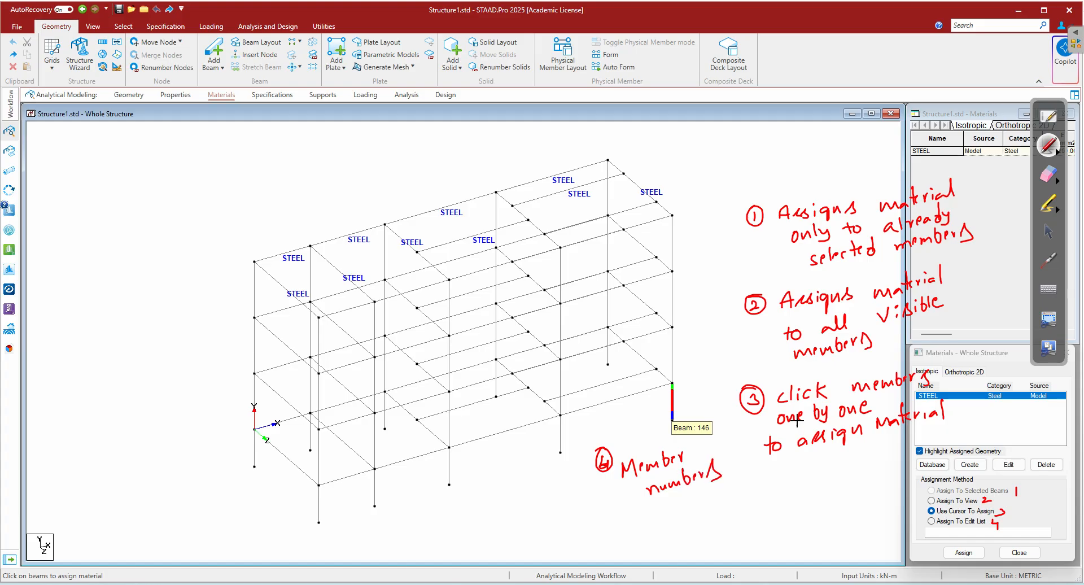
click(1049, 232)
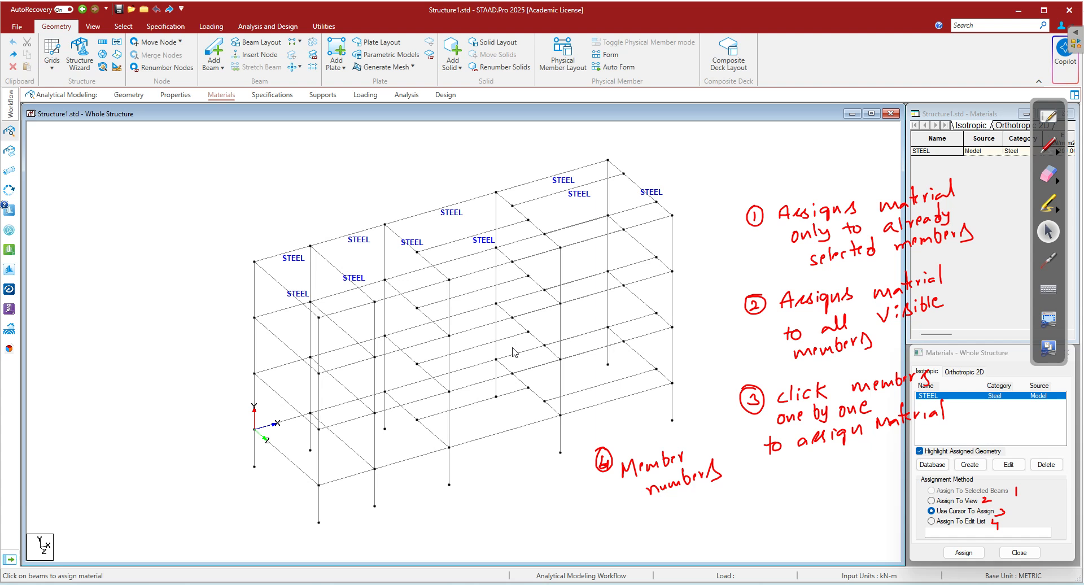
- Write the underlined note "Member numbers" with "Shift B" beneath it in blue ink in the empty area above the frame's rear corner
click(1058, 149)
click(896, 148)
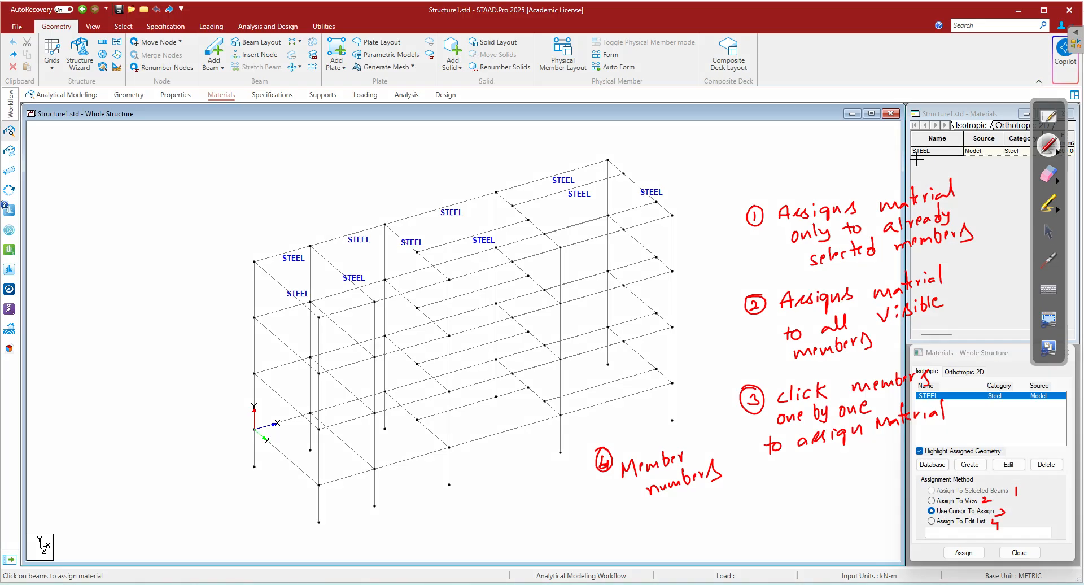
drag(76, 159, 196, 116)
click(200, 119)
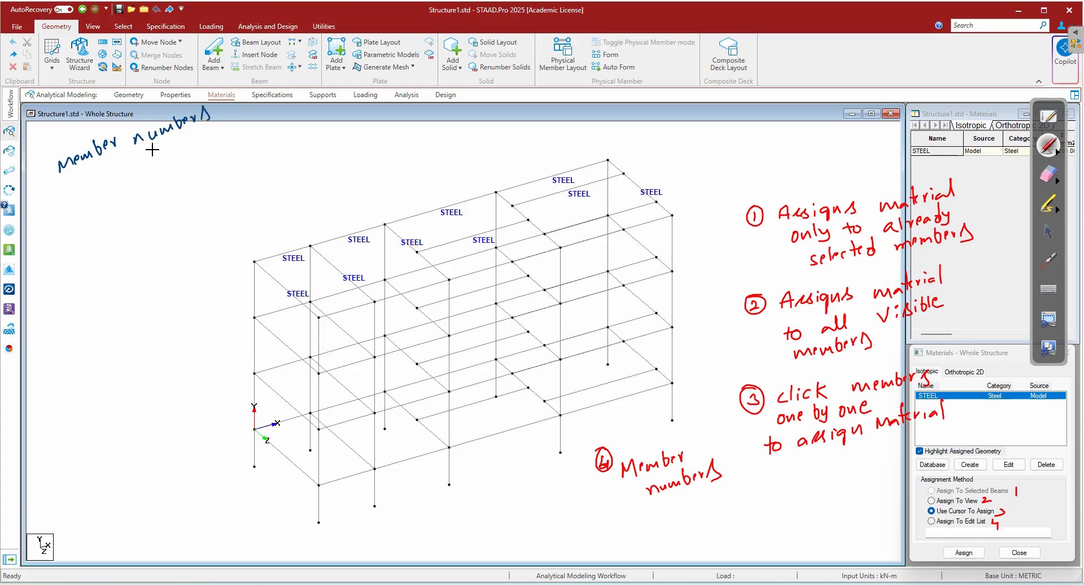
drag(66, 182, 227, 117)
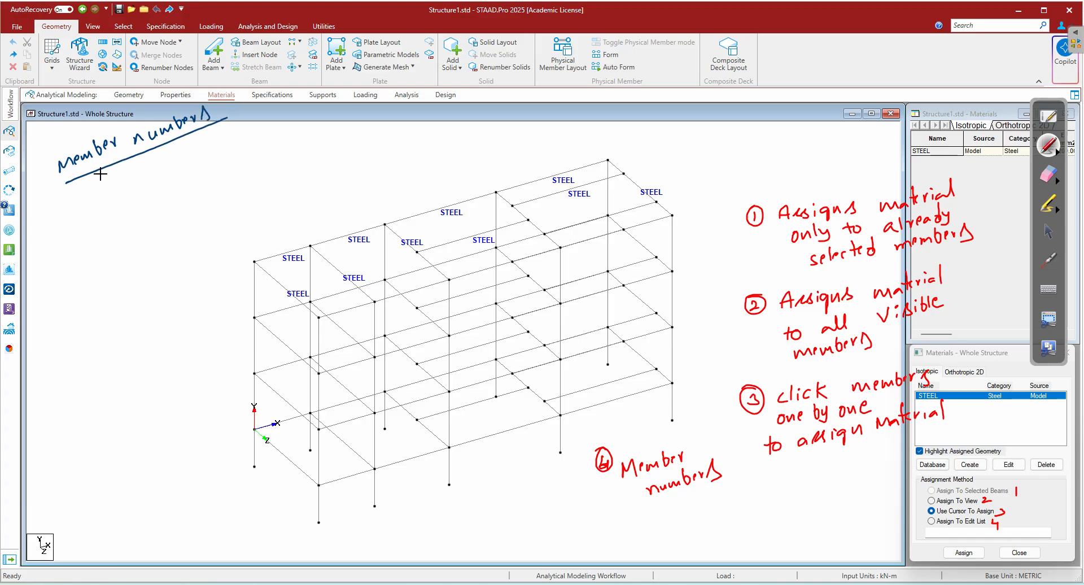
mouse_move(100, 184)
mouse_down()
mouse_move(89, 201)
mouse_move(116, 196)
mouse_move(132, 161)
mouse_move(163, 165)
mouse_up()
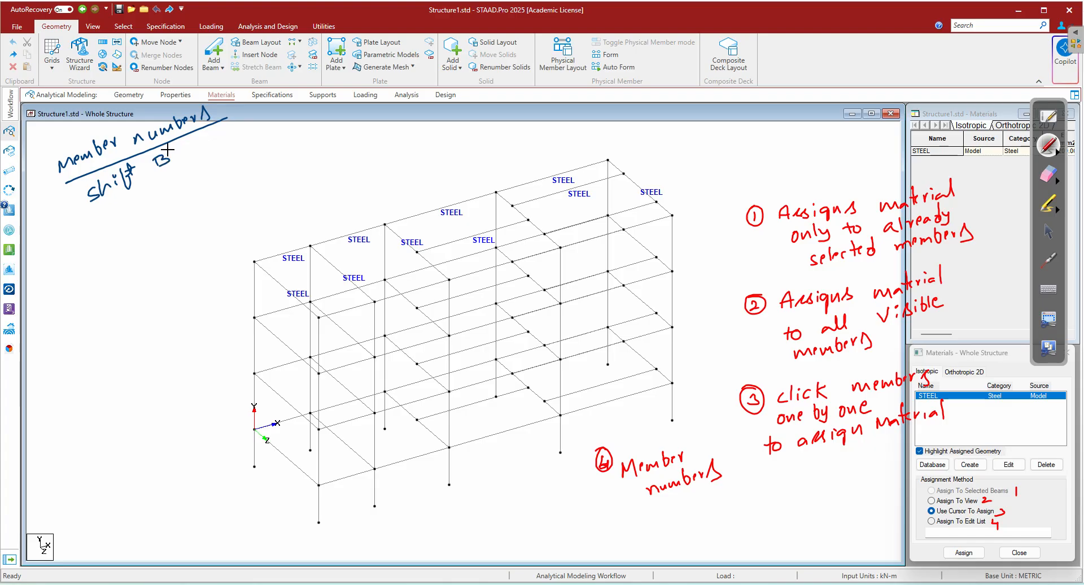
click(1049, 231)
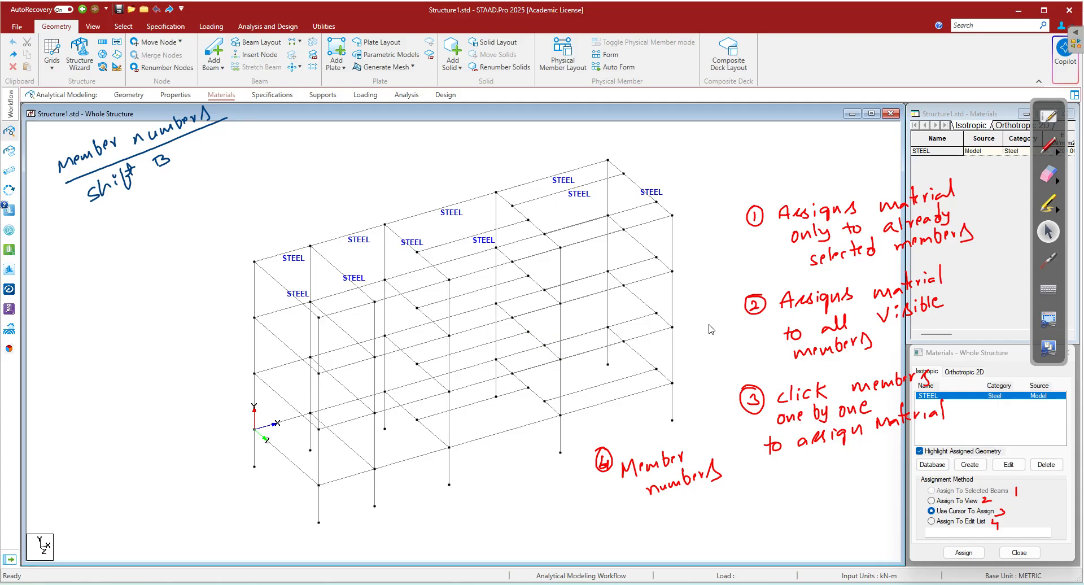
- Display the beam numbers on the whole frame and enlarge it enough to read them
key(shift+b)
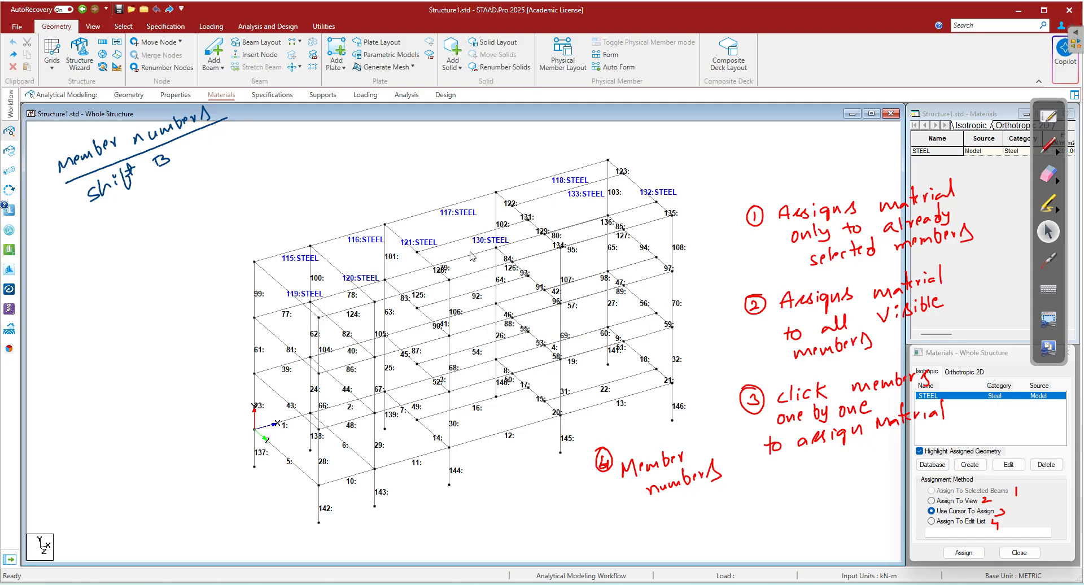
scroll(500, 246, up, 1)
scroll(500, 247, up, 2)
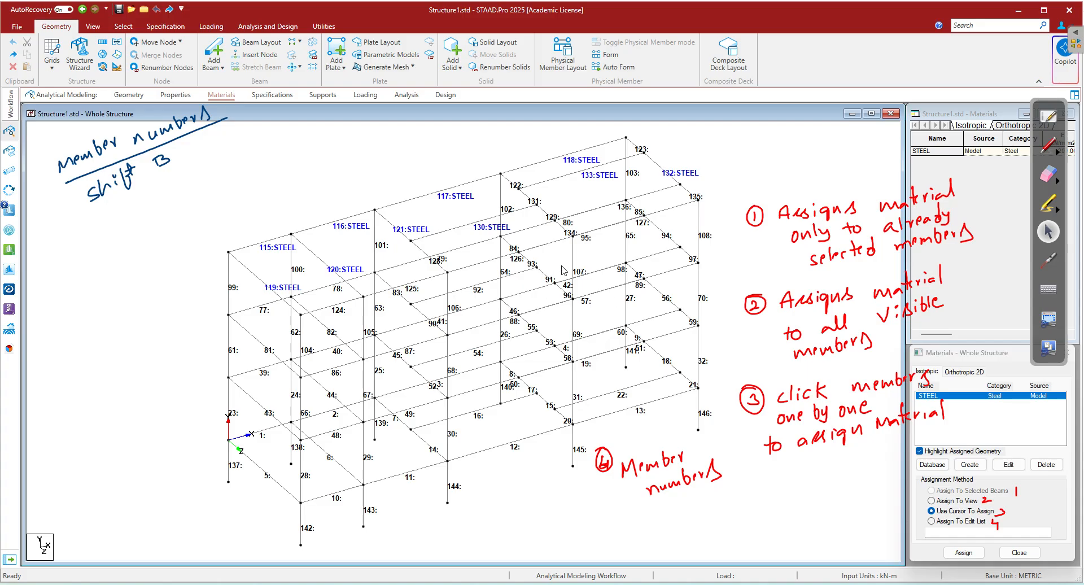
scroll(230, 481, up, 1)
- Examine the numbers of the corner columns and of the bottom-storey columns along the front edge
click(217, 474)
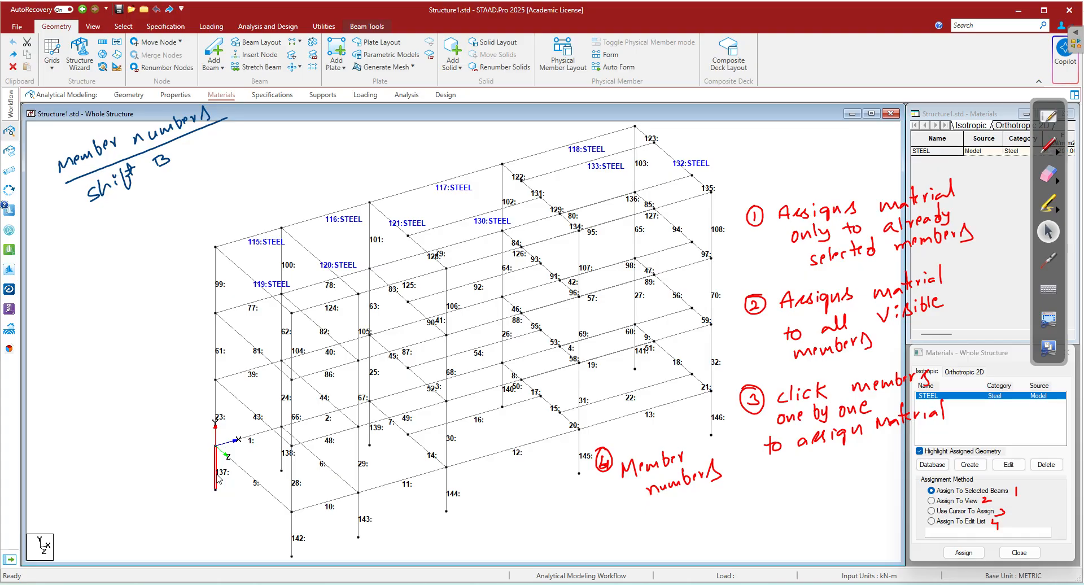
click(218, 414)
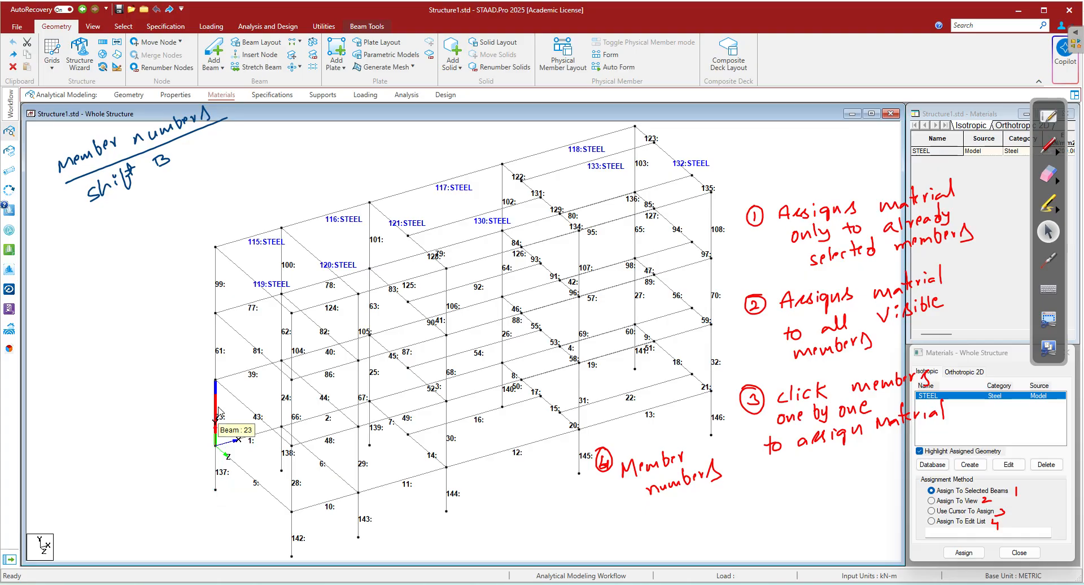
click(216, 279)
click(292, 539)
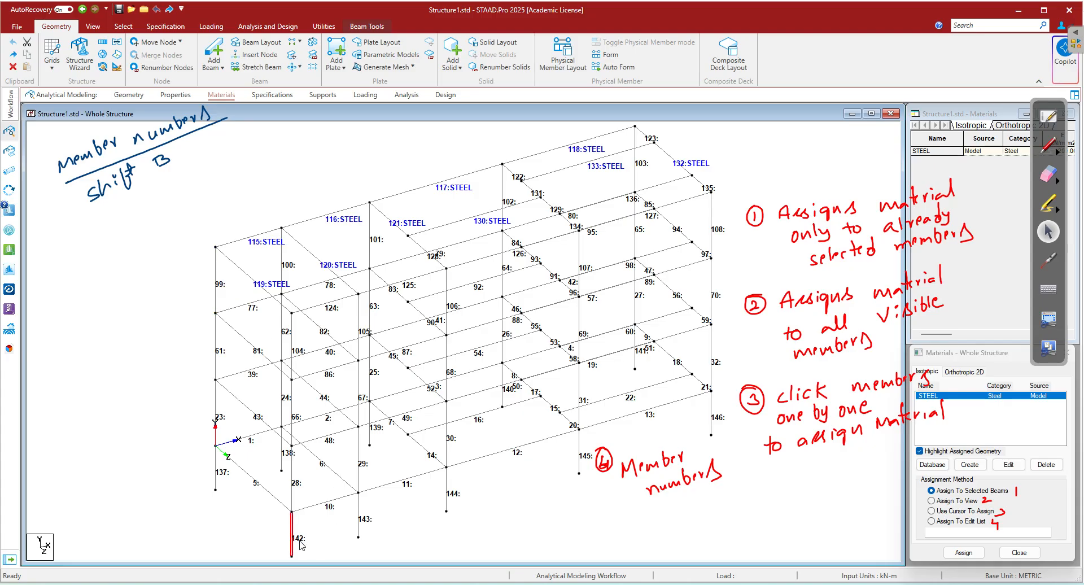
click(360, 522)
click(480, 508)
middle_drag(488, 504, 483, 472)
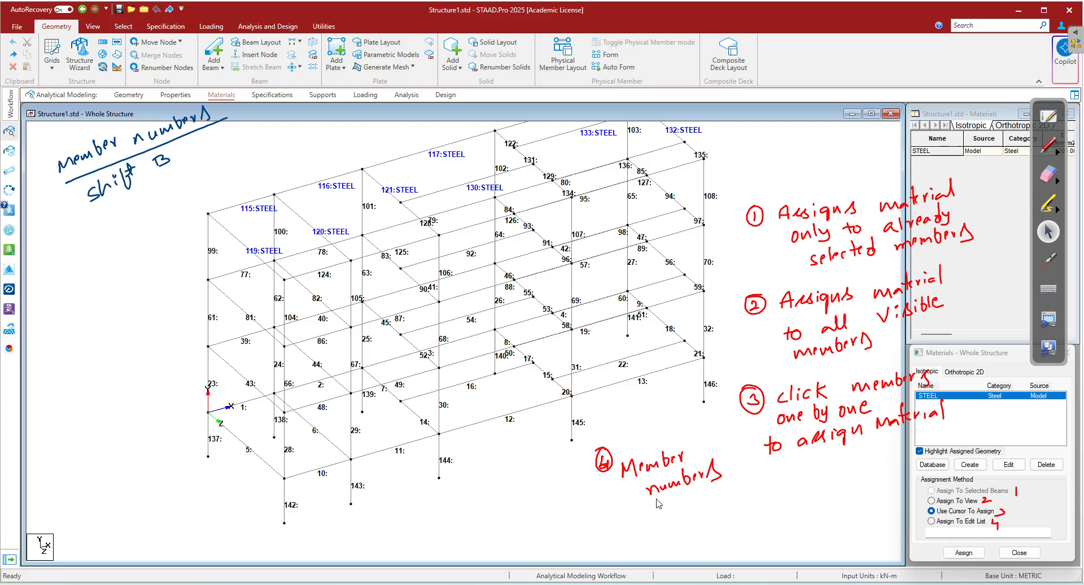
- Set the assignment method to Assign To Edit List and erase red notes 1 to 3 beside the frame
click(947, 522)
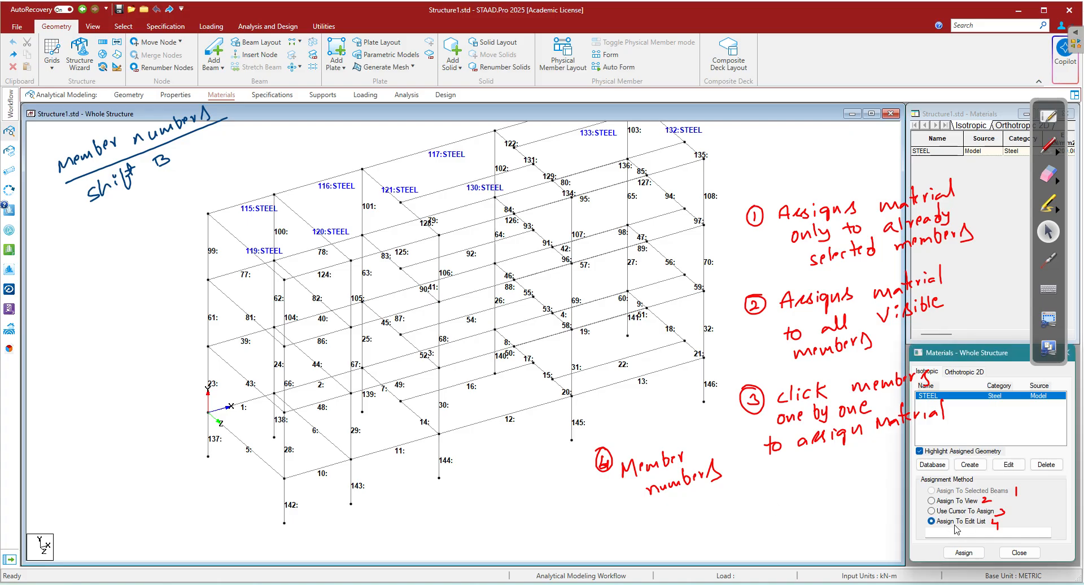
click(1049, 173)
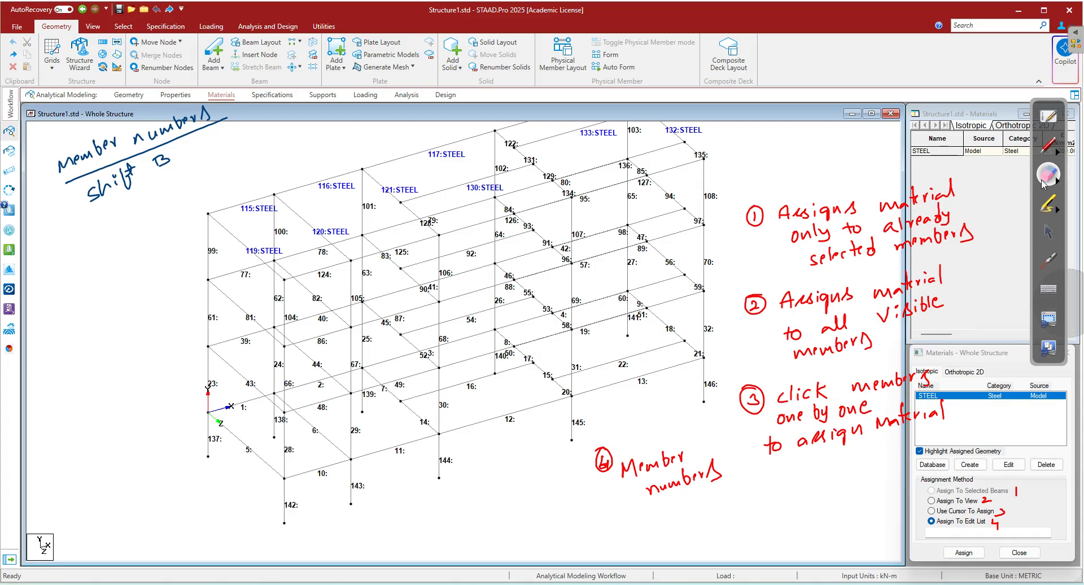
mouse_move(983, 194)
mouse_down()
mouse_move(754, 227)
mouse_move(756, 348)
mouse_move(790, 432)
mouse_move(897, 389)
mouse_move(827, 298)
mouse_move(878, 288)
mouse_move(898, 335)
mouse_move(864, 390)
mouse_move(976, 409)
mouse_up()
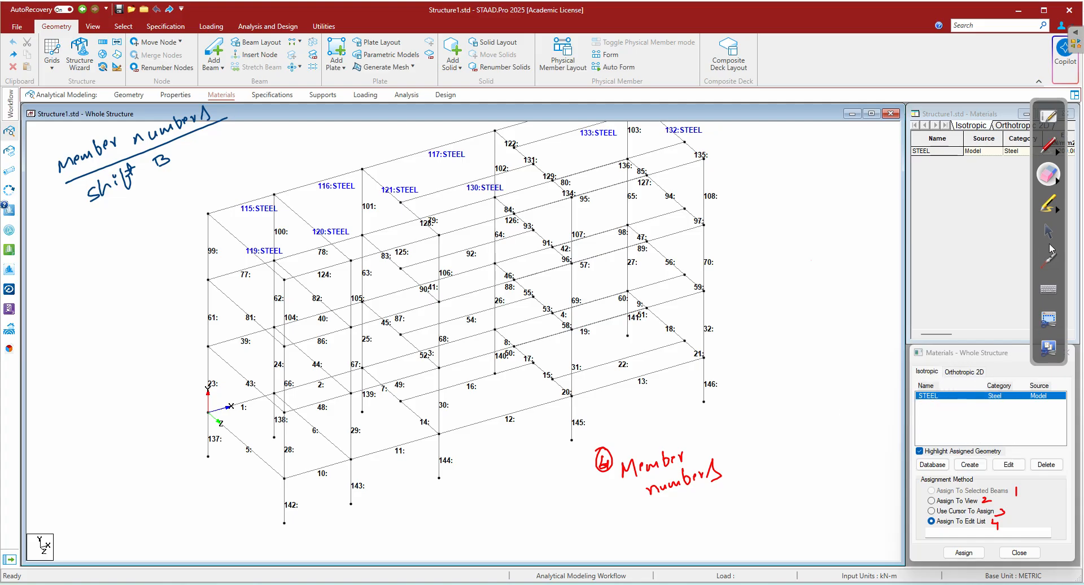
click(1048, 231)
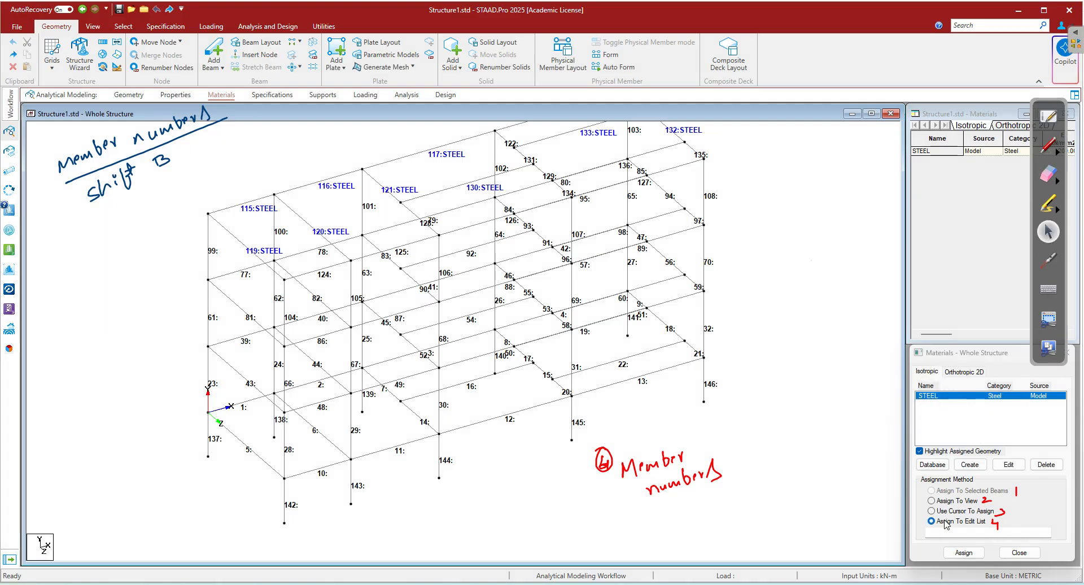
click(960, 528)
click(959, 534)
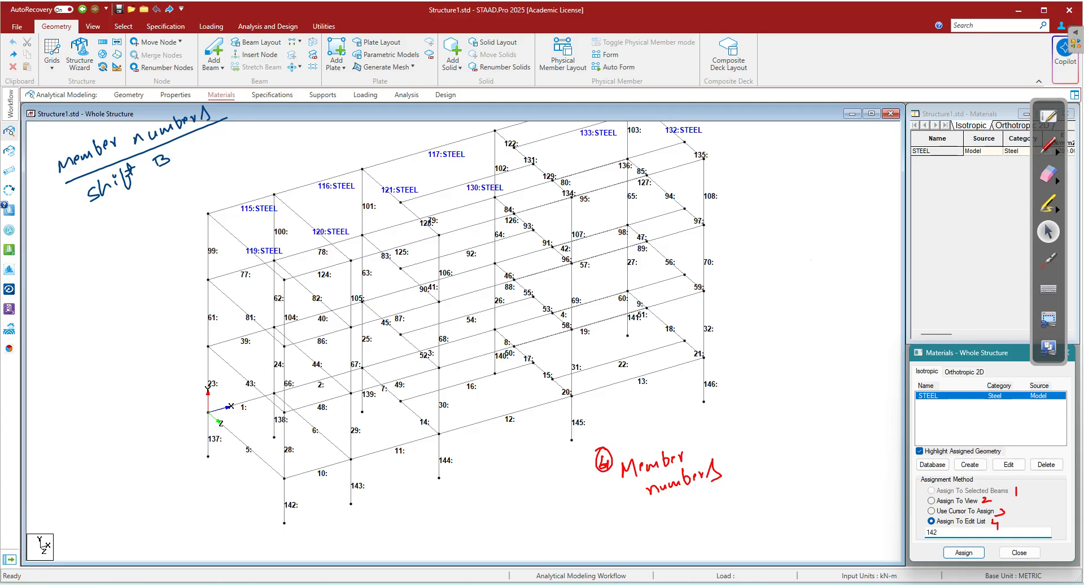
text(143 144 145 146)
- Mark the bases of columns 142 to 146 with short blue ink lines and assign STEEL to the members in the edit list
click(1048, 146)
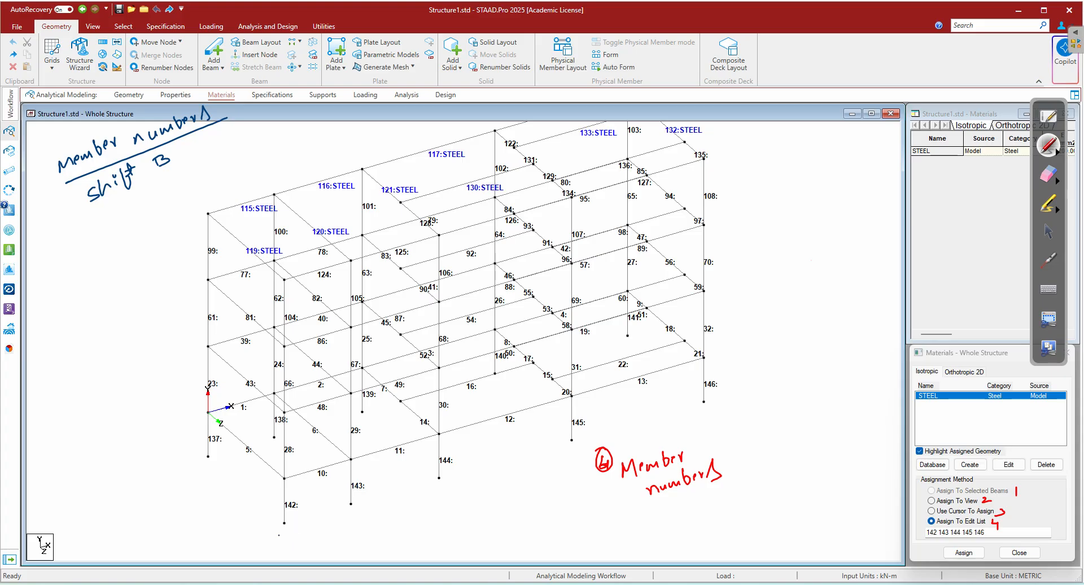
drag(346, 518, 371, 512)
drag(430, 493, 459, 484)
drag(555, 456, 579, 450)
drag(698, 416, 726, 411)
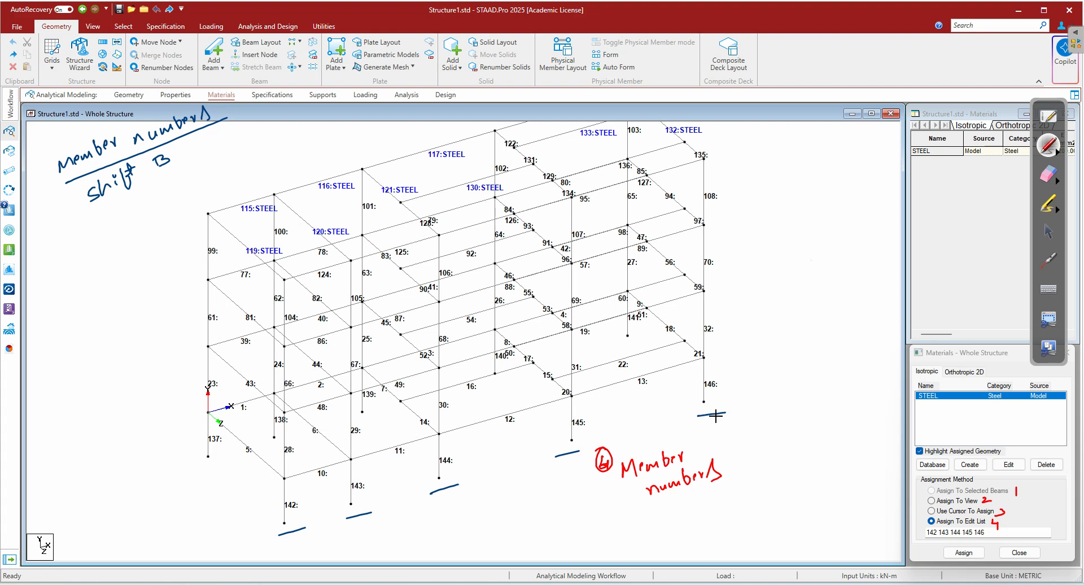
click(1048, 231)
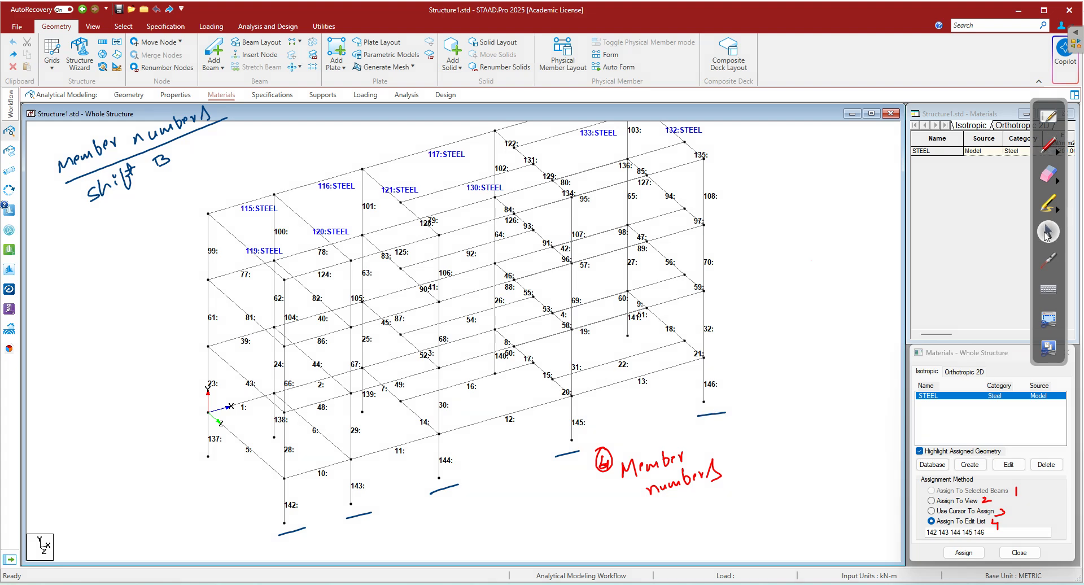
click(963, 553)
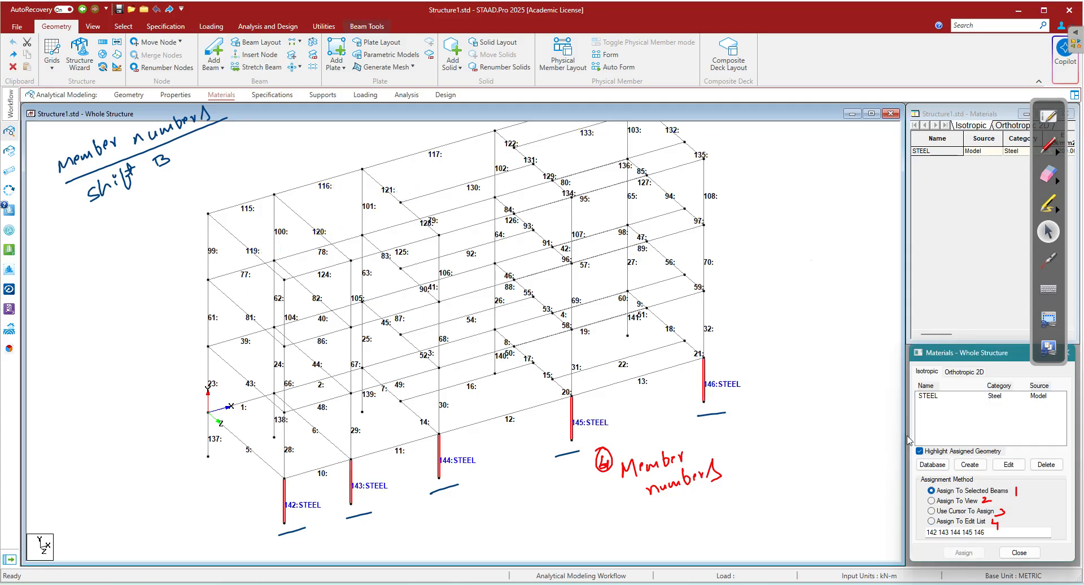
- Circle the member numbers in the edit list in blue ink and draw an arrow from them to the front columns
click(1049, 148)
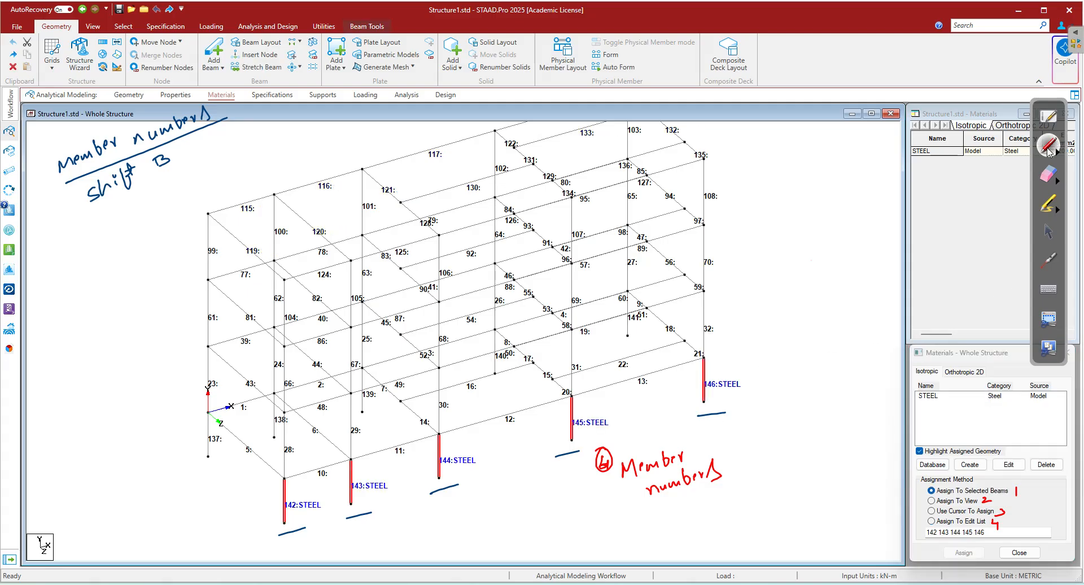
mouse_move(953, 519)
mouse_down()
mouse_move(944, 547)
mouse_move(1001, 541)
mouse_up()
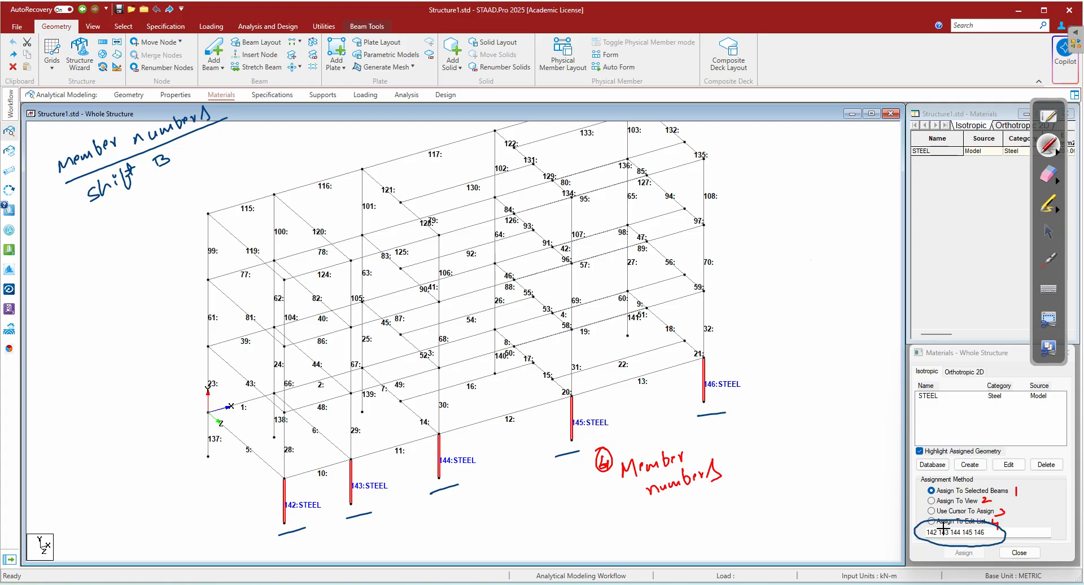
mouse_move(913, 528)
mouse_down()
mouse_move(856, 452)
mouse_move(757, 411)
mouse_up()
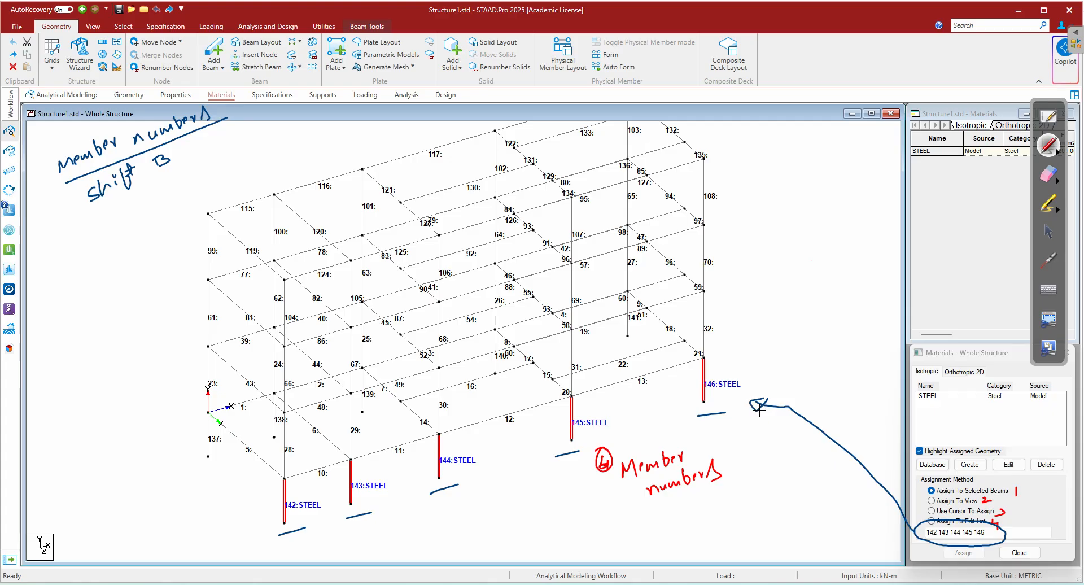
- Erase all remaining ink annotations and move the annotation toolbar clear of the materials table's column headings
click(1048, 175)
mouse_move(633, 454)
mouse_down()
mouse_move(621, 451)
mouse_move(735, 416)
mouse_move(967, 529)
mouse_move(1049, 530)
mouse_up()
mouse_move(710, 483)
mouse_down()
mouse_move(226, 515)
mouse_move(48, 225)
mouse_move(92, 205)
mouse_move(421, 458)
mouse_move(358, 518)
mouse_up()
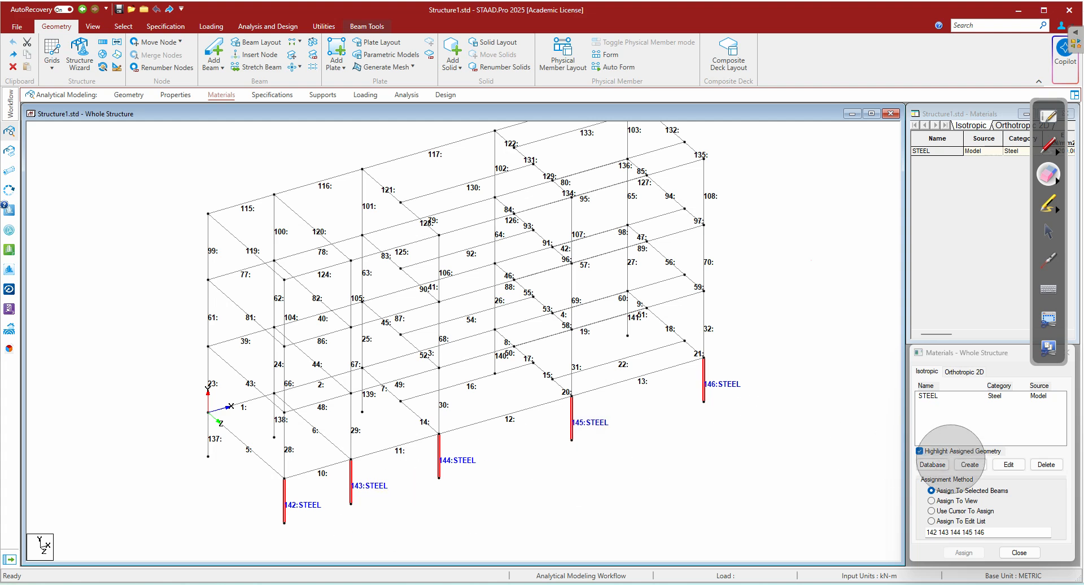
click(1048, 231)
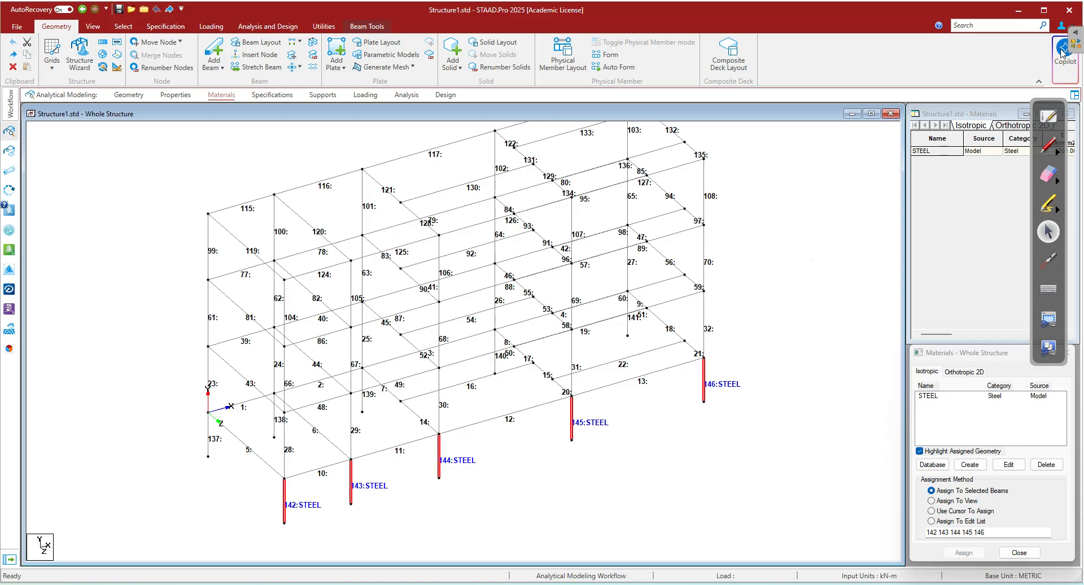
drag(1035, 105, 1046, 149)
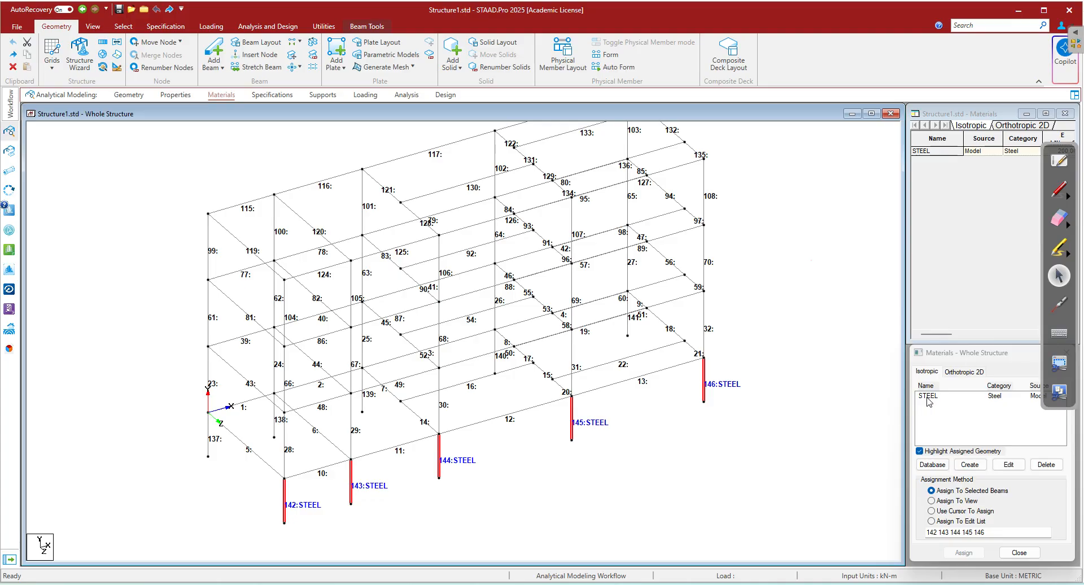
- Assign STEEL to every member of the frame with the Assign To View method
click(787, 447)
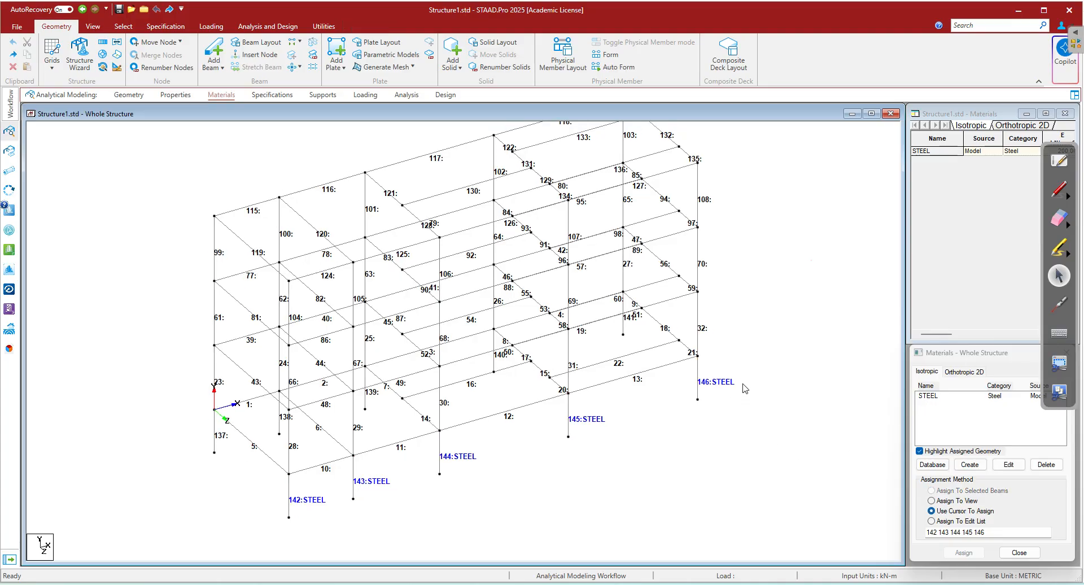
middle_drag(761, 338, 755, 357)
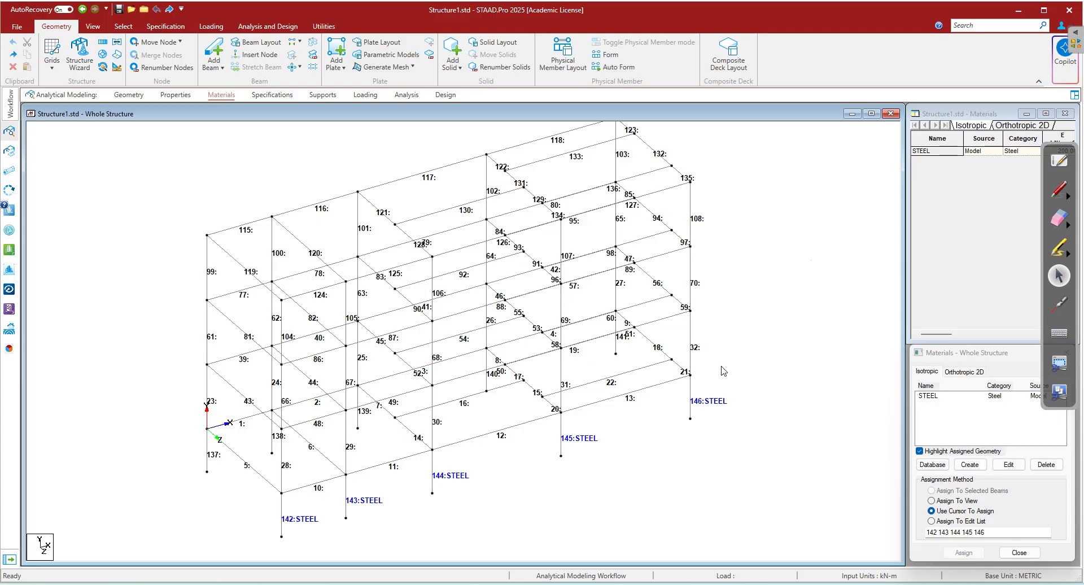
click(929, 395)
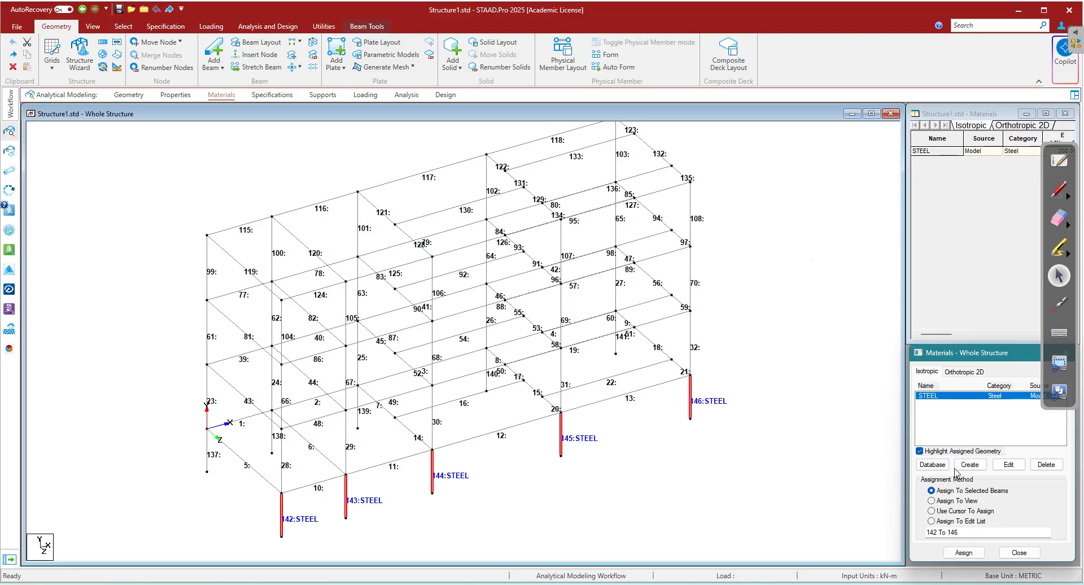
click(777, 456)
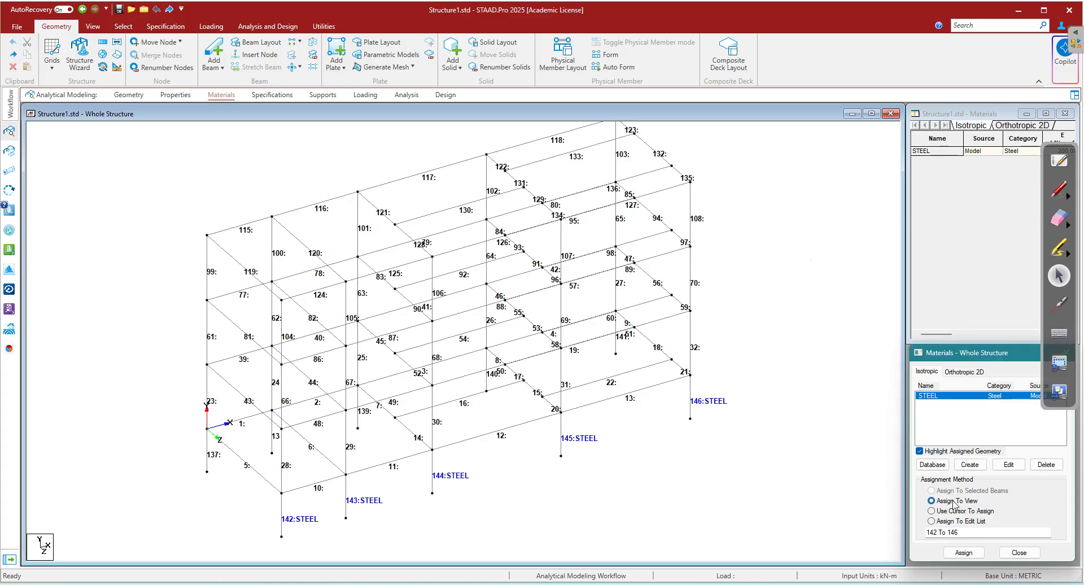
click(963, 553)
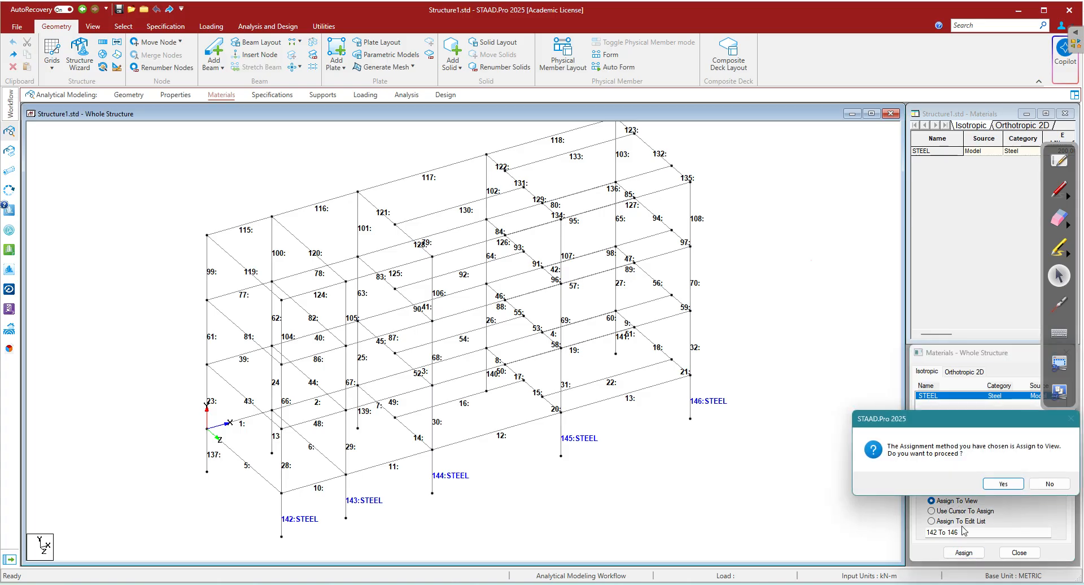
click(1002, 484)
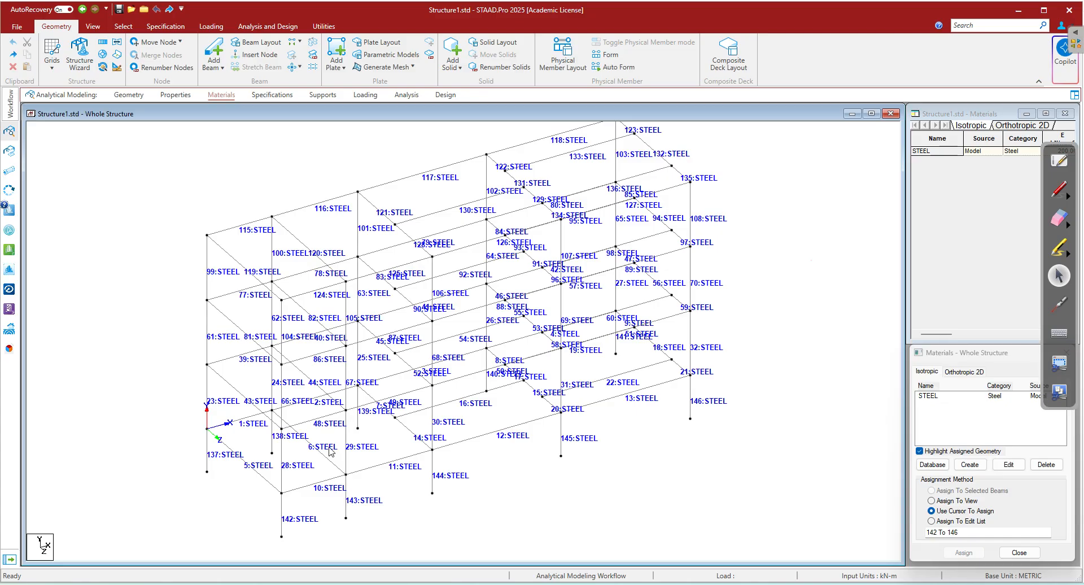
- Switch to the lined notebook and write the underlined heading "Section Properties" in red ink on a blank area
click(266, 584)
scroll(502, 338, down, 15)
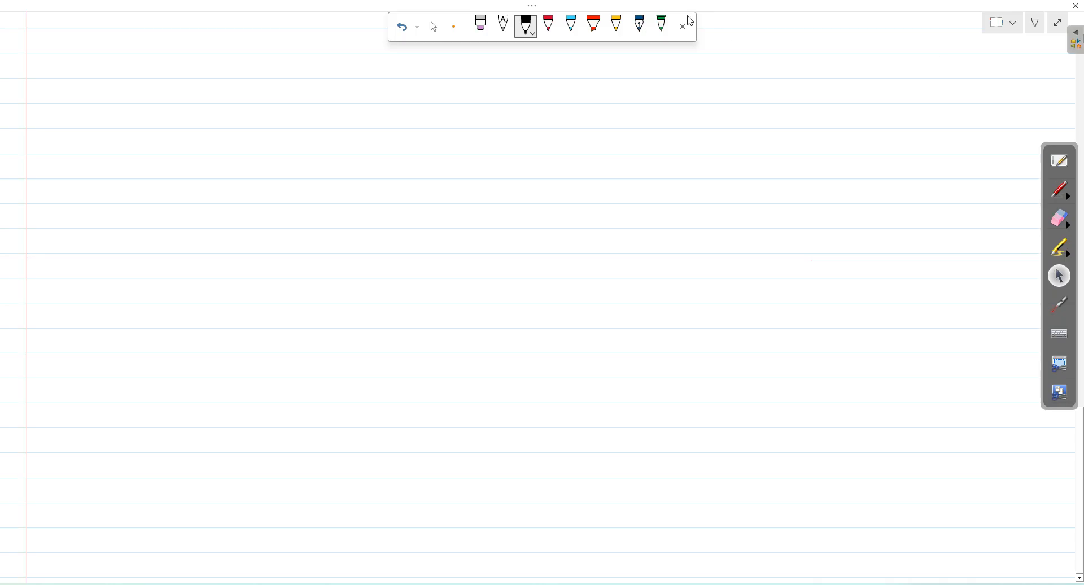
click(548, 25)
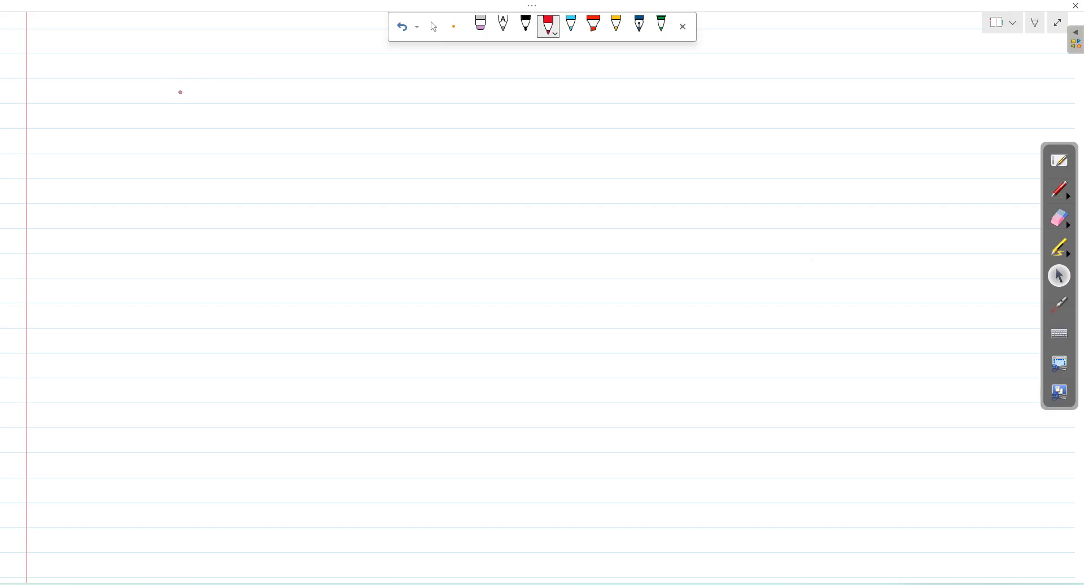
mouse_move(227, 63)
mouse_down()
mouse_move(217, 76)
mouse_move(256, 79)
mouse_up()
drag(252, 70, 264, 68)
mouse_move(265, 69)
mouse_down()
mouse_move(330, 88)
mouse_move(350, 69)
mouse_up()
drag(357, 68, 356, 69)
mouse_move(364, 66)
mouse_down()
mouse_move(364, 87)
mouse_move(373, 73)
mouse_up()
mouse_move(374, 72)
mouse_down()
mouse_move(386, 68)
mouse_move(395, 83)
mouse_up()
drag(390, 70, 419, 73)
mouse_move(429, 62)
mouse_down()
mouse_move(424, 78)
mouse_move(430, 67)
mouse_up()
drag(228, 89, 360, 89)
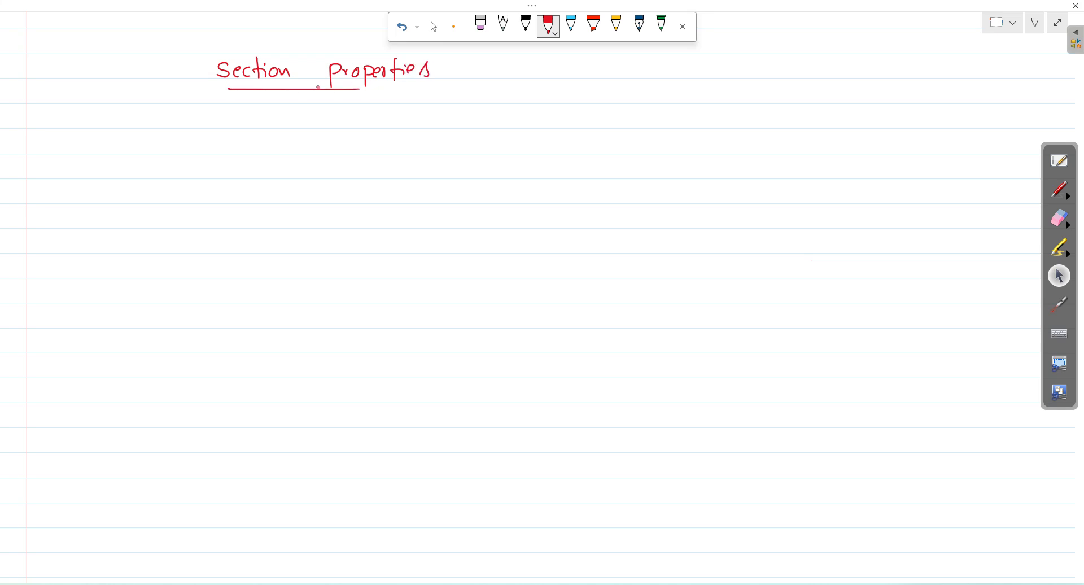
- Switch to STAAD.Pro and open the Properties page of the Analytical Modeling workflow
mouse_move(278, 583)
click(279, 534)
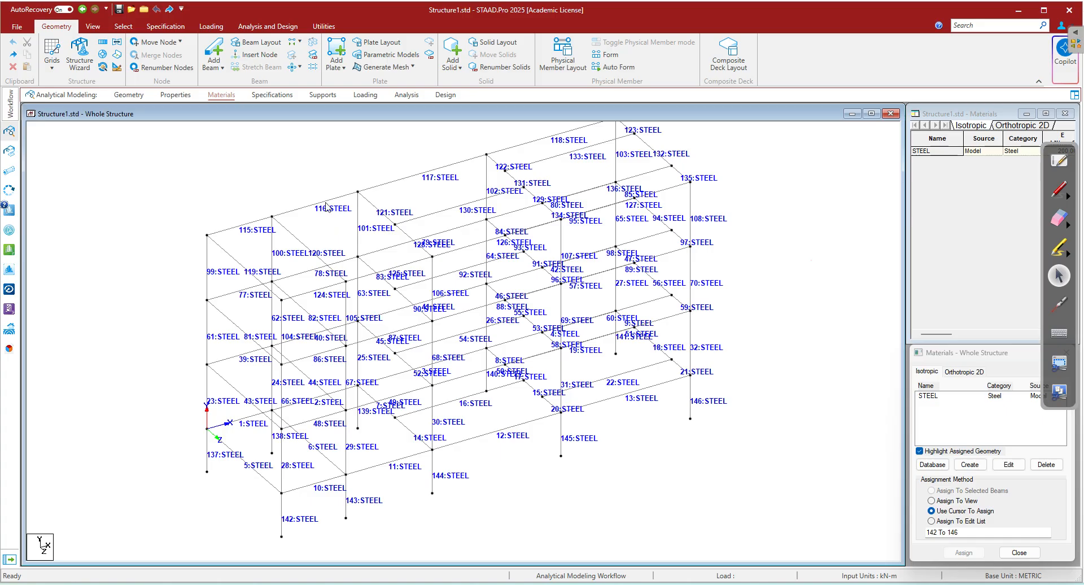
click(174, 95)
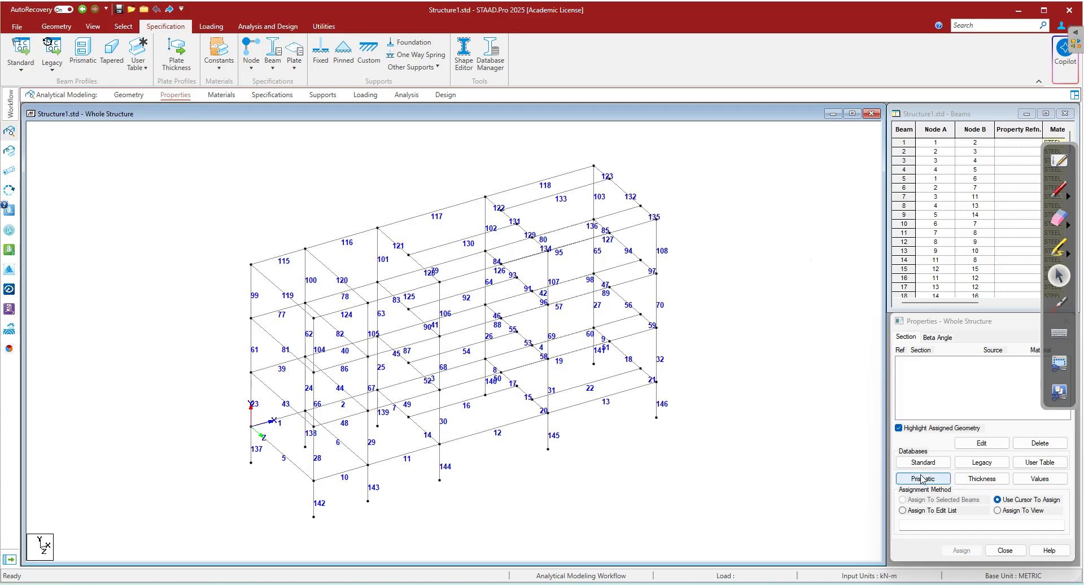
- Mark the Properties dialog title, the Properties page name and the Prismatic option in blue ink
click(1059, 190)
mouse_move(934, 310)
mouse_down()
mouse_move(902, 313)
mouse_move(943, 314)
mouse_up()
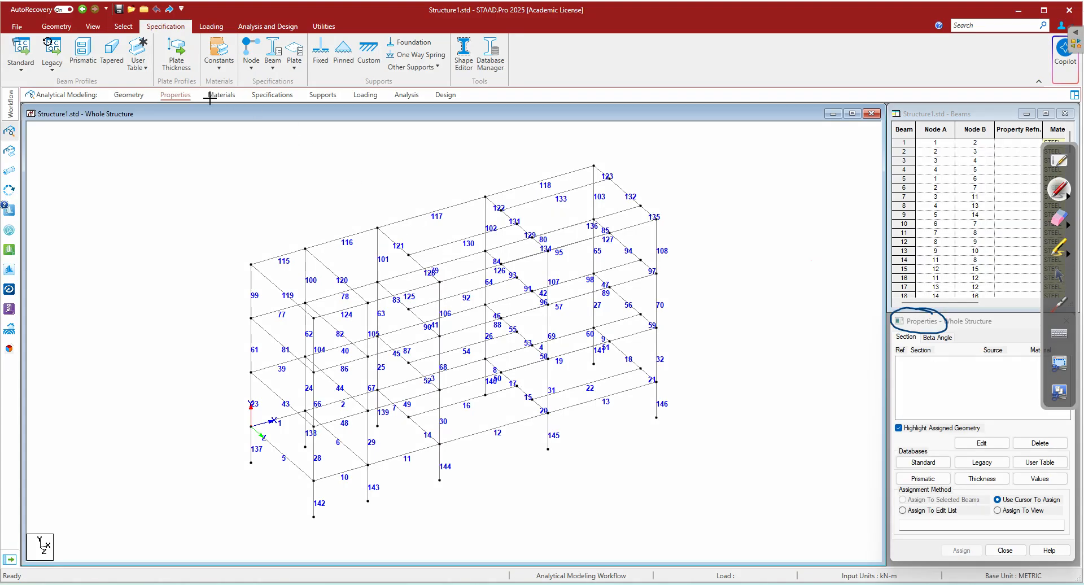
mouse_move(187, 88)
mouse_down()
mouse_move(149, 99)
mouse_move(192, 90)
mouse_up()
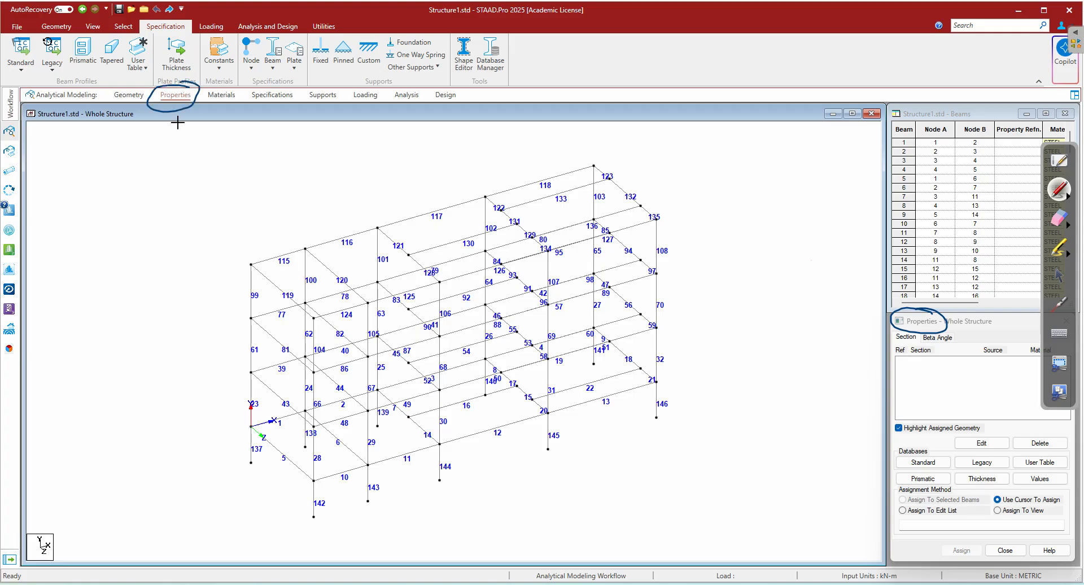
mouse_move(930, 471)
mouse_down()
mouse_move(925, 489)
mouse_move(932, 467)
mouse_up()
- Erase the blue ink marks around both Properties labels and the Prismatic option, and return to the normal pointer
click(1059, 217)
click(903, 319)
click(922, 469)
click(181, 97)
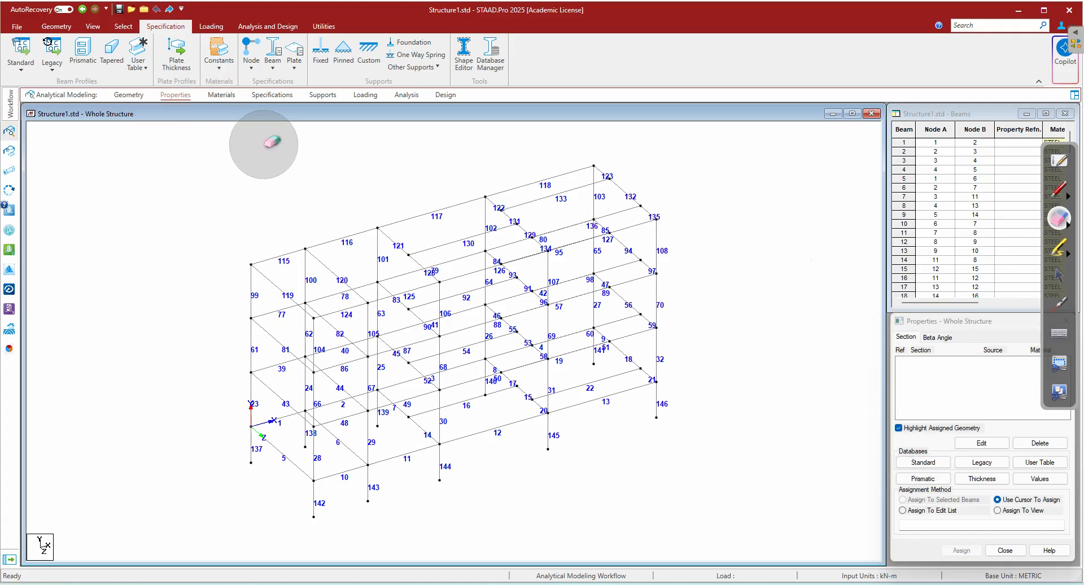
click(1058, 275)
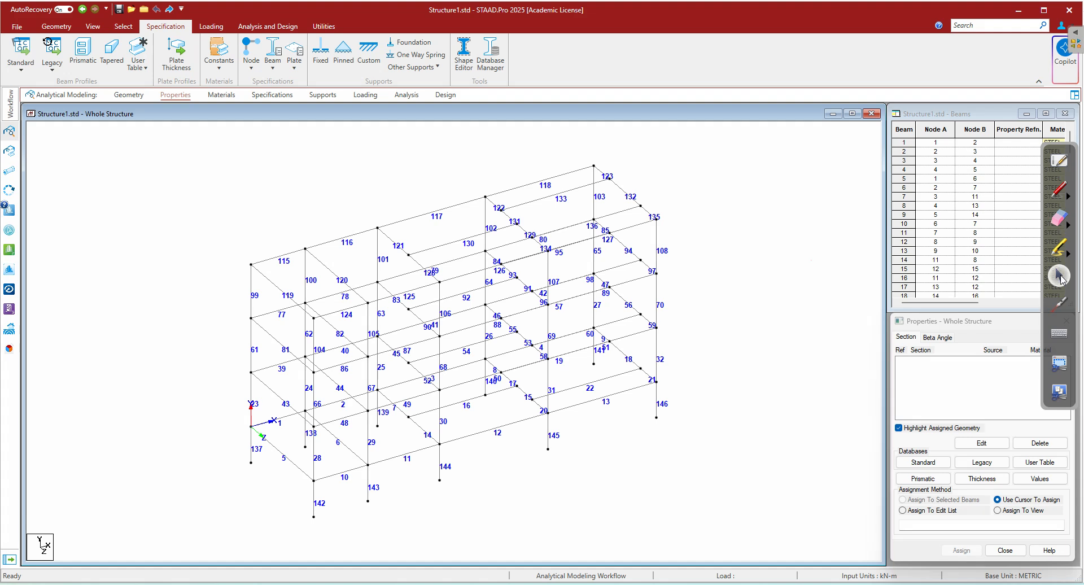
- Open the Prismatic section definitions and review the input parameters of each shape from Circle to Assign Profile, ending on Circle
click(923, 479)
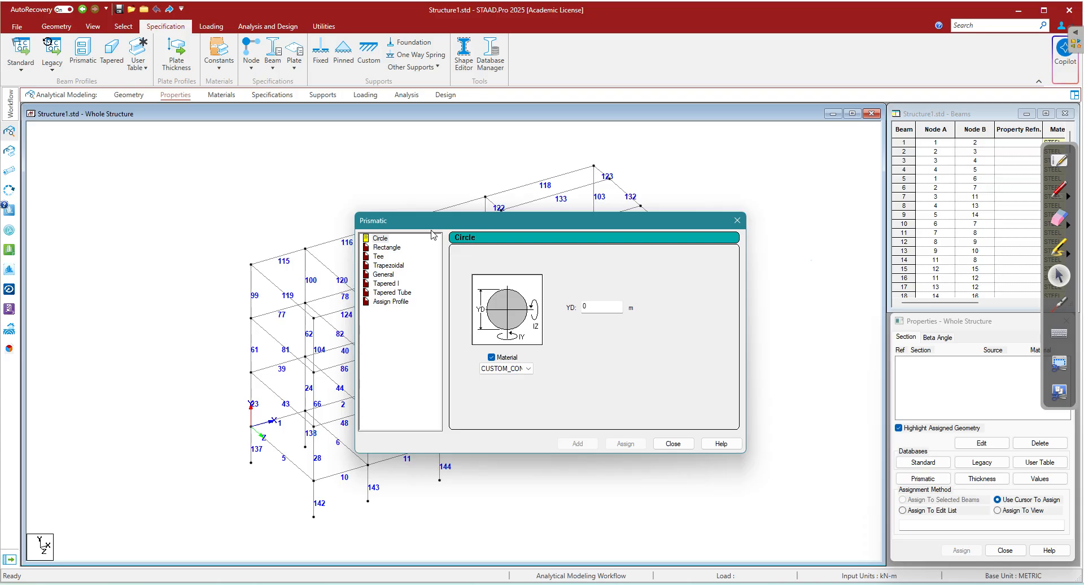
click(382, 238)
click(387, 248)
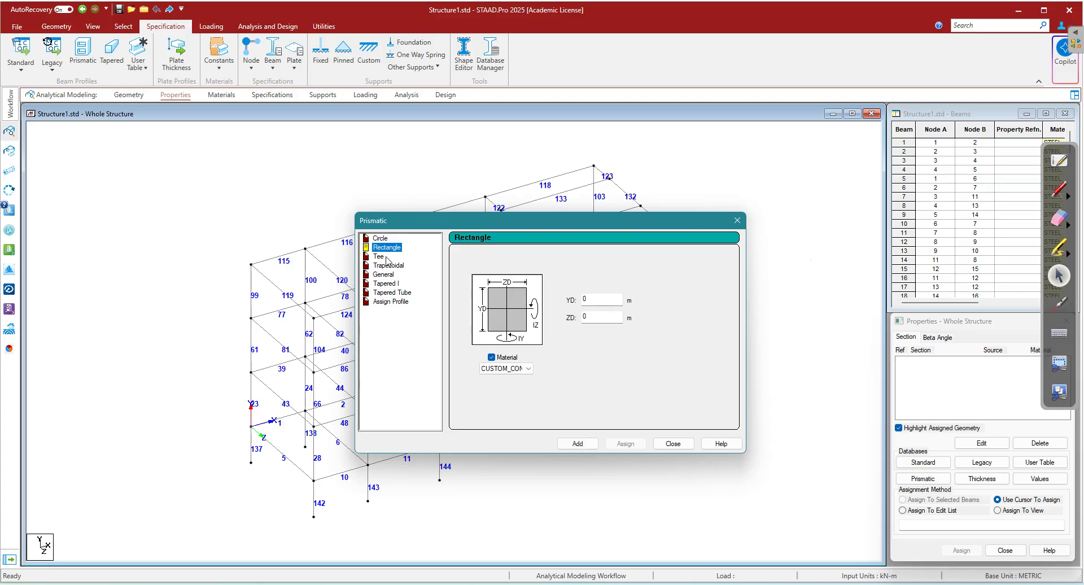
click(387, 258)
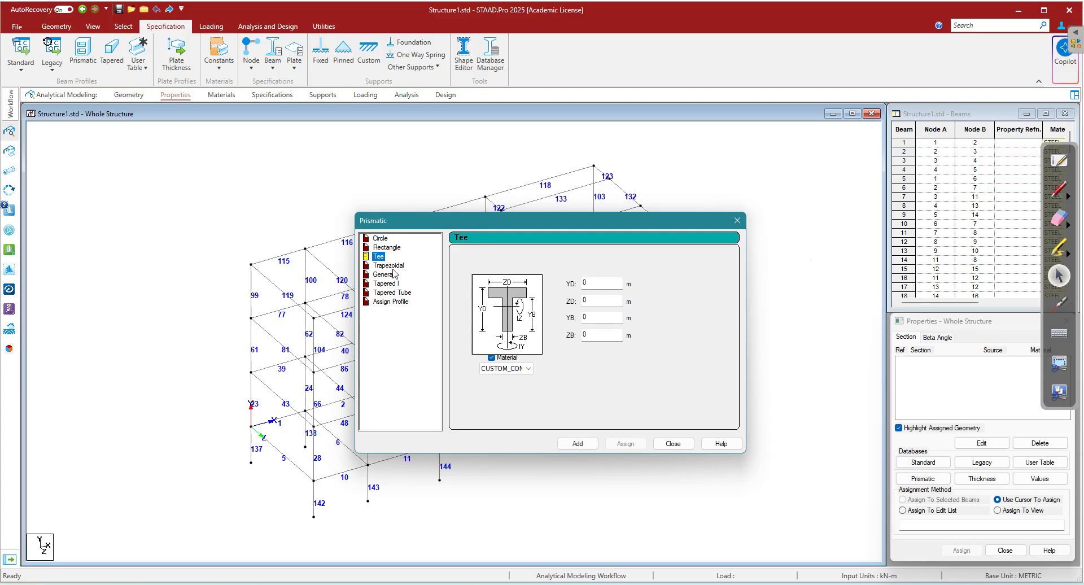
click(395, 266)
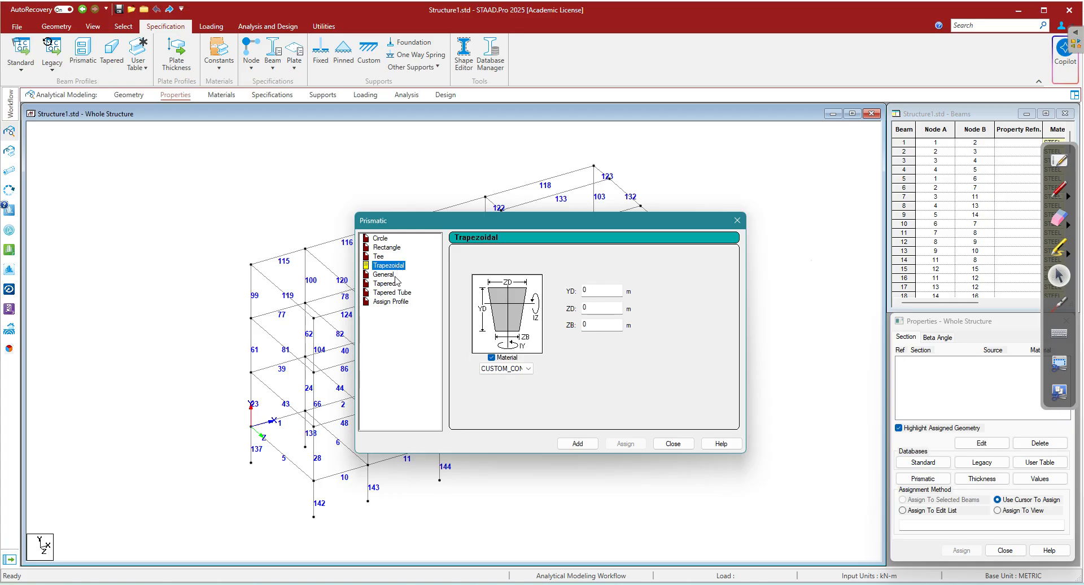
click(388, 276)
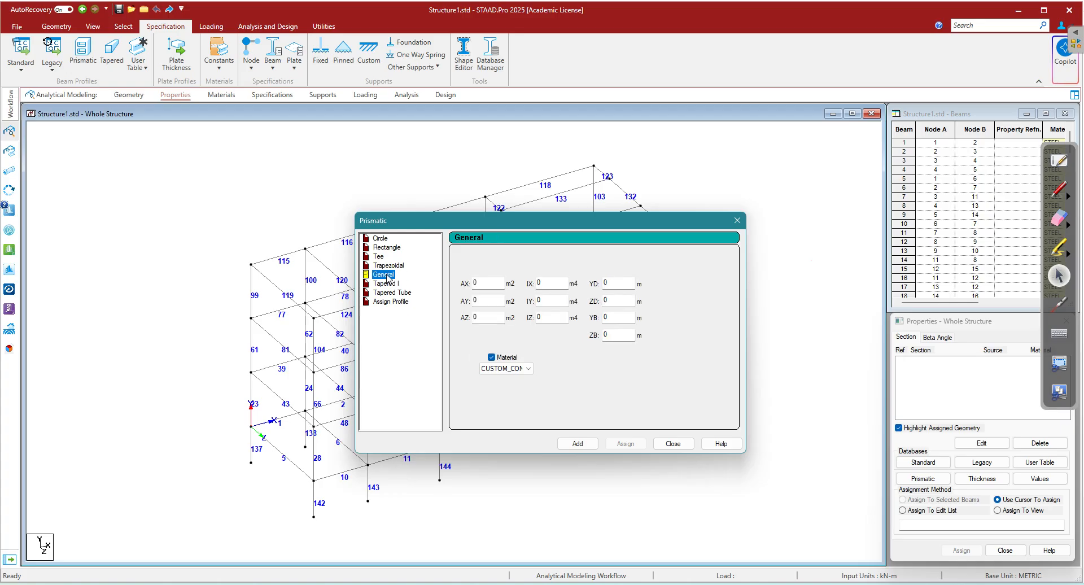
click(394, 284)
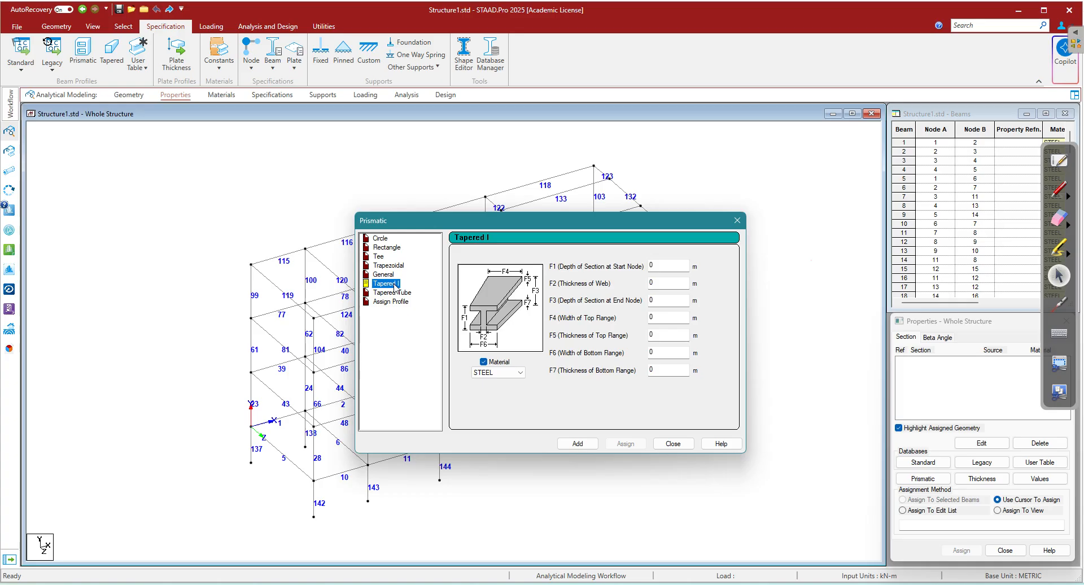
click(402, 294)
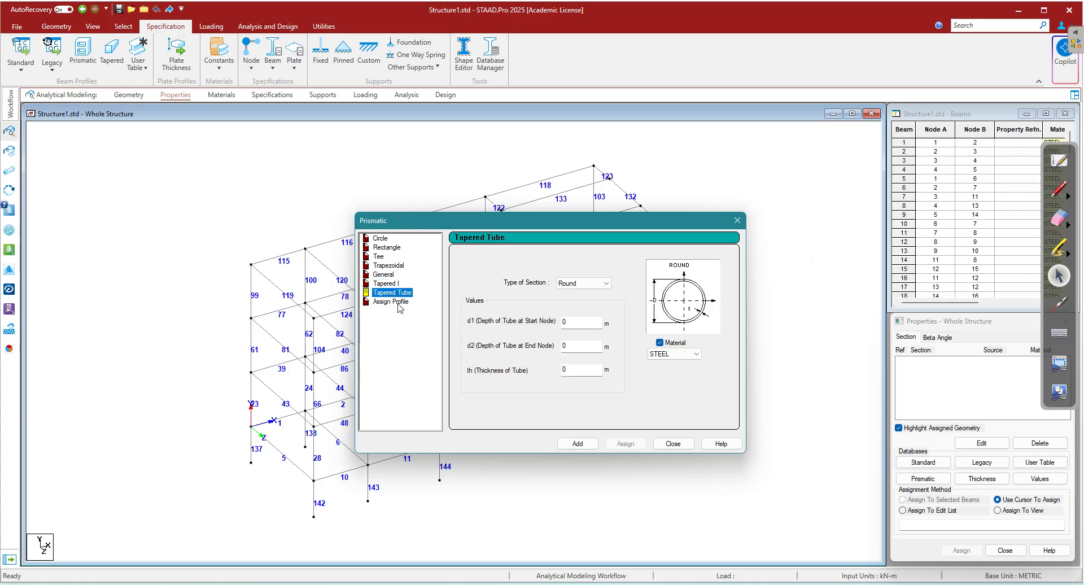
click(399, 303)
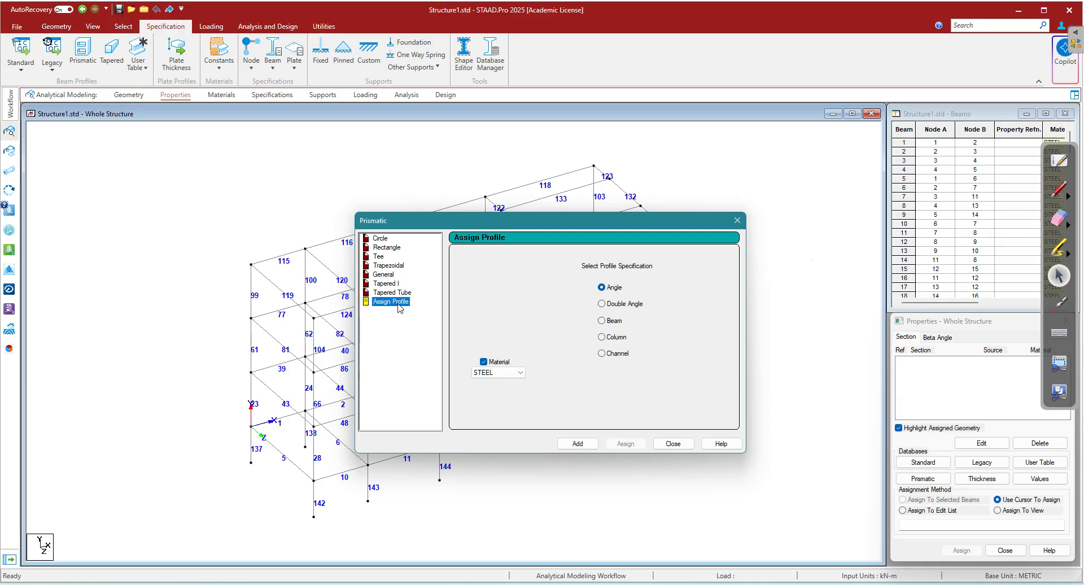
click(380, 239)
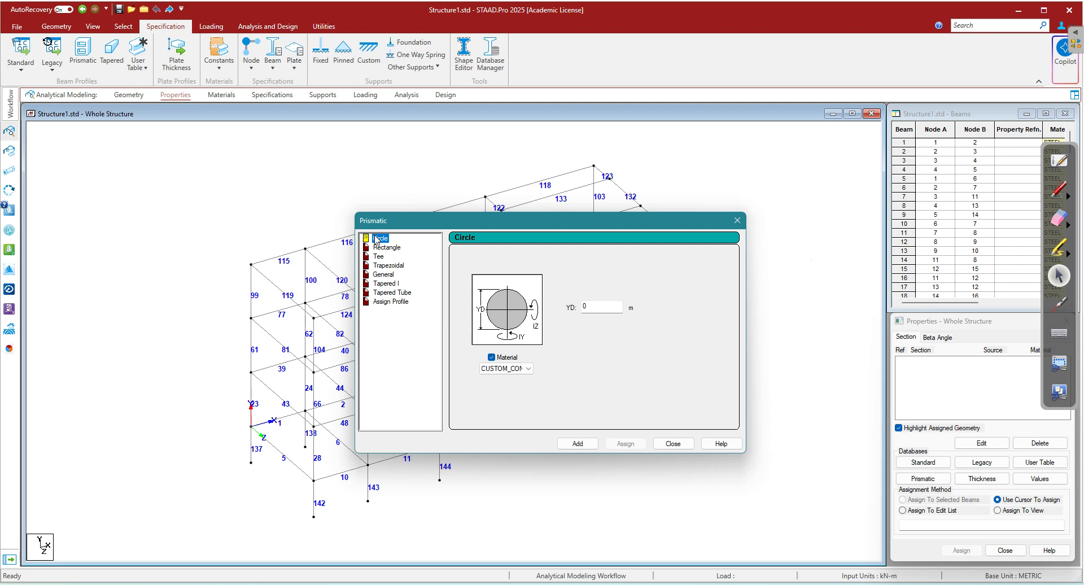
- Switch to the lined notebook and write "Prismatic" in red ink below the "Section Properties" heading
click(299, 584)
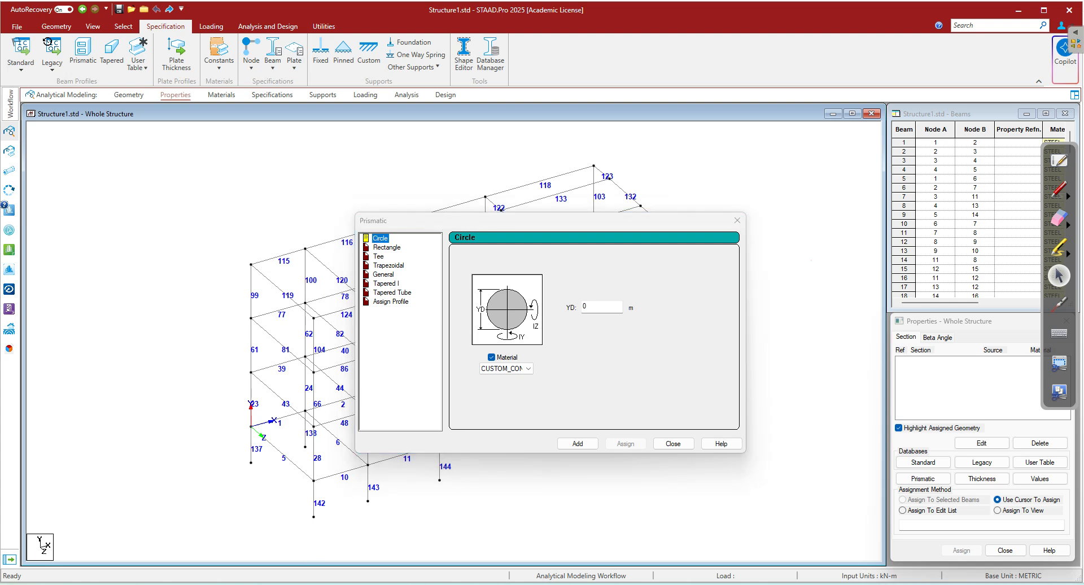
mouse_move(262, 112)
mouse_down()
mouse_move(263, 132)
mouse_move(281, 119)
mouse_move(288, 130)
mouse_move(348, 131)
mouse_move(353, 120)
mouse_up()
click(286, 115)
drag(354, 121, 369, 129)
- Write the definition "— constant c/s throughout its length" in black ink beside "Prismatic"
click(526, 28)
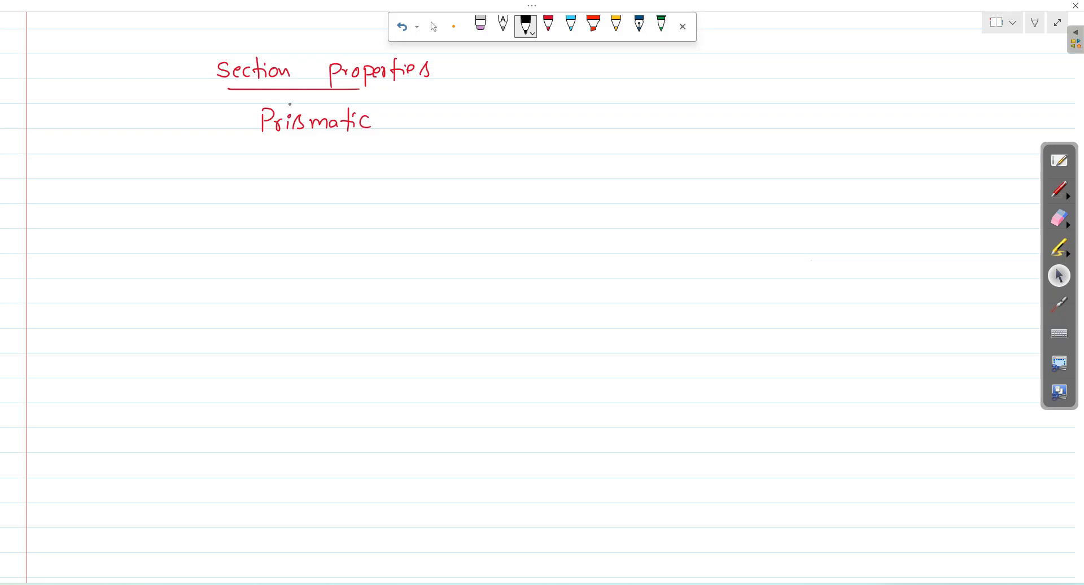
drag(414, 120, 479, 130)
drag(489, 121, 489, 120)
mouse_move(492, 119)
mouse_down()
mouse_move(521, 128)
mouse_move(528, 116)
mouse_up()
drag(533, 120, 552, 127)
drag(545, 117, 614, 132)
mouse_move(634, 113)
mouse_down()
mouse_move(628, 124)
mouse_move(677, 130)
mouse_move(683, 116)
mouse_up()
mouse_move(686, 112)
mouse_down()
mouse_move(695, 129)
mouse_move(709, 117)
mouse_up()
mouse_move(721, 117)
mouse_down()
mouse_move(741, 120)
mouse_move(738, 135)
mouse_move(771, 127)
mouse_up()
drag(775, 118, 790, 127)
mouse_move(794, 104)
mouse_down()
mouse_move(791, 127)
mouse_move(802, 112)
mouse_move(843, 124)
mouse_up()
drag(840, 116, 900, 130)
mouse_move(904, 122)
mouse_down()
mouse_move(937, 139)
mouse_move(956, 112)
mouse_up()
drag(960, 107, 969, 124)
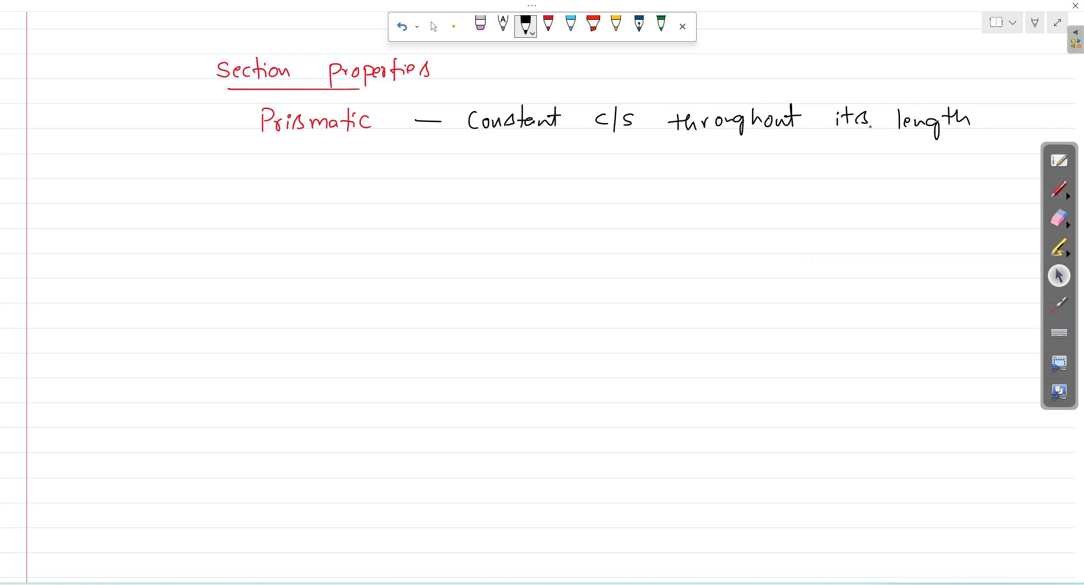
- Write the example "RCC column 300 x 500" in black ink below the prismatic definition
drag(481, 139, 480, 160)
drag(477, 139, 502, 156)
mouse_move(518, 140)
mouse_down()
mouse_move(514, 155)
mouse_move(553, 152)
mouse_up()
drag(569, 145, 562, 151)
mouse_move(572, 132)
mouse_down()
mouse_move(576, 149)
mouse_move(616, 152)
mouse_up()
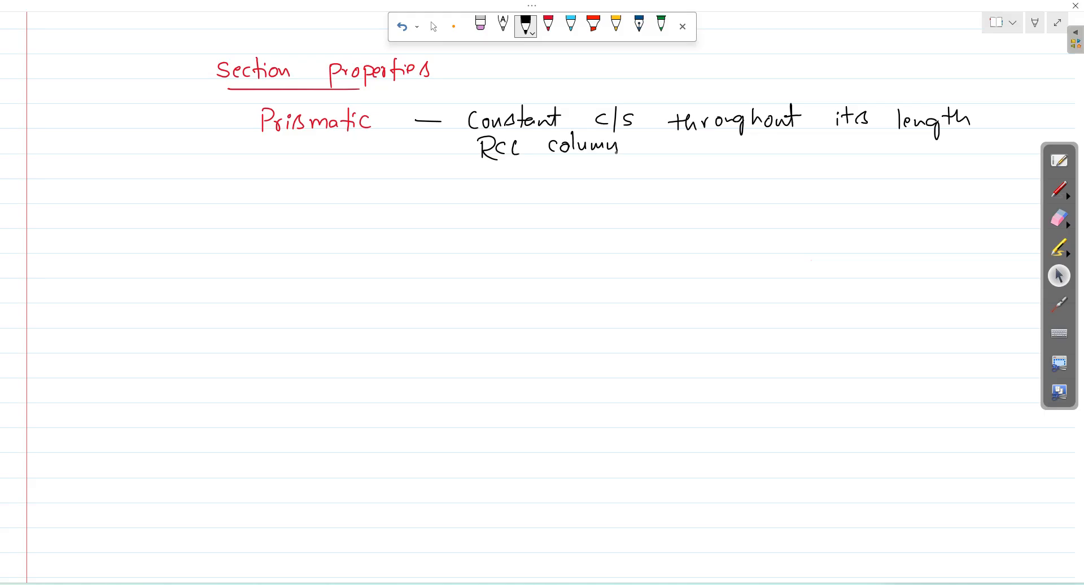
mouse_move(686, 138)
mouse_down()
mouse_move(698, 142)
mouse_move(688, 153)
mouse_move(706, 145)
mouse_up()
drag(718, 145, 717, 144)
mouse_move(727, 143)
mouse_down()
mouse_move(738, 150)
mouse_move(728, 153)
mouse_move(750, 152)
mouse_up()
drag(775, 141, 788, 142)
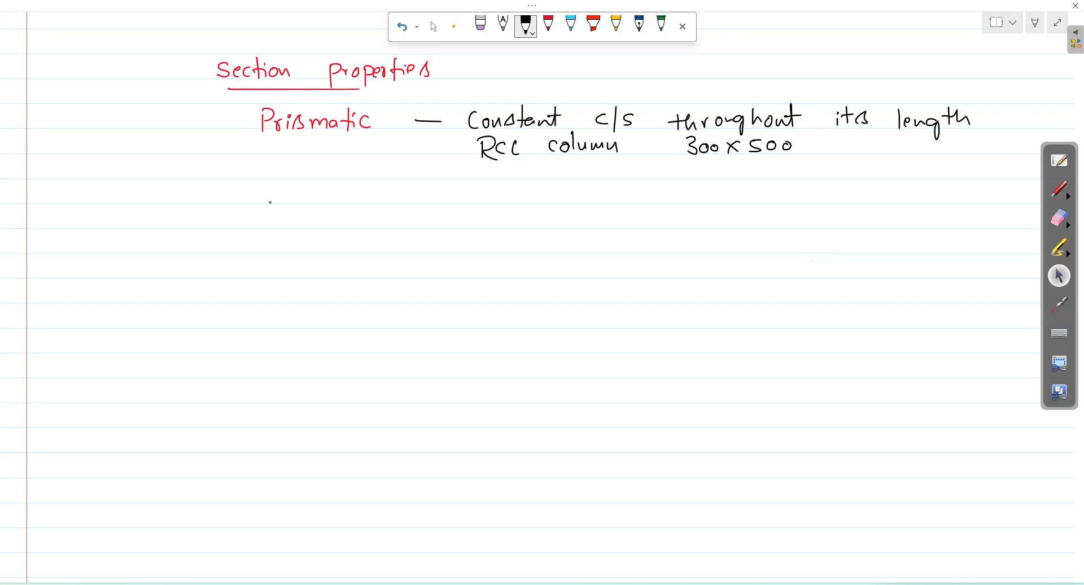
- List the shapes "Circle", "Rectangle", "Tee" and "Trapezoidal" on separate lines in black ink below the prismatic notes
mouse_move(277, 190)
mouse_down()
mouse_move(326, 201)
mouse_move(265, 229)
mouse_move(290, 225)
mouse_up()
mouse_move(292, 221)
mouse_down()
mouse_move(335, 223)
mouse_move(344, 236)
mouse_move(359, 226)
mouse_up()
drag(360, 224, 384, 224)
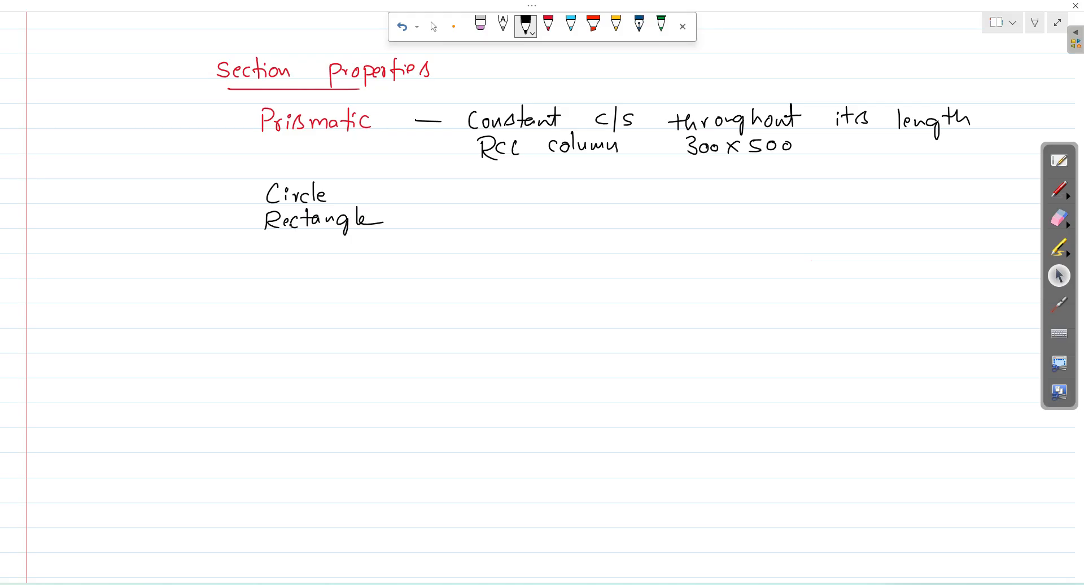
mouse_move(276, 240)
mouse_down()
mouse_move(277, 253)
mouse_move(291, 236)
mouse_up()
mouse_move(286, 247)
mouse_down()
mouse_move(308, 251)
mouse_move(277, 272)
mouse_up()
mouse_move(269, 261)
mouse_down()
mouse_move(289, 258)
mouse_move(311, 283)
mouse_up()
drag(311, 265, 329, 277)
drag(346, 268, 346, 267)
click(355, 261)
mouse_move(355, 266)
mouse_down()
mouse_move(355, 276)
mouse_move(387, 276)
mouse_up()
drag(392, 252, 397, 276)
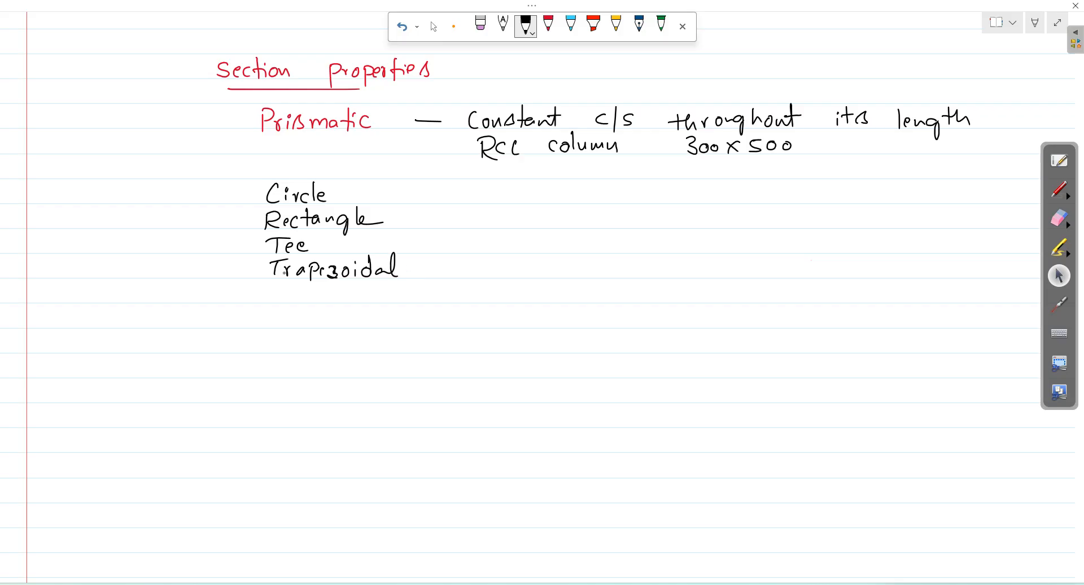
- Continue the shape list with "General", "Tapered I", "Tube" and "Assign Profile" in black ink
mouse_move(284, 285)
mouse_down()
mouse_move(275, 294)
mouse_move(286, 309)
mouse_move(342, 293)
mouse_up()
drag(341, 293, 355, 301)
mouse_move(293, 323)
mouse_down()
mouse_move(355, 321)
mouse_move(354, 305)
mouse_move(378, 325)
mouse_move(385, 308)
mouse_up()
drag(374, 324, 386, 324)
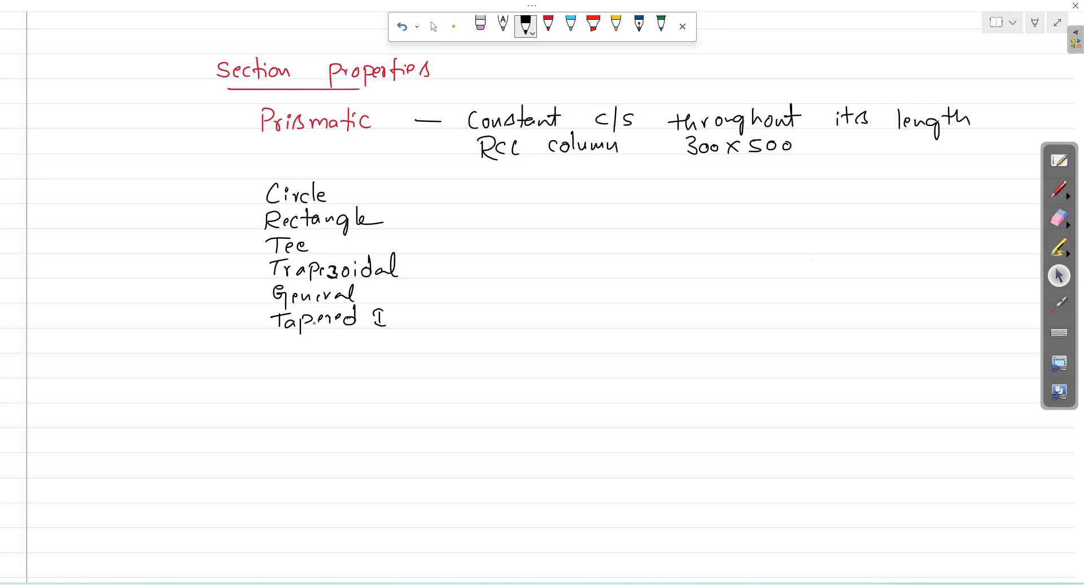
drag(371, 338, 371, 354)
drag(361, 340, 415, 350)
drag(284, 375, 304, 366)
mouse_move(298, 374)
mouse_down()
mouse_move(405, 373)
mouse_move(416, 389)
mouse_up()
drag(413, 375, 458, 368)
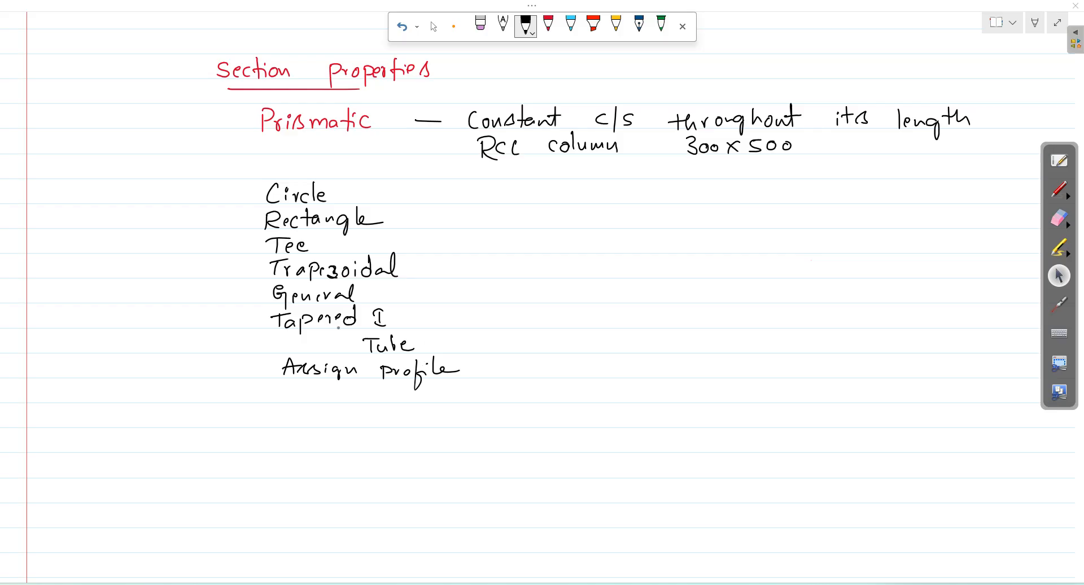
- Draw a black arrow from "Circle" and write "circular columns — piles — circular shafts" beside it in light blue ink
mouse_move(373, 193)
mouse_down()
mouse_move(429, 193)
mouse_move(421, 198)
mouse_up()
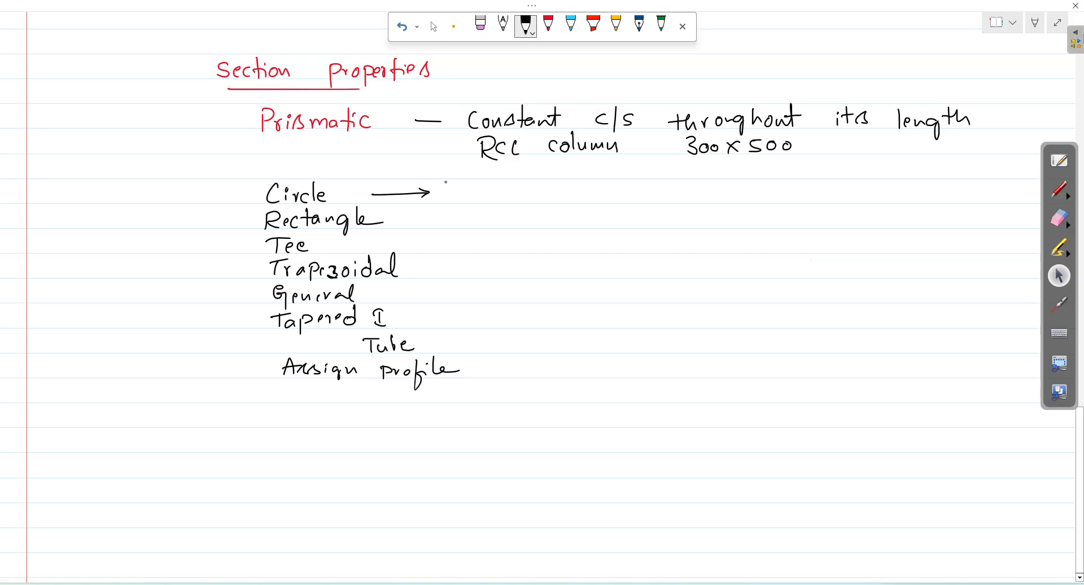
click(574, 35)
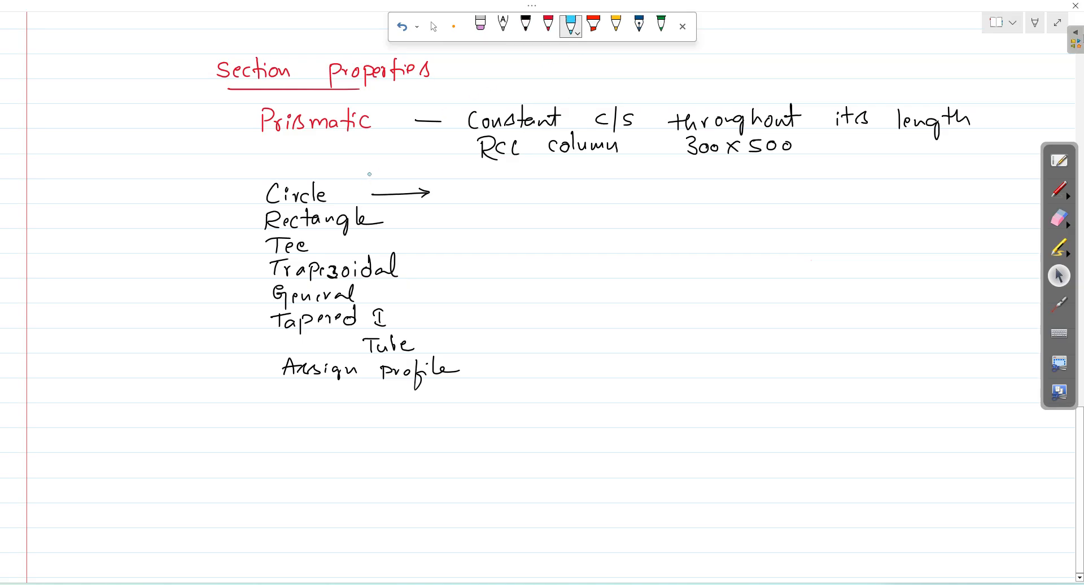
mouse_move(470, 190)
mouse_down()
mouse_move(474, 201)
mouse_move(537, 200)
mouse_up()
drag(539, 201, 807, 192)
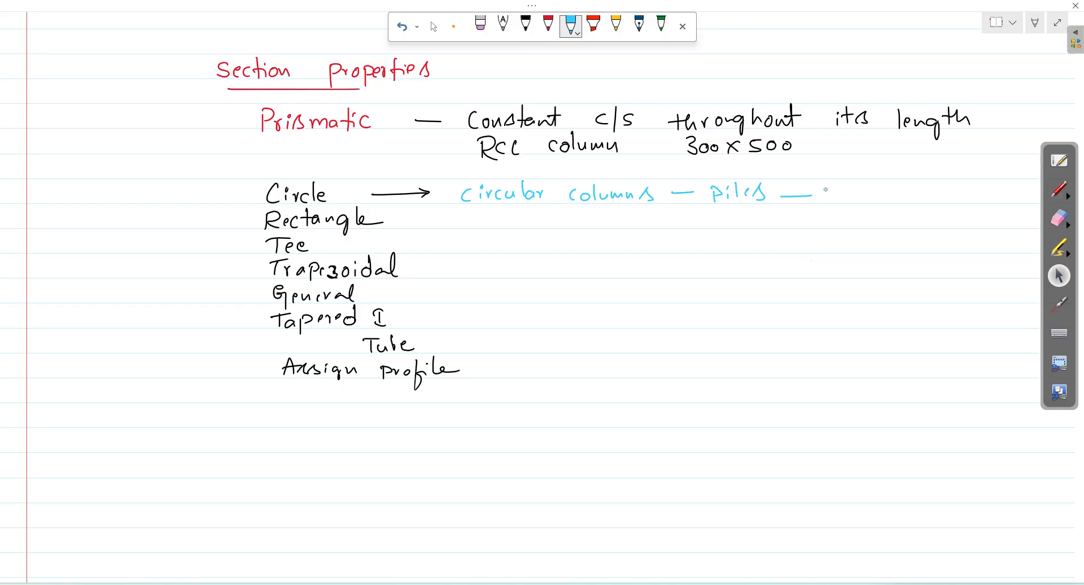
mouse_move(832, 190)
mouse_down()
mouse_move(827, 199)
mouse_move(837, 200)
mouse_move(982, 182)
mouse_up()
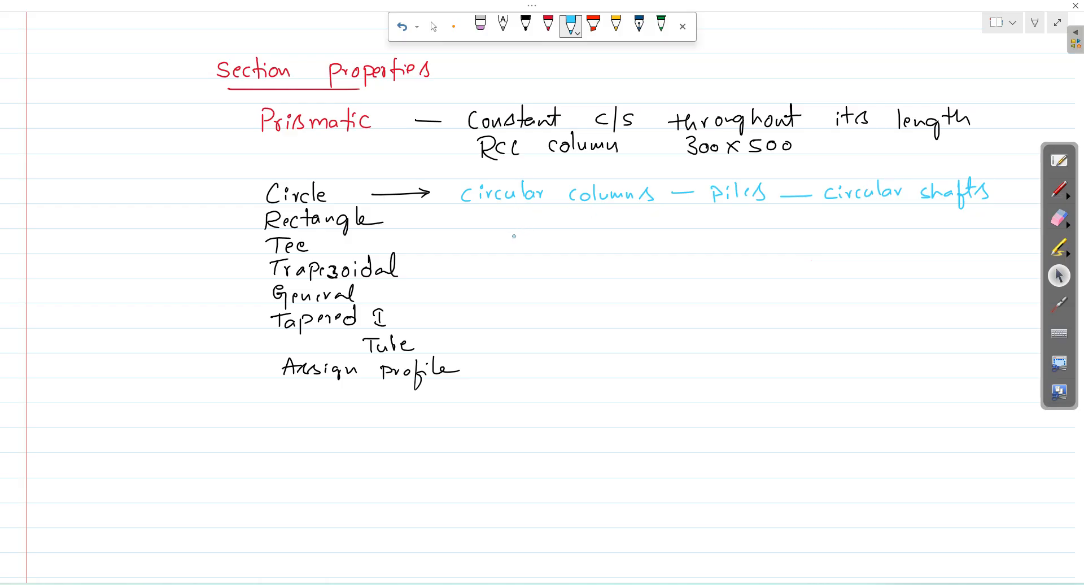
- Write "(diameter)" in light blue ink below the circular section uses
drag(643, 214, 645, 227)
drag(651, 218, 714, 226)
drag(708, 219, 727, 225)
mouse_move(729, 226)
mouse_down()
mouse_move(735, 217)
mouse_move(744, 231)
mouse_up()
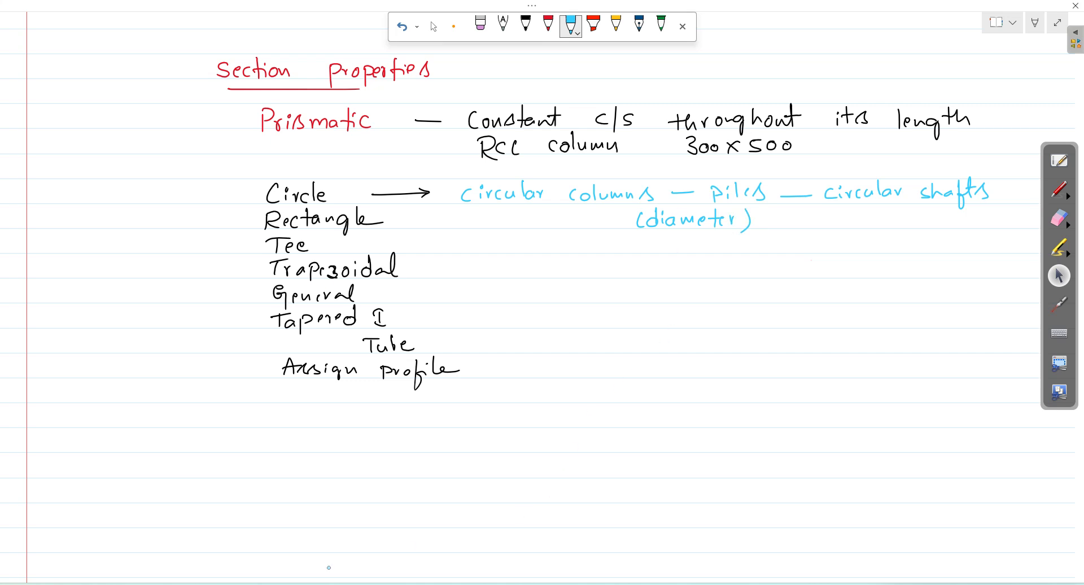
- Switch to STAAD.Pro, set the Circle prismatic section's material to STEEL, and return to the lined notebook
click(277, 584)
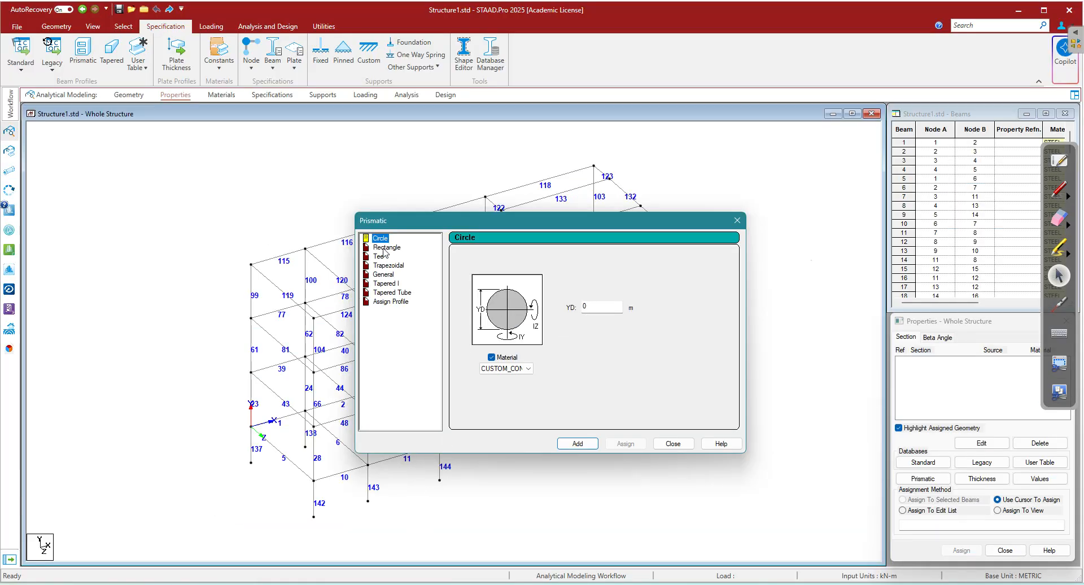
click(594, 308)
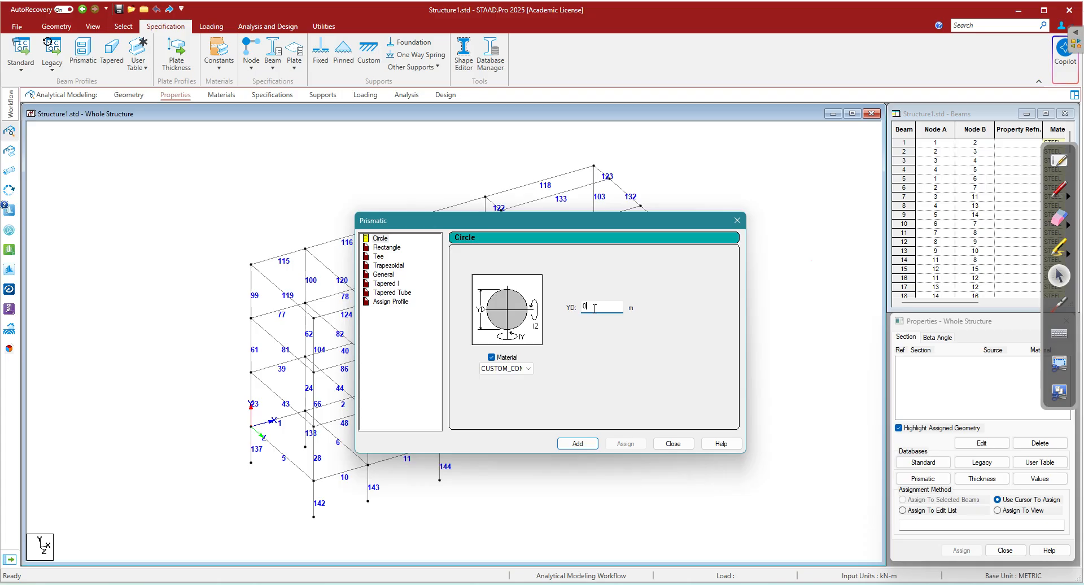
click(523, 369)
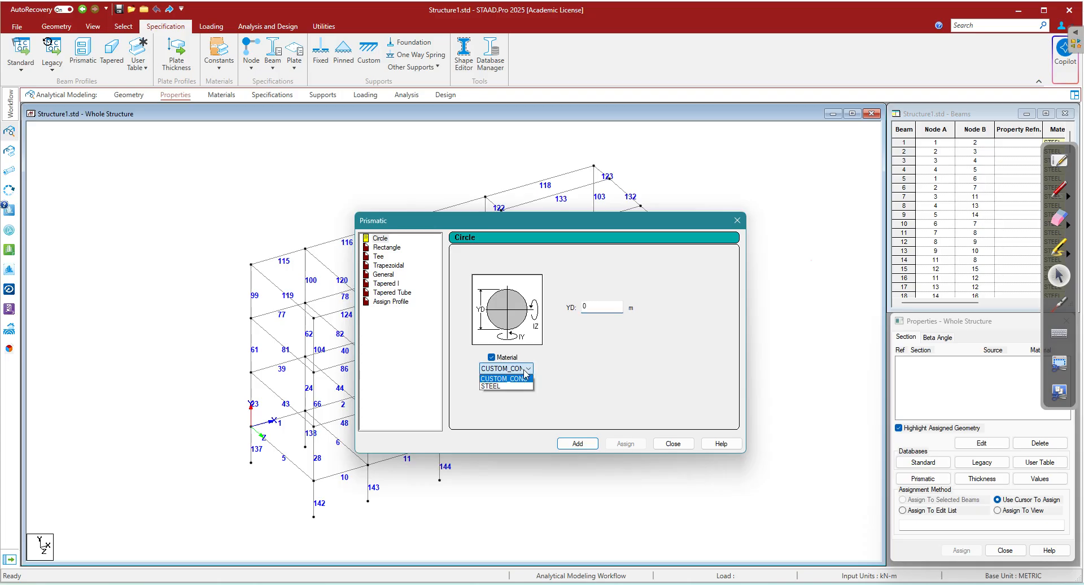
click(518, 386)
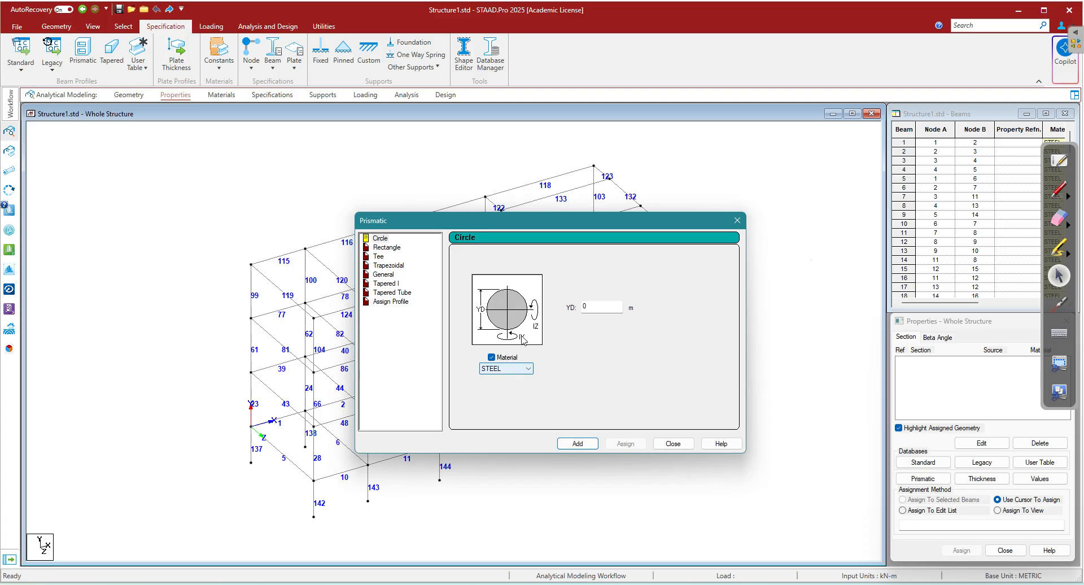
click(596, 310)
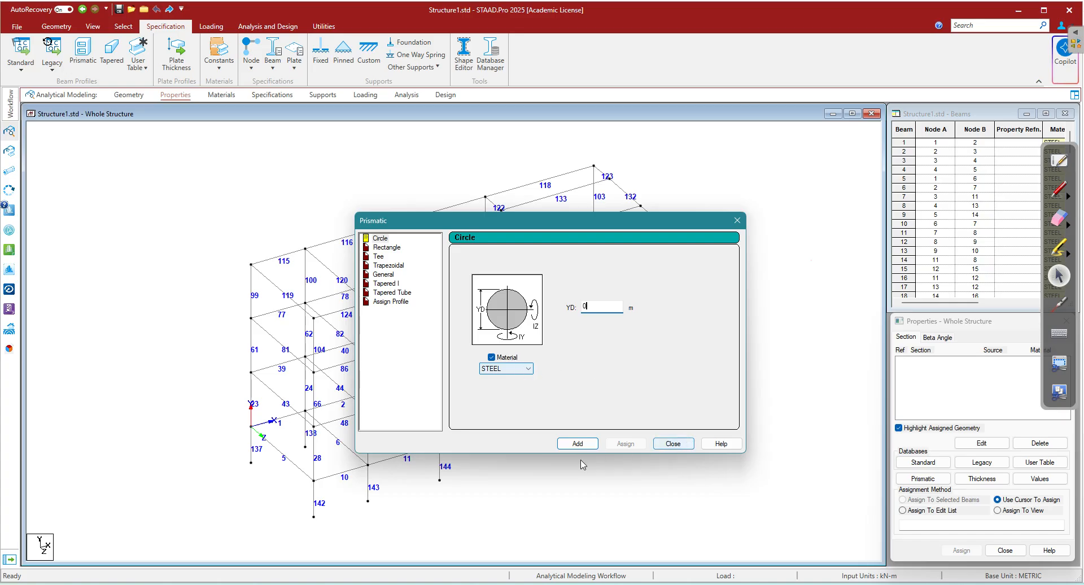
key(alt+Tab)
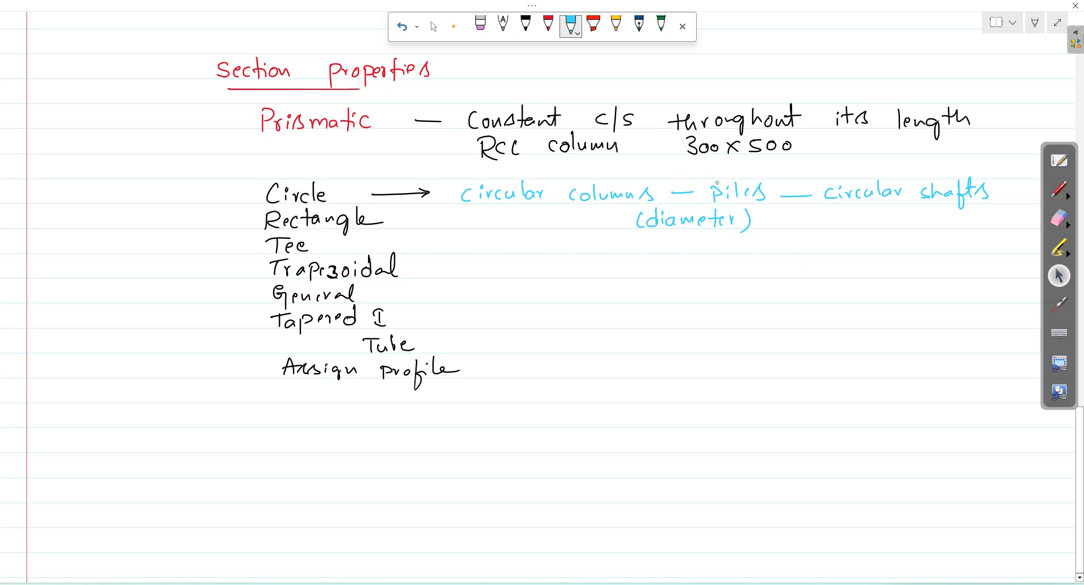
mouse_move(397, 222)
mouse_down()
mouse_move(441, 221)
mouse_move(429, 228)
mouse_up()
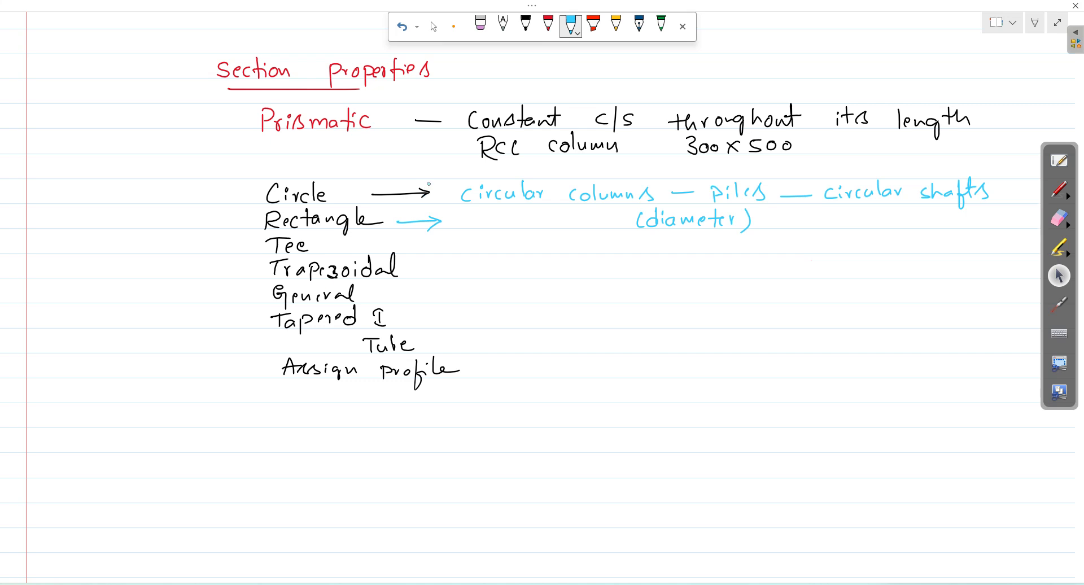
click(411, 31)
click(411, 33)
- Draw a red arrow from "Rectangle" and write "RCC Beams" and "RCC columns" beside it in red ink
click(547, 25)
mouse_move(409, 222)
mouse_down()
mouse_move(453, 222)
mouse_move(442, 227)
mouse_up()
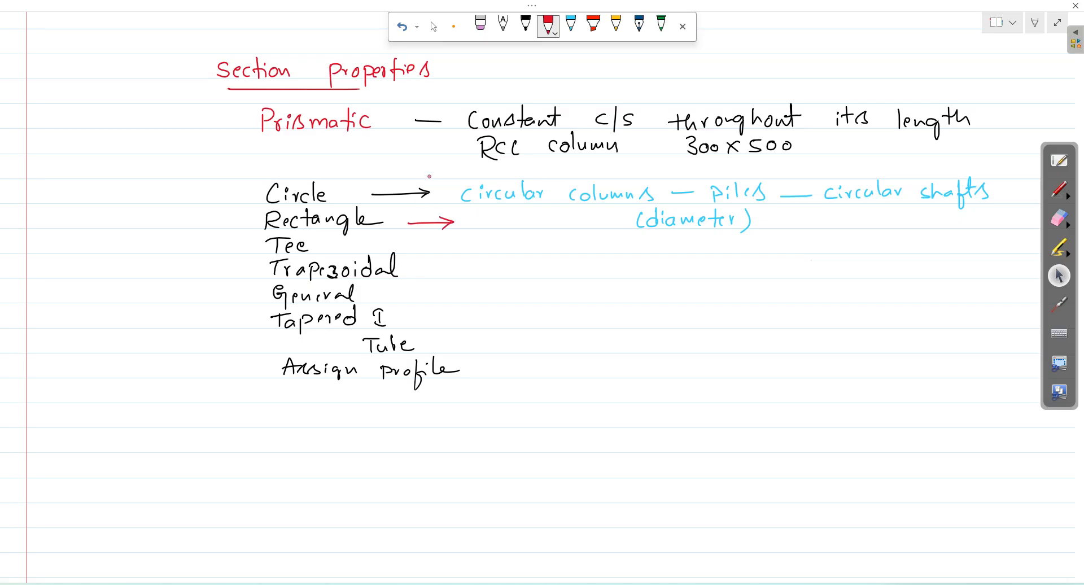
drag(483, 223, 499, 228)
mouse_move(509, 219)
mouse_down()
mouse_move(508, 229)
mouse_move(556, 225)
mouse_up()
drag(564, 220, 585, 227)
mouse_move(587, 225)
mouse_down()
mouse_move(592, 214)
mouse_move(590, 228)
mouse_up()
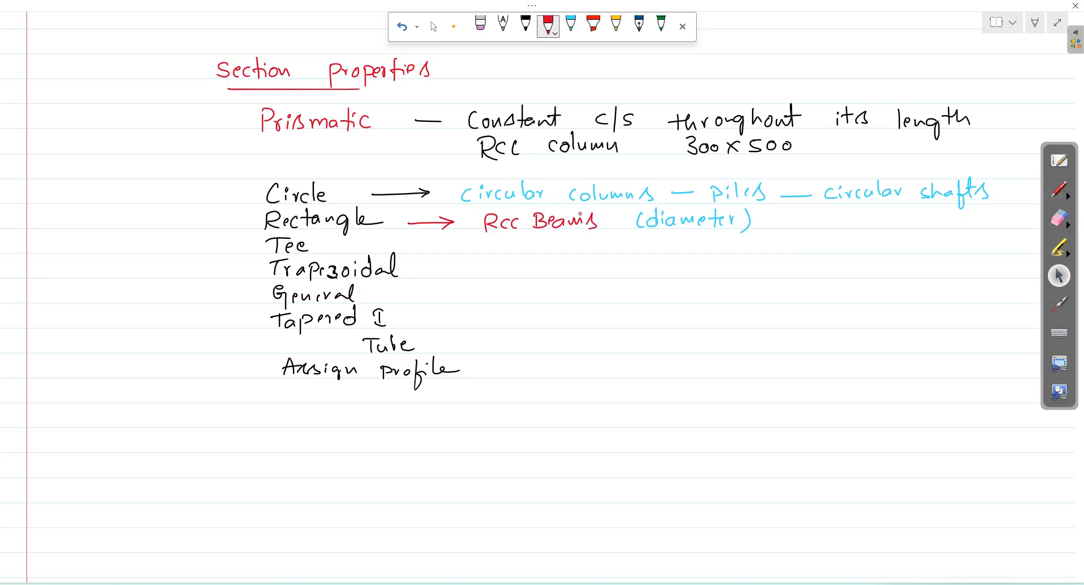
mouse_move(489, 236)
mouse_down()
mouse_move(489, 249)
mouse_move(513, 251)
mouse_up()
mouse_move(521, 241)
mouse_down()
mouse_move(522, 251)
mouse_move(553, 253)
mouse_up()
drag(555, 252, 624, 253)
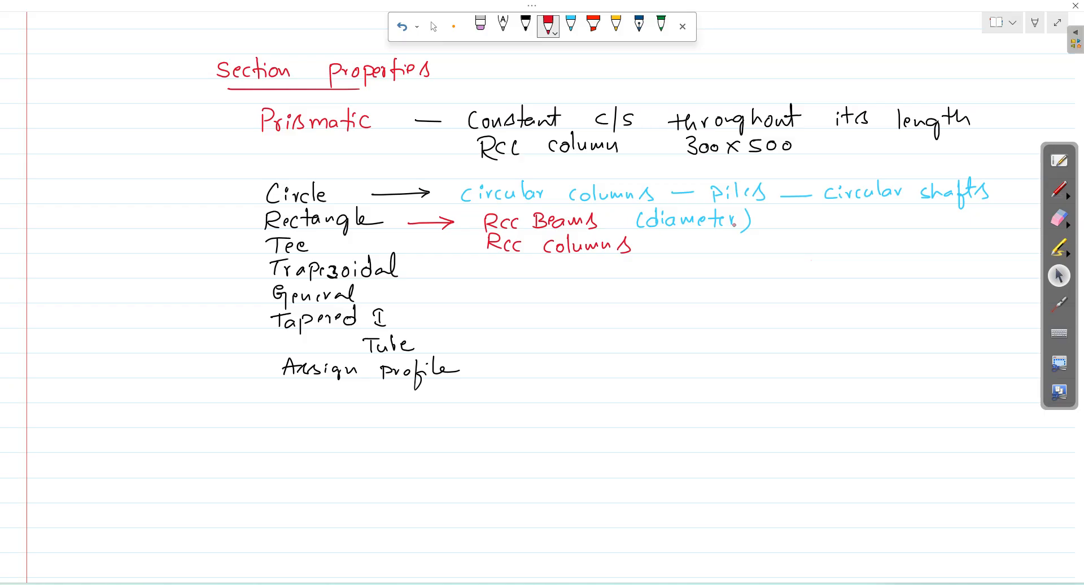
- Draw a red brace after the RCC beam and column notes and write "Depth (YD)" and "Width (ZD)" beside it
mouse_move(763, 215)
mouse_down()
mouse_move(768, 251)
mouse_move(752, 256)
mouse_up()
mouse_move(814, 217)
mouse_down()
mouse_move(817, 230)
mouse_move(841, 235)
mouse_move(859, 225)
mouse_up()
drag(850, 219, 882, 225)
drag(815, 239, 851, 248)
mouse_move(860, 236)
mouse_down()
mouse_move(860, 249)
mouse_move(870, 238)
mouse_up()
drag(870, 233, 882, 251)
mouse_move(908, 211)
mouse_down()
mouse_move(902, 228)
mouse_move(924, 221)
mouse_up()
mouse_move(933, 212)
mouse_down()
mouse_move(923, 228)
mouse_move(937, 226)
mouse_up()
mouse_move(950, 207)
mouse_down()
mouse_move(952, 232)
mouse_move(895, 257)
mouse_move(937, 252)
mouse_up()
drag(948, 230, 949, 255)
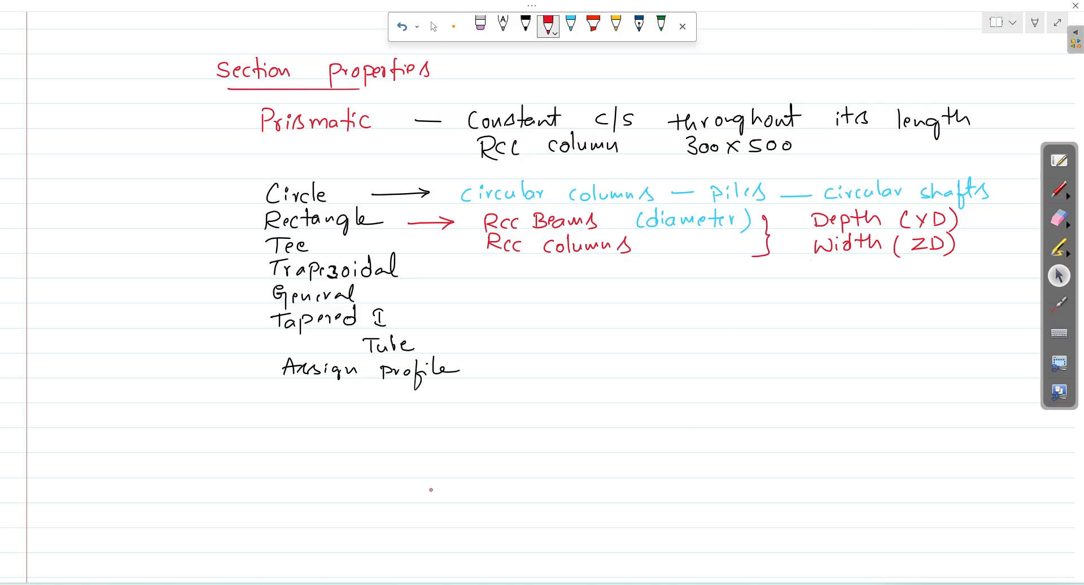
- Switch to STAAD.Pro, show the Rectangle prismatic section, and circle its YD and ZD inputs and diagram labels in blue ink
click(277, 584)
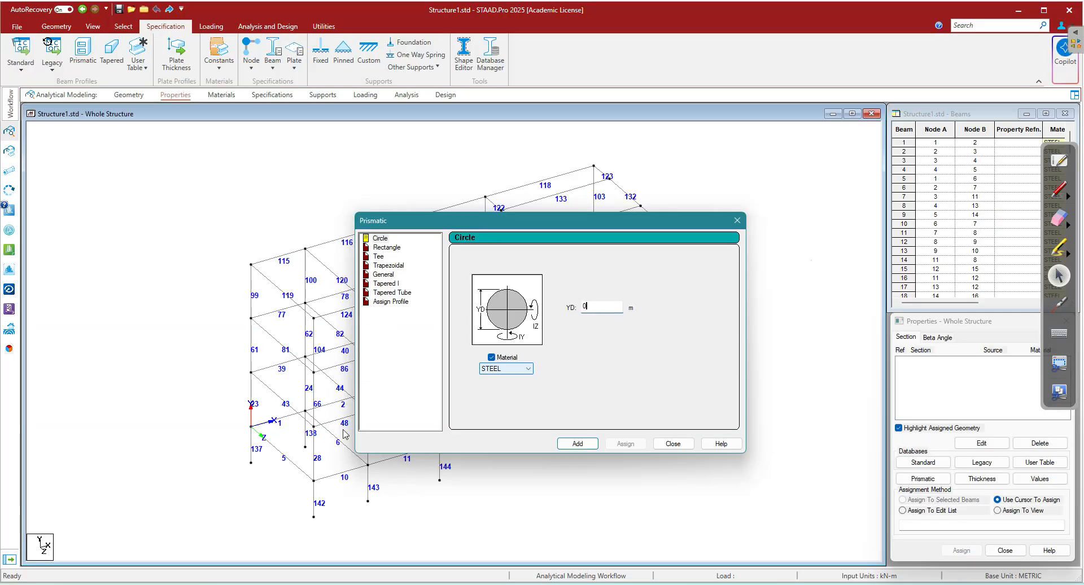
click(385, 249)
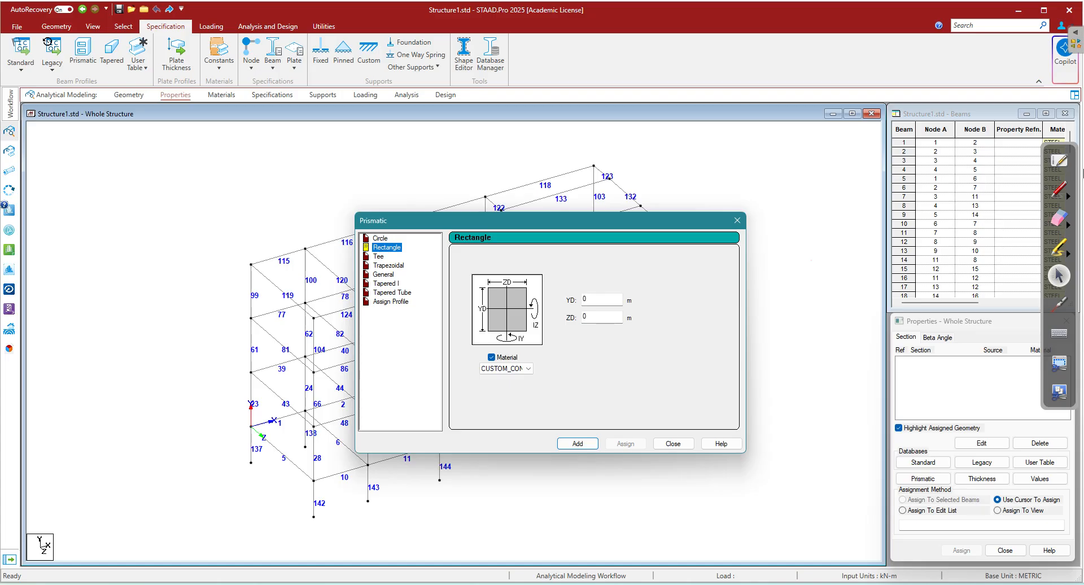
click(1058, 190)
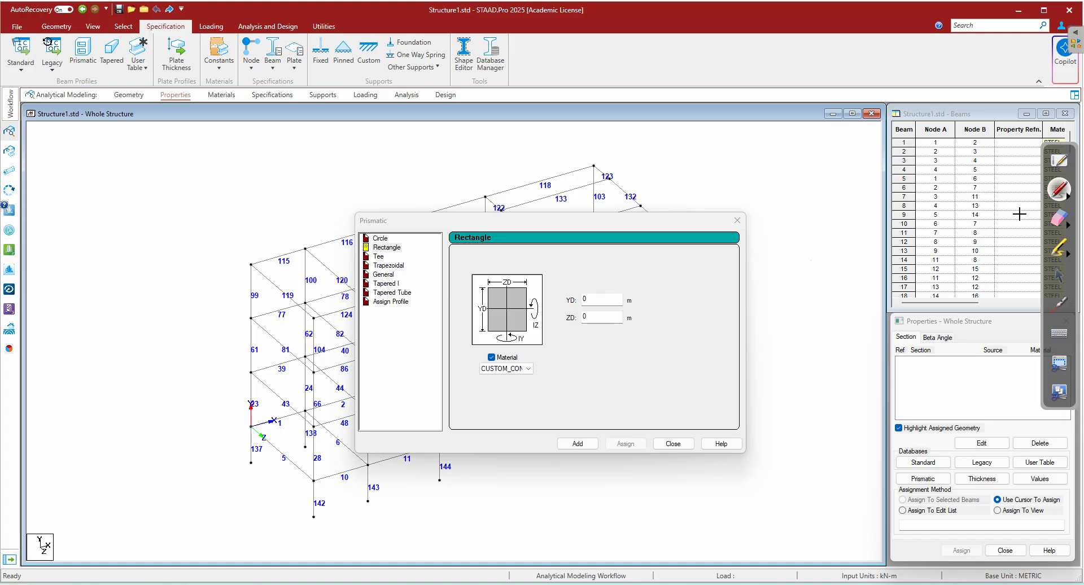
drag(605, 283, 585, 288)
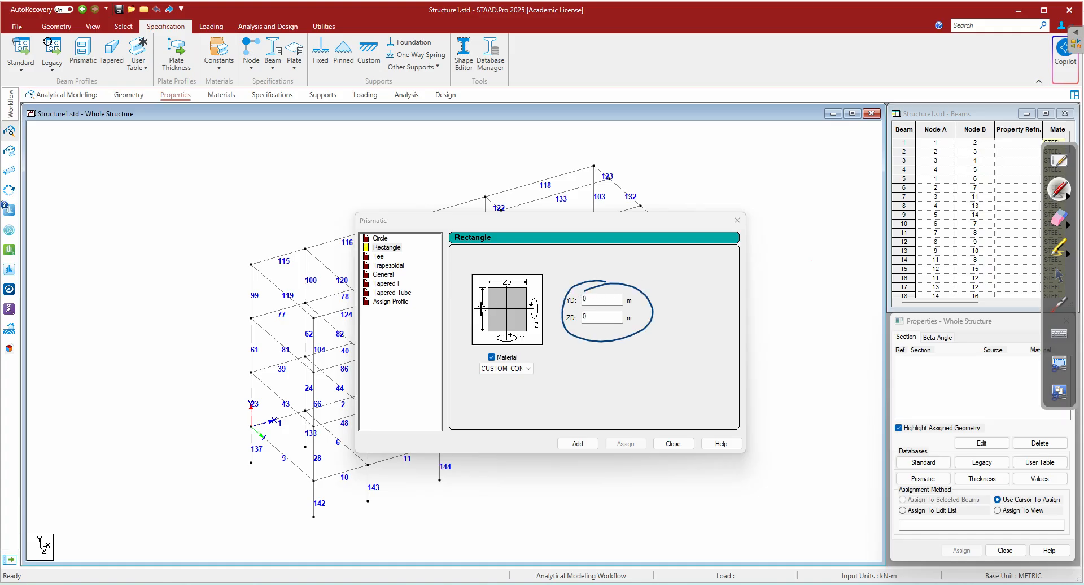
mouse_move(478, 307)
mouse_down()
mouse_move(500, 285)
mouse_move(517, 287)
mouse_move(504, 276)
mouse_up()
- Erase the ink circles from the Rectangle section and return to the lined notebook
click(1056, 221)
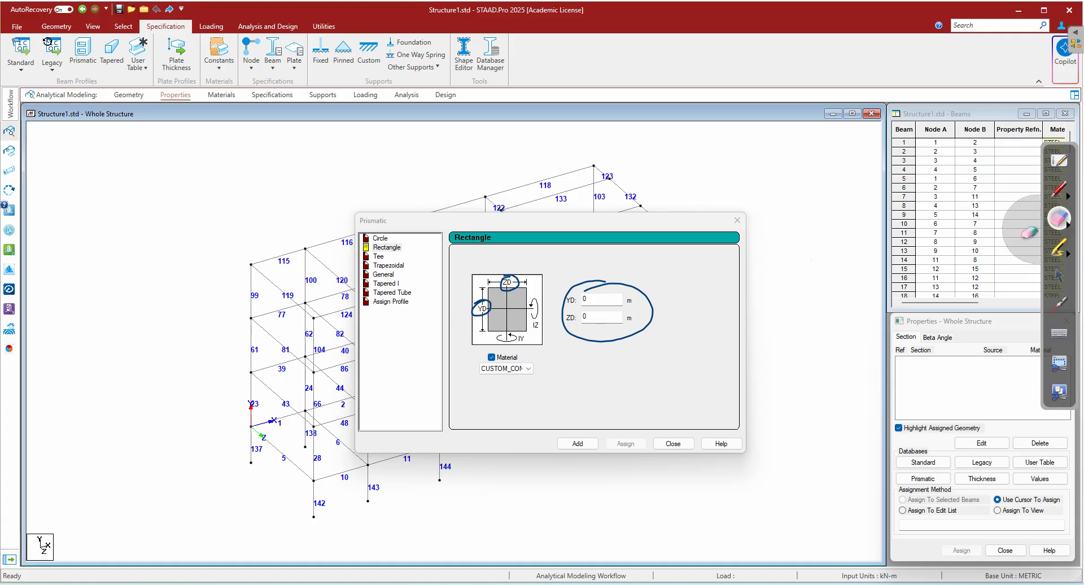
mouse_move(511, 280)
mouse_down()
mouse_move(658, 284)
mouse_move(504, 333)
mouse_up()
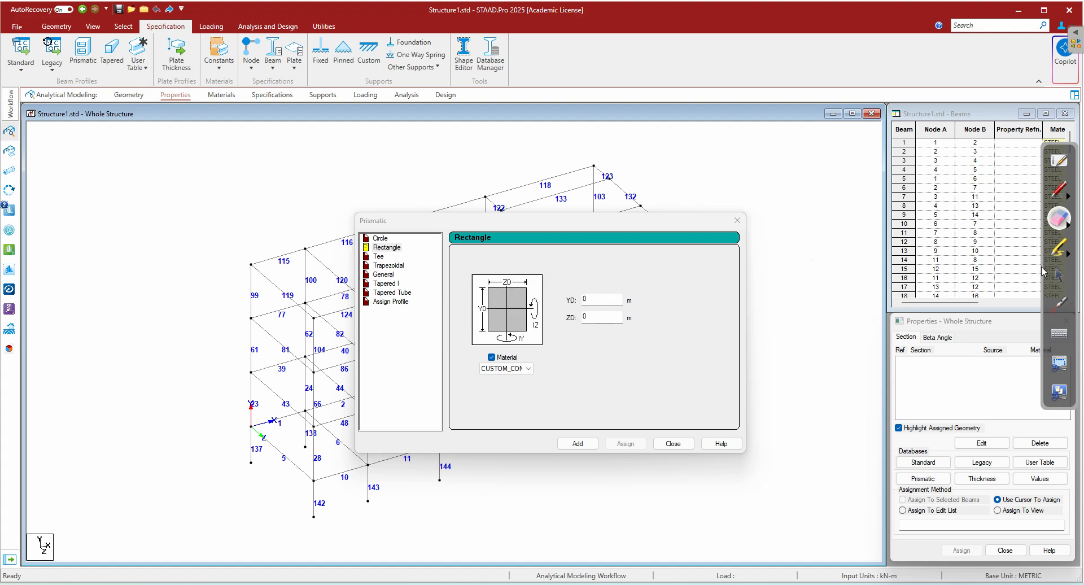
click(1059, 277)
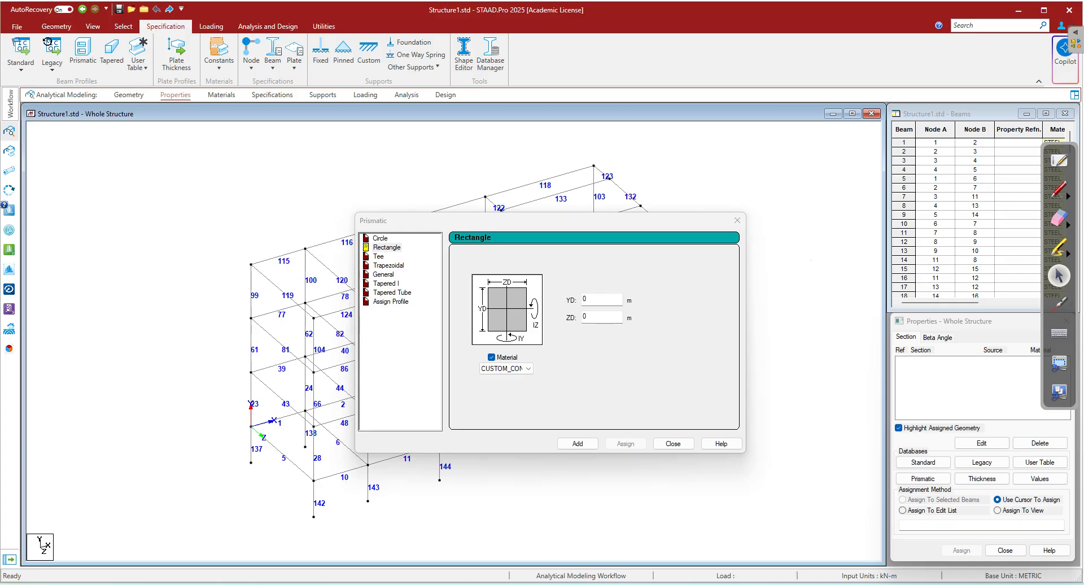
click(285, 538)
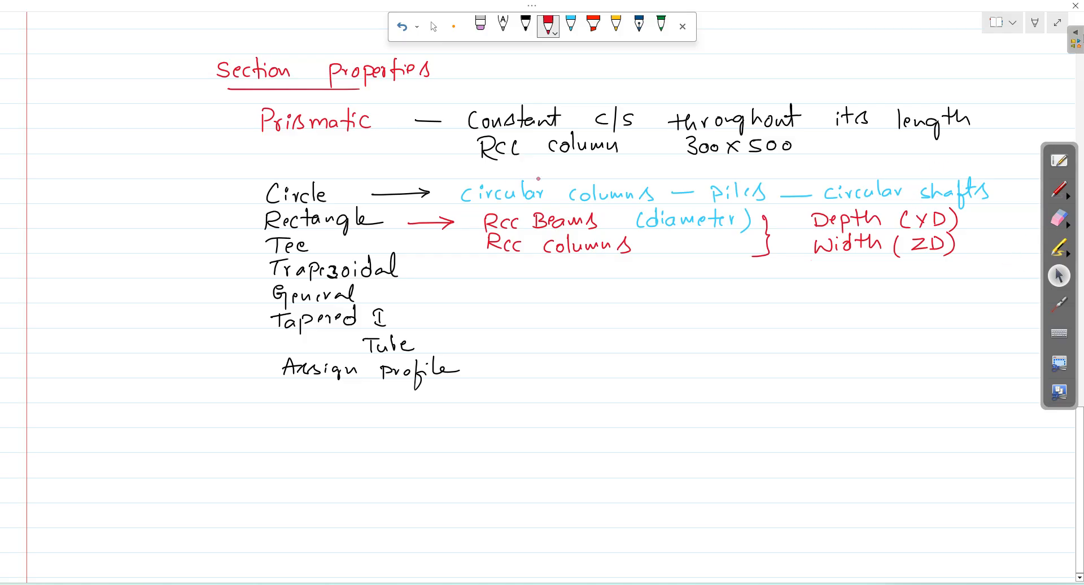
- Draw red arrows on both sides of "Tee" and write "T-Beams" and "Flanged Beams" to its left in red ink
mouse_move(357, 245)
mouse_down()
mouse_move(405, 243)
mouse_move(396, 248)
mouse_up()
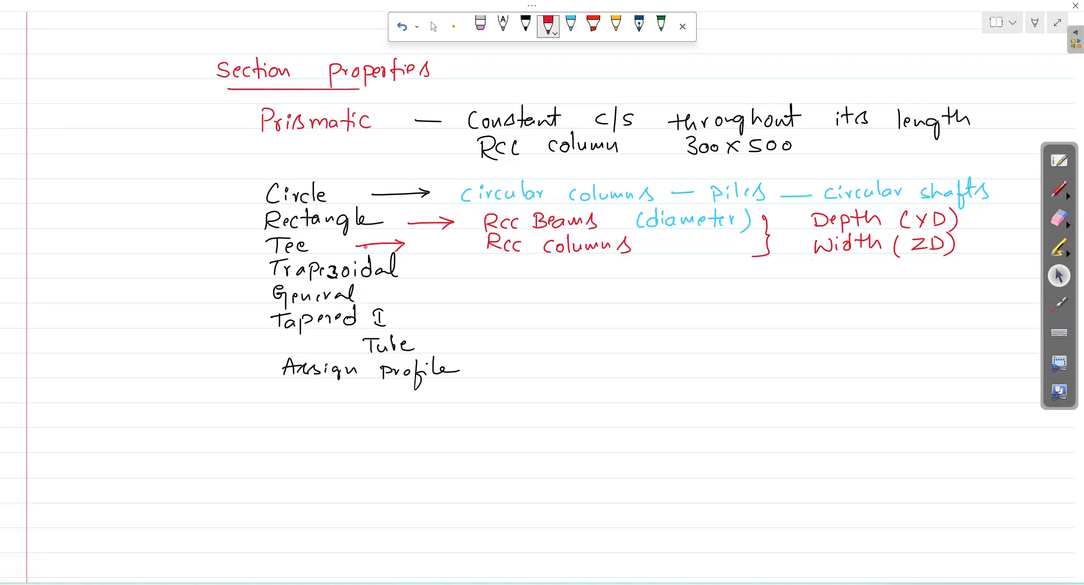
mouse_move(241, 242)
mouse_down()
mouse_move(180, 271)
mouse_move(194, 272)
mouse_up()
mouse_move(61, 294)
mouse_down()
mouse_move(57, 307)
mouse_move(69, 290)
mouse_up()
drag(66, 298, 132, 287)
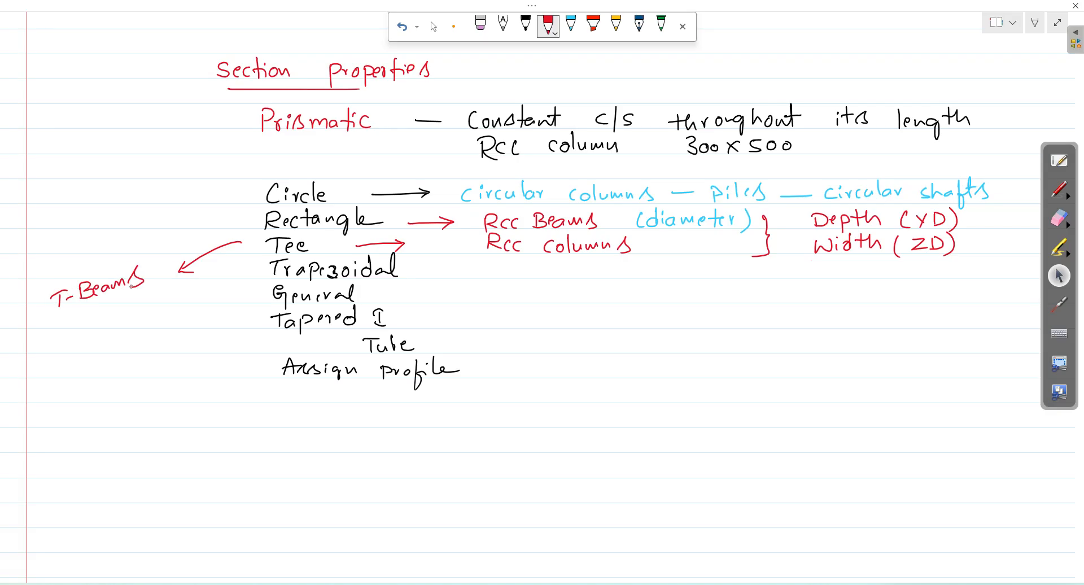
mouse_move(64, 317)
mouse_down()
mouse_move(63, 333)
mouse_move(77, 315)
mouse_up()
drag(66, 324, 76, 322)
mouse_move(92, 313)
mouse_down()
mouse_move(136, 302)
mouse_move(142, 290)
mouse_move(176, 298)
mouse_move(206, 276)
mouse_move(215, 289)
mouse_up()
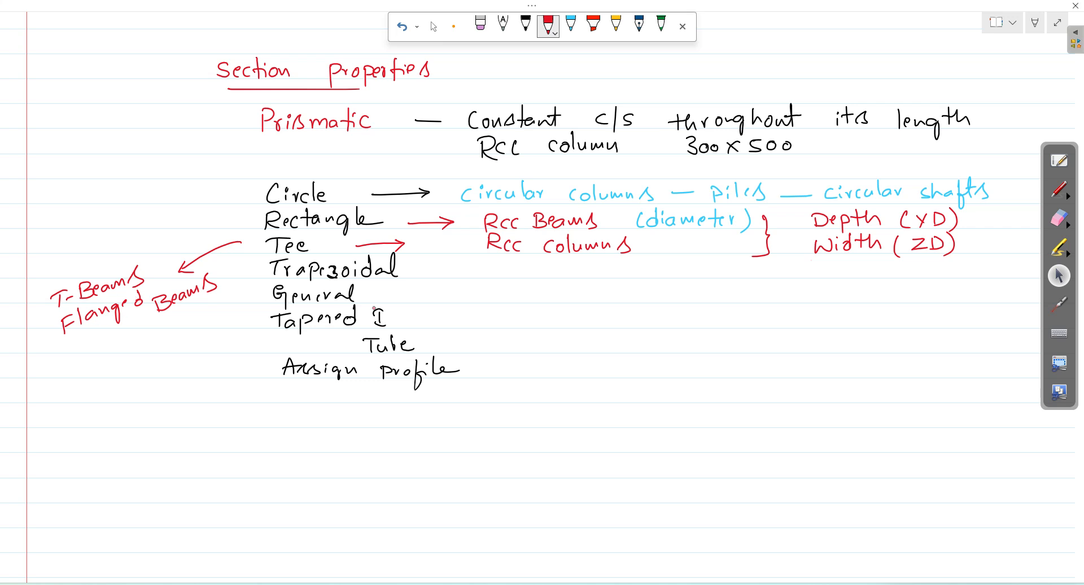
- Draw a red arrow from "Trapezoidal" and write "Retaining wall stems" and "Variable depth beams" beside it
drag(418, 271, 515, 281)
drag(503, 272, 507, 287)
mouse_move(552, 285)
mouse_down()
mouse_move(549, 300)
mouse_move(619, 283)
mouse_move(641, 311)
mouse_move(712, 282)
mouse_move(756, 299)
mouse_move(804, 287)
mouse_move(823, 295)
mouse_up()
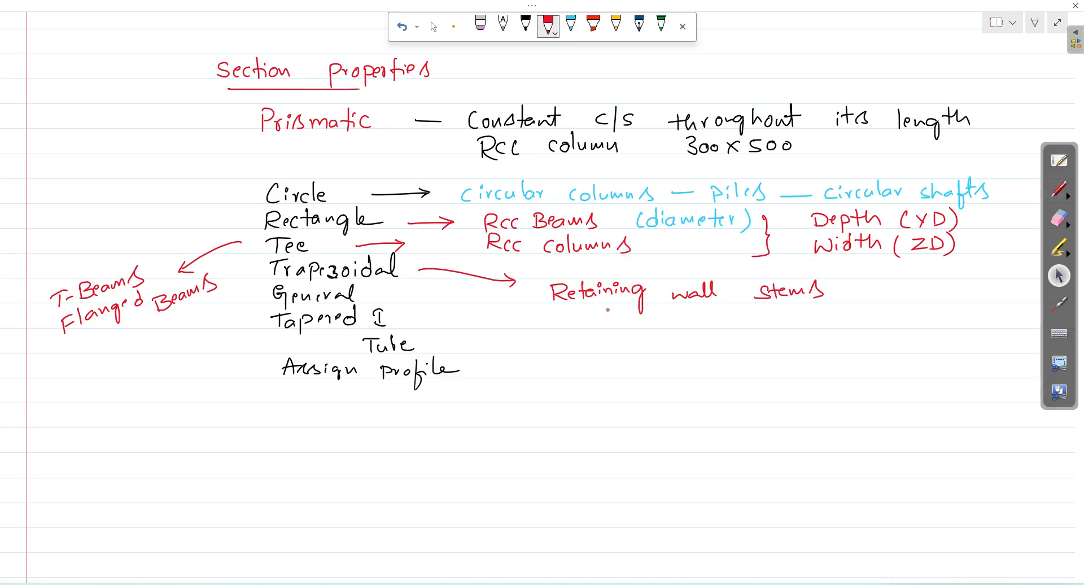
mouse_move(577, 315)
mouse_down()
mouse_move(626, 322)
mouse_move(641, 310)
mouse_move(699, 324)
mouse_move(827, 310)
mouse_move(831, 325)
mouse_up()
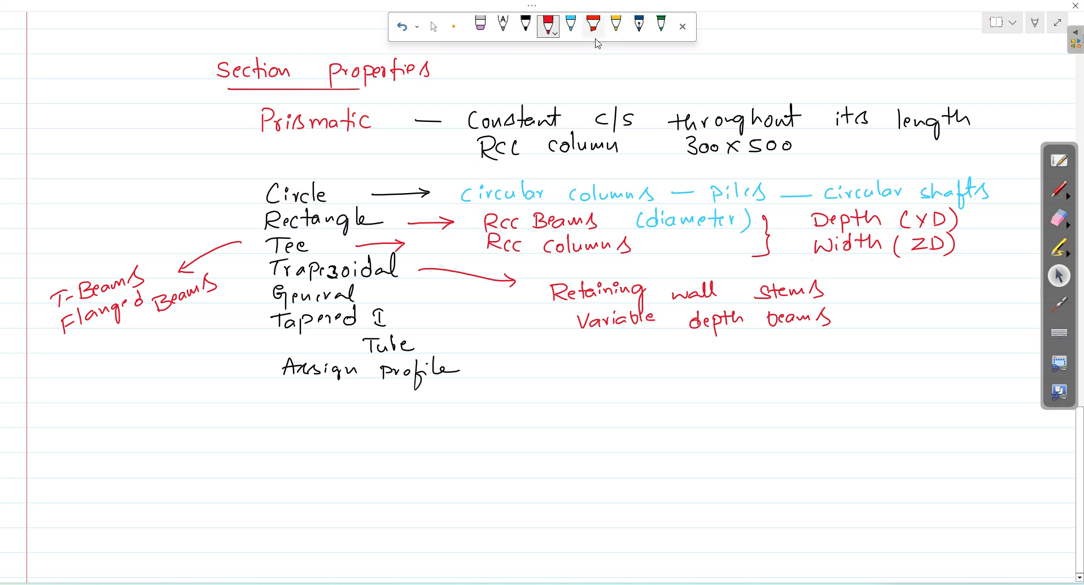
- Circle "General" in green and draw a black arrow from it to the handwritten note "Custom section properties"
click(662, 25)
mouse_move(342, 279)
mouse_down()
mouse_move(315, 278)
mouse_move(322, 311)
mouse_move(326, 278)
mouse_up()
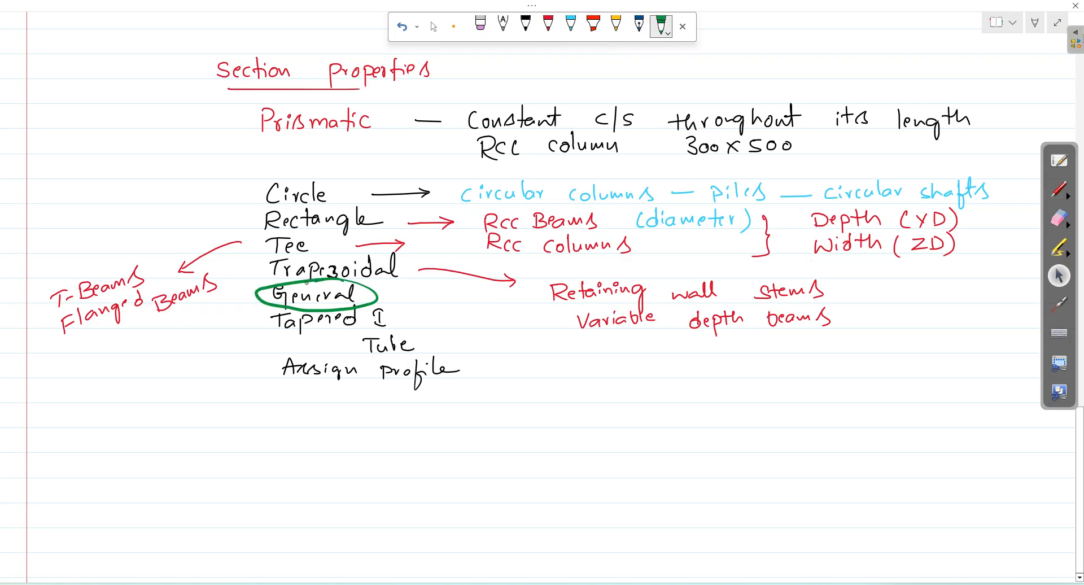
click(525, 25)
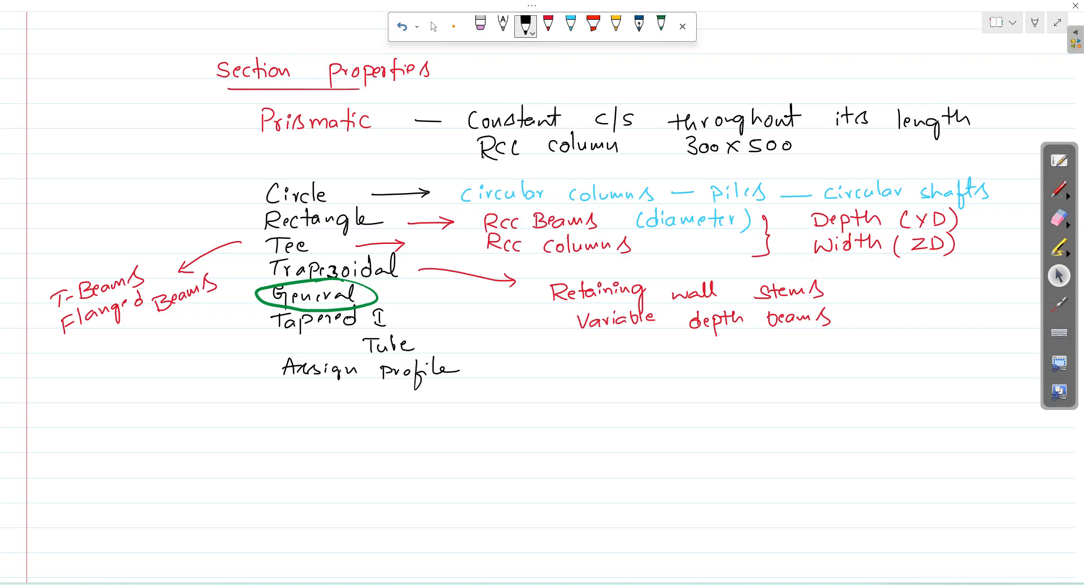
drag(381, 296, 506, 344)
mouse_move(545, 341)
mouse_down()
mouse_move(545, 357)
mouse_move(577, 343)
mouse_up()
drag(583, 343, 655, 351)
drag(665, 333, 672, 350)
mouse_move(672, 339)
mouse_down()
mouse_move(698, 352)
mouse_move(716, 344)
mouse_up()
click(702, 351)
mouse_move(723, 345)
mouse_down()
mouse_move(733, 358)
mouse_move(760, 351)
mouse_up()
drag(756, 344, 776, 349)
mouse_move(778, 349)
mouse_down()
mouse_move(788, 338)
mouse_move(780, 349)
mouse_up()
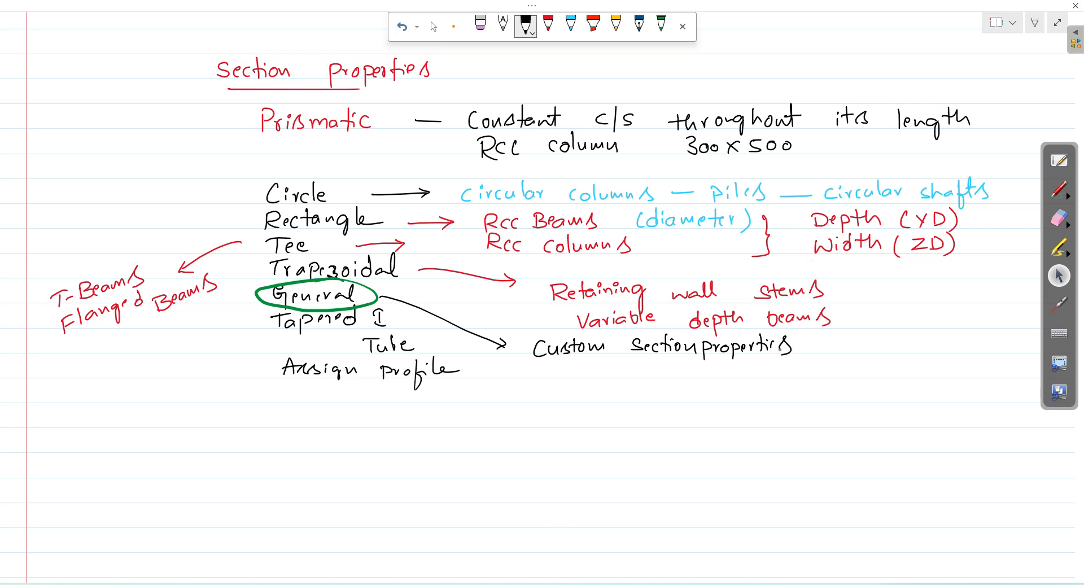
- Switch to STAAD.Pro and show the General prismatic section's inputs
click(1075, 6)
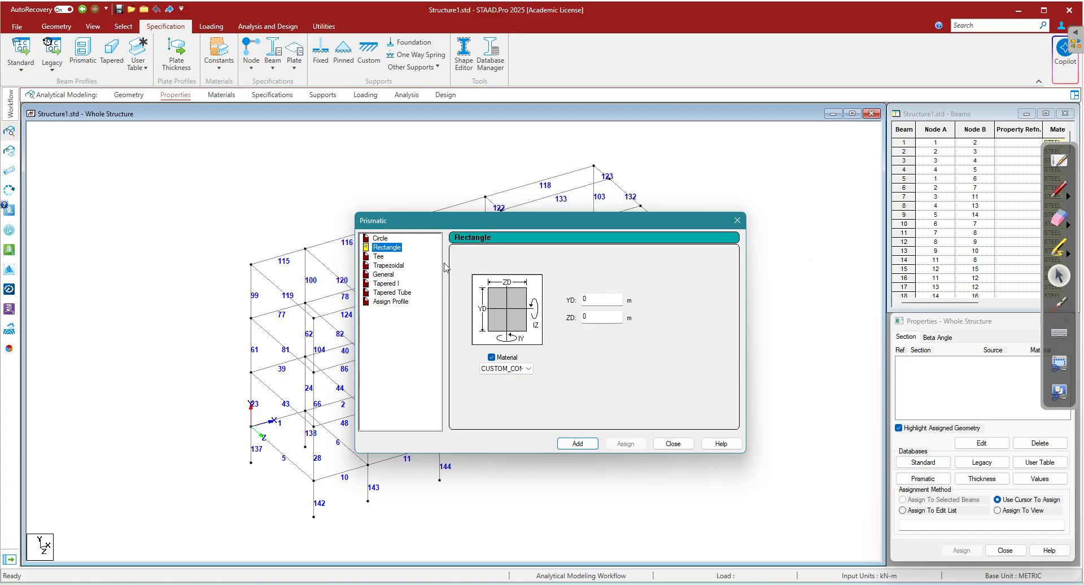
click(384, 275)
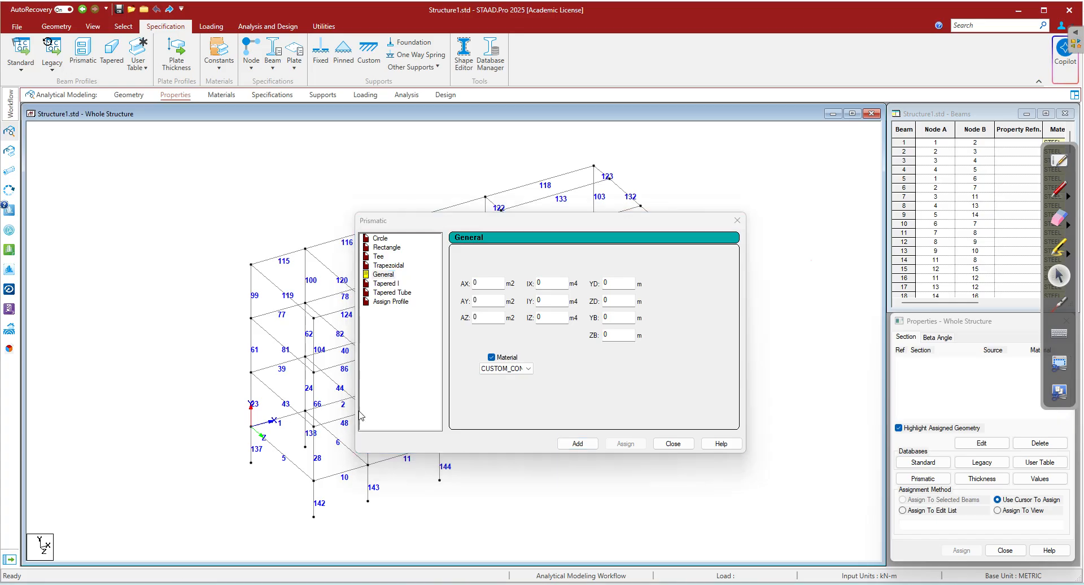
click(387, 275)
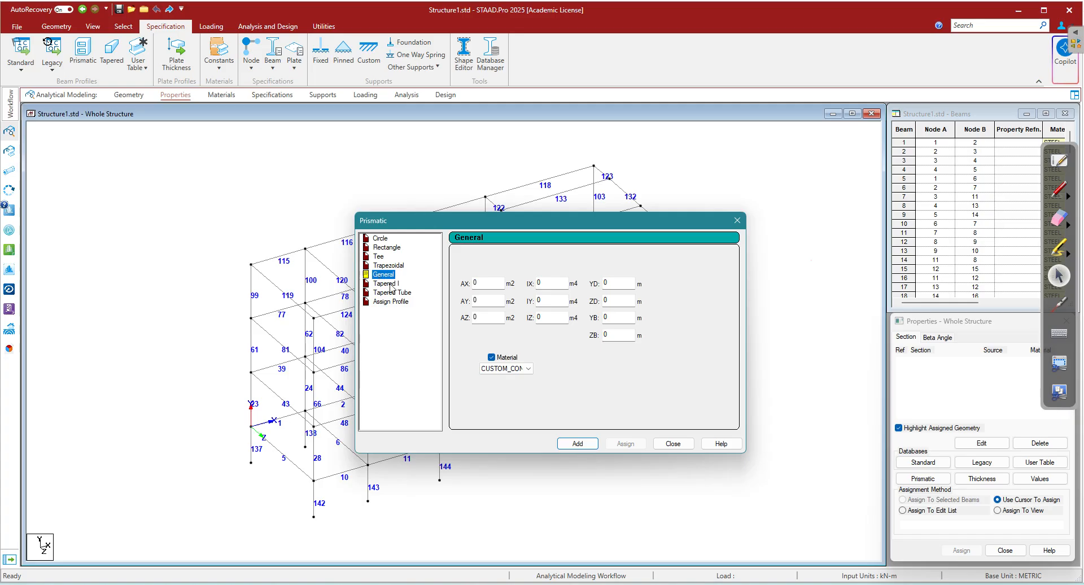
- Show the Tapered I section and sketch a tapered beam elevation with an inner outline in blue ink over the model view
click(386, 284)
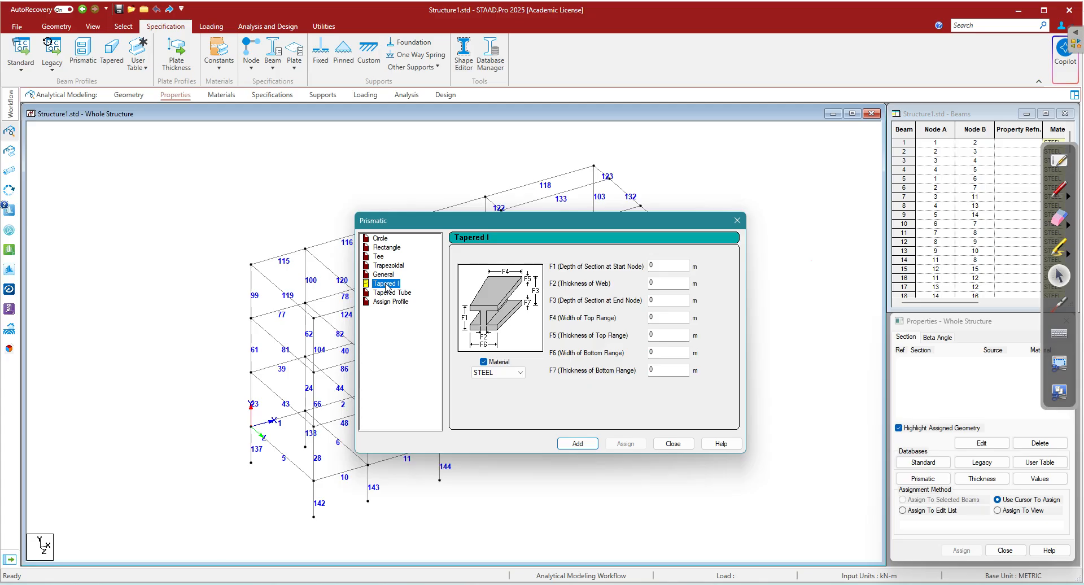
click(1059, 189)
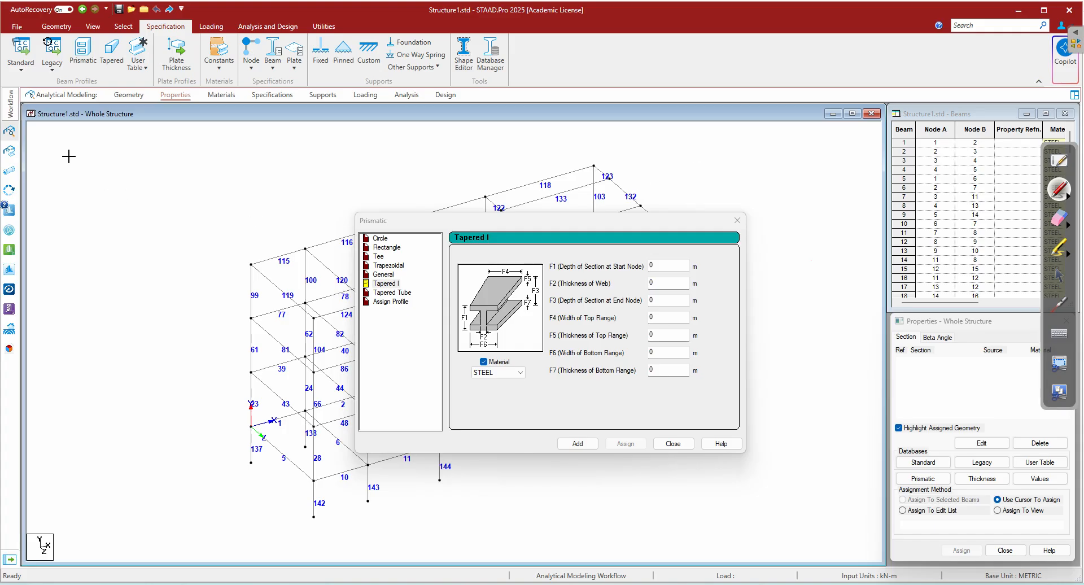
drag(74, 156, 278, 151)
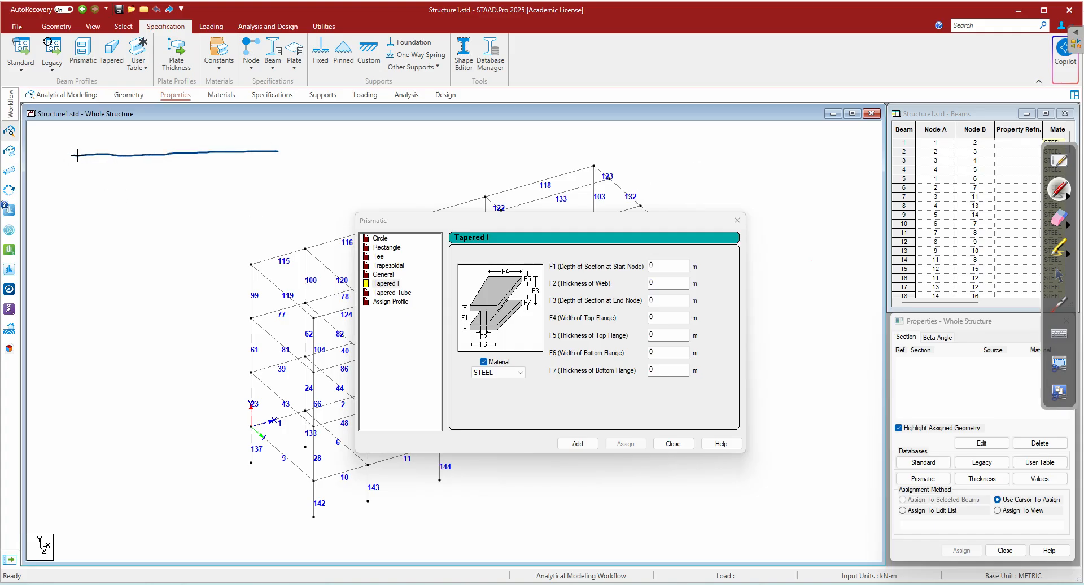
mouse_move(74, 166)
mouse_down()
mouse_move(76, 191)
mouse_move(280, 220)
mouse_up()
drag(278, 152, 280, 221)
mouse_move(83, 163)
mouse_down()
mouse_move(87, 184)
mouse_move(274, 214)
mouse_up()
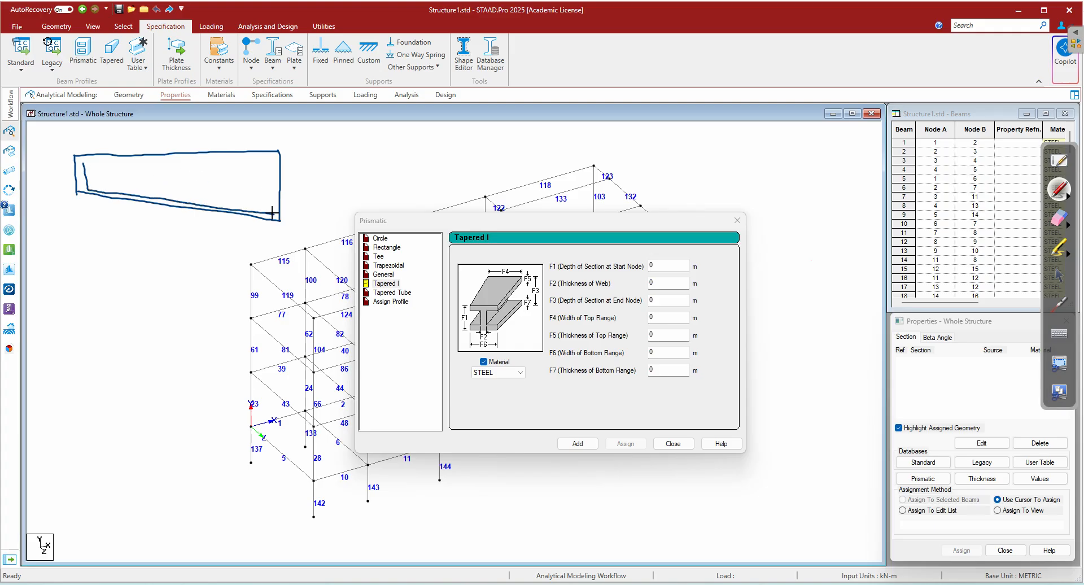
mouse_move(84, 162)
mouse_down()
mouse_move(276, 161)
mouse_move(276, 201)
mouse_up()
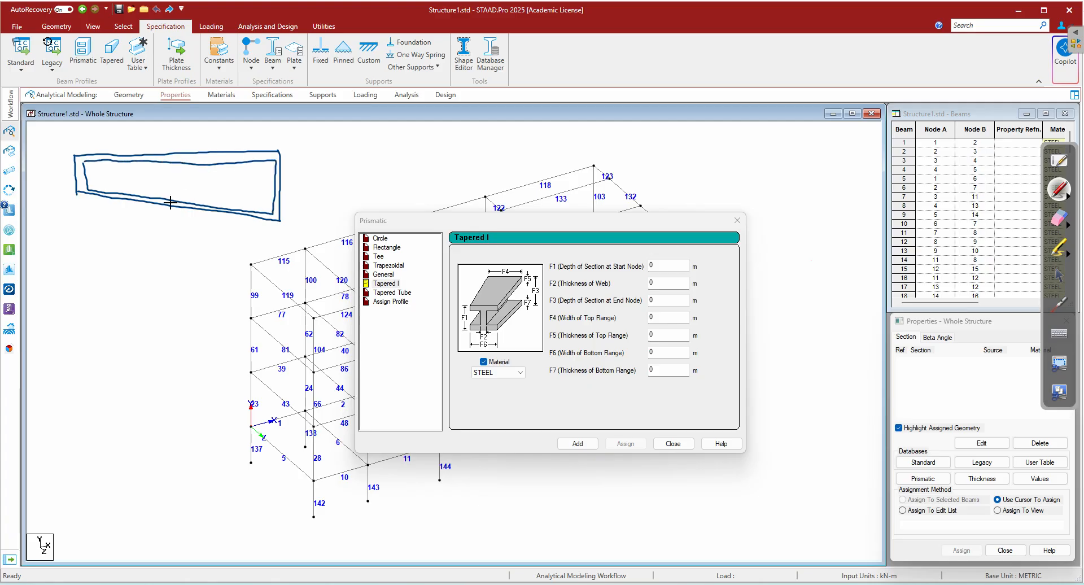
- Mark a section cut labelled "D1" at the beam sketch's shallow end and draw its small I-section below
drag(109, 137, 123, 215)
mouse_move(125, 172)
mouse_down()
mouse_move(125, 183)
mouse_move(144, 185)
mouse_up()
mouse_move(97, 217)
mouse_down()
mouse_move(116, 219)
mouse_move(106, 220)
mouse_up()
mouse_move(98, 139)
mouse_down()
mouse_move(109, 138)
mouse_move(101, 142)
mouse_up()
drag(111, 268, 76, 268)
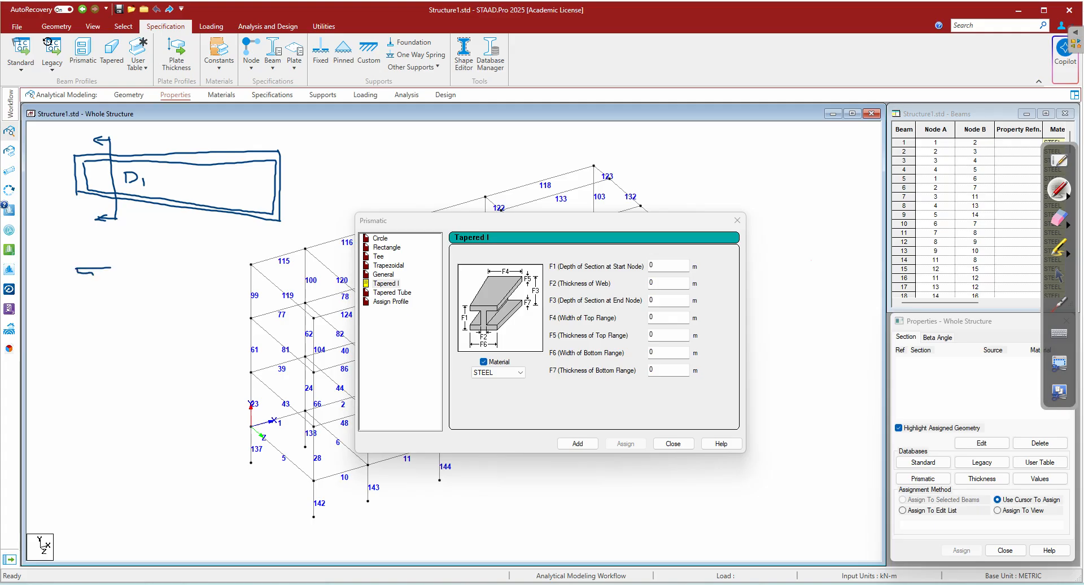
mouse_move(75, 295)
mouse_down()
mouse_move(103, 296)
mouse_move(110, 267)
mouse_up()
- Mark a section cut labelled "D2" at the beam sketch's deep end and draw its taller I-section below
mouse_move(240, 138)
mouse_down()
mouse_move(240, 204)
mouse_move(224, 229)
mouse_up()
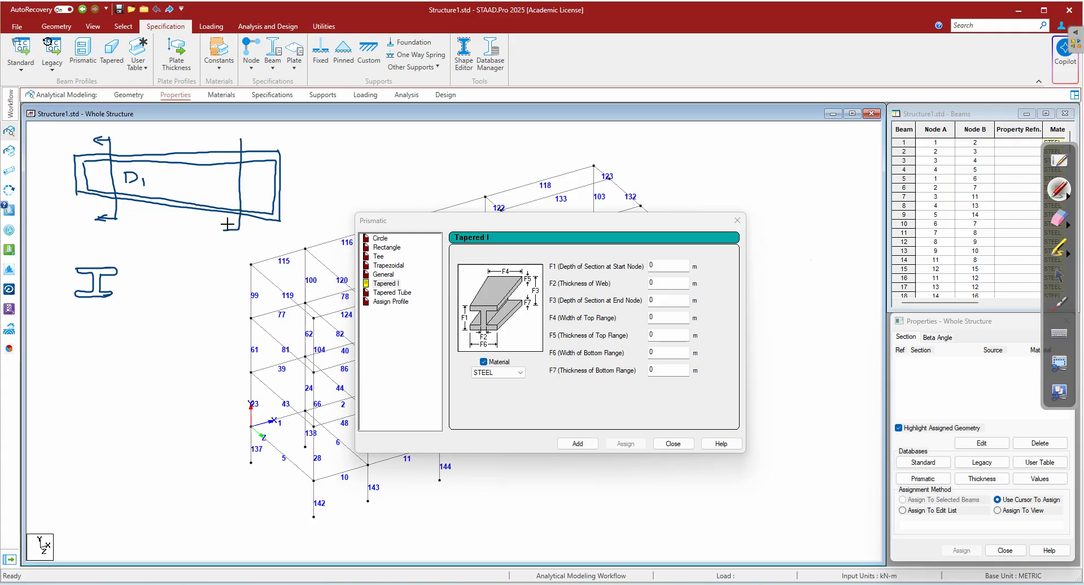
drag(236, 137, 218, 190)
drag(218, 178, 234, 192)
drag(170, 264, 215, 263)
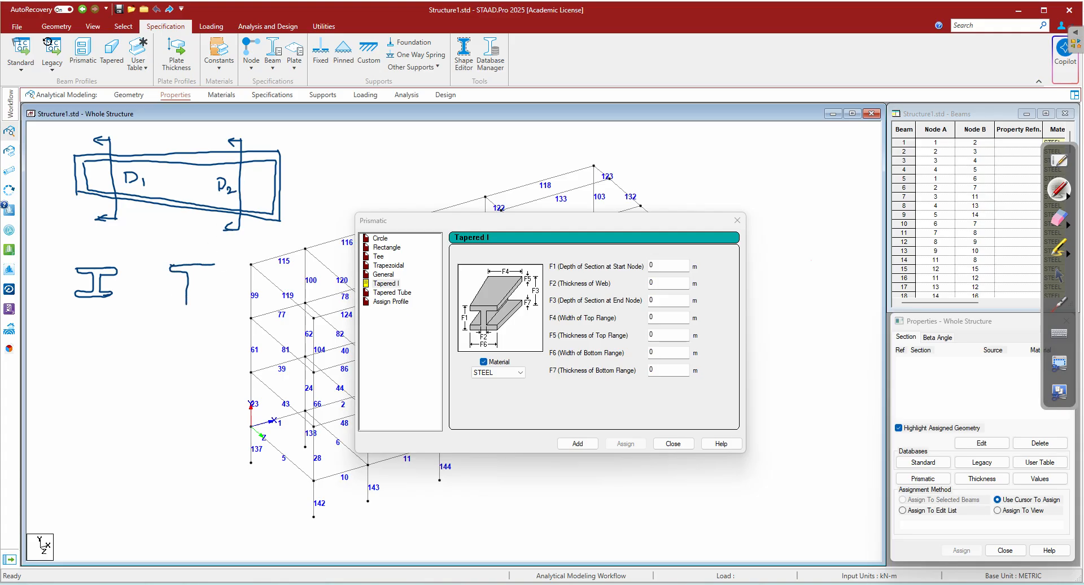
drag(165, 310, 214, 310)
mouse_move(195, 266)
mouse_down()
mouse_move(195, 305)
mouse_move(216, 308)
mouse_move(220, 276)
mouse_move(202, 266)
mouse_up()
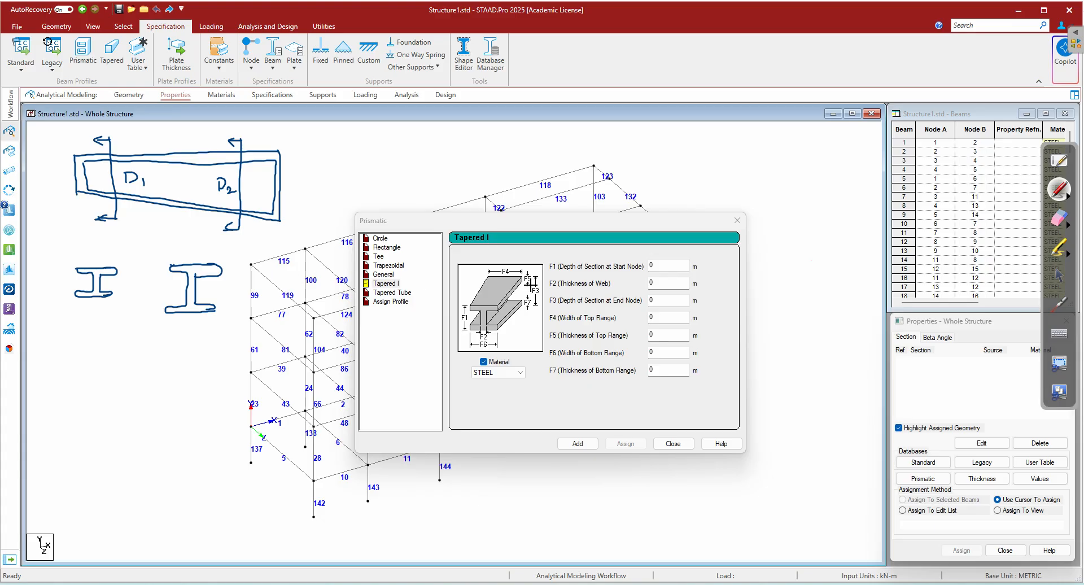
- Stop inking and show the Tapered Tube prismatic section's inputs
click(1059, 276)
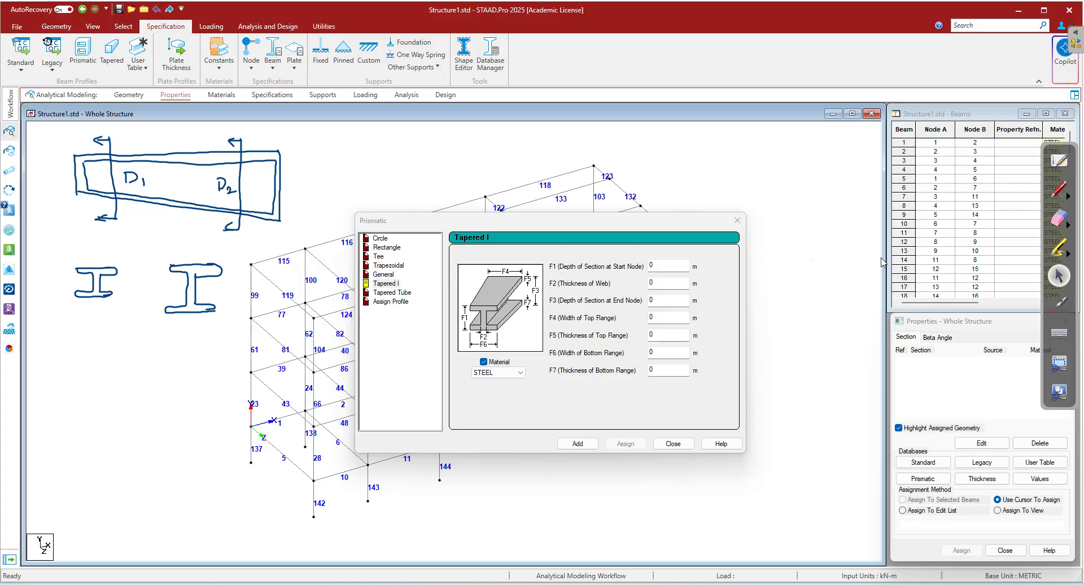
click(406, 293)
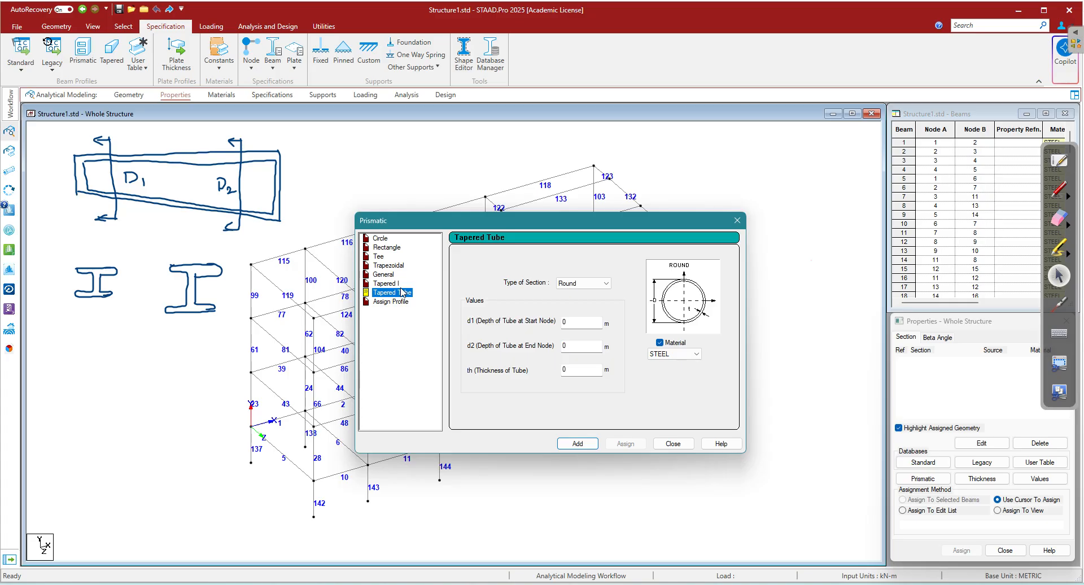
- Sketch a tapered round tube in blue ink below the I-sections, with a small hollow end widening to a larger one
click(1059, 190)
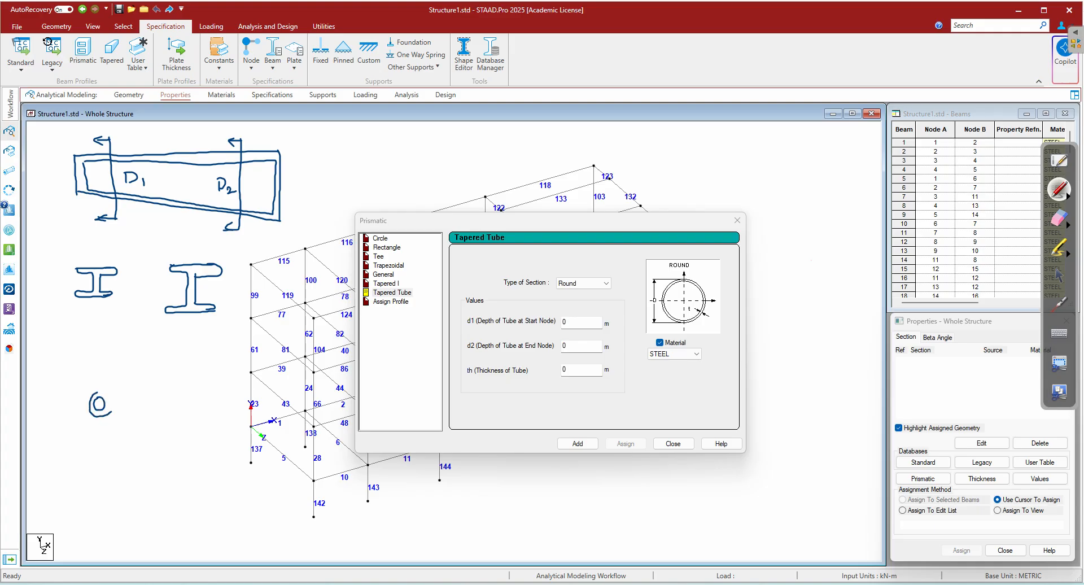
drag(97, 390, 200, 341)
drag(104, 411, 225, 372)
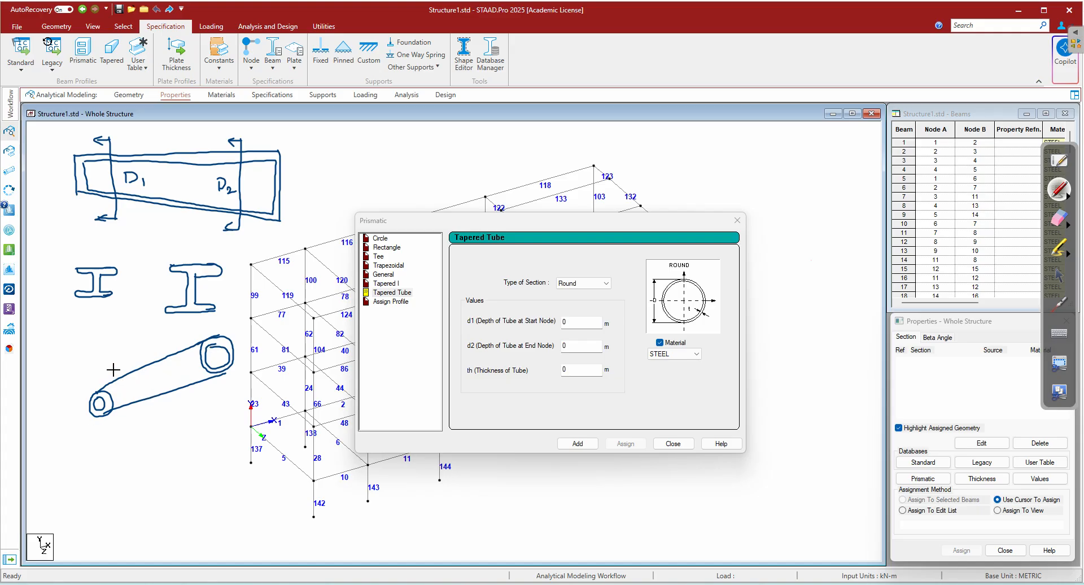
- Mark dashed section cuts labelled "D1" and "D2" at the small and large ends of the tube sketch
drag(121, 404, 123, 412)
mouse_move(130, 416)
mouse_down()
mouse_move(133, 439)
mouse_move(149, 438)
mouse_up()
drag(190, 334, 192, 345)
drag(194, 356, 195, 361)
drag(208, 405, 209, 416)
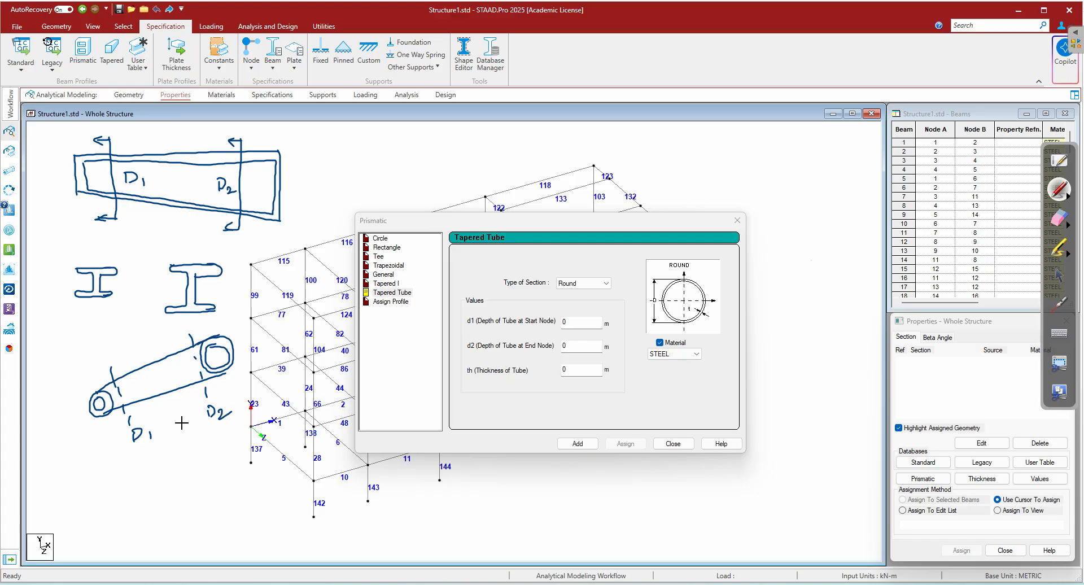
- Erase all the ink sketches over the model view and stop inking
click(1059, 218)
mouse_move(251, 366)
mouse_down()
mouse_move(77, 424)
mouse_move(65, 206)
mouse_move(41, 181)
mouse_move(242, 201)
mouse_move(240, 417)
mouse_up()
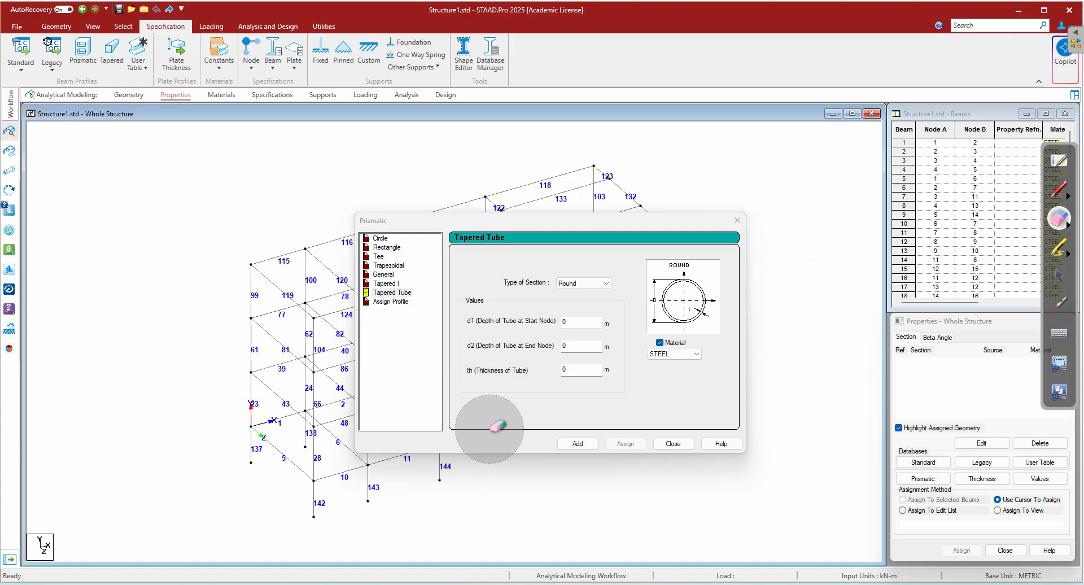
click(1058, 275)
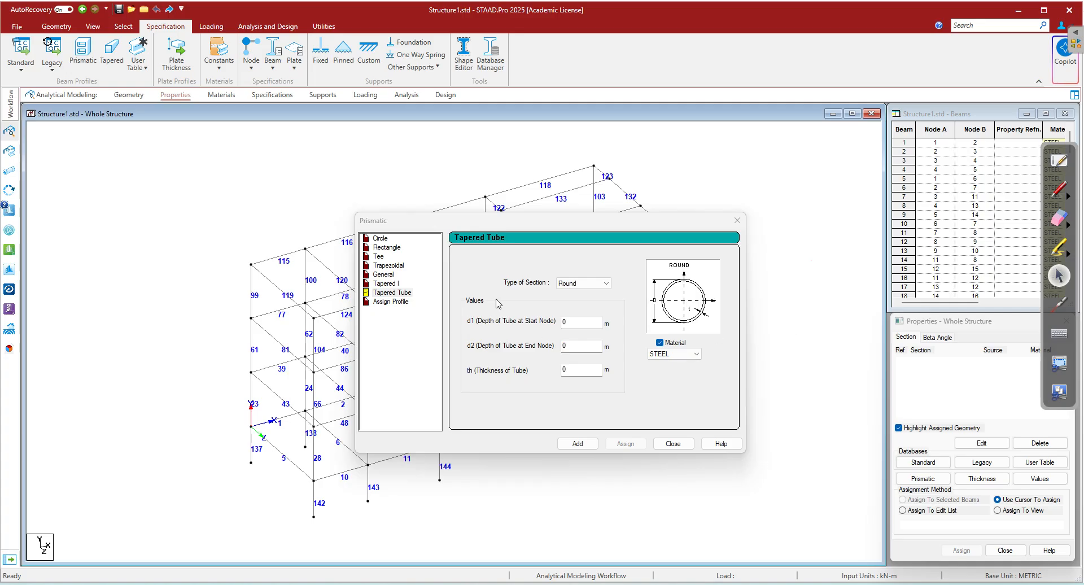
- Show the Assign Profile specification options of the prismatic sections and close the section dialog
click(391, 301)
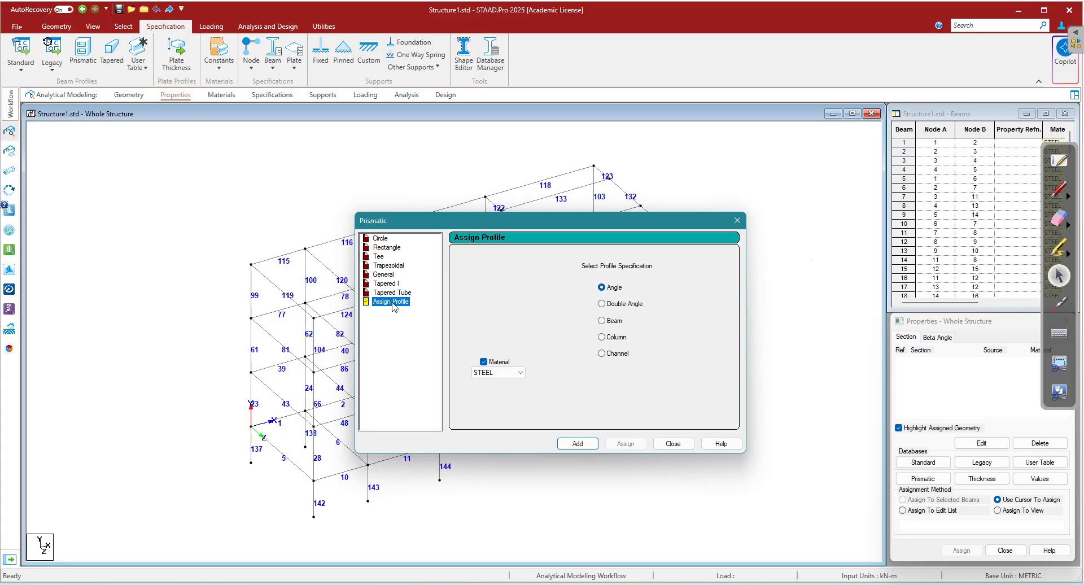
click(672, 444)
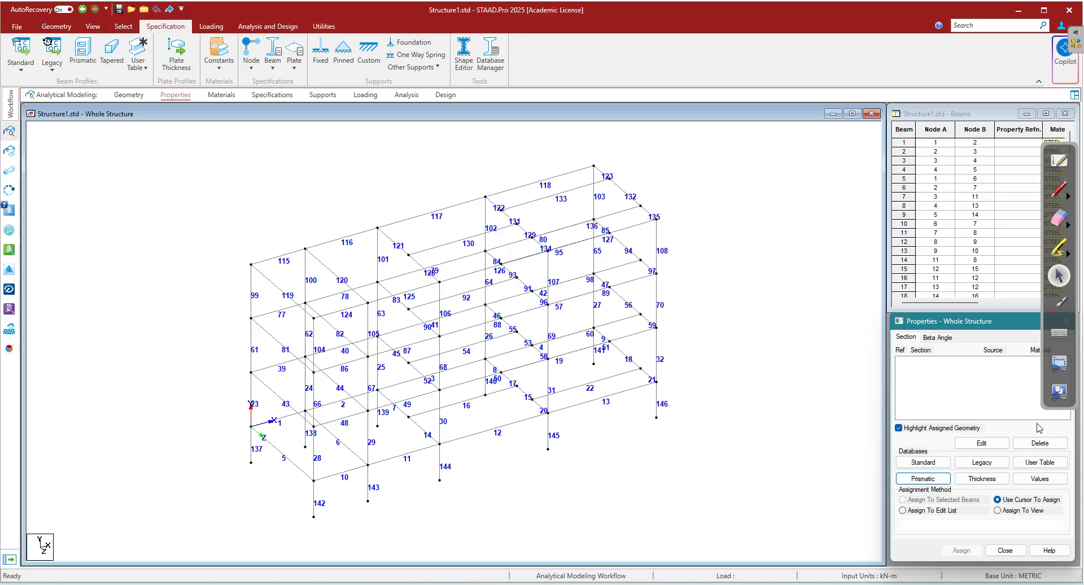
click(929, 480)
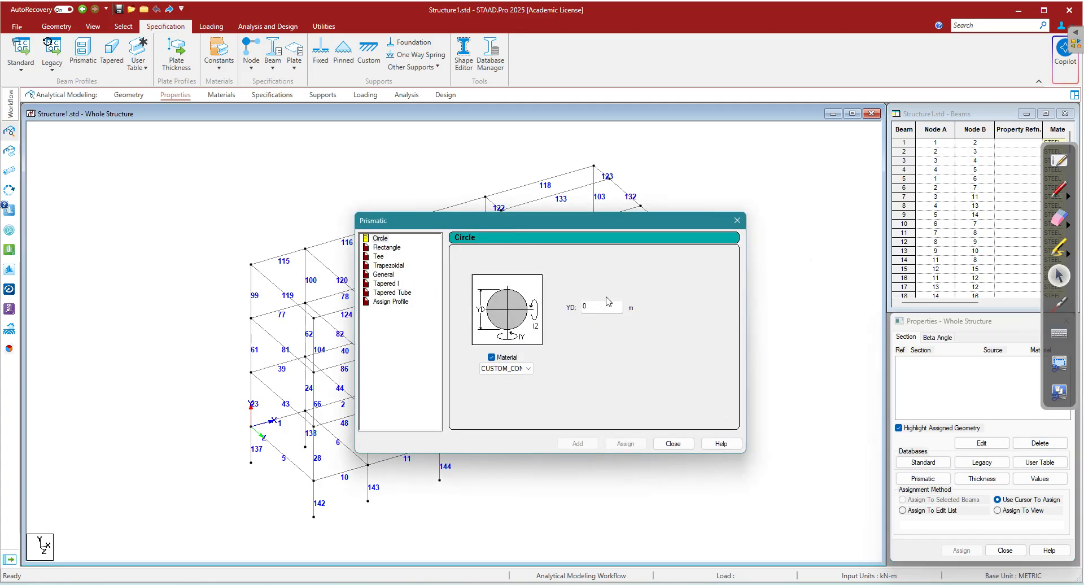
click(687, 444)
click(703, 436)
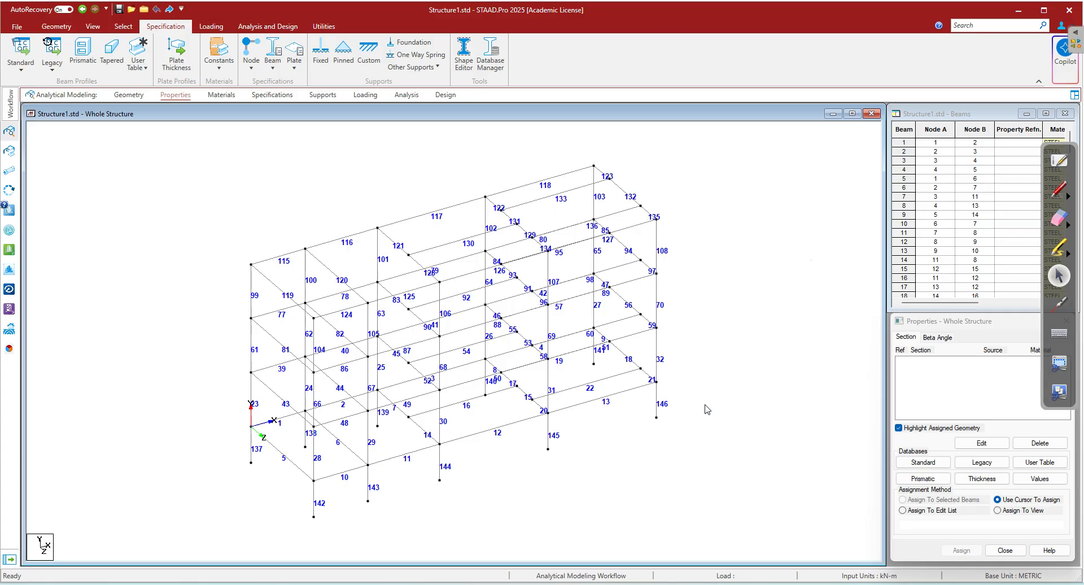
- Hide the beam numbers and node points in the whole-structure view
key(shift+b)
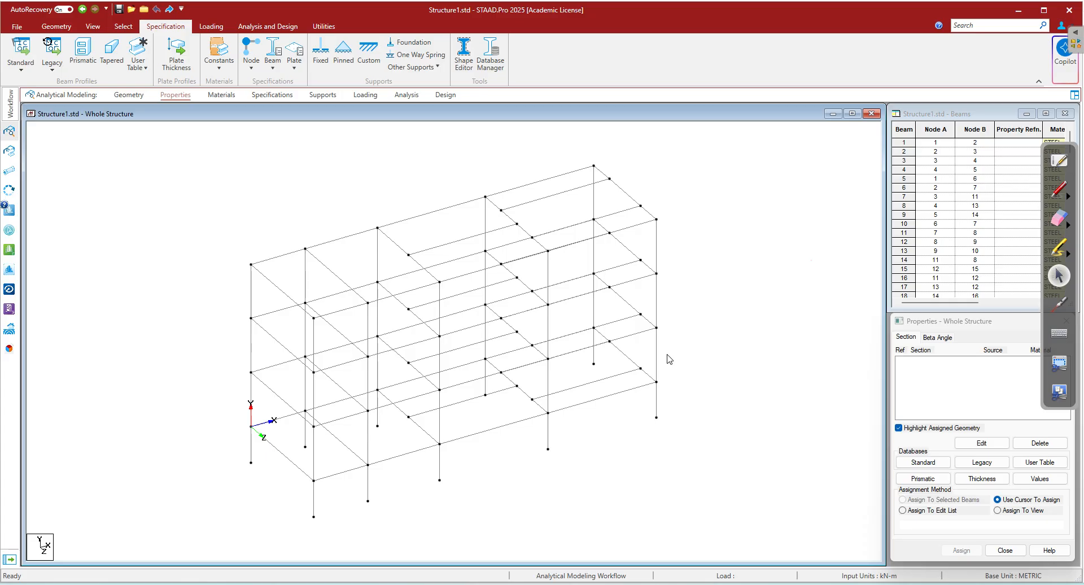
key(shift+b)
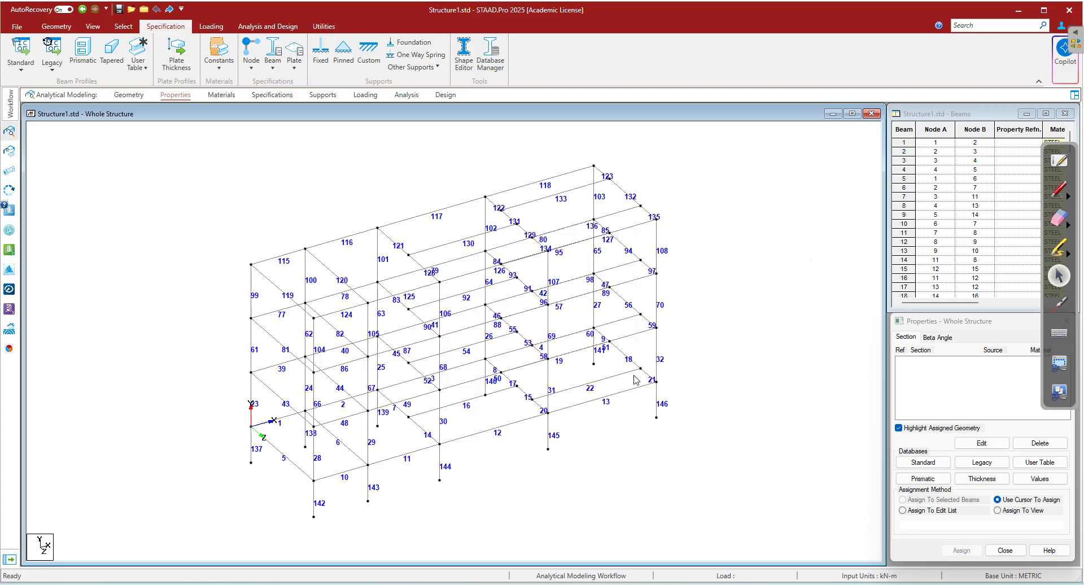
key(shift+b)
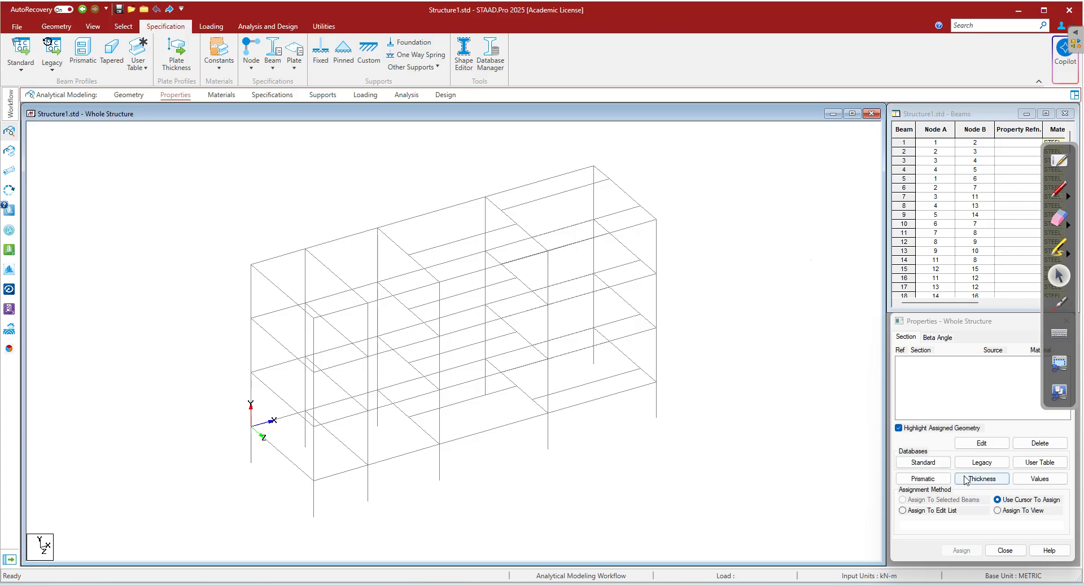
- Add a circular prismatic section with a YD of 0.3 m
click(923, 479)
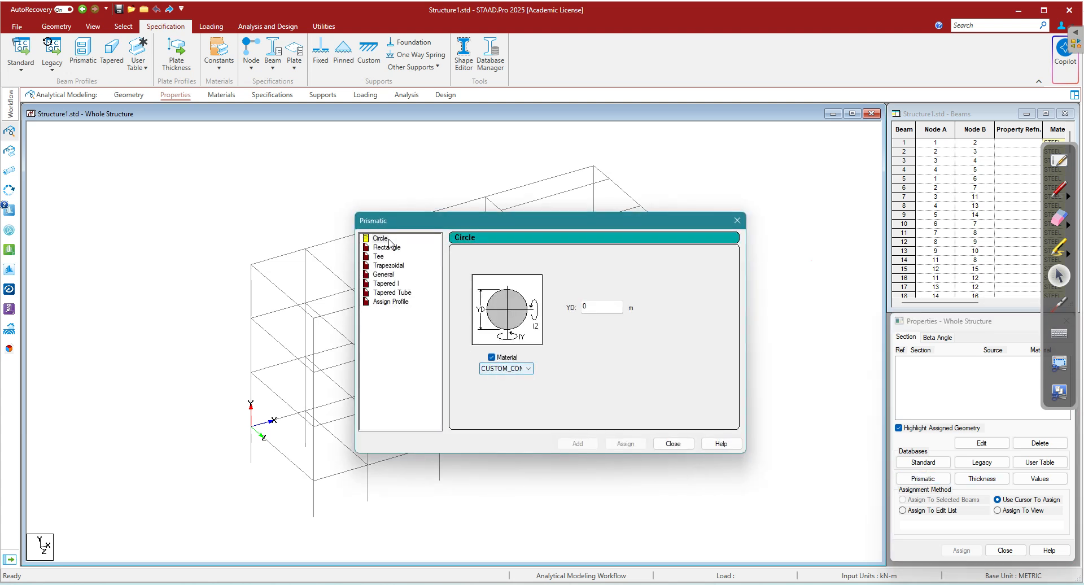
click(601, 307)
text(.3)
click(577, 443)
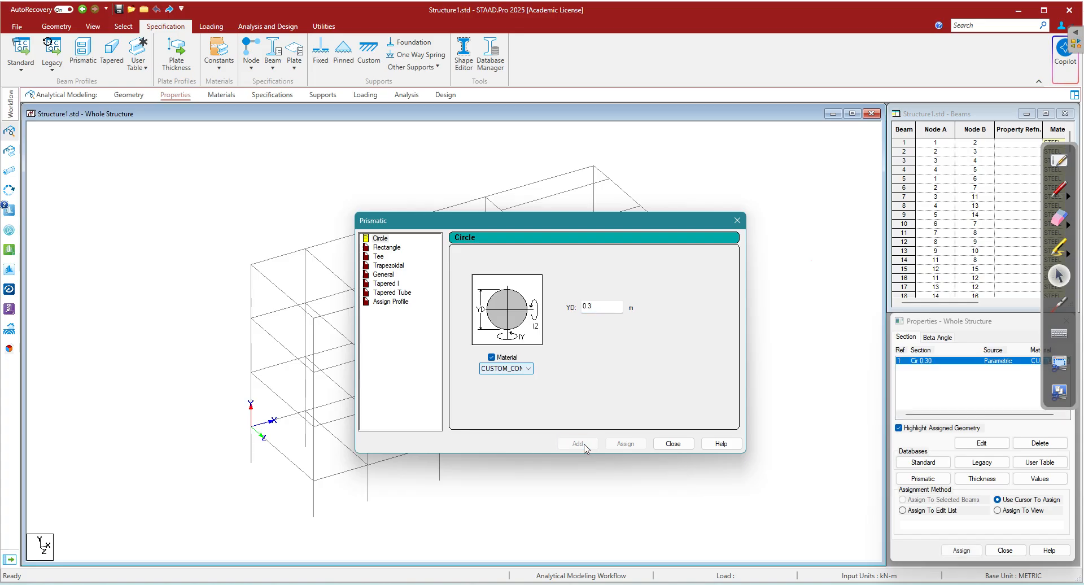
- Add a rectangular prismatic section with YD 0.6 m and ZD 0.2 m, and close the section dialog
click(387, 249)
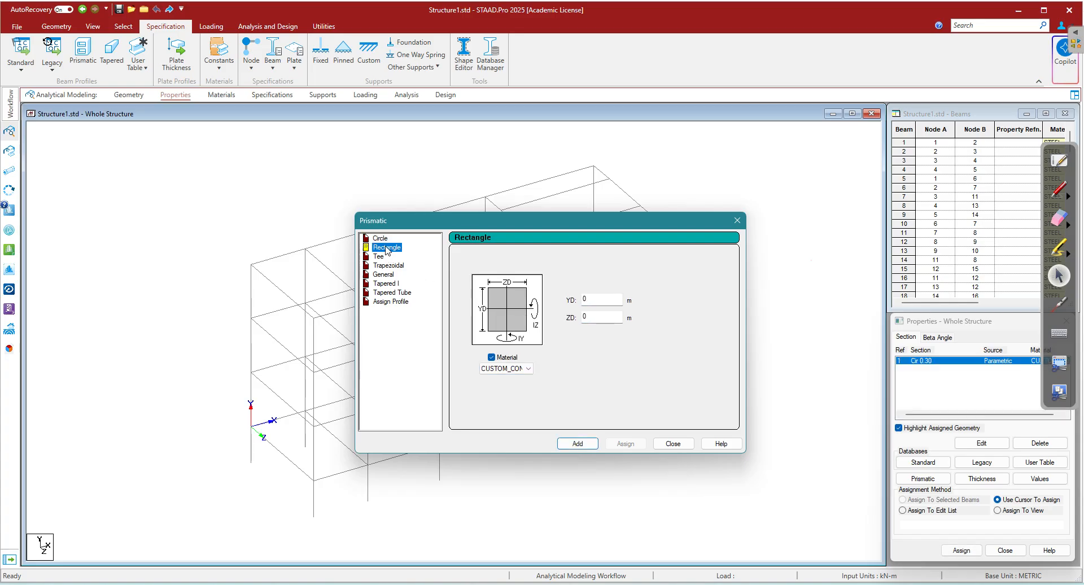
click(596, 299)
text(.2)
click(599, 301)
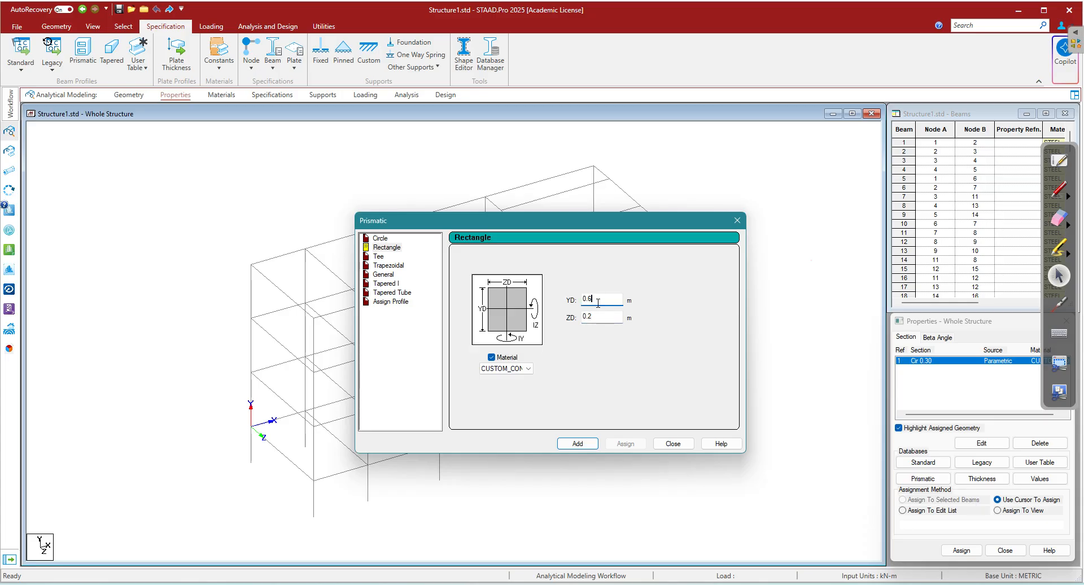
click(580, 443)
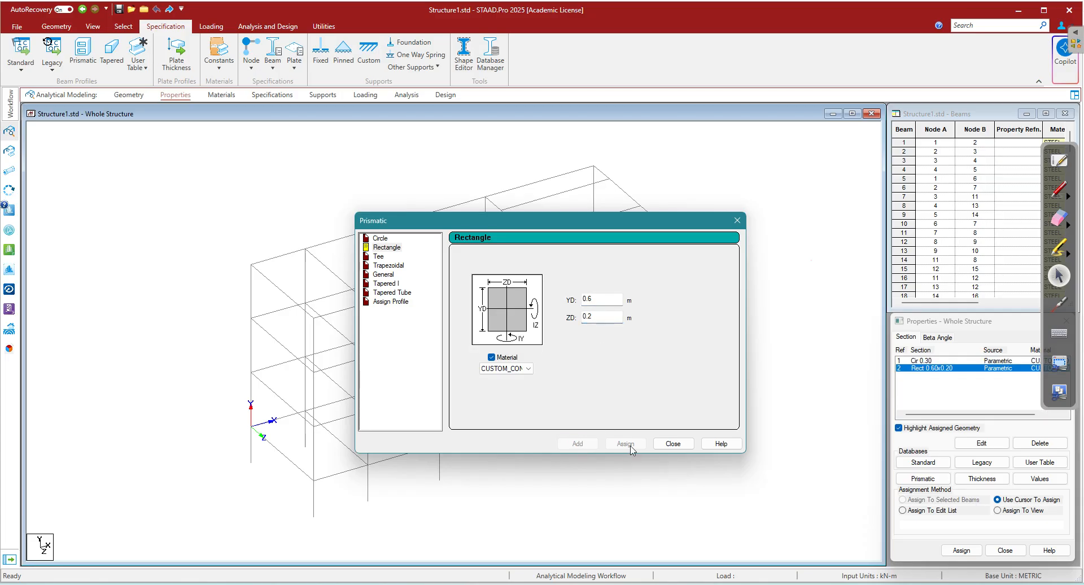
click(672, 444)
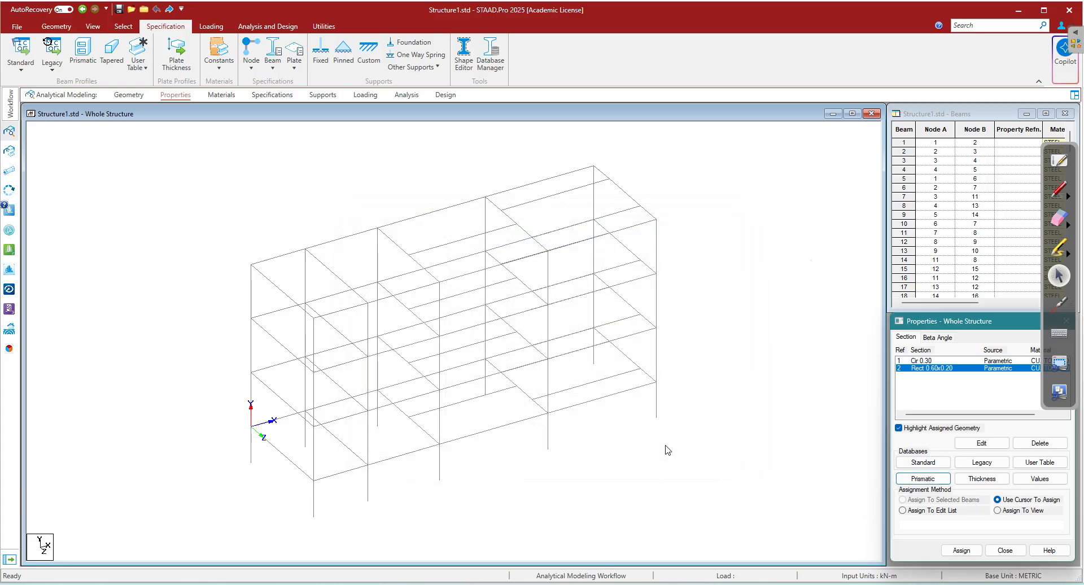
click(656, 409)
ctrl+click(656, 316)
ctrl+click(656, 251)
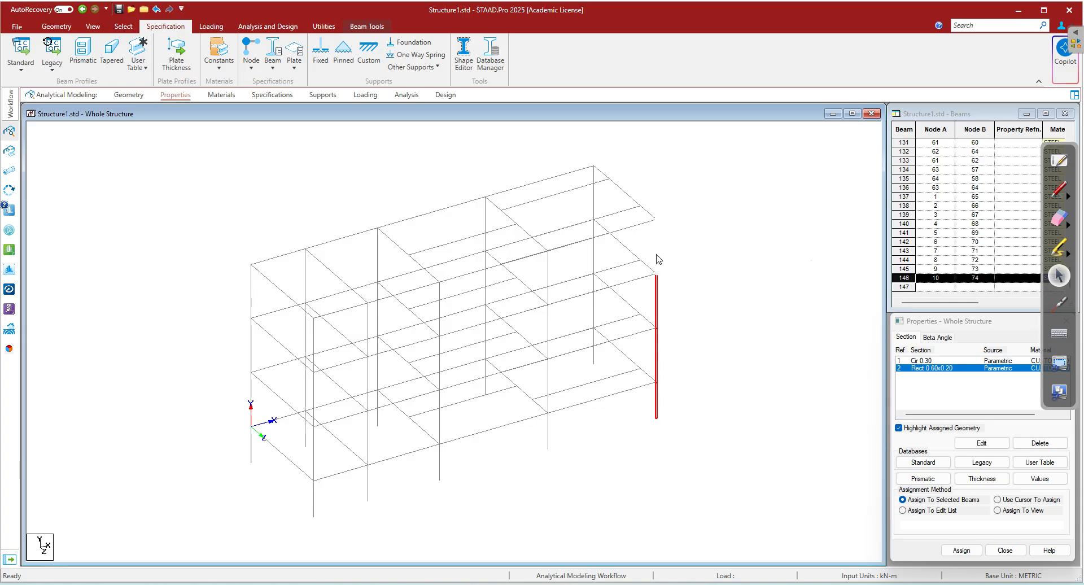
- Assign the Rect 0.60x0.20 section to all four members of the front corner column at the frame's far X end
click(937, 369)
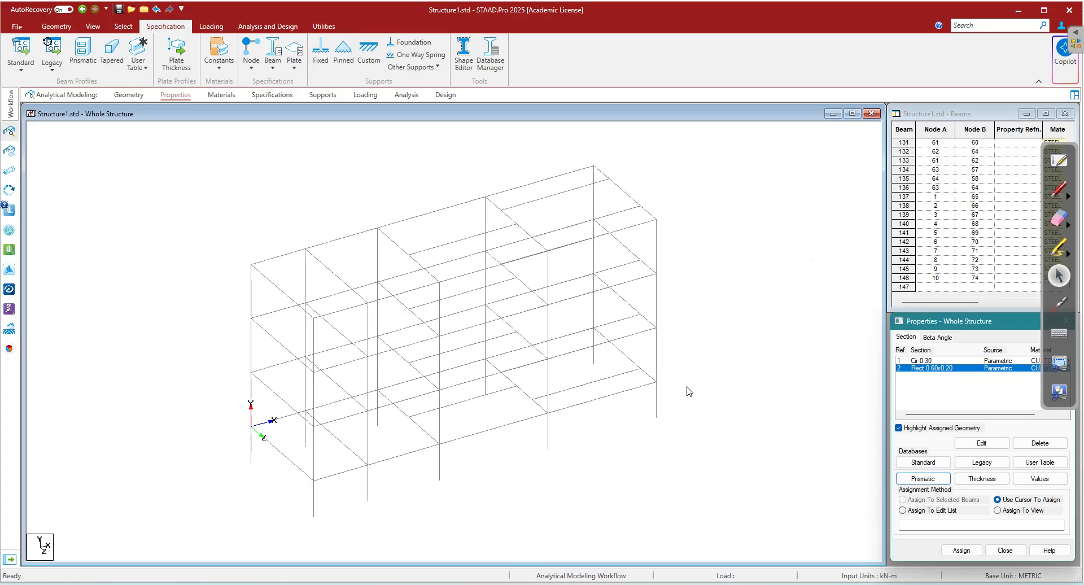
click(657, 402)
ctrl+click(657, 309)
ctrl+click(656, 252)
click(977, 552)
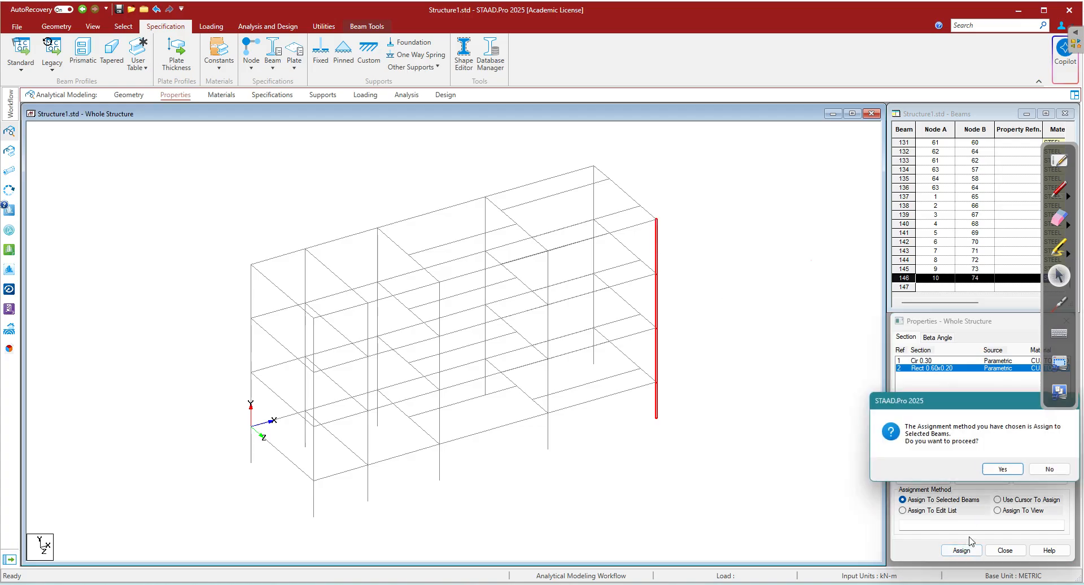
click(1002, 469)
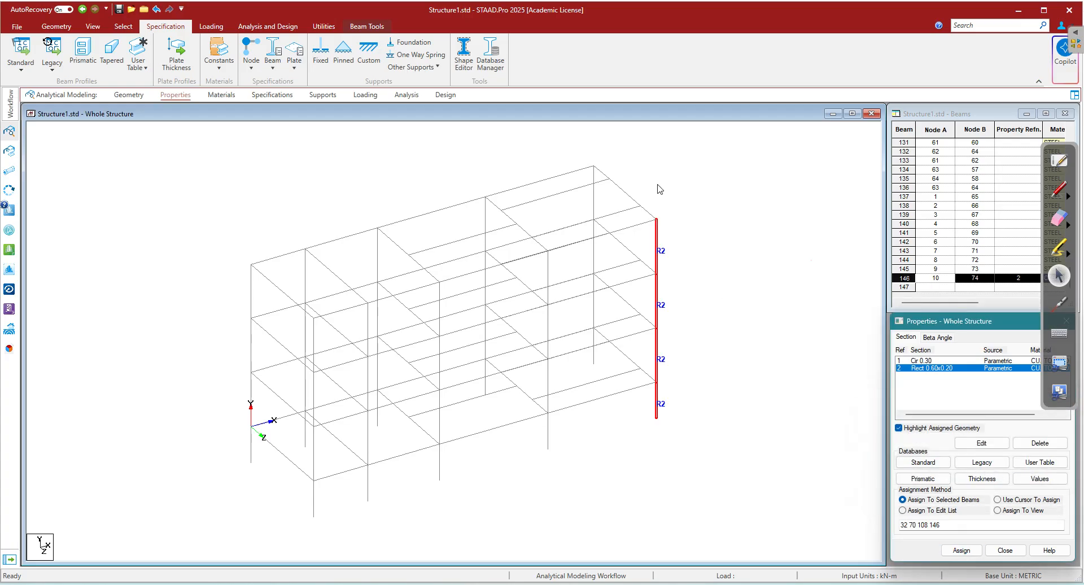
click(733, 350)
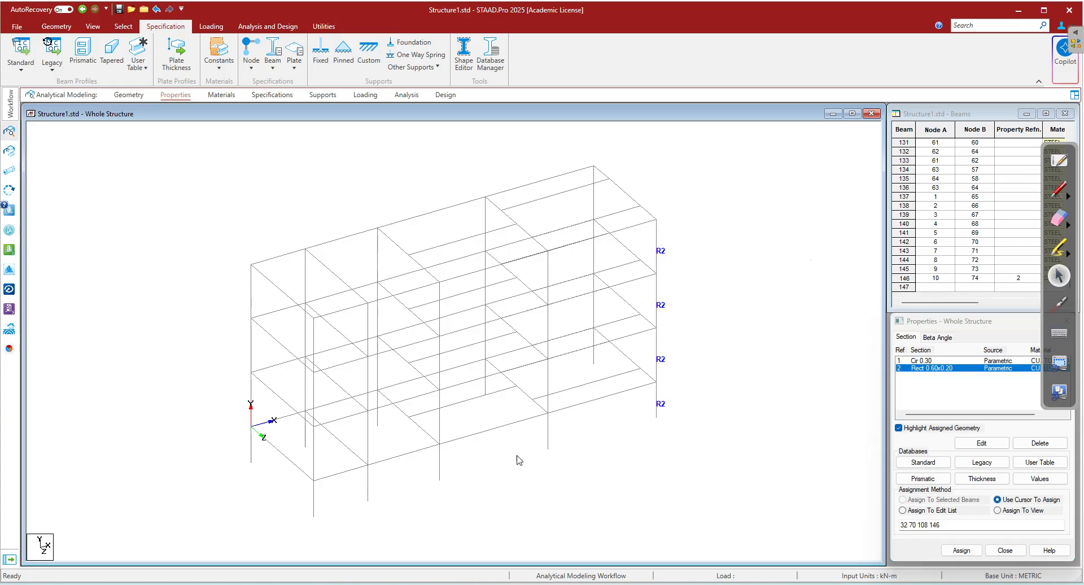
click(547, 445)
ctrl+click(556, 320)
ctrl+click(552, 277)
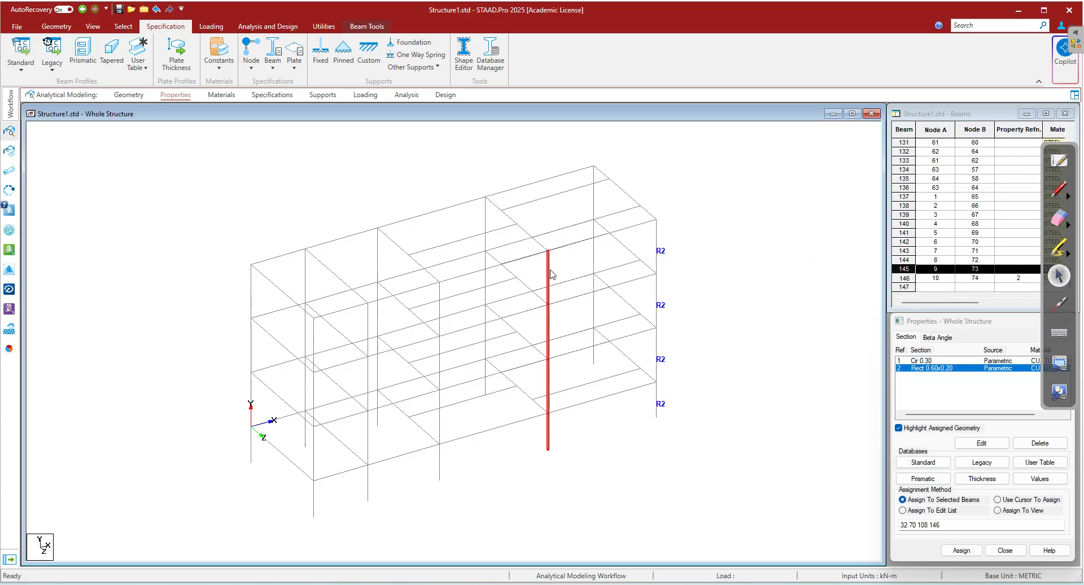
- Assign the Cir 0.30 section to all four members of the front column beside the rectangular corner column
click(933, 361)
click(548, 436)
ctrl+click(550, 389)
ctrl+click(552, 332)
ctrl+click(547, 277)
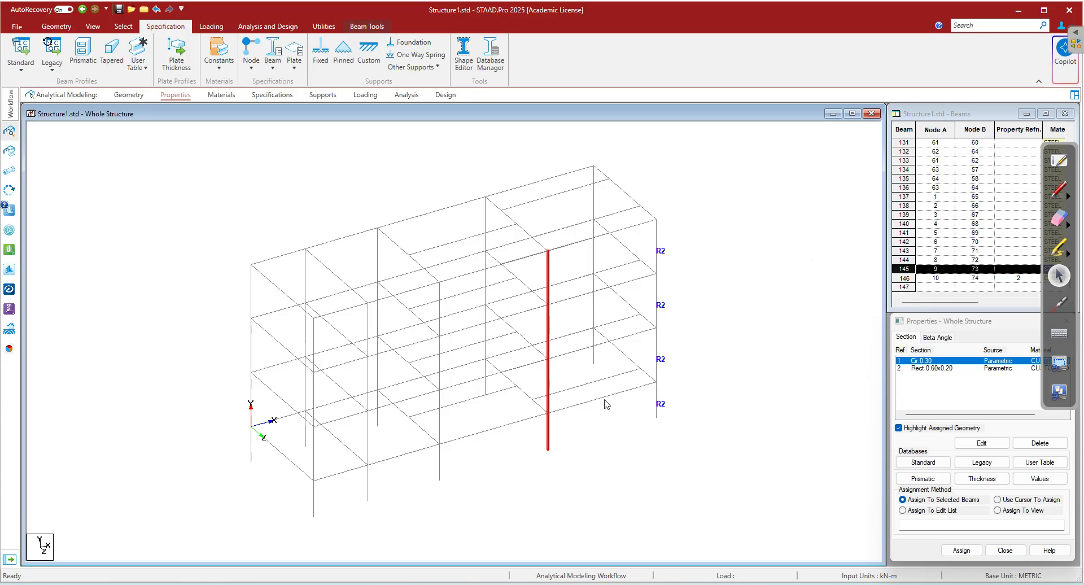
click(968, 555)
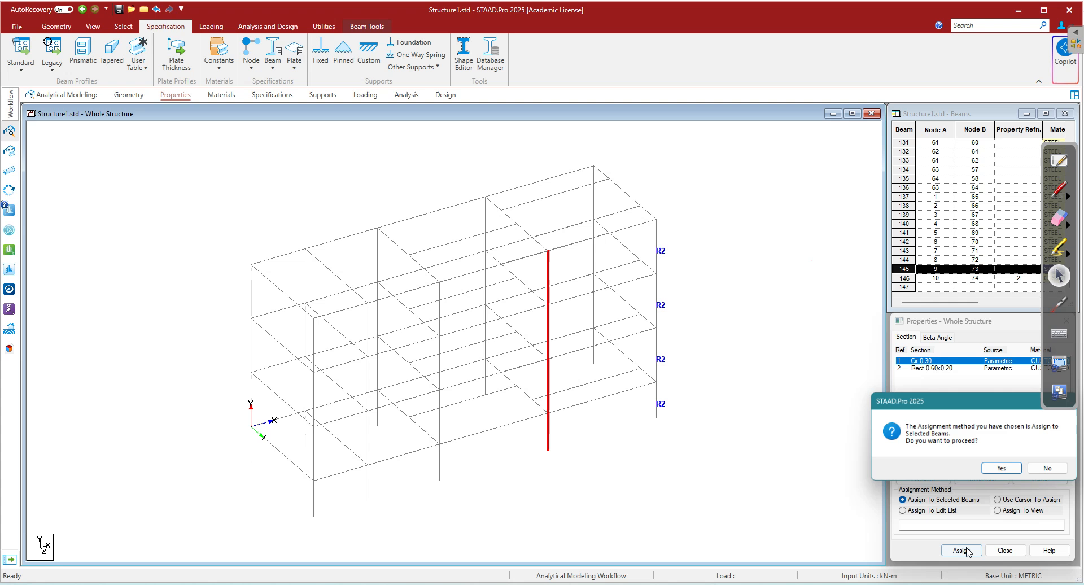
click(993, 470)
click(728, 441)
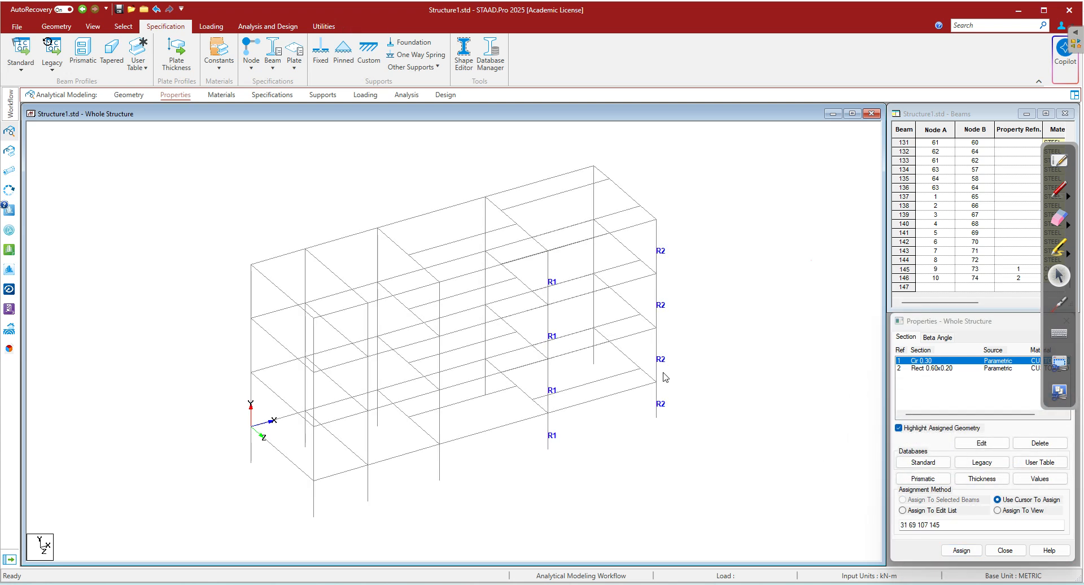
- Highlight the members using Rect 0.60x0.20, then select the whole structure and open its 3D rendering
click(922, 368)
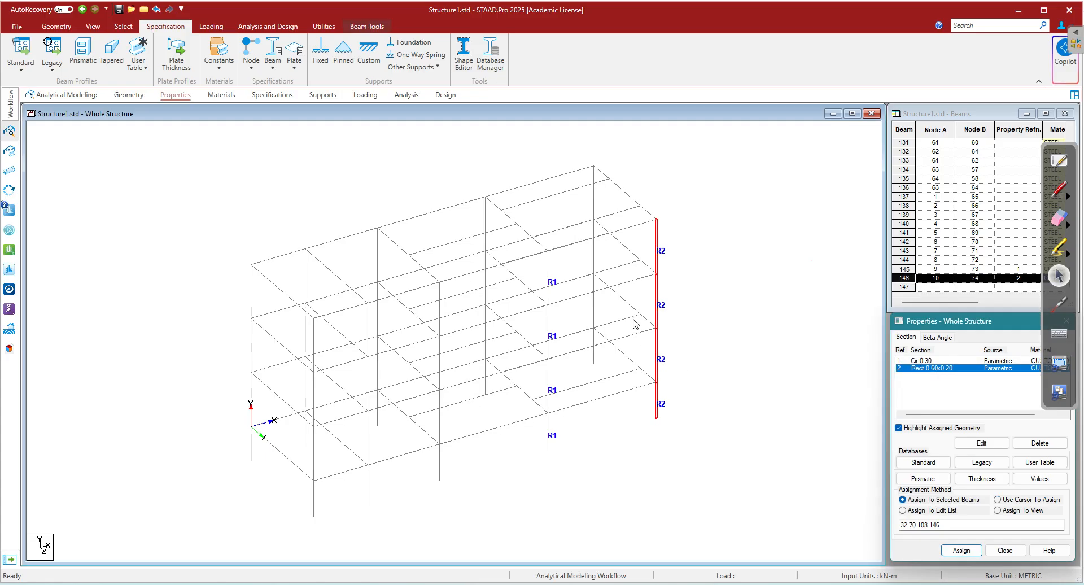
click(386, 201)
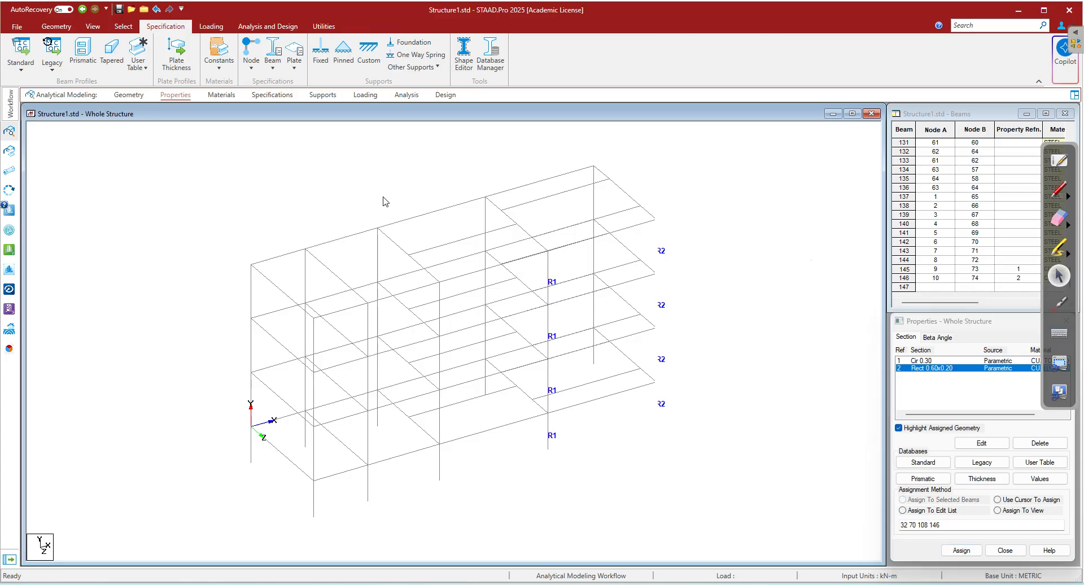
key(ctrl+a)
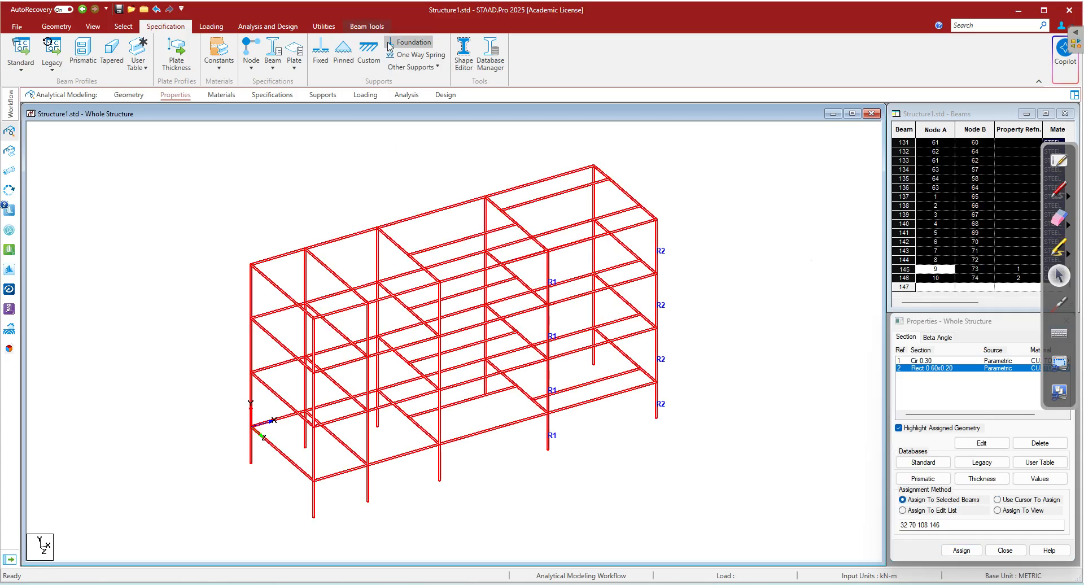
click(361, 27)
click(464, 53)
- Maximize the rendered view and examine the rectangular and circular columns up close from above
scroll(616, 311, up, 3)
scroll(634, 310, up, 5)
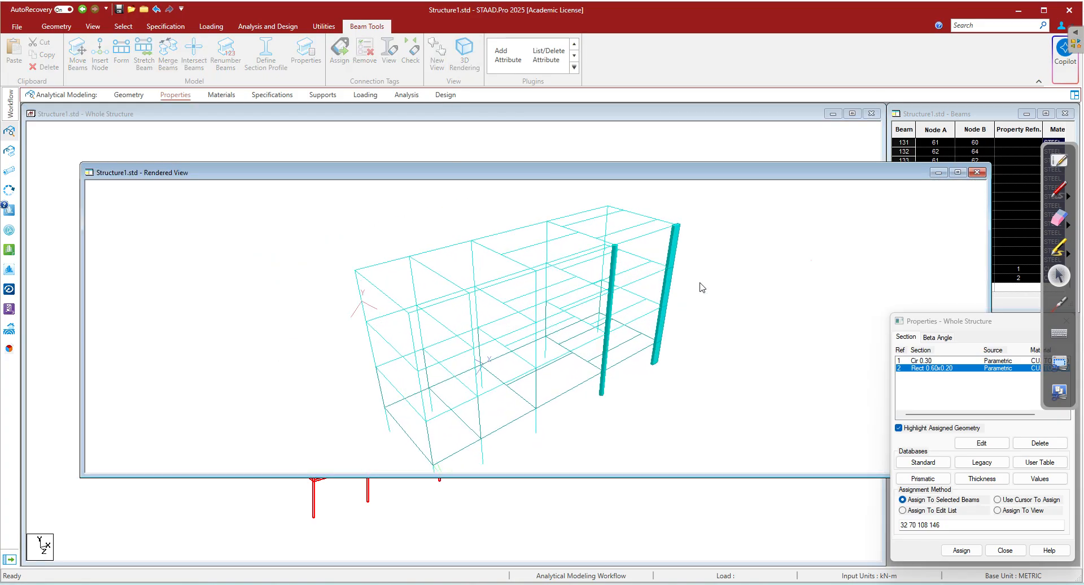
click(958, 172)
scroll(852, 203, up, 5)
drag(816, 250, 722, 289)
drag(831, 232, 586, 284)
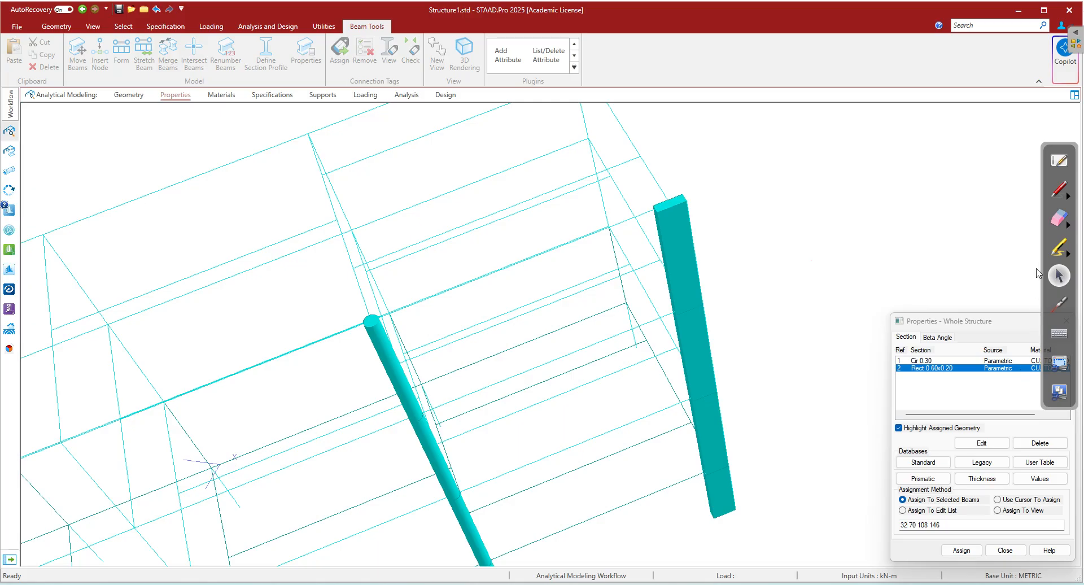
- Circle the tops of the rectangular and circular columns in blue ink on the rendered view
click(1061, 197)
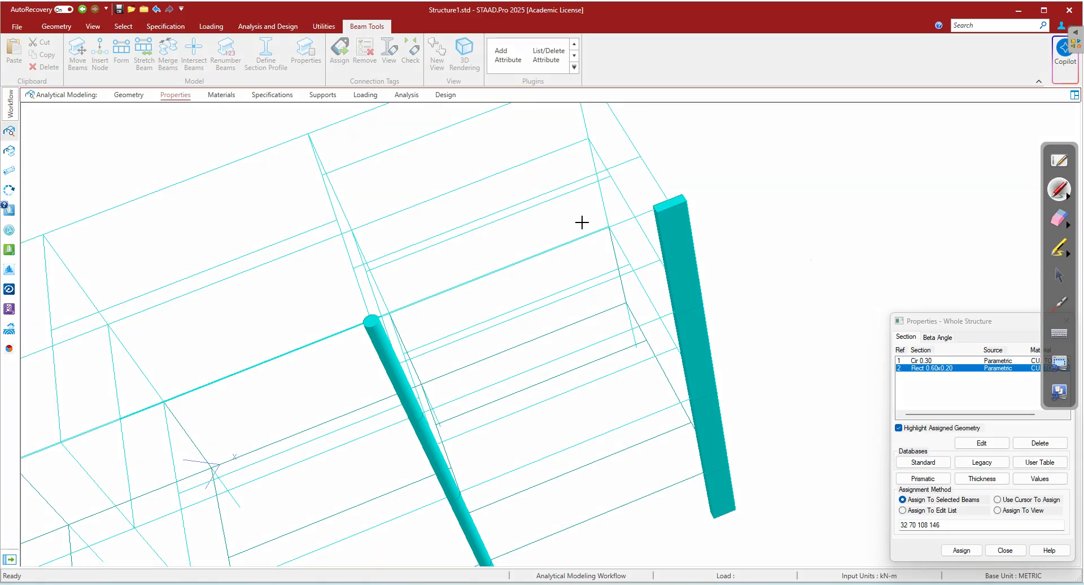
mouse_move(688, 178)
mouse_down()
mouse_move(635, 209)
mouse_move(689, 179)
mouse_up()
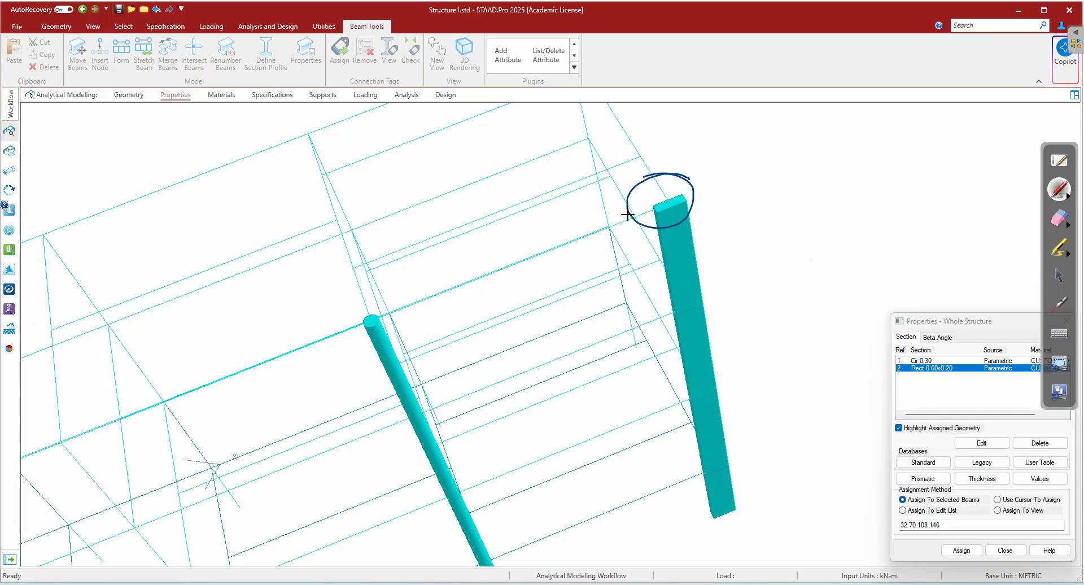
mouse_move(370, 298)
mouse_down()
mouse_move(340, 333)
mouse_move(367, 298)
mouse_up()
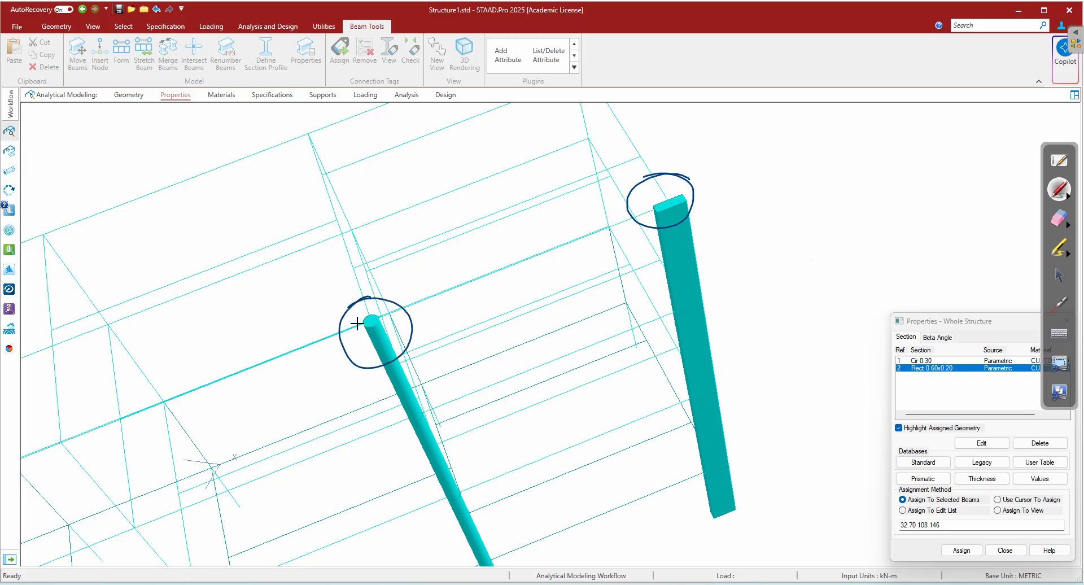
- Erase the blue ink circles around the tops of the rectangular and circular columns
click(1059, 218)
mouse_move(847, 249)
mouse_down()
mouse_move(673, 169)
mouse_move(374, 275)
mouse_move(367, 294)
mouse_move(574, 322)
mouse_up()
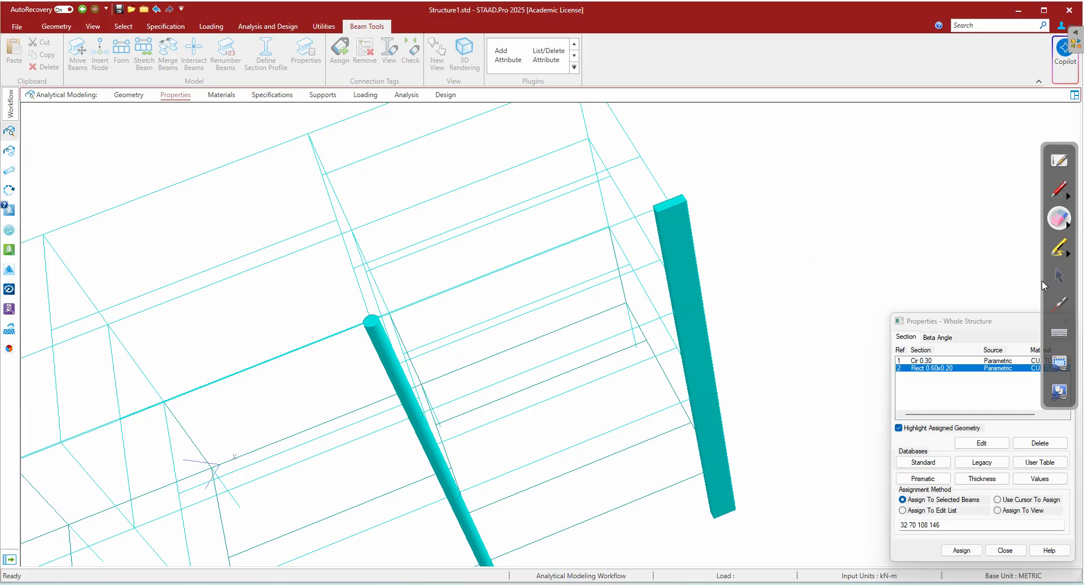
click(1059, 276)
- Sketch a small upright rectangle in blue ink across the rectangular column's top, and erase it
click(1059, 190)
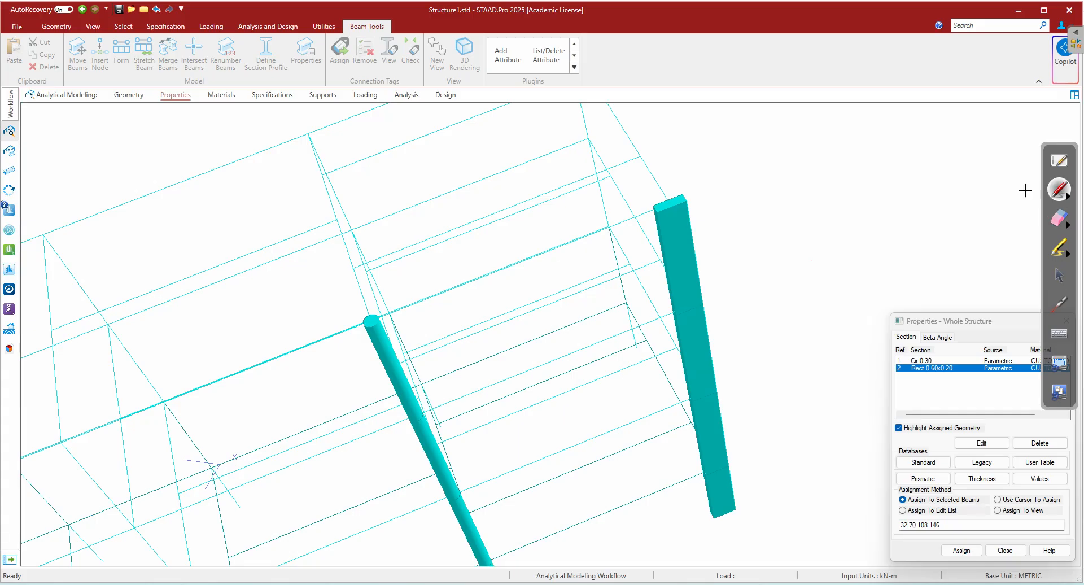
mouse_move(661, 189)
mouse_down()
mouse_move(662, 213)
mouse_move(672, 188)
mouse_move(659, 188)
mouse_move(667, 191)
mouse_up()
click(1059, 276)
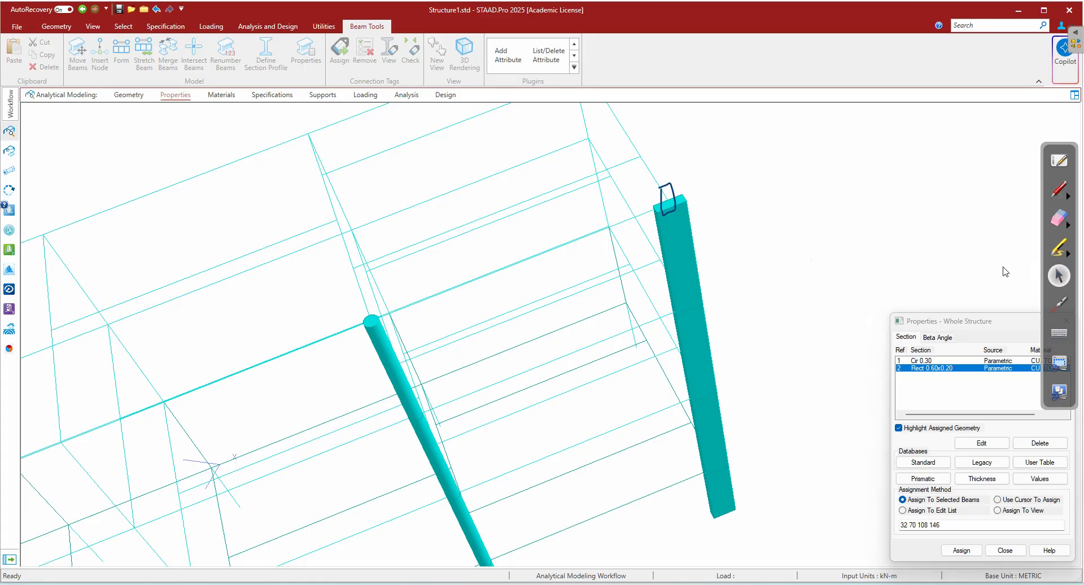
click(1059, 217)
click(666, 201)
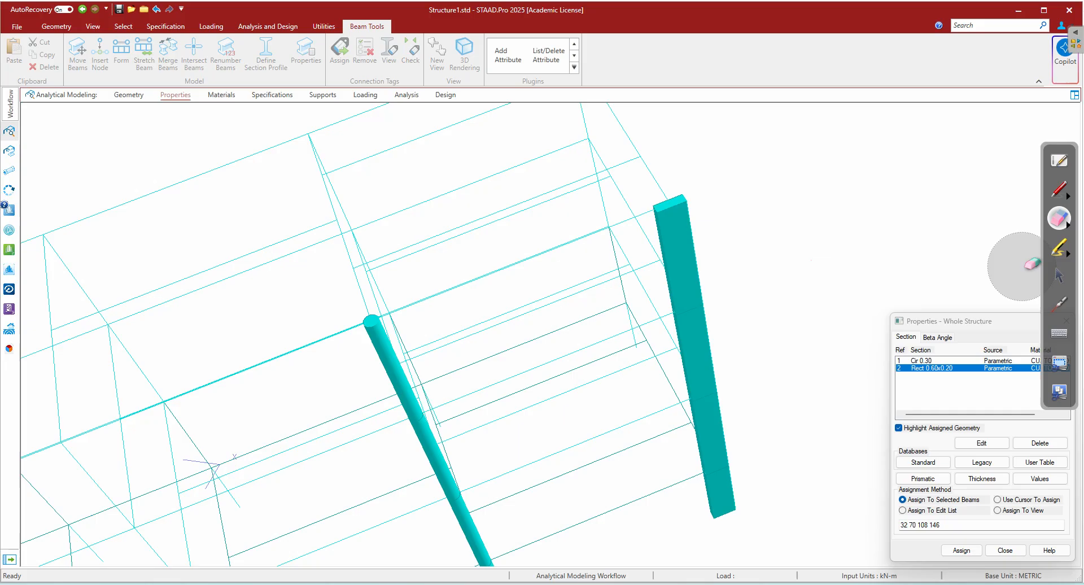
- Leave the 3D rendering and return to the whole-structure wireframe with its section properties
click(1059, 276)
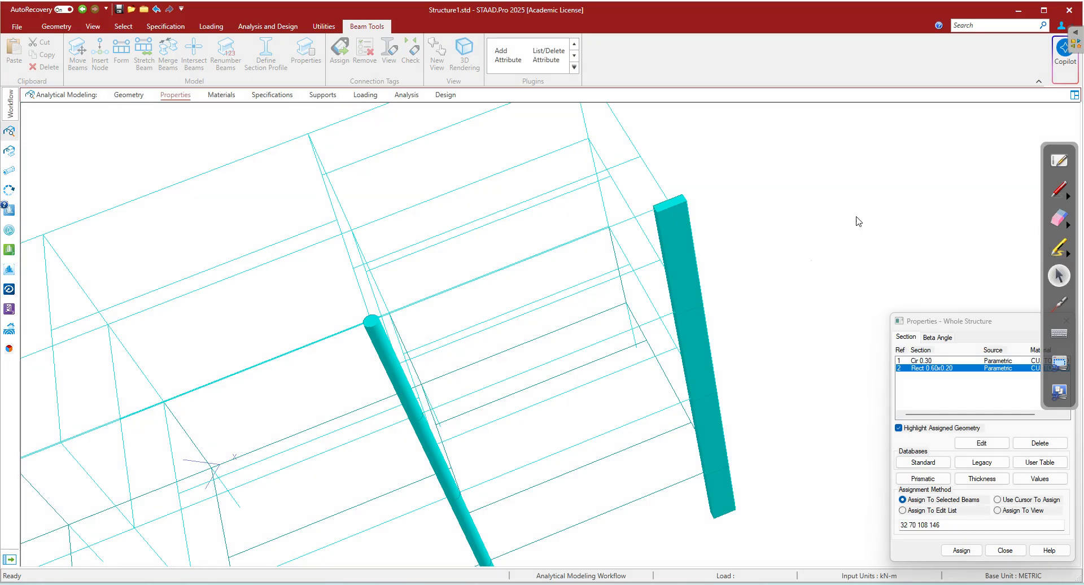
click(129, 95)
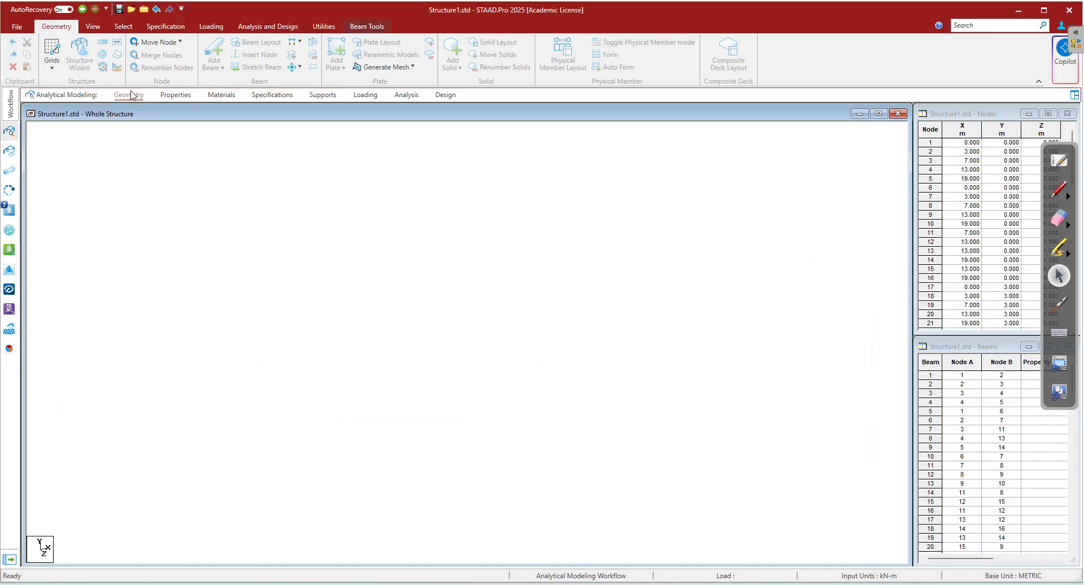
click(181, 97)
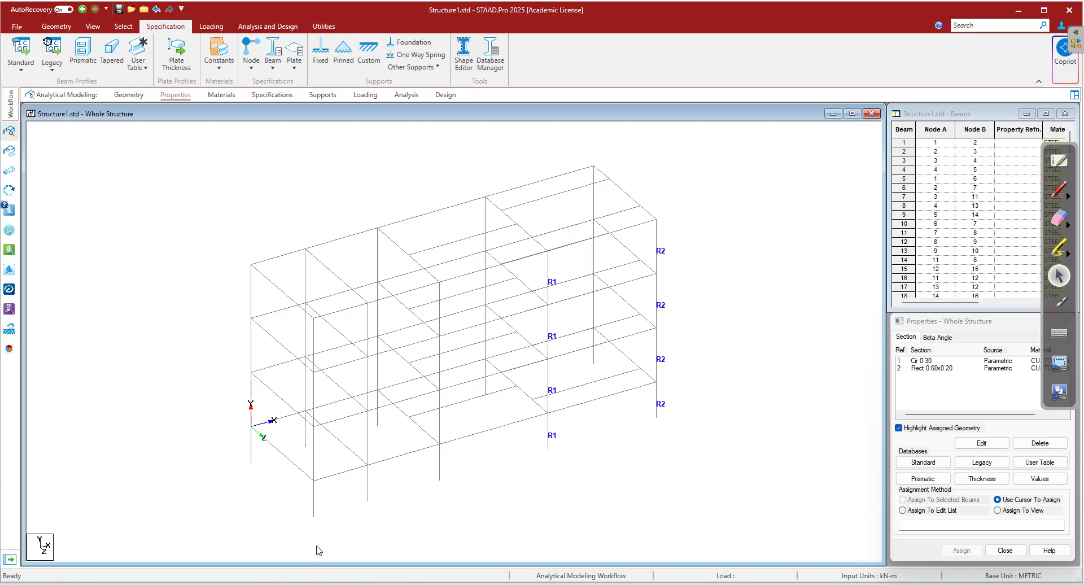
- Switch to the handwritten notes and write the underlined heading "Tapered I-Section" in red ink on a blank area
click(309, 583)
scroll(457, 346, down, 10)
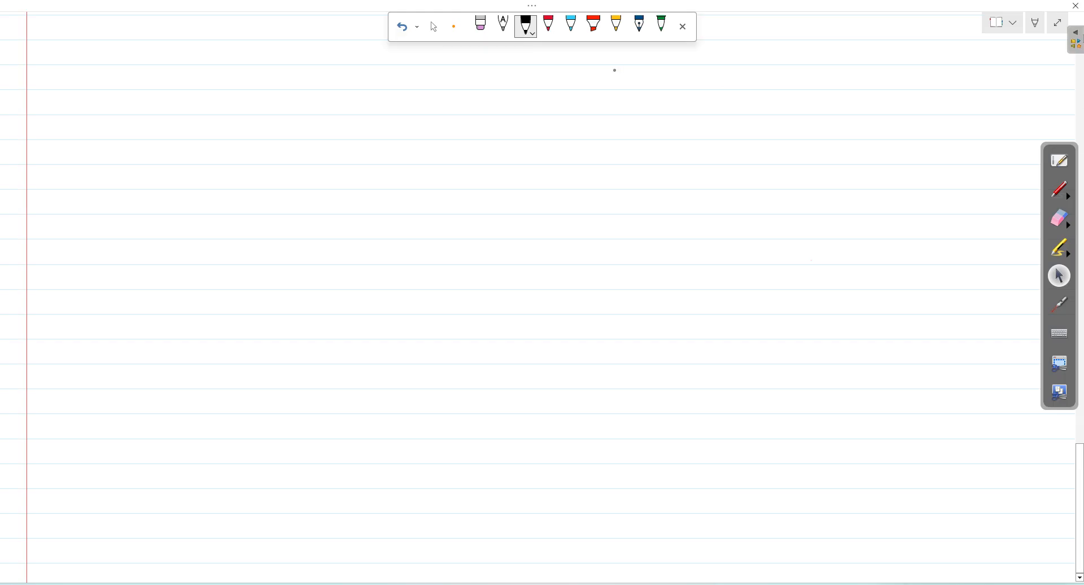
click(550, 27)
drag(348, 73, 349, 90)
mouse_move(341, 74)
mouse_down()
mouse_move(362, 72)
mouse_move(370, 100)
mouse_move(368, 86)
mouse_move(402, 79)
mouse_up()
drag(408, 85, 415, 79)
drag(416, 75, 417, 85)
mouse_move(460, 73)
mouse_down()
mouse_move(460, 89)
mouse_move(466, 73)
mouse_up()
drag(454, 90, 480, 81)
mouse_move(505, 73)
mouse_down()
mouse_move(495, 86)
mouse_move(524, 89)
mouse_up()
mouse_move(534, 66)
mouse_down()
mouse_move(535, 89)
mouse_move(543, 77)
mouse_move(550, 86)
mouse_up()
drag(558, 78, 565, 96)
drag(343, 103, 575, 104)
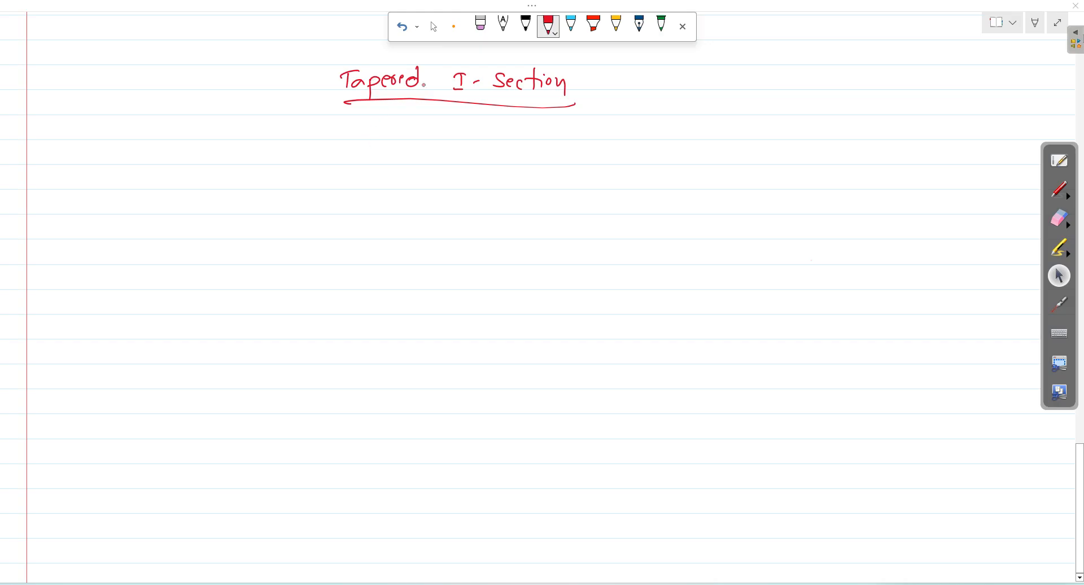
- Handwrite in black ink, below the Tapered I-Section heading, that the depth varies from 600 mm to 900 mm
click(525, 23)
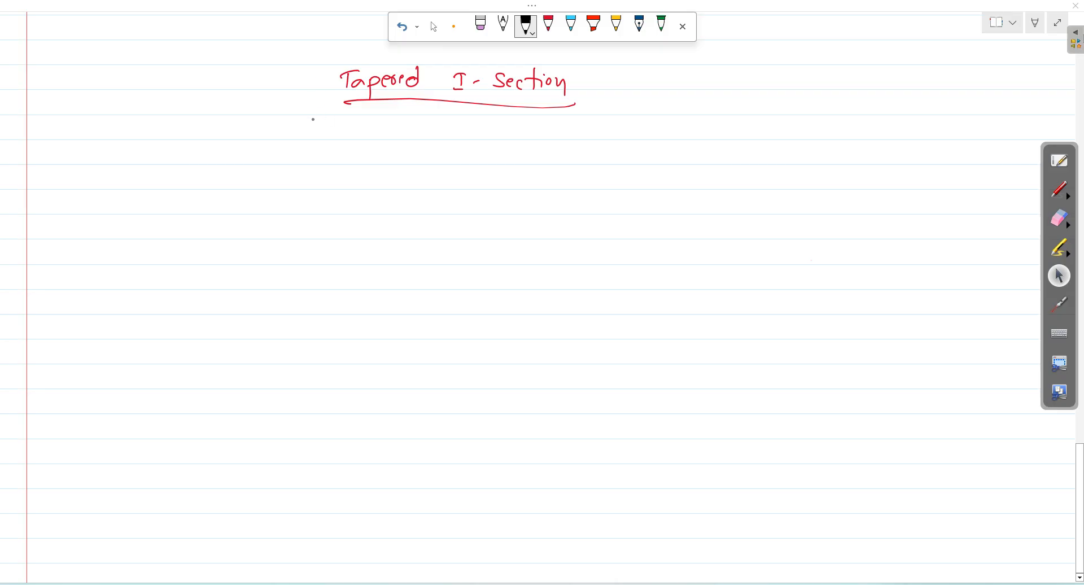
mouse_move(345, 129)
mouse_down()
mouse_move(348, 141)
mouse_move(386, 140)
mouse_move(391, 129)
mouse_up()
mouse_move(390, 124)
mouse_down()
mouse_move(401, 137)
mouse_move(450, 125)
mouse_move(484, 137)
mouse_up()
drag(487, 133, 498, 122)
drag(523, 121, 520, 158)
drag(523, 135, 560, 140)
mouse_move(631, 125)
mouse_down()
mouse_move(624, 134)
mouse_move(785, 137)
mouse_move(793, 126)
mouse_move(857, 137)
mouse_up()
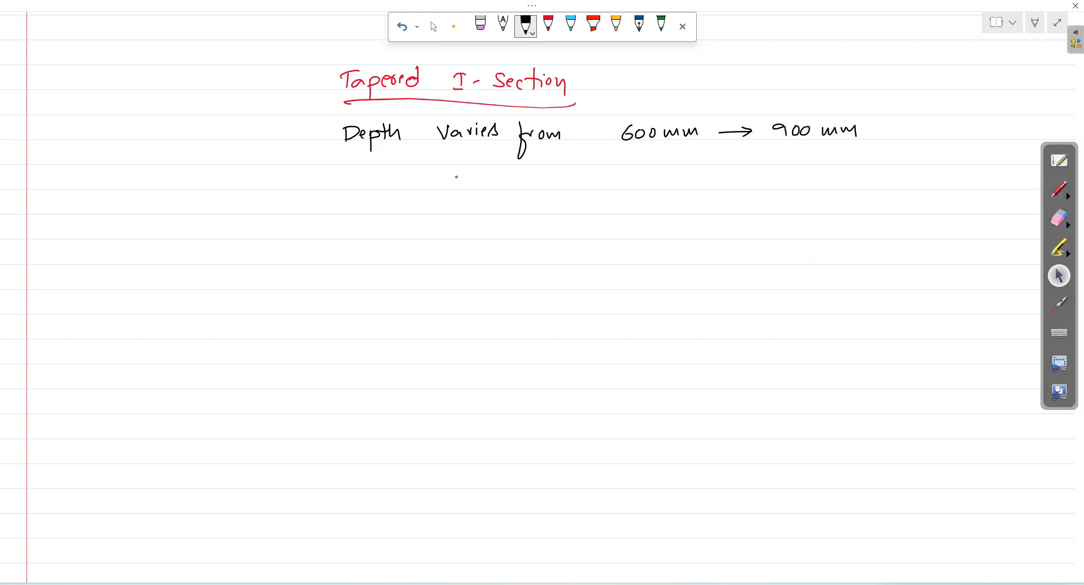
- Handwrite the web thickness of 12 mm on the line below the depth
drag(389, 155, 405, 156)
drag(409, 158, 414, 160)
drag(419, 148, 420, 162)
mouse_move(456, 151)
mouse_down()
mouse_move(458, 165)
mouse_move(466, 153)
mouse_up()
drag(464, 148, 484, 162)
drag(497, 146, 503, 162)
mouse_move(512, 153)
mouse_down()
mouse_move(513, 163)
mouse_move(555, 159)
mouse_up()
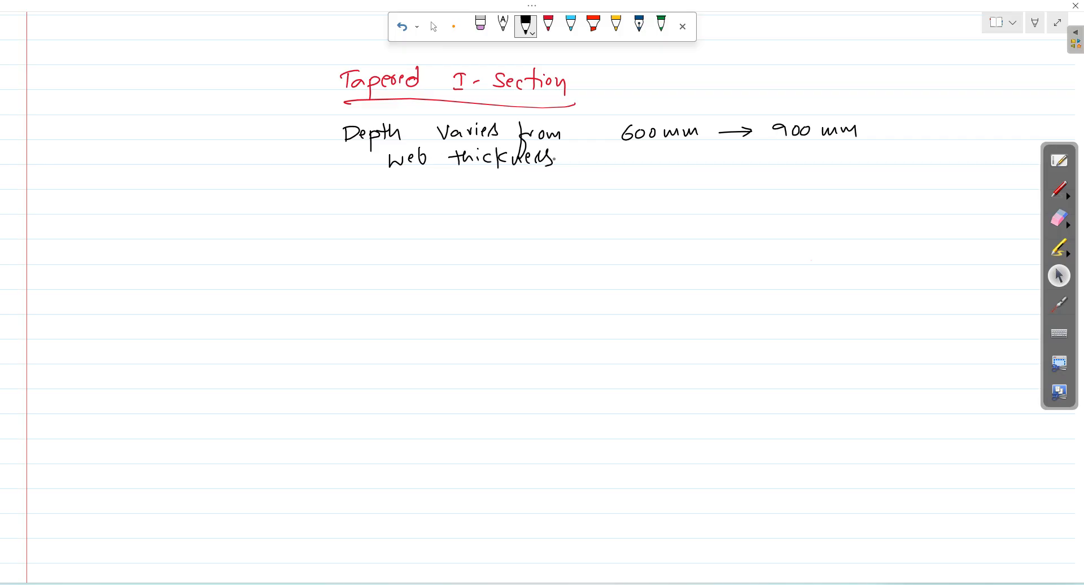
mouse_move(627, 151)
mouse_down()
mouse_move(629, 164)
mouse_move(698, 152)
mouse_up()
- Handwrite the top flange size of 250 x 20 mm below the web thickness
drag(398, 178, 398, 193)
mouse_move(392, 178)
mouse_down()
mouse_move(413, 181)
mouse_move(421, 199)
mouse_up()
mouse_move(422, 182)
mouse_down()
mouse_move(447, 190)
mouse_move(455, 174)
mouse_up()
drag(446, 183, 462, 188)
mouse_move(472, 180)
mouse_down()
mouse_move(498, 206)
mouse_move(516, 184)
mouse_up()
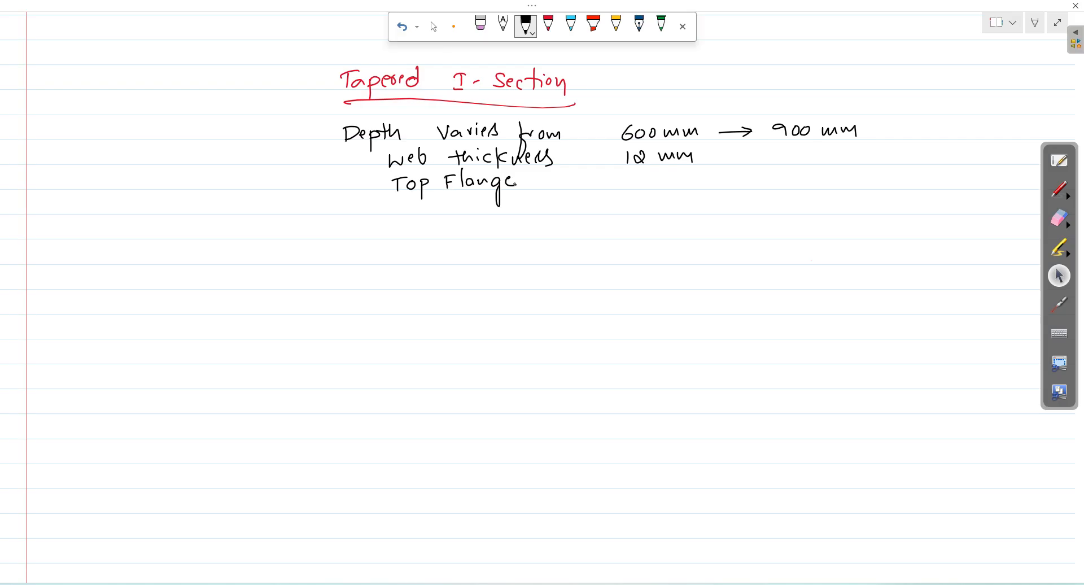
drag(628, 176, 644, 190)
mouse_move(656, 178)
mouse_down()
mouse_move(654, 189)
mouse_move(660, 178)
mouse_move(685, 188)
mouse_move(674, 189)
mouse_up()
drag(691, 178, 703, 188)
drag(713, 177, 764, 181)
- Handwrite the bottom flange size of 300 x 25 mm and draw a double line beneath the dimension list
mouse_move(394, 201)
mouse_down()
mouse_move(394, 215)
mouse_move(428, 204)
mouse_up()
drag(435, 202, 437, 214)
drag(429, 206, 464, 210)
mouse_move(488, 202)
mouse_down()
mouse_move(489, 219)
mouse_move(498, 200)
mouse_up()
drag(489, 211, 500, 215)
mouse_move(515, 205)
mouse_down()
mouse_move(532, 205)
mouse_move(537, 227)
mouse_up()
click(565, 210)
drag(548, 209, 683, 213)
mouse_move(683, 203)
mouse_down()
mouse_move(672, 213)
mouse_move(716, 212)
mouse_up()
drag(731, 199, 723, 211)
drag(747, 205, 793, 207)
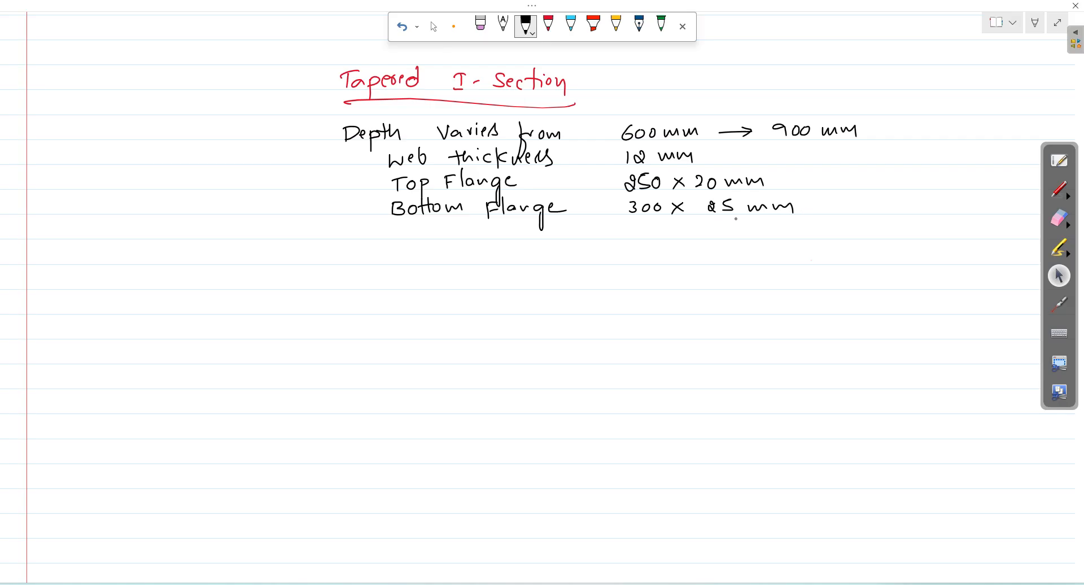
drag(742, 246, 824, 233)
drag(713, 261, 813, 248)
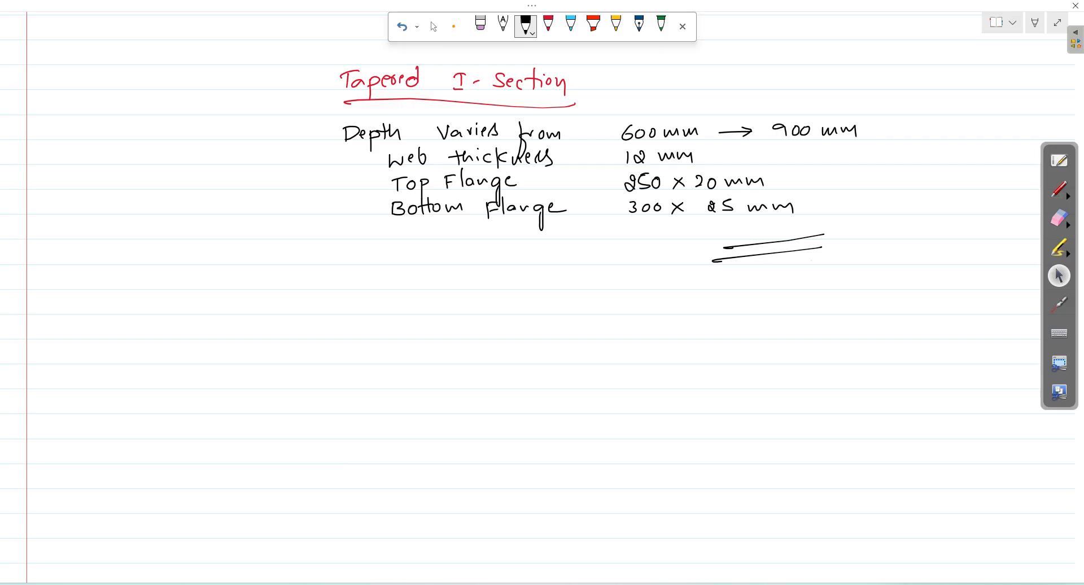
- Switch to STAAD.Pro, start a Tapered I prismatic section definition and recheck the handwritten dimensions
key(alt+Tab)
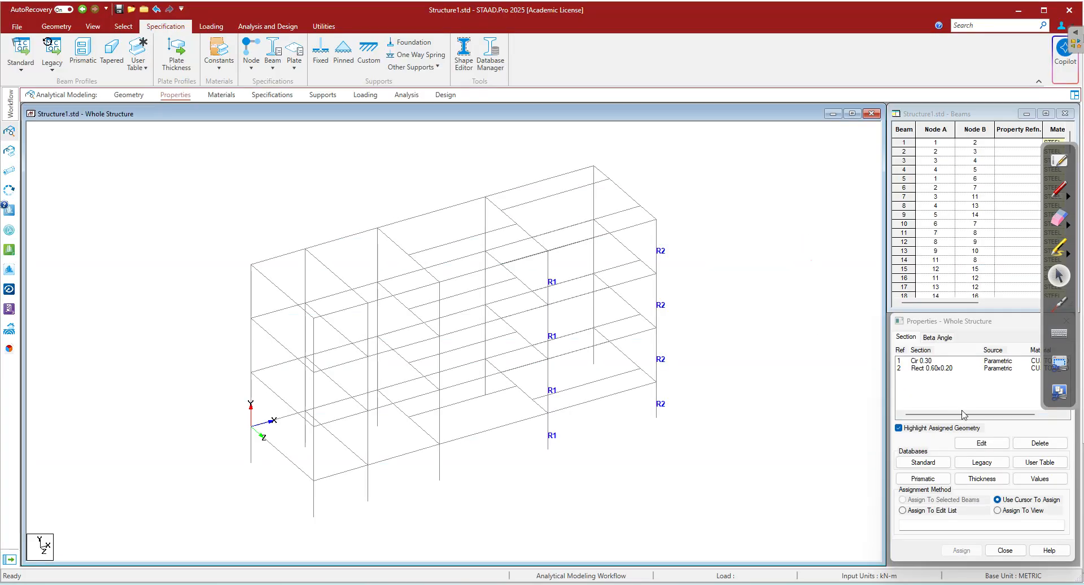
click(953, 393)
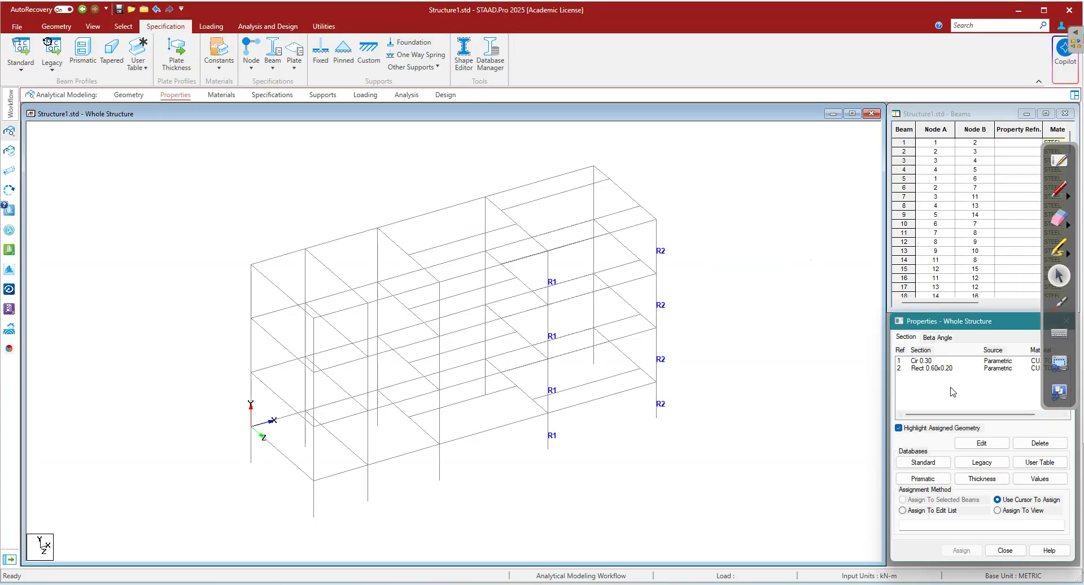
click(179, 100)
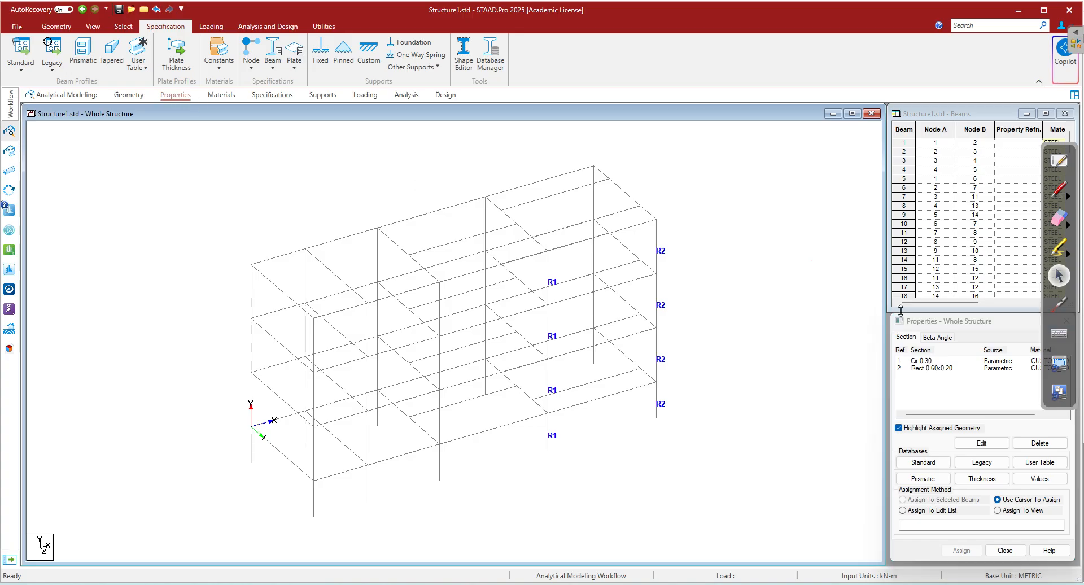
click(932, 479)
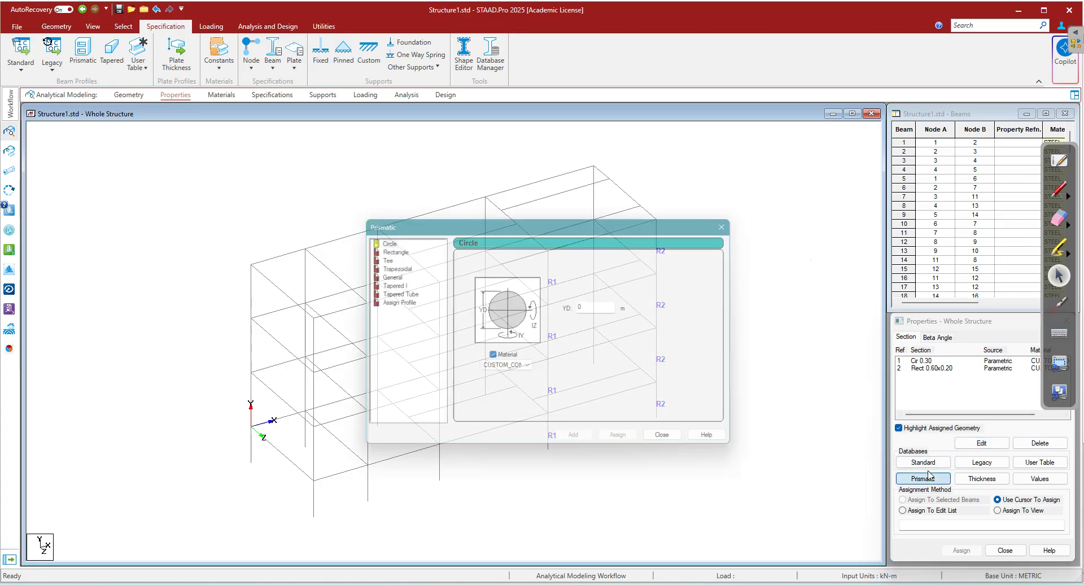
click(395, 284)
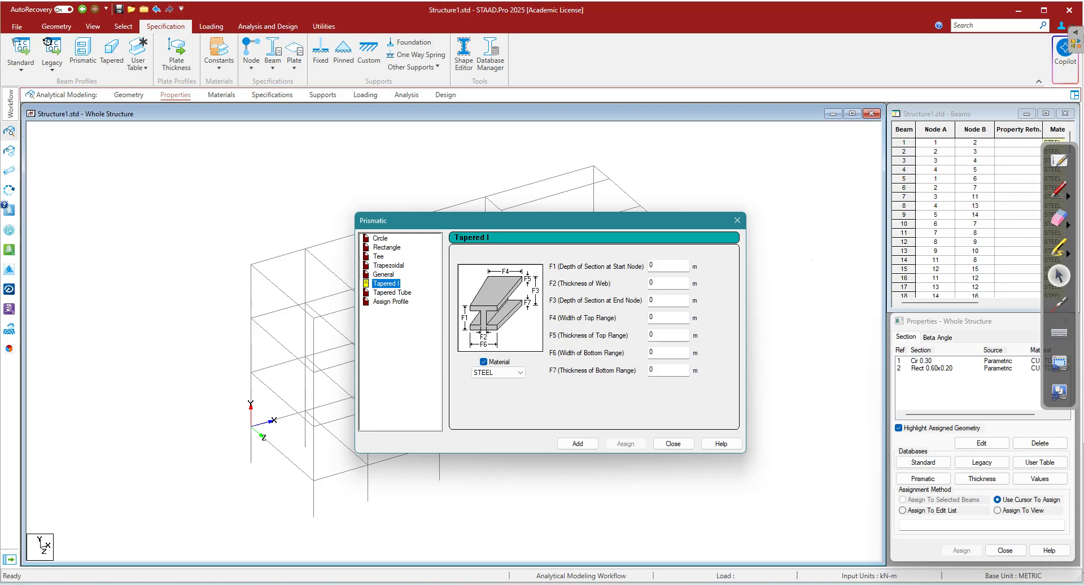
key(alt+Tab)
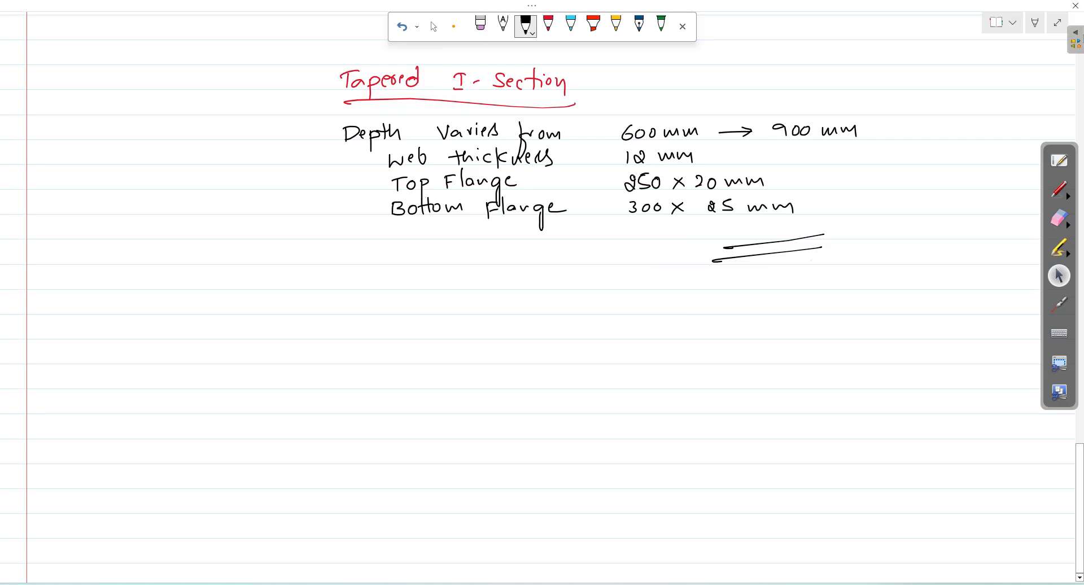
click(277, 584)
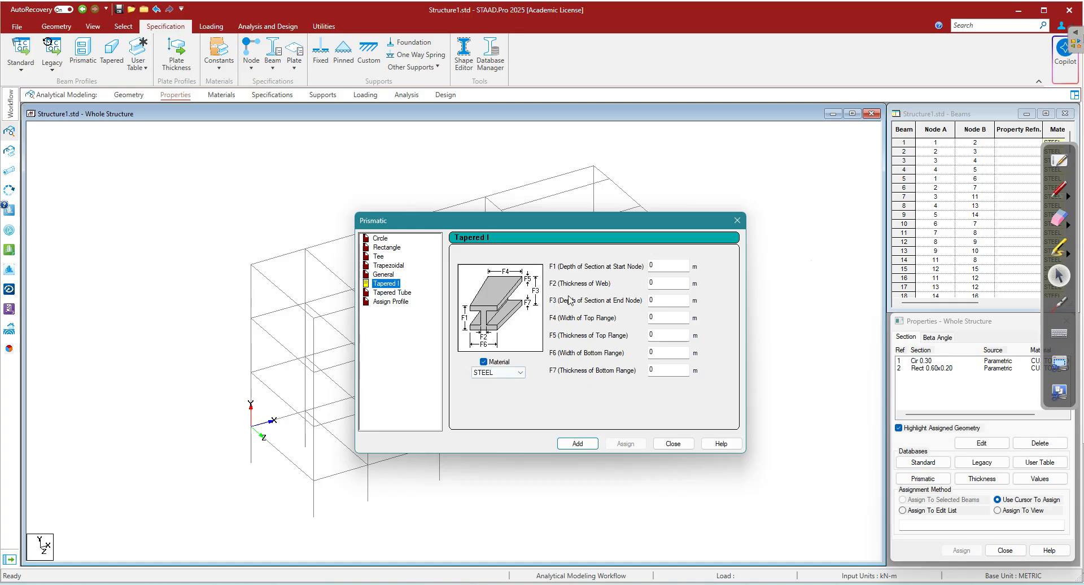
- Set the tapered I-section's start-node depth to 0.6 m, web thickness to 0.012 m and end-node depth to 0.9 m
click(671, 265)
text(.6)
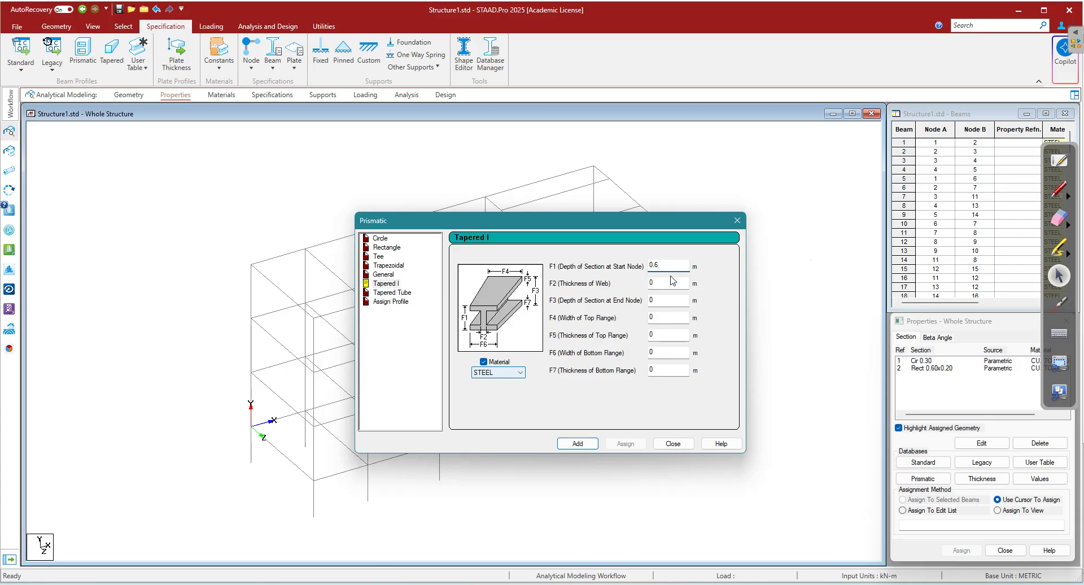
click(672, 281)
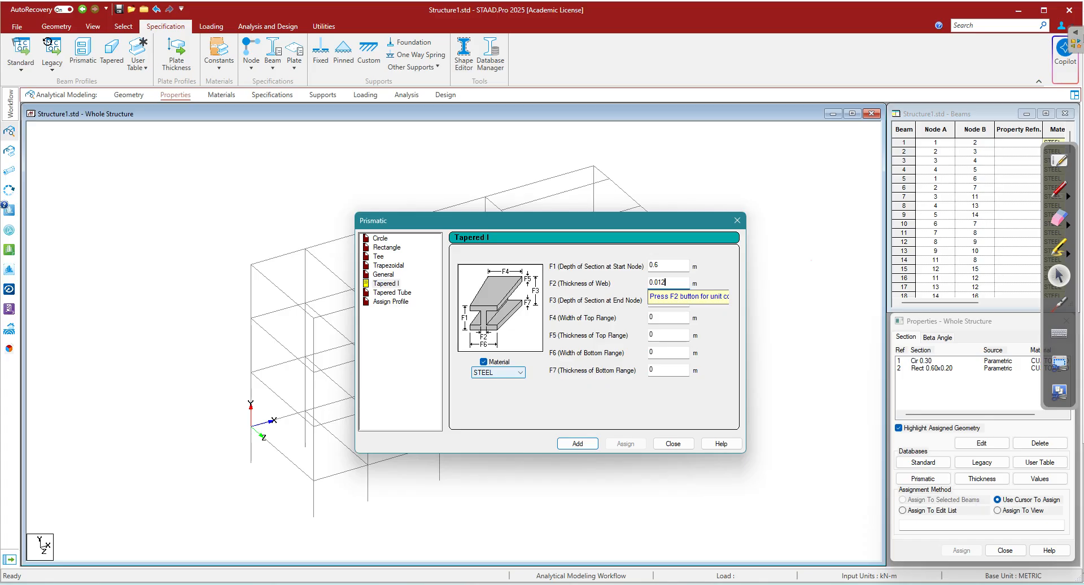
click(665, 300)
text(.9)
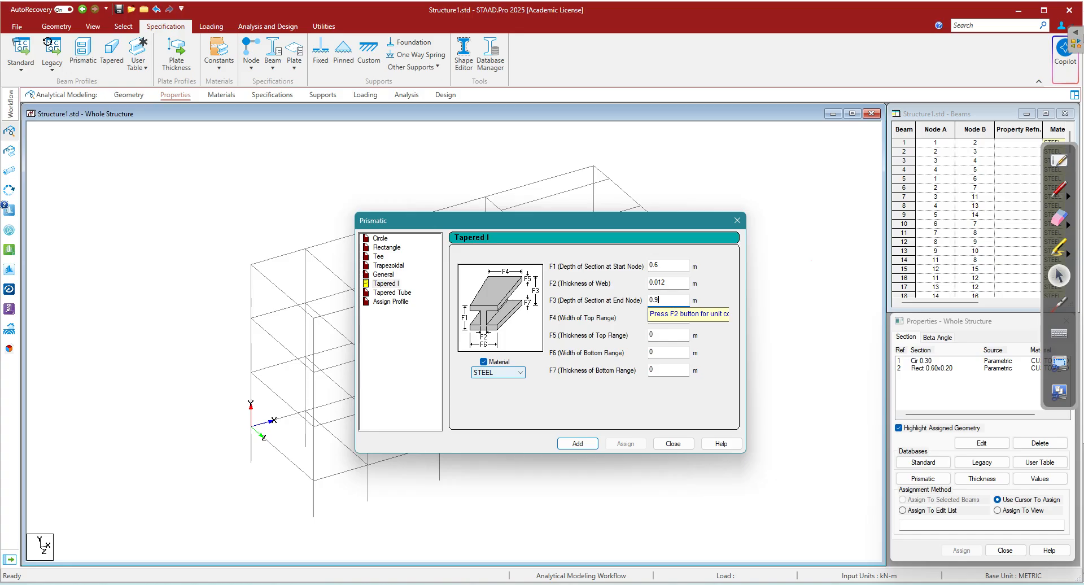
- Set the tapered section's top flange to 0.25 m wide and 0.020 m thick
click(665, 319)
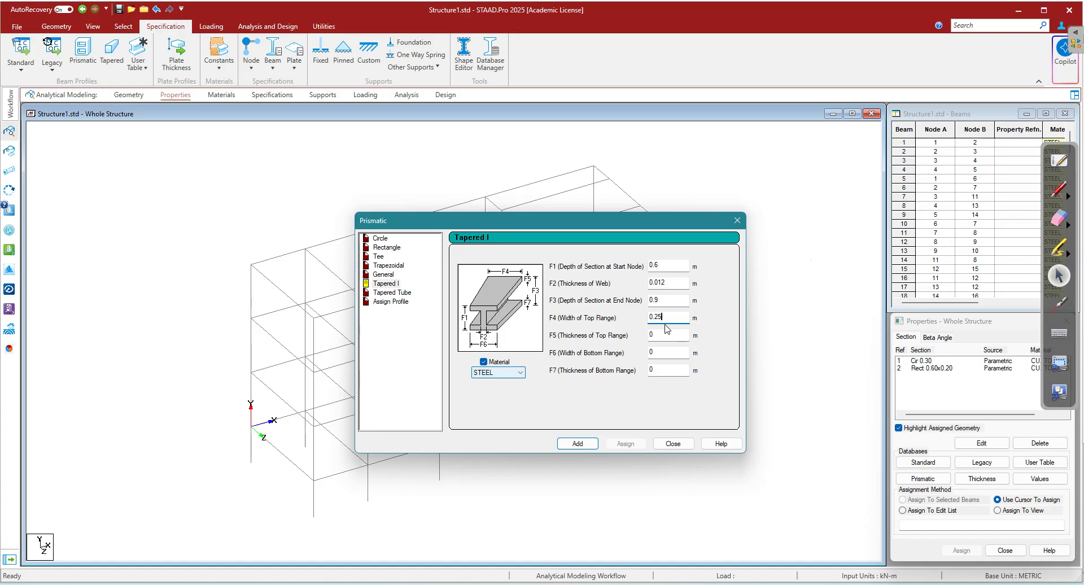
click(661, 336)
text(.020)
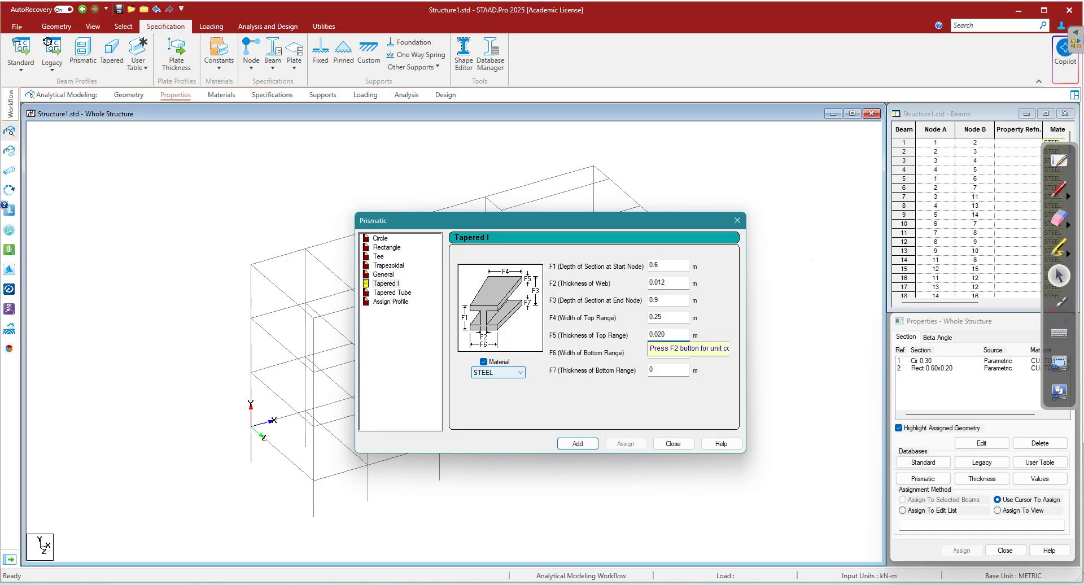
- Set the bottom flange to 0.30 m wide and 0.025 m thick, and add the tapered steel section to the properties
click(655, 352)
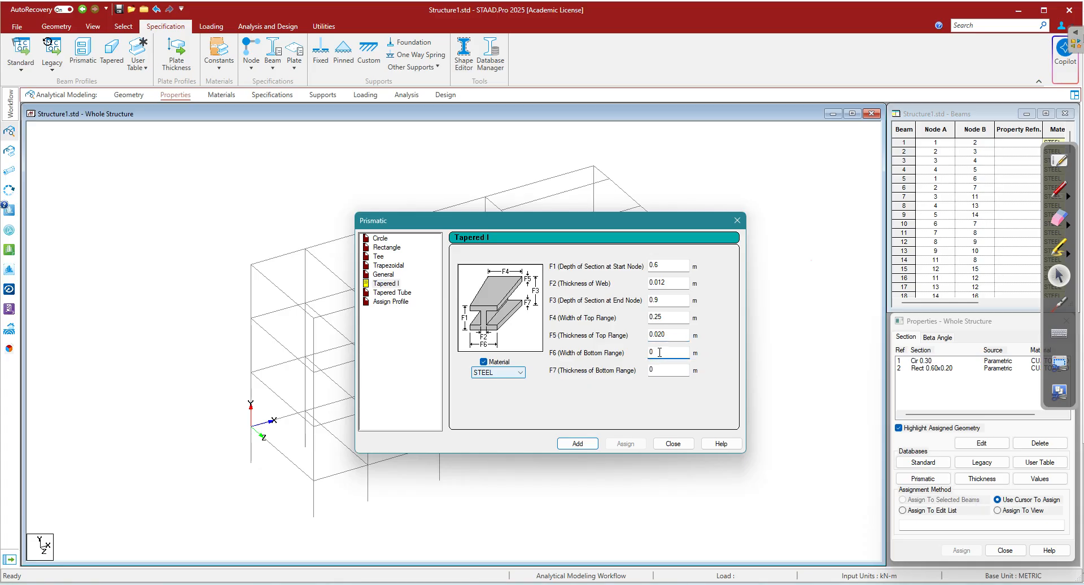
text(.3)
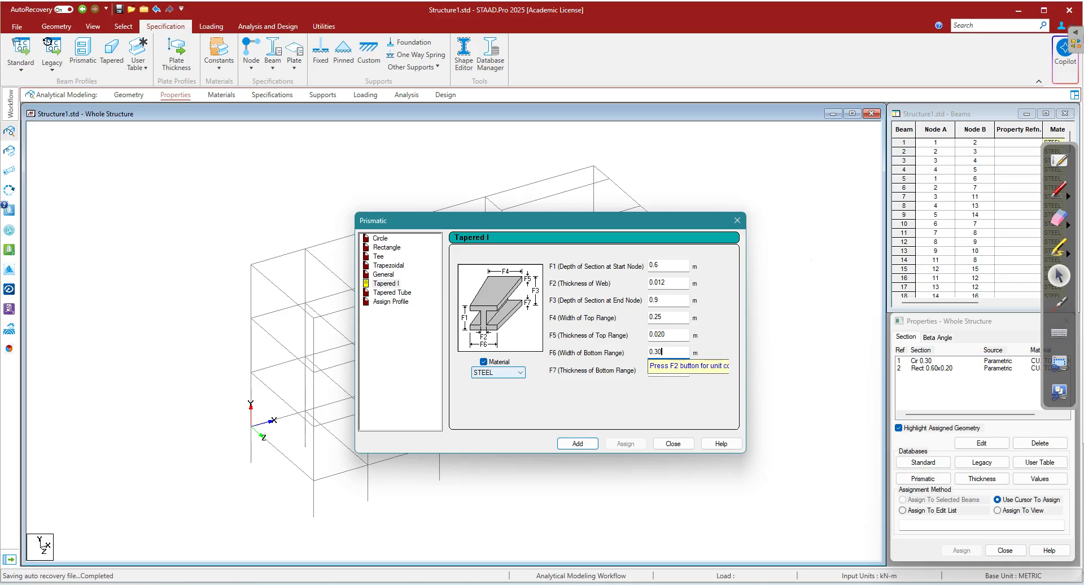
click(663, 371)
text(0.025)
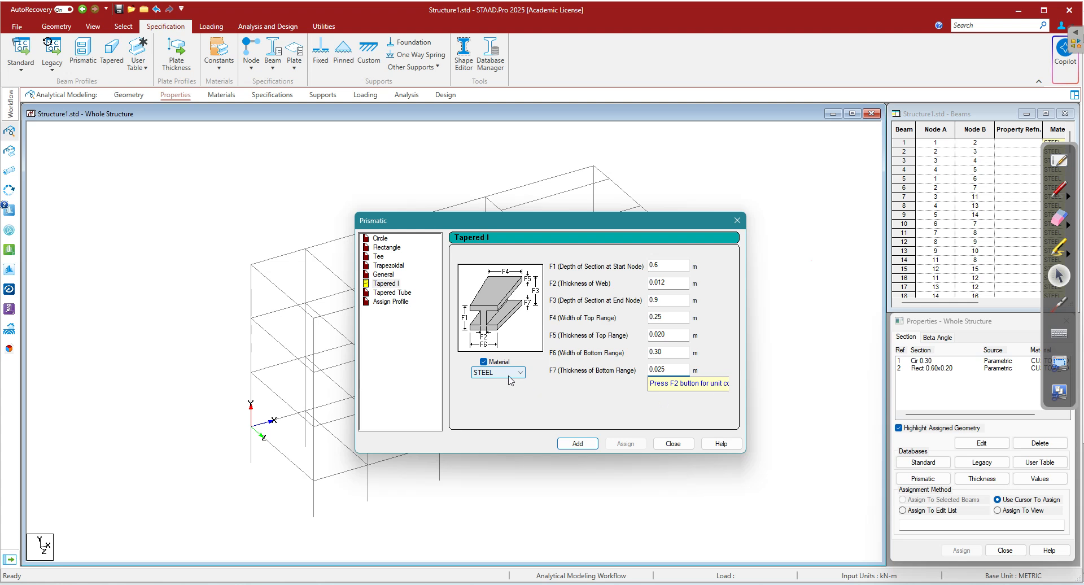
click(578, 443)
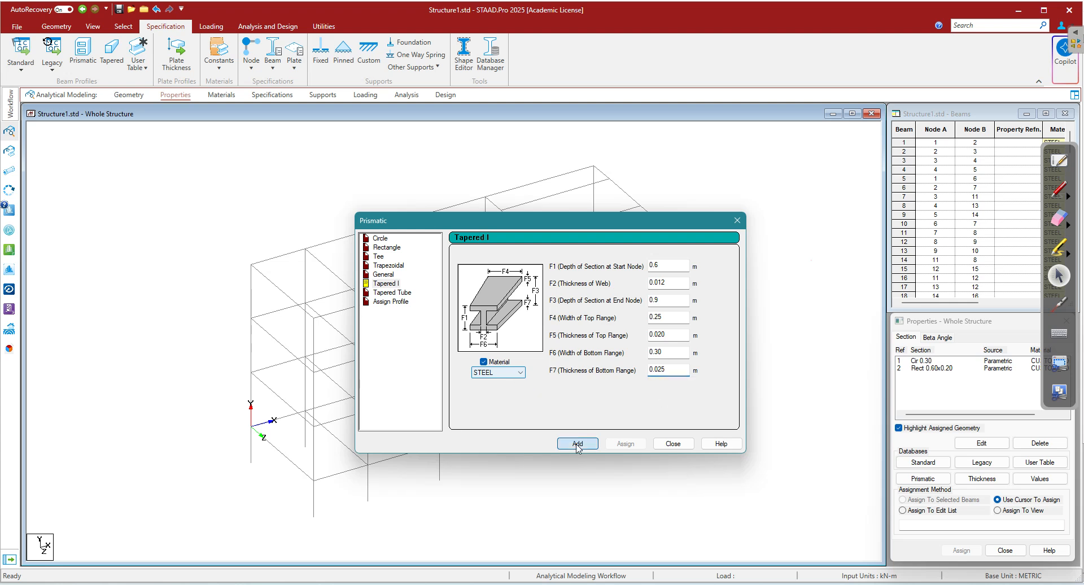
click(672, 443)
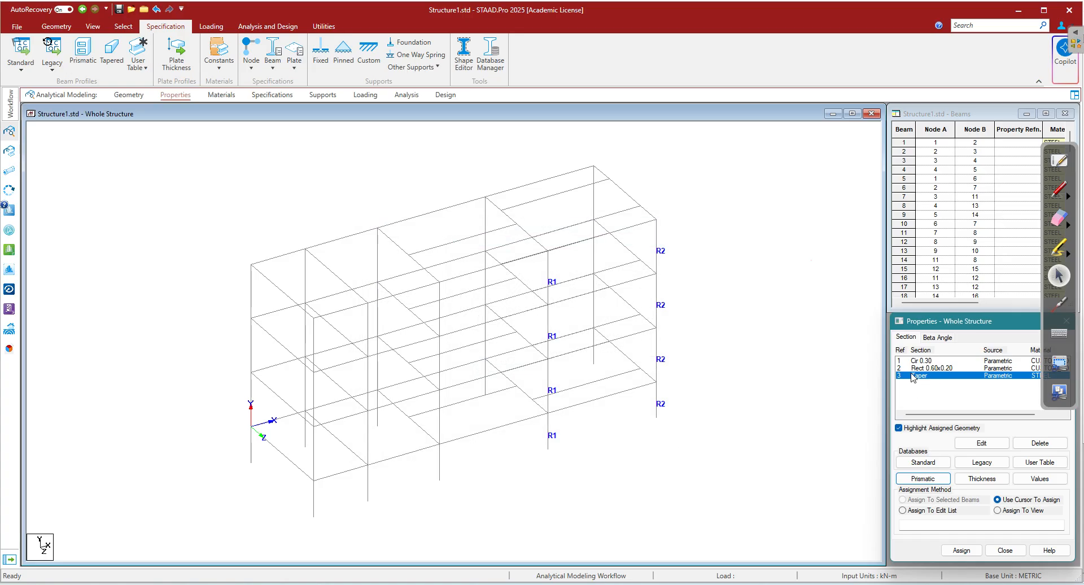
- Assign the Taper section to the four selected beams along the rear roof edge
click(689, 222)
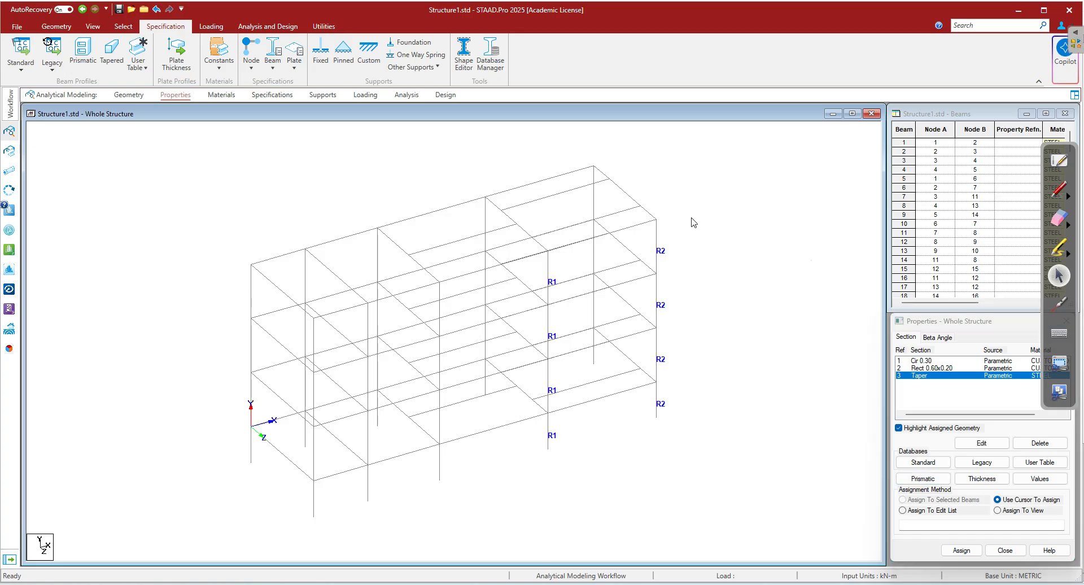
click(416, 220)
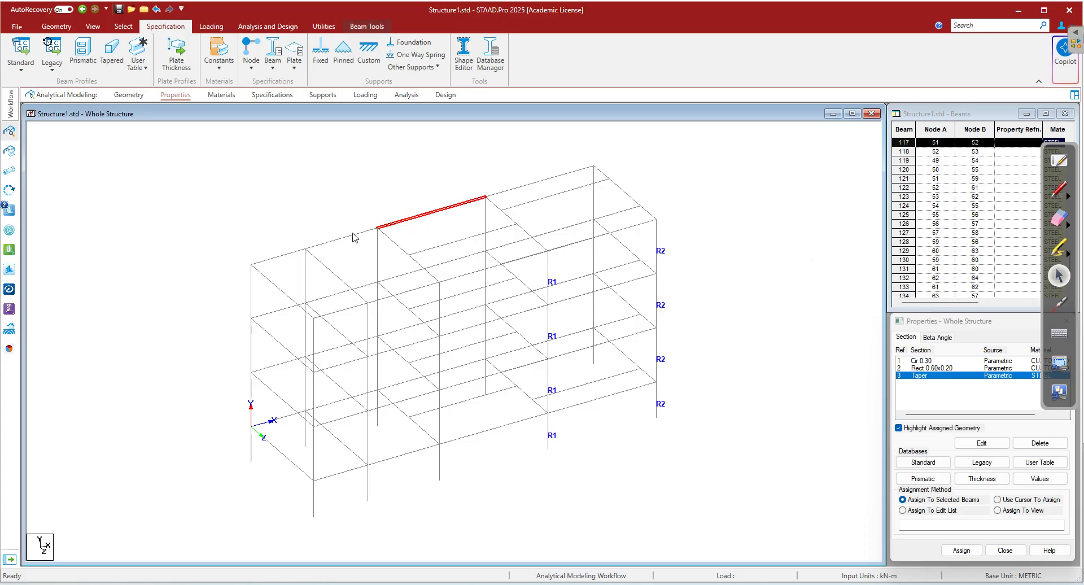
ctrl+click(289, 252)
ctrl+click(329, 241)
ctrl+click(496, 194)
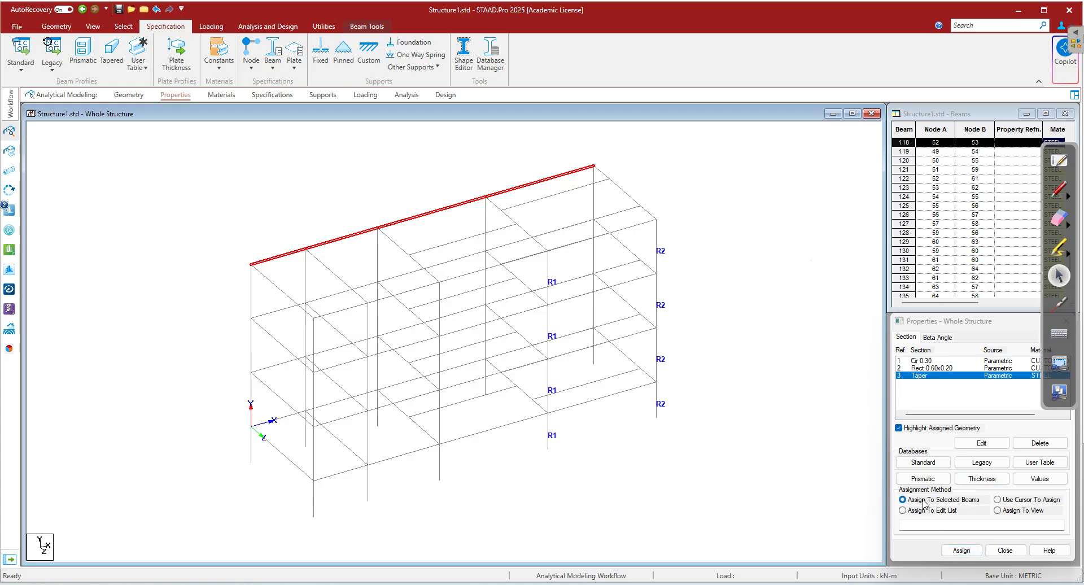
click(954, 550)
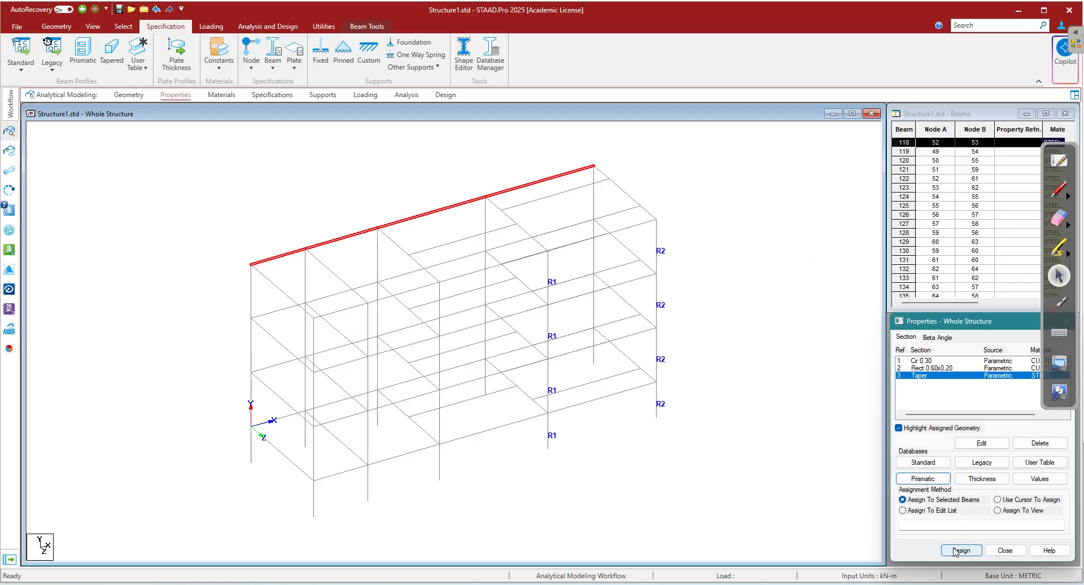
click(1001, 469)
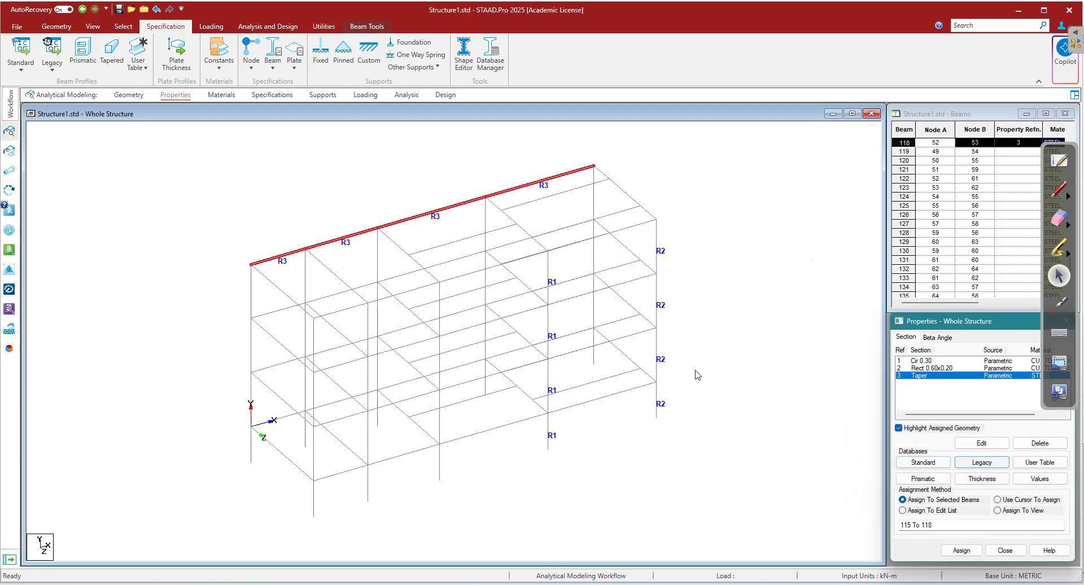
- Select all members of the frame and open them in a maximized 3D rendered view showing the tapered roof beams
click(288, 206)
key(ctrl+a)
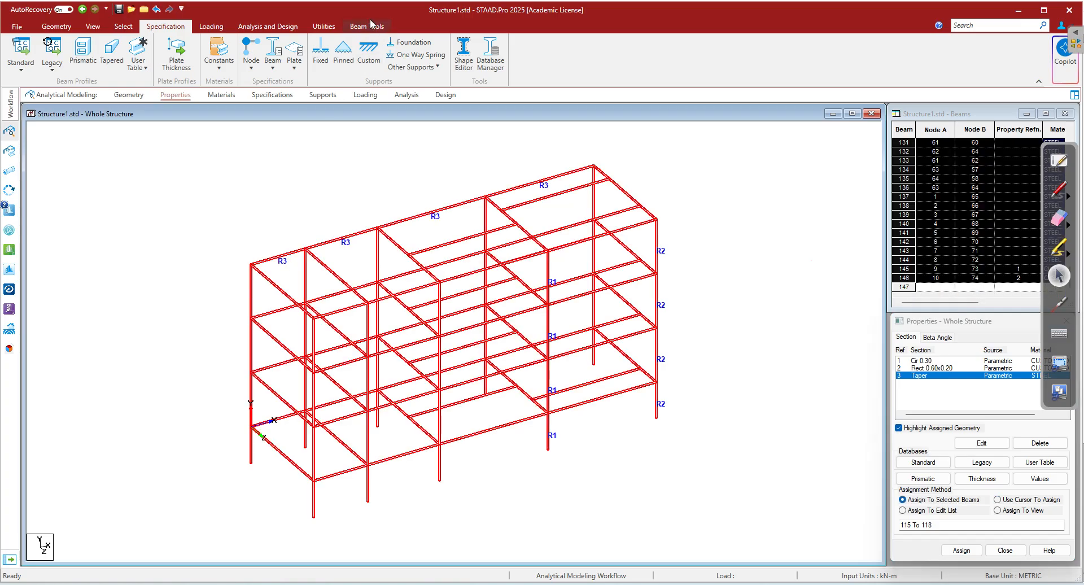
click(370, 22)
click(464, 56)
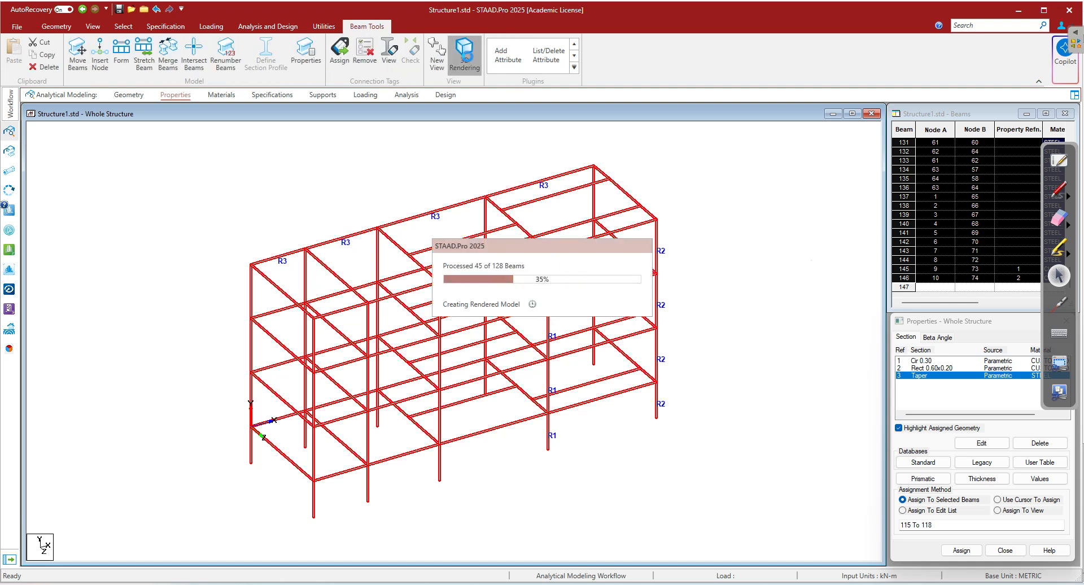
scroll(537, 331, up, 8)
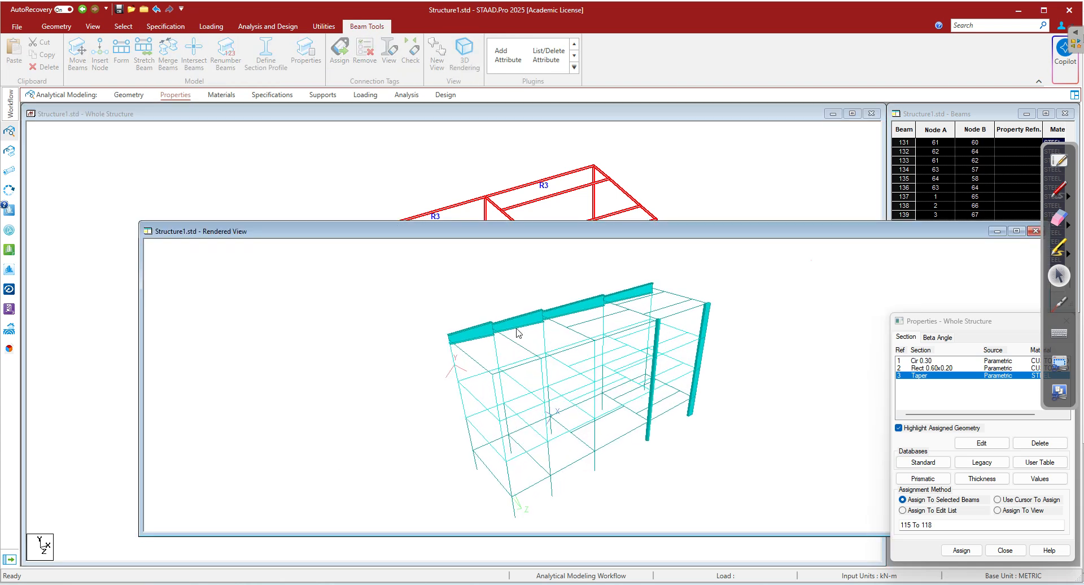
scroll(506, 316, up, 1)
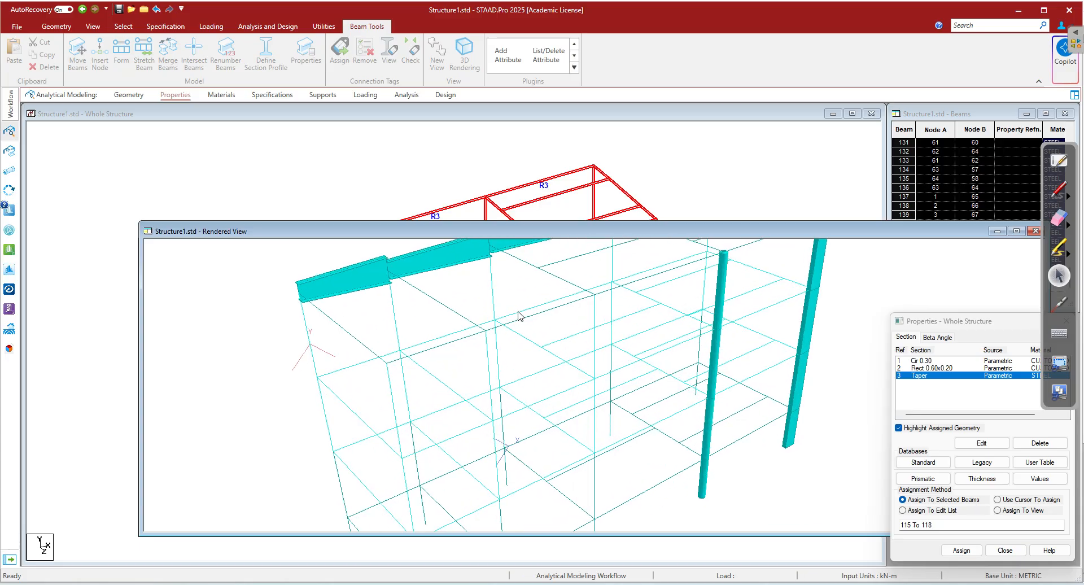
drag(518, 317, 501, 360)
middle_drag(539, 316, 518, 376)
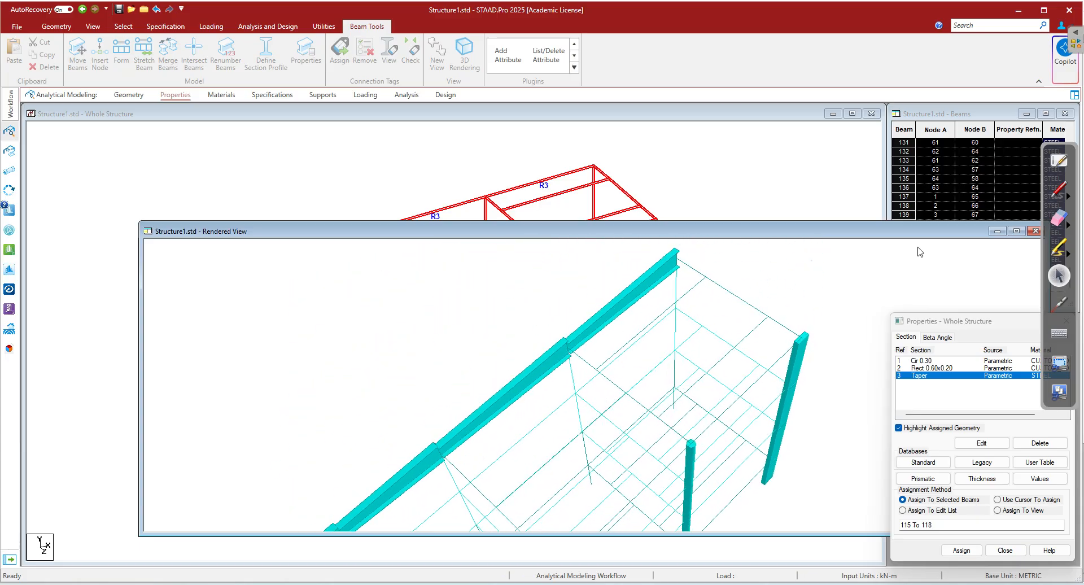
click(1016, 231)
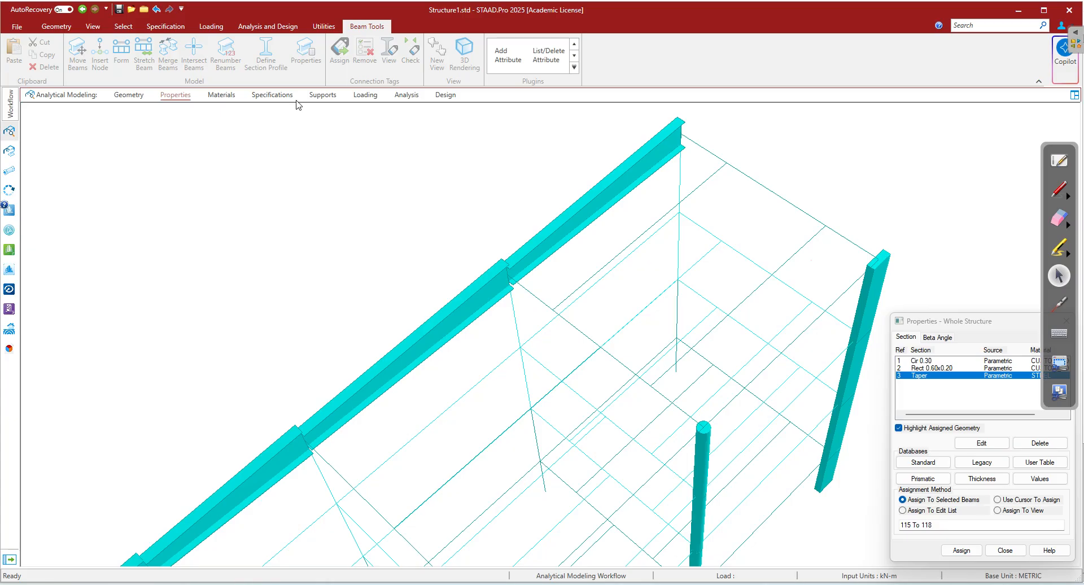
- View the rendered frame isometrically and examine the I-shape and depth change of the tapered roof beams up close
click(93, 26)
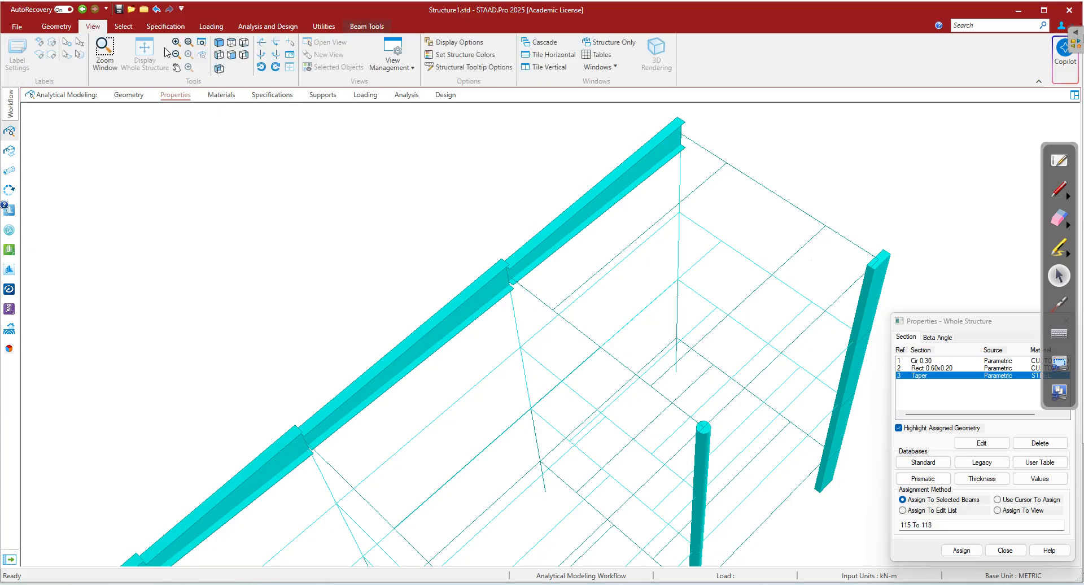
click(220, 48)
scroll(355, 365, up, 4)
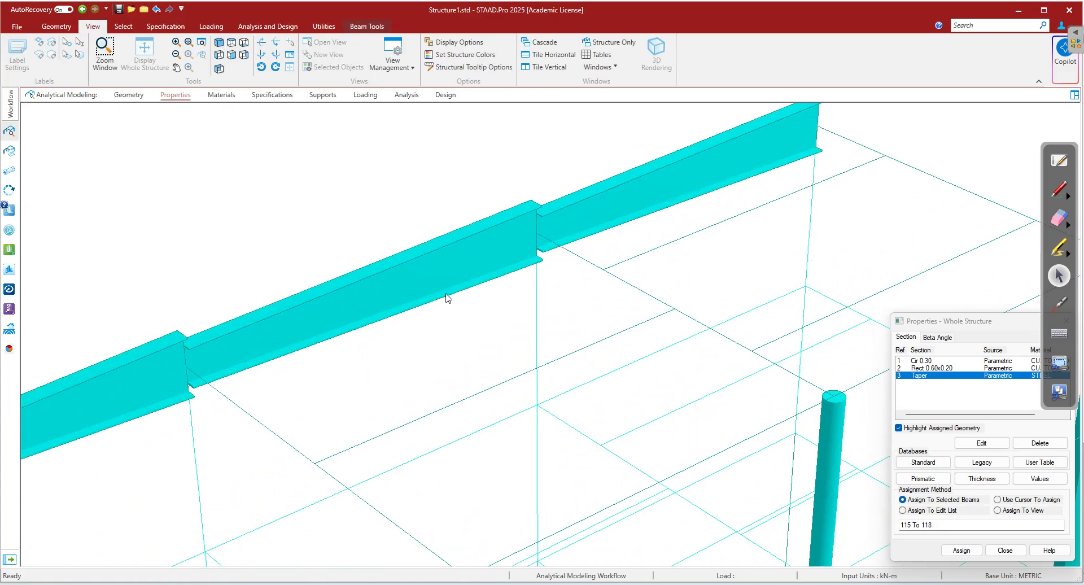
scroll(446, 294, up, 3)
scroll(561, 202, up, 1)
scroll(552, 266, down, 4)
scroll(552, 272, down, 2)
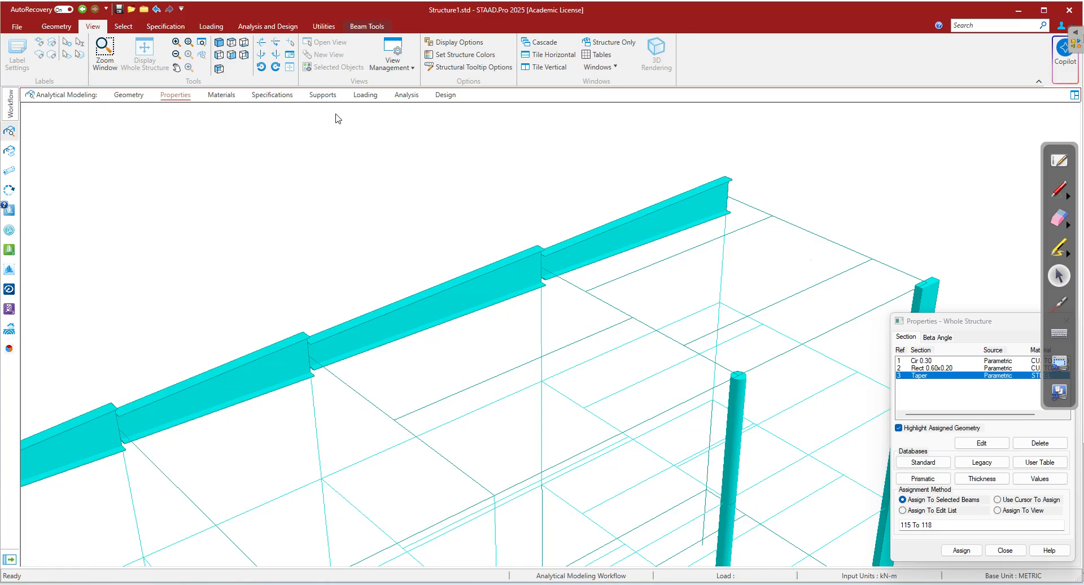
- Inspect the tapered roof beams from the end and in front elevation to compare their depths along the roof edge
click(236, 57)
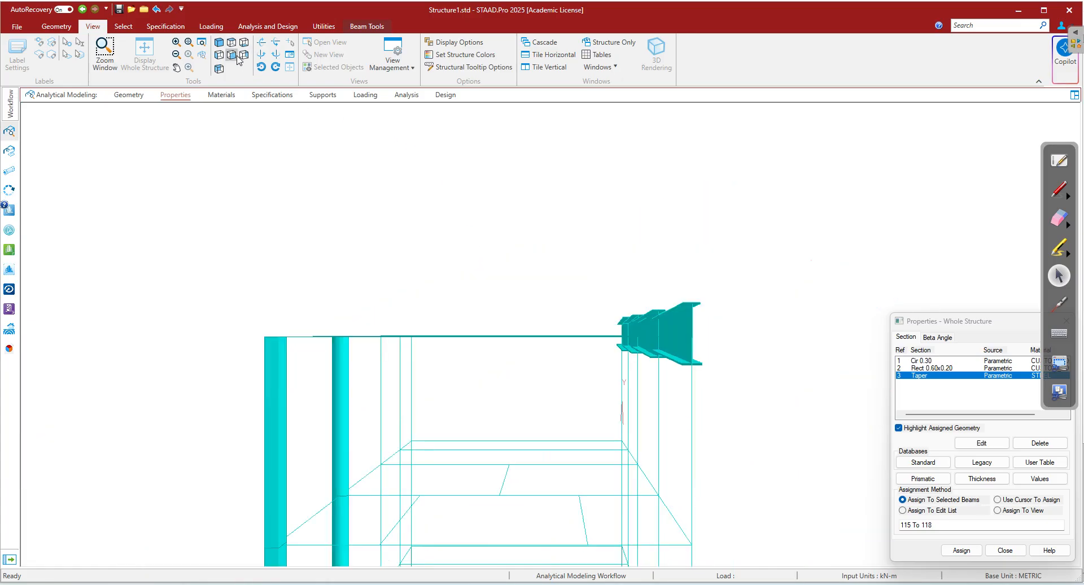
scroll(703, 324, up, 3)
middle_drag(756, 329, 728, 327)
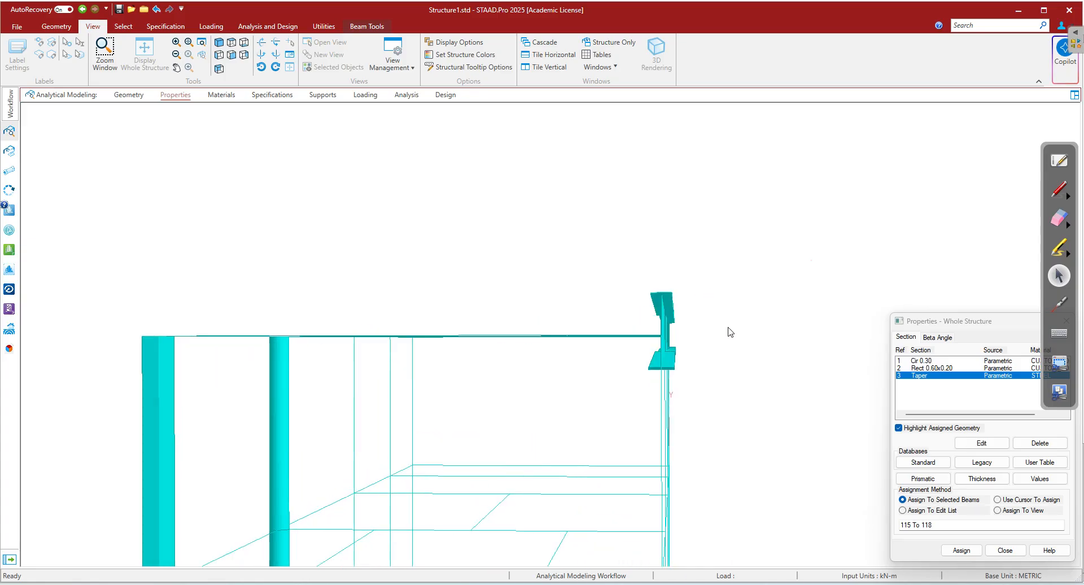
click(233, 56)
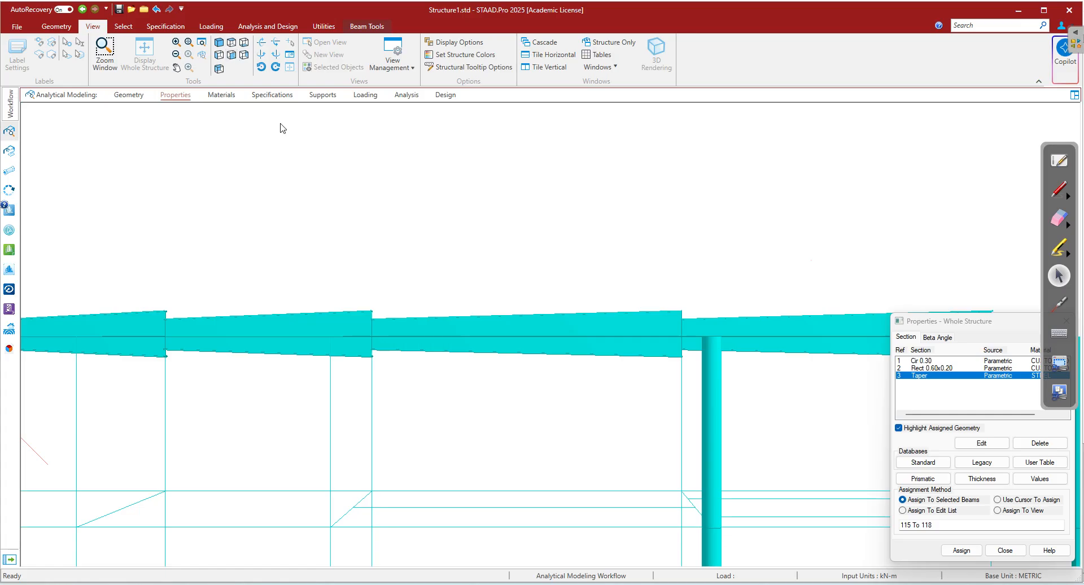
scroll(449, 300, down, 2)
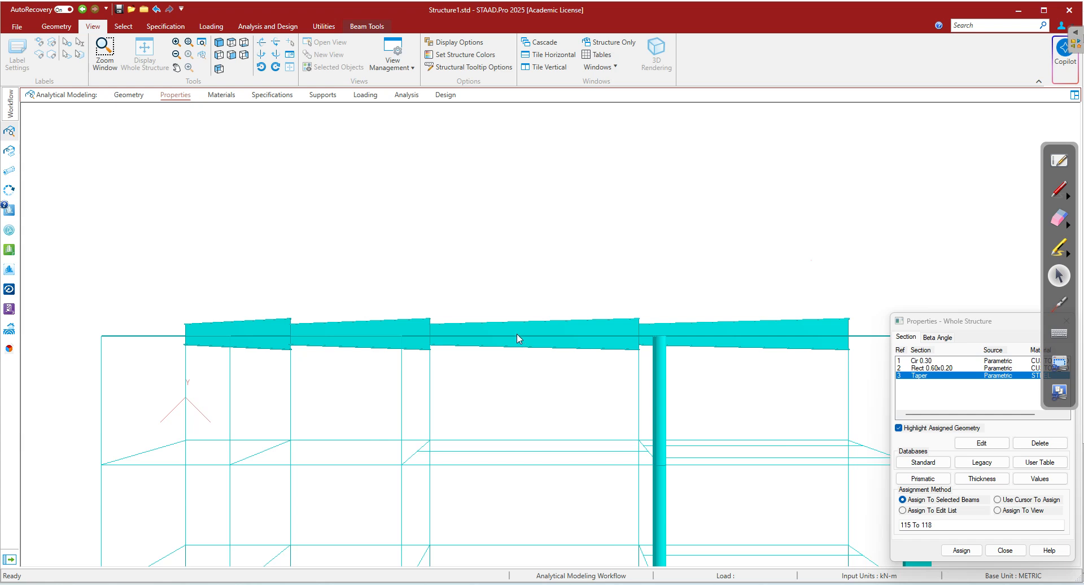
- Mark the roof beams' centreline in blue and outline the upper and lower edges of one tapered beam in green with the pen
click(1060, 191)
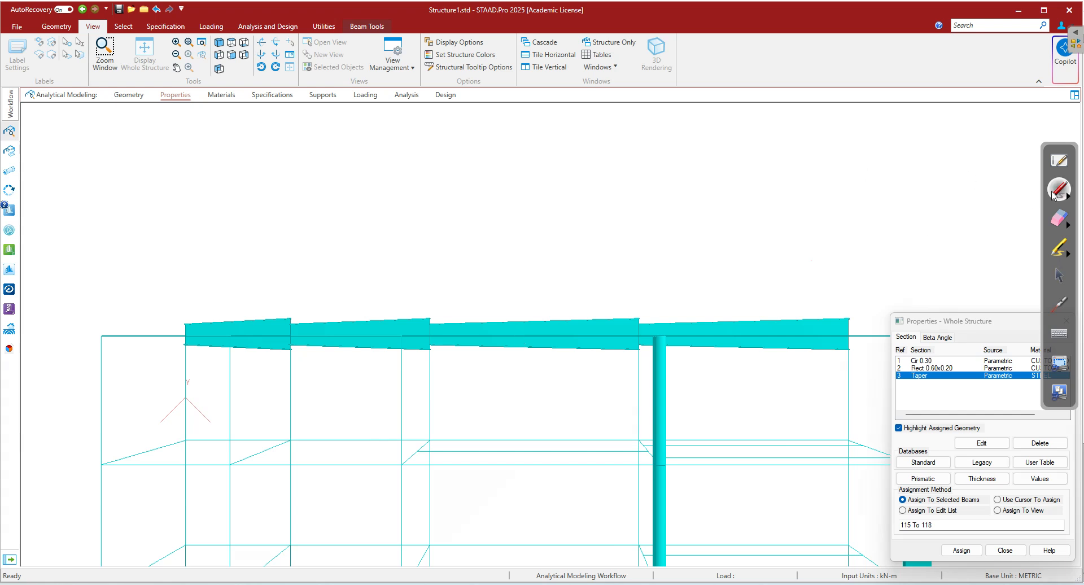
drag(102, 335, 709, 335)
click(1066, 196)
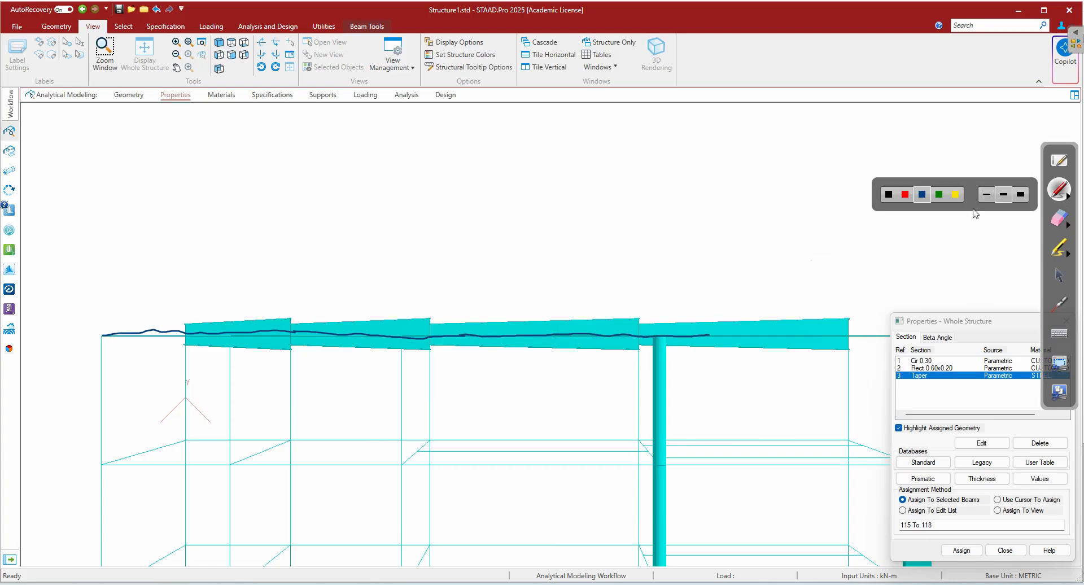
click(939, 194)
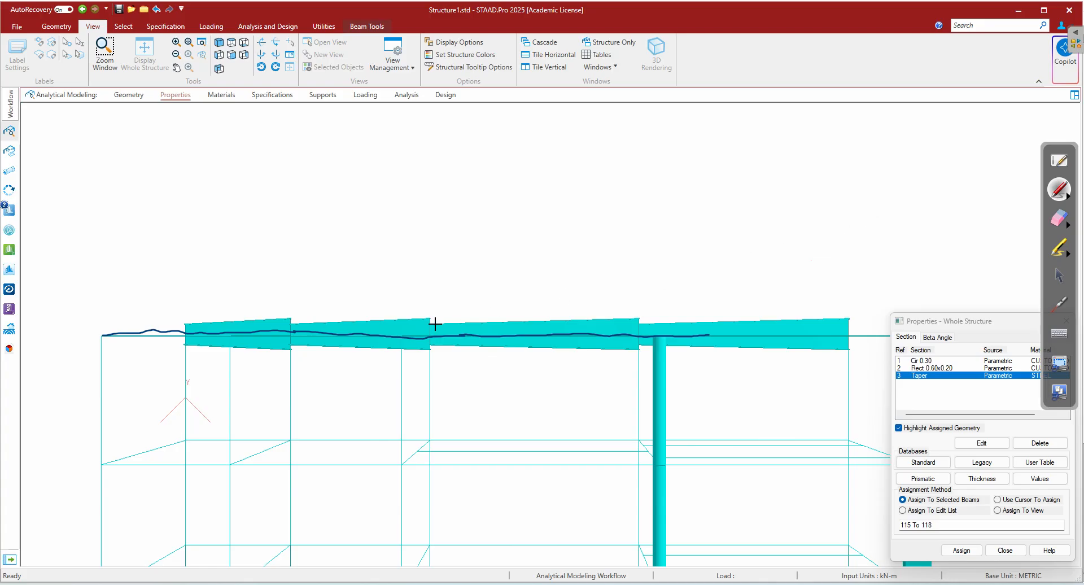
drag(467, 321, 637, 315)
drag(486, 345, 557, 349)
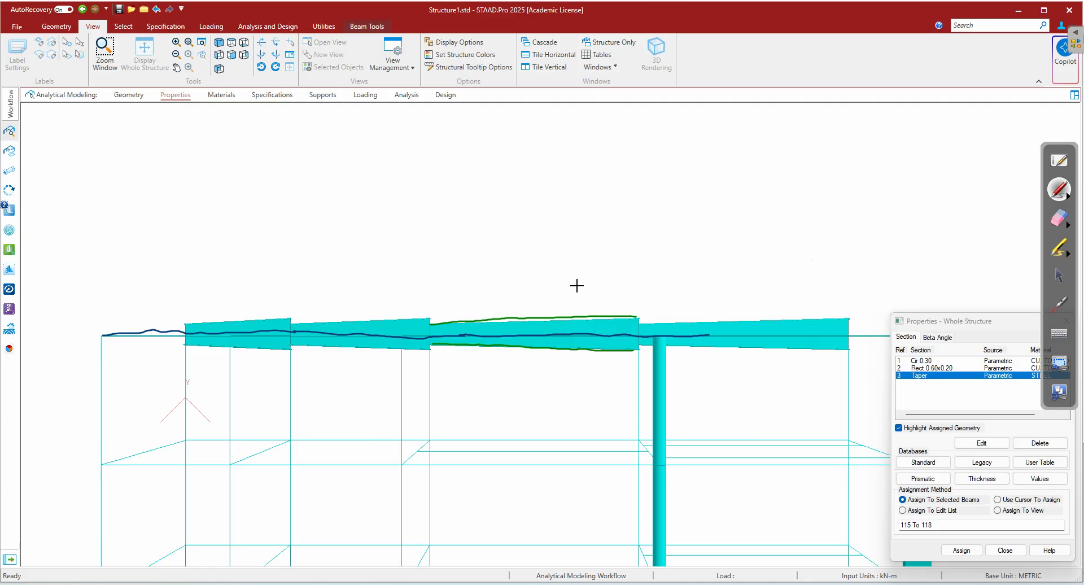
- Erase the pen marks drawn over the tapered roof beams
click(1059, 218)
drag(764, 321, 101, 340)
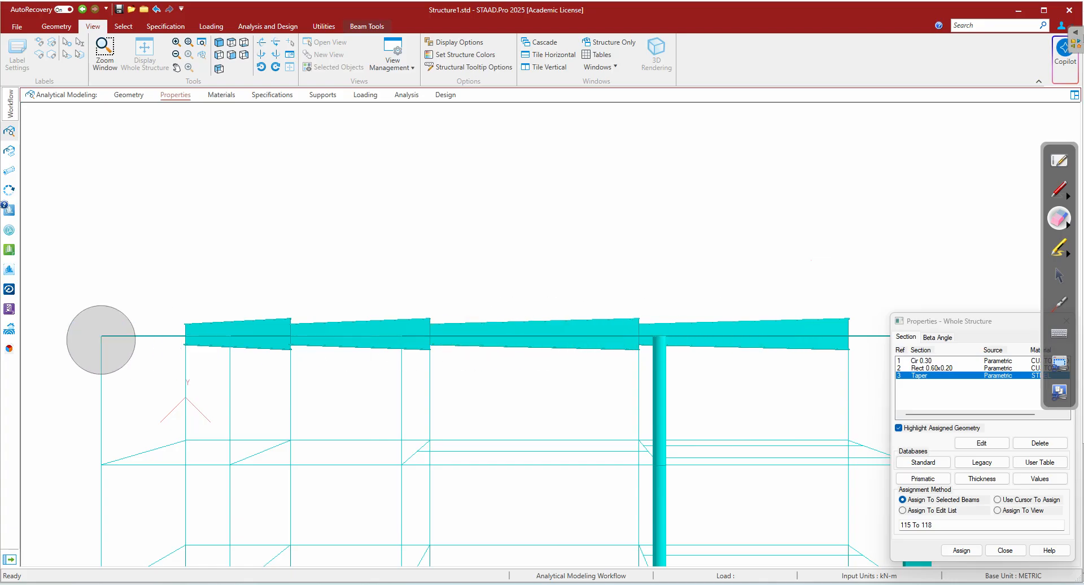
click(1059, 275)
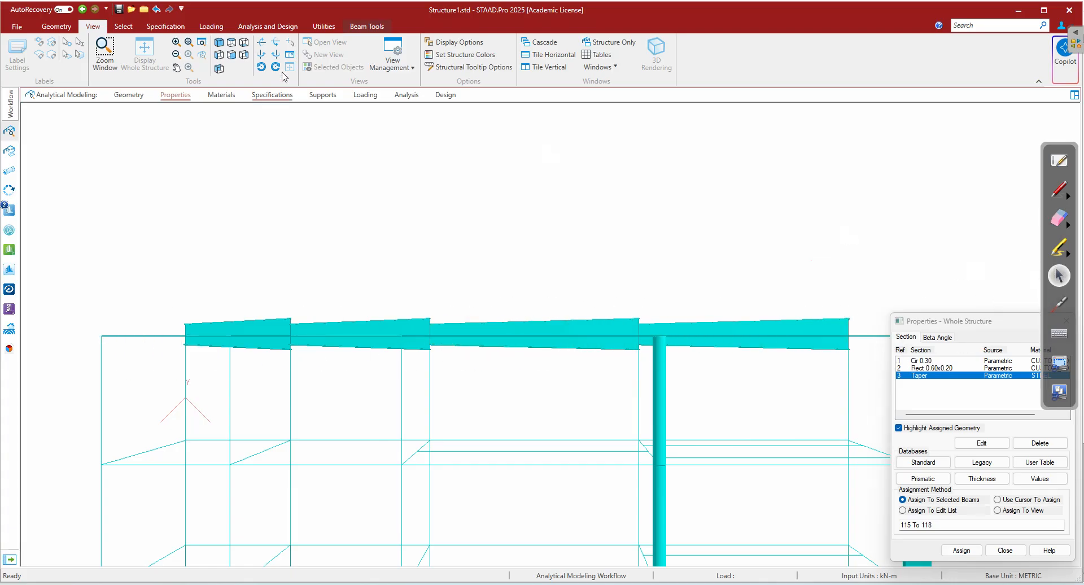
- Look at the rendered frame in several other standard views, including side, rear and plan orientations
click(219, 55)
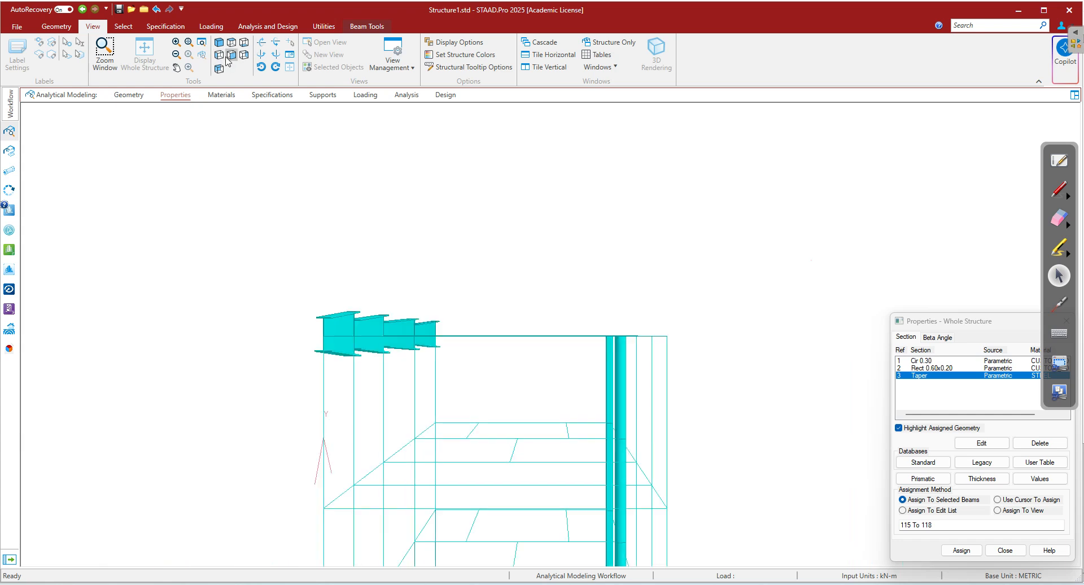
click(219, 68)
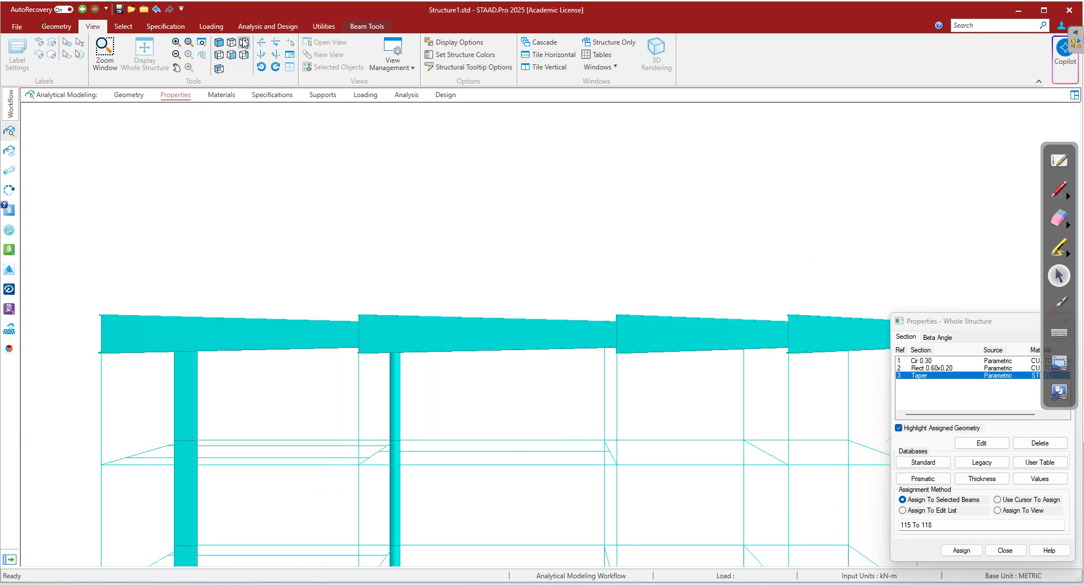
click(232, 56)
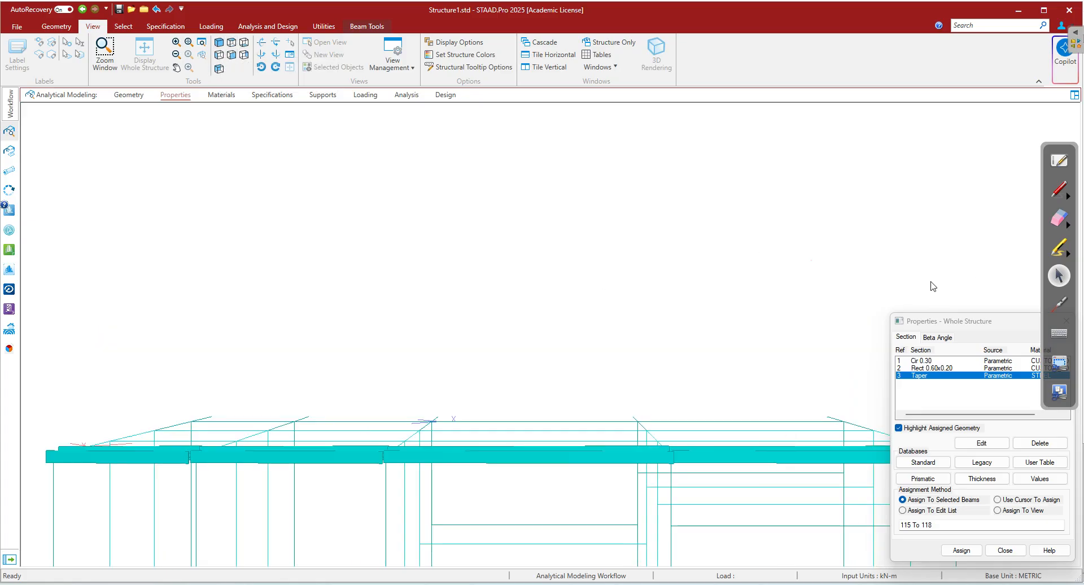
- Circle the group of standard view orientation commands in green with the pen
click(1061, 190)
mouse_move(229, 27)
mouse_down()
mouse_move(225, 81)
mouse_move(251, 30)
mouse_up()
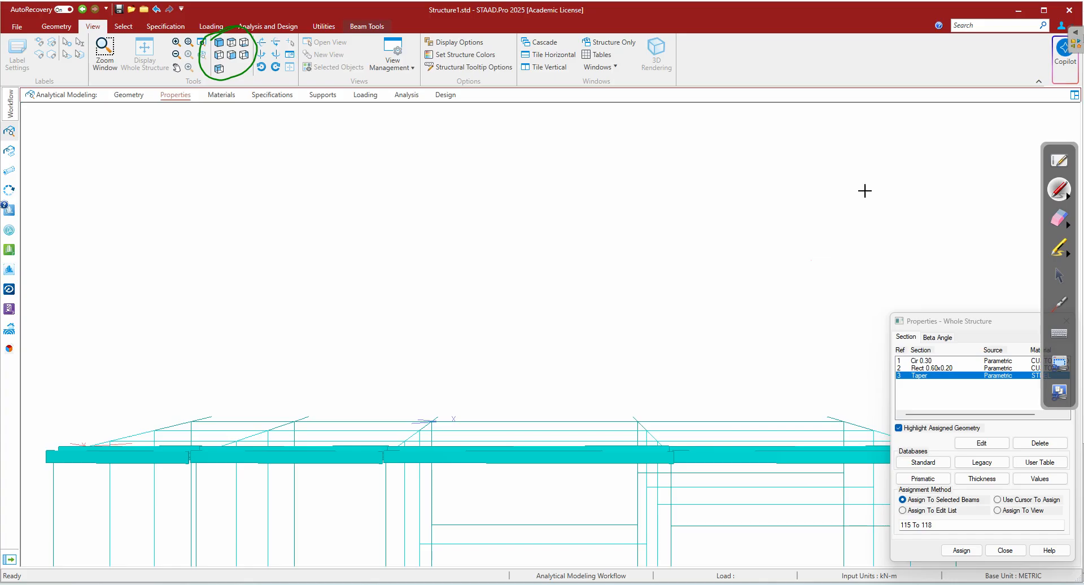
click(1054, 272)
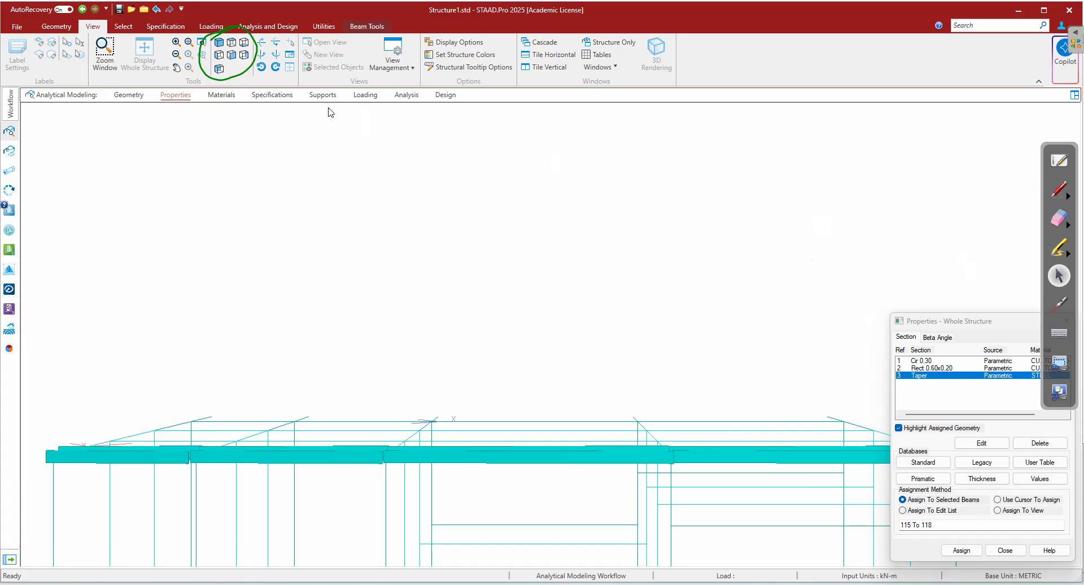
- Spin the rendered frame one way and back the other way in the plane of the view
click(260, 68)
click(258, 67)
click(257, 67)
click(258, 67)
click(257, 66)
click(257, 66)
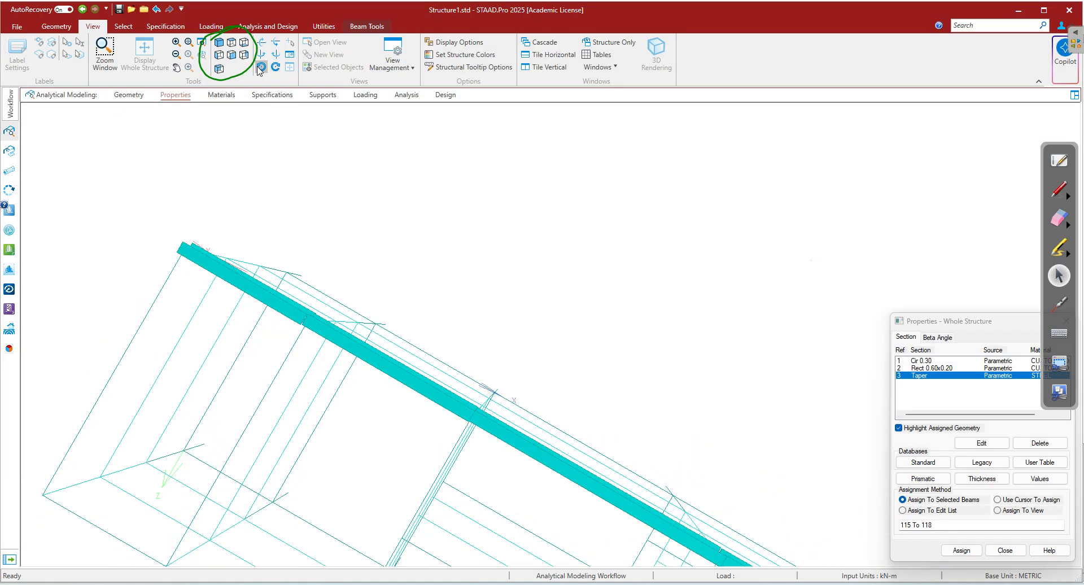
click(257, 67)
click(257, 66)
click(257, 66)
click(259, 66)
click(260, 67)
click(275, 66)
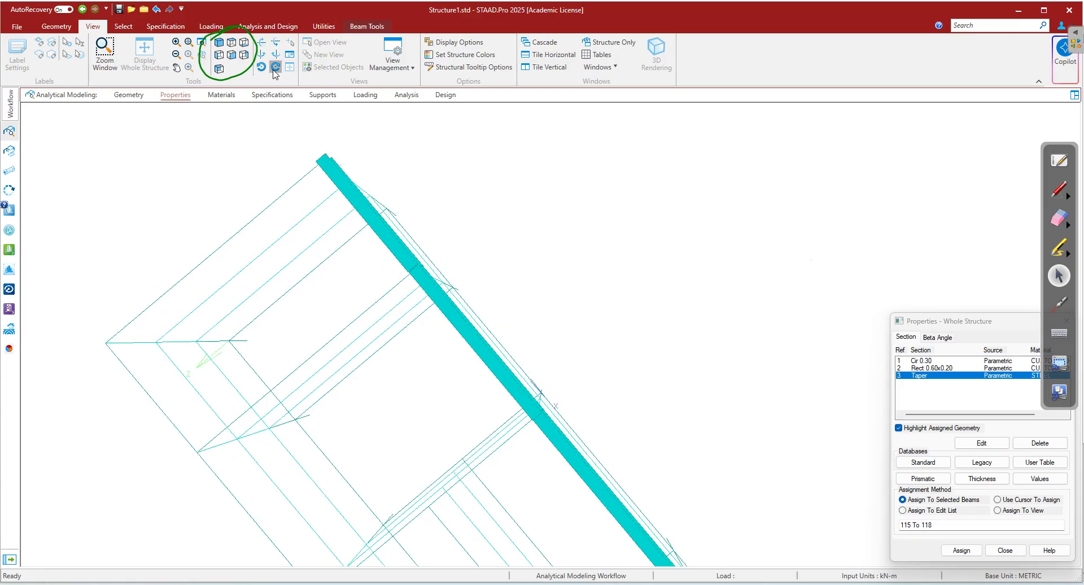
click(275, 67)
click(275, 66)
click(275, 68)
click(275, 69)
click(275, 68)
- Tilt the rendered frame step by step to examine the tapered beams from different angles, and restore the isometric view
click(262, 54)
click(263, 57)
click(261, 45)
click(261, 46)
click(261, 45)
click(261, 45)
click(261, 45)
click(260, 46)
click(261, 45)
click(261, 45)
click(261, 45)
click(261, 45)
click(260, 45)
click(261, 45)
click(261, 45)
click(260, 45)
click(261, 46)
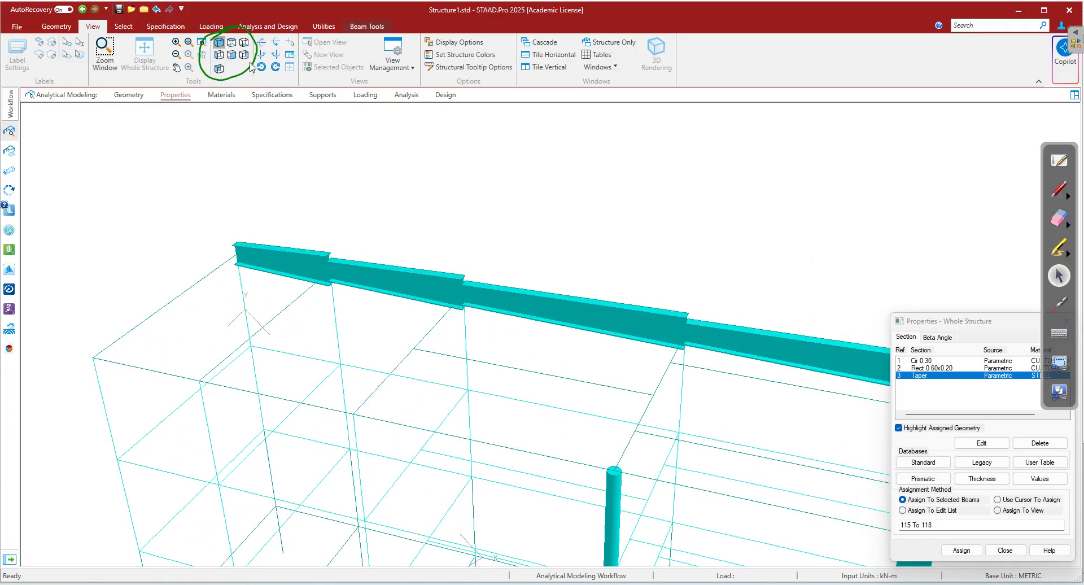
click(219, 43)
- Erase the green circle around the view orientation commands
click(1059, 218)
drag(276, 49, 203, 84)
click(1059, 275)
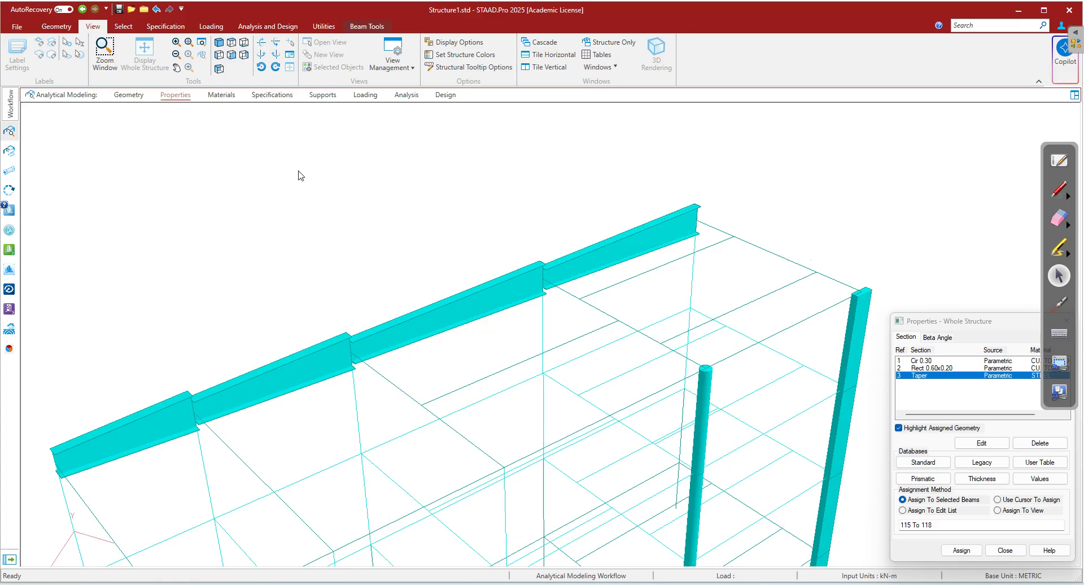
- Return to the whole-structure property view, clear the member selection, and highlight the beams assigned the Taper section
click(131, 95)
click(172, 94)
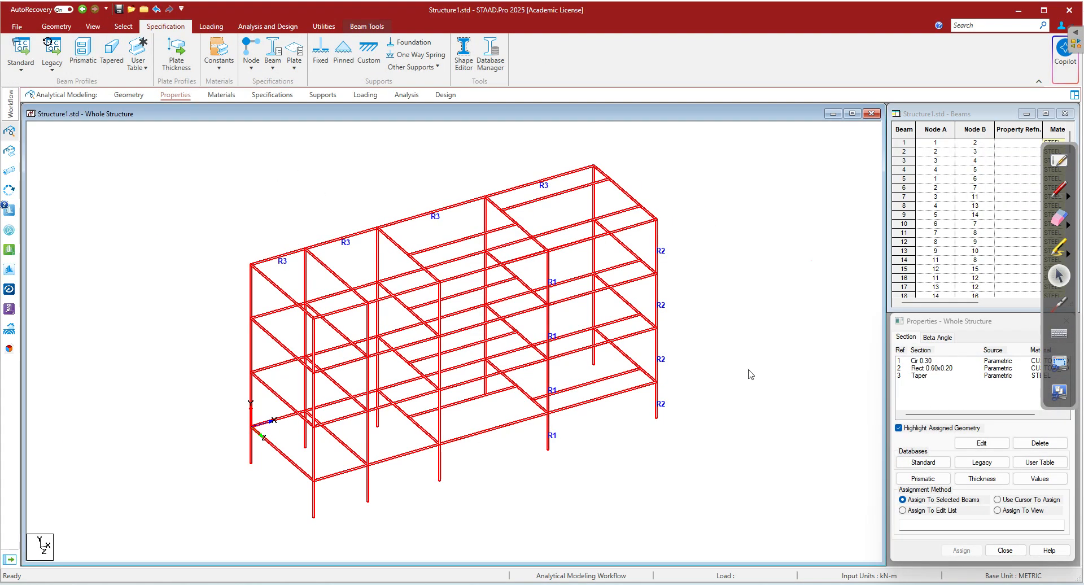
click(719, 265)
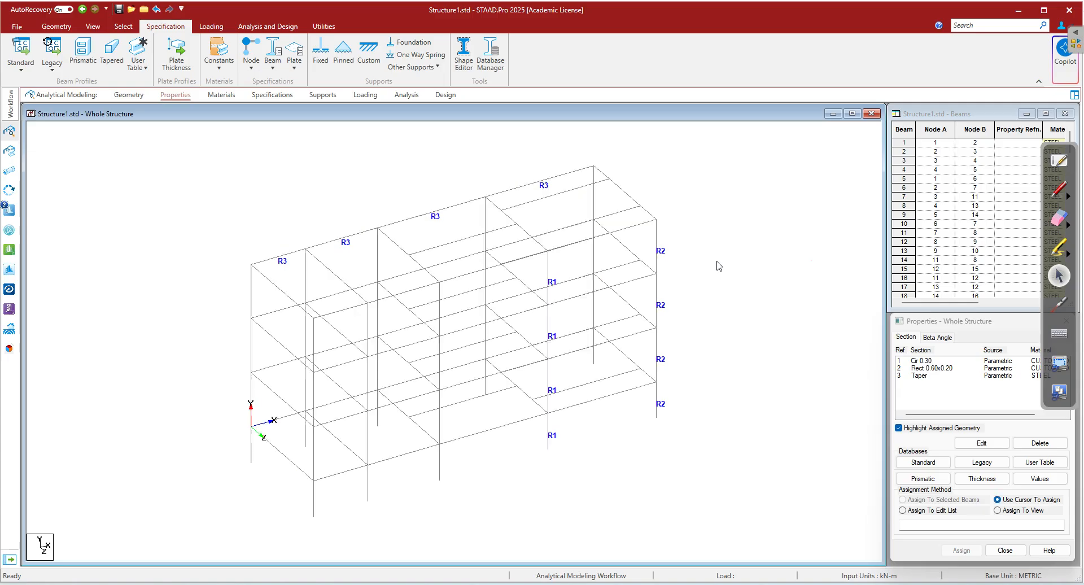
click(918, 376)
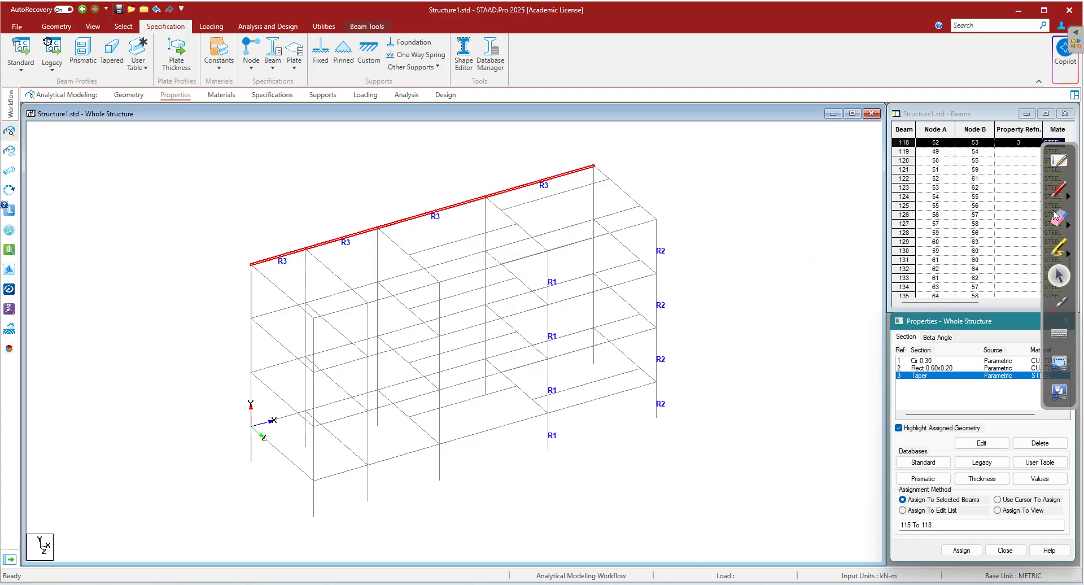
- Write the note "older version of STAAD" in green with the pen beside the frame
click(1059, 188)
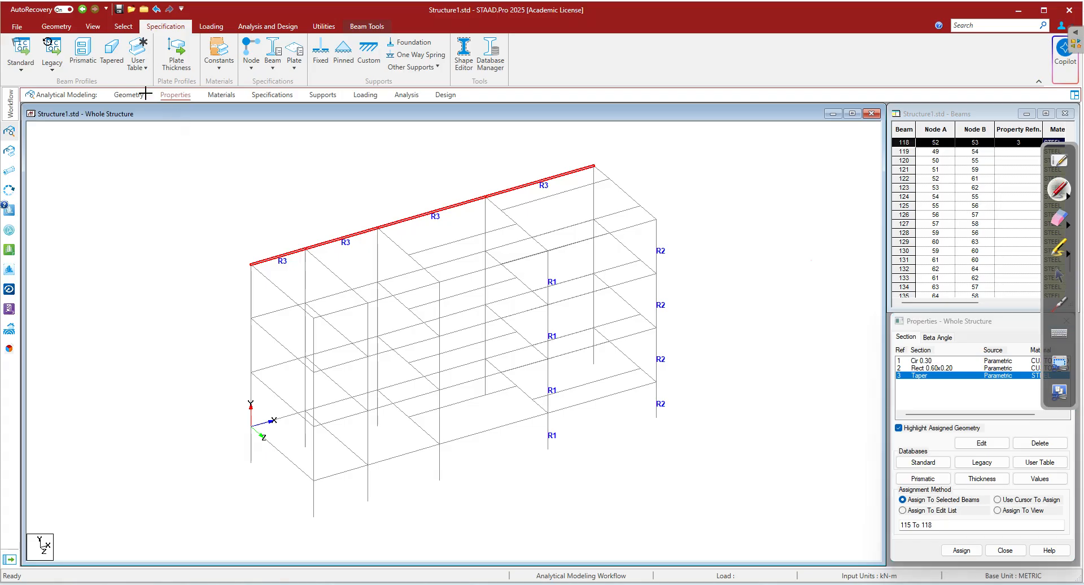
mouse_move(726, 226)
mouse_down()
mouse_move(731, 236)
mouse_move(761, 224)
mouse_move(793, 230)
mouse_up()
drag(795, 230, 845, 218)
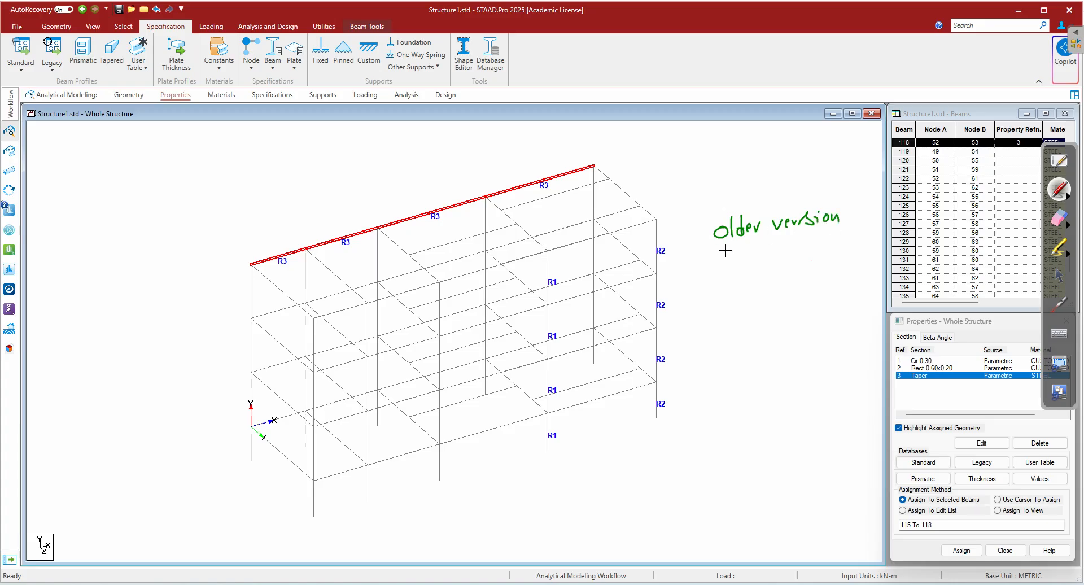
mouse_move(743, 246)
mouse_down()
mouse_move(736, 272)
mouse_move(788, 246)
mouse_up()
mouse_move(780, 247)
mouse_down()
mouse_move(781, 259)
mouse_move(801, 257)
mouse_up()
drag(792, 252, 814, 253)
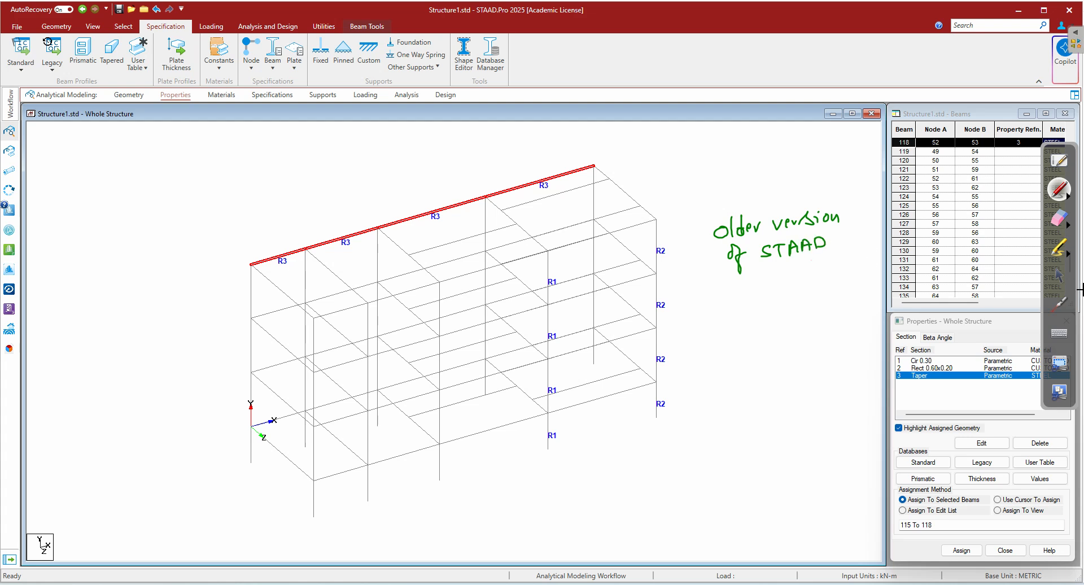
- Put the pen away and move the Properties dialog over the origin end of the frame
click(1060, 278)
mouse_move(980, 329)
mouse_down()
mouse_move(662, 327)
mouse_move(212, 216)
mouse_move(286, 216)
mouse_up()
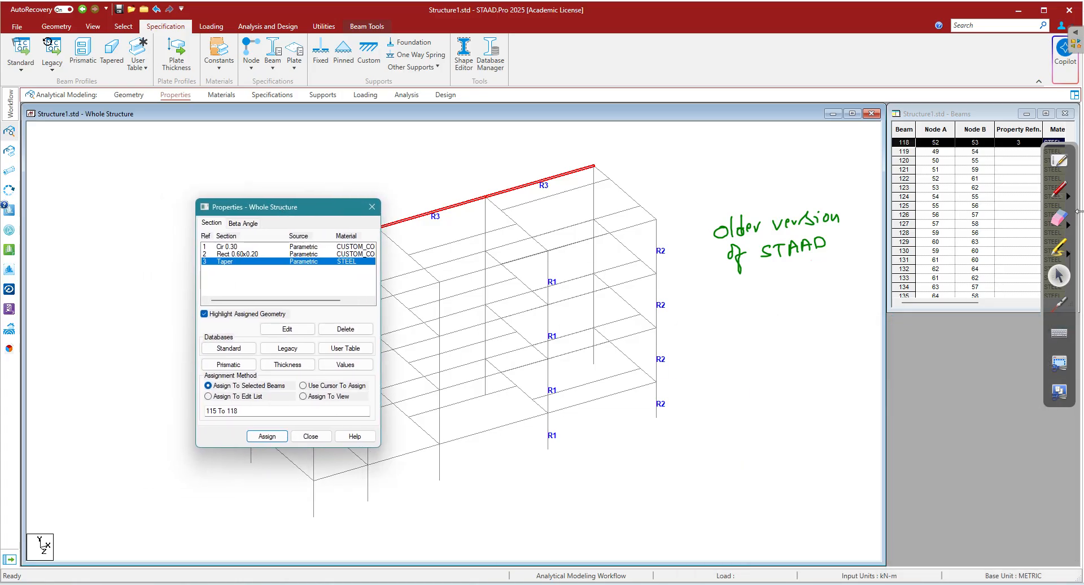
- Draw a green bracket beside the Properties dialog and write the note "STAAD Pro 2025" next to it
click(1062, 196)
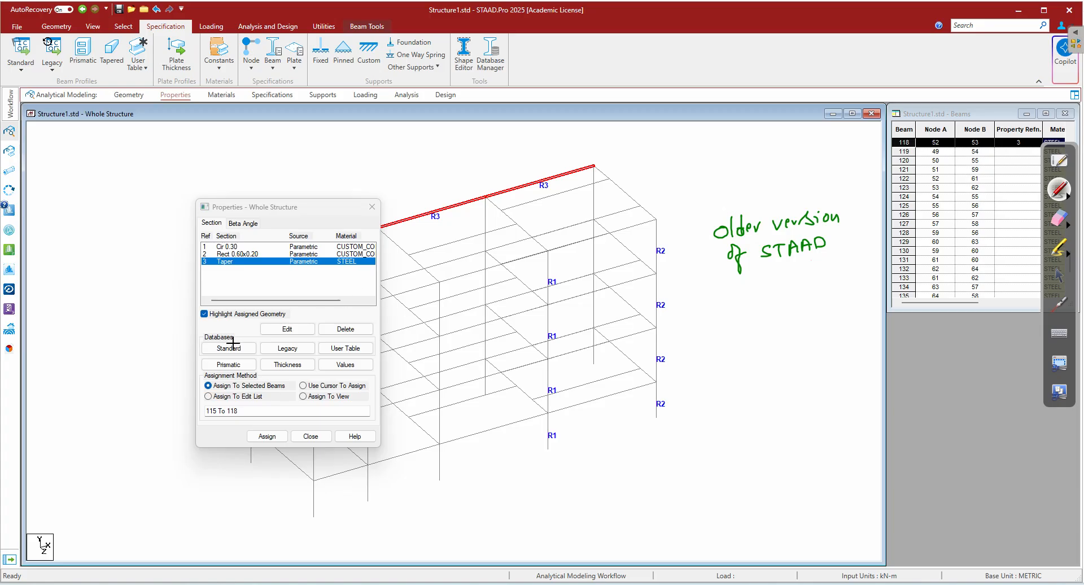
mouse_move(187, 202)
mouse_down()
mouse_move(174, 277)
mouse_move(188, 411)
mouse_up()
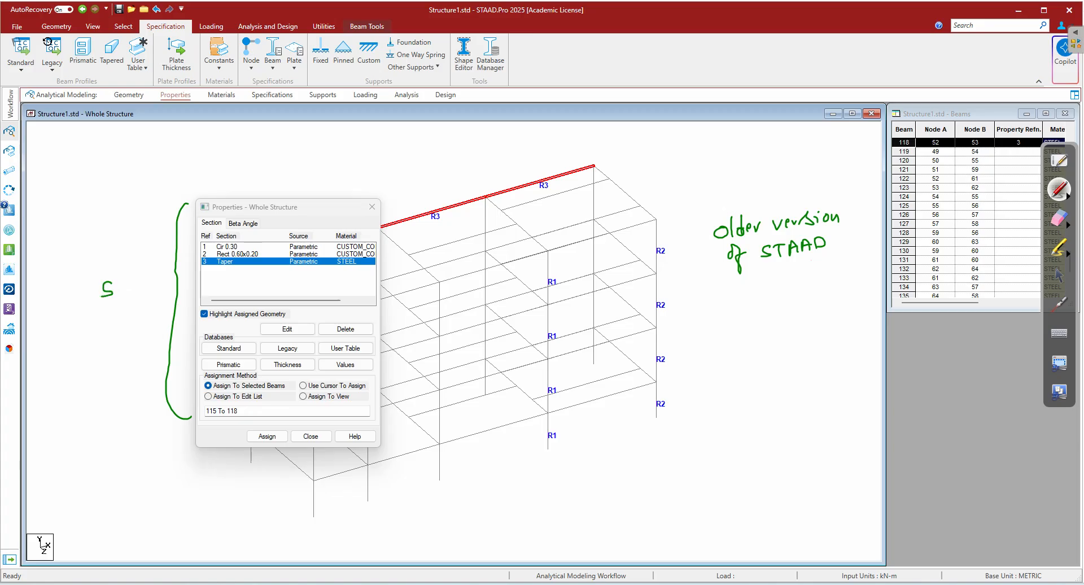
mouse_move(135, 275)
mouse_down()
mouse_move(145, 261)
mouse_move(145, 274)
mouse_up()
drag(107, 304, 107, 321)
drag(108, 304, 135, 297)
drag(125, 319, 131, 330)
drag(134, 316, 147, 317)
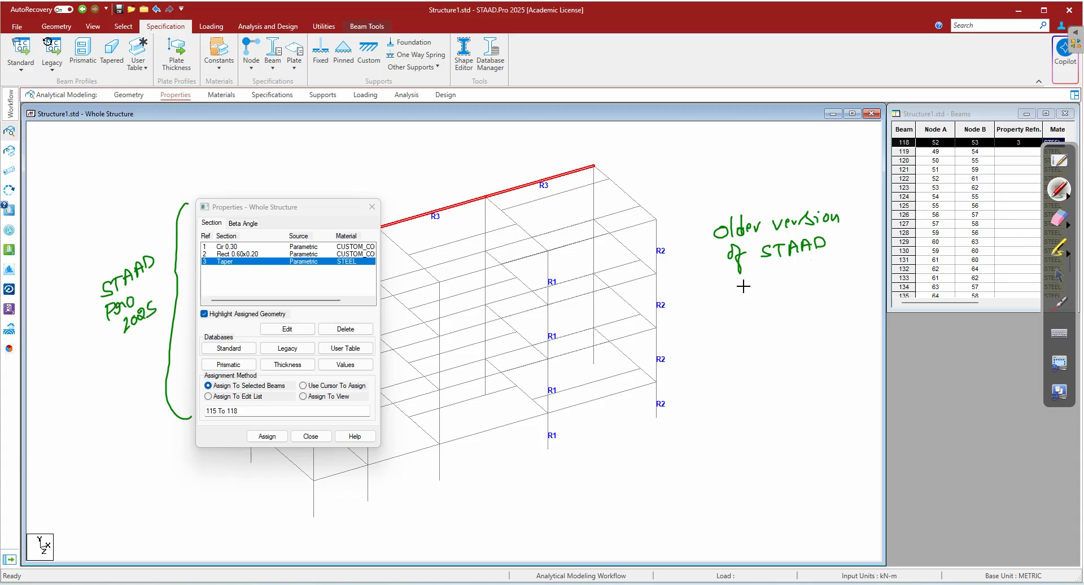
- In red, circle the Standard option with the label "Values" and the Legacy option with an arrow to "Section Database"
click(1068, 196)
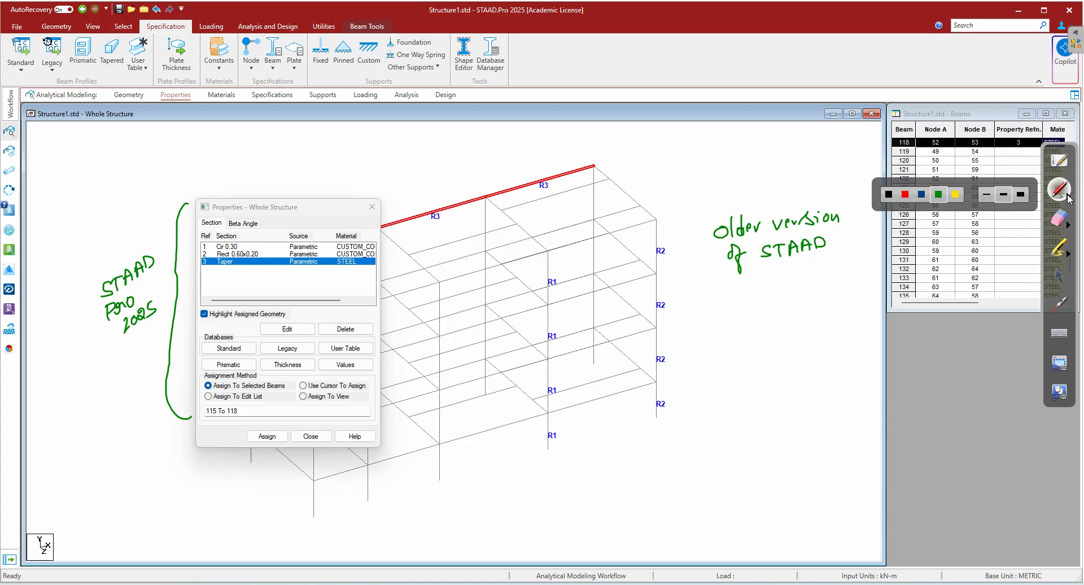
click(905, 194)
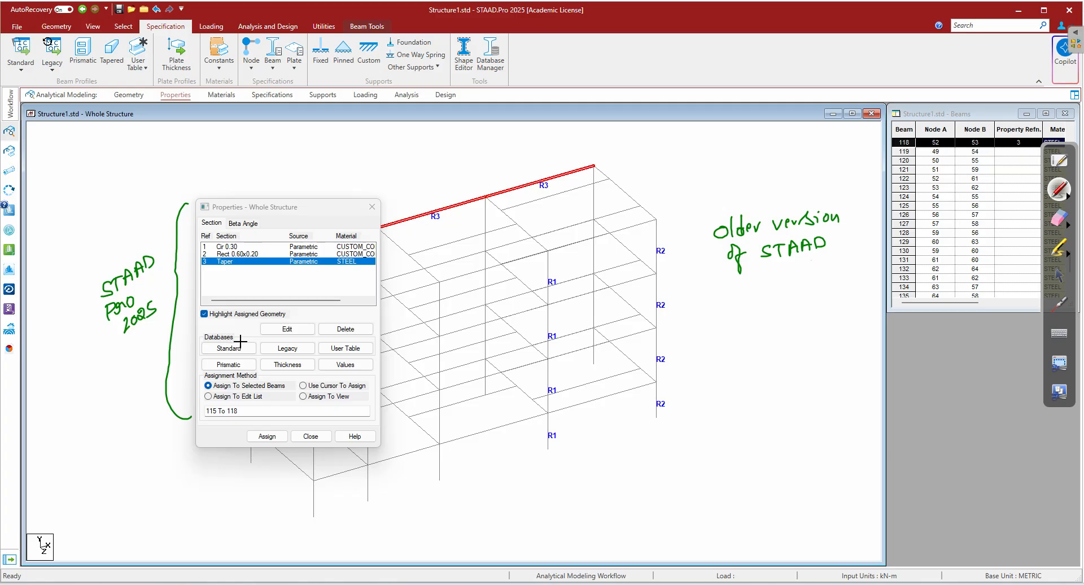
mouse_move(211, 339)
mouse_down()
mouse_move(248, 353)
mouse_move(244, 341)
mouse_move(209, 330)
mouse_up()
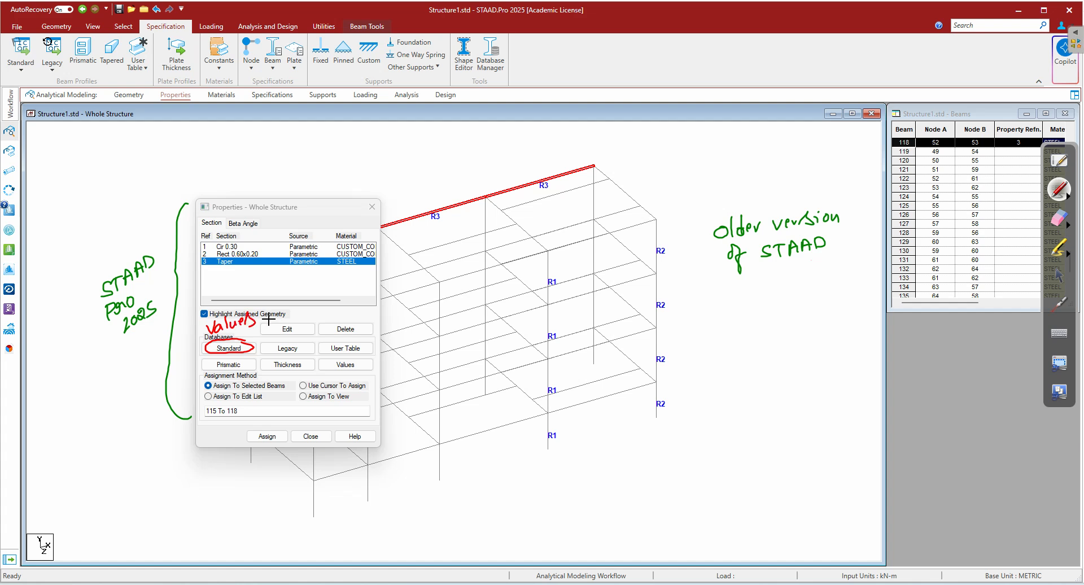
drag(287, 339, 345, 301)
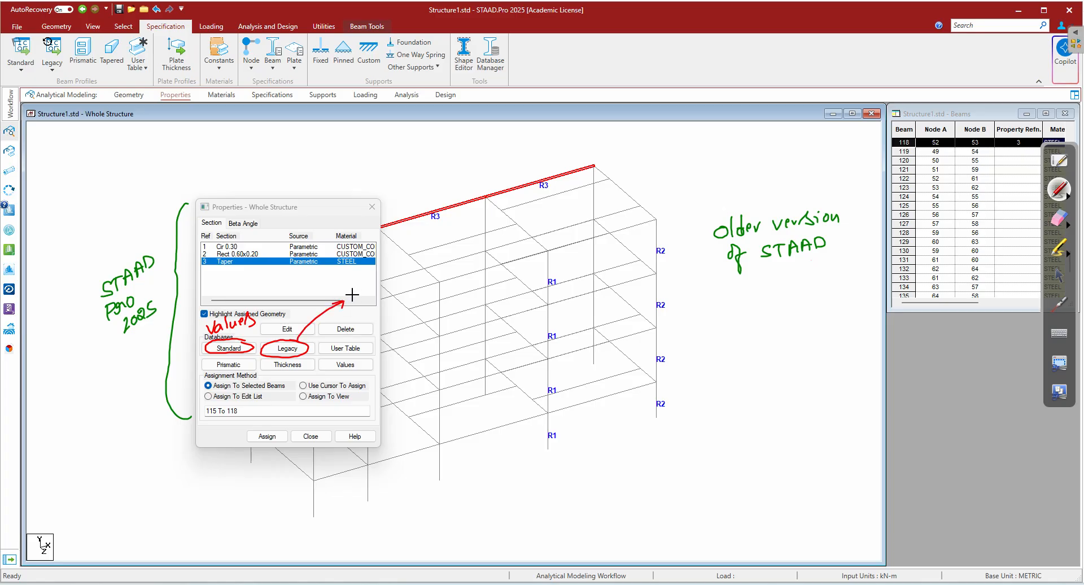
mouse_move(359, 289)
mouse_down()
mouse_move(350, 301)
mouse_move(409, 278)
mouse_up()
mouse_move(428, 270)
mouse_down()
mouse_move(428, 285)
mouse_move(511, 254)
mouse_up()
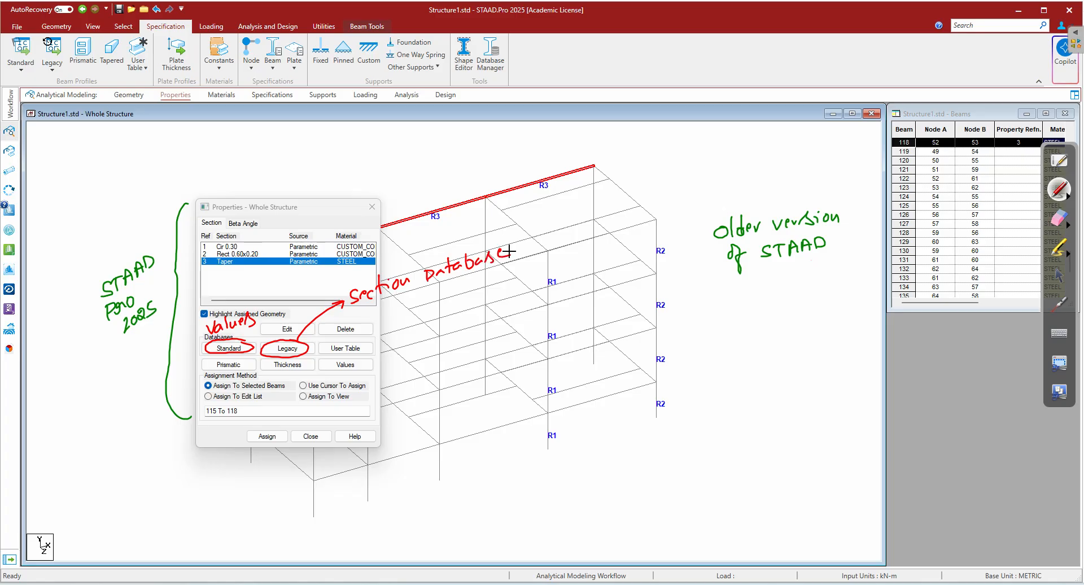
- Circle the Values and Prismatic options in red, with arrows to the notes "User table" and "Materials"
mouse_move(360, 362)
mouse_down()
mouse_move(405, 355)
mouse_move(398, 362)
mouse_up()
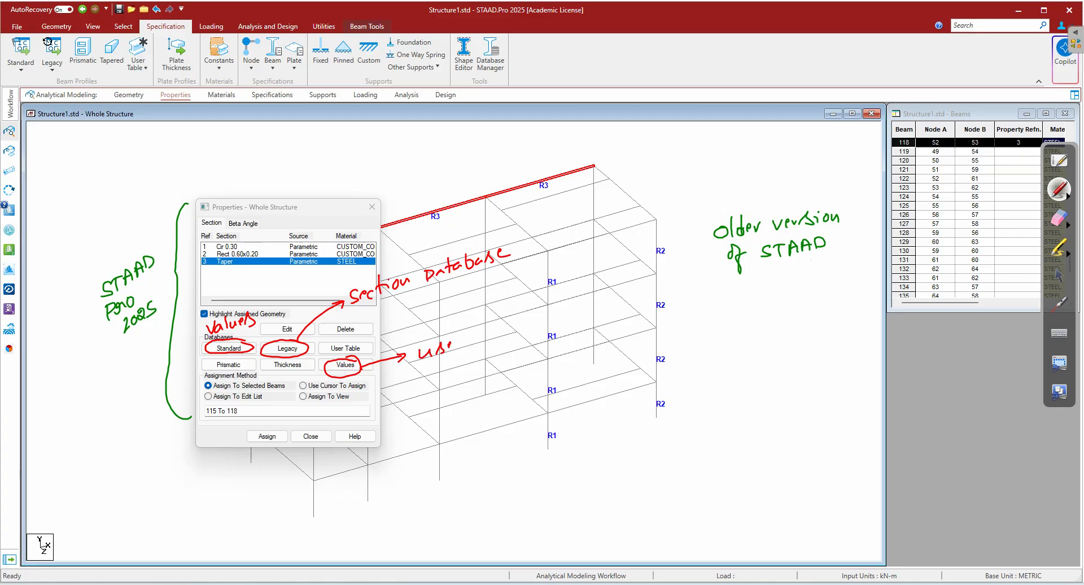
drag(510, 330, 522, 327)
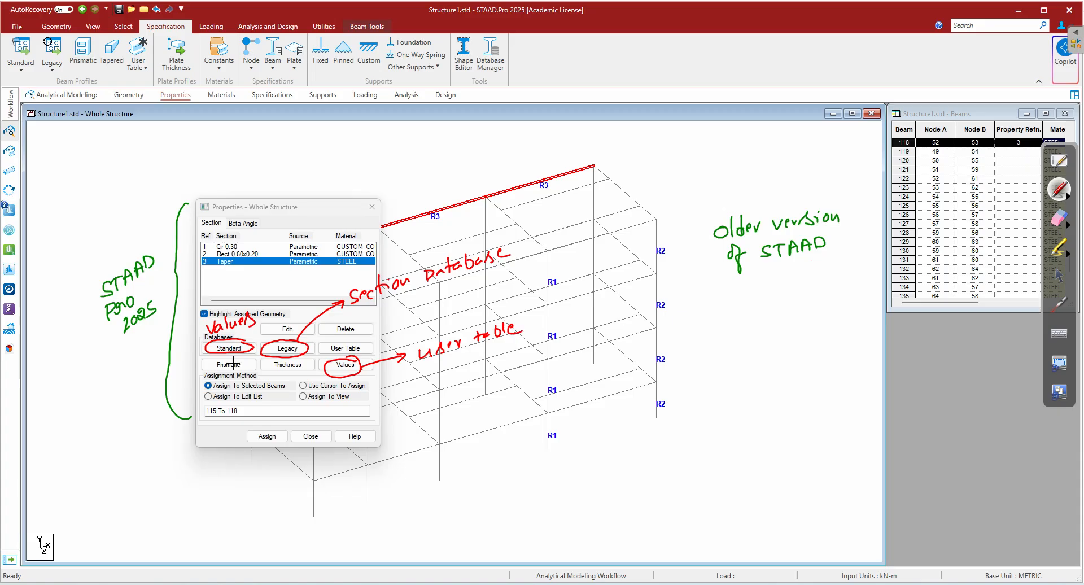
mouse_move(230, 362)
mouse_down()
mouse_move(236, 355)
mouse_move(156, 391)
mouse_move(164, 397)
mouse_up()
drag(63, 415, 83, 415)
drag(78, 407, 100, 404)
drag(103, 408, 104, 401)
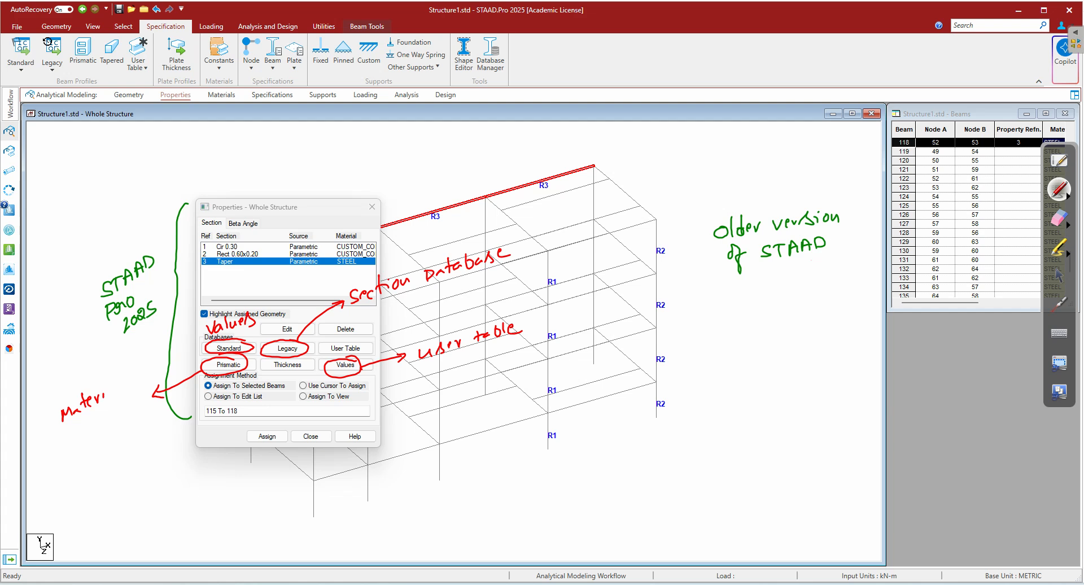
drag(139, 369, 131, 388)
- Erase the red and green handwritten notes and markings around the Properties dialog and the frame
click(1058, 218)
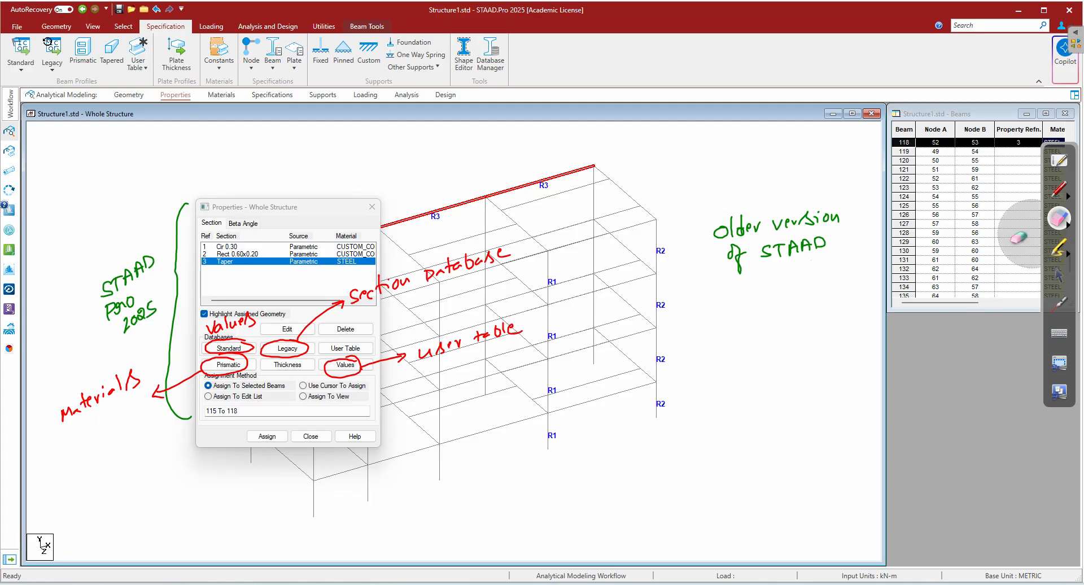
drag(754, 246, 817, 226)
mouse_move(451, 332)
mouse_down()
mouse_move(529, 300)
mouse_move(327, 332)
mouse_move(151, 266)
mouse_move(203, 342)
mouse_move(234, 330)
mouse_up()
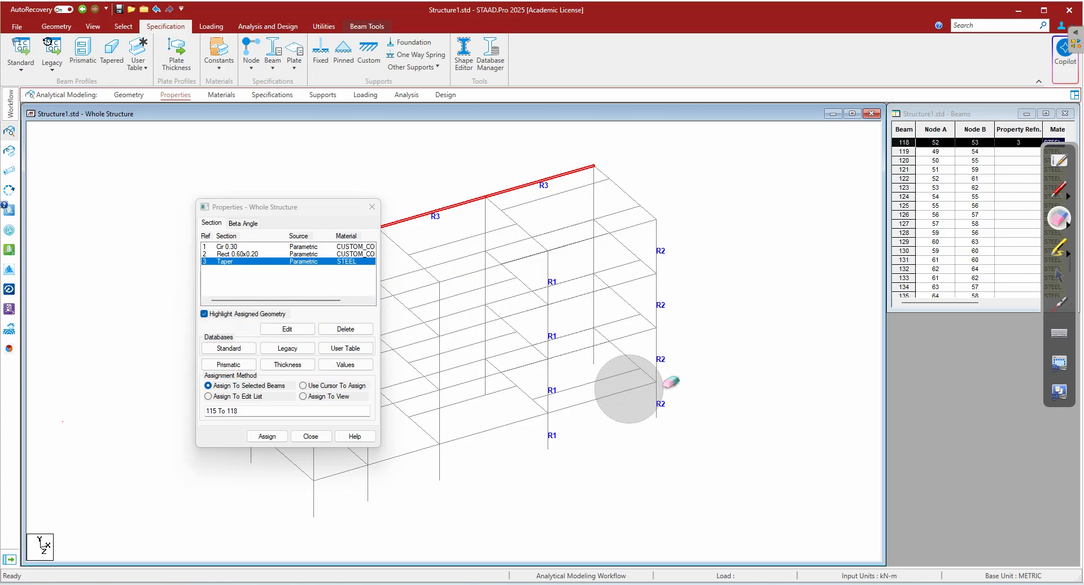
- Put the eraser away, move the Properties dialog below the Beams table, and clear the member selection
click(1060, 276)
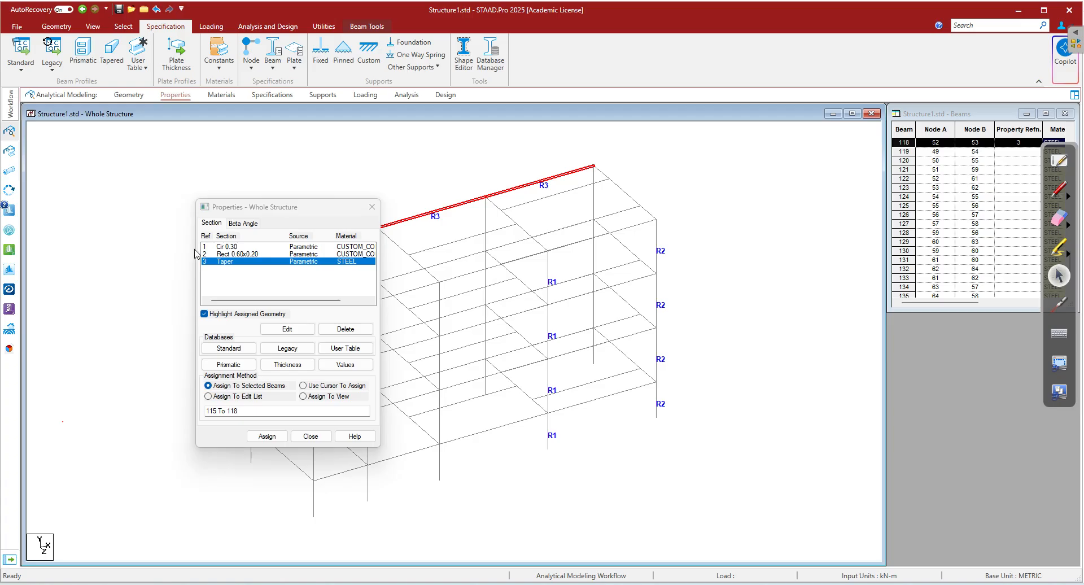
drag(258, 210, 946, 320)
click(715, 326)
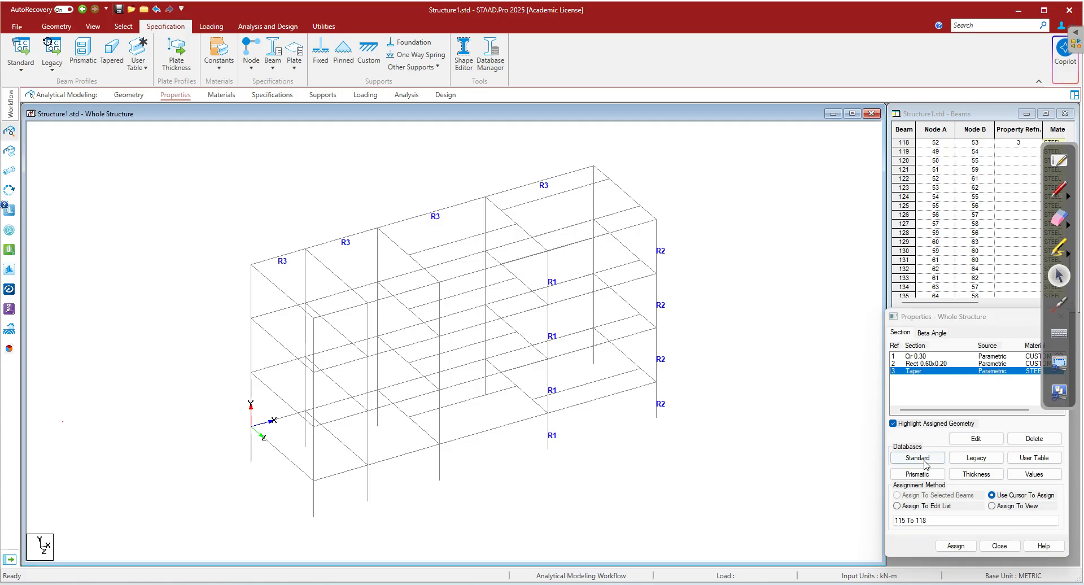
- Open the legacy profile databases and examine the Indian steel shapes, including S, I, M, W, T, Channel, Angle, Tube and Pipe
click(967, 461)
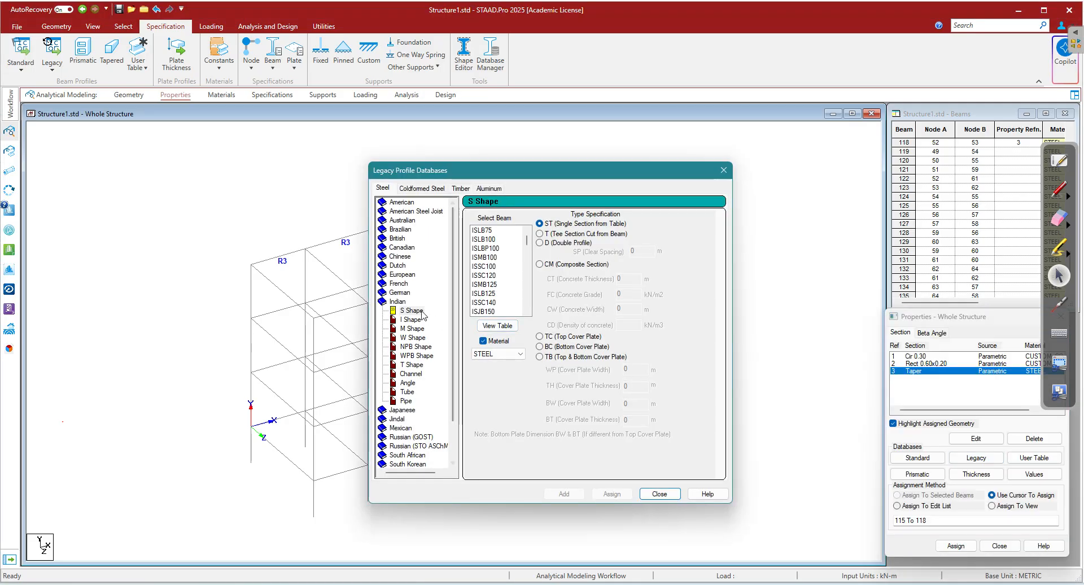
double_click(398, 303)
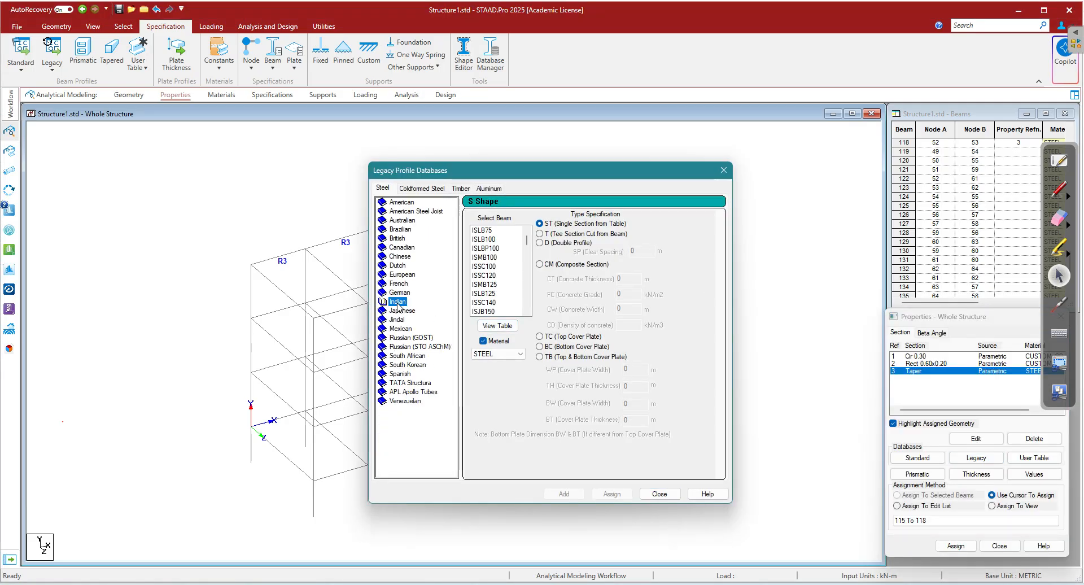
double_click(398, 304)
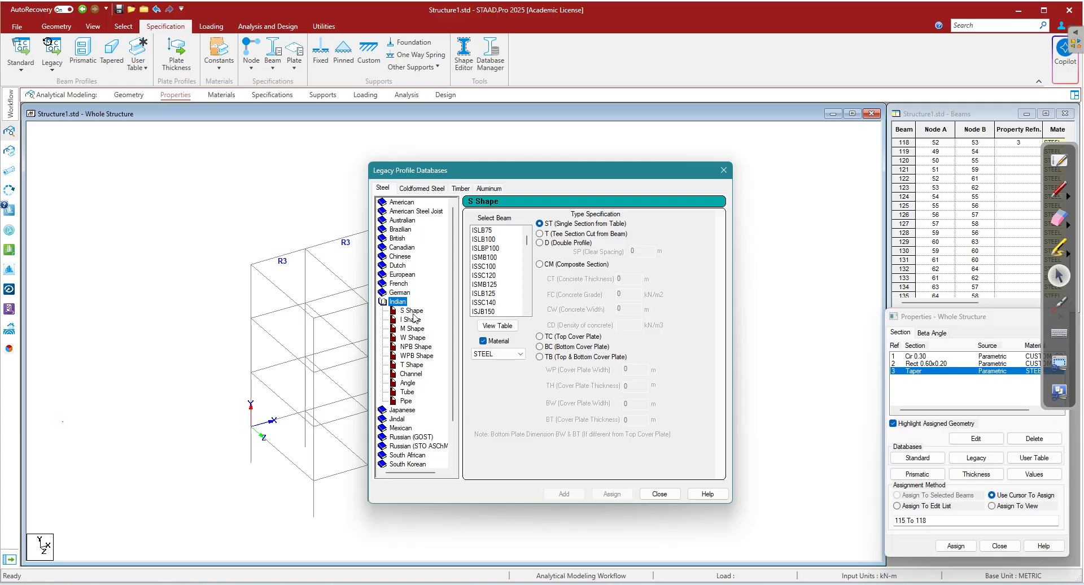
click(413, 311)
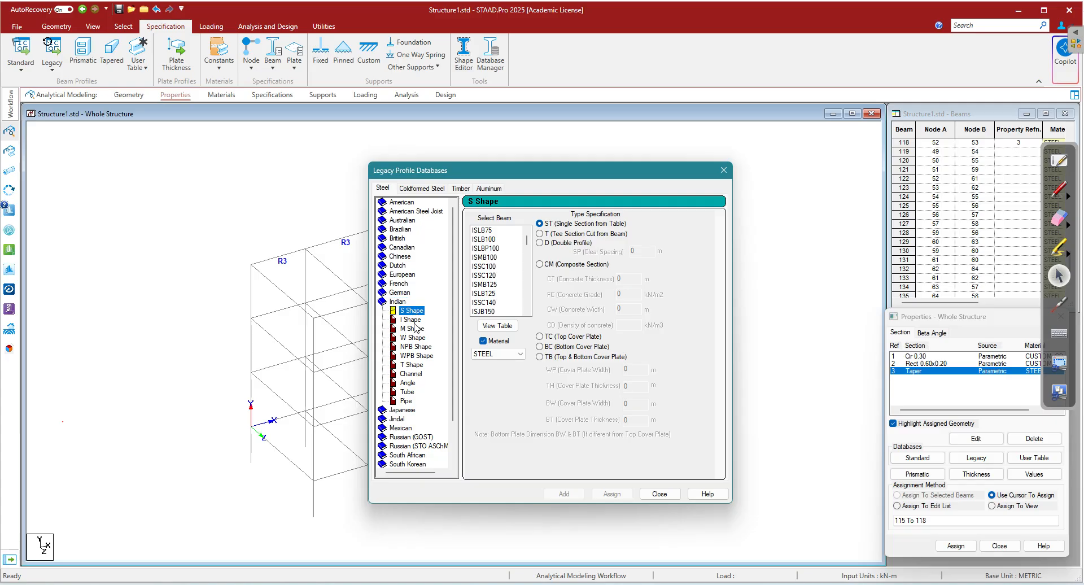
click(413, 321)
click(413, 331)
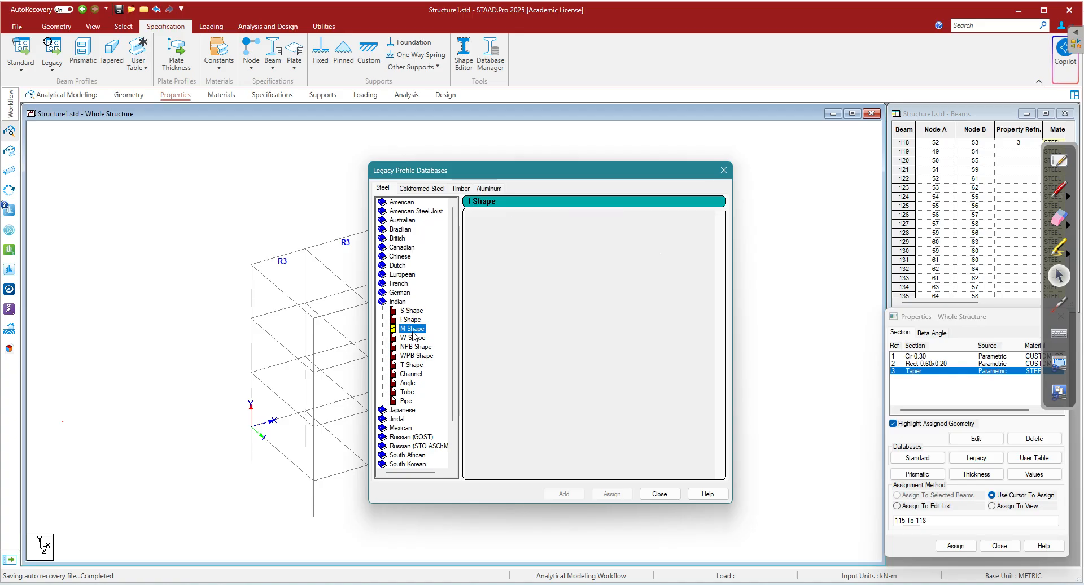
click(414, 339)
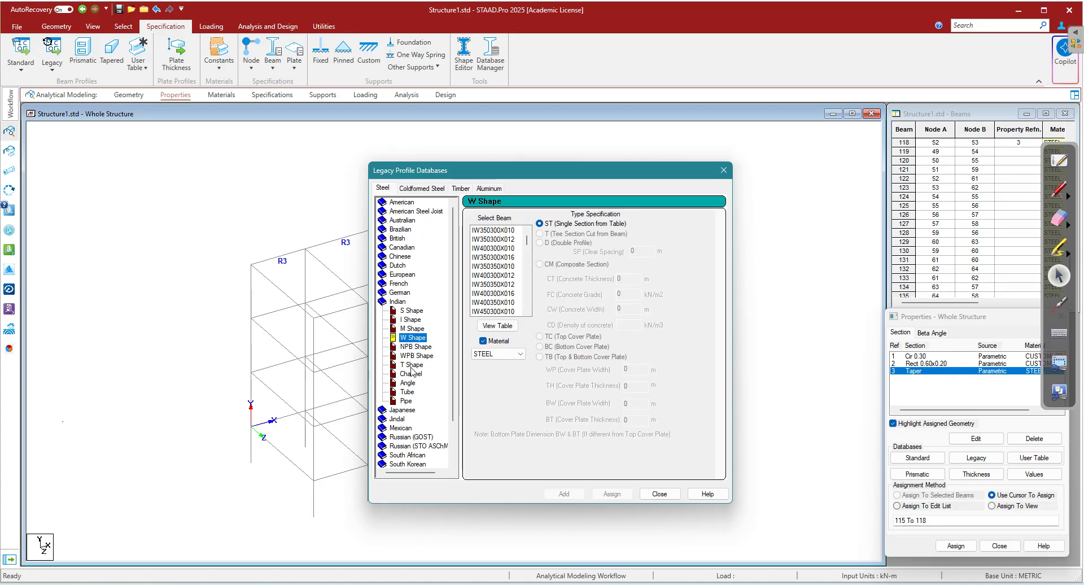
click(412, 366)
click(415, 374)
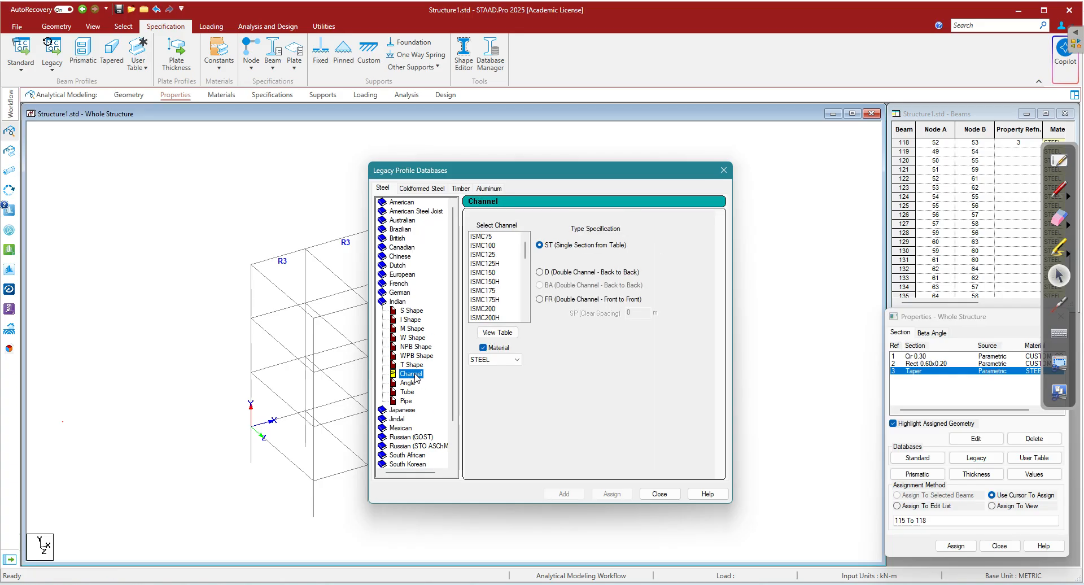
click(409, 383)
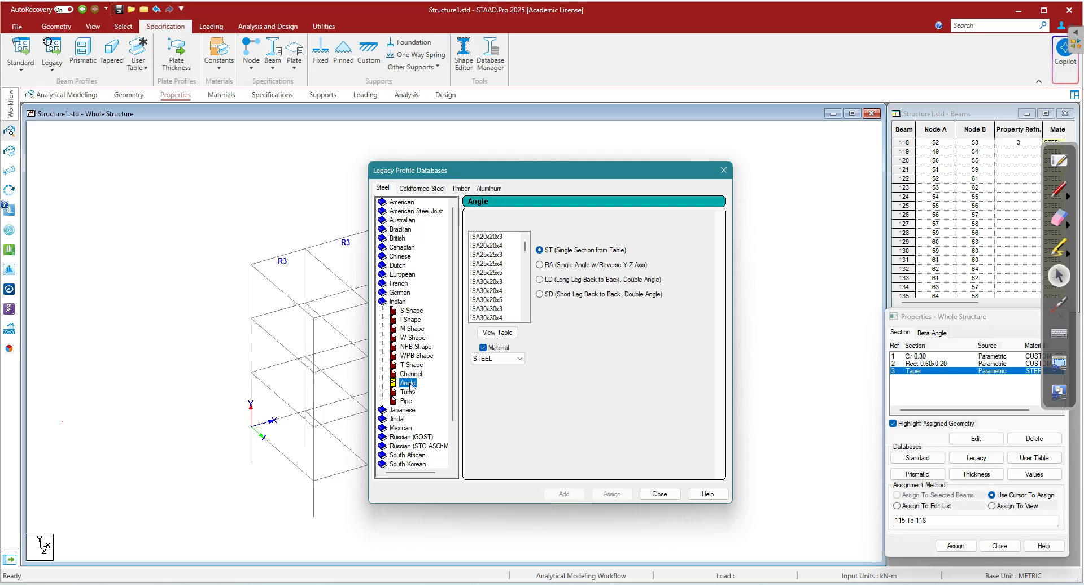
click(407, 393)
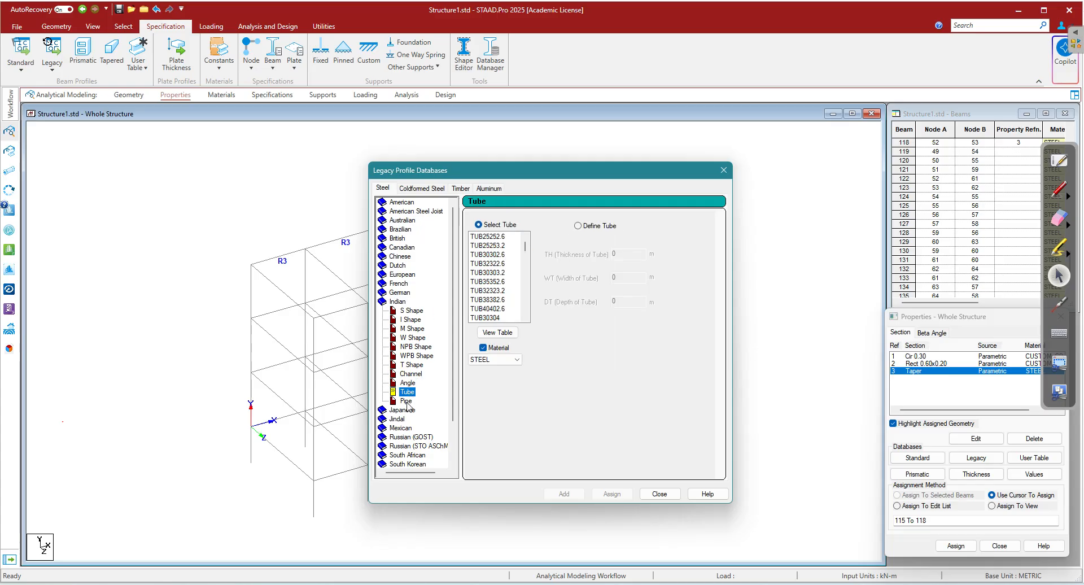
click(406, 402)
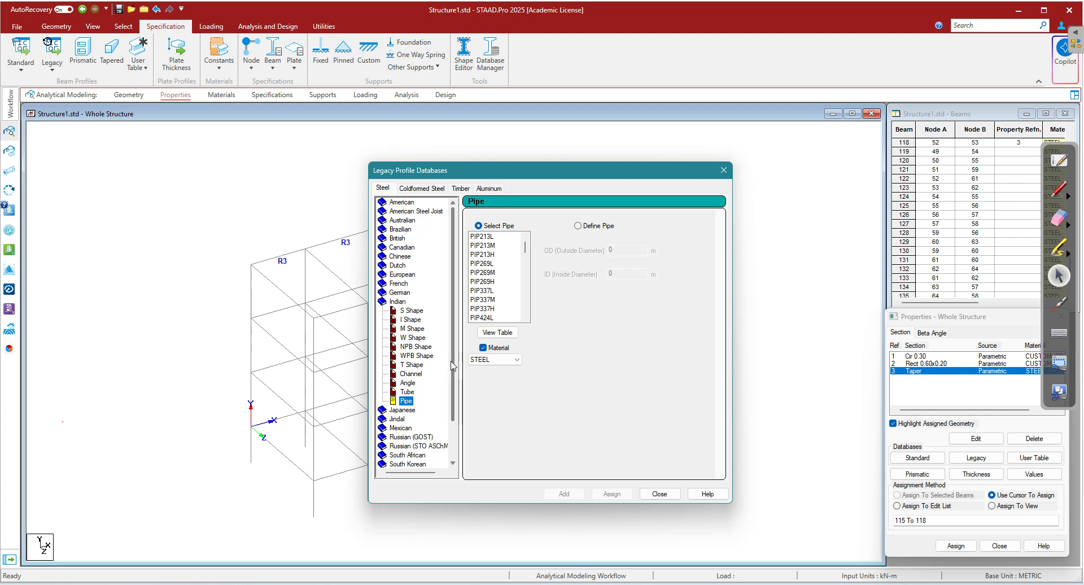
- Examine the section types in the Jindal and TATA Structura steel databases
scroll(451, 366, down, 2)
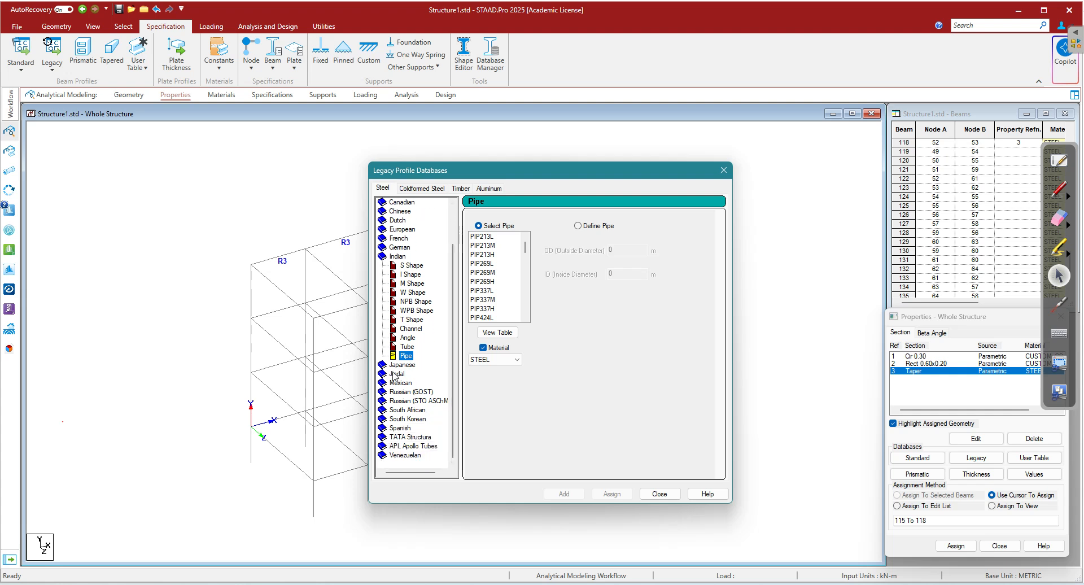
click(395, 374)
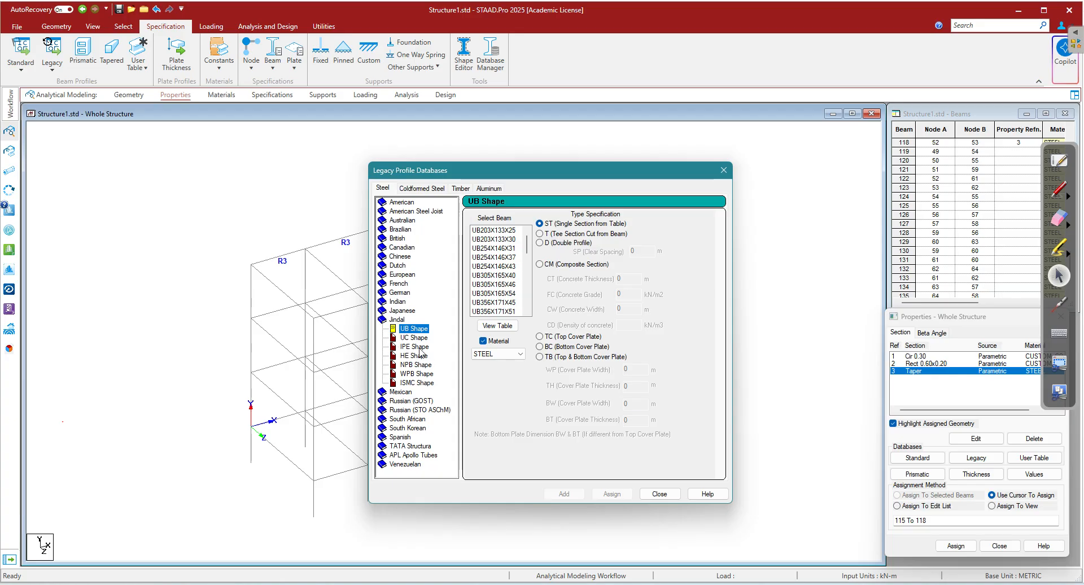
click(409, 446)
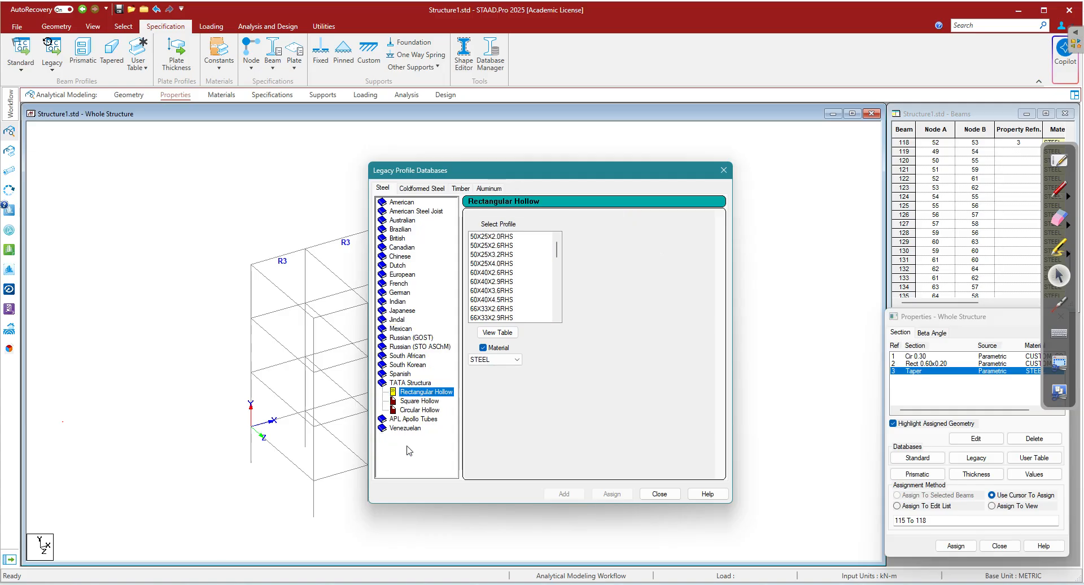
click(419, 384)
click(419, 386)
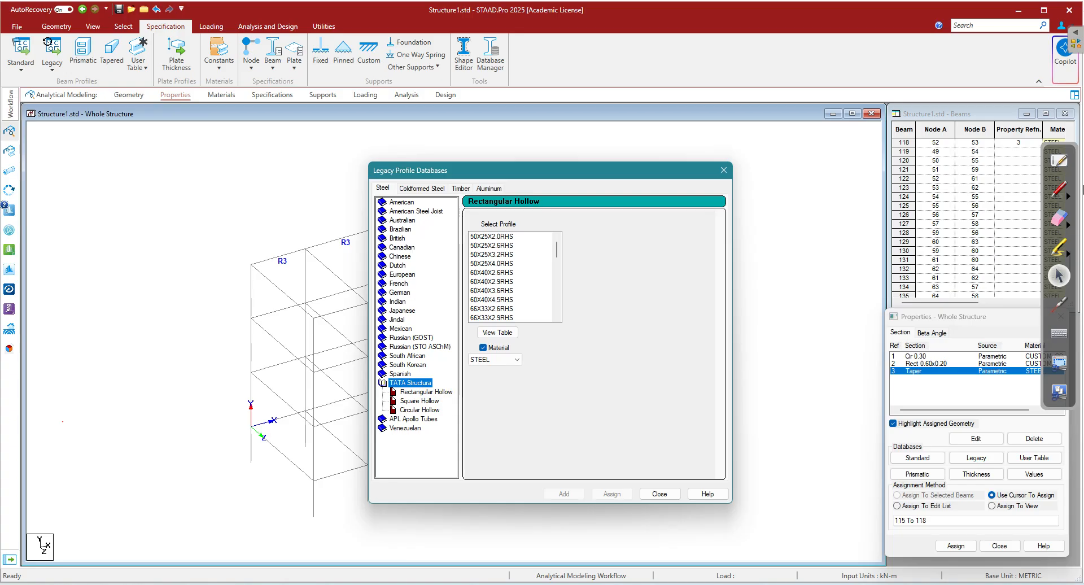
- Circle the TATA Structura section types in red and draw an arrow to the note "Hollow sections"
click(1059, 189)
mouse_move(421, 383)
mouse_down()
mouse_move(398, 377)
mouse_move(478, 390)
mouse_move(592, 370)
mouse_up()
mouse_move(599, 347)
mouse_down()
mouse_move(599, 371)
mouse_move(603, 358)
mouse_up()
drag(605, 360, 638, 362)
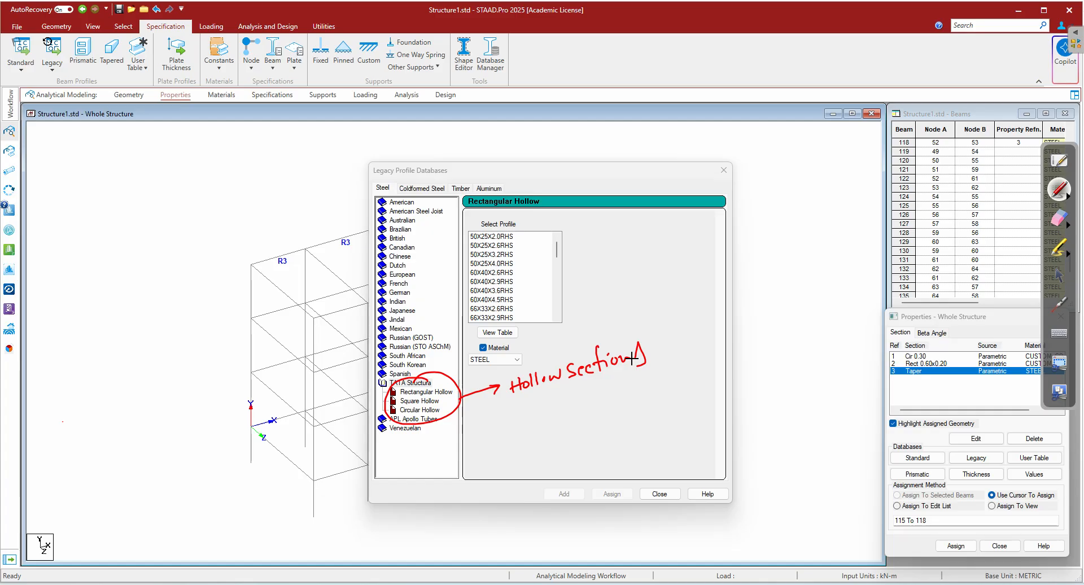
- Erase the "Hollow sections" note with its circle and arrow, and put the eraser away
click(1053, 219)
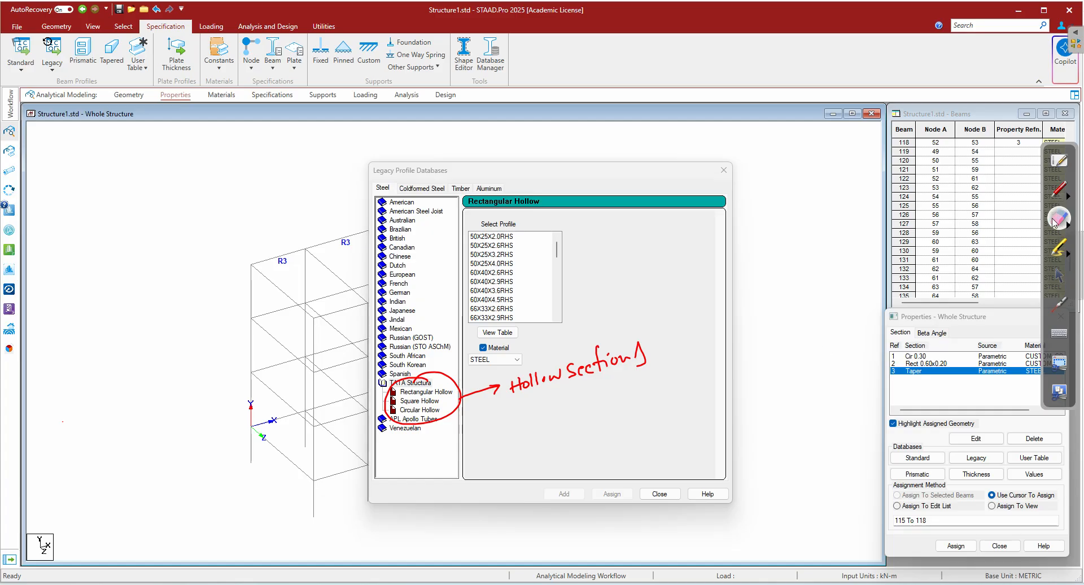
mouse_move(676, 336)
mouse_down()
mouse_move(365, 430)
mouse_move(481, 358)
mouse_up()
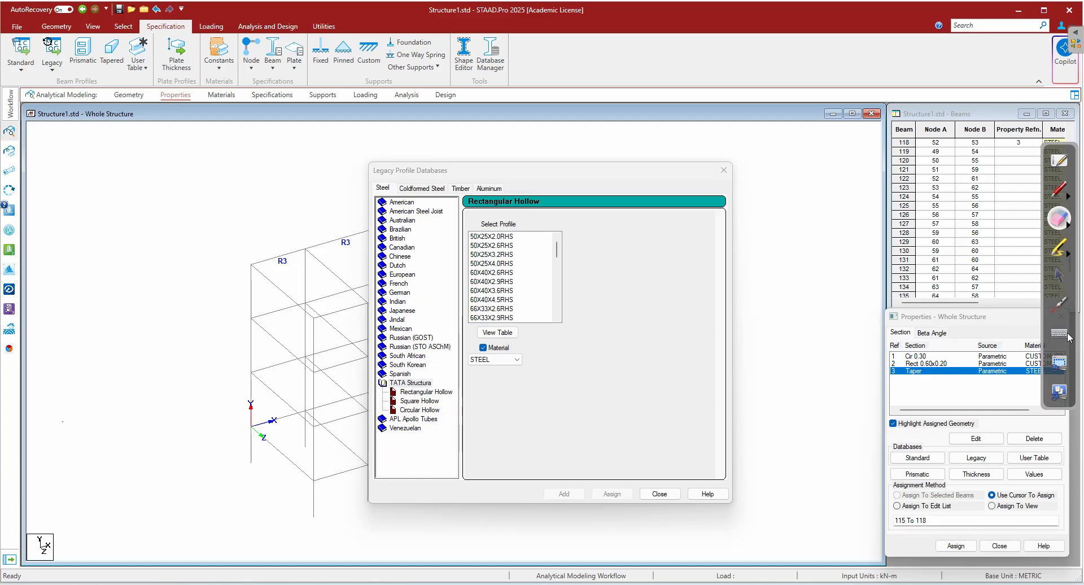
click(1060, 276)
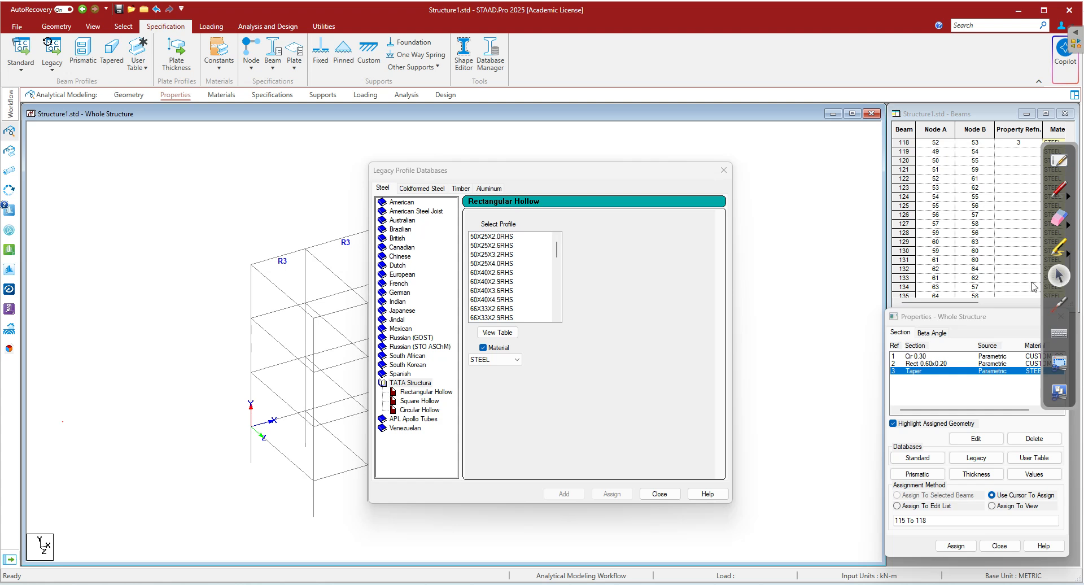
- Add the ISMC100 single channel section in STEEL material from the Indian legacy steel database
click(398, 301)
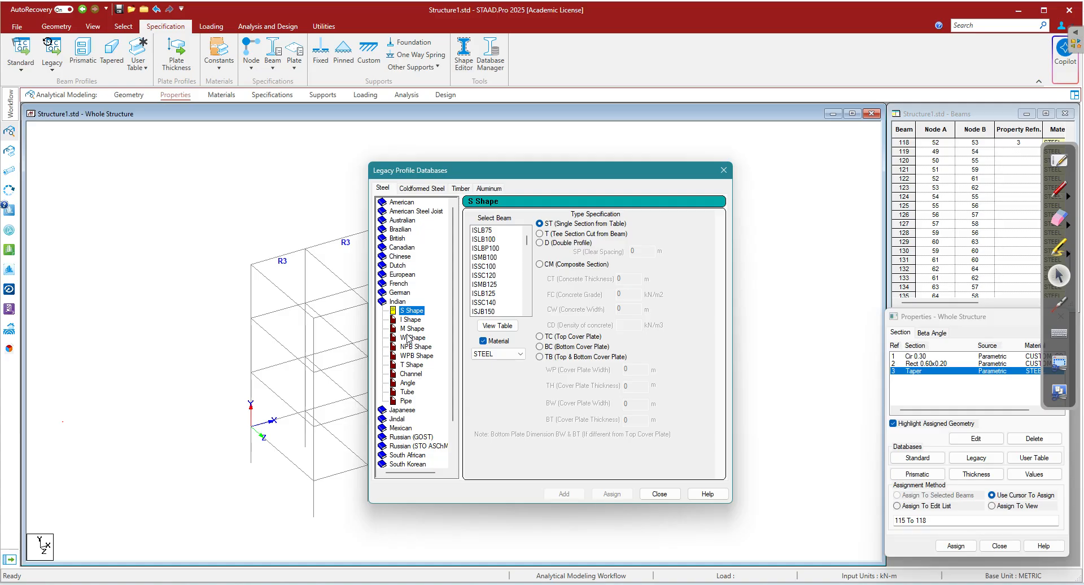
click(416, 375)
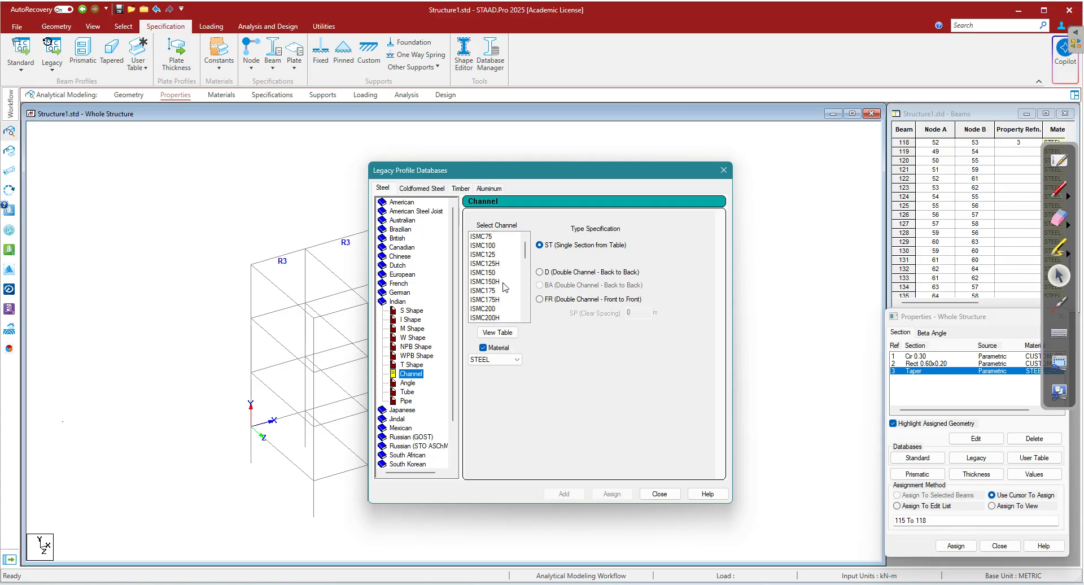
click(486, 245)
click(564, 493)
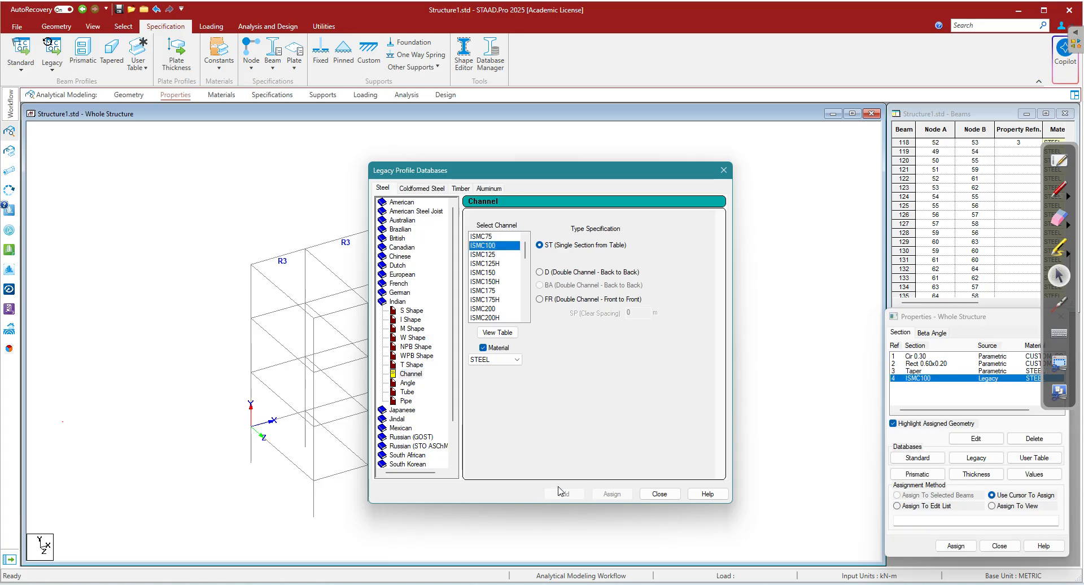
click(660, 494)
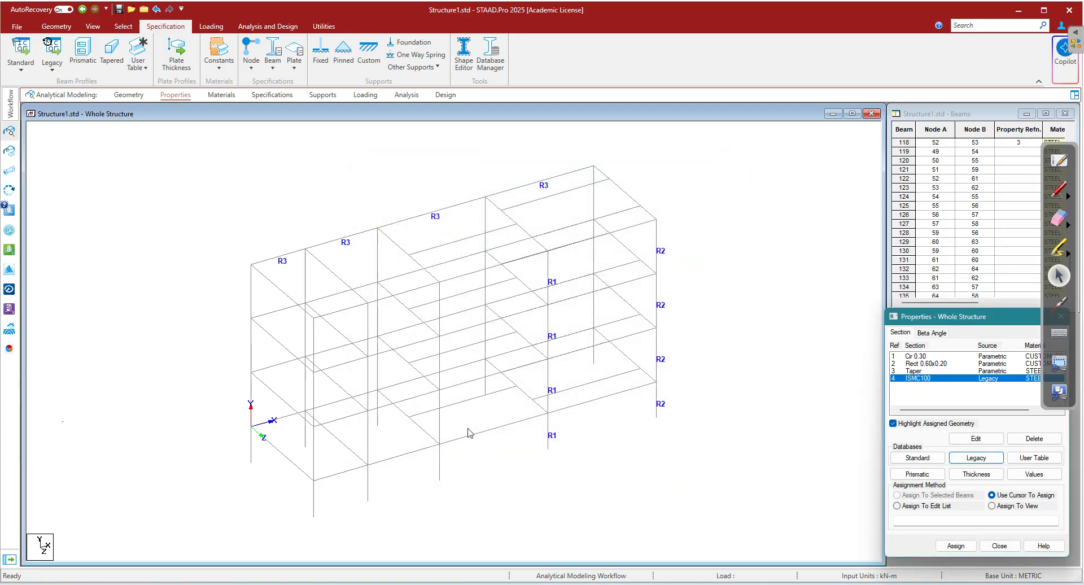
- Assign the ISMC100 section to the two roof-level cross beams 119 and 120 at the frame's X-origin end
click(278, 290)
ctrl+click(336, 276)
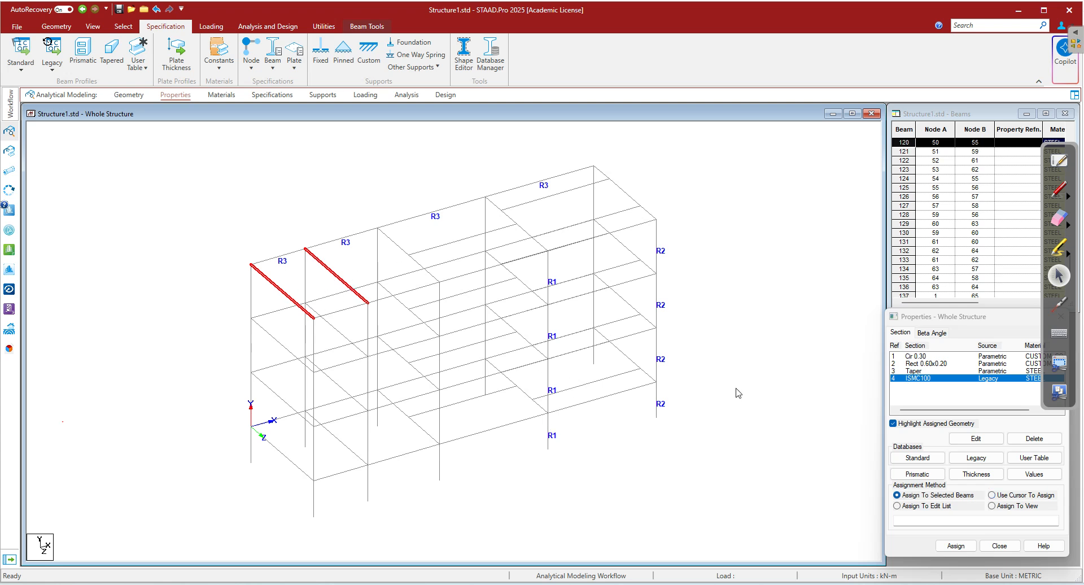
click(956, 545)
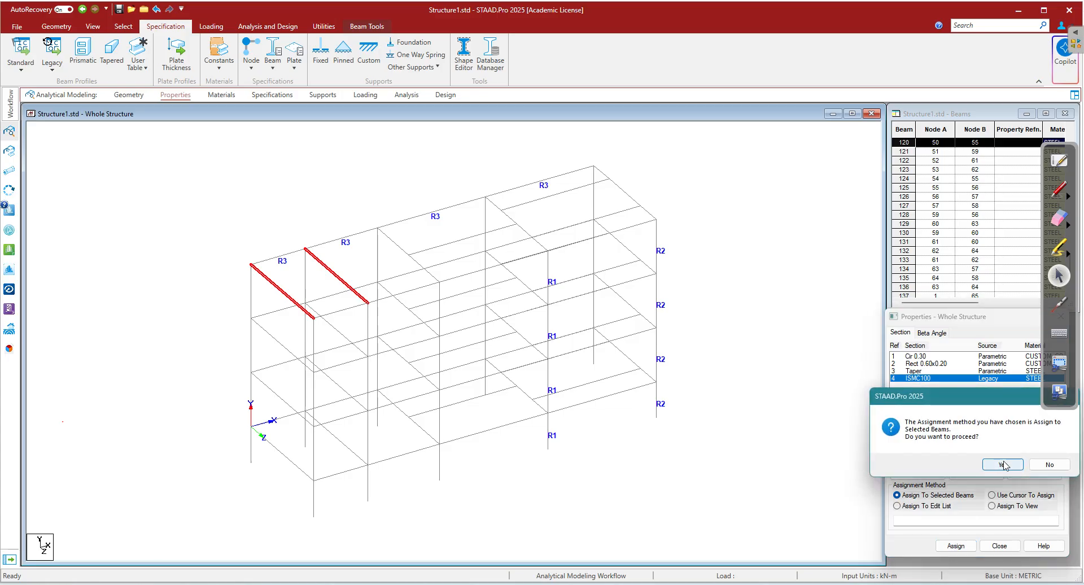
click(1002, 464)
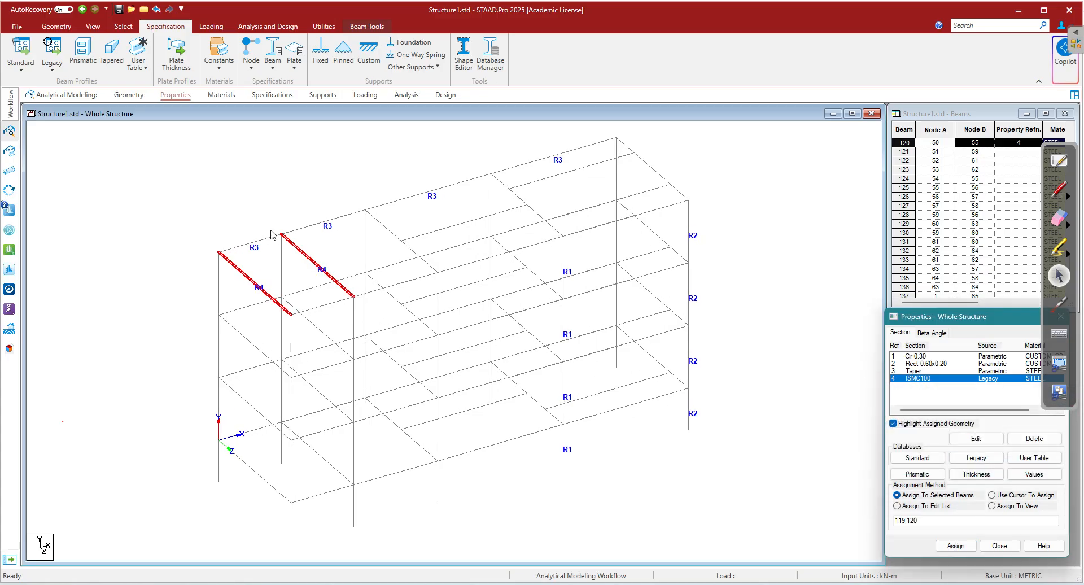
scroll(275, 253, up, 1)
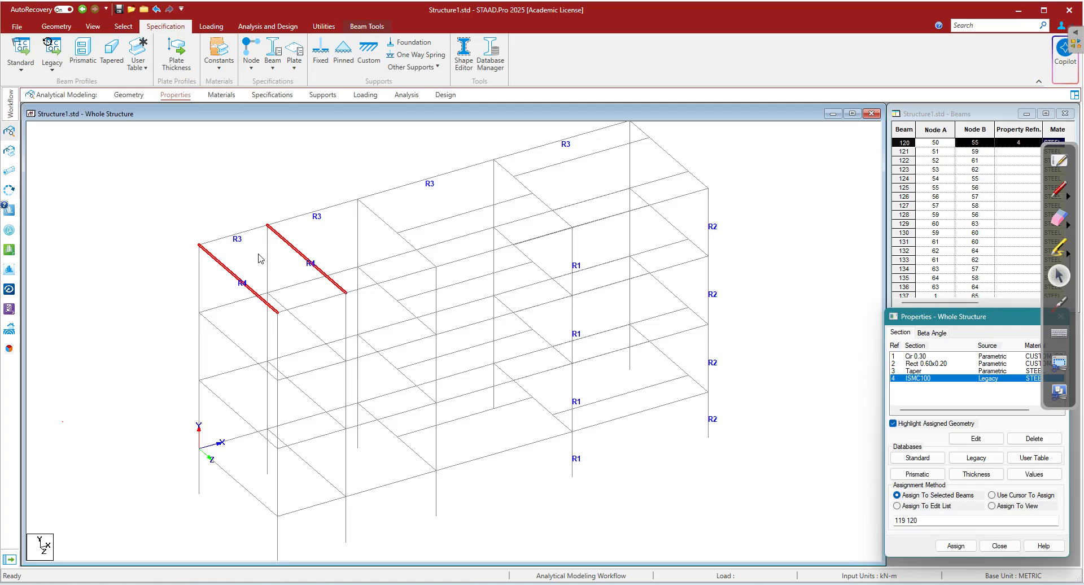
- Open a 3D rendering of the two selected channel beams, inspect their shape up close, and close the rendering
click(364, 28)
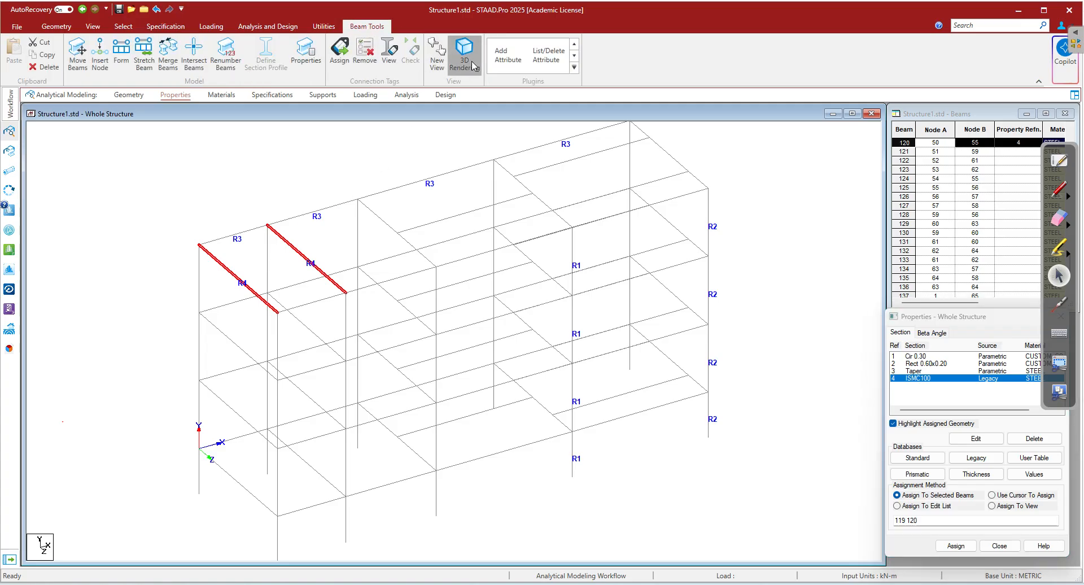
click(464, 53)
drag(519, 360, 537, 346)
scroll(531, 369, up, 5)
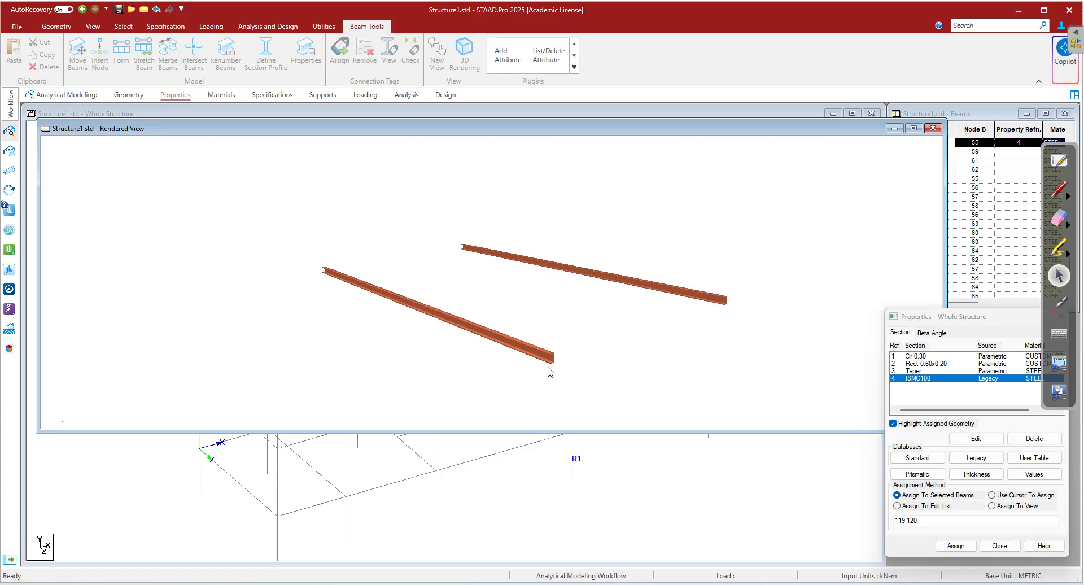
scroll(602, 332, up, 6)
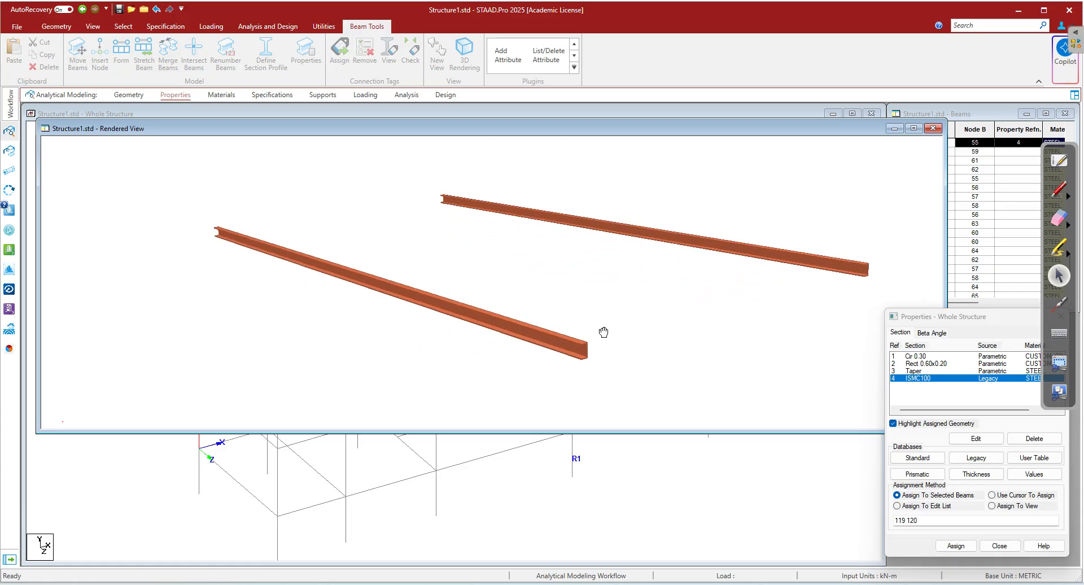
drag(632, 283, 489, 302)
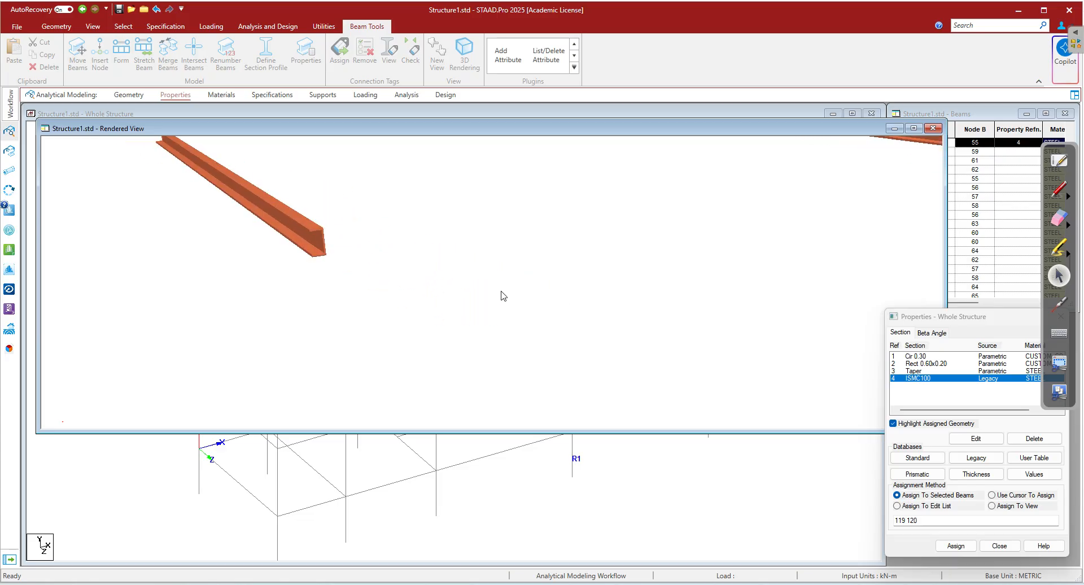
click(933, 128)
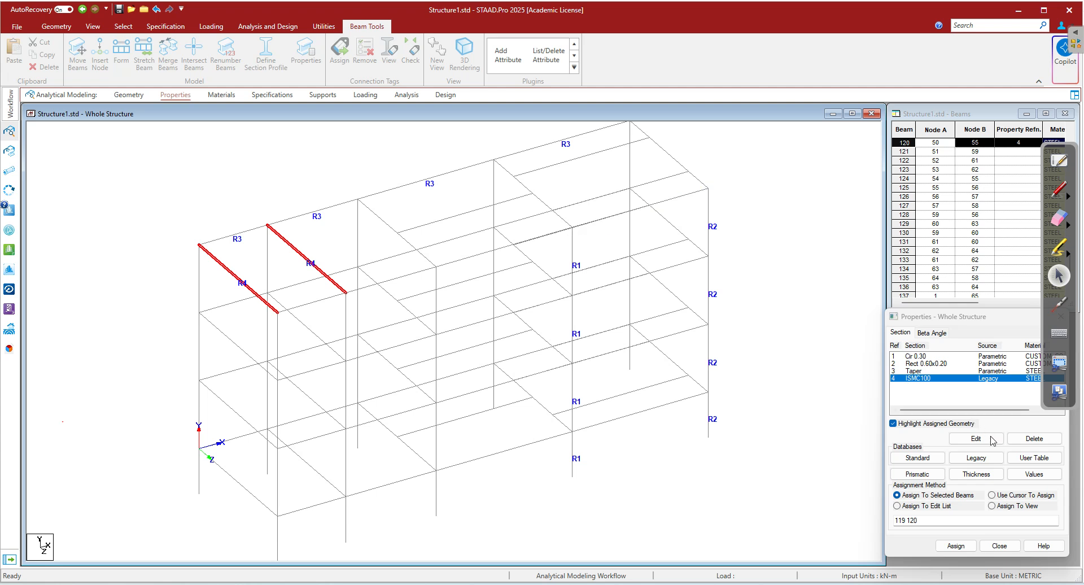
- Reopen the legacy profile databases and examine the Indian M Shape, Channel and I Shape section lists
click(970, 463)
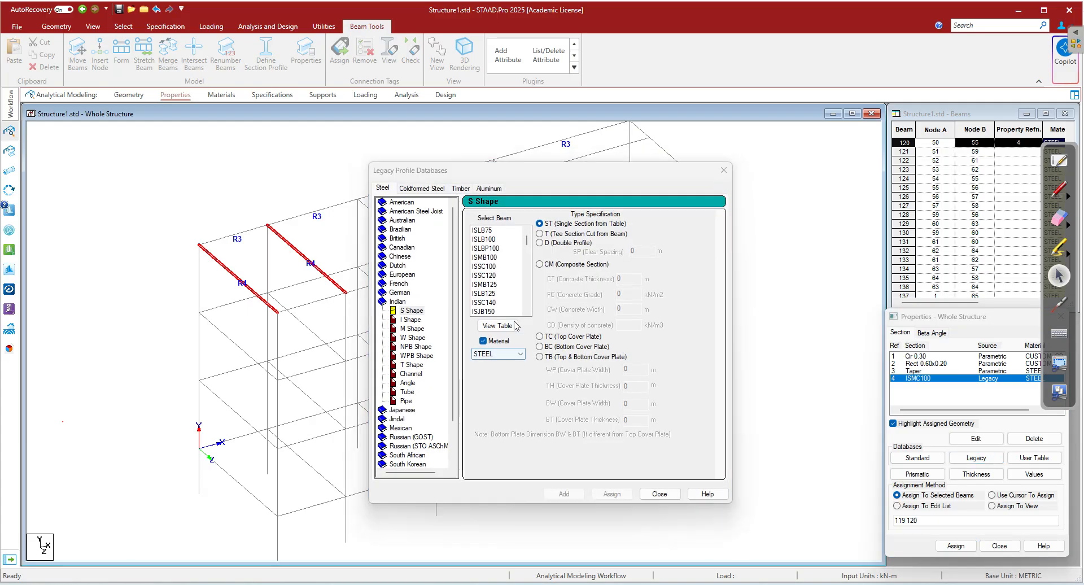
click(415, 329)
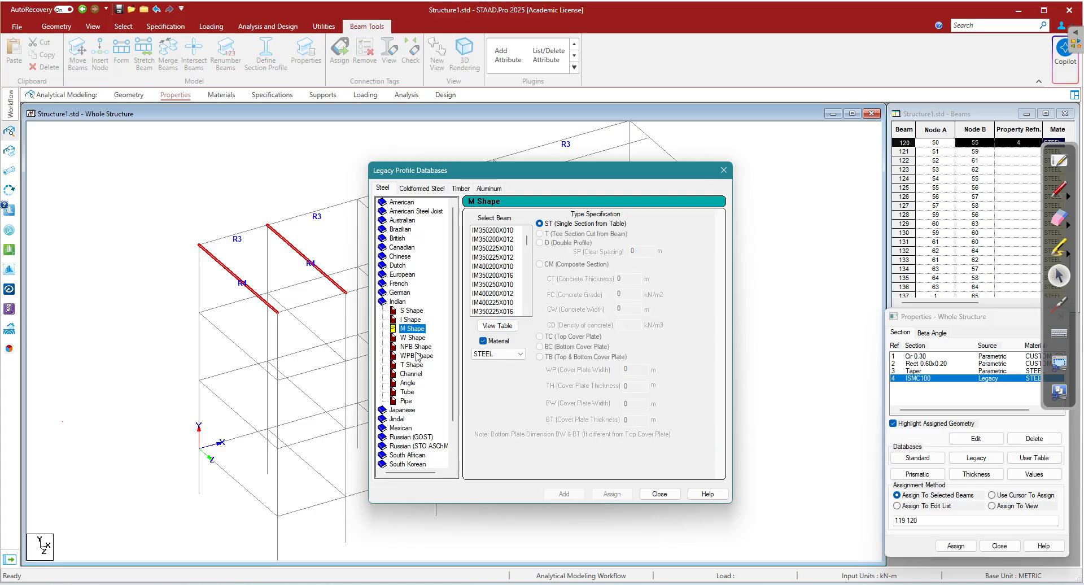
click(411, 374)
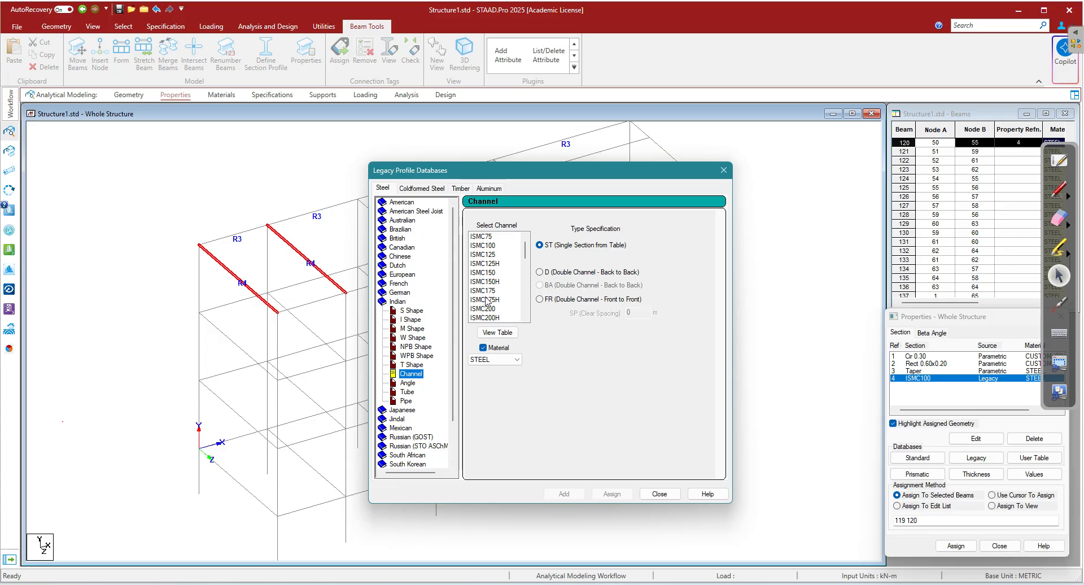
scroll(491, 304, down, 10)
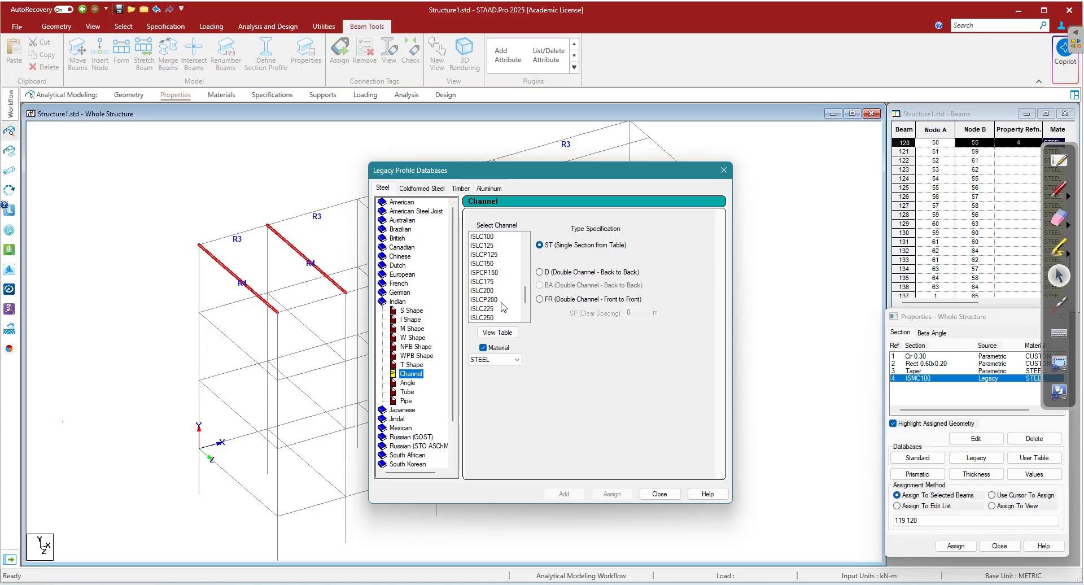
scroll(504, 305, up, 5)
scroll(504, 298, up, 2)
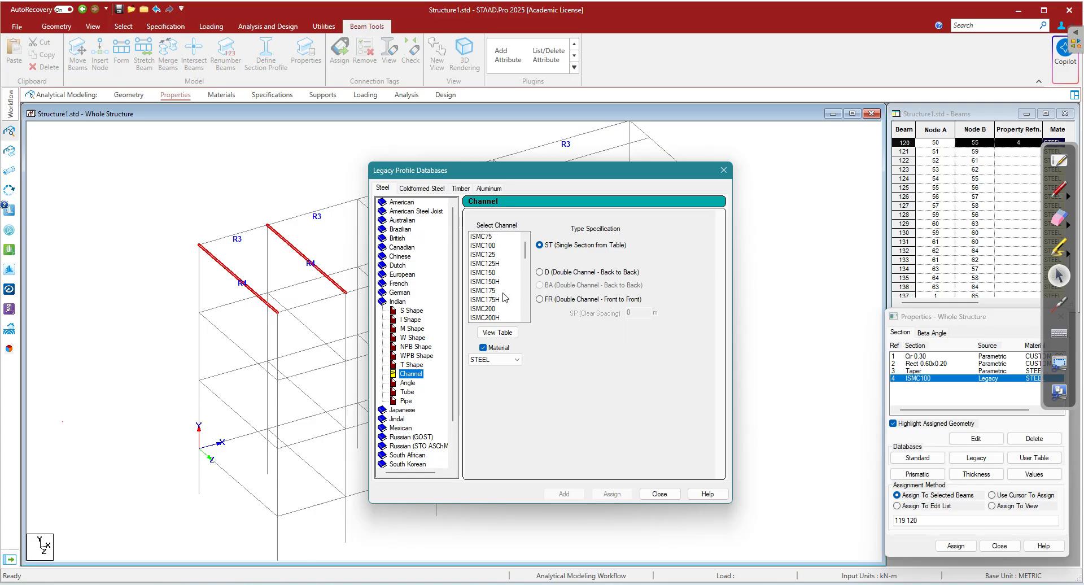
click(413, 329)
scroll(496, 278, down, 3)
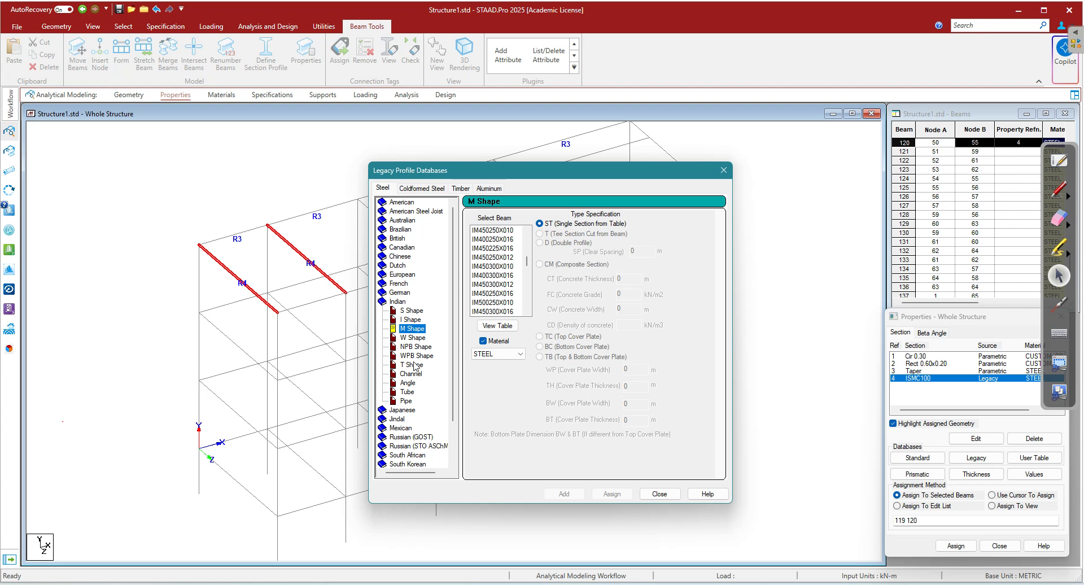
click(411, 319)
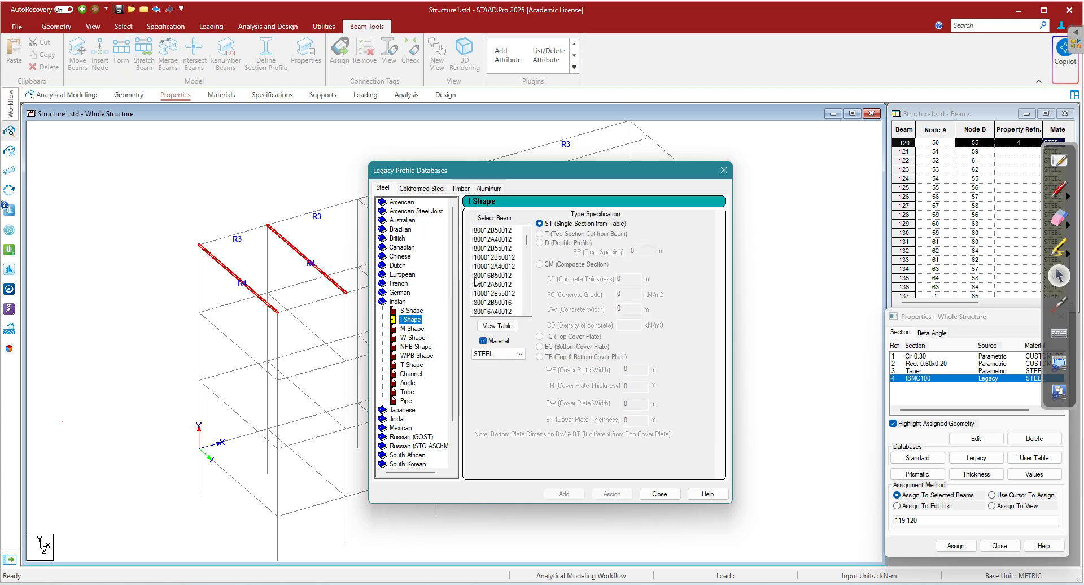
scroll(495, 276, down, 5)
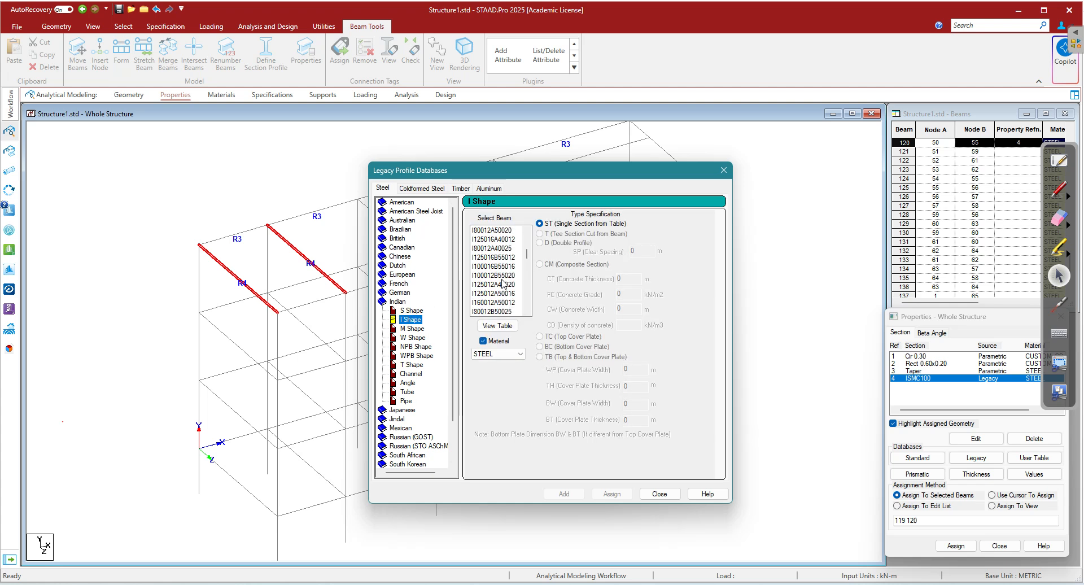
scroll(497, 288, down, 4)
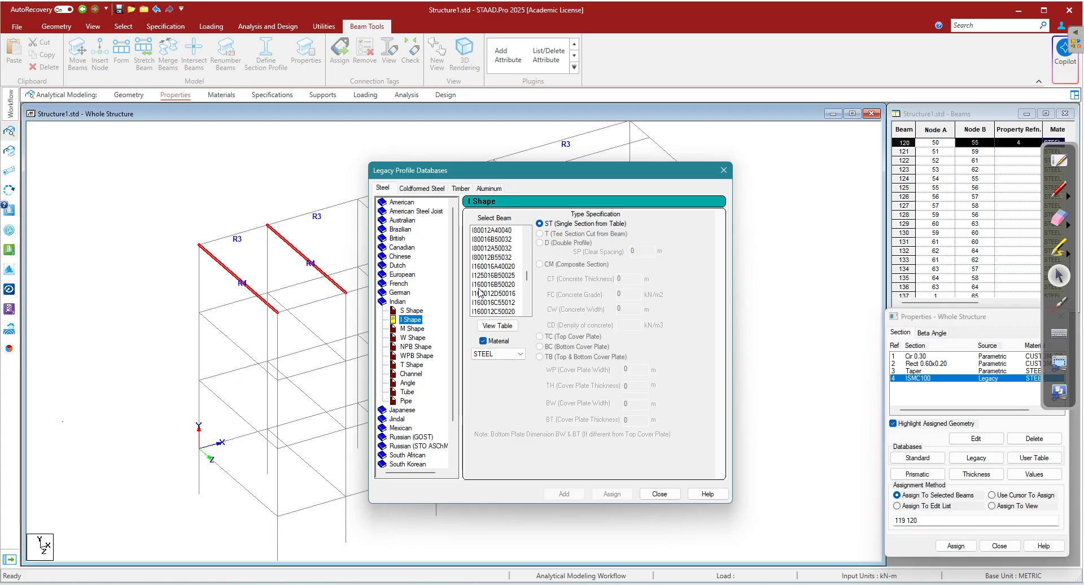
scroll(479, 292, down, 8)
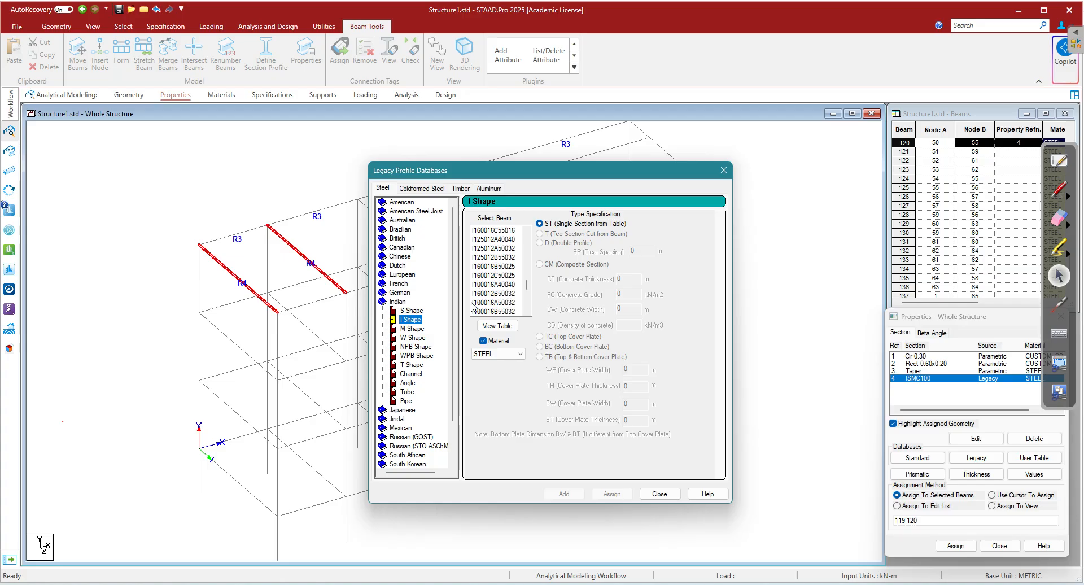
- Add the Indian angle ISA200x200x25 as an LD (Long Leg Back to Back, Double Angle) section with 0 m spacing
click(410, 382)
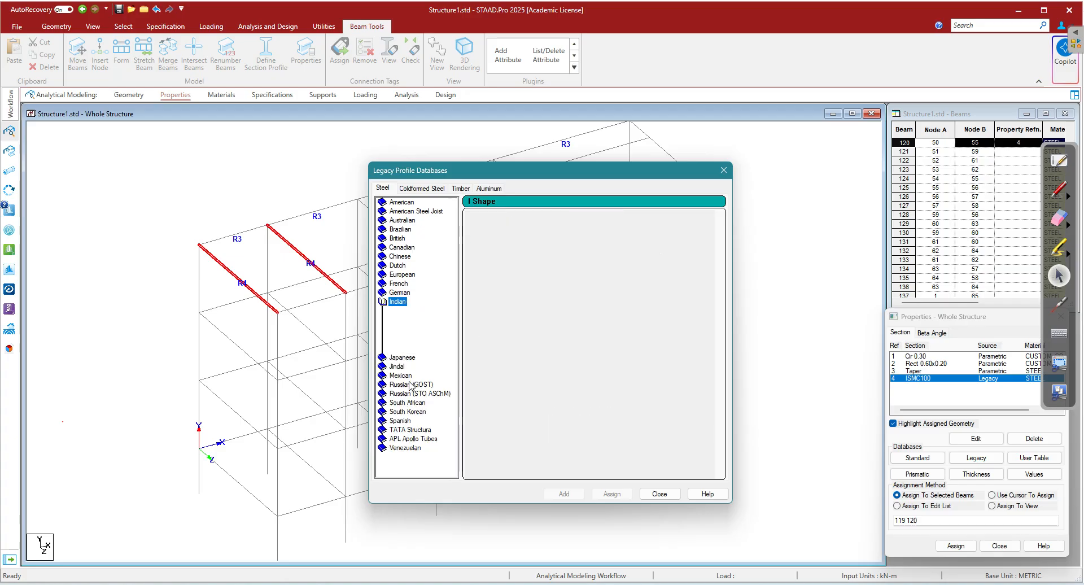
scroll(496, 297, down, 5)
scroll(495, 298, down, 7)
scroll(497, 297, up, 6)
scroll(496, 292, up, 6)
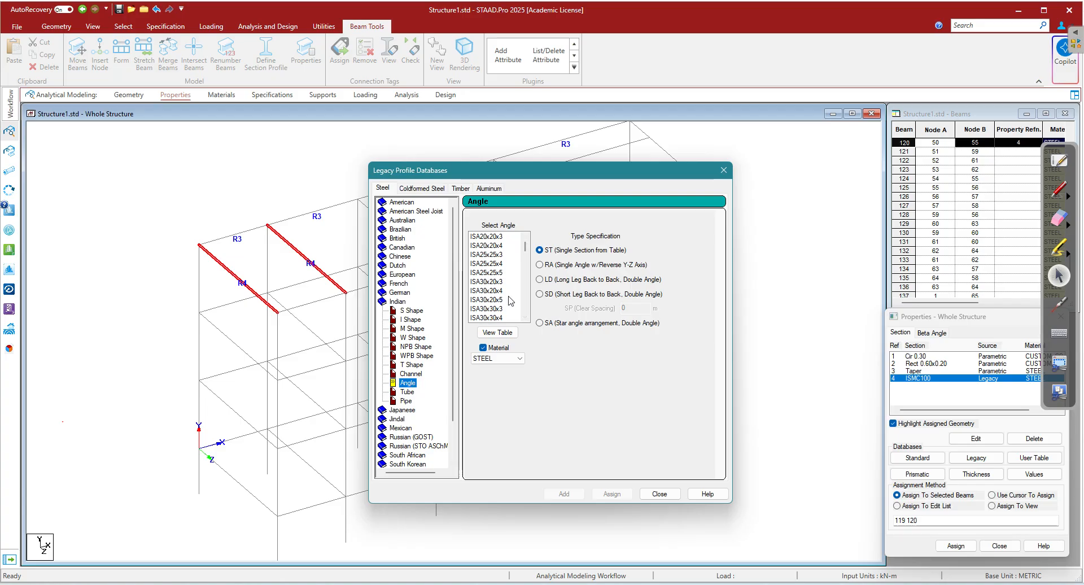
click(525, 317)
click(525, 318)
scroll(516, 291, down, 8)
drag(527, 260, 525, 316)
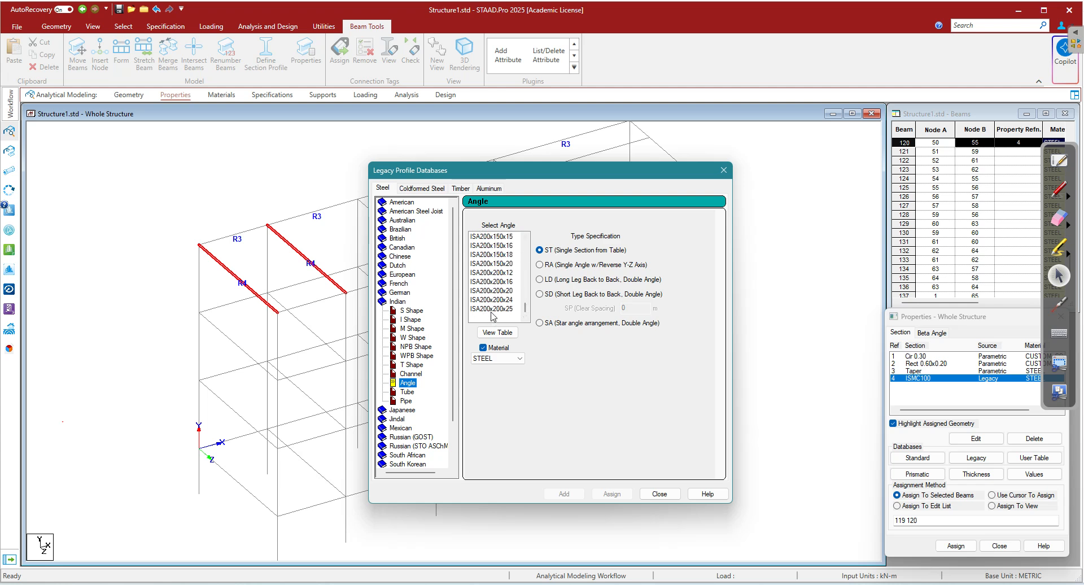
click(496, 309)
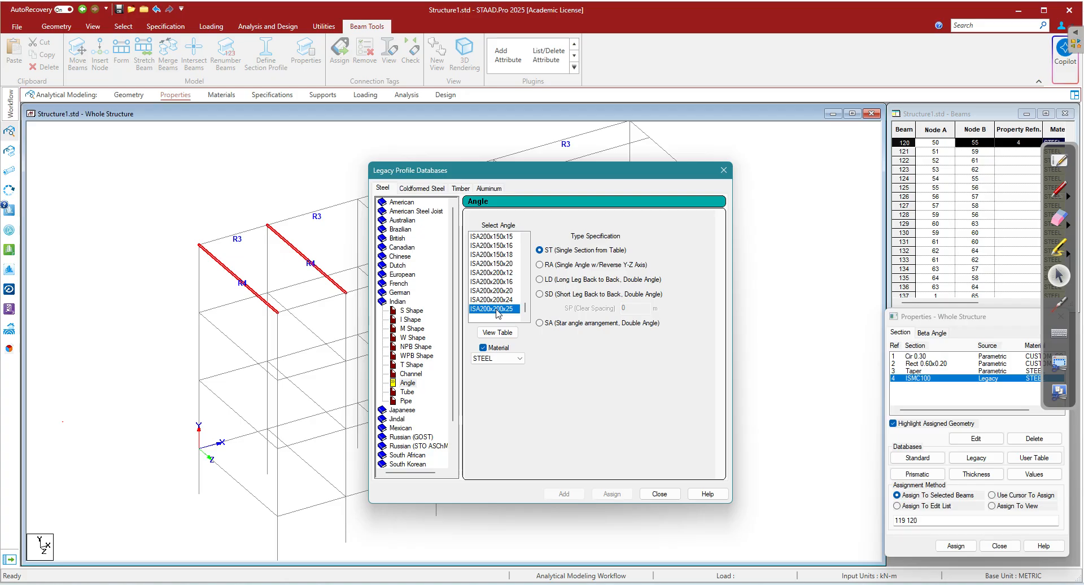
click(566, 282)
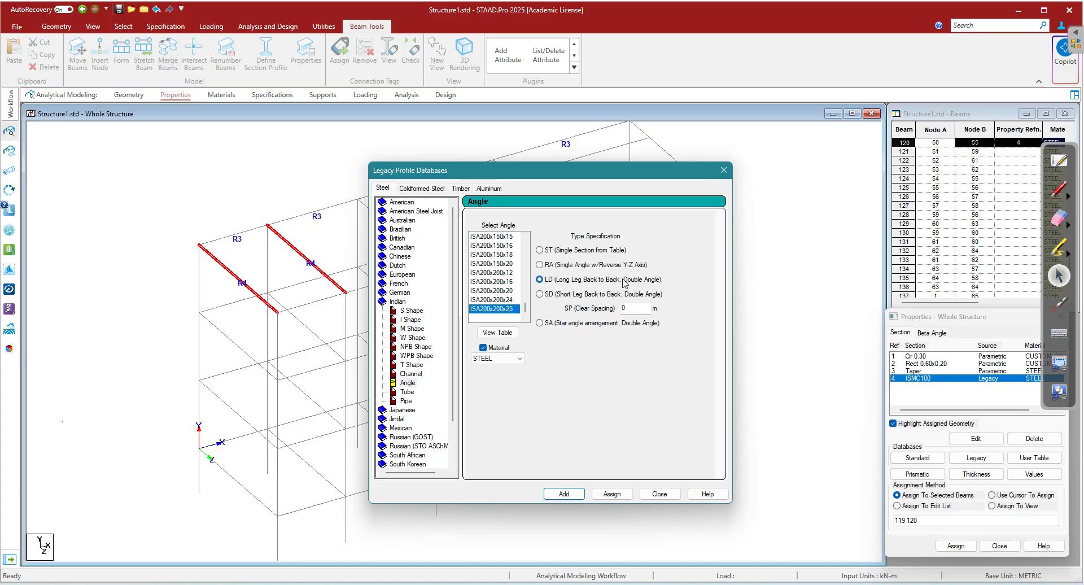
click(564, 494)
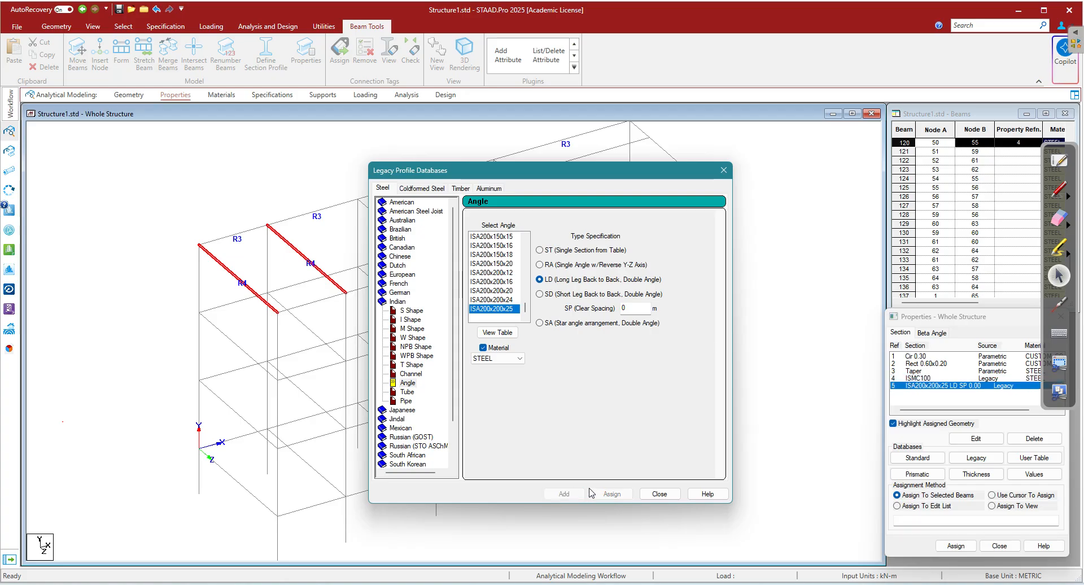
click(659, 494)
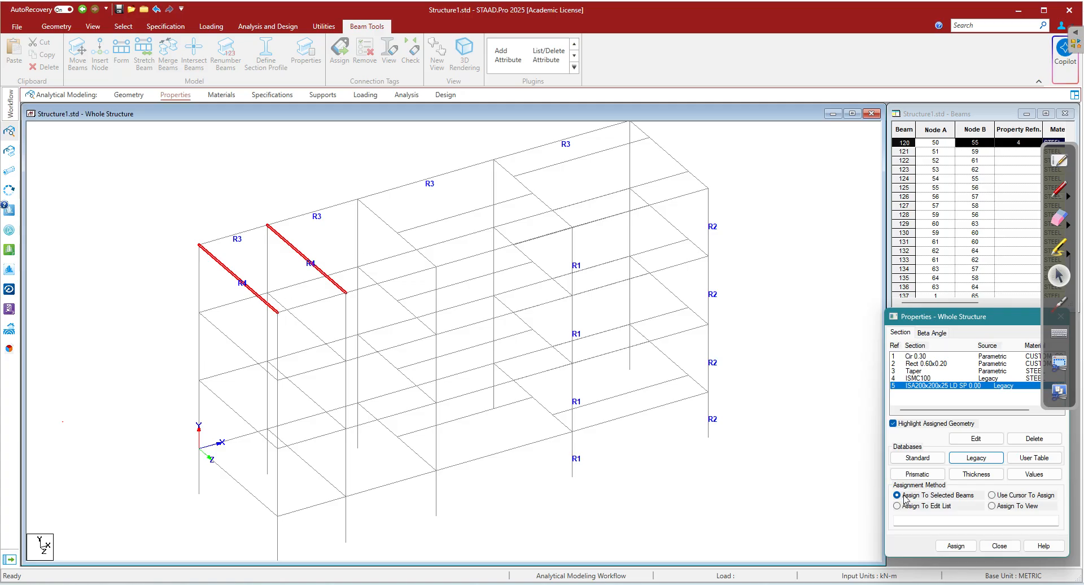
- Assign the ISA200x200x25 LD section to the selected beams 119 and 120 and display them in a 3D rendering
click(967, 545)
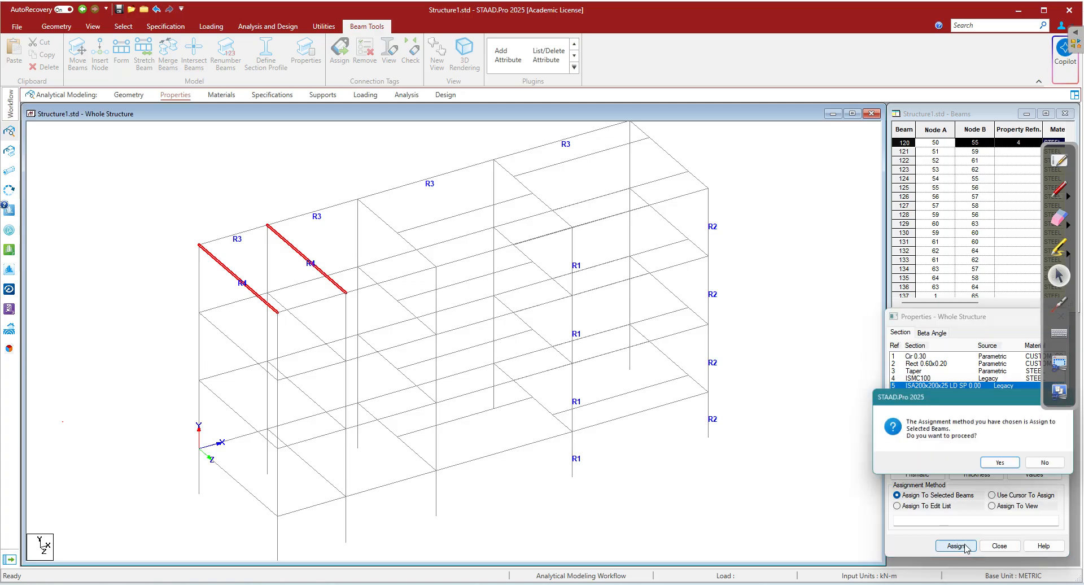
click(1002, 464)
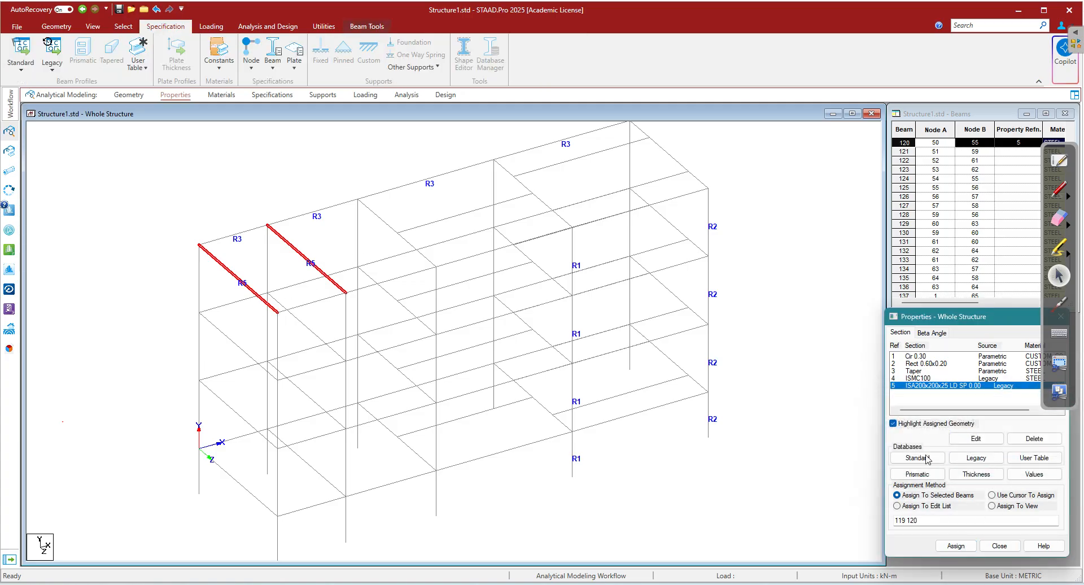
click(368, 26)
click(464, 54)
drag(463, 274, 538, 334)
scroll(536, 330, up, 3)
- Sketch a red outline of two back-to-back angles beside the rendered beams and put the pen away
click(1069, 191)
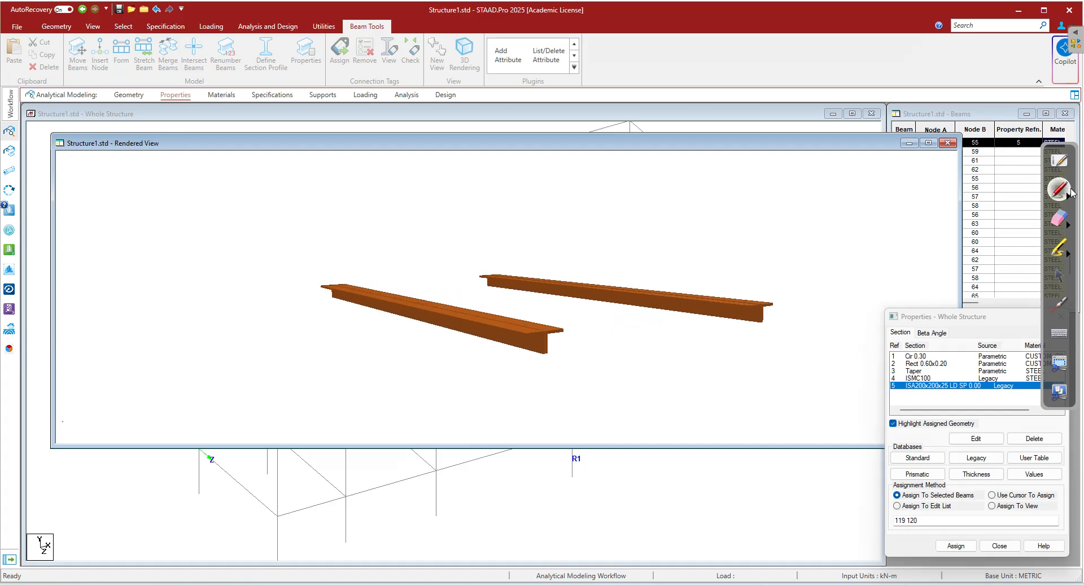
drag(124, 244, 162, 233)
mouse_move(155, 235)
mouse_down()
mouse_move(174, 248)
mouse_move(206, 217)
mouse_up()
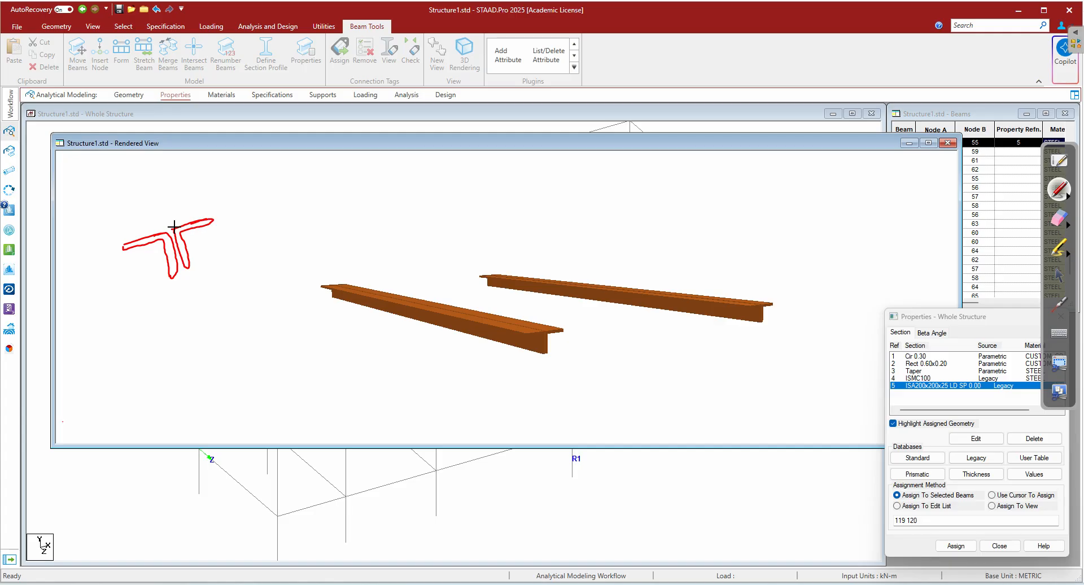
click(1059, 275)
mouse_move(636, 358)
mouse_down()
mouse_move(411, 353)
mouse_move(441, 346)
mouse_up()
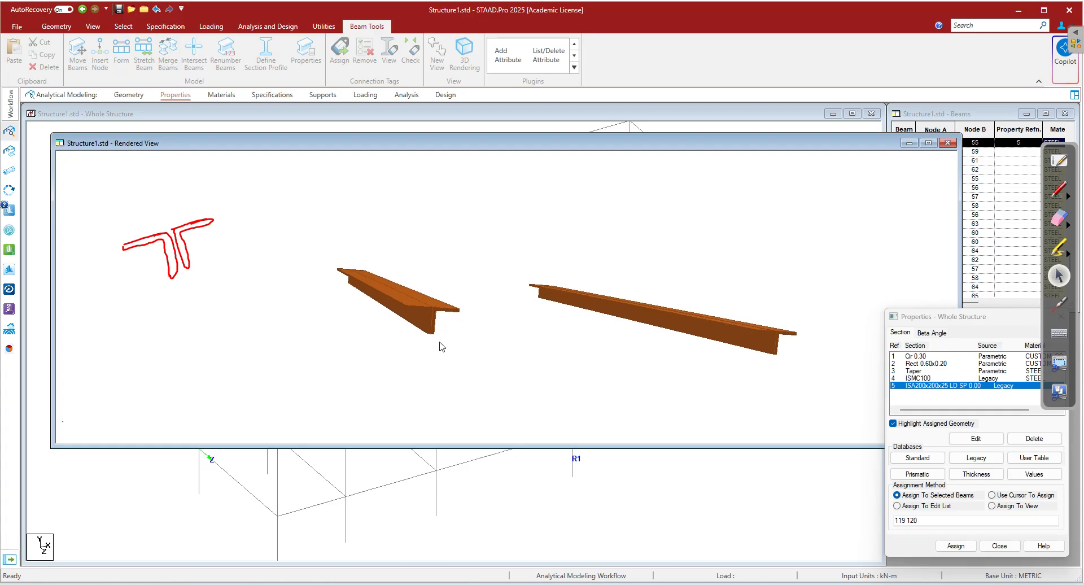
- Mark the back-to-back angle legs with red strokes on the enlarged beam rendering and beside the sketched outline
scroll(442, 346, up, 3)
scroll(407, 354, up, 3)
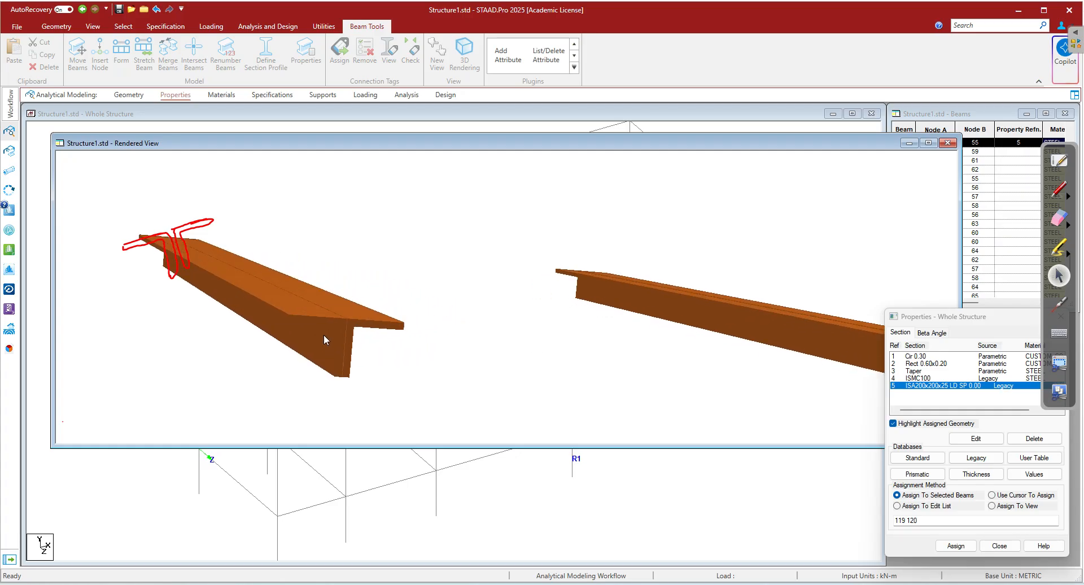
click(1058, 191)
drag(341, 375, 333, 402)
drag(354, 276, 346, 403)
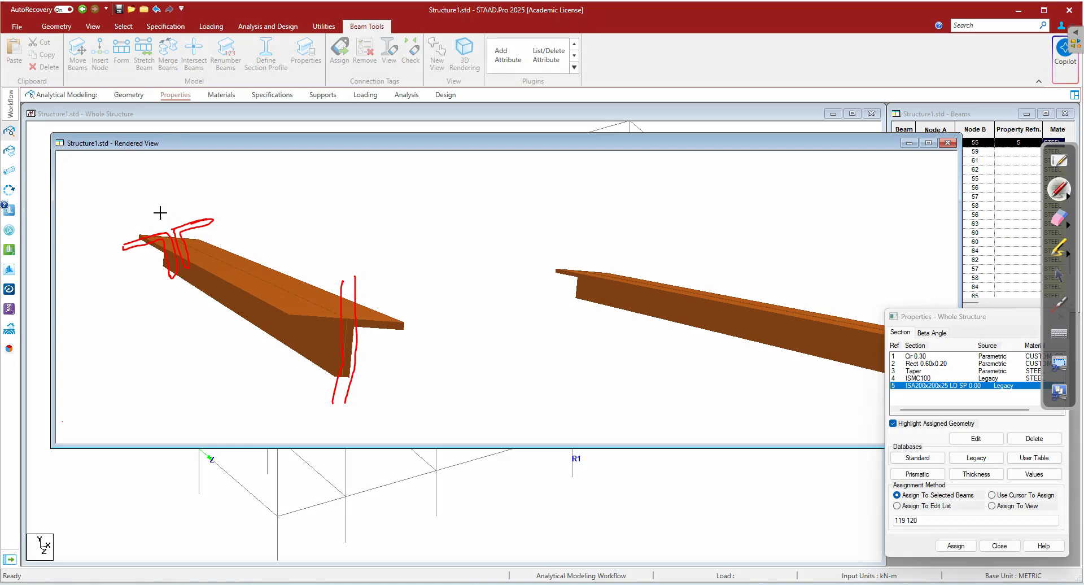
drag(158, 197, 164, 216)
drag(177, 187, 175, 206)
- Erase the red pen marks, and close the rendered view with the beams deselected
click(1059, 217)
mouse_move(317, 363)
mouse_down()
mouse_move(303, 327)
mouse_move(169, 187)
mouse_move(145, 181)
mouse_up()
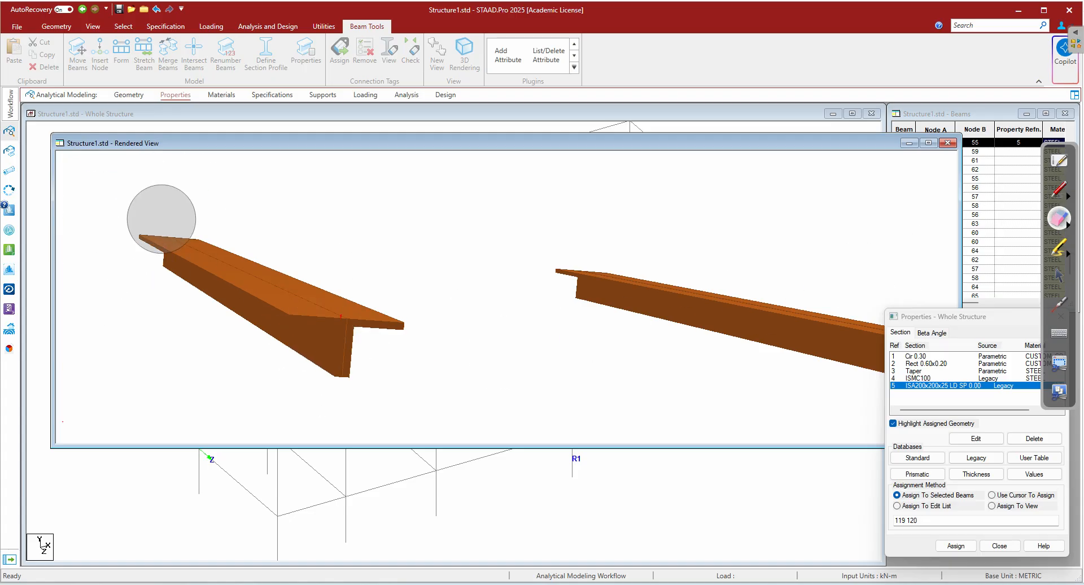
click(1058, 275)
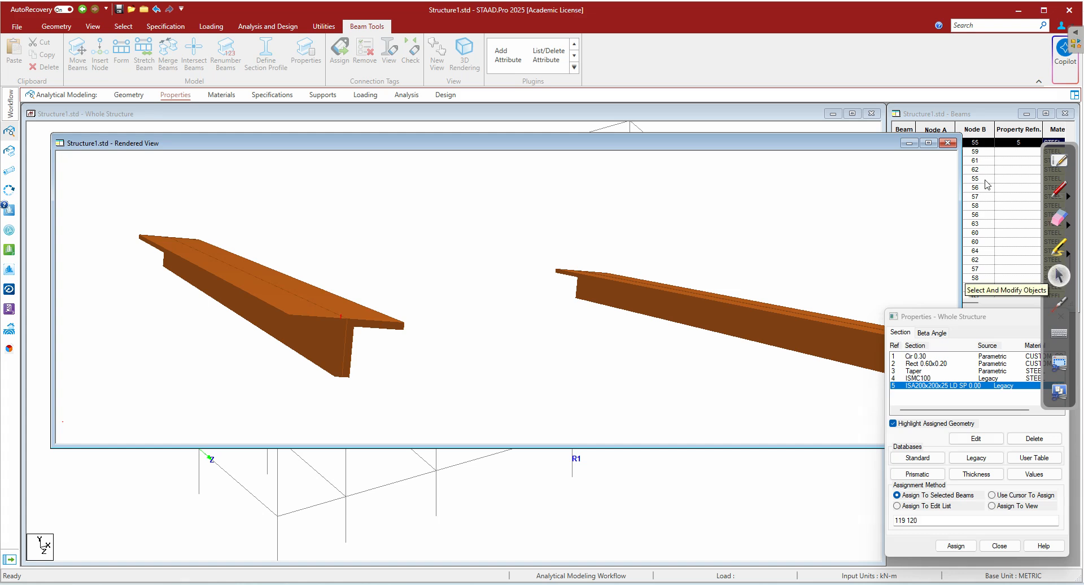
click(949, 143)
click(149, 290)
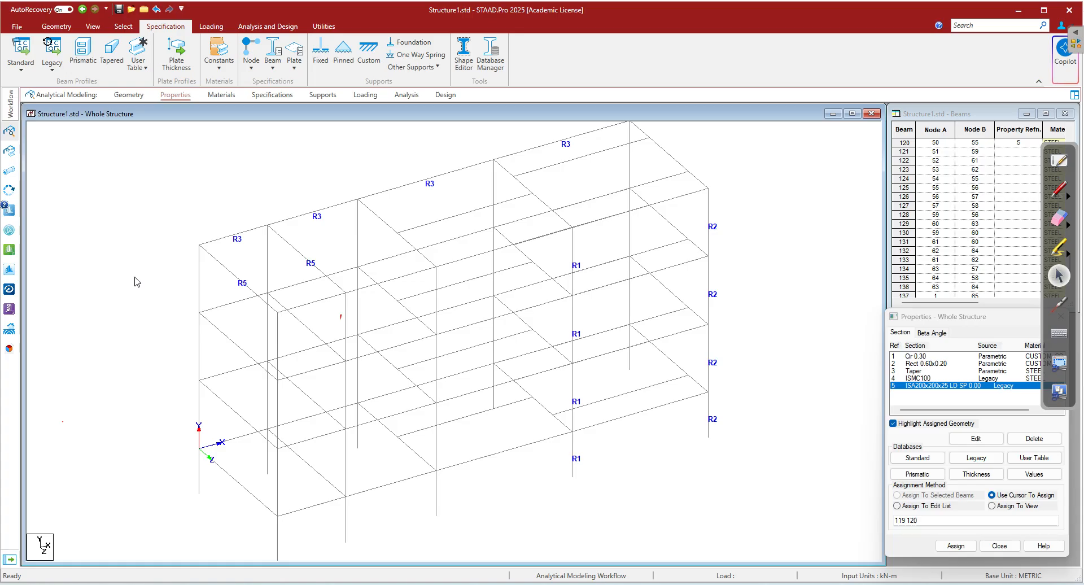
- Open the legacy steel profile databases and select the Indian channel ISMC150
click(973, 457)
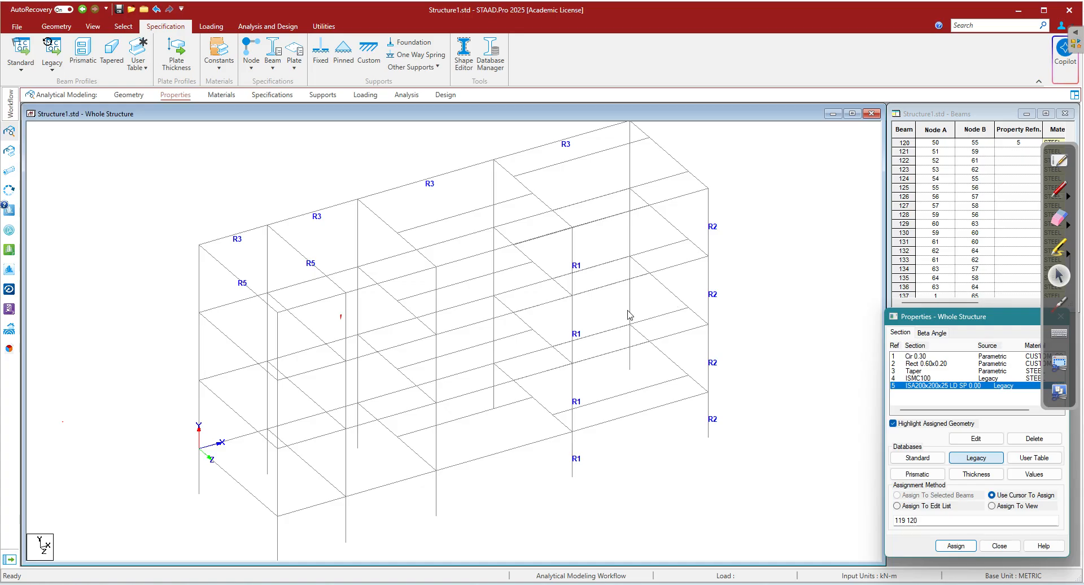
click(966, 458)
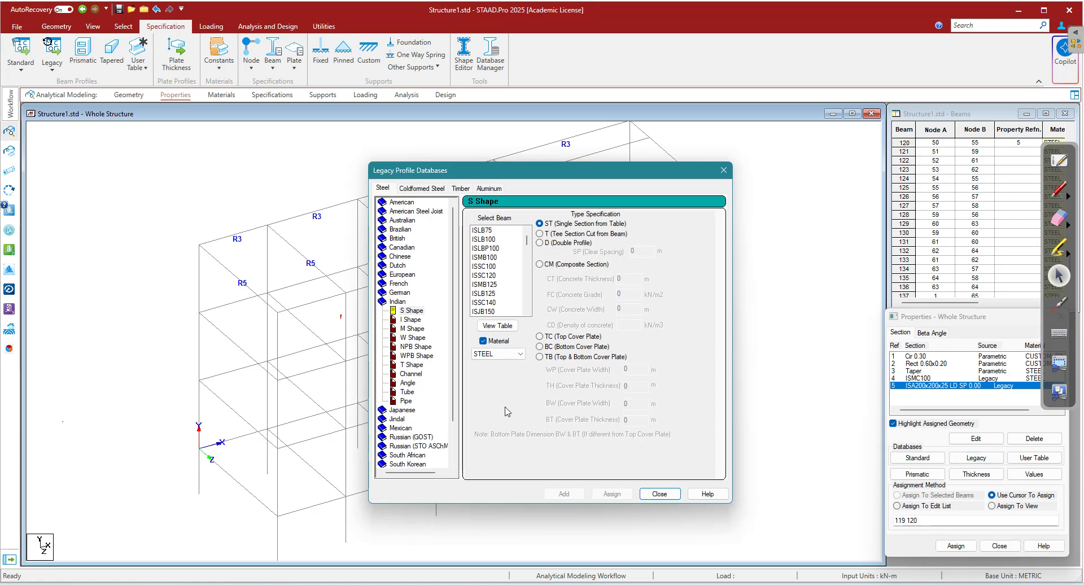
click(408, 373)
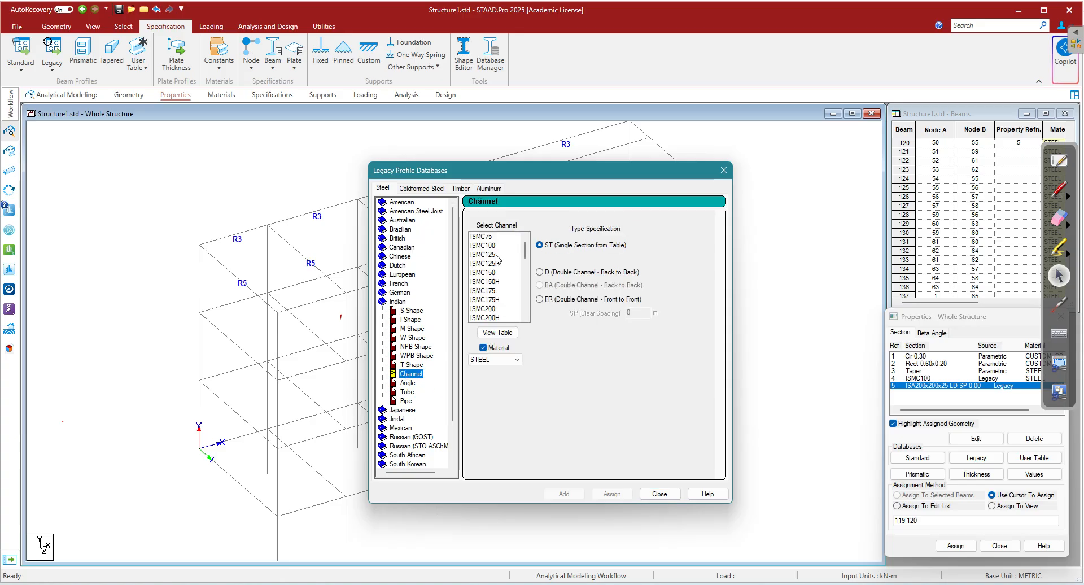
click(492, 273)
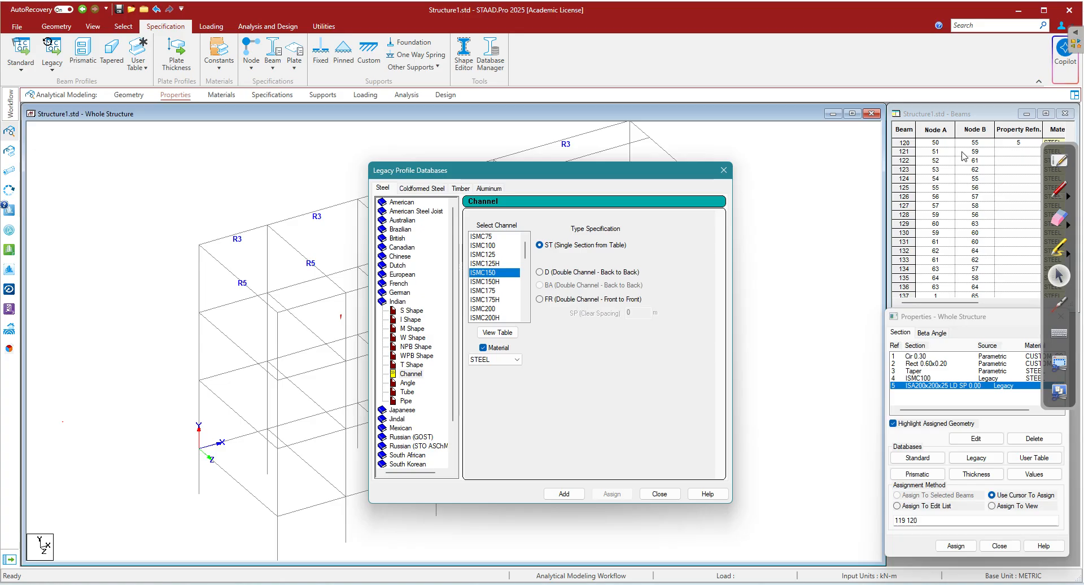
- Sketch red outlines of a single channel, a back-to-back channel pair and a front-to-front pair beside the type specification options
click(1059, 190)
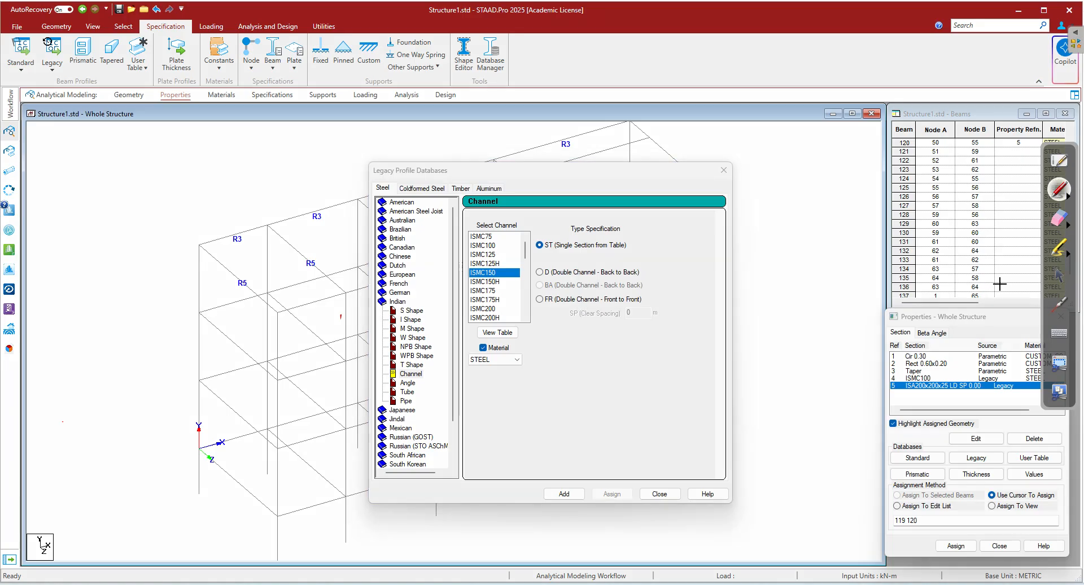
drag(688, 238, 709, 236)
drag(690, 274, 683, 274)
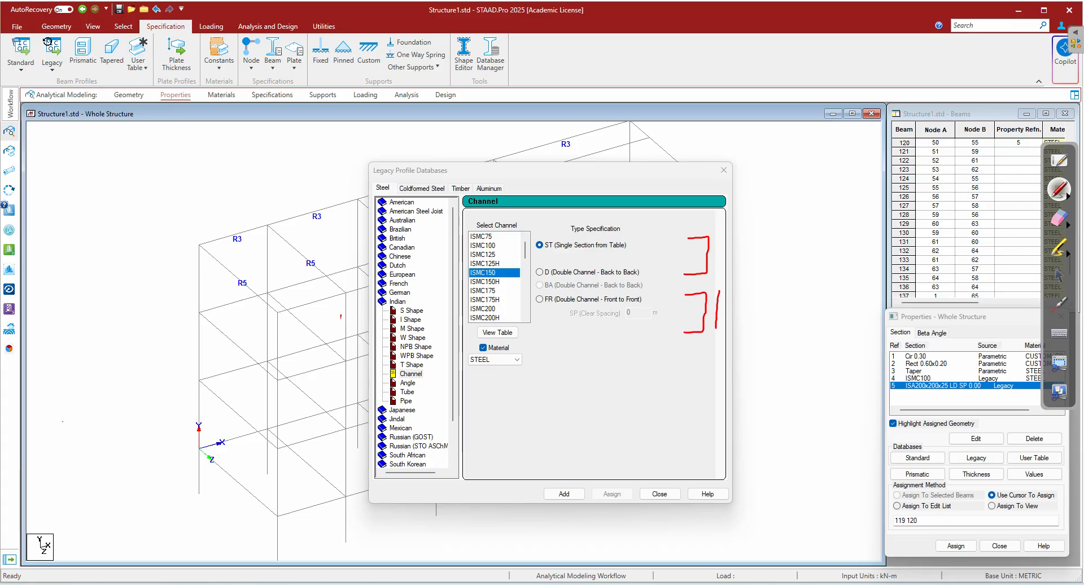
drag(717, 292, 740, 290)
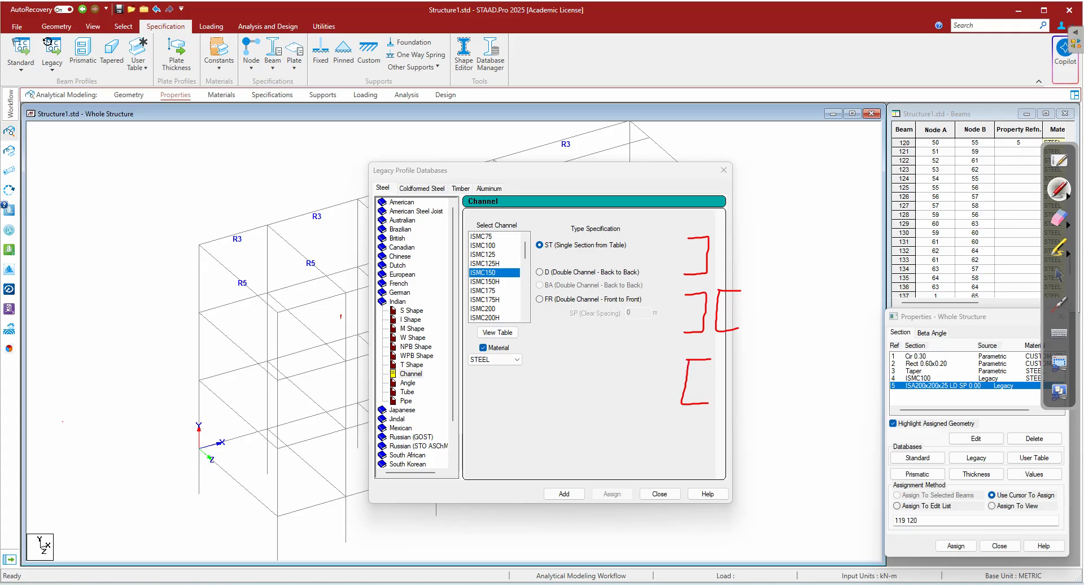
mouse_move(727, 358)
mouse_down()
mouse_move(753, 388)
mouse_move(729, 404)
mouse_move(727, 394)
mouse_up()
- Label the three channel sketches in red as Single section, Double BB and Double FF
mouse_move(754, 241)
mouse_down()
mouse_move(806, 231)
mouse_move(815, 247)
mouse_move(841, 246)
mouse_move(850, 223)
mouse_move(876, 241)
mouse_up()
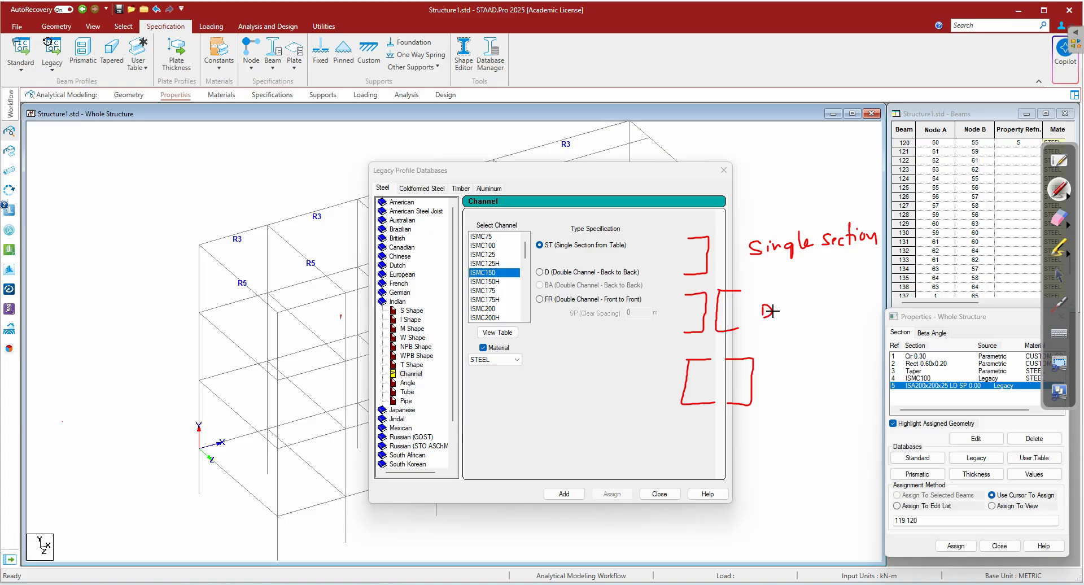
drag(794, 298, 800, 311)
drag(804, 295, 808, 302)
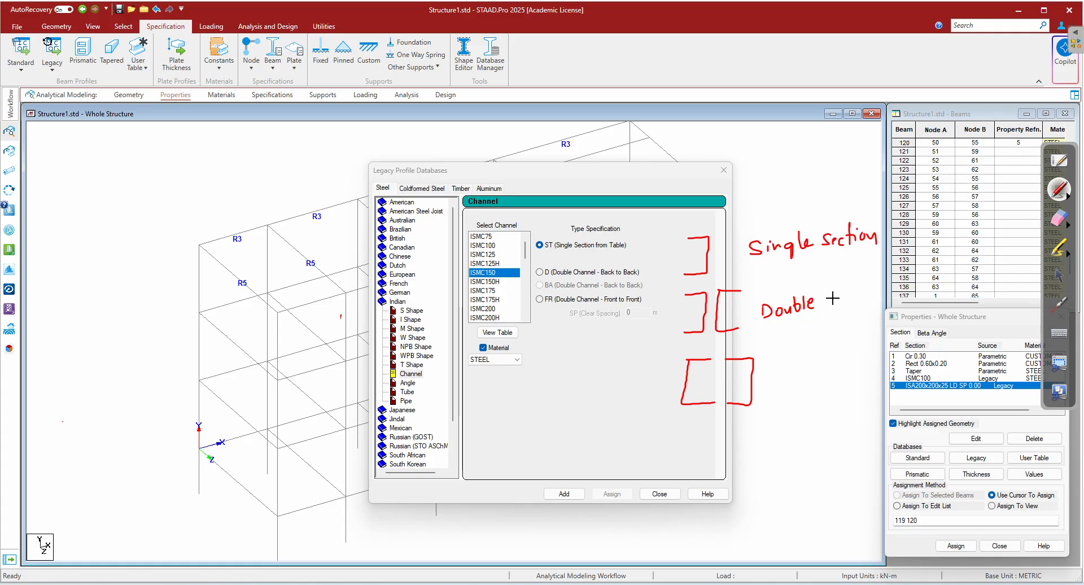
mouse_move(834, 292)
mouse_down()
mouse_move(835, 308)
mouse_move(854, 305)
mouse_up()
drag(855, 291, 854, 305)
drag(772, 381, 772, 393)
mouse_move(771, 380)
mouse_down()
mouse_move(772, 393)
mouse_move(815, 382)
mouse_up()
mouse_move(817, 379)
mouse_down()
mouse_move(826, 377)
mouse_move(820, 402)
mouse_up()
drag(820, 389, 828, 394)
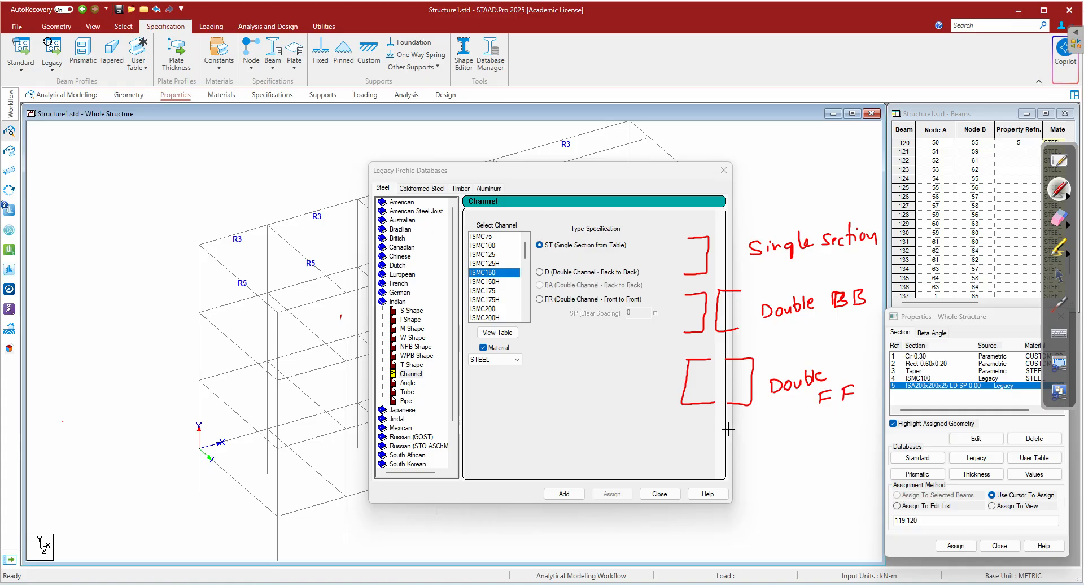
- Erase all the red channel sketches and labels and put the eraser away
click(1056, 219)
mouse_move(912, 313)
mouse_down()
mouse_move(607, 452)
mouse_move(705, 253)
mouse_move(843, 217)
mouse_move(725, 291)
mouse_move(864, 418)
mouse_move(1078, 312)
mouse_up()
click(1059, 276)
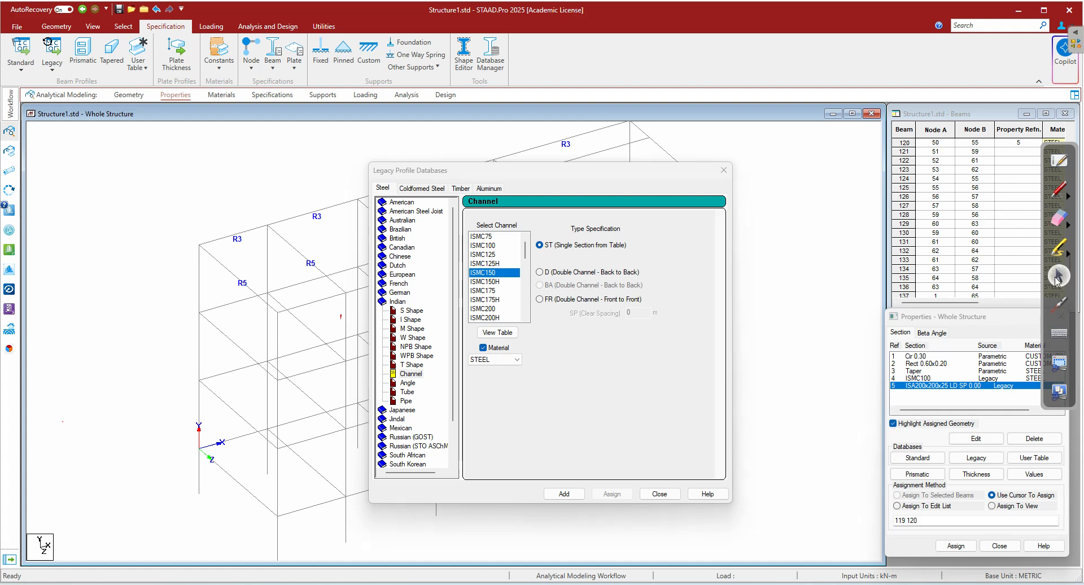
- Add ISMC150 as an FR (Double Channel - Front to Front) section with 0.5 m clear spacing and close the profile databases
click(556, 302)
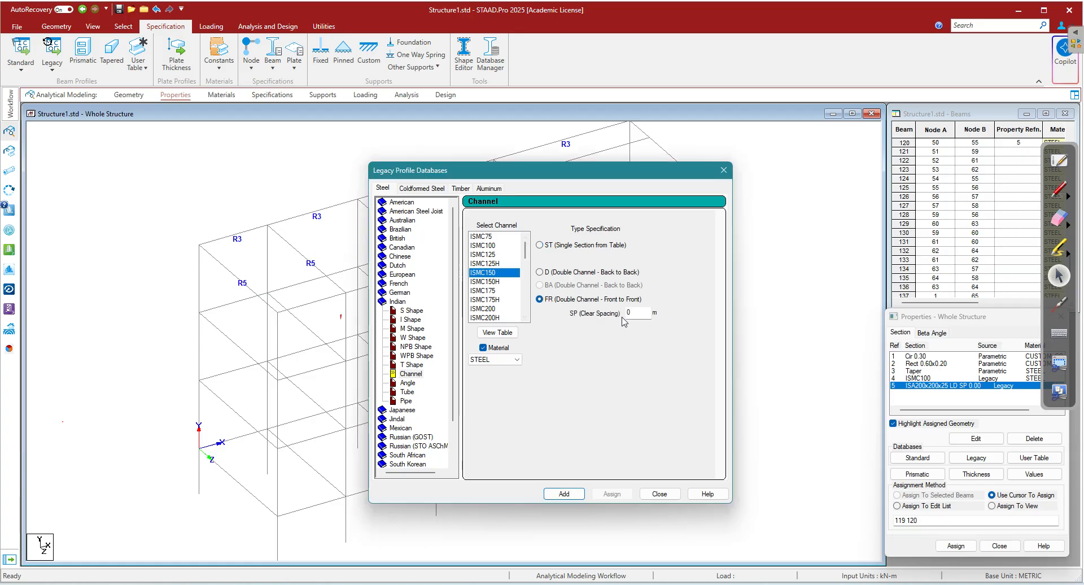
text(.5)
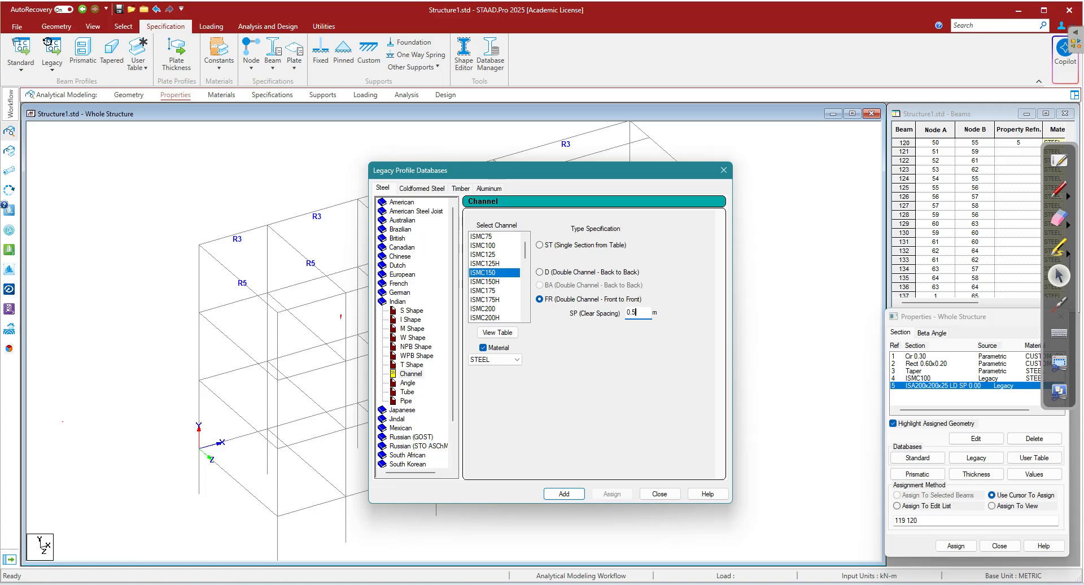
click(564, 494)
click(659, 494)
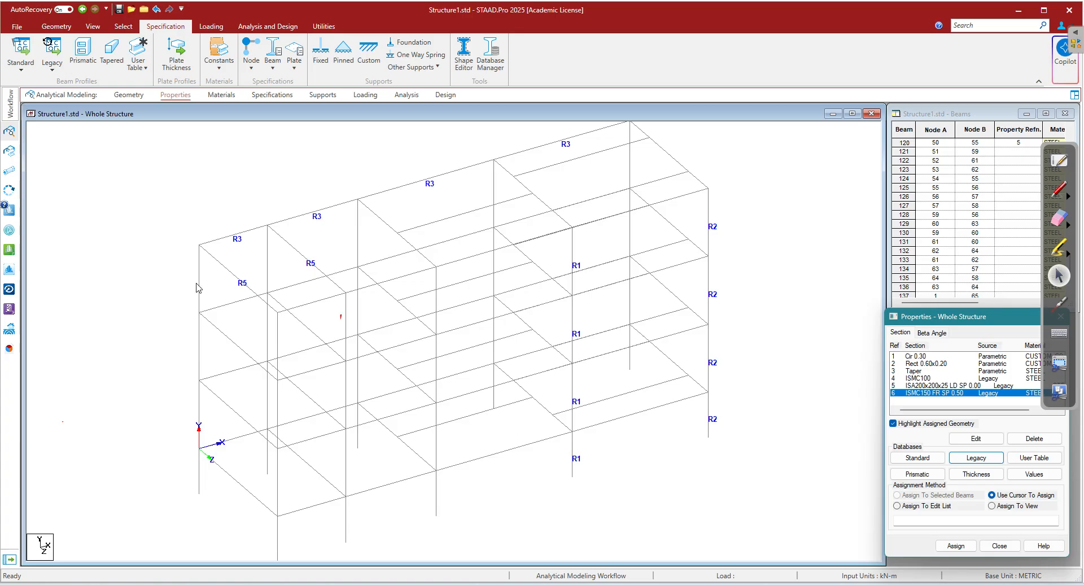
- Select beams 119 and 120 and assign the ISMC150 FR section to them
click(228, 269)
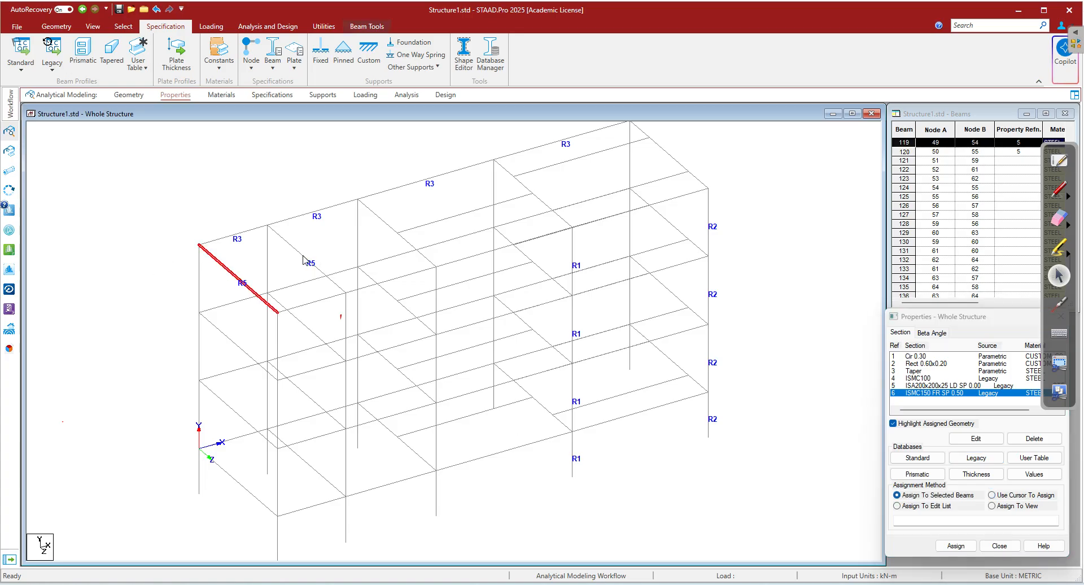
ctrl+click(303, 257)
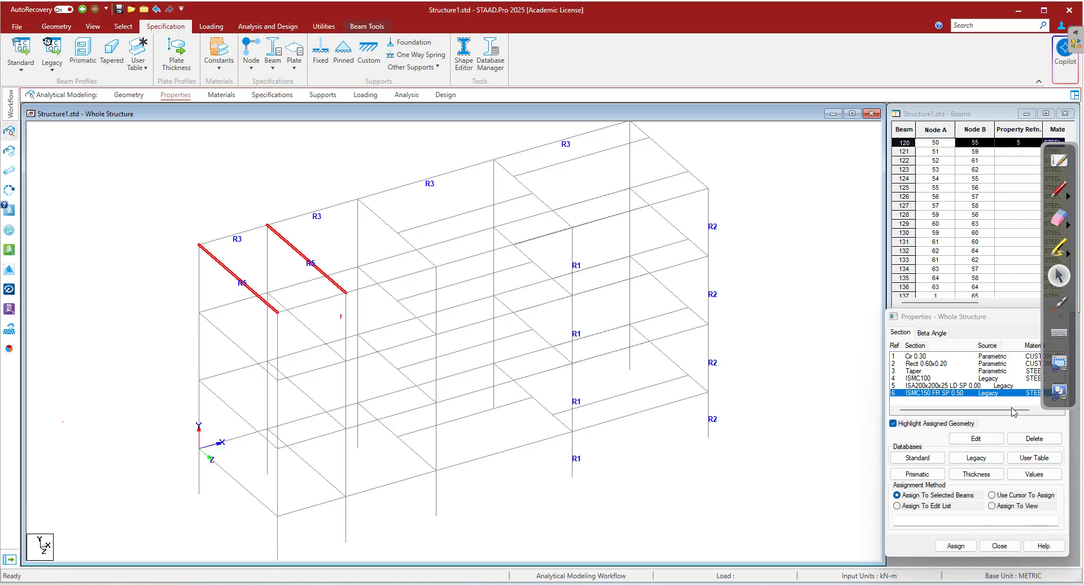
click(955, 545)
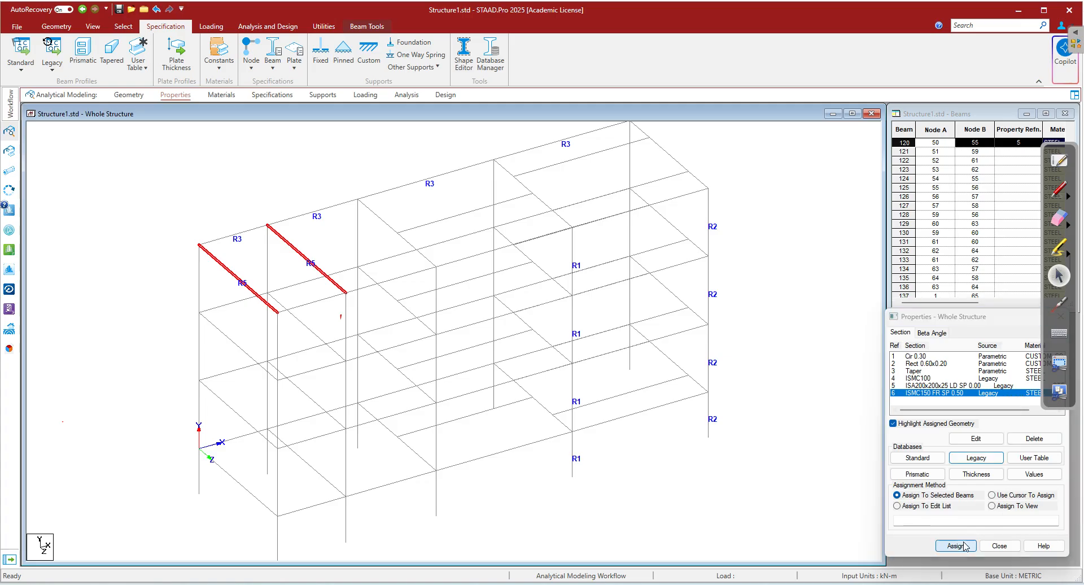
click(1000, 465)
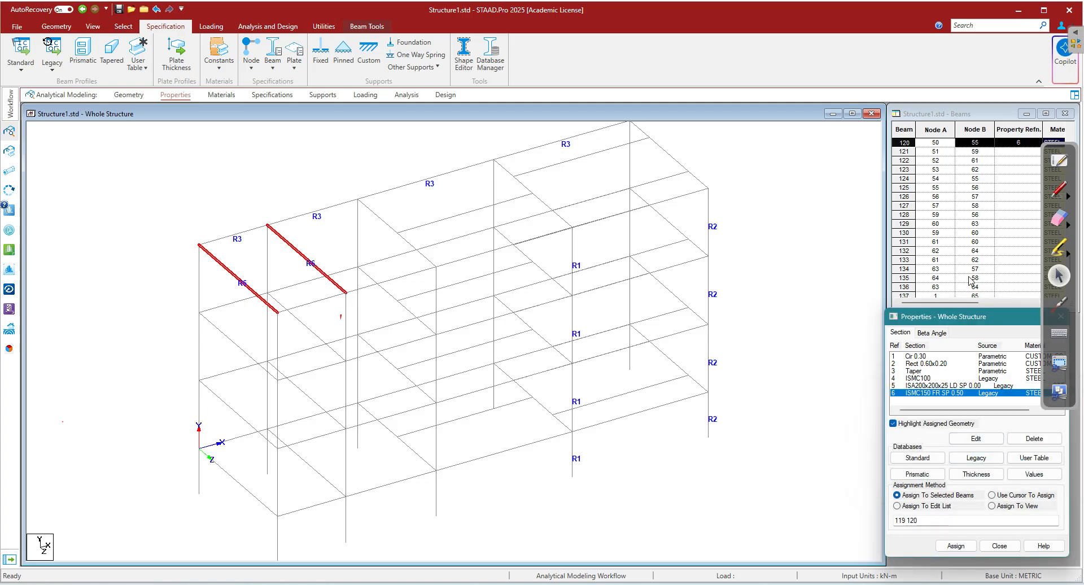
- Erase the leftover red mark and display the selected beams in a 3D rendering to inspect the double channels
click(1059, 217)
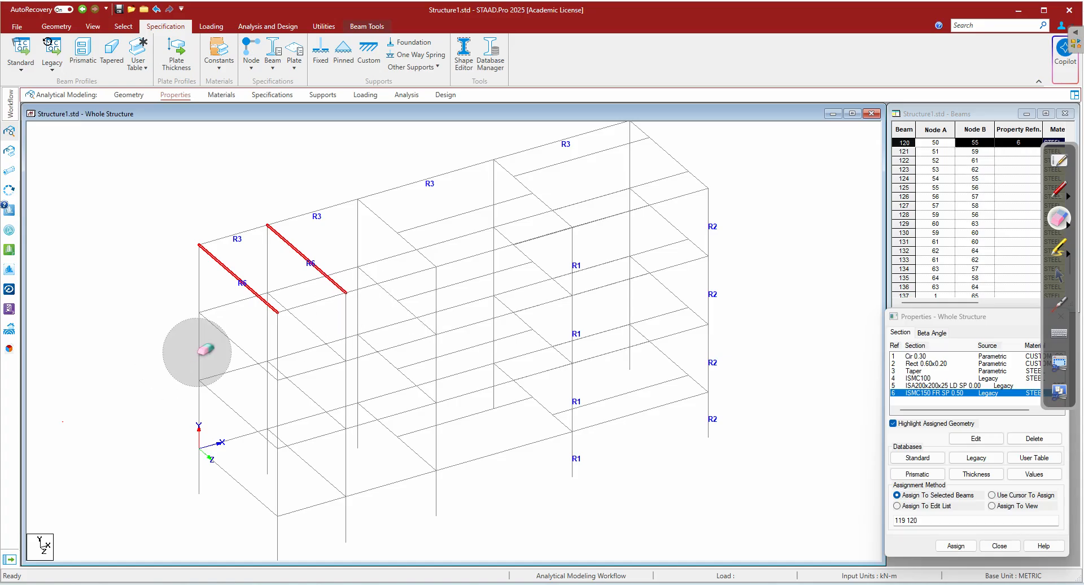
click(1058, 275)
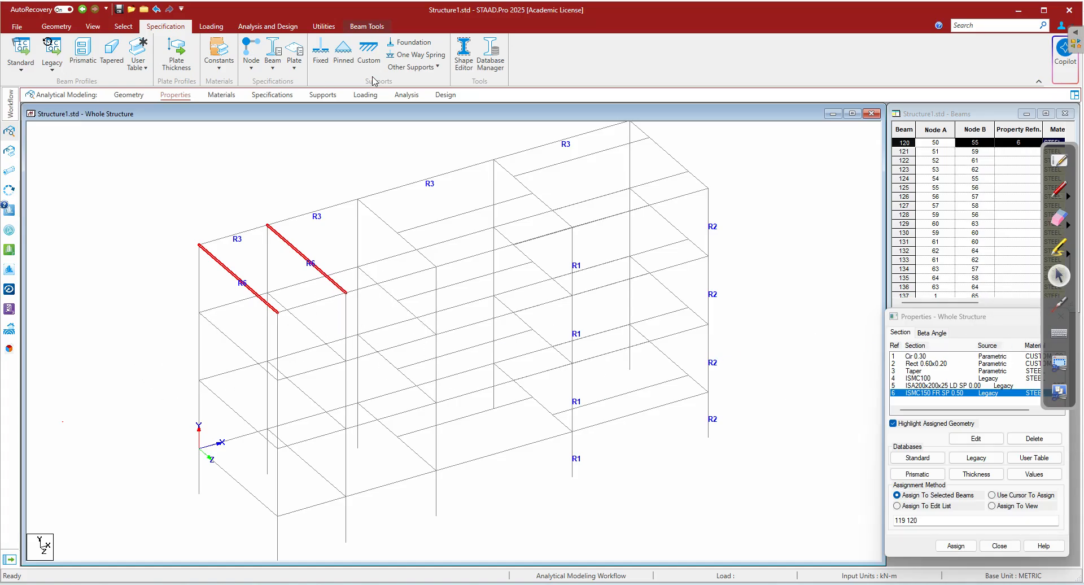
click(347, 31)
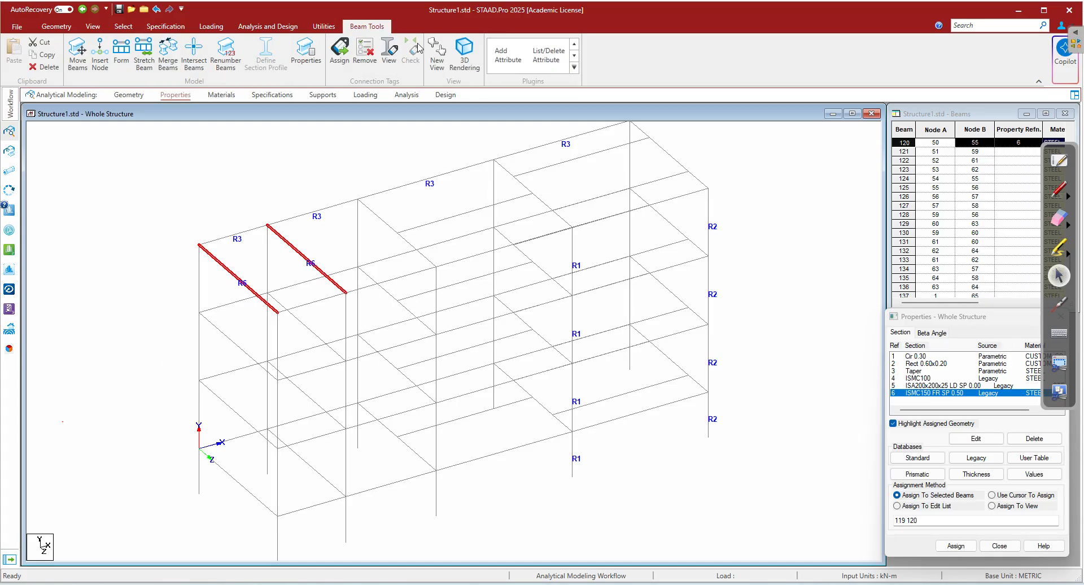
click(464, 52)
drag(513, 299, 369, 330)
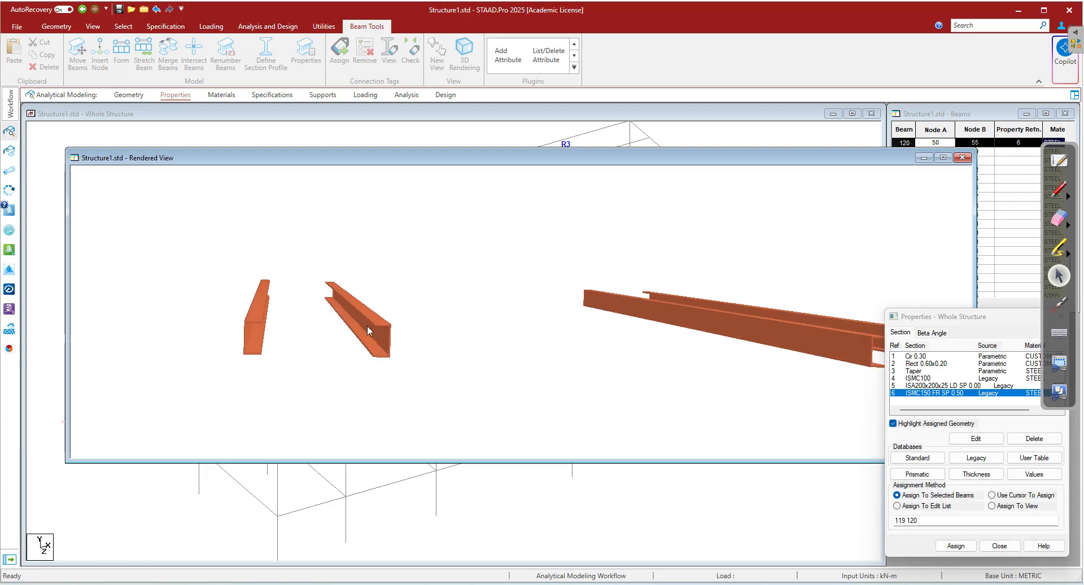
- Draw a red dimension line with a handwritten spacing value between the two rendered channels
click(1057, 190)
mouse_move(259, 355)
mouse_down()
mouse_move(366, 347)
mouse_move(367, 364)
mouse_move(259, 364)
mouse_move(318, 374)
mouse_up()
drag(374, 340, 365, 356)
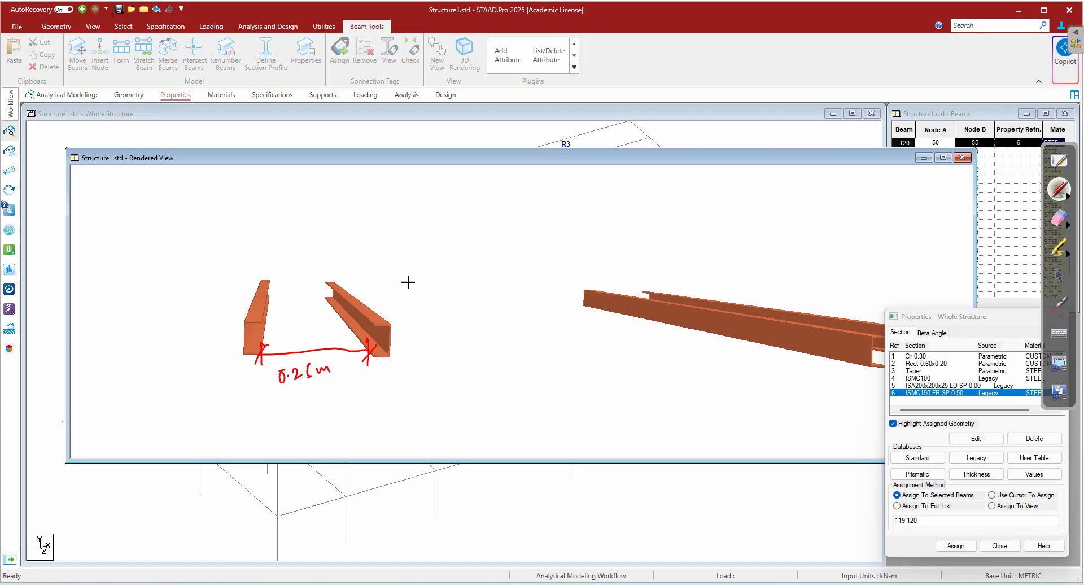
- Erase the red spacing dimension, then close the rendered channel view and deselect the beams
click(1059, 218)
drag(395, 346, 201, 380)
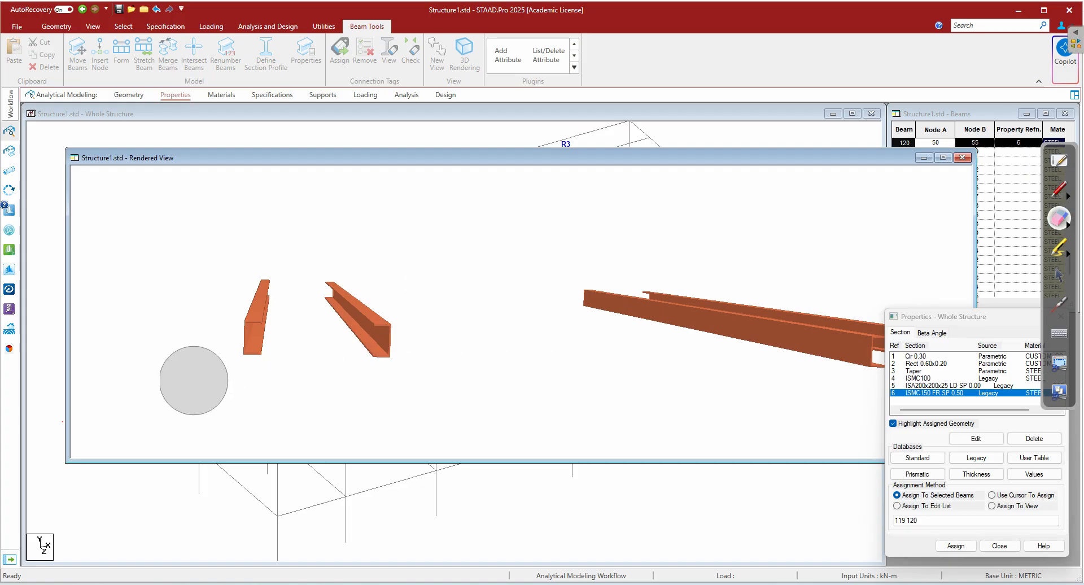
click(1061, 267)
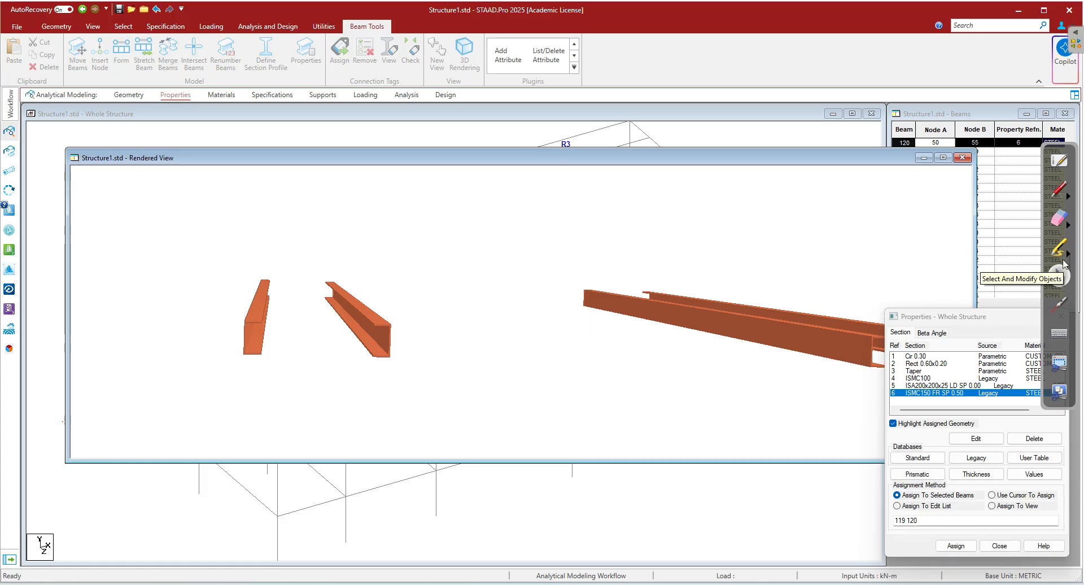
click(964, 158)
click(755, 302)
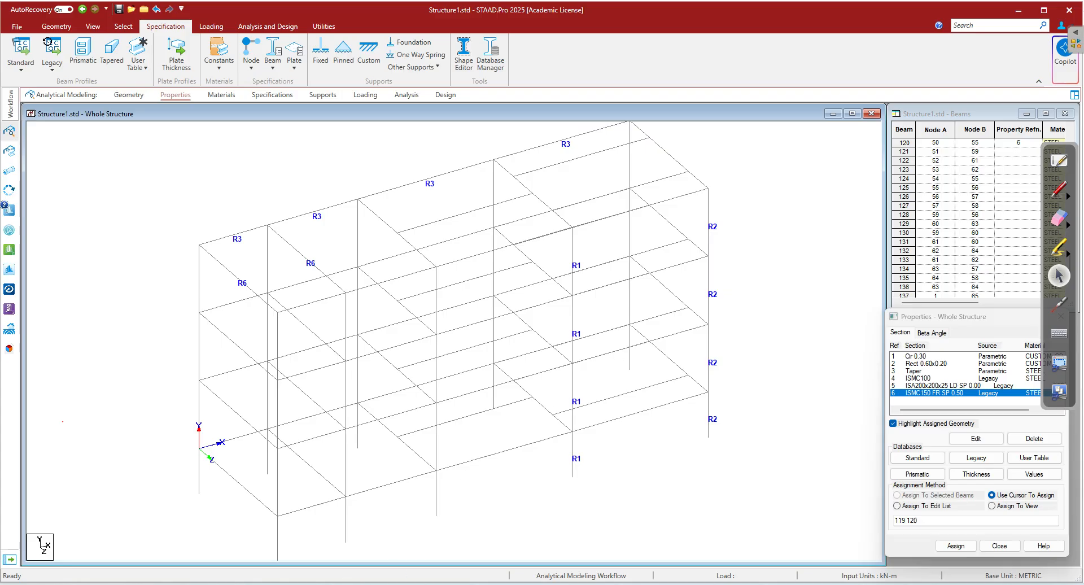
- Switch to the lined notebook page and handwrite the underlined red heading "Rotate sections" on a blank area
mouse_move(277, 583)
click(309, 540)
scroll(502, 316, down, 4)
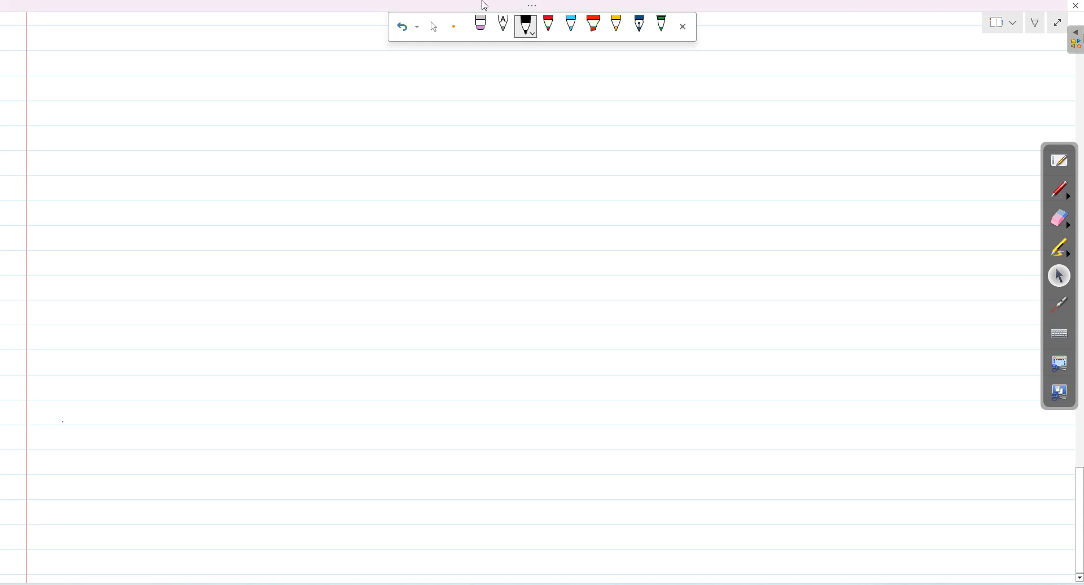
click(548, 23)
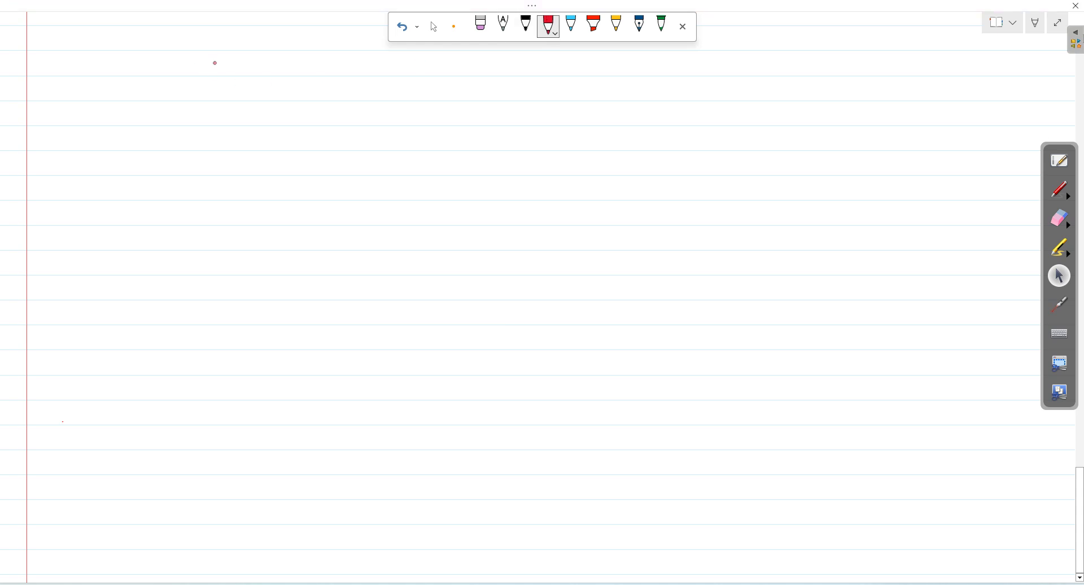
drag(257, 69, 259, 69)
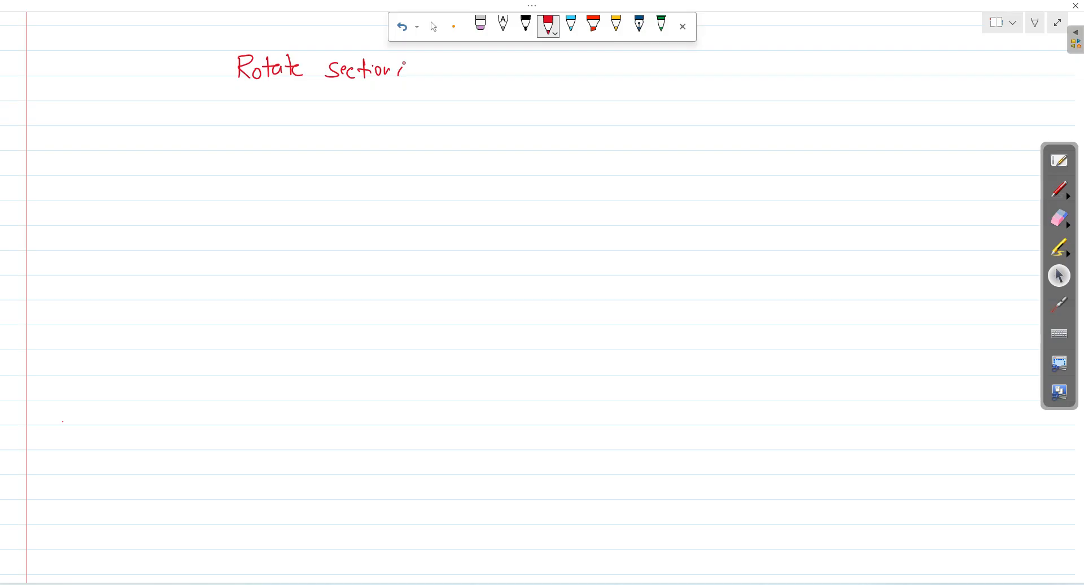
drag(235, 84, 411, 91)
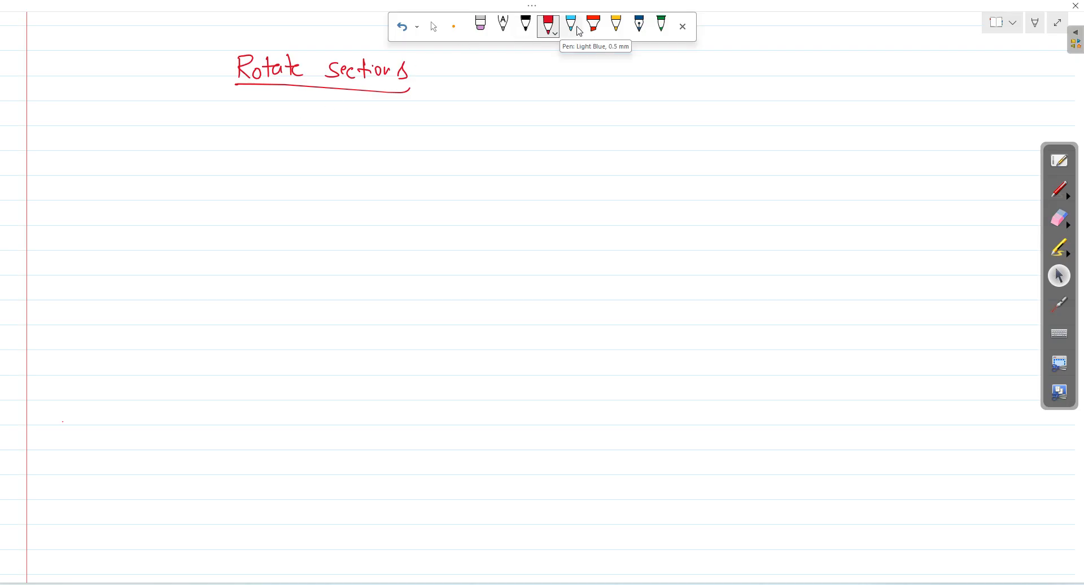
- Handwrite "(β – angle)" in yellow beneath the "Rotate sections" heading, and switch to the black pen
click(616, 26)
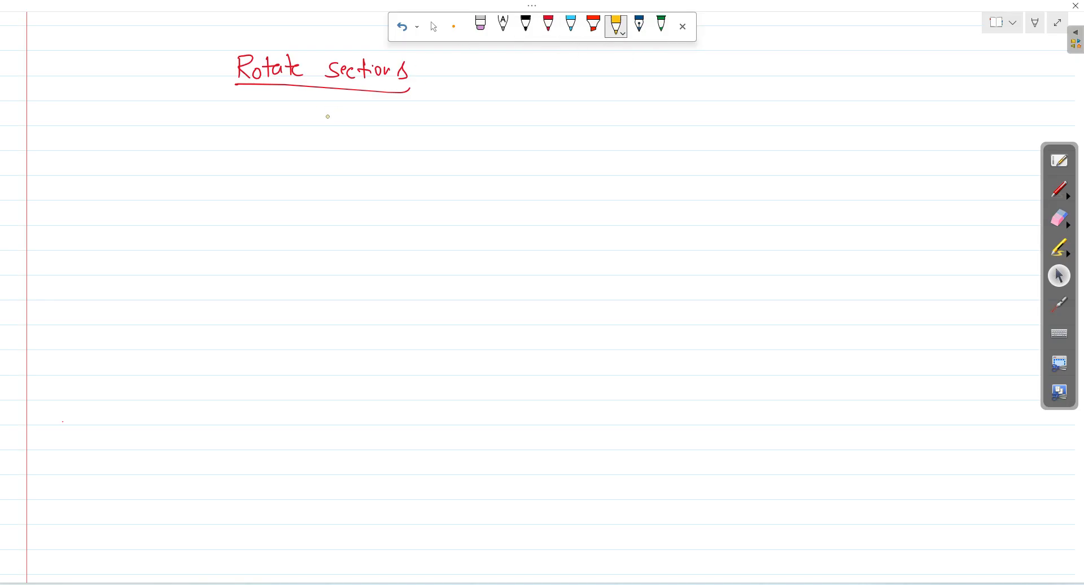
drag(338, 108, 425, 136)
drag(461, 101, 455, 132)
drag(334, 96, 333, 132)
click(526, 25)
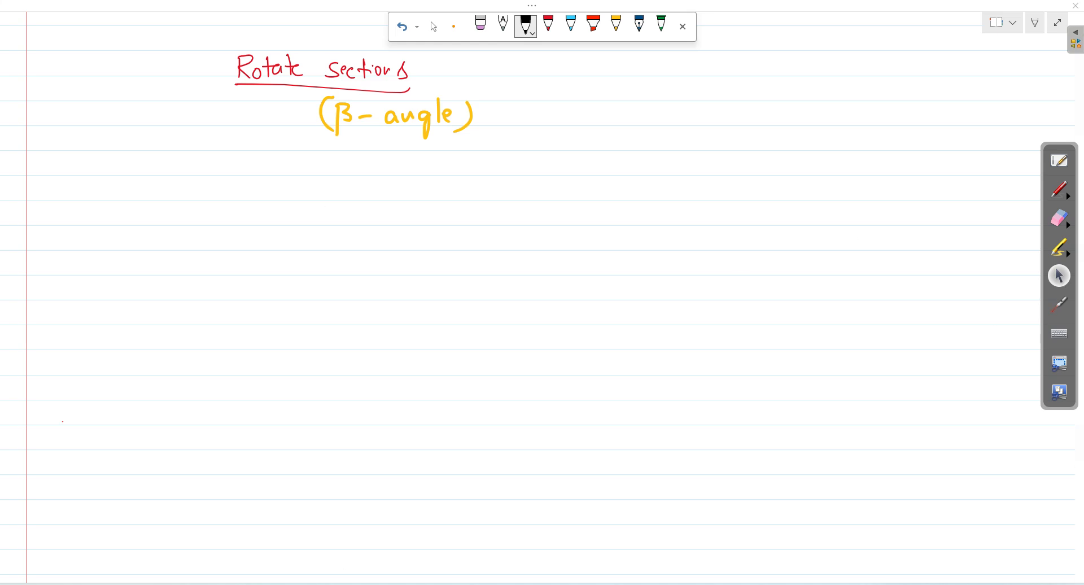
- Switch back to STAAD.Pro and inspect the four R2 column segments in a 3D rendering, then close the rendered view
click(1059, 276)
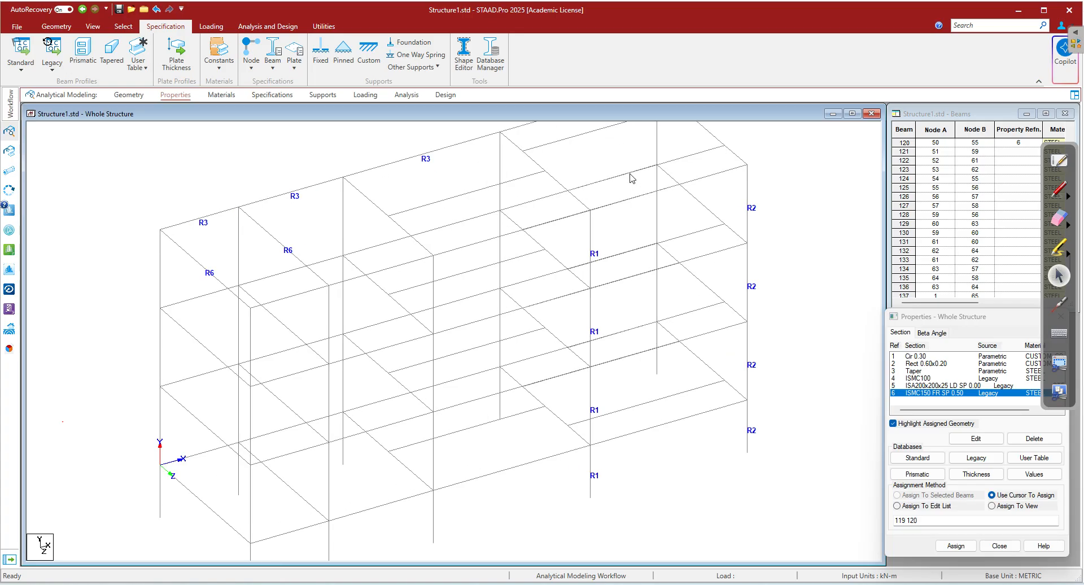
click(748, 203)
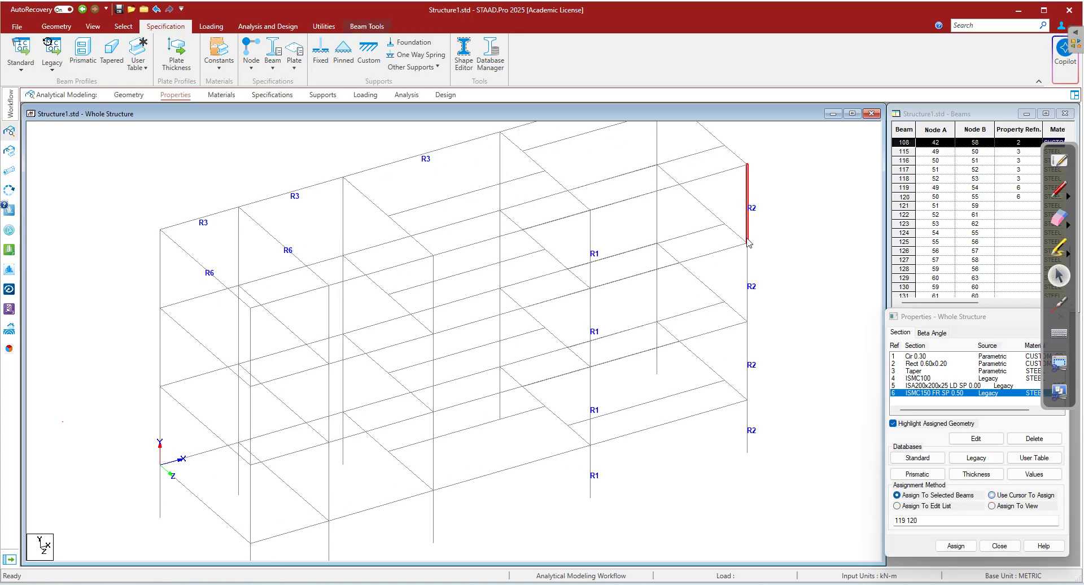
ctrl+click(748, 377)
ctrl+click(748, 429)
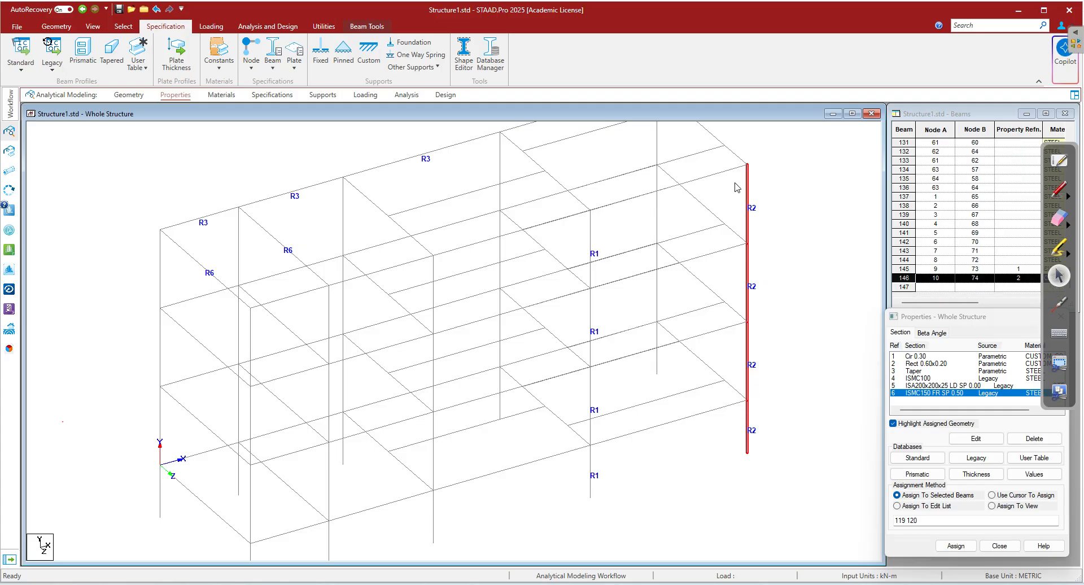
click(367, 26)
click(465, 57)
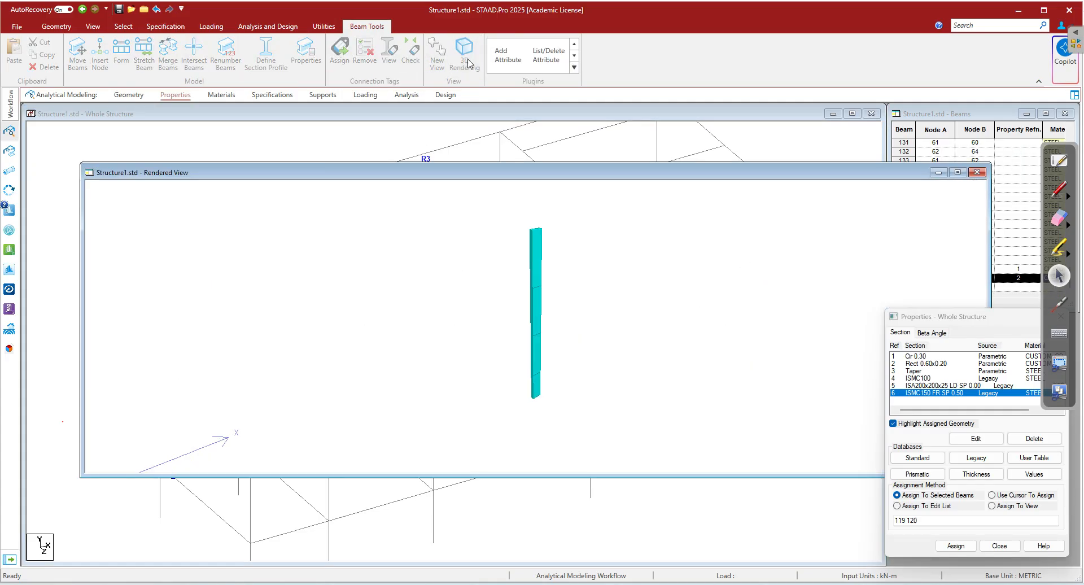
drag(537, 248, 717, 263)
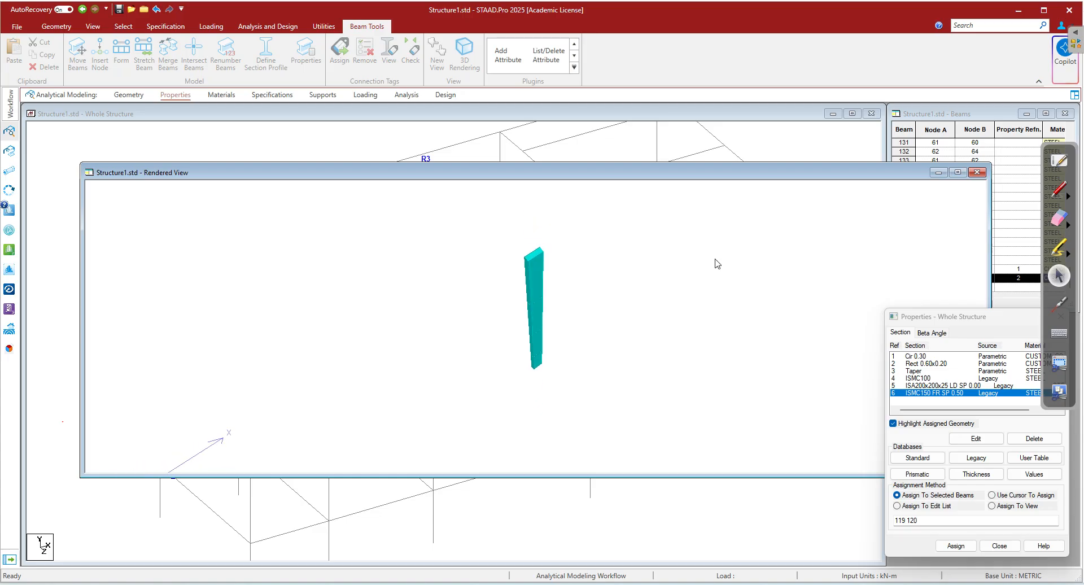
click(976, 171)
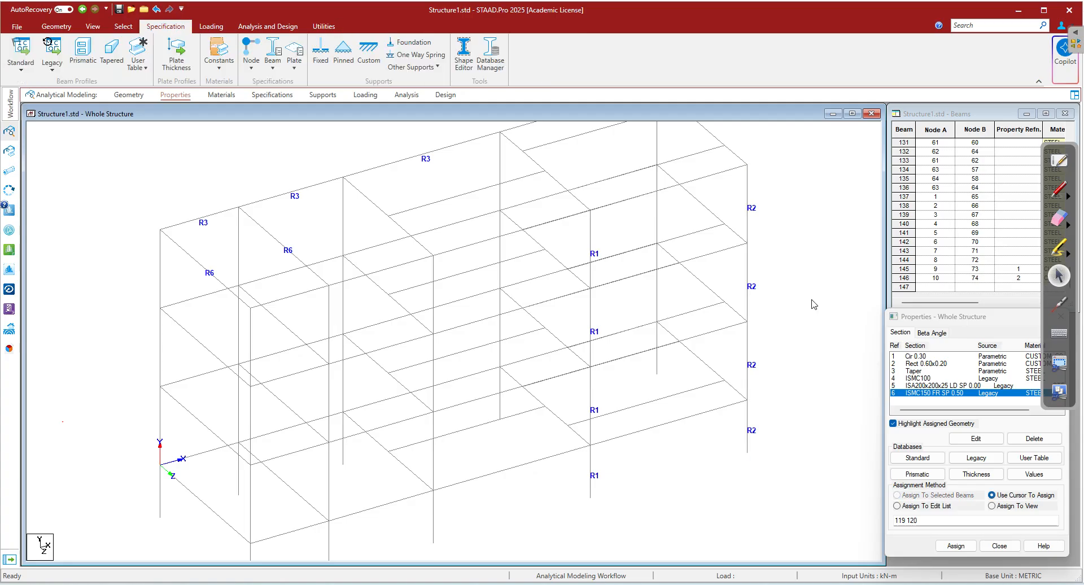
- Render the whole structure in 3D and enlarge the view to inspect the rectangular R2 column's orientation
key(ctrl+a)
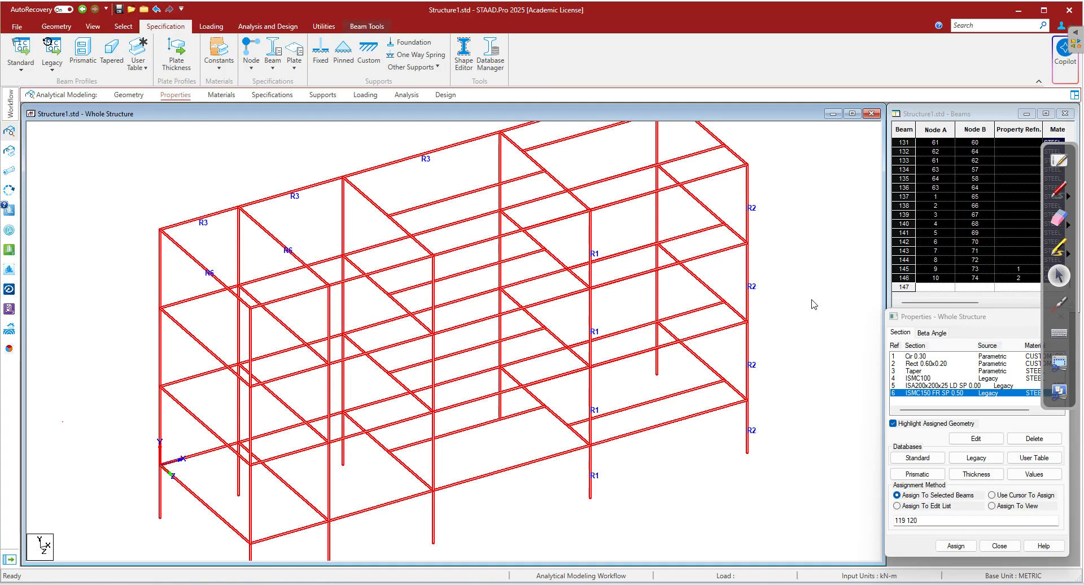
click(367, 26)
click(479, 65)
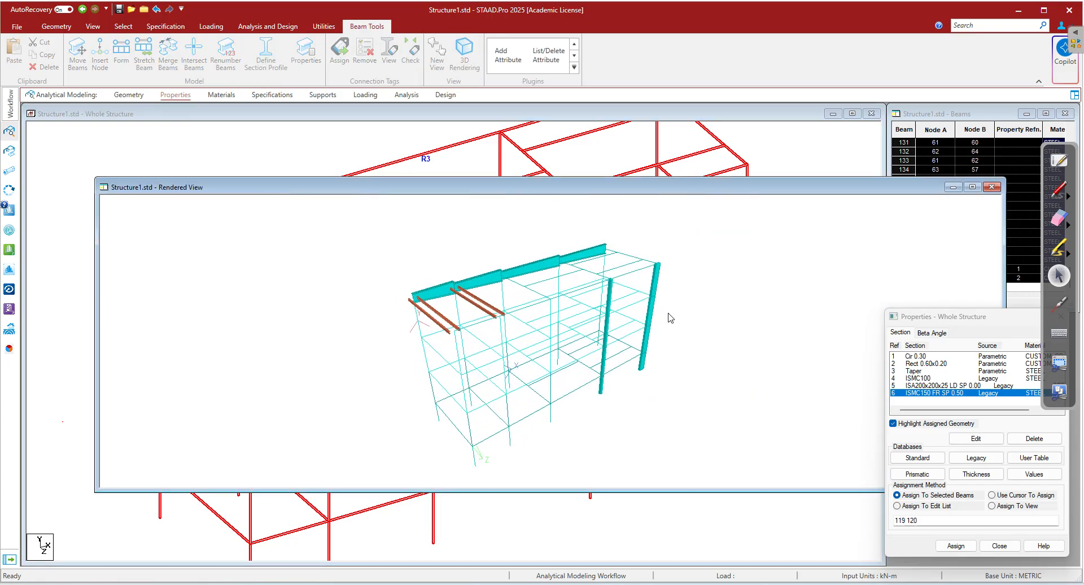
drag(681, 311, 515, 331)
click(972, 186)
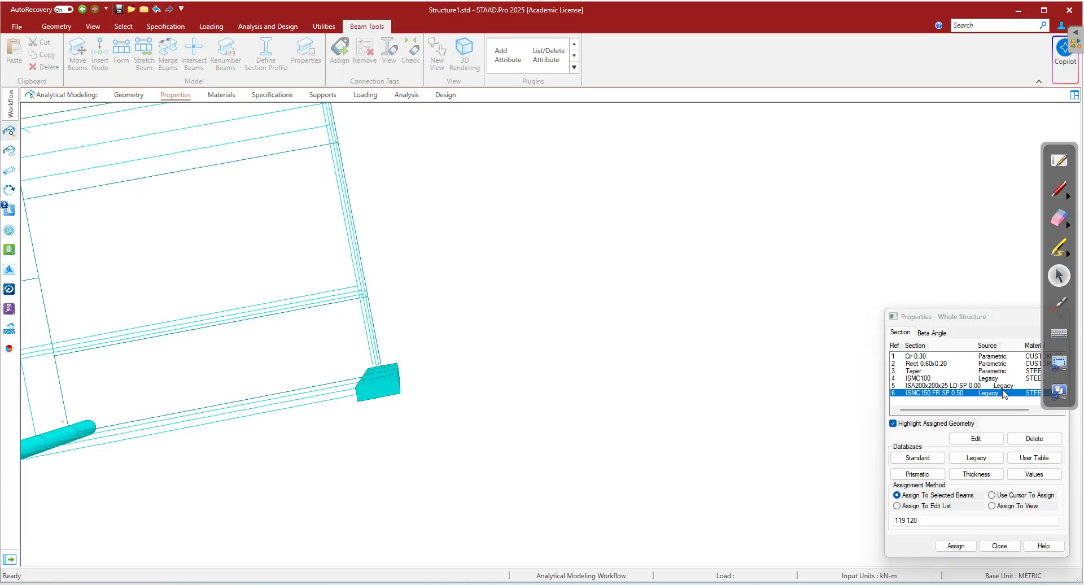
- Sketch a red outline of the rotated rectangular section over the rendered R2 column, and erase the red markings
click(1059, 189)
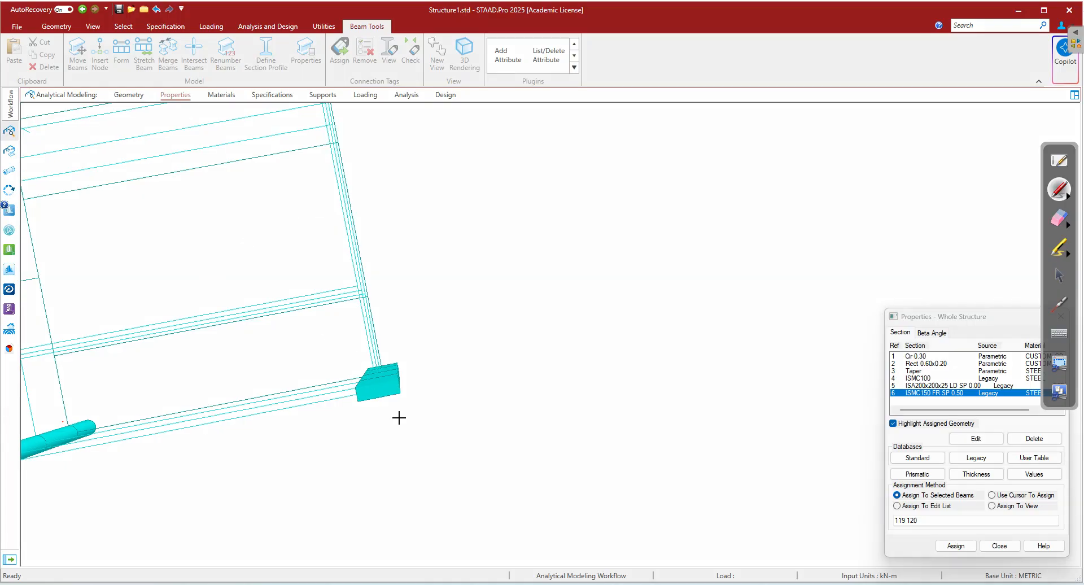
drag(373, 394, 376, 412)
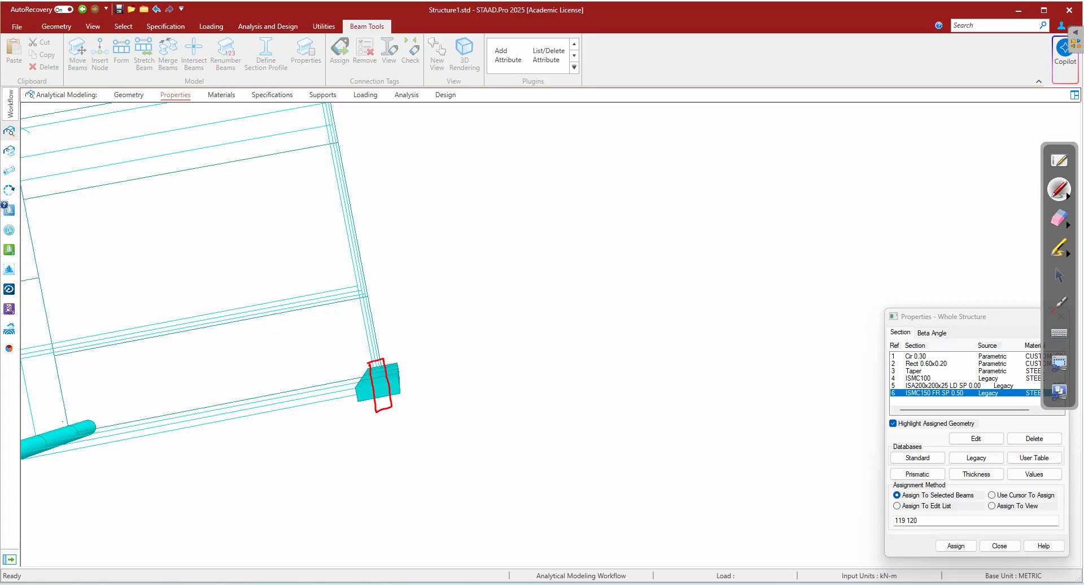
mouse_move(429, 399)
mouse_down()
mouse_move(534, 383)
mouse_move(412, 346)
mouse_up()
click(1059, 217)
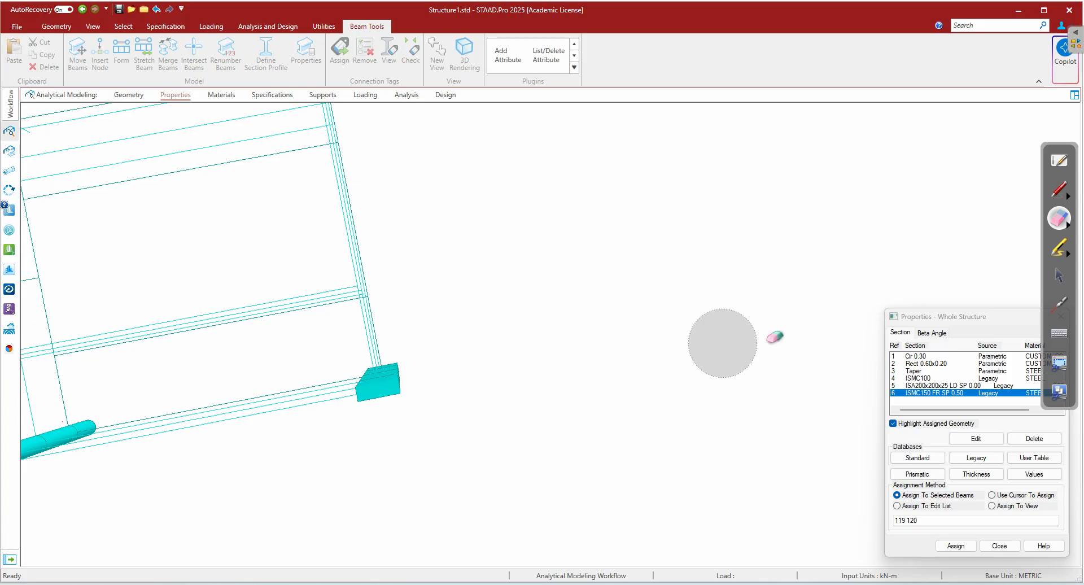
click(1057, 277)
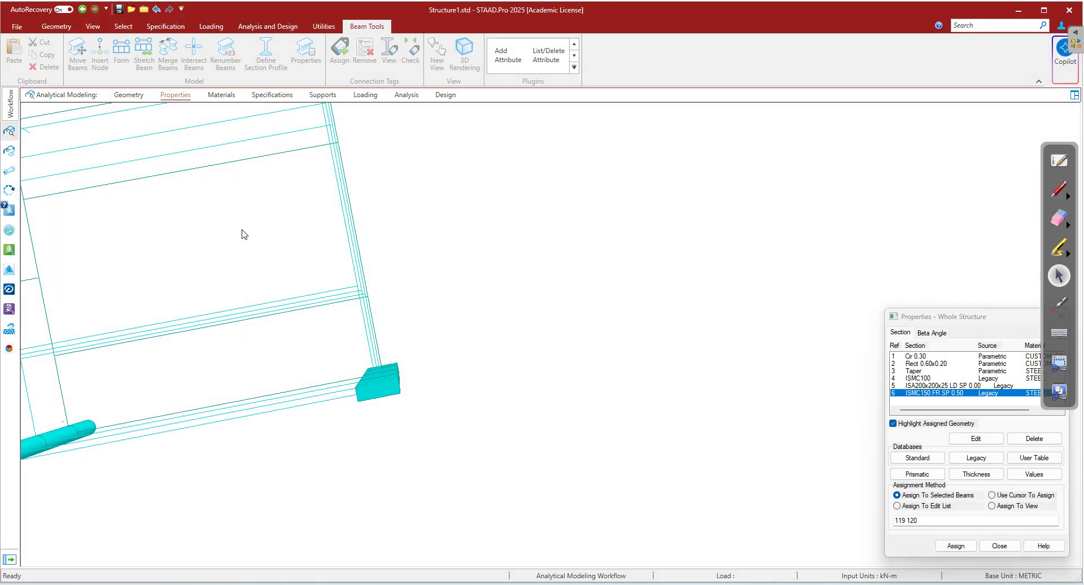
- Leave the enlarged rendered view and return to the section properties of the whole structure
click(182, 97)
click(209, 97)
click(175, 96)
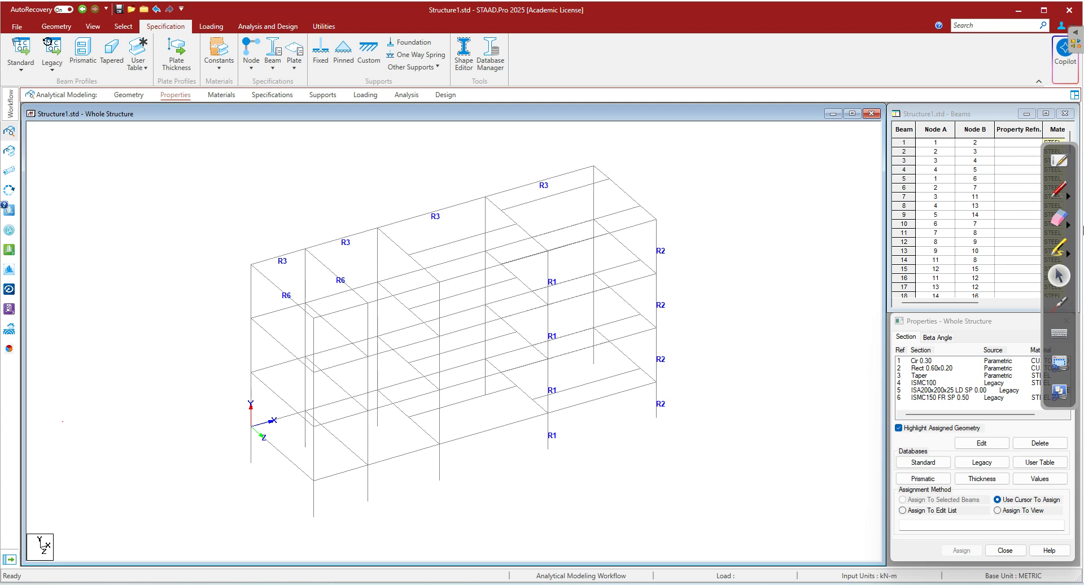
- Circle the Beta Angle label in the Properties window in red, and erase the circle
click(1061, 190)
drag(940, 323, 935, 332)
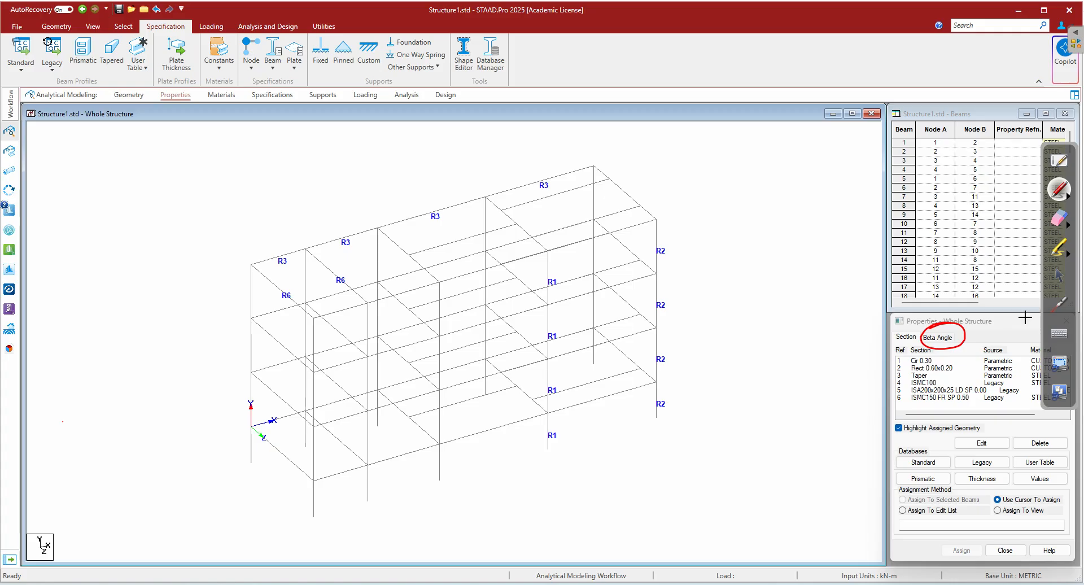
click(1068, 280)
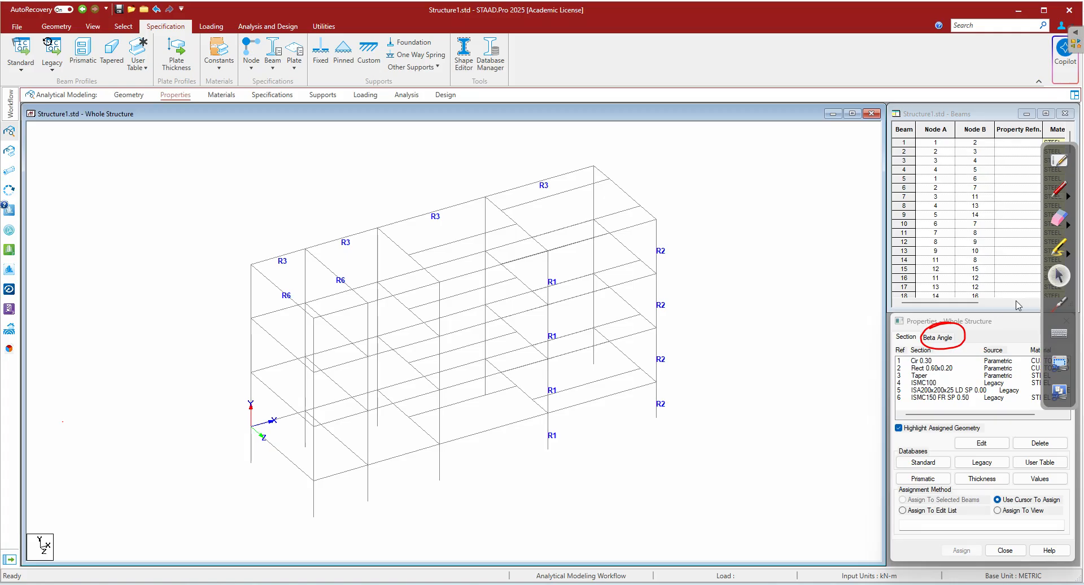
click(1058, 225)
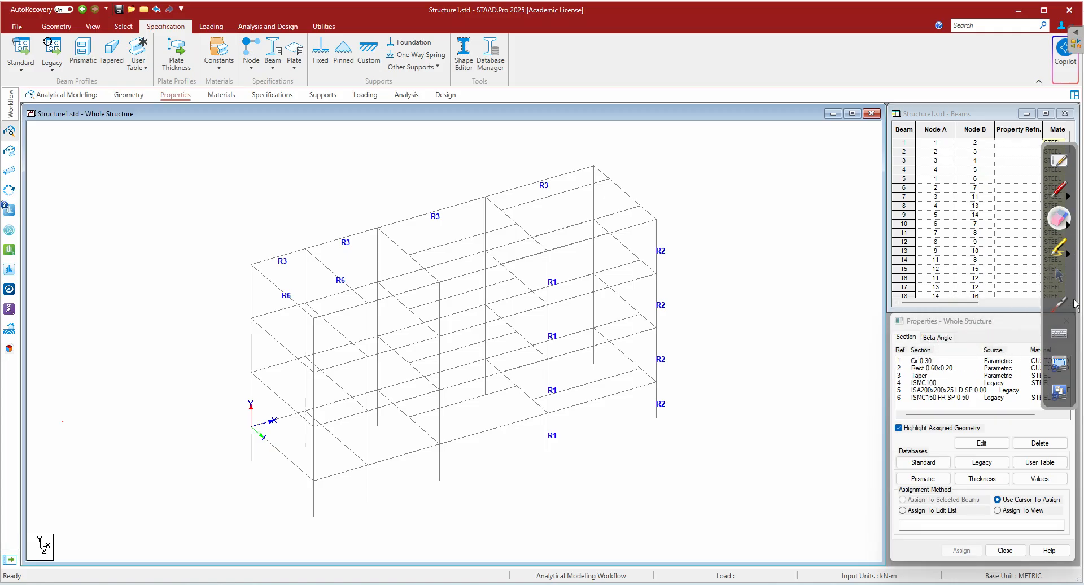
click(1059, 275)
- Create two beta angle definitions, one of 90 degrees and one of 45 degrees
click(937, 337)
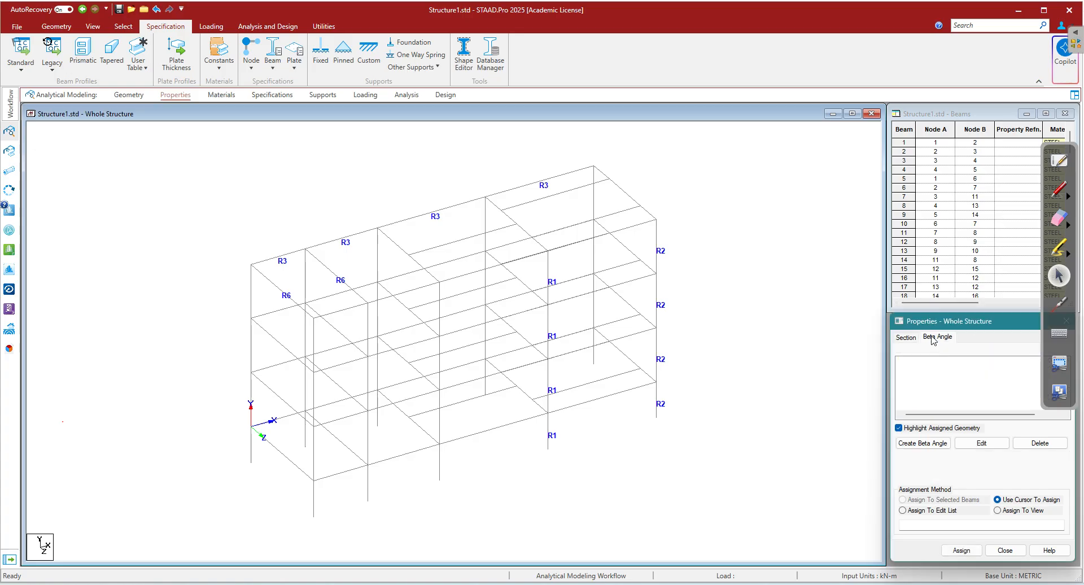
click(930, 443)
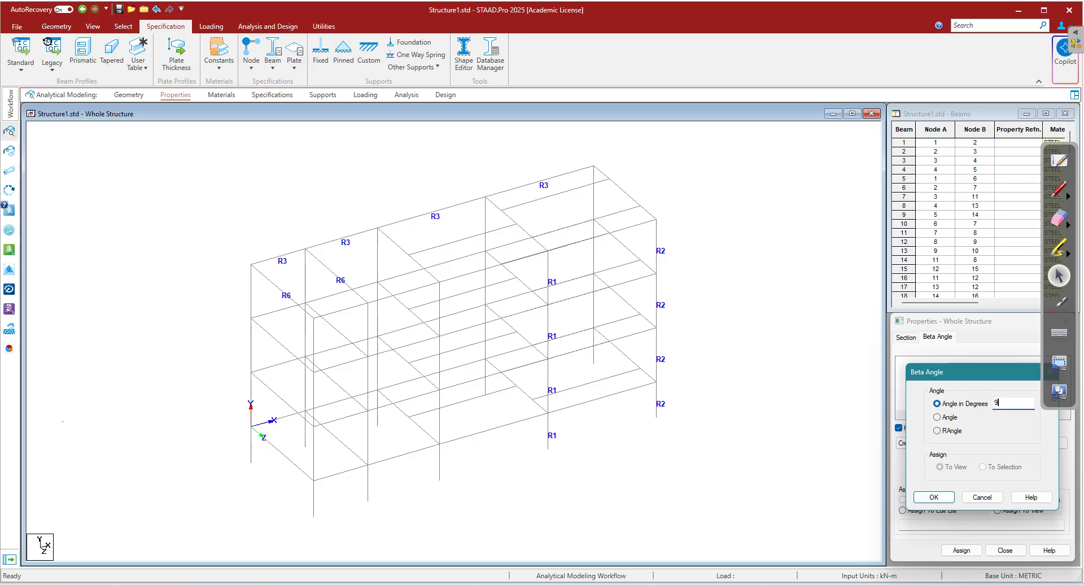
click(933, 497)
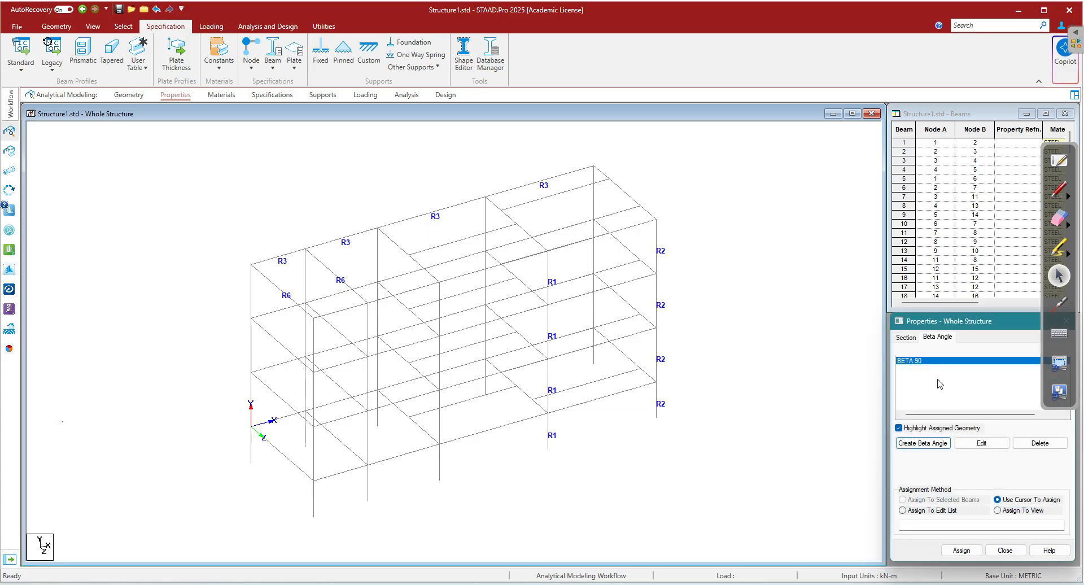
click(924, 443)
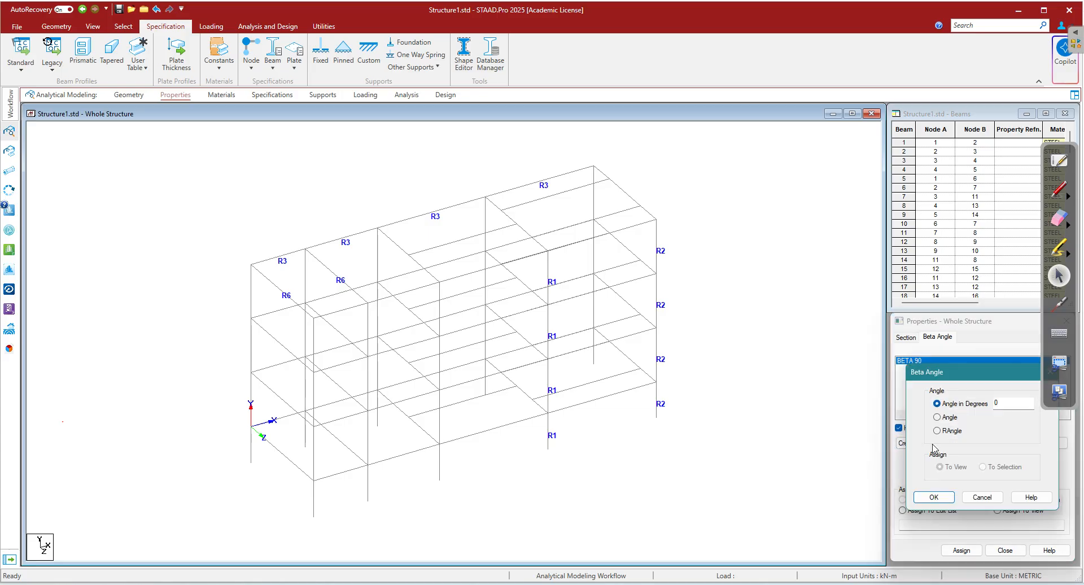
text(45)
click(934, 496)
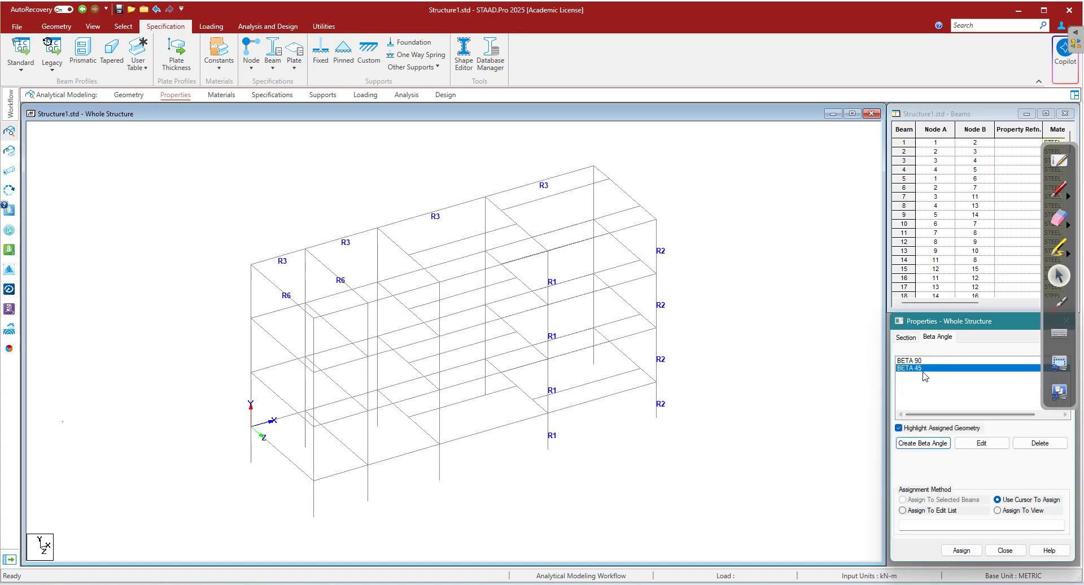
- Assign BETA 90 to the four selected R2 column segments
click(927, 361)
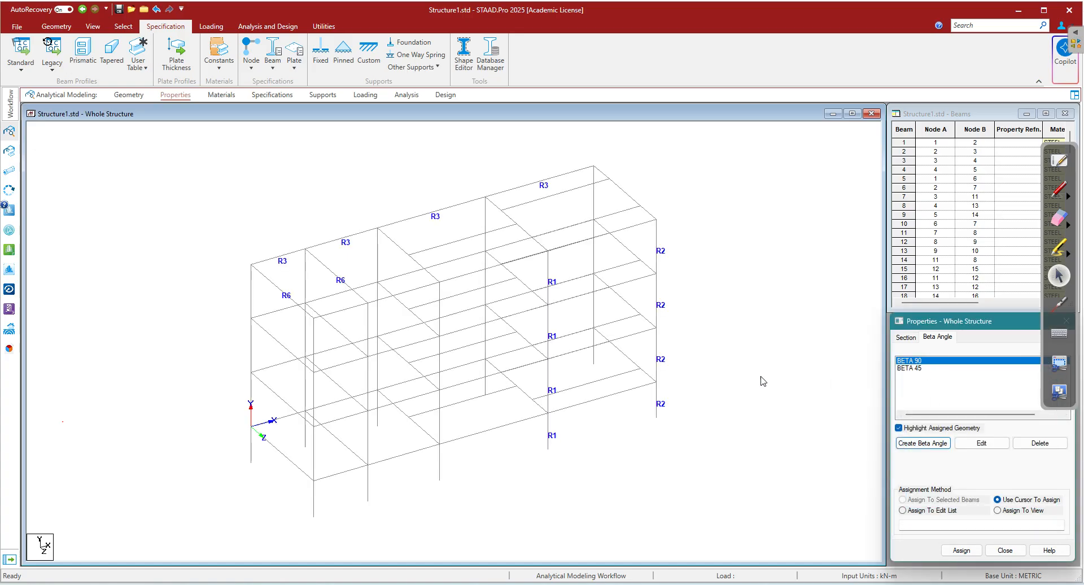
click(660, 404)
ctrl+click(658, 299)
ctrl+click(658, 266)
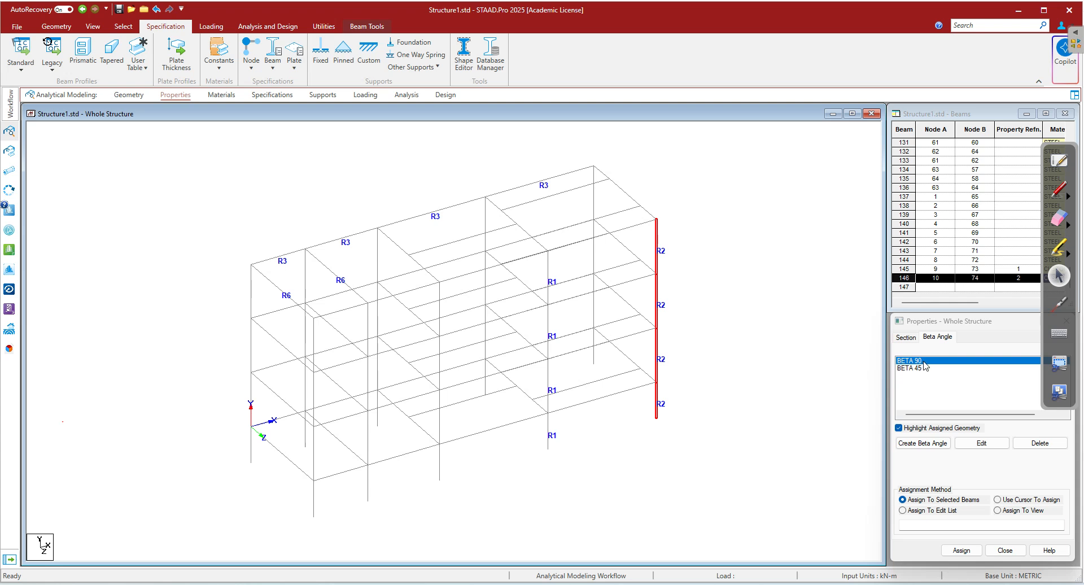
click(960, 551)
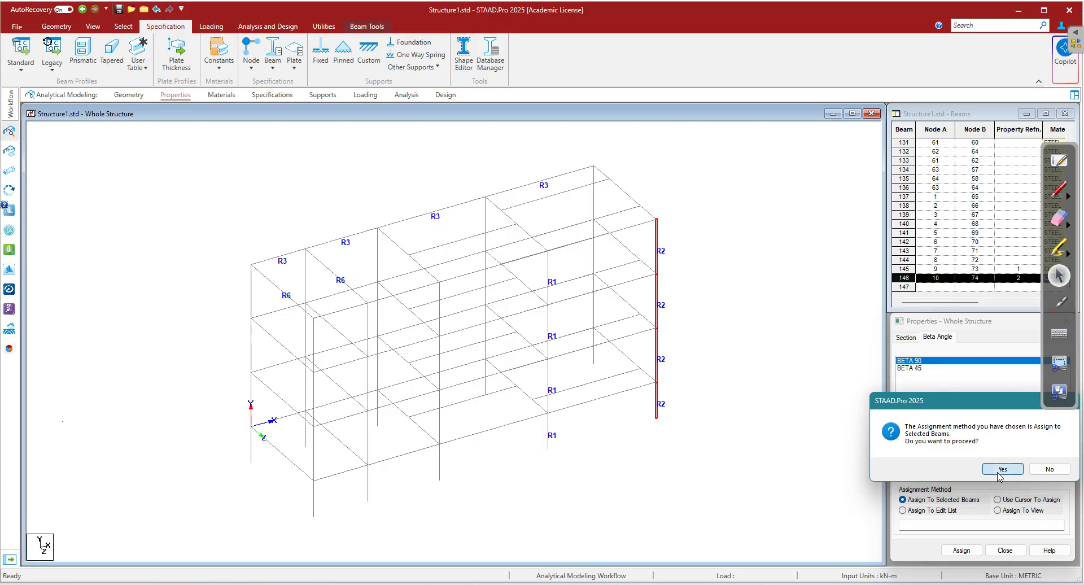
click(1000, 474)
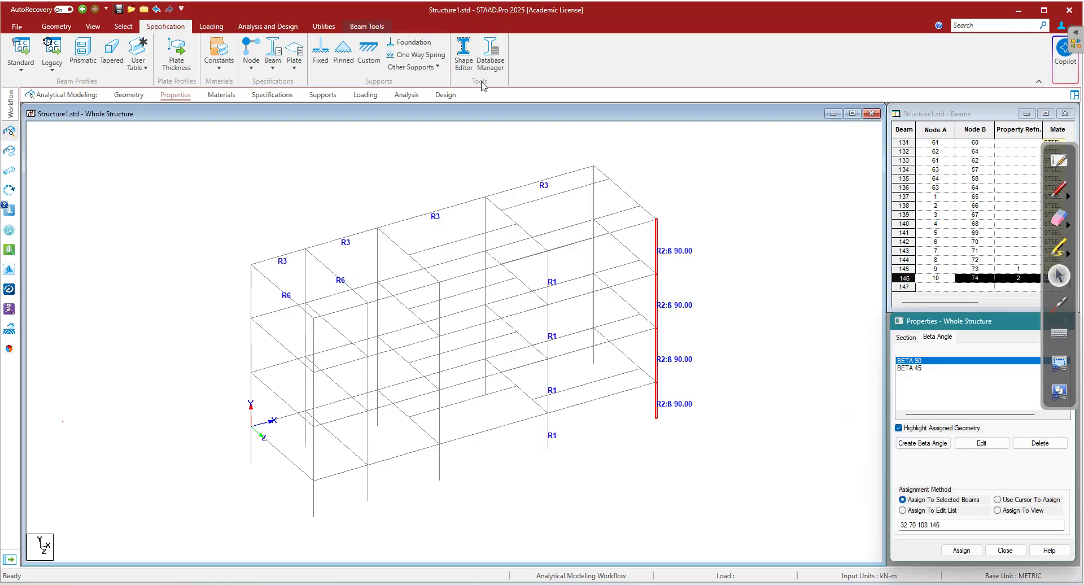
- Display the whole structure in a 3D rendering and inspect the orientation of the rotated R2 column
click(293, 169)
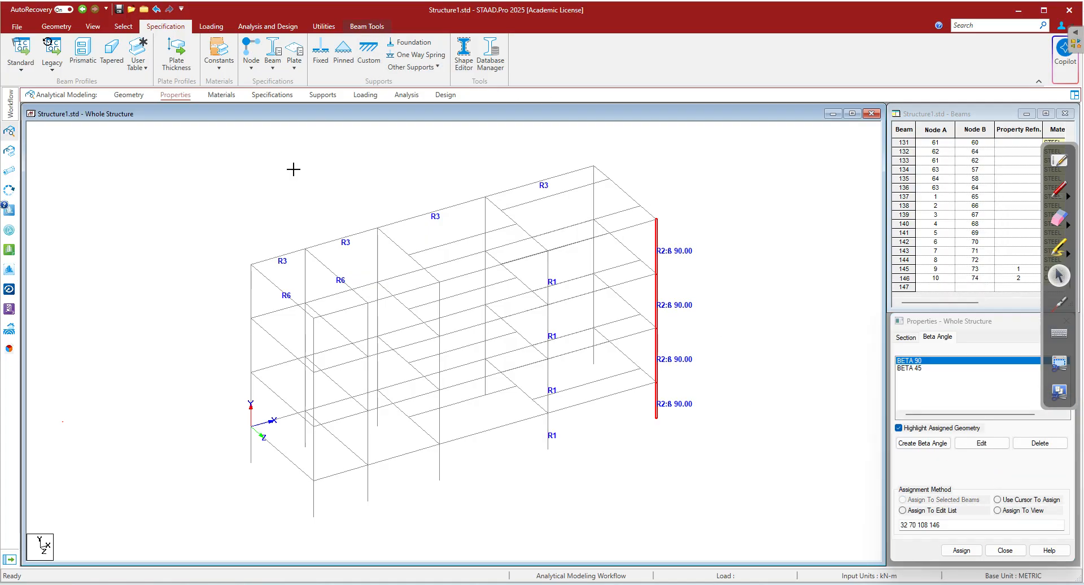
key(ctrl+a)
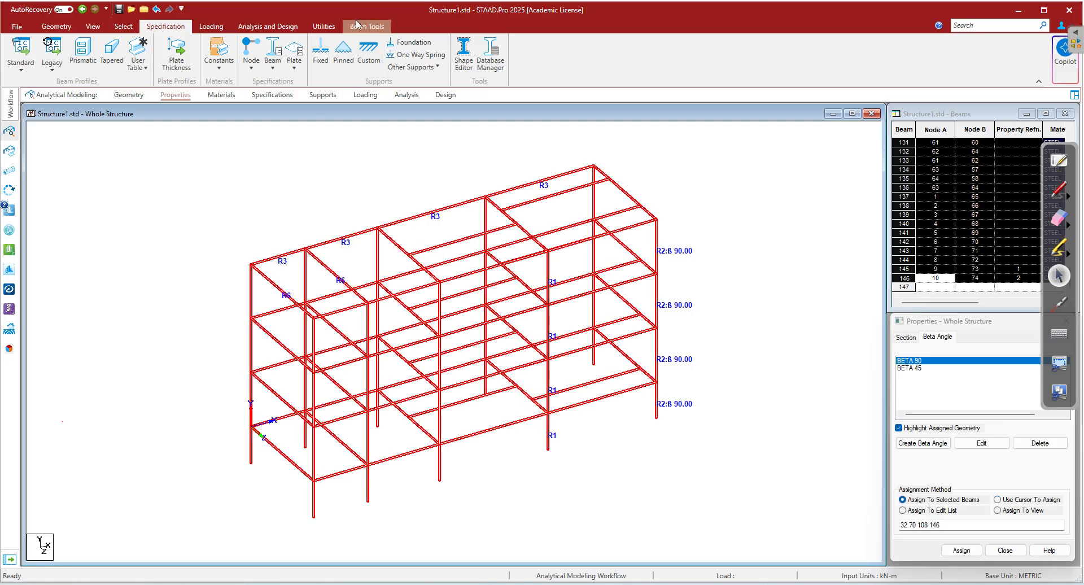
click(367, 26)
click(462, 62)
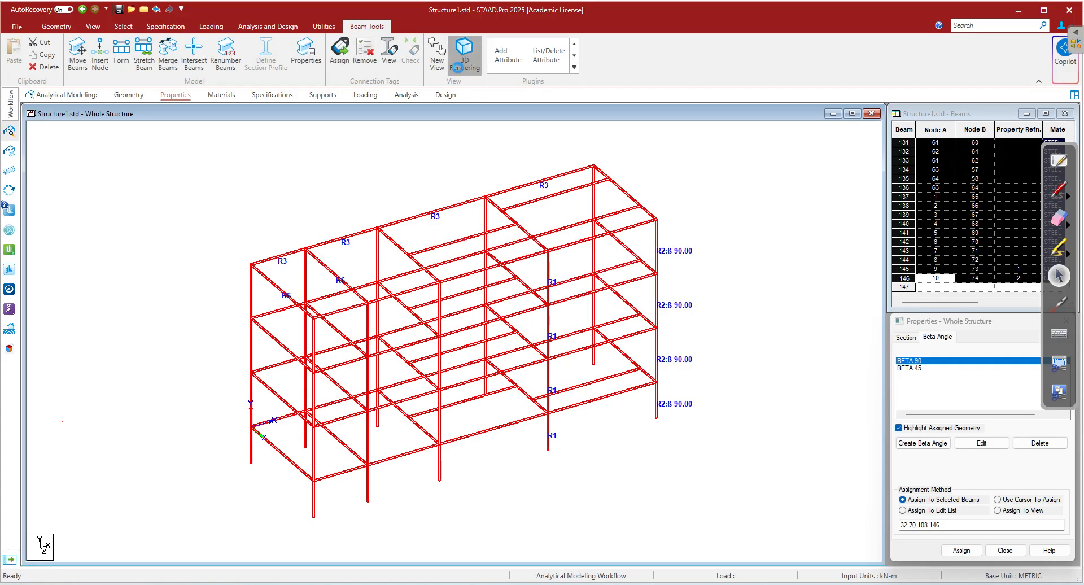
drag(716, 358, 777, 367)
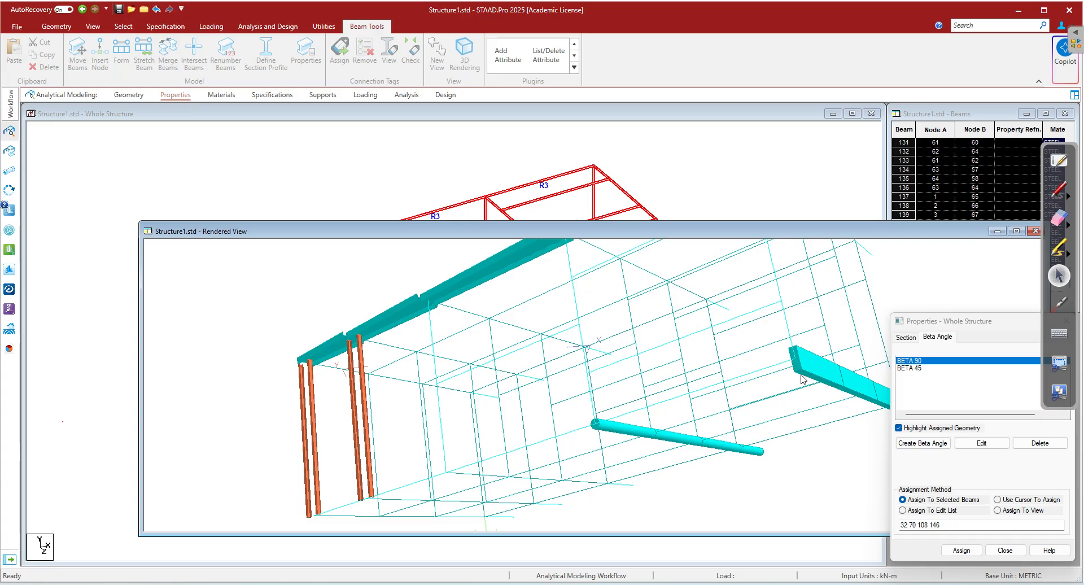
- Close the rendered view and assign BETA 45 to the four segments of the R2 corner column
click(909, 369)
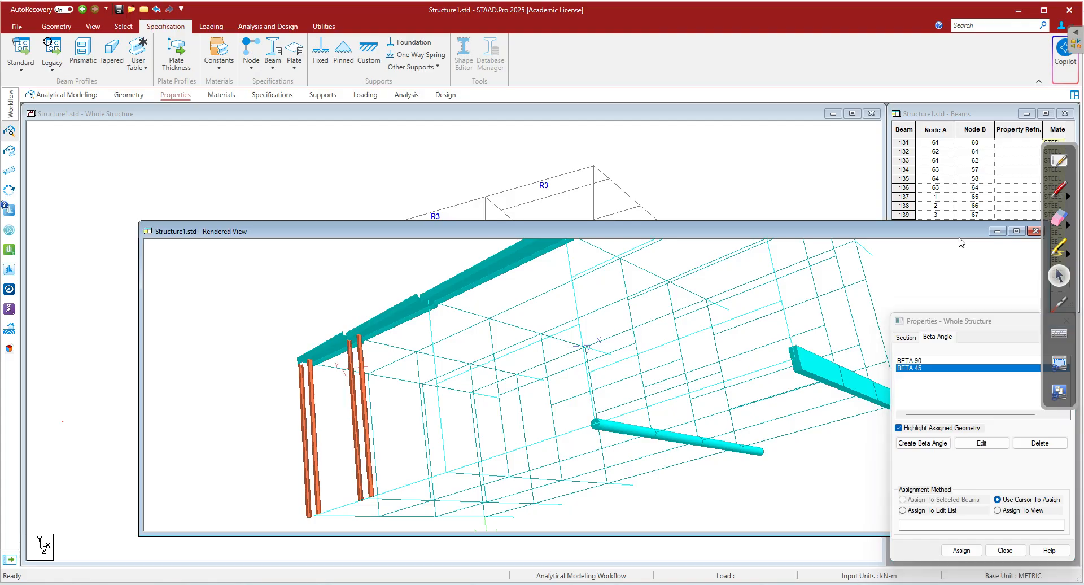
drag(959, 232, 925, 235)
click(1002, 235)
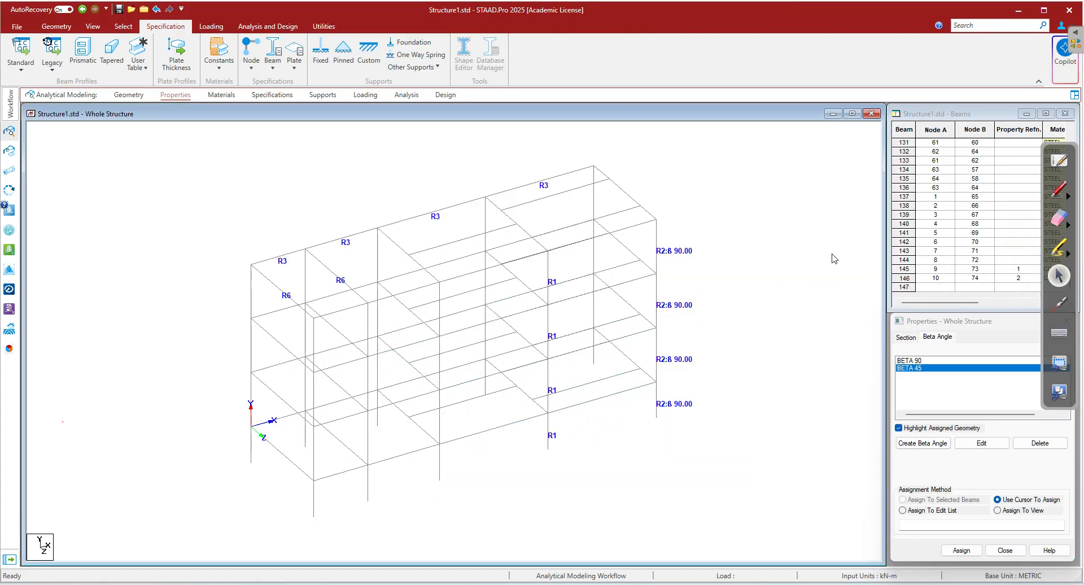
click(658, 403)
ctrl+click(656, 353)
ctrl+click(656, 300)
ctrl+click(658, 257)
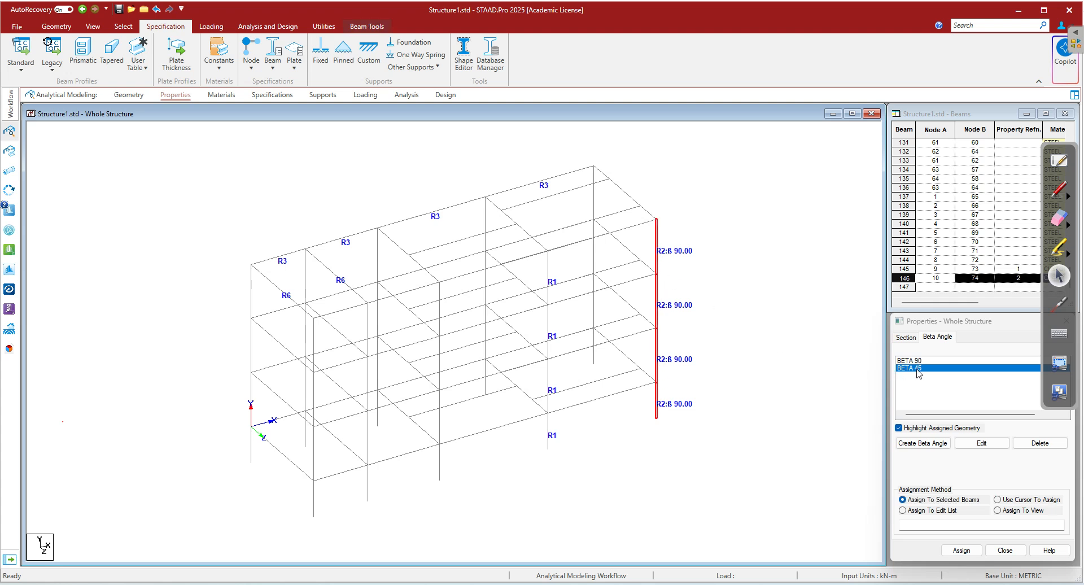
click(962, 551)
click(1005, 471)
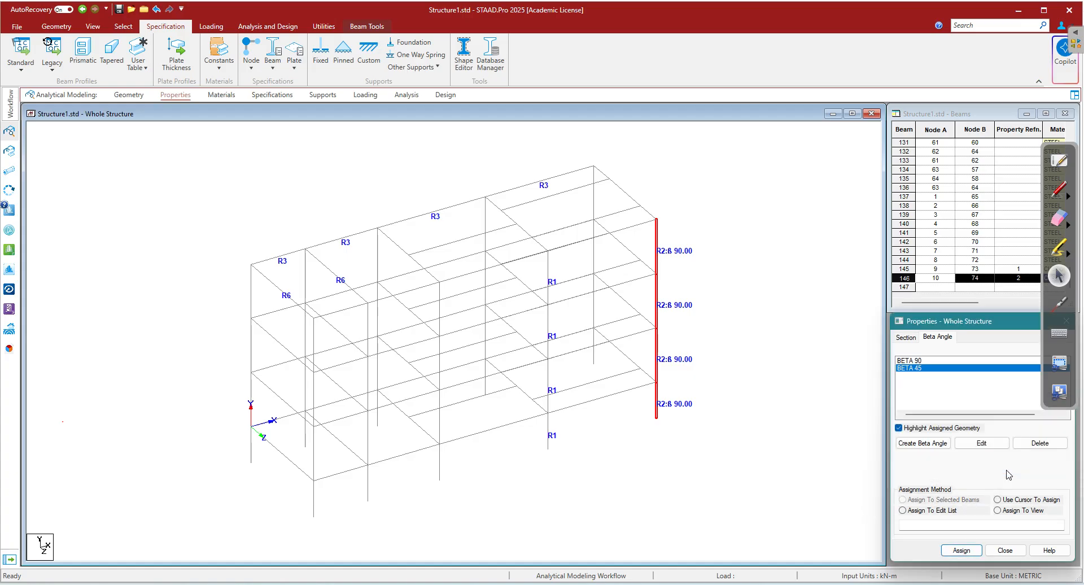
- Display the whole structure in a 3D rendering and inspect the R2 column's orientation at the 45-degree beta angle
click(723, 381)
key(ctrl+a)
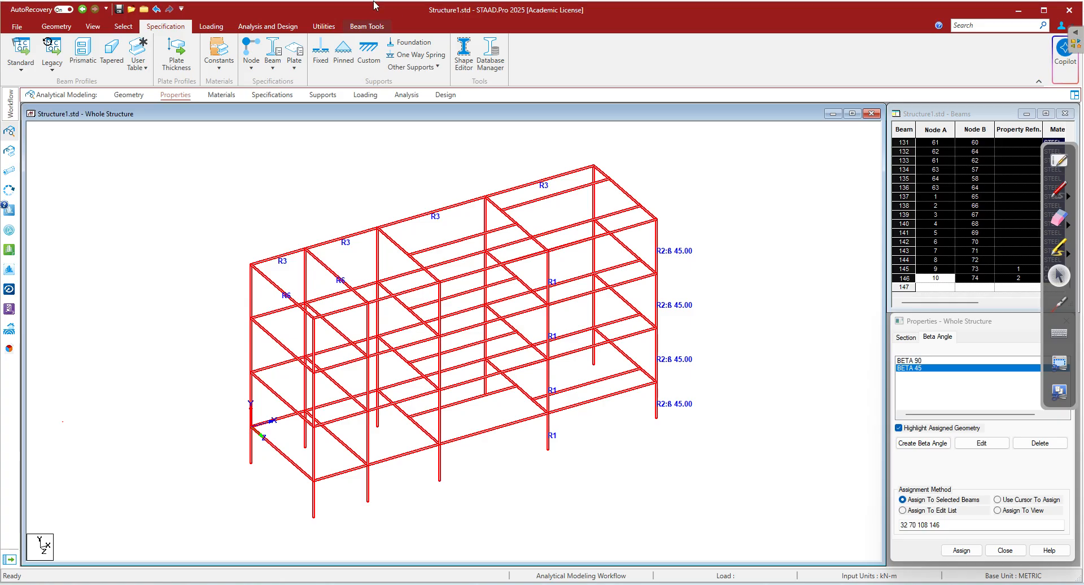
click(367, 26)
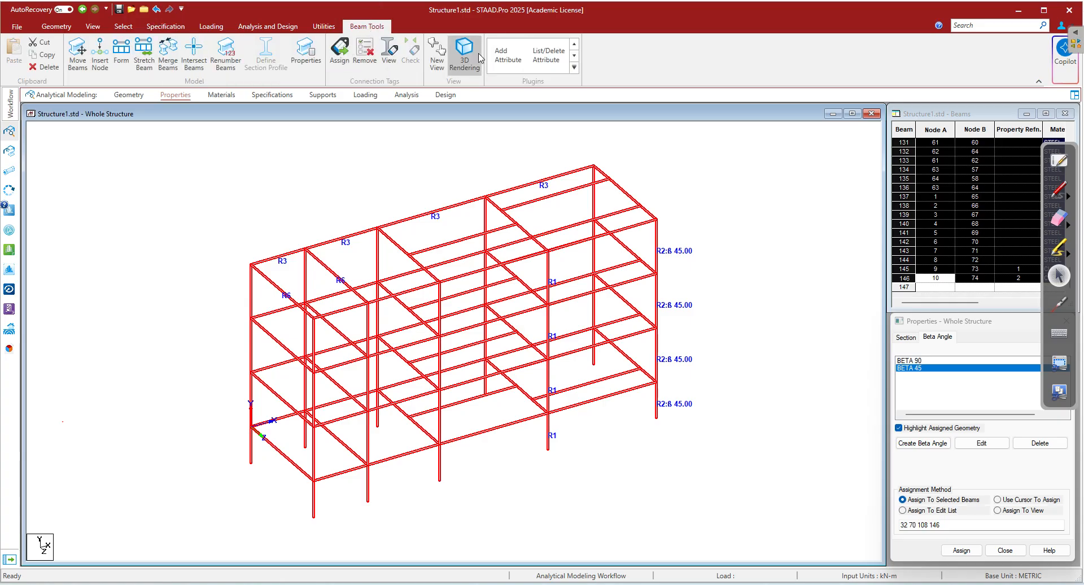
click(466, 49)
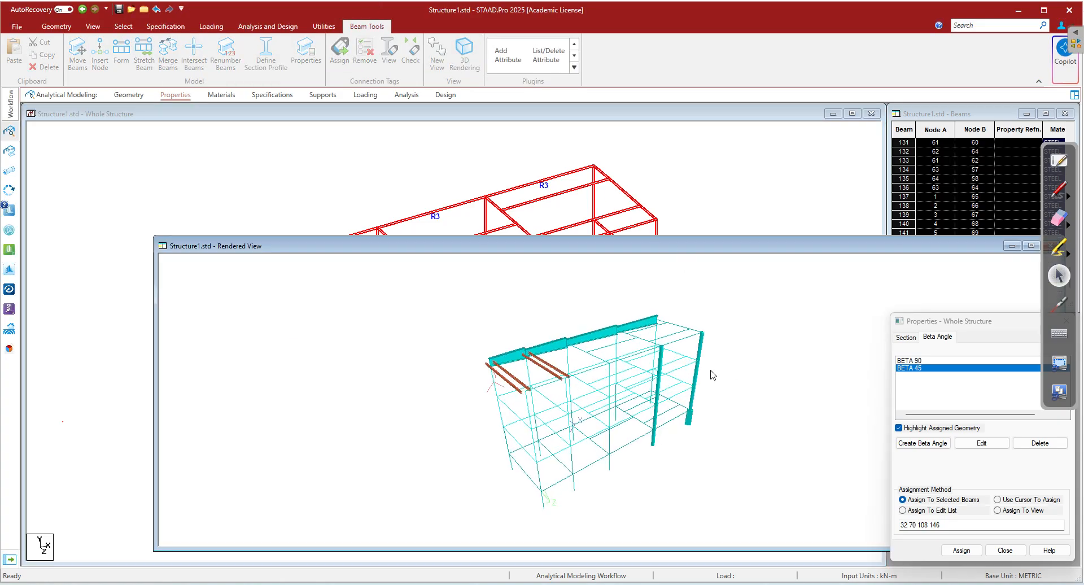
scroll(729, 392, up, 8)
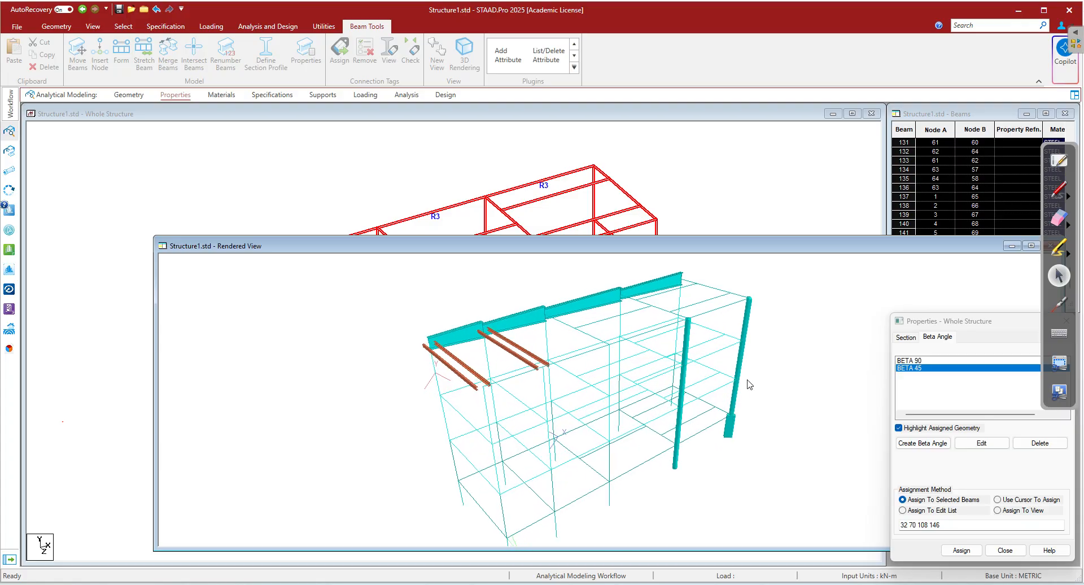
scroll(754, 374, up, 5)
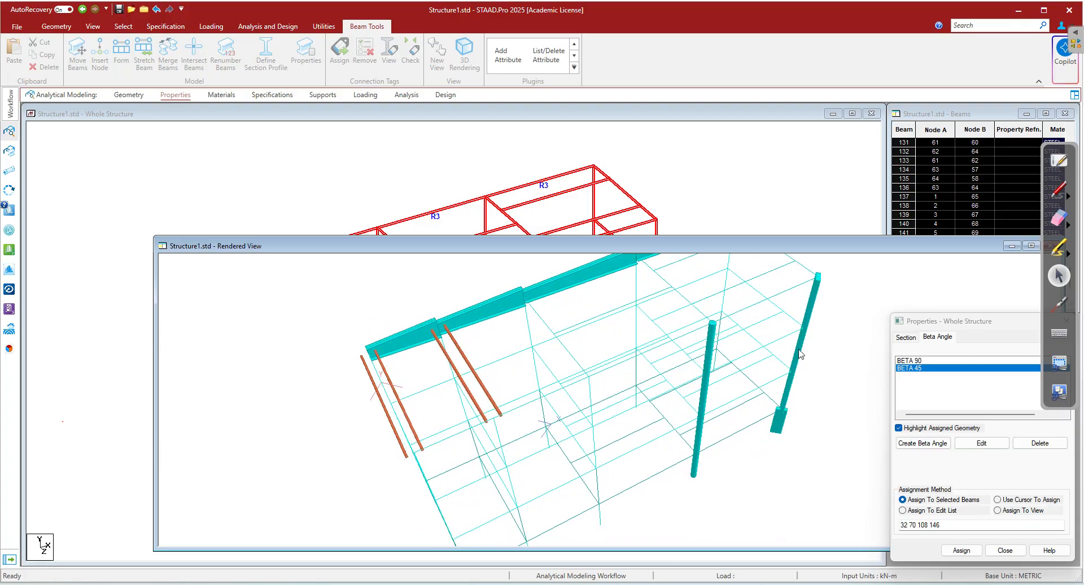
drag(865, 252, 739, 241)
scroll(744, 265, up, 2)
drag(749, 294, 710, 356)
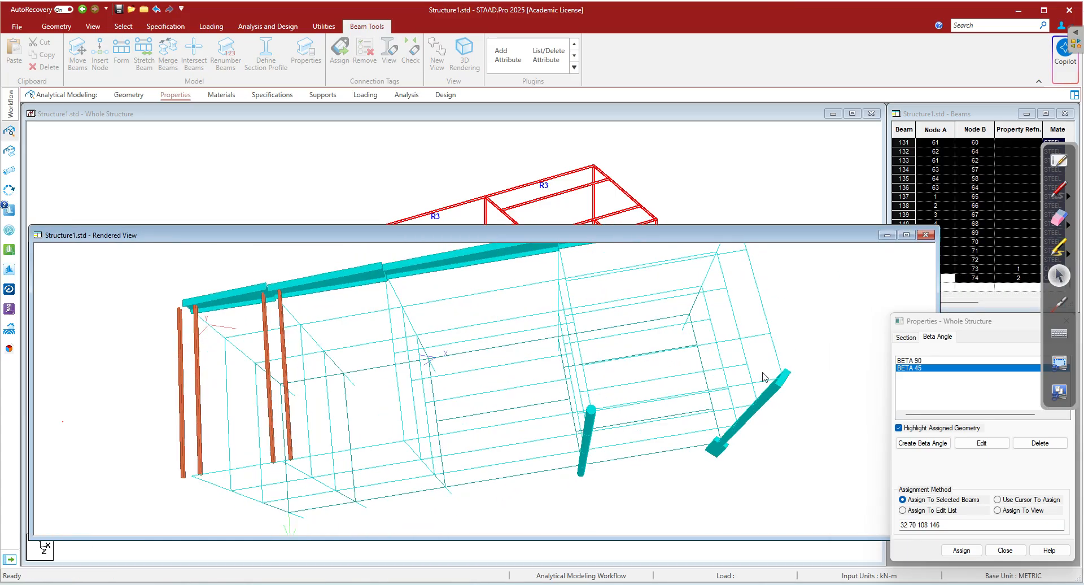
scroll(763, 377, up, 2)
drag(834, 384, 790, 429)
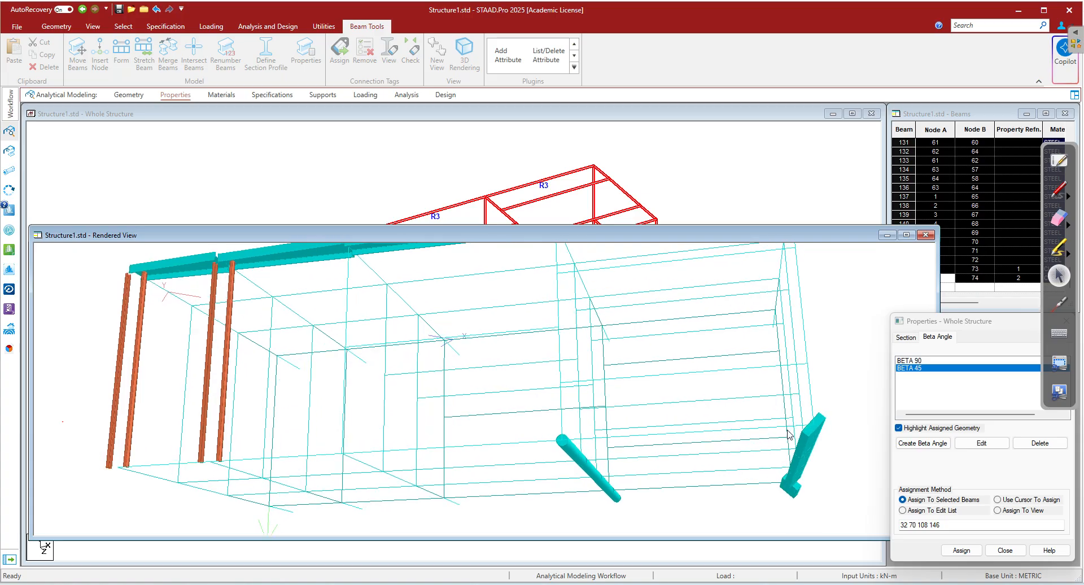
click(926, 235)
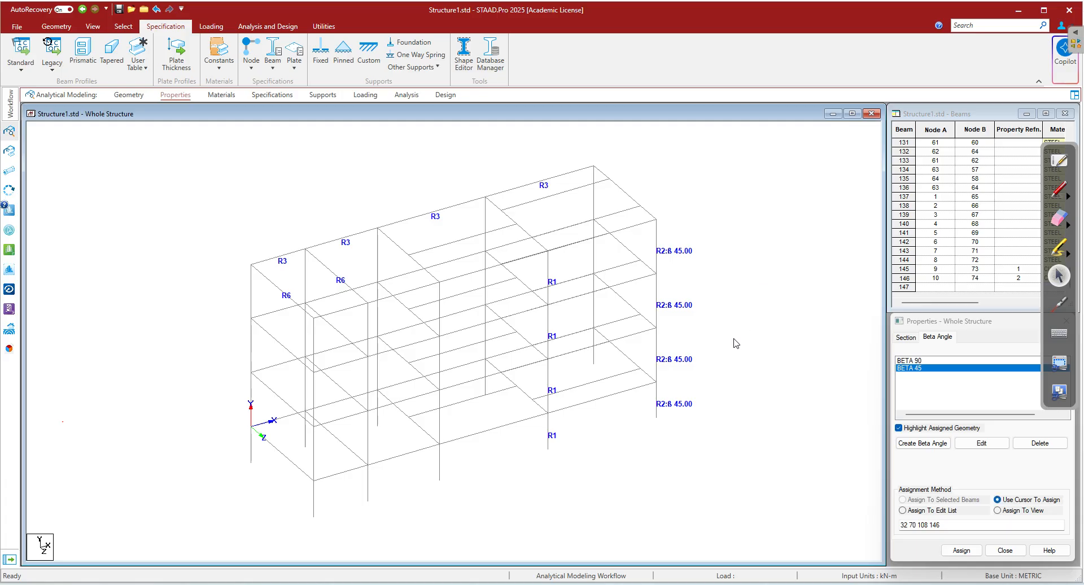
- Reselect the four R2 column segments and apply BETA 45 to them again
click(657, 405)
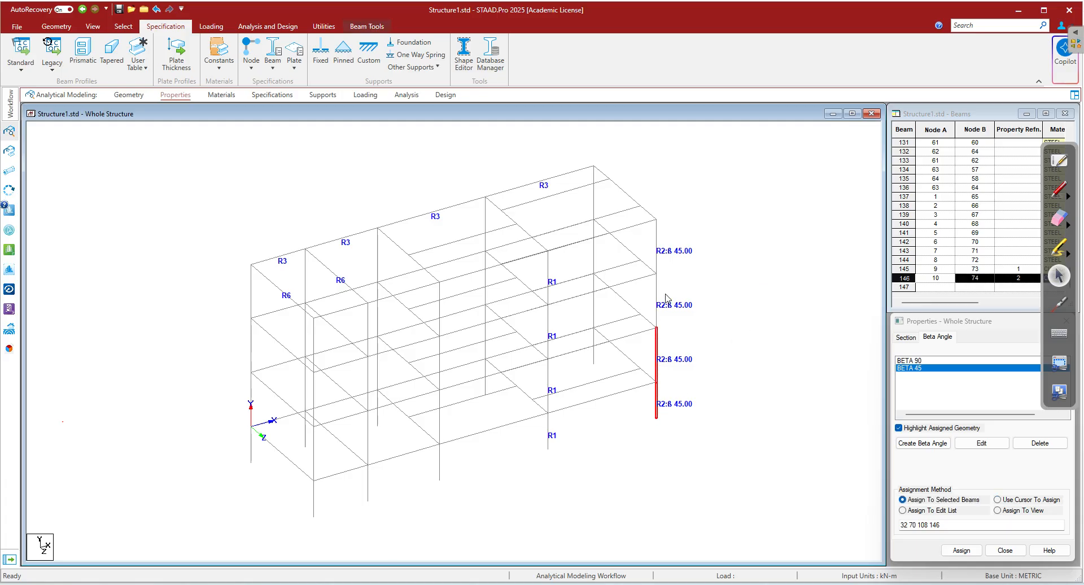
click(961, 550)
click(1002, 469)
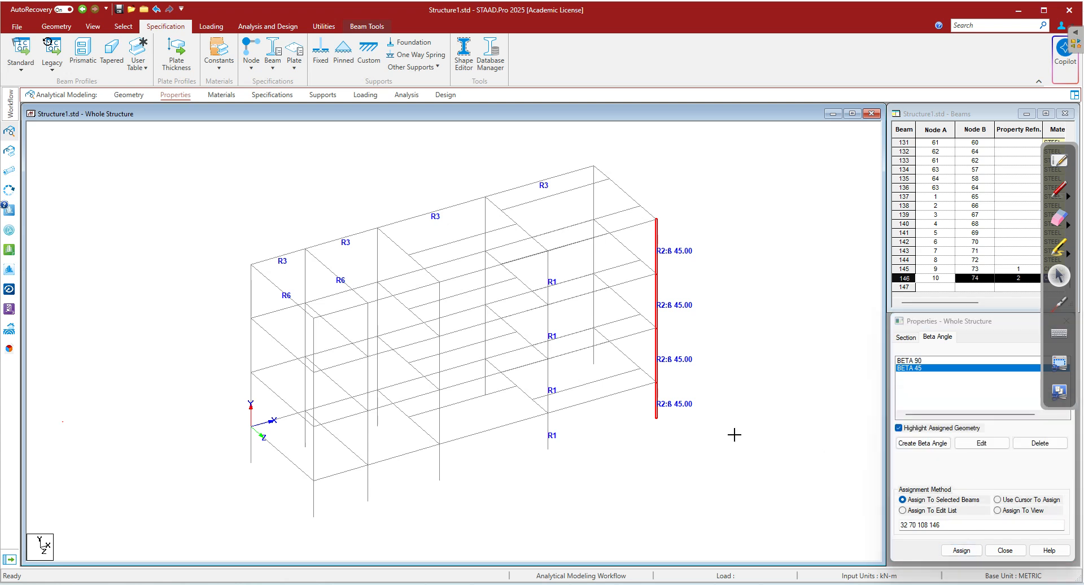
- Display only the four R2 column segments in a 3D rendering and examine how the section is rotated
click(658, 244)
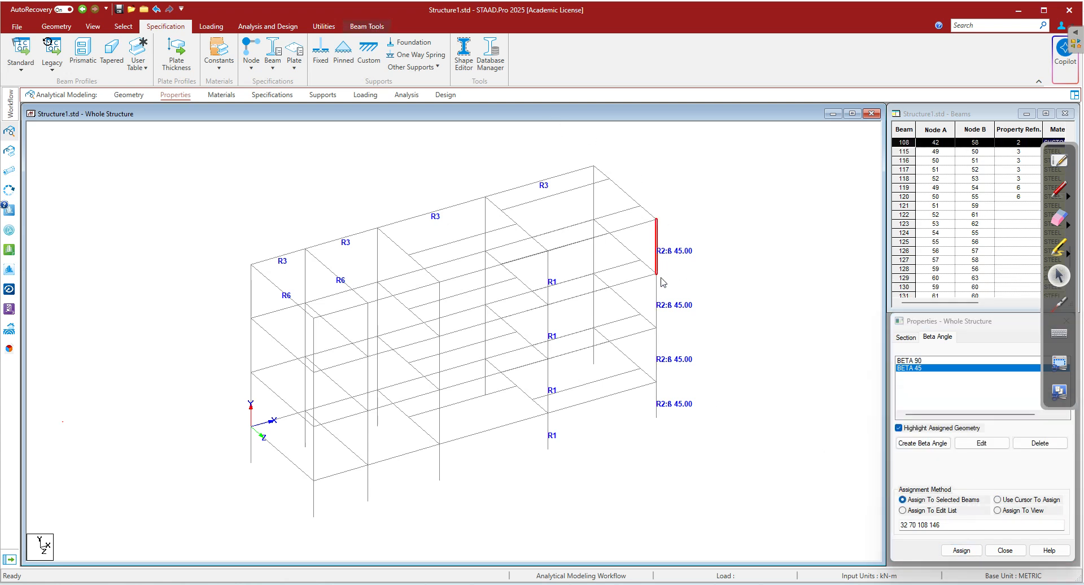
click(658, 395)
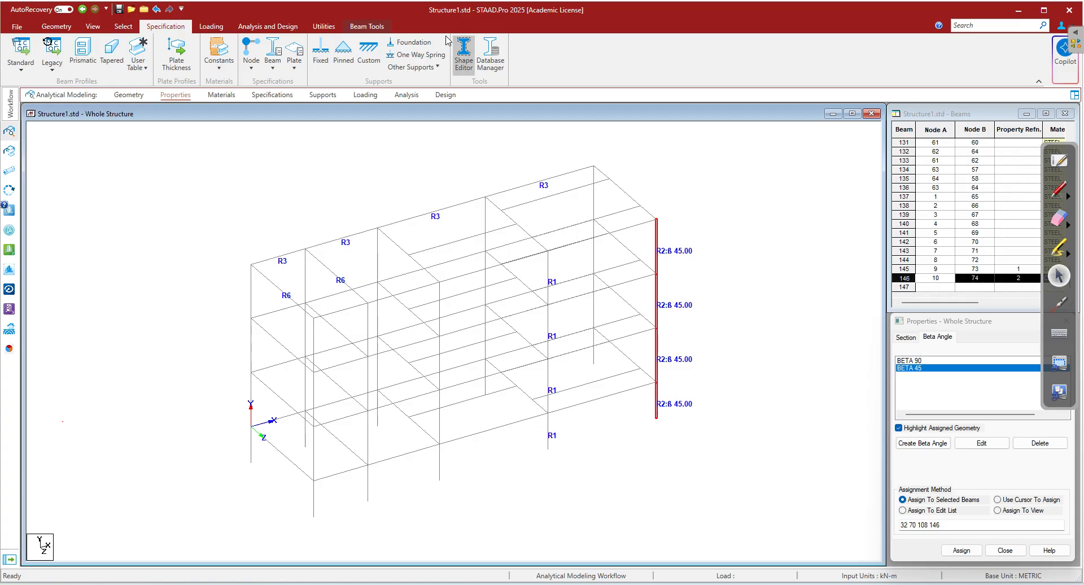
click(367, 26)
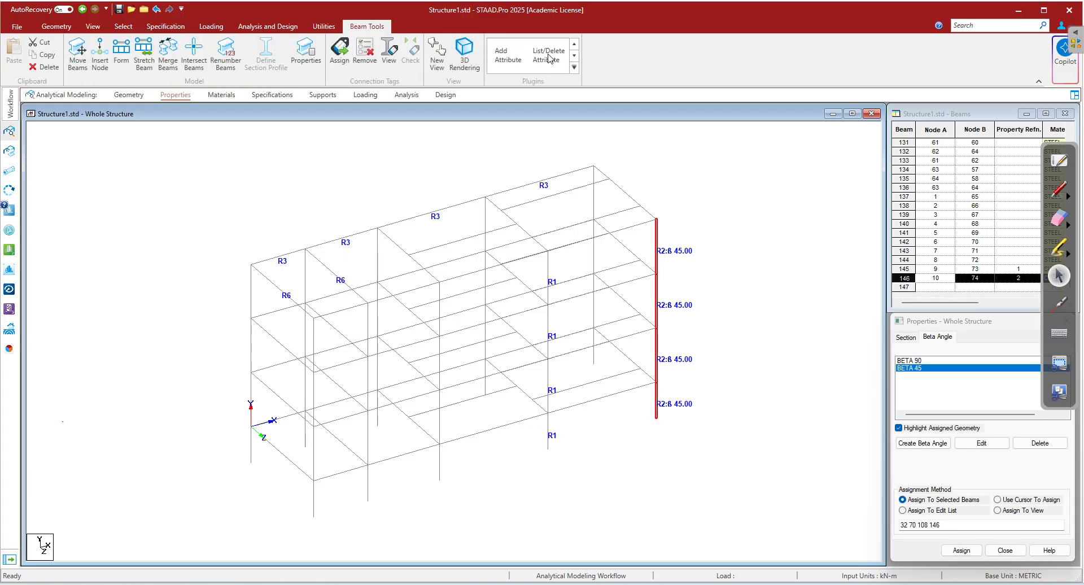
click(469, 57)
scroll(630, 468, up, 6)
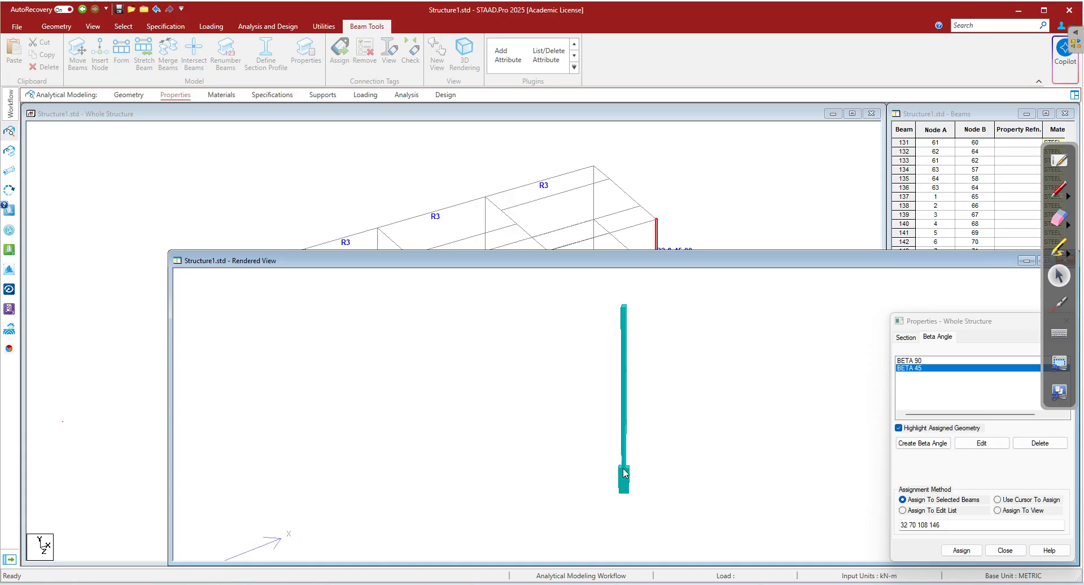
scroll(638, 485, up, 3)
drag(634, 416, 643, 502)
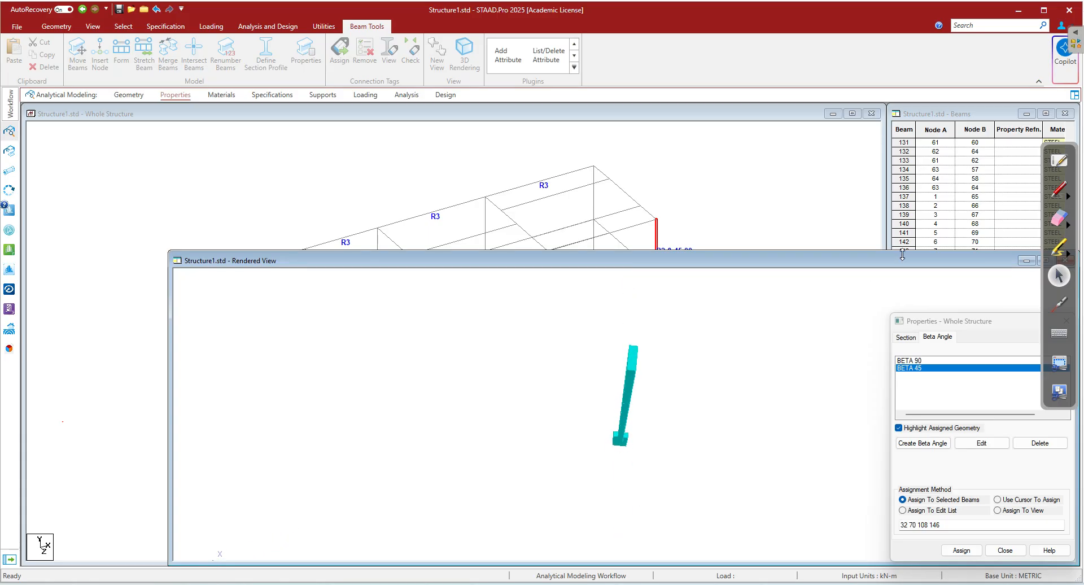
drag(902, 254, 876, 242)
click(878, 244)
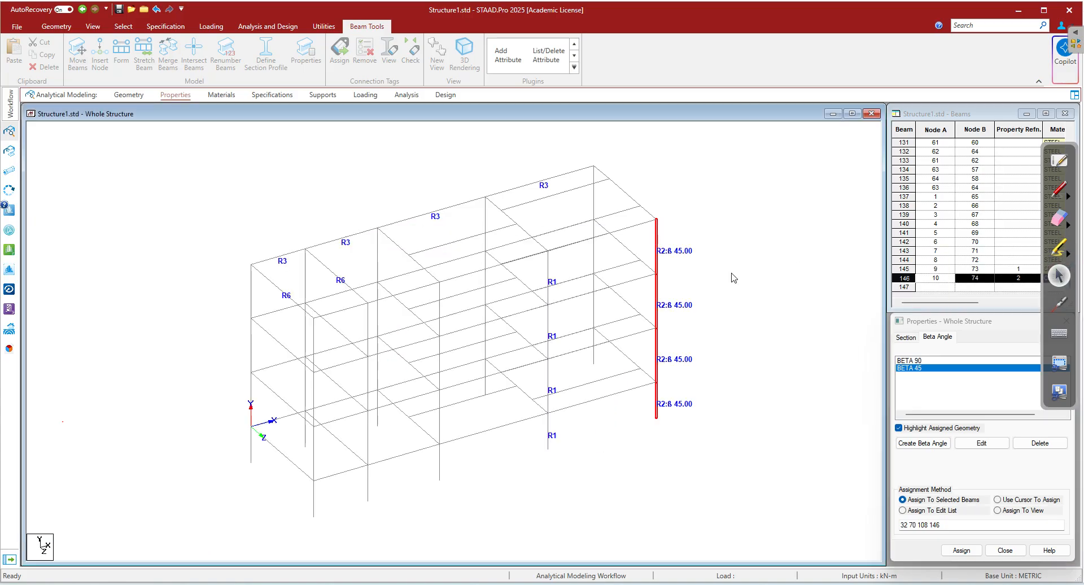
- Delete the BETA 45 definition from the beta angle list
click(688, 301)
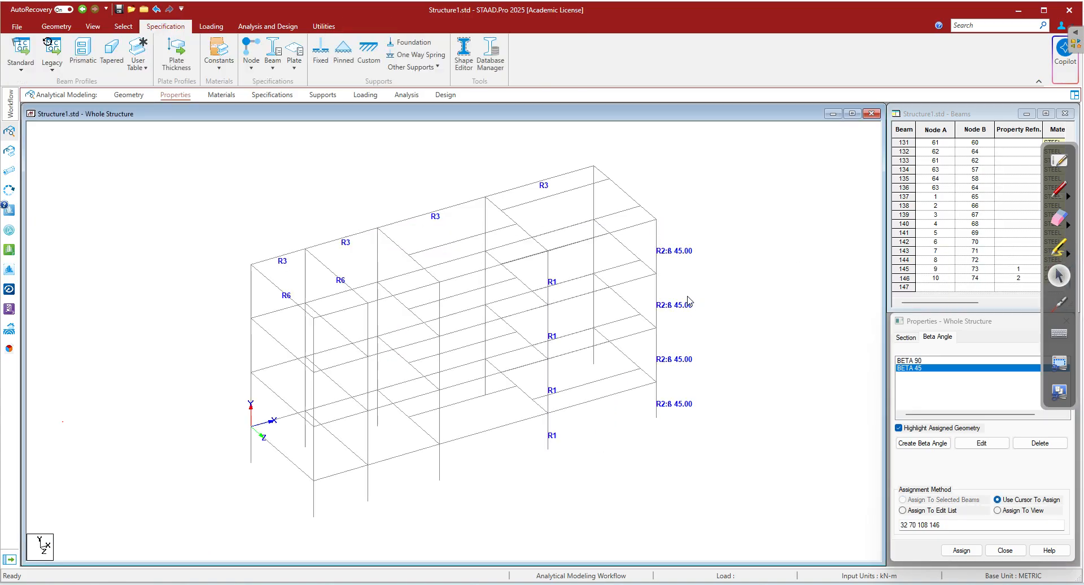
click(924, 367)
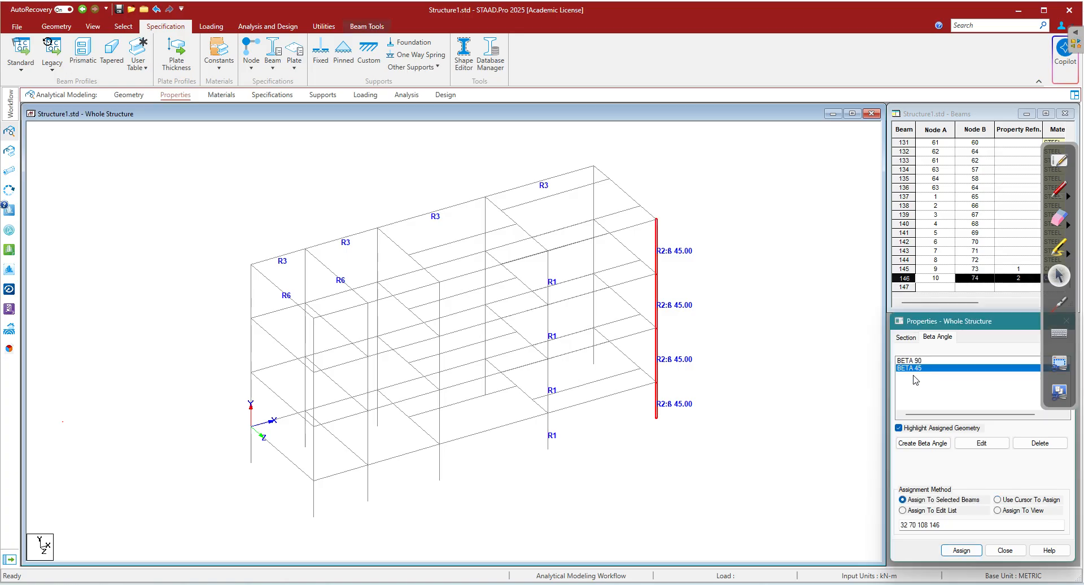
click(922, 361)
click(919, 368)
click(1038, 444)
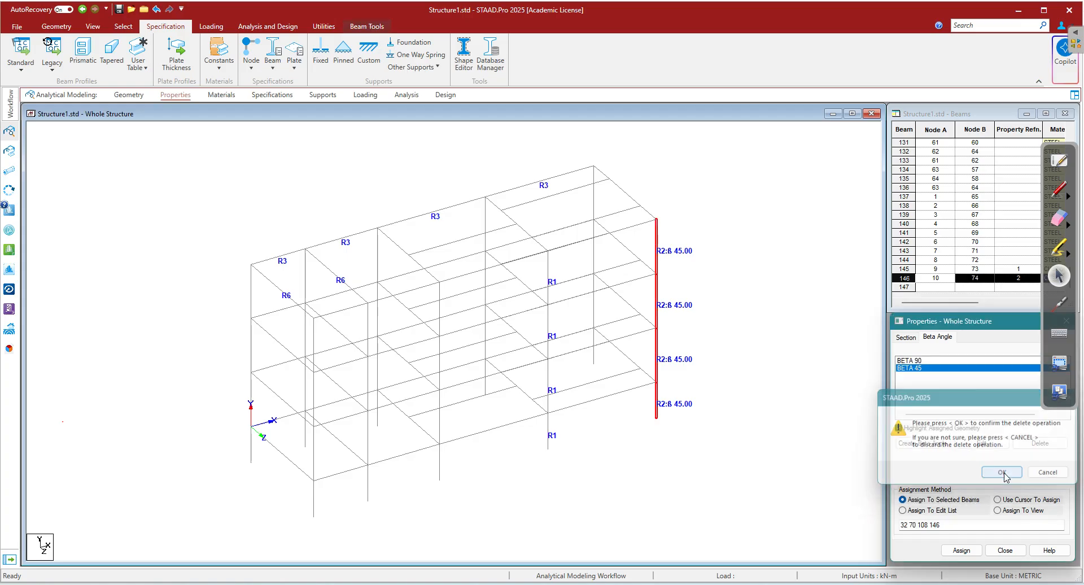
click(977, 473)
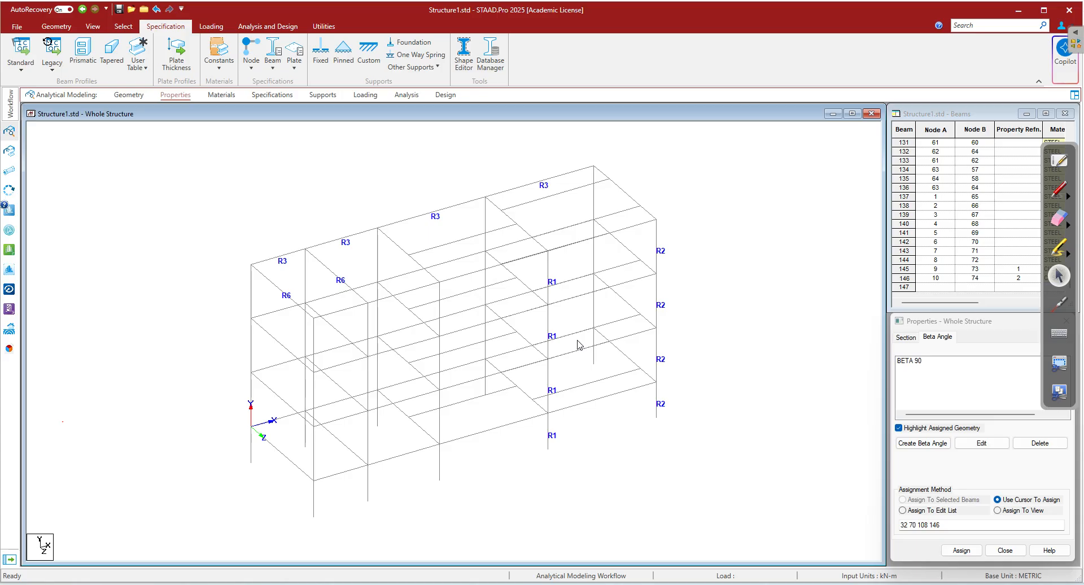
- Switch to the handwritten notebook and write the underlined black heading "Support assignment" below the β-angle note
click(277, 581)
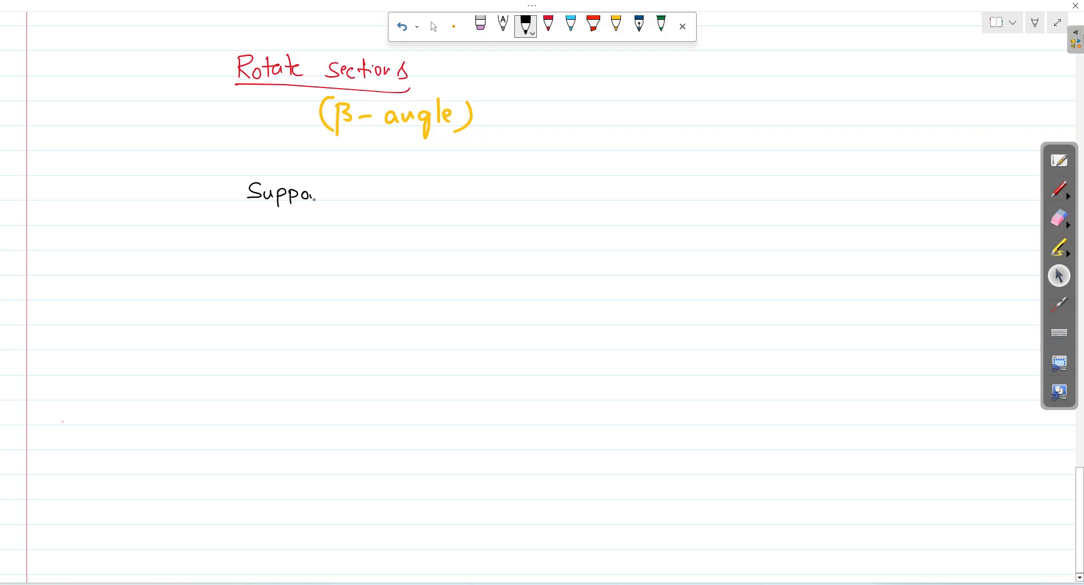
drag(376, 193, 378, 199)
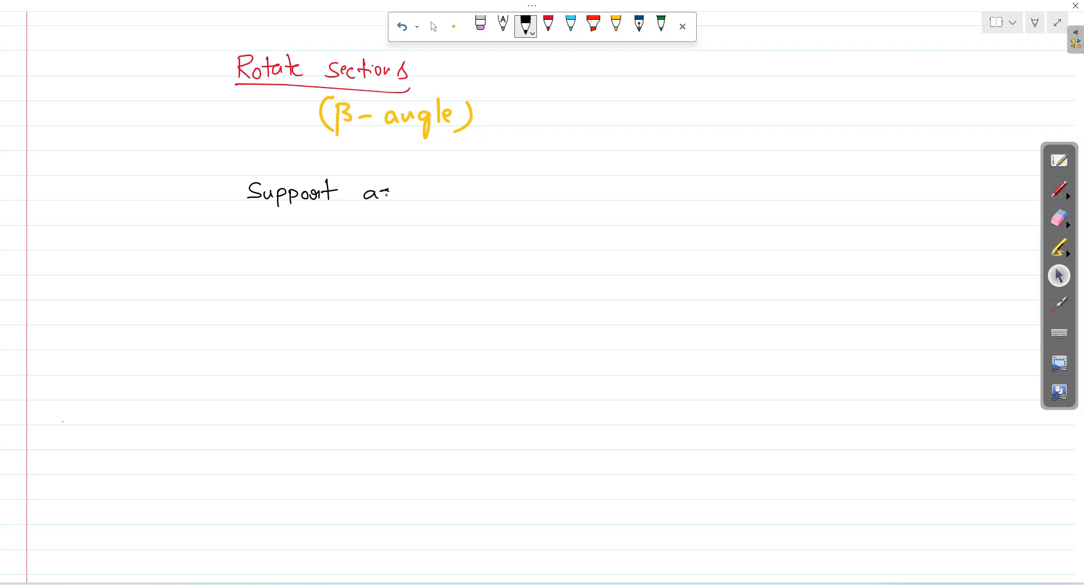
drag(417, 190, 413, 216)
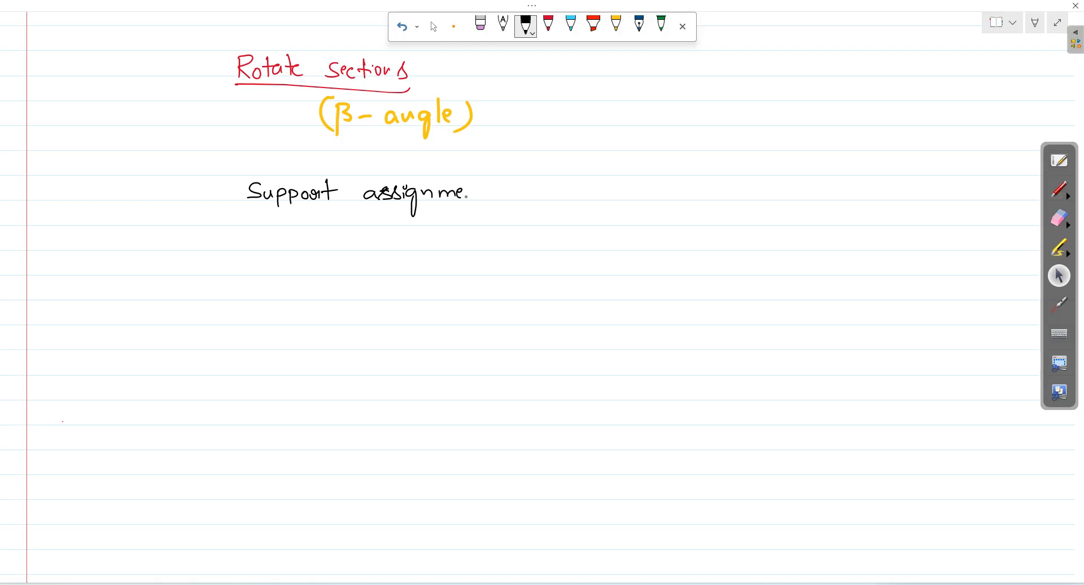
drag(282, 206, 482, 202)
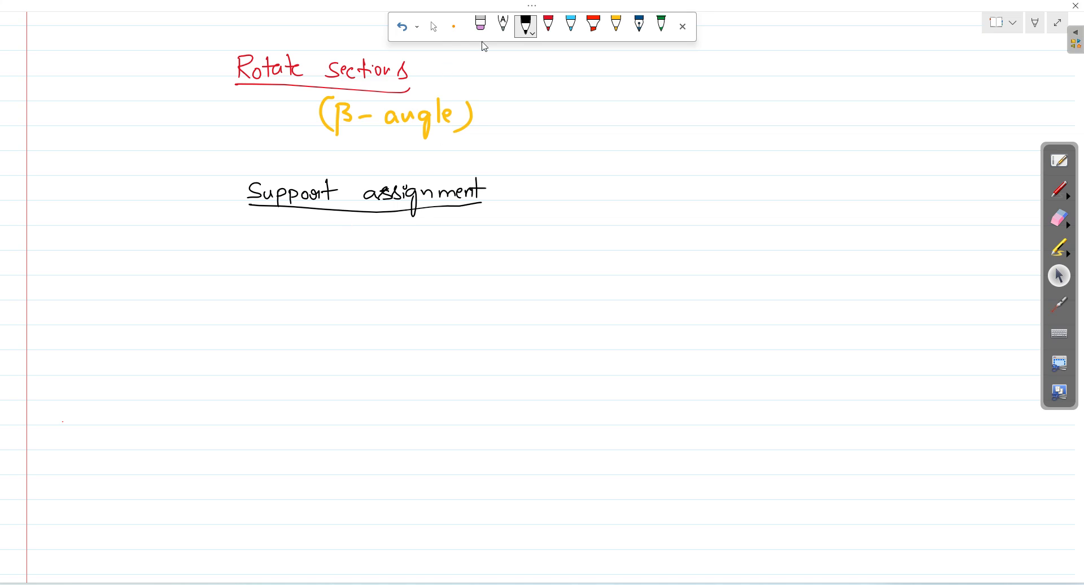
- Sketch a red single-bay portal frame with hatched fixed supports at both column bases under the Support assignment heading
click(548, 25)
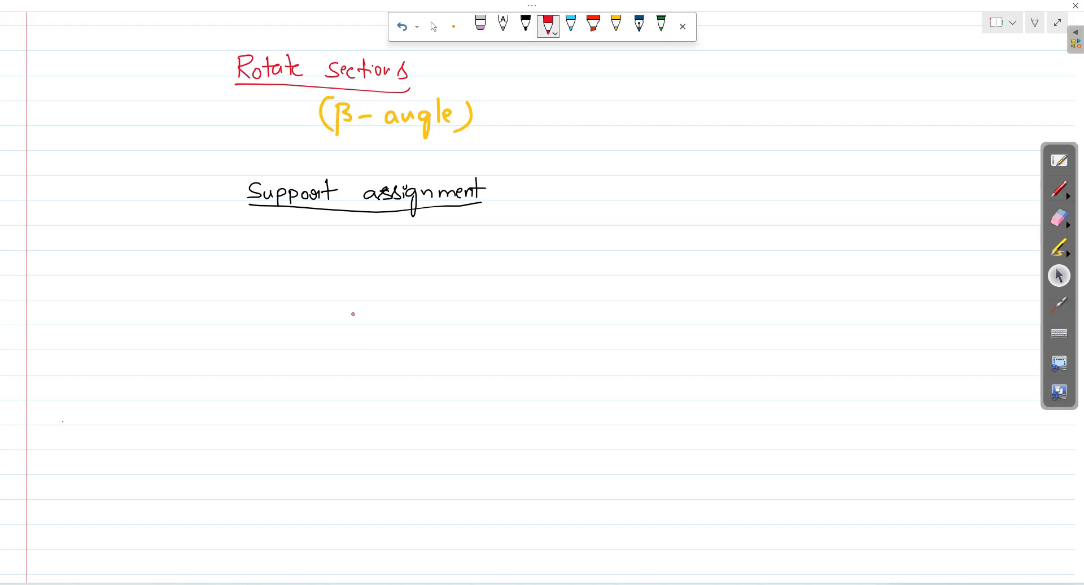
drag(346, 296, 341, 364)
mouse_move(348, 255)
mouse_down()
mouse_move(568, 254)
mouse_move(554, 367)
mouse_move(541, 373)
mouse_up()
drag(566, 375, 561, 380)
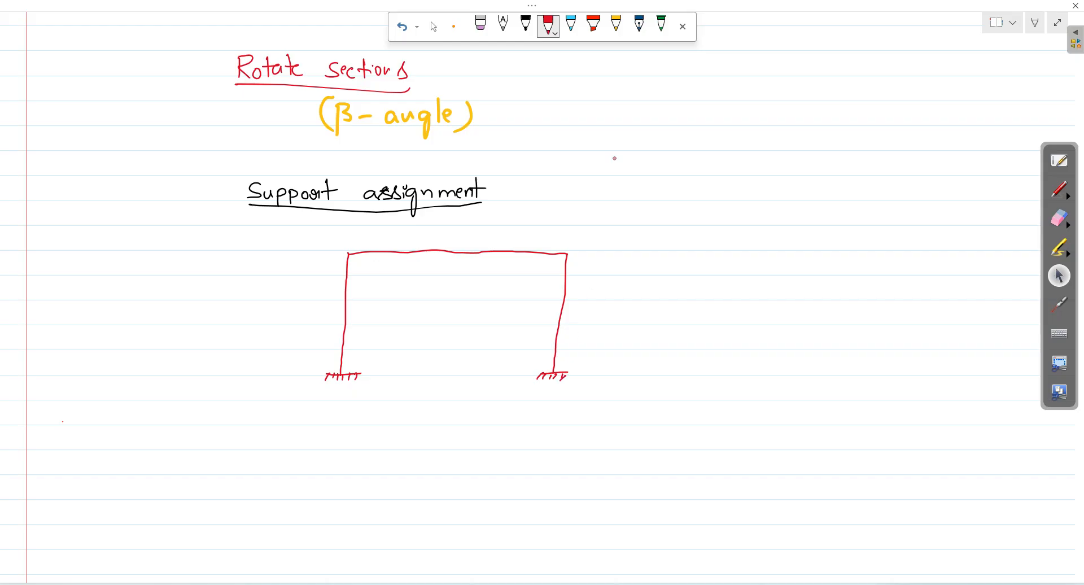
- Mark the frame's first column base in light blue and label it "① Fixed Joint"
click(571, 23)
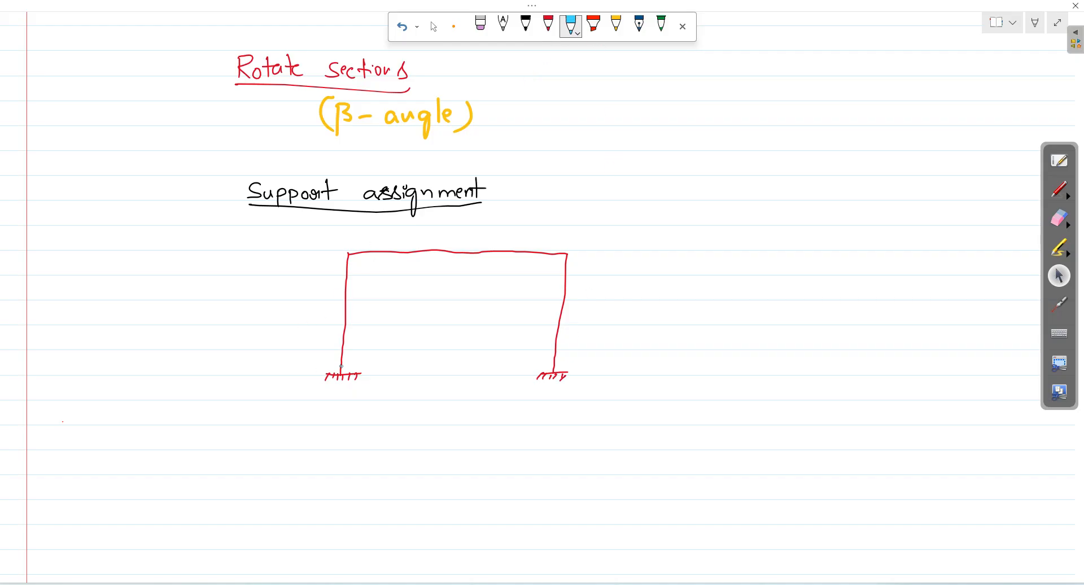
mouse_move(339, 369)
mouse_down()
mouse_move(337, 385)
mouse_move(321, 376)
mouse_move(340, 384)
mouse_up()
mouse_move(375, 362)
mouse_down()
mouse_move(375, 377)
mouse_move(368, 363)
mouse_up()
mouse_move(400, 361)
mouse_down()
mouse_move(399, 377)
mouse_move(411, 360)
mouse_up()
drag(400, 368, 509, 349)
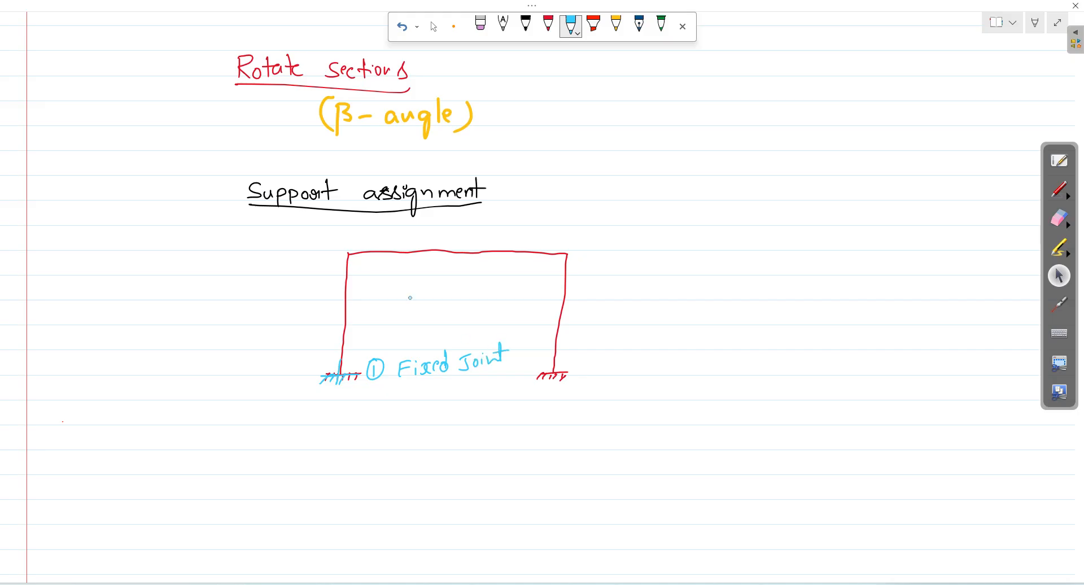
- Highlight the beam-column corner above the fixed joint in light blue and label it "② Rigid Joint"
drag(348, 254, 345, 276)
mouse_move(347, 253)
mouse_down()
mouse_move(375, 253)
mouse_move(382, 274)
mouse_move(372, 267)
mouse_up()
mouse_move(408, 266)
mouse_down()
mouse_move(409, 282)
mouse_move(425, 279)
mouse_move(433, 293)
mouse_move(485, 264)
mouse_up()
mouse_move(479, 265)
mouse_down()
mouse_move(473, 279)
mouse_move(520, 263)
mouse_up()
click(494, 264)
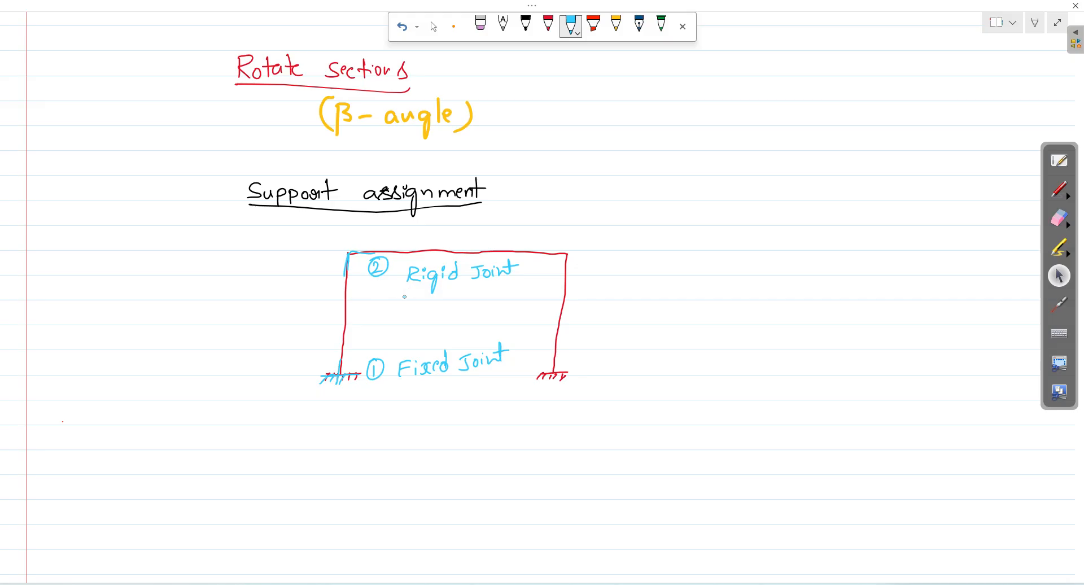
- Write the underlined light blue headings "Fixed" and "Rigid" side by side on the blank page area, and choose the black pen
scroll(397, 301, down, 10)
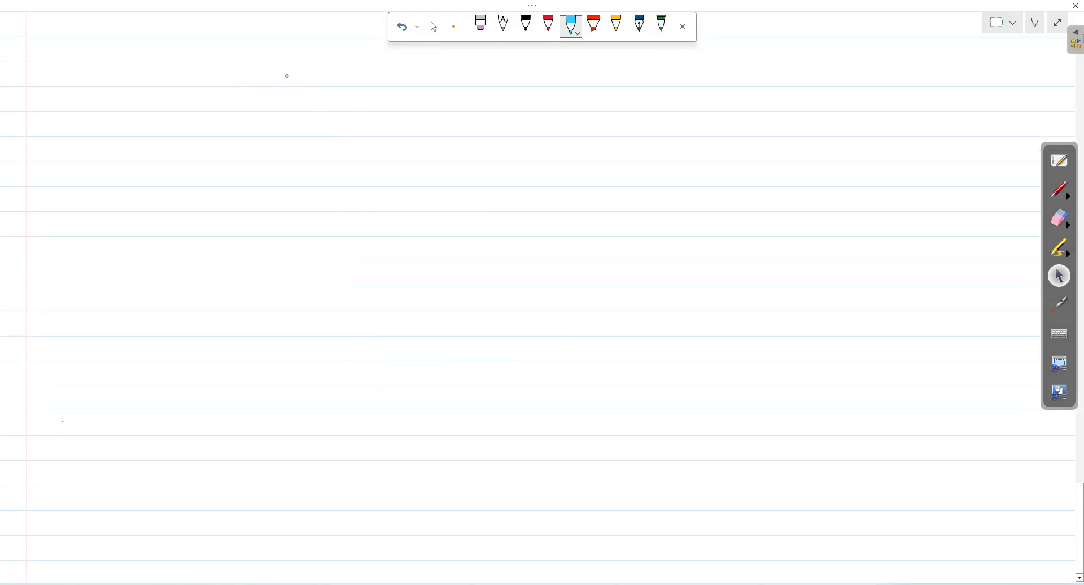
mouse_move(291, 71)
mouse_down()
mouse_move(290, 89)
mouse_move(303, 69)
mouse_up()
drag(289, 79, 317, 86)
mouse_move(317, 74)
mouse_down()
mouse_move(308, 86)
mouse_move(346, 88)
mouse_up()
drag(268, 91, 375, 97)
drag(685, 70, 685, 85)
drag(684, 68, 696, 85)
mouse_move(703, 79)
mouse_down()
mouse_move(712, 95)
mouse_move(740, 85)
mouse_up()
drag(670, 93, 779, 93)
click(526, 26)
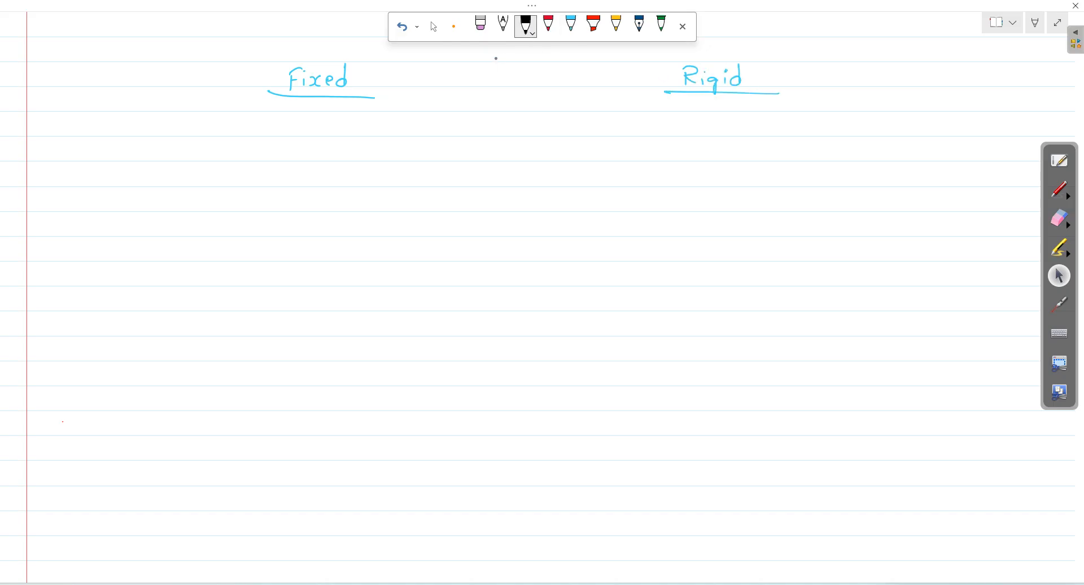
- Write a "Meaning" row in black, with "All DOF are Restrained (R & T)" under the Fixed heading
mouse_move(55, 134)
mouse_down()
mouse_move(59, 121)
mouse_move(71, 134)
mouse_move(103, 132)
mouse_up()
mouse_move(106, 127)
mouse_down()
mouse_move(133, 156)
mouse_move(146, 120)
mouse_up()
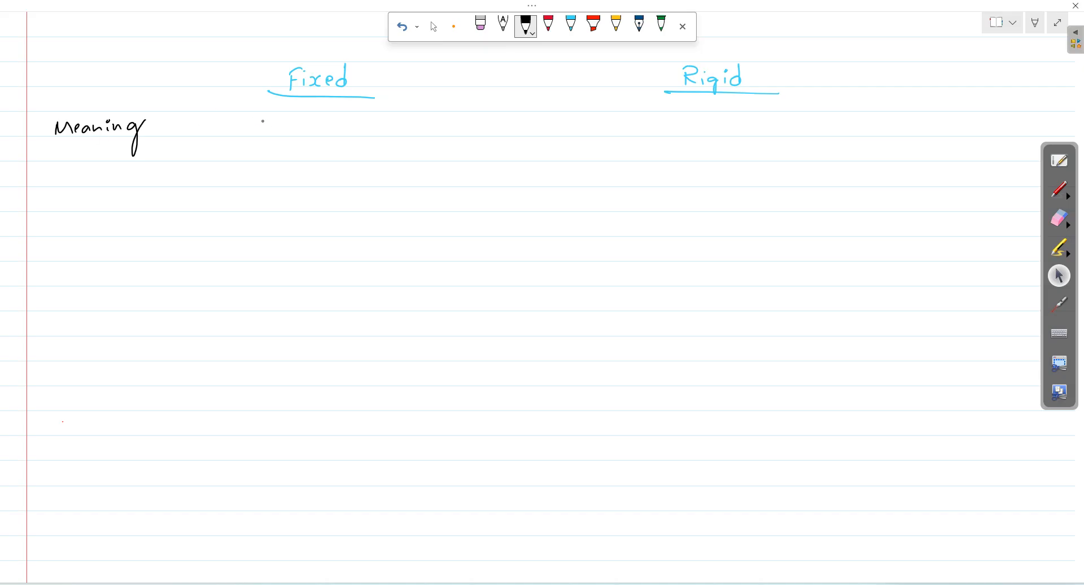
mouse_move(257, 137)
mouse_down()
mouse_move(263, 120)
mouse_move(268, 129)
mouse_up()
drag(275, 120, 274, 136)
mouse_move(281, 120)
mouse_down()
mouse_move(280, 136)
mouse_move(299, 137)
mouse_up()
mouse_move(319, 126)
mouse_down()
mouse_move(311, 135)
mouse_move(319, 126)
mouse_up()
mouse_move(324, 122)
mouse_down()
mouse_move(324, 137)
mouse_move(337, 119)
mouse_up()
drag(327, 130, 374, 127)
drag(377, 131, 413, 137)
drag(412, 120, 424, 136)
mouse_move(426, 132)
mouse_down()
mouse_move(452, 136)
mouse_move(455, 126)
mouse_up()
drag(456, 137, 463, 127)
drag(469, 127, 476, 134)
drag(477, 129, 493, 127)
drag(496, 129, 513, 136)
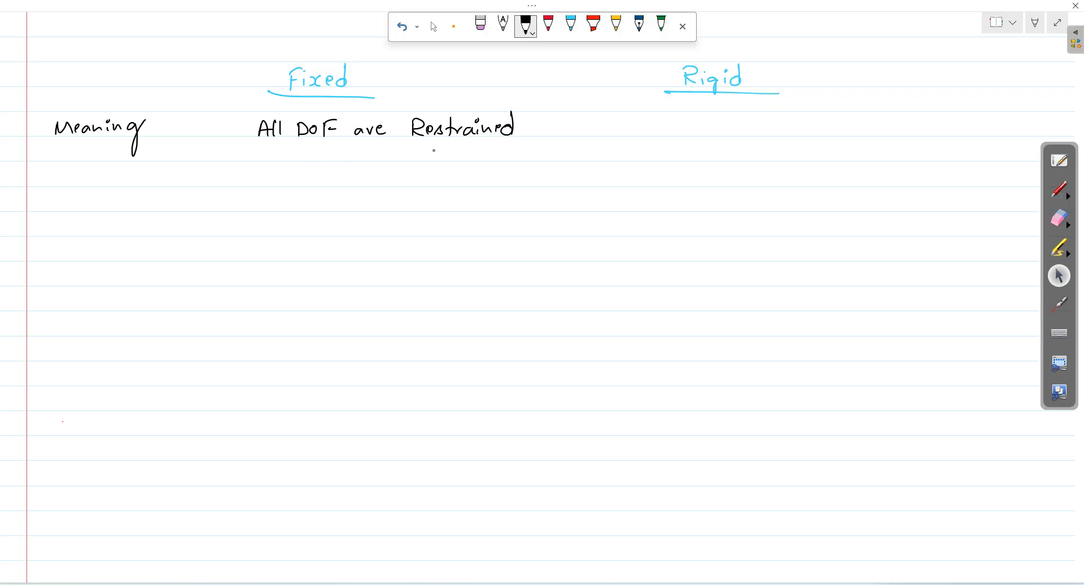
drag(302, 145, 296, 164)
mouse_move(318, 150)
mouse_down()
mouse_move(318, 165)
mouse_move(342, 168)
mouse_move(353, 151)
mouse_up()
click(373, 163)
drag(373, 150, 387, 169)
- Write "Transfers M & F without relative rotation" in the Meaning row under the Rigid heading
mouse_move(636, 123)
mouse_down()
mouse_move(636, 137)
mouse_move(645, 122)
mouse_up()
mouse_move(647, 129)
mouse_down()
mouse_move(746, 136)
mouse_move(797, 125)
mouse_move(804, 137)
mouse_up()
mouse_move(815, 132)
mouse_down()
mouse_move(831, 130)
mouse_move(823, 141)
mouse_up()
mouse_move(848, 137)
mouse_down()
mouse_move(853, 124)
mouse_move(860, 130)
mouse_up()
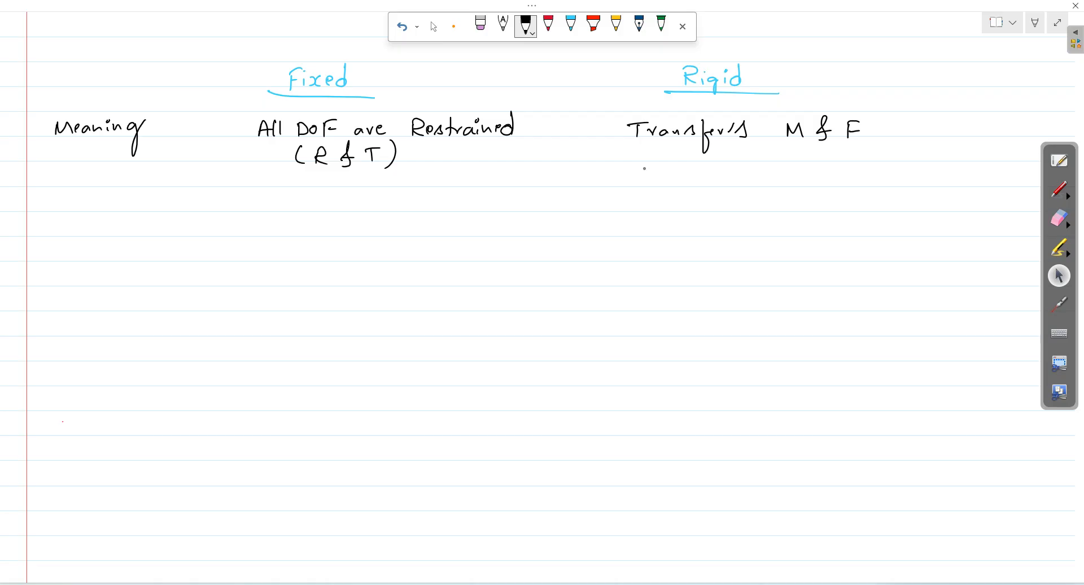
drag(646, 156, 683, 162)
drag(678, 153, 722, 161)
mouse_move(725, 145)
mouse_down()
mouse_move(727, 162)
mouse_move(732, 153)
mouse_up()
mouse_move(756, 161)
mouse_down()
mouse_move(763, 151)
mouse_move(774, 159)
mouse_up()
drag(789, 153, 818, 160)
drag(822, 156, 882, 153)
drag(888, 152, 895, 161)
drag(891, 152, 908, 159)
mouse_move(913, 138)
mouse_down()
mouse_move(913, 161)
mouse_move(921, 149)
mouse_up()
drag(924, 150, 954, 166)
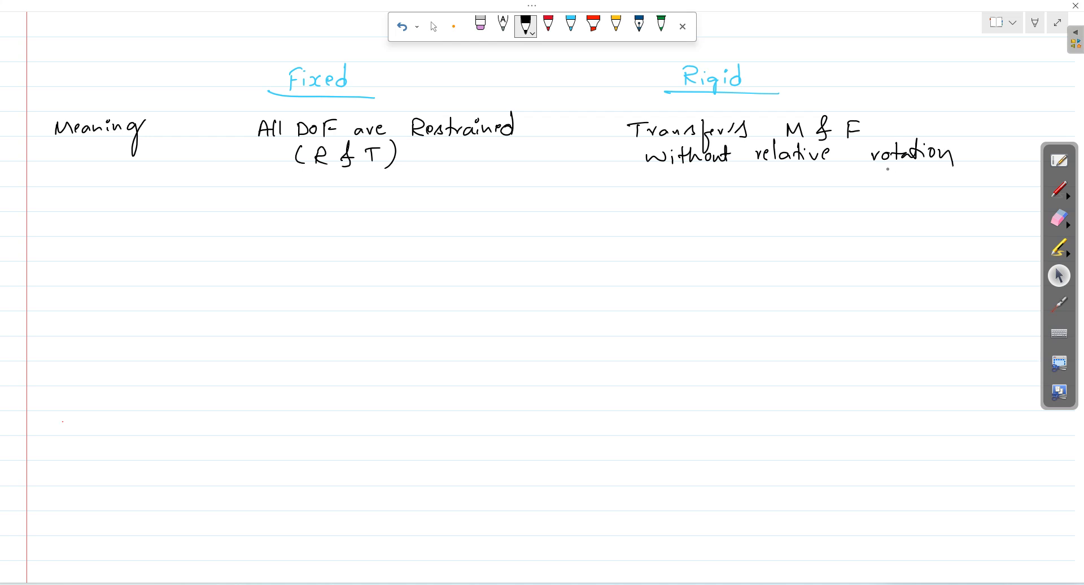
- Mark the portal frame's rigid corner with a 90° angle, a curved arrow and dashed lines showing the rotated members
scroll(887, 169, up, 6)
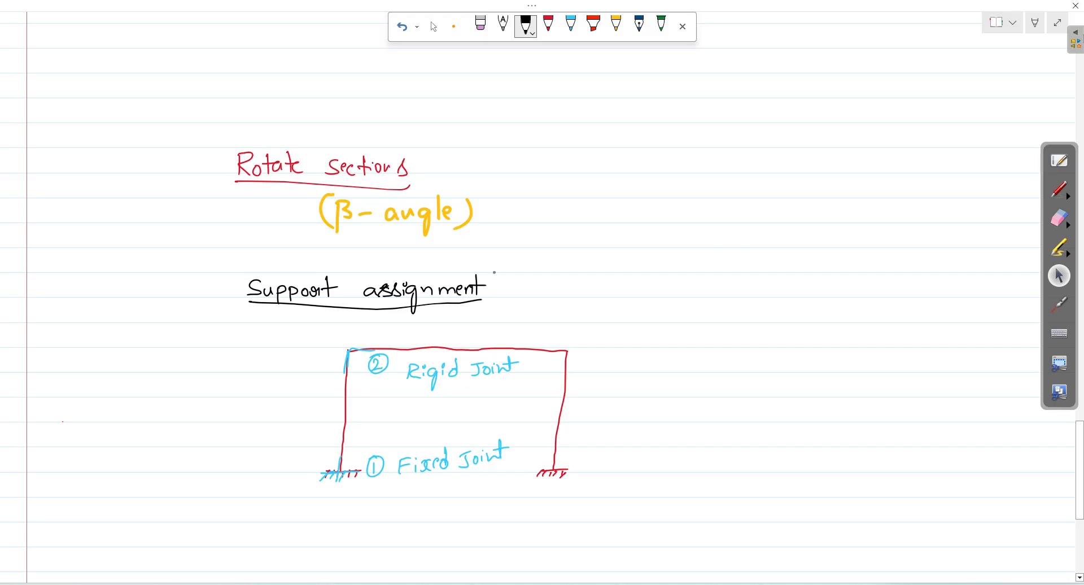
mouse_move(346, 361)
mouse_down()
mouse_move(359, 362)
mouse_move(359, 390)
mouse_move(373, 372)
mouse_up()
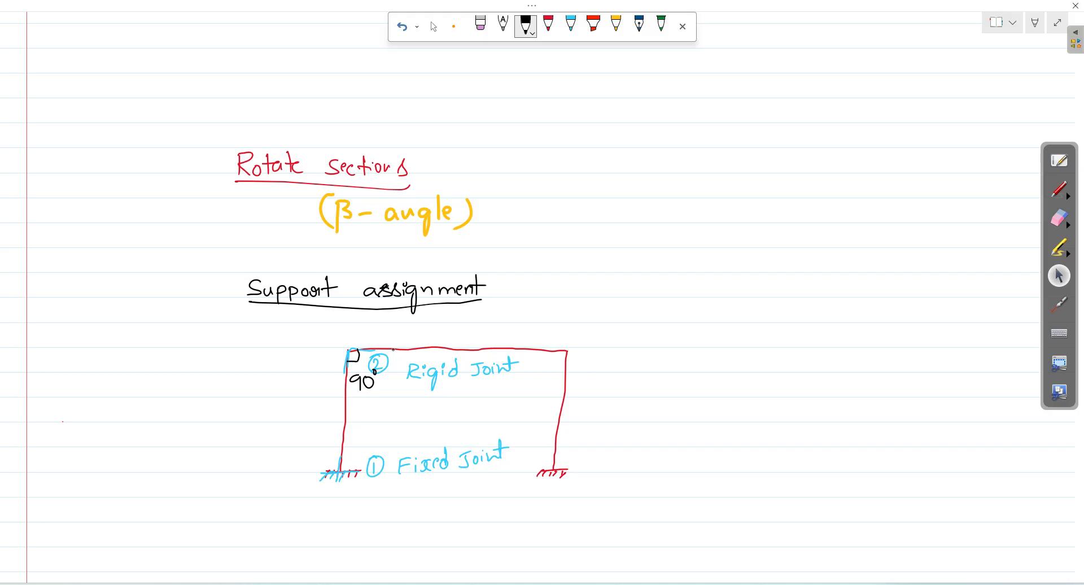
mouse_move(404, 358)
mouse_down()
mouse_move(507, 313)
mouse_move(492, 320)
mouse_up()
drag(344, 354, 339, 359)
drag(338, 361, 332, 367)
drag(330, 370, 322, 385)
drag(320, 388, 315, 392)
drag(352, 353, 367, 360)
drag(374, 361, 401, 376)
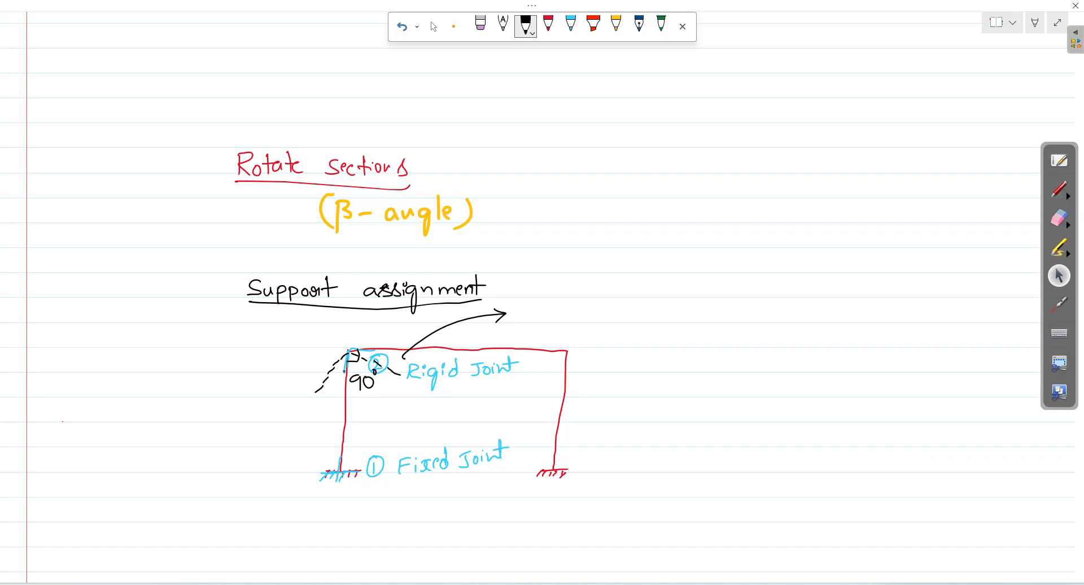
drag(338, 363, 364, 359)
- Circle the "Fixed Joint" and "Rigid Joint" labels on the frame sketch in black
mouse_move(504, 433)
mouse_down()
mouse_move(410, 474)
mouse_move(474, 428)
mouse_up()
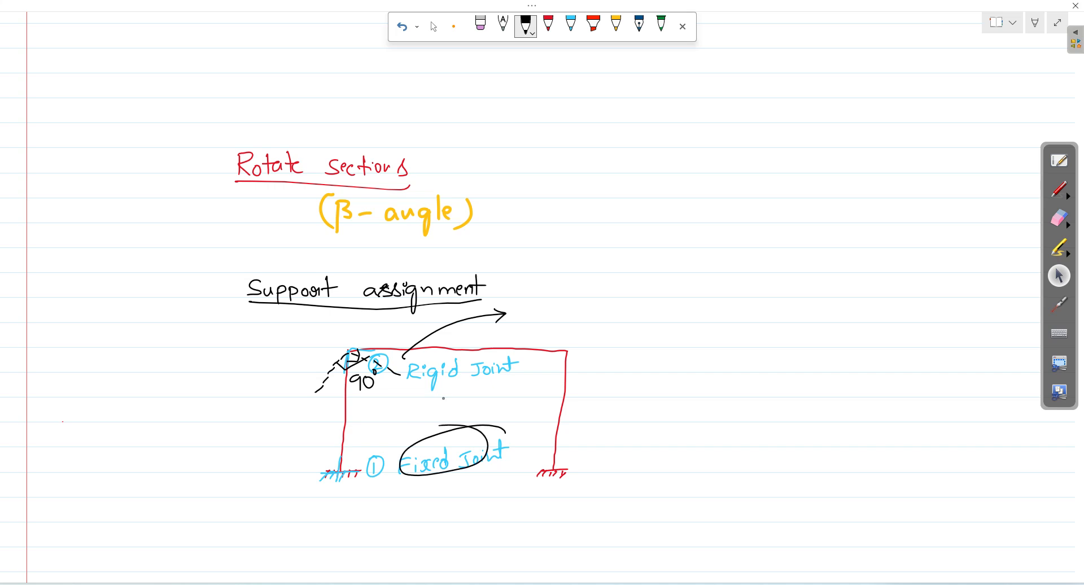
mouse_move(469, 357)
mouse_down()
mouse_move(452, 384)
mouse_move(437, 344)
mouse_up()
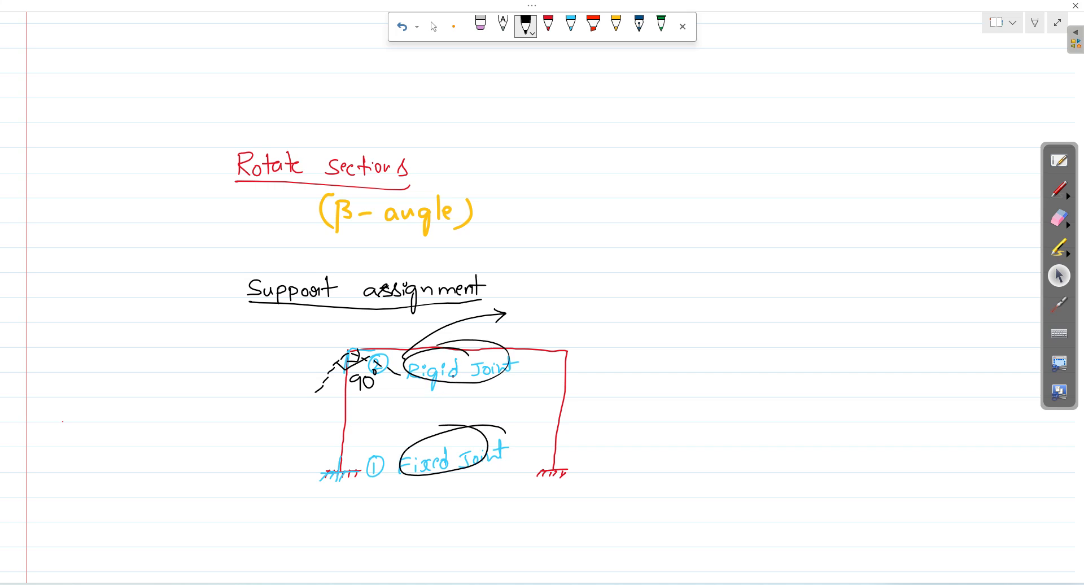
- Add a "Location" row below Meaning, with "At supports" under the Fixed heading
scroll(453, 376, down, 10)
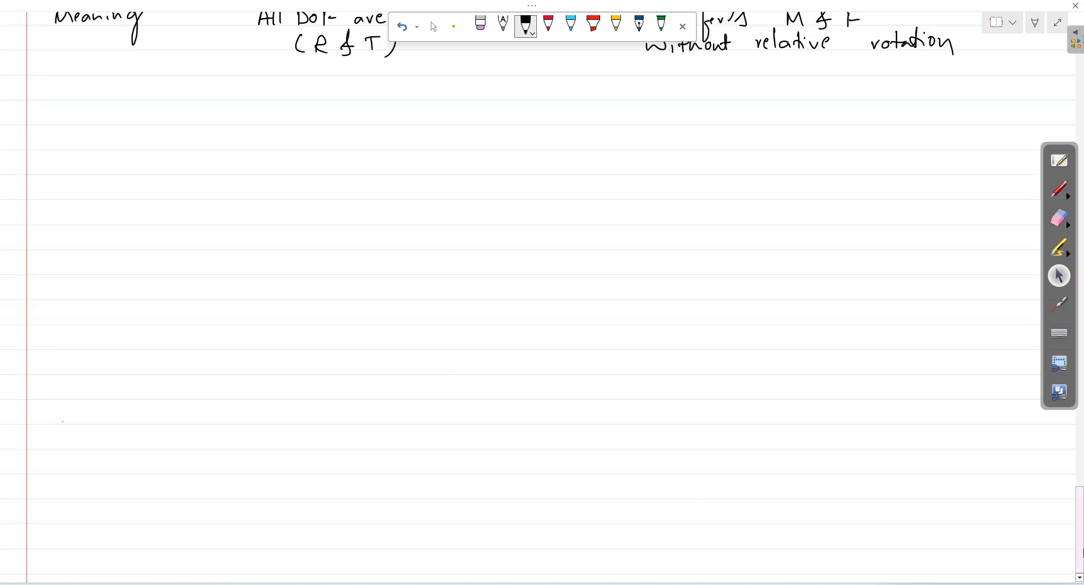
scroll(1080, 550, up, 3)
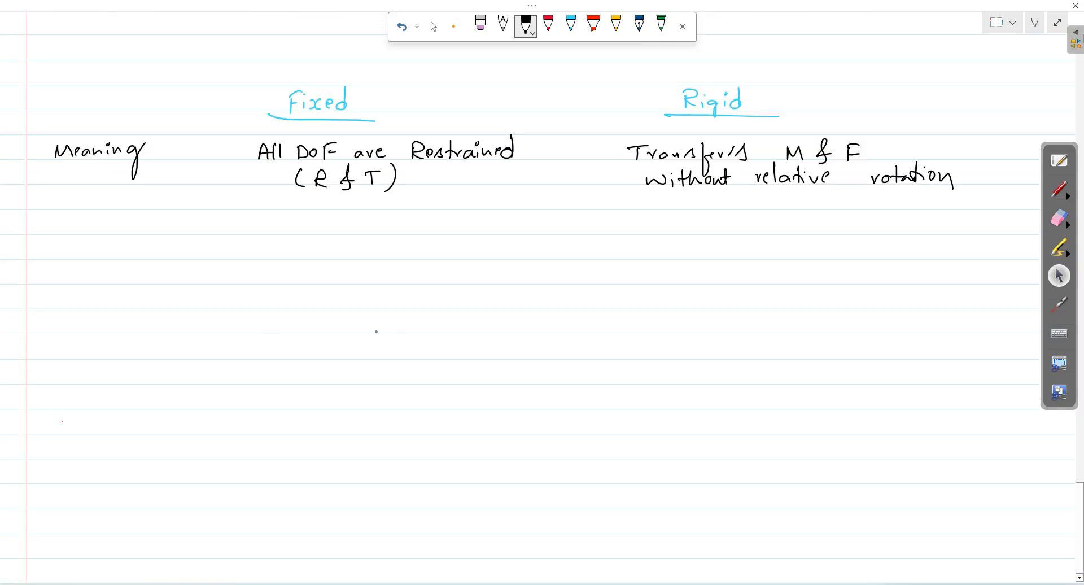
drag(55, 220, 79, 232)
drag(91, 226, 101, 233)
mouse_move(95, 224)
mouse_down()
mouse_move(120, 226)
mouse_move(137, 252)
mouse_up()
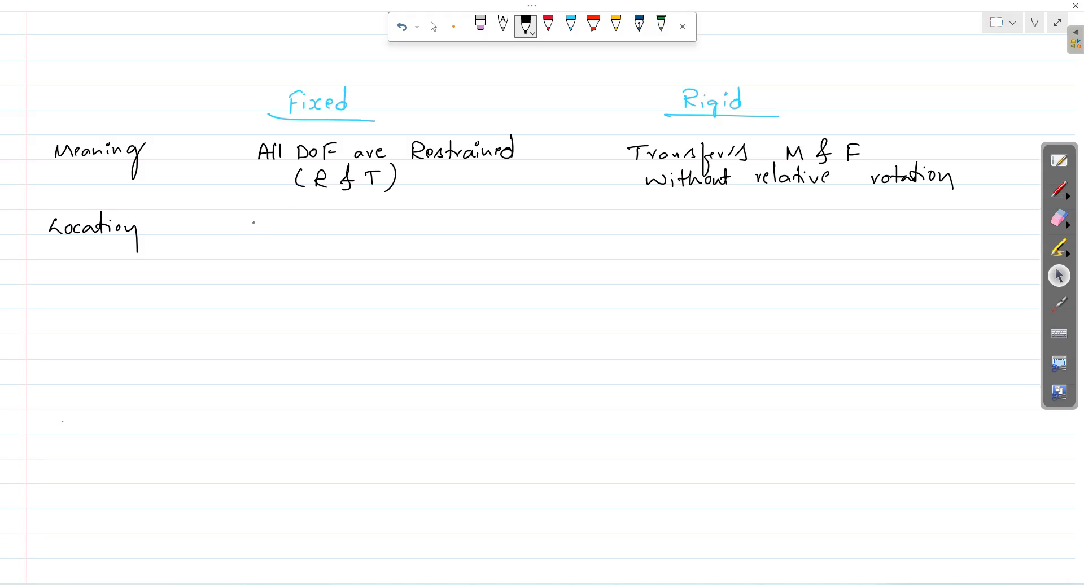
drag(256, 232, 270, 232)
drag(260, 225, 274, 232)
drag(270, 224, 386, 231)
click(333, 231)
click(384, 215)
drag(376, 226, 397, 240)
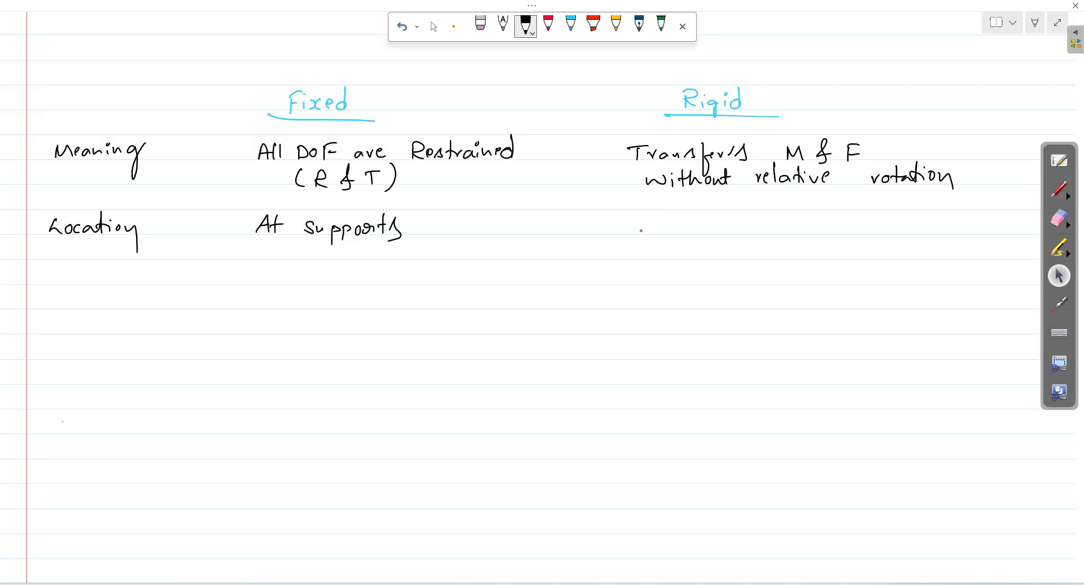
- Write "At member intersections" in the Location row under the Rigid heading
drag(636, 235, 644, 224)
mouse_move(656, 216)
mouse_down()
mouse_move(656, 240)
mouse_move(666, 226)
mouse_move(762, 231)
mouse_up()
mouse_move(765, 233)
mouse_down()
mouse_move(771, 225)
mouse_move(818, 234)
mouse_up()
click(794, 219)
drag(813, 224, 832, 231)
mouse_move(830, 233)
mouse_down()
mouse_move(840, 225)
mouse_move(864, 234)
mouse_up()
mouse_move(877, 213)
mouse_down()
mouse_move(876, 236)
mouse_move(908, 230)
mouse_move(918, 242)
mouse_up()
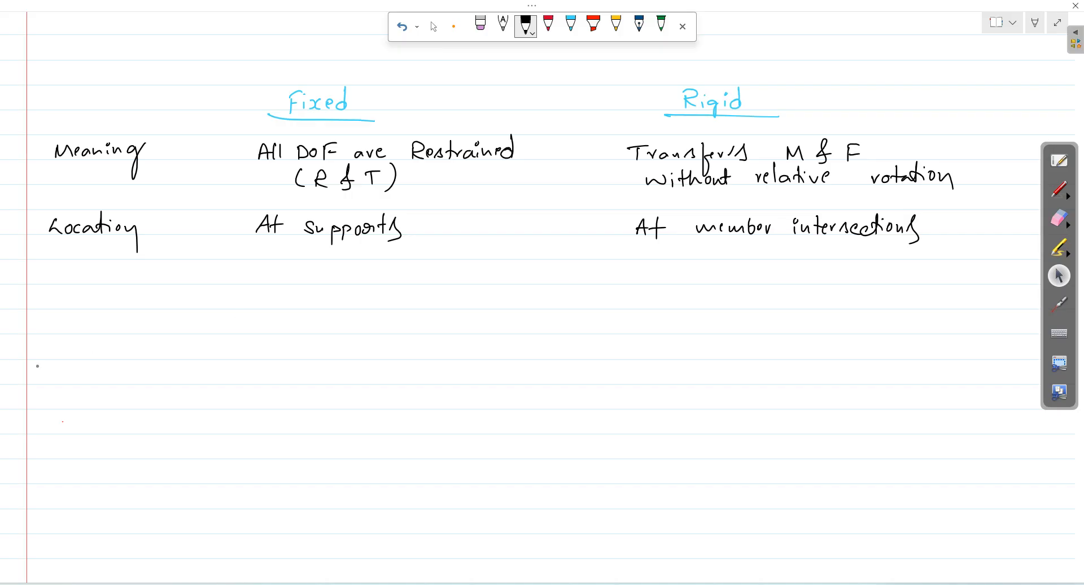
- Write "① Pinned Support" as the first list item below the comparison table
mouse_move(239, 314)
mouse_down()
mouse_move(294, 337)
mouse_move(401, 332)
mouse_up()
click(295, 318)
mouse_move(412, 323)
mouse_down()
mouse_move(413, 340)
mouse_move(449, 325)
mouse_up()
drag(453, 307, 451, 332)
drag(441, 325, 464, 321)
- Write "② Fixed Support" as the second list item beneath the pinned support entry
mouse_move(235, 370)
mouse_down()
mouse_move(249, 379)
mouse_move(247, 364)
mouse_move(277, 382)
mouse_up()
drag(271, 368, 306, 378)
mouse_move(306, 370)
mouse_down()
mouse_move(298, 382)
mouse_move(334, 381)
mouse_up()
mouse_move(374, 368)
mouse_down()
mouse_move(384, 377)
mouse_move(374, 381)
mouse_up()
drag(387, 372, 420, 384)
drag(421, 375, 437, 380)
drag(438, 376, 453, 384)
drag(447, 374, 462, 374)
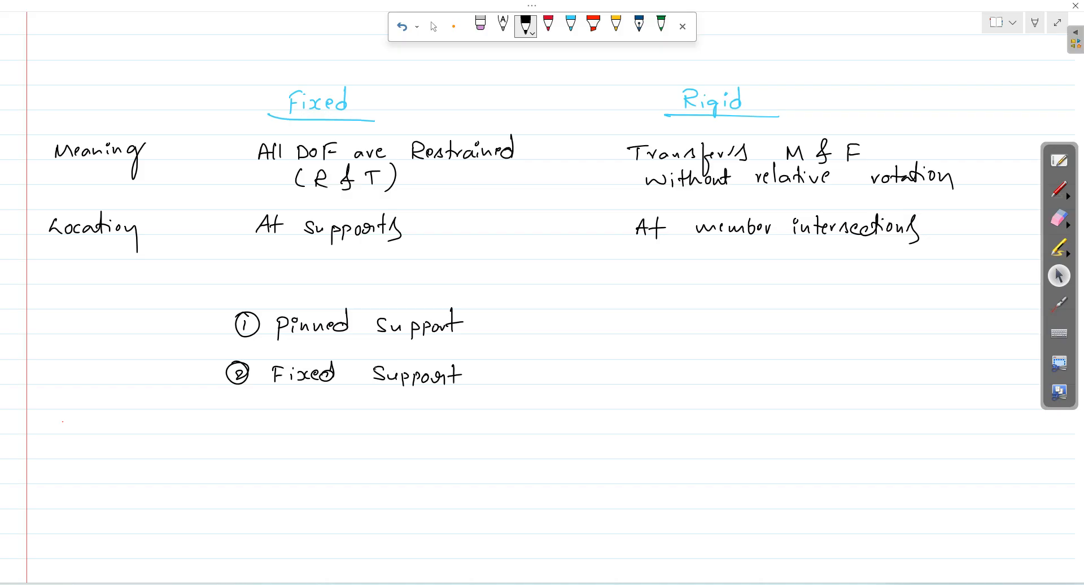
- Group the two support types with a curly brace and label it "Standard available supports"
mouse_move(515, 315)
mouse_down()
mouse_move(522, 367)
mouse_move(501, 378)
mouse_up()
drag(573, 339, 586, 350)
drag(577, 338, 591, 339)
mouse_move(598, 341)
mouse_down()
mouse_move(613, 349)
mouse_move(628, 325)
mouse_move(629, 343)
mouse_up()
mouse_move(641, 337)
mouse_down()
mouse_move(664, 314)
mouse_move(708, 329)
mouse_move(750, 309)
mouse_move(768, 324)
mouse_move(775, 300)
mouse_move(794, 307)
mouse_move(658, 359)
mouse_move(718, 344)
mouse_up()
drag(729, 351, 750, 354)
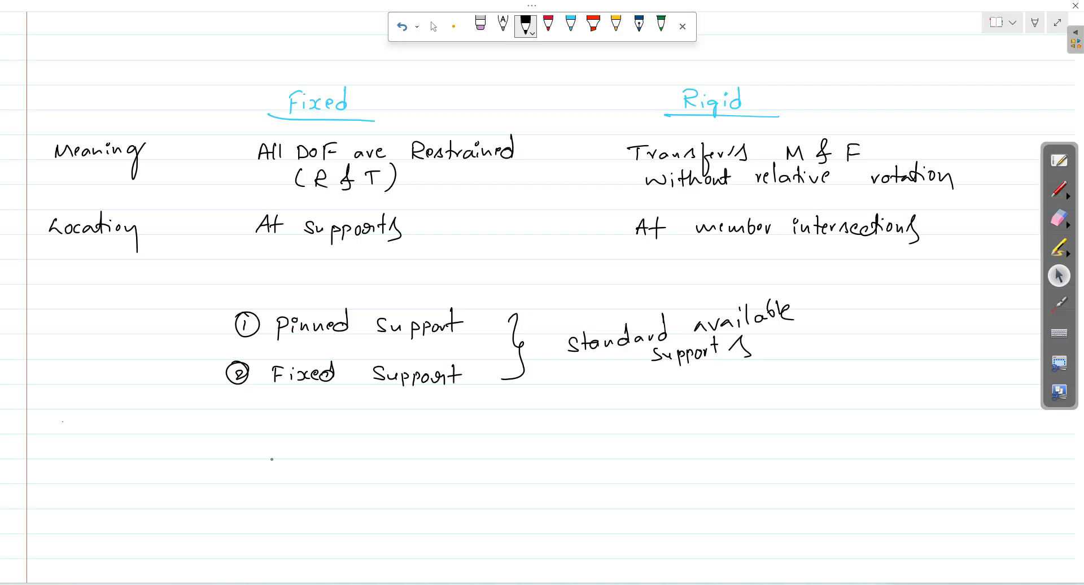
- Write the note beginning "Supports are always assigned to" beneath the support list
mouse_move(305, 420)
mouse_down()
mouse_move(294, 433)
mouse_move(314, 425)
mouse_move(333, 441)
mouse_move(336, 432)
mouse_up()
drag(343, 426, 354, 431)
mouse_move(350, 424)
mouse_down()
mouse_move(537, 432)
mouse_move(544, 419)
mouse_move(628, 433)
mouse_move(659, 411)
mouse_up()
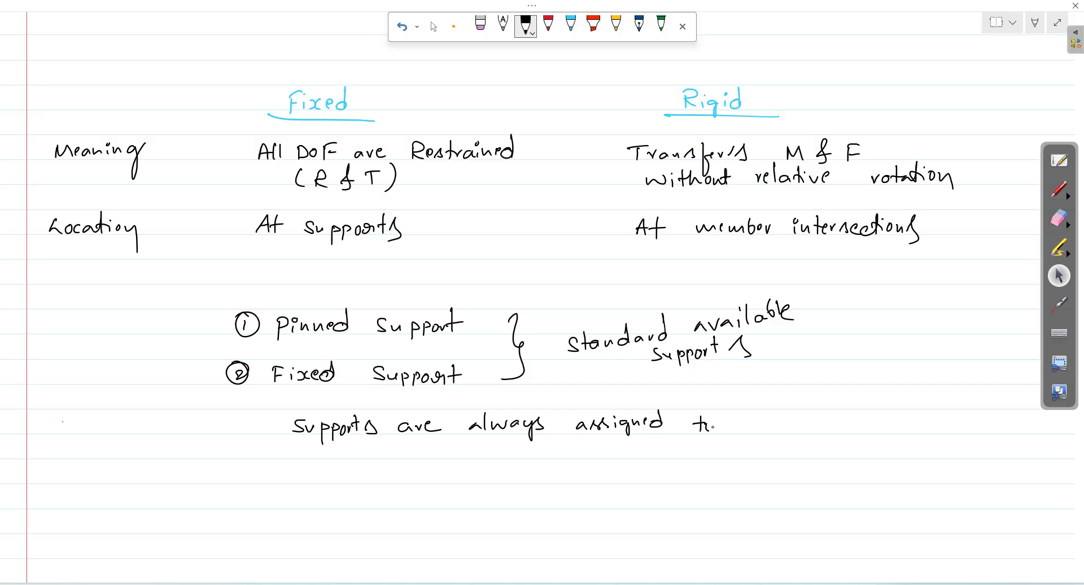
drag(741, 426, 757, 430)
drag(759, 424, 794, 434)
- Switch to STAAD.Pro, show the support definitions for the structure and start creating a new support
key(alt+Tab)
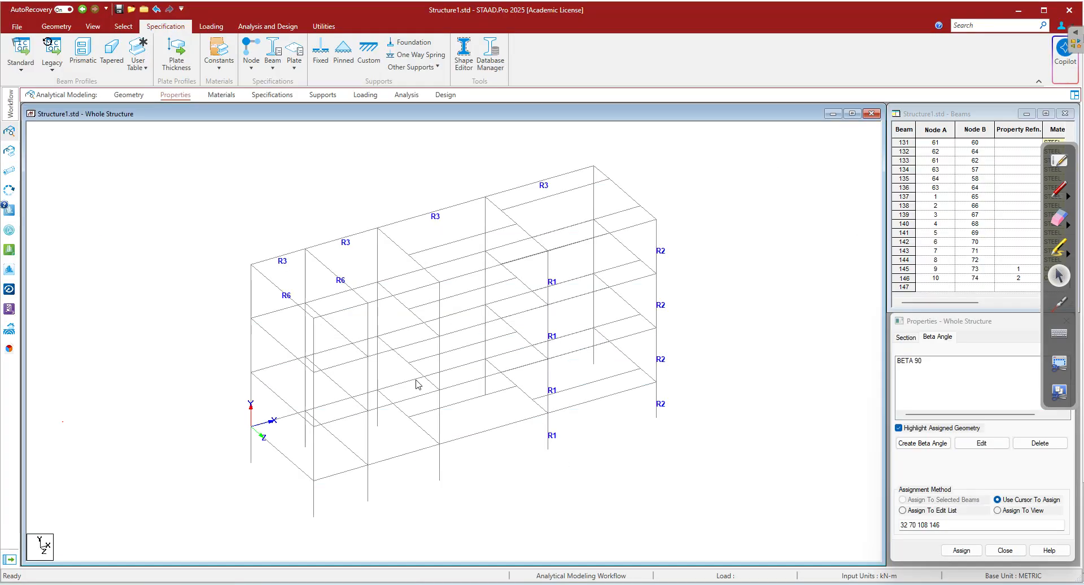
click(321, 96)
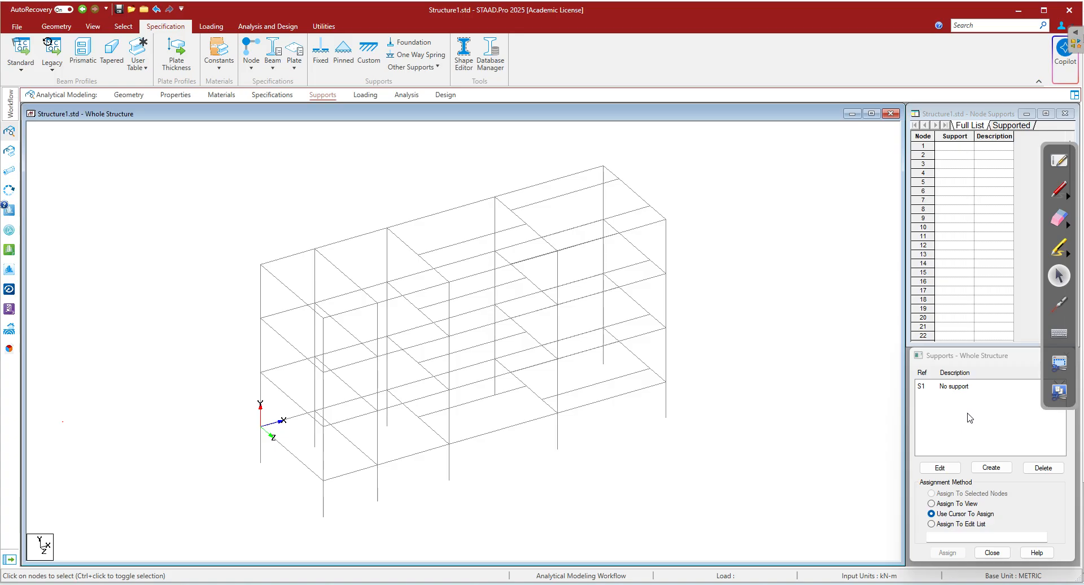
click(995, 469)
- Circle the Fixed, Pinned, Fixed But, Enforced and Enforced But support types in red, and erase the marks
click(1058, 190)
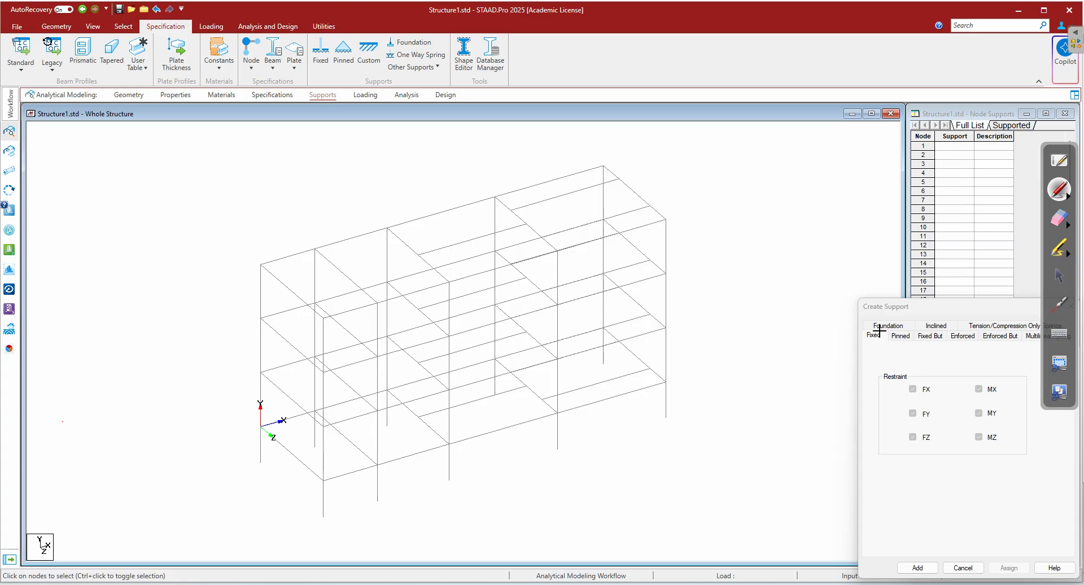
drag(860, 334, 903, 331)
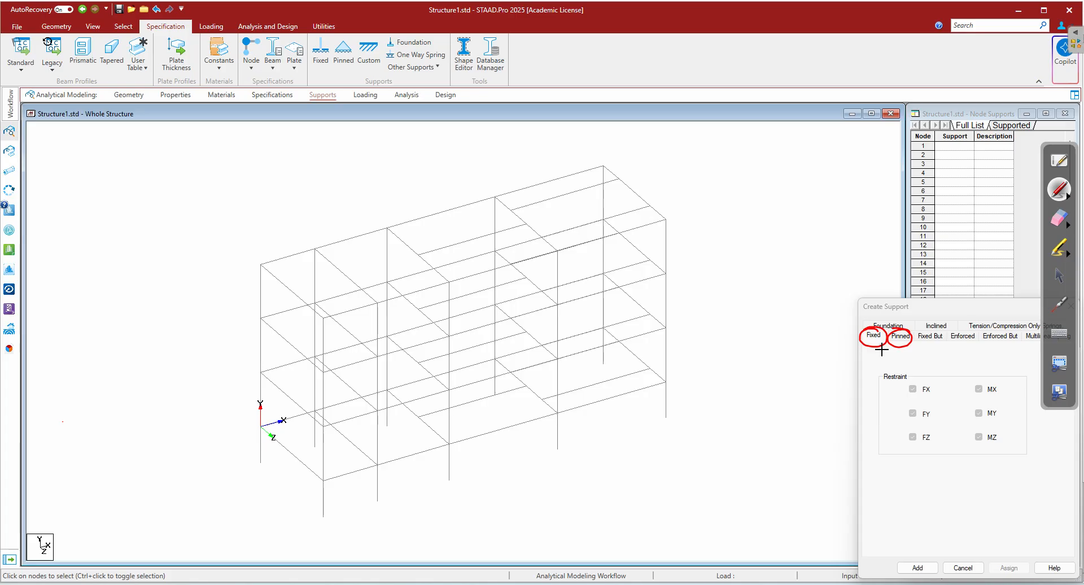
mouse_move(944, 329)
mouse_down()
mouse_move(958, 339)
mouse_move(1010, 333)
mouse_move(988, 336)
mouse_up()
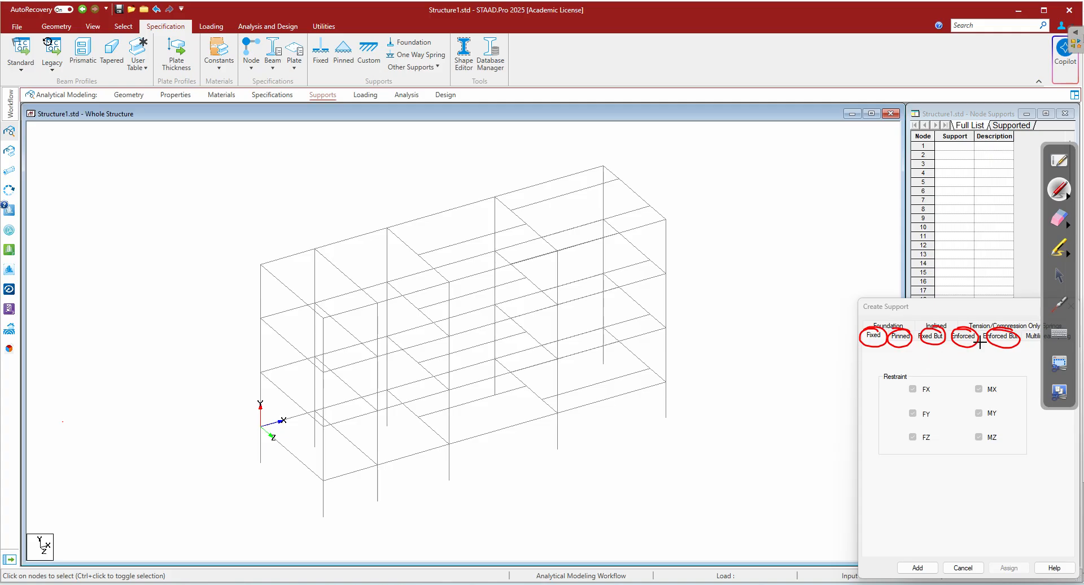
click(1059, 218)
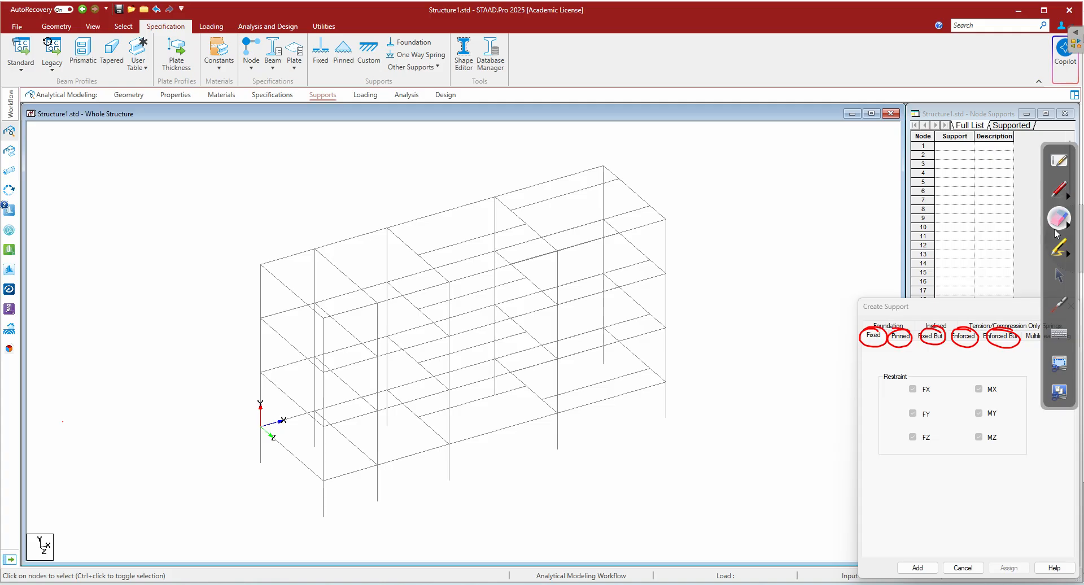
mouse_move(879, 327)
mouse_down()
mouse_move(1016, 337)
mouse_move(862, 271)
mouse_move(822, 233)
mouse_up()
click(1059, 275)
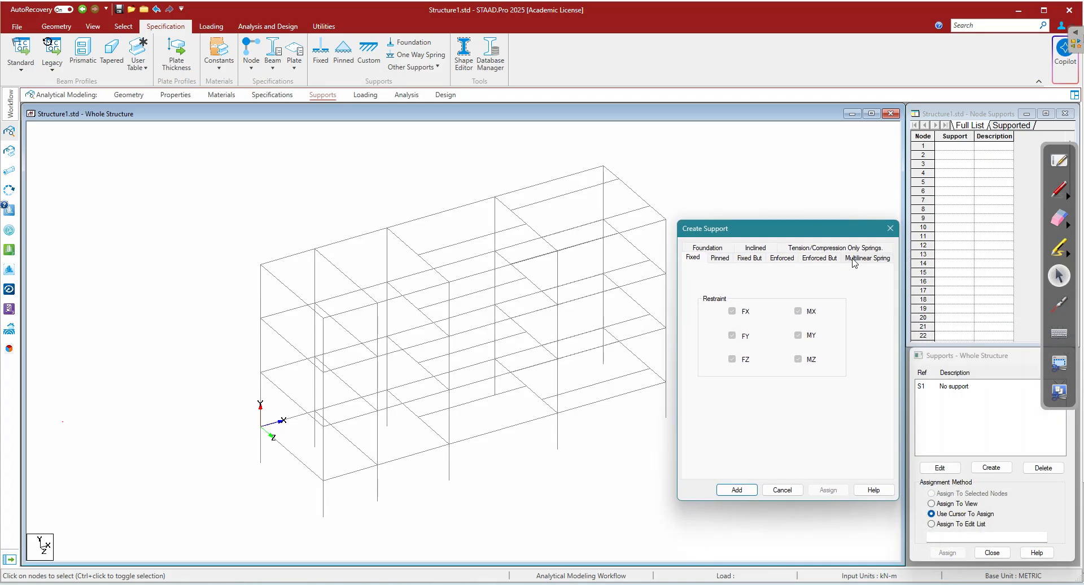
- Examine the settings for Multilinear Spring and Tension/Compression Only Springs supports
click(857, 258)
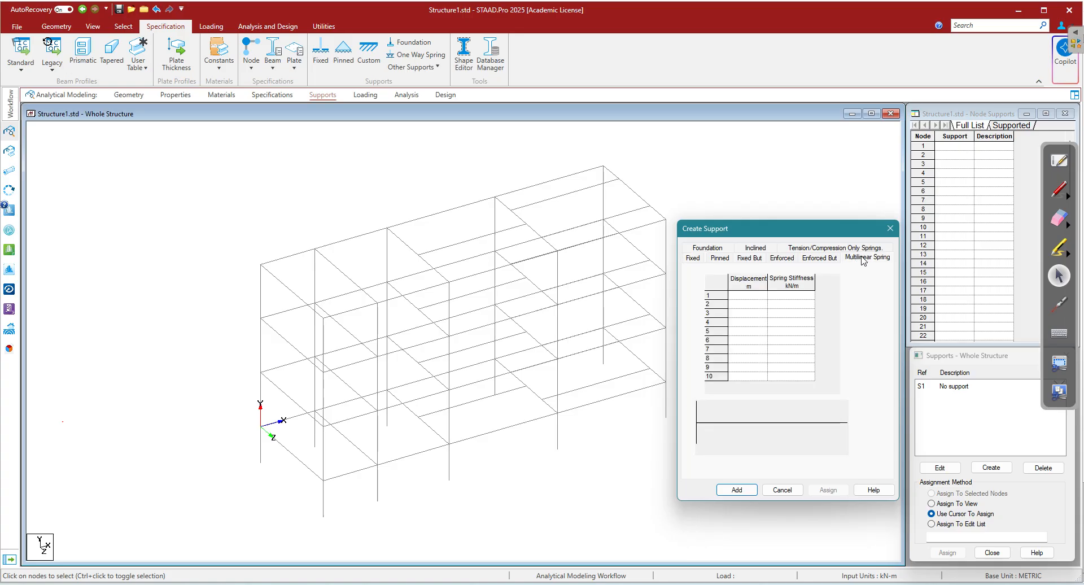
click(841, 249)
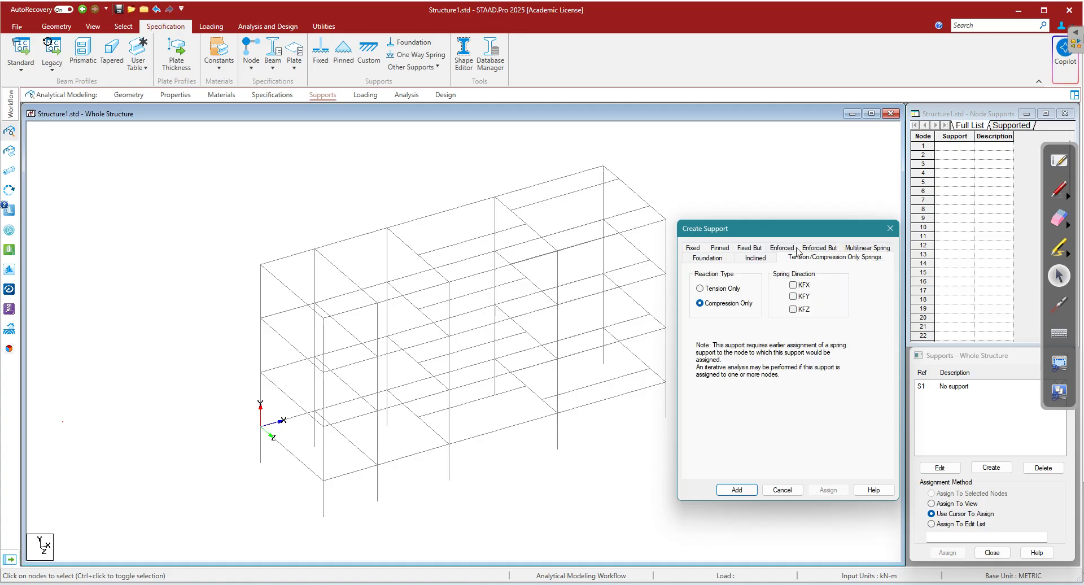
- Create a Fixed support with the FX, FY, FZ, MX, MY and MZ restraints
click(695, 250)
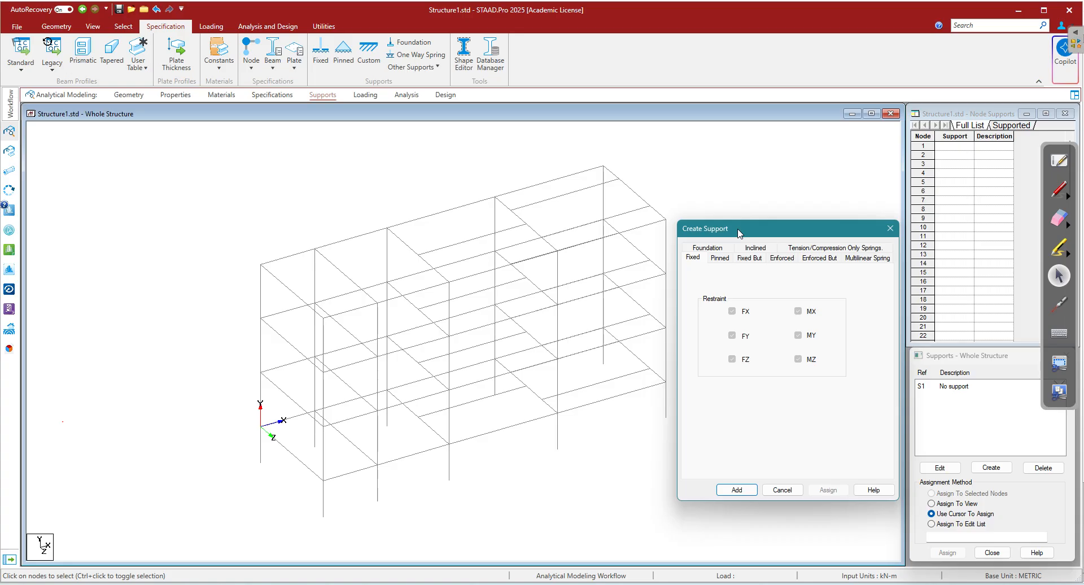
drag(738, 231, 794, 232)
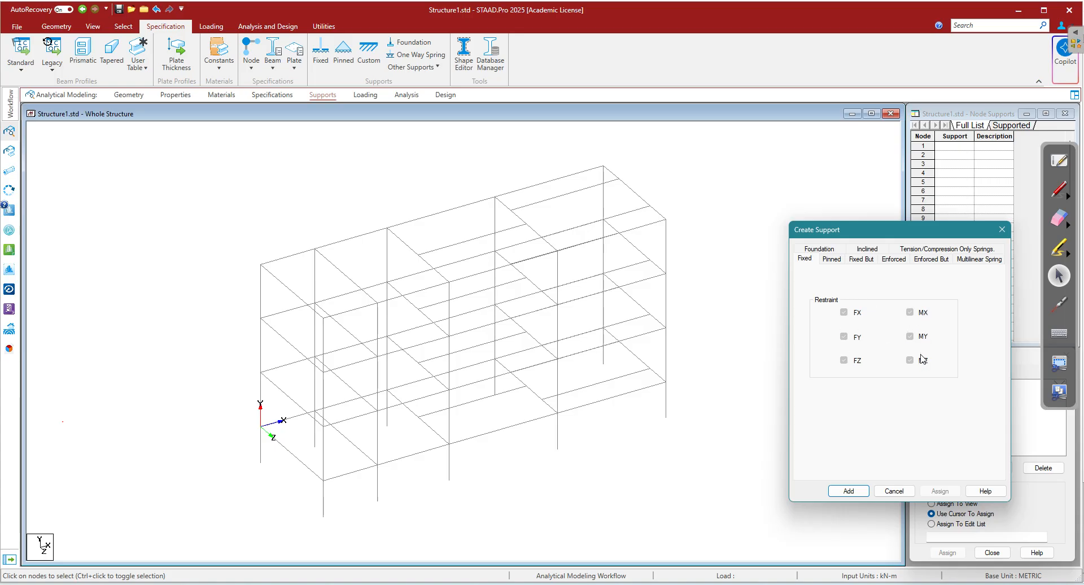
click(848, 490)
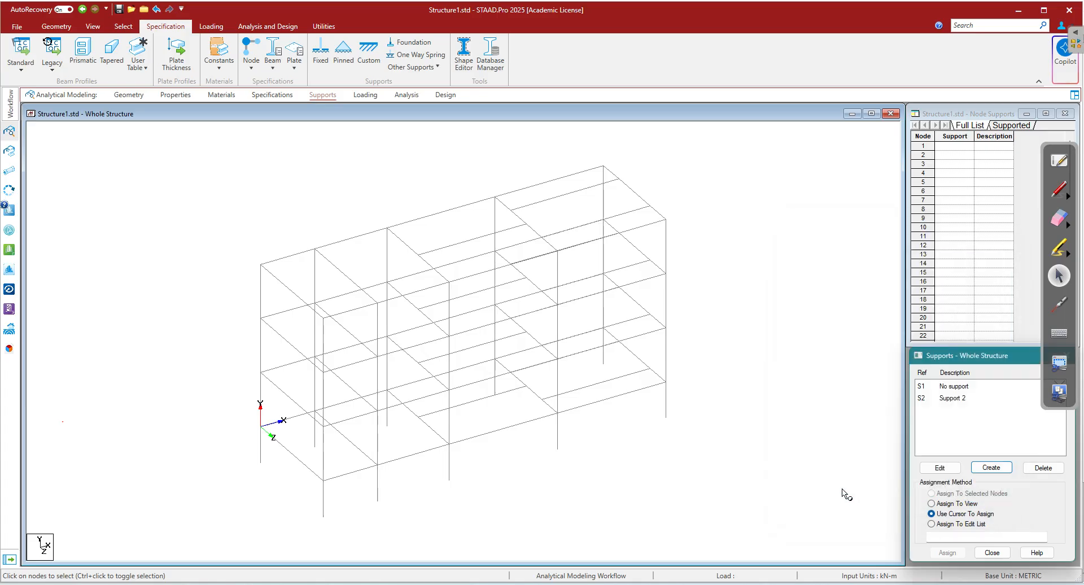
- Try to assign the Fixed support to all base nodes of the frame, selecting them together in an elevation view
click(961, 400)
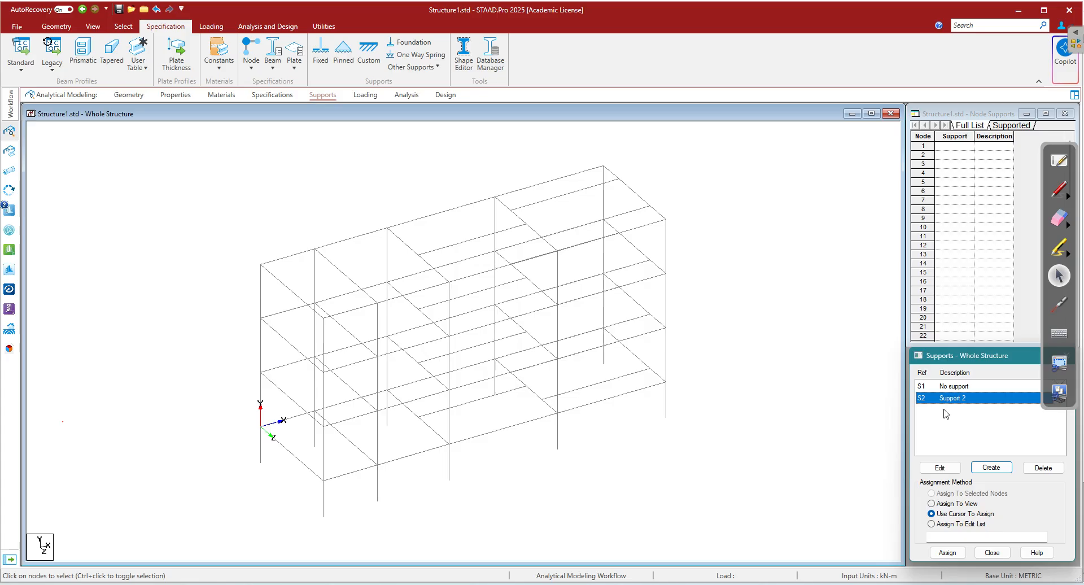
click(93, 26)
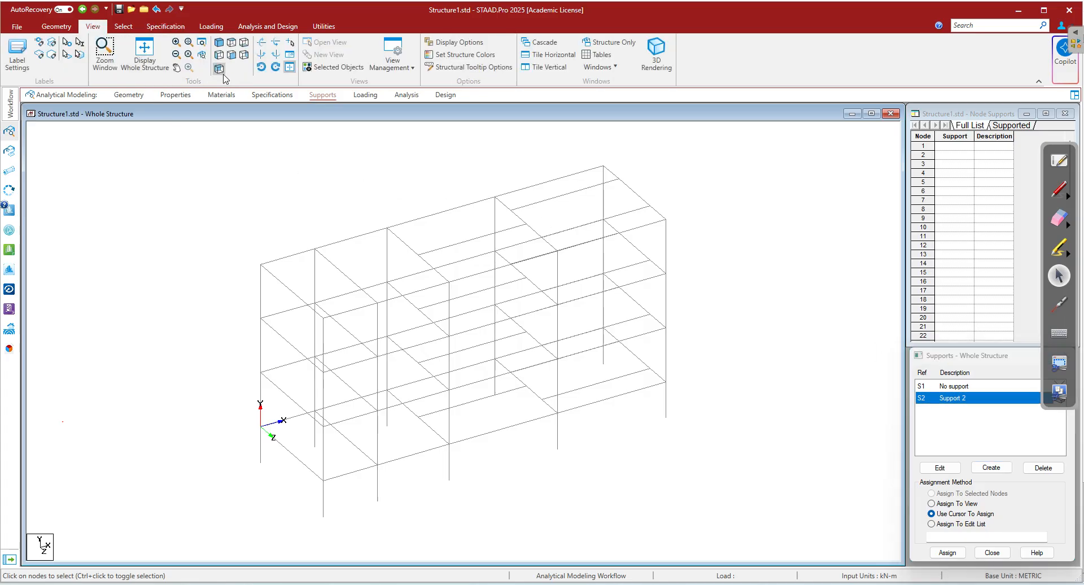
click(231, 55)
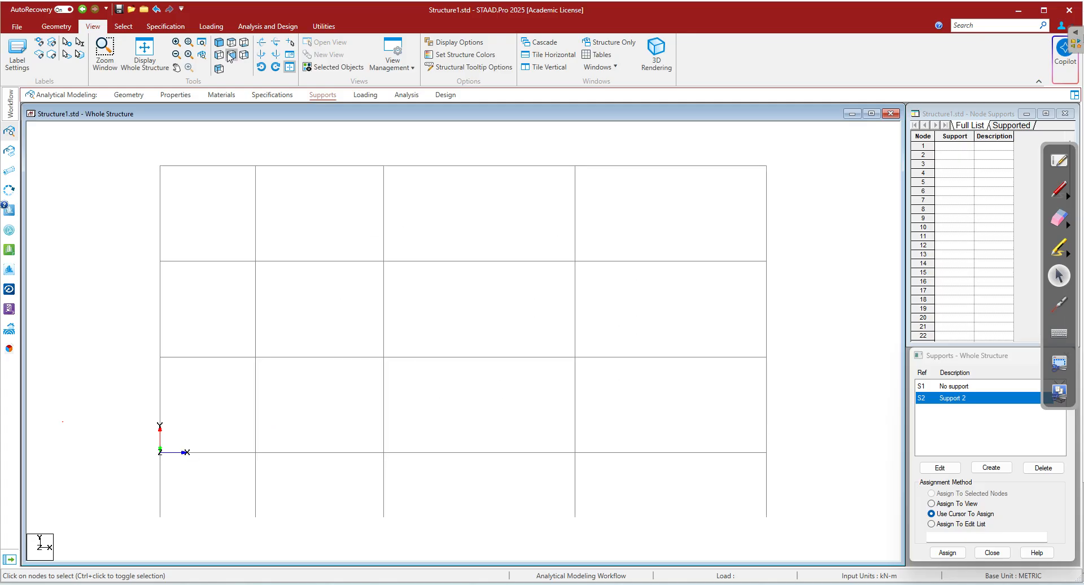
click(119, 27)
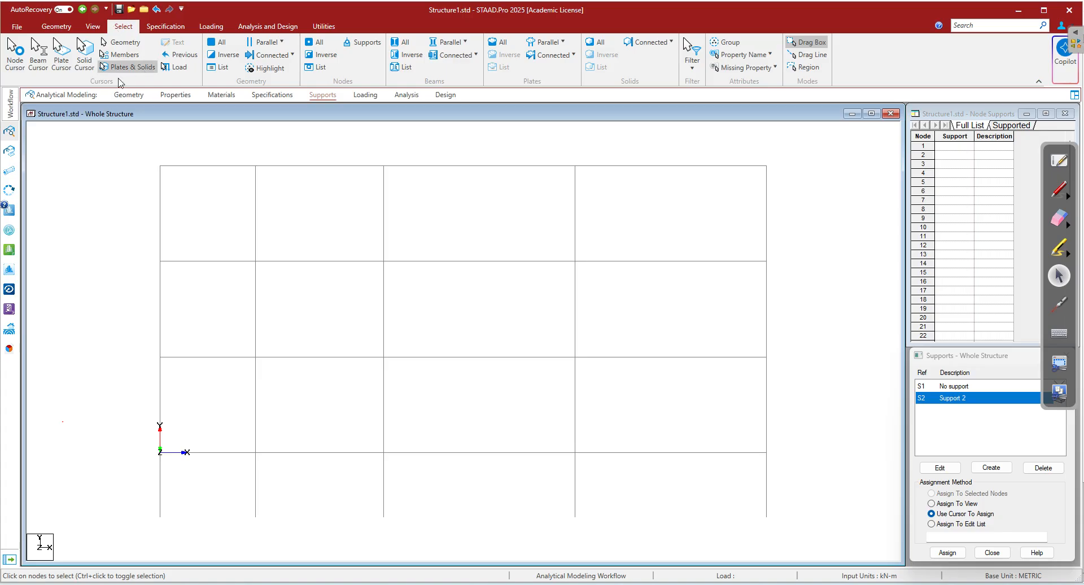
click(17, 45)
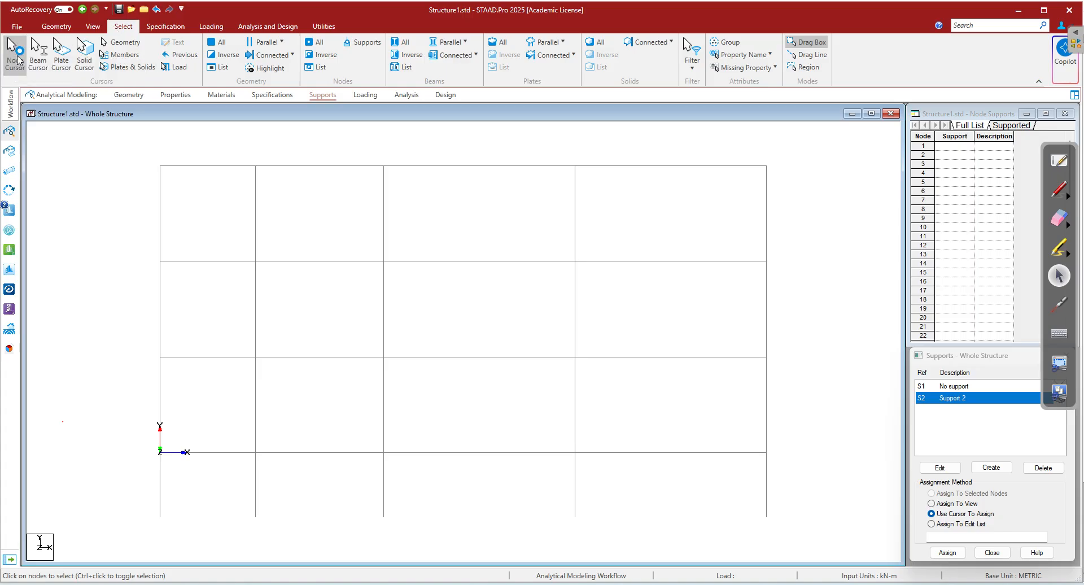
drag(137, 529, 801, 497)
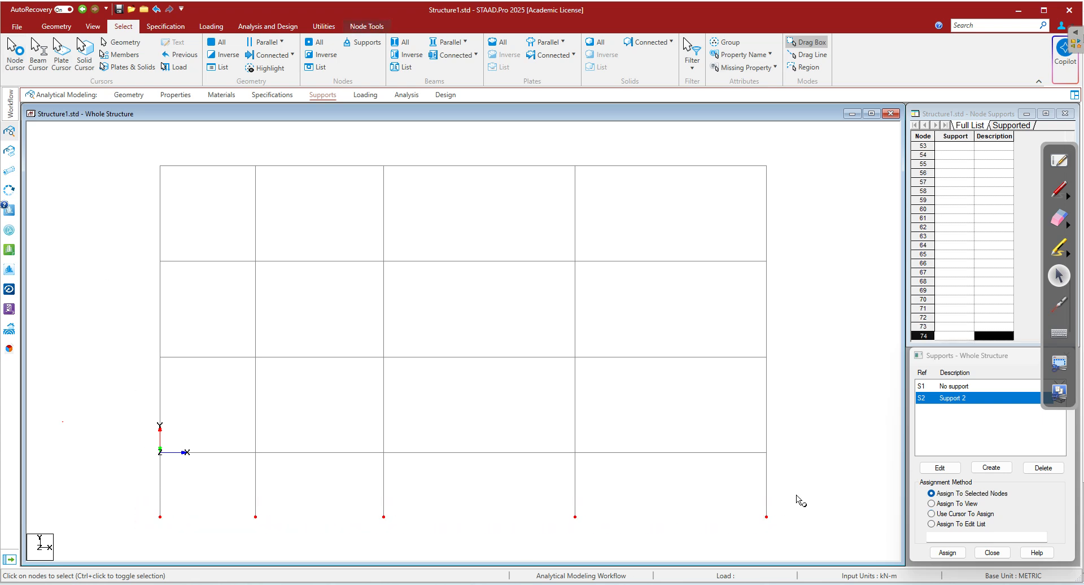
click(90, 29)
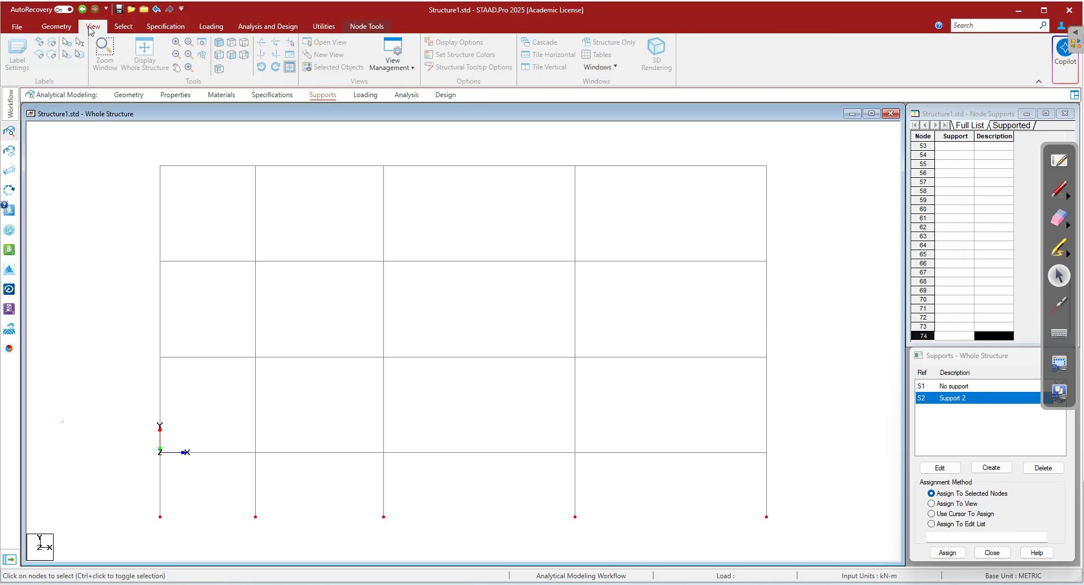
click(219, 43)
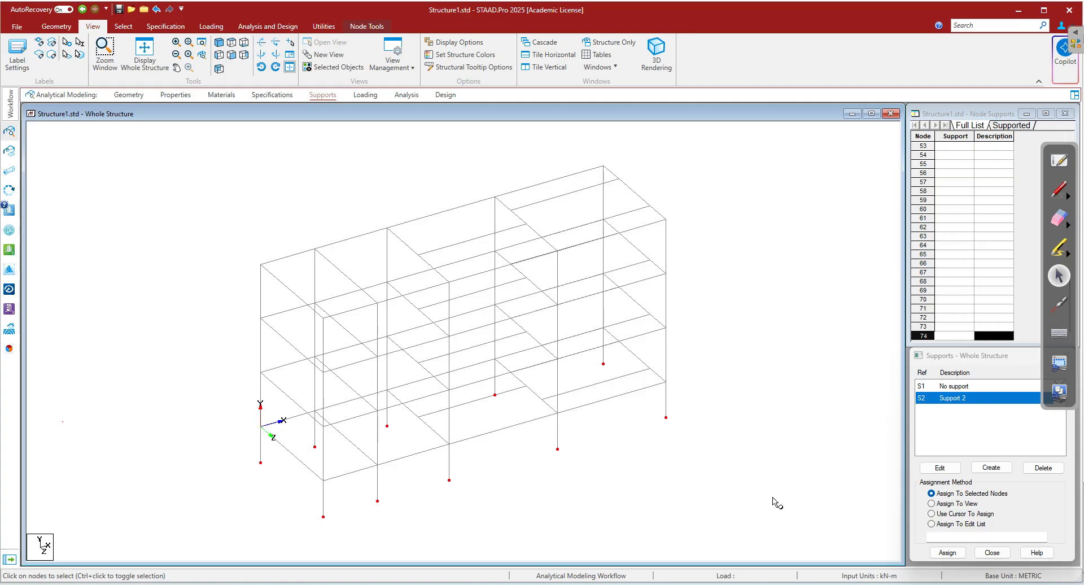
click(948, 553)
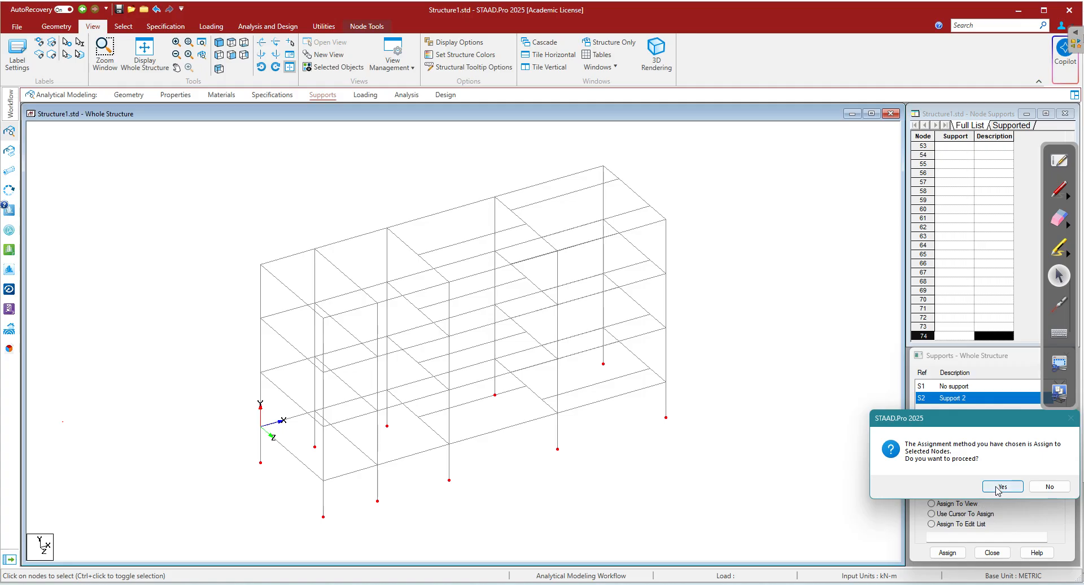
click(999, 487)
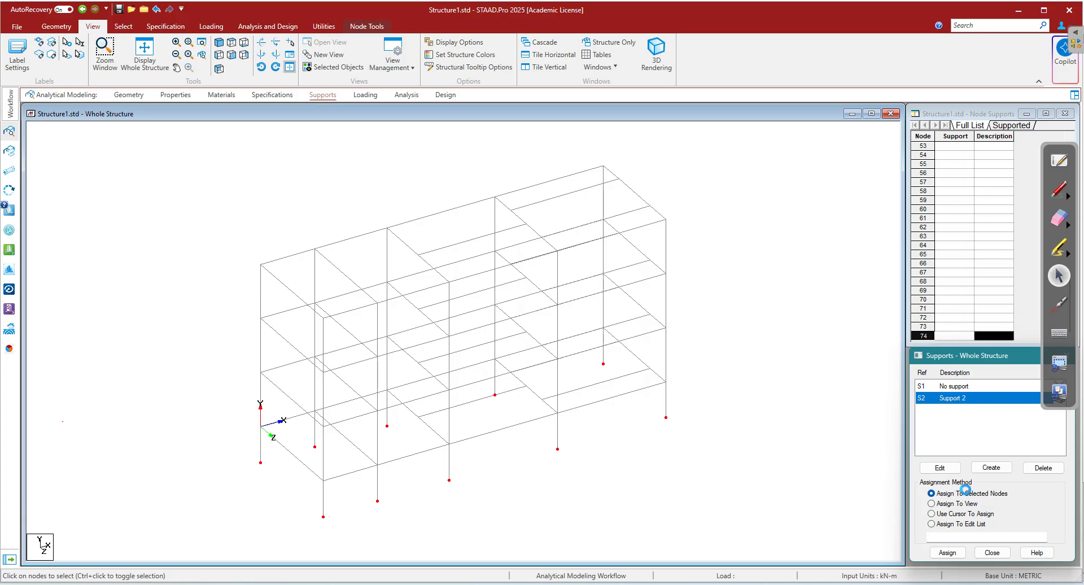
- Restart STAAD.Pro 2025 from the handwritten notes and continue with the configured licenses
key(alt+Tab)
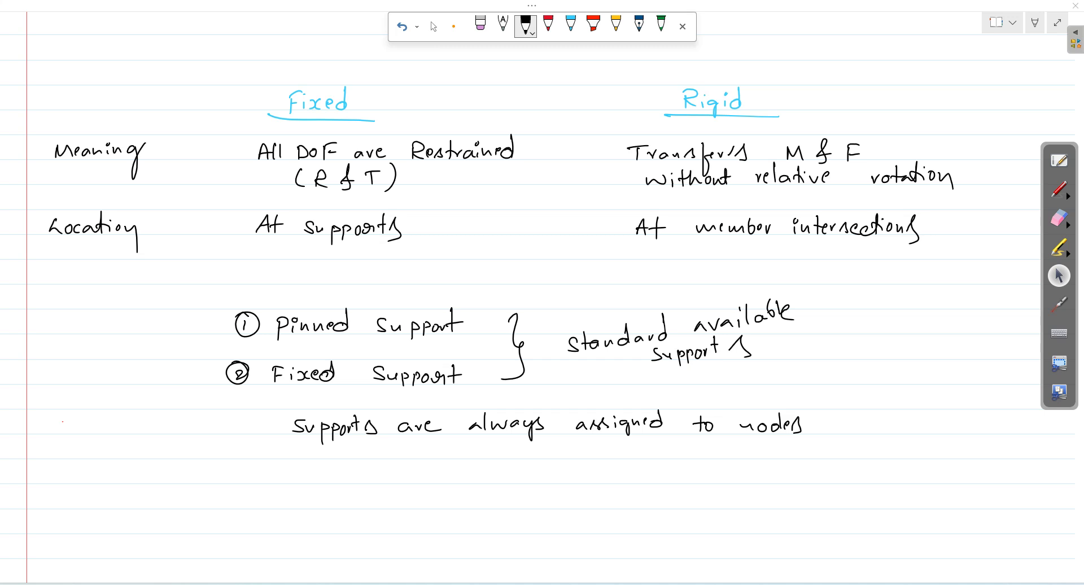
key(super)
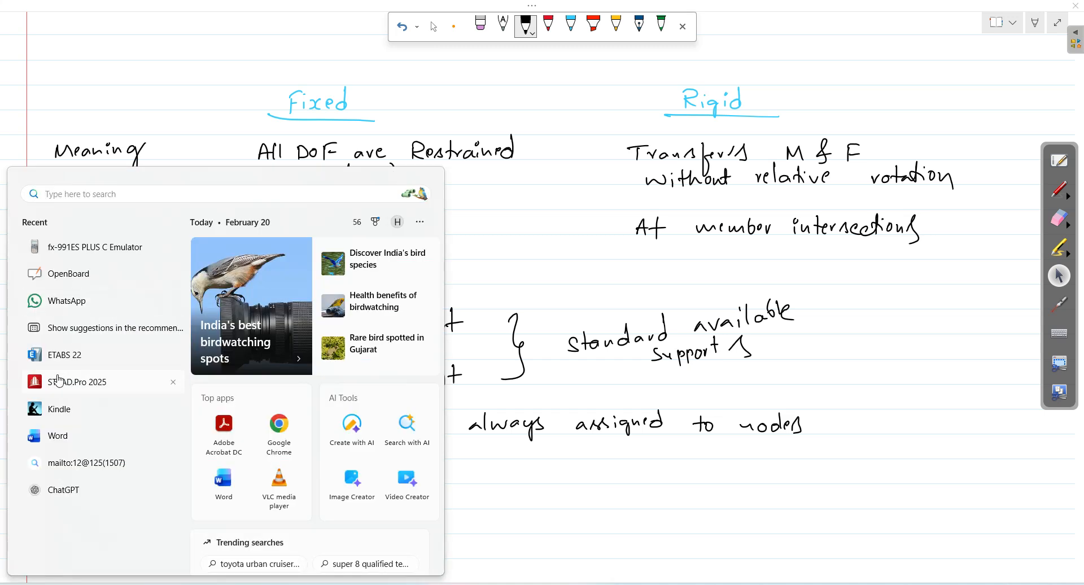
click(60, 381)
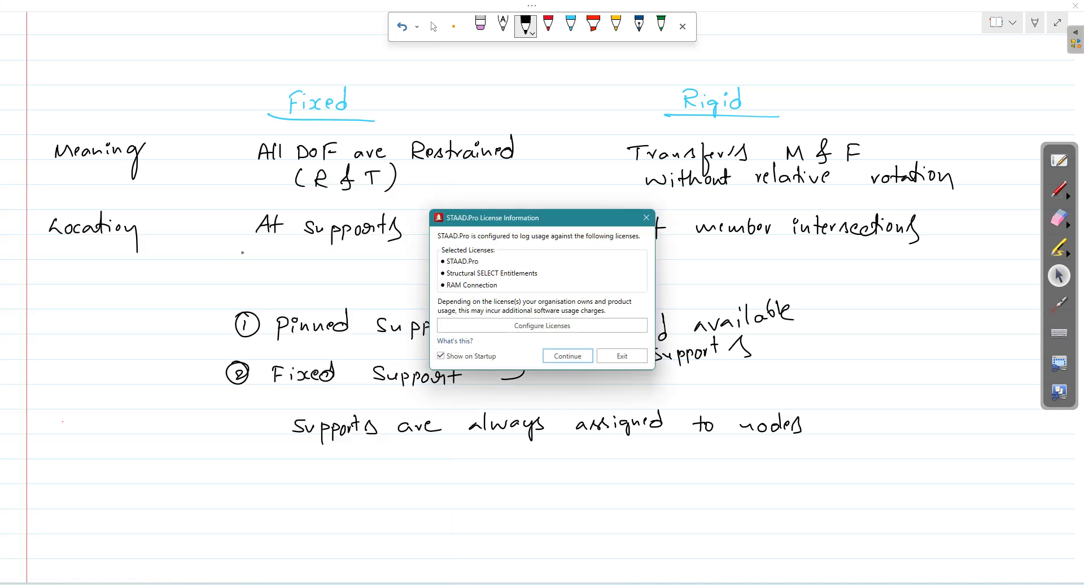
click(569, 356)
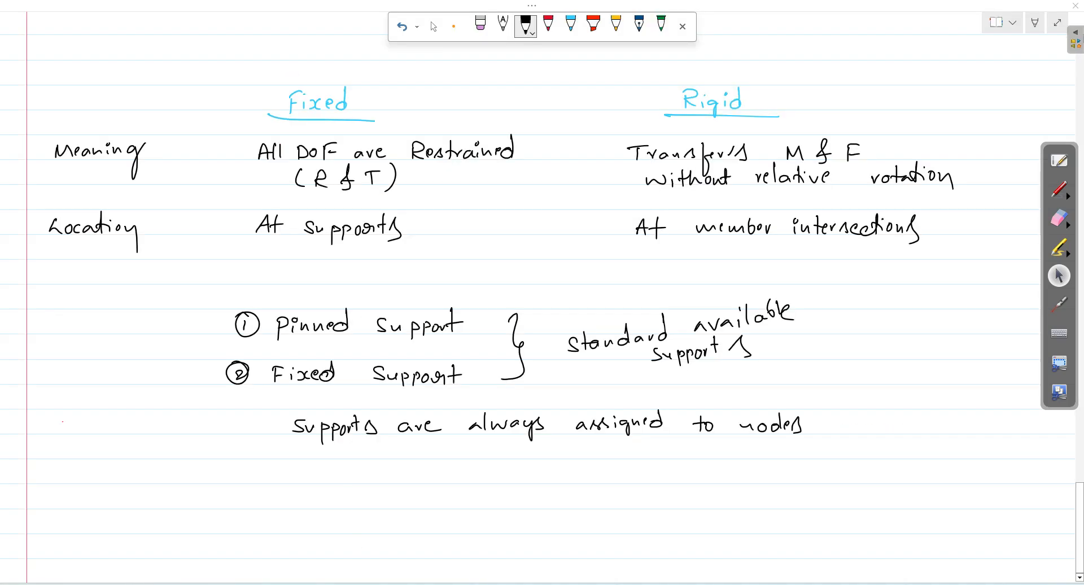
click(346, 583)
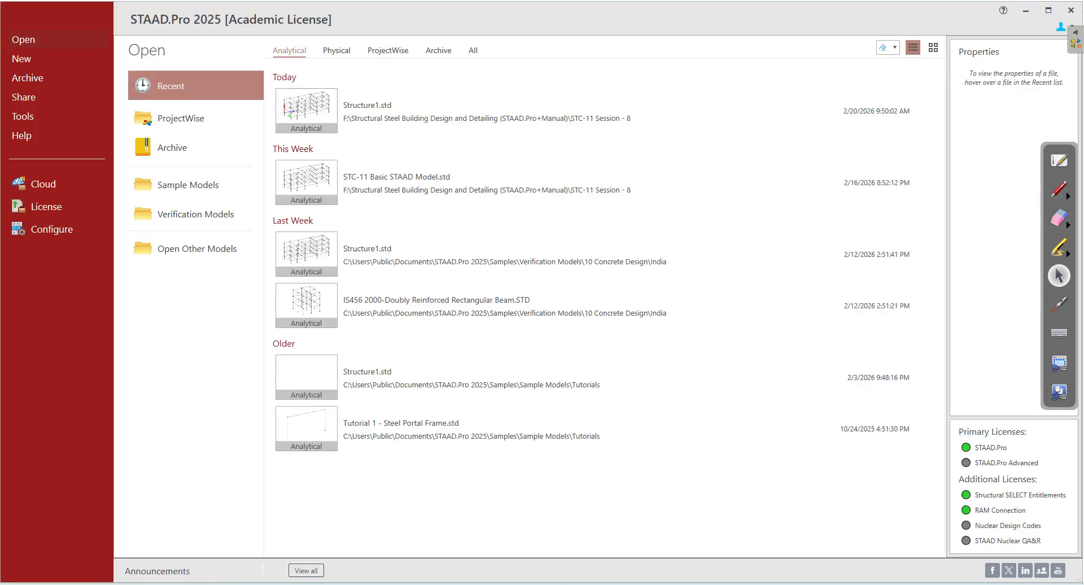
- Reopen today's Structure1.std from the STC-11 Session - 8 folder with safe recovery, including the saved picture data and auxiliary data
click(361, 112)
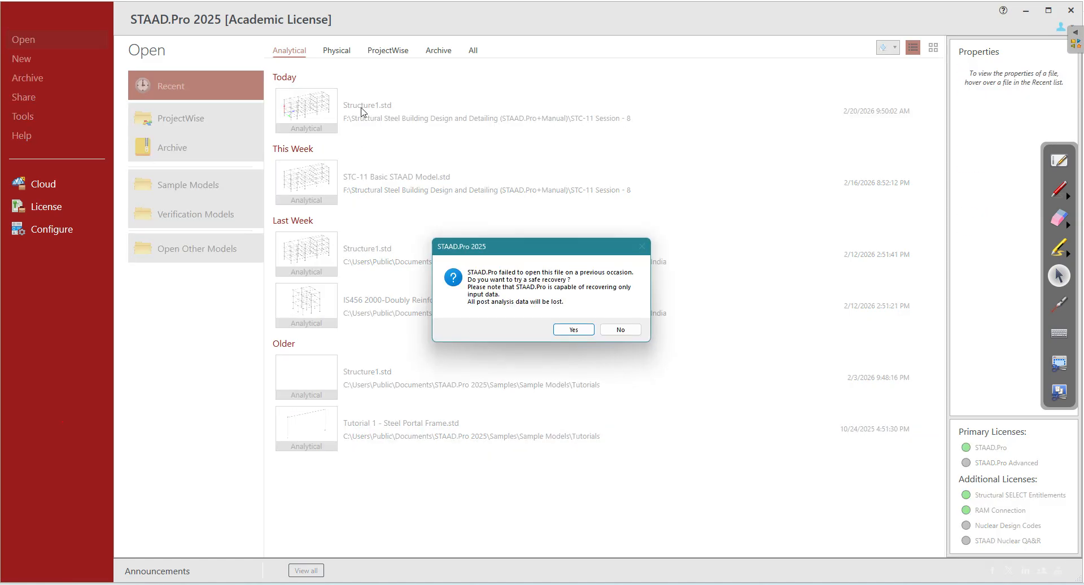
click(564, 328)
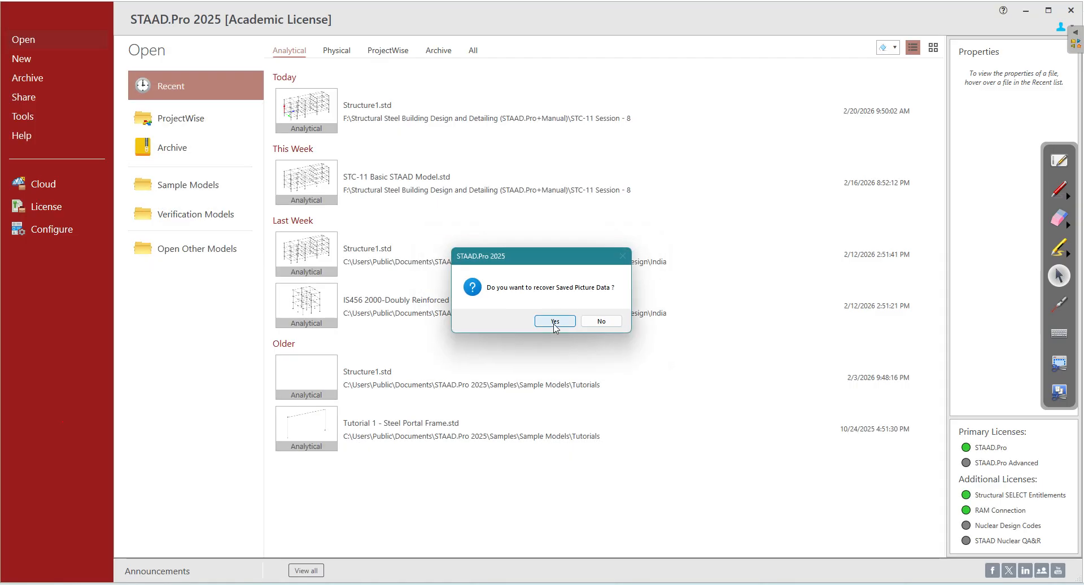
click(554, 322)
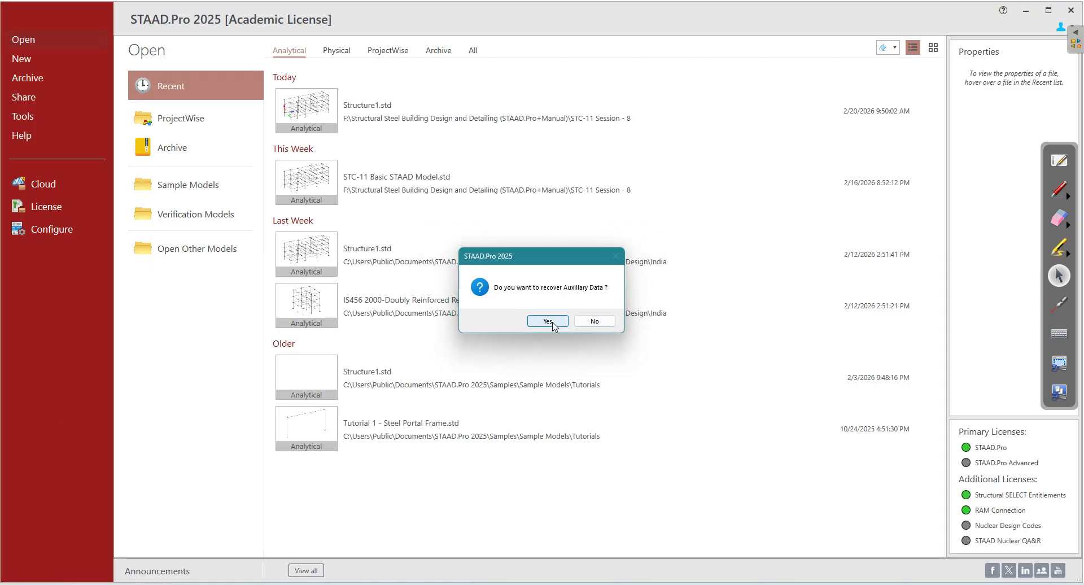
click(547, 321)
click(553, 322)
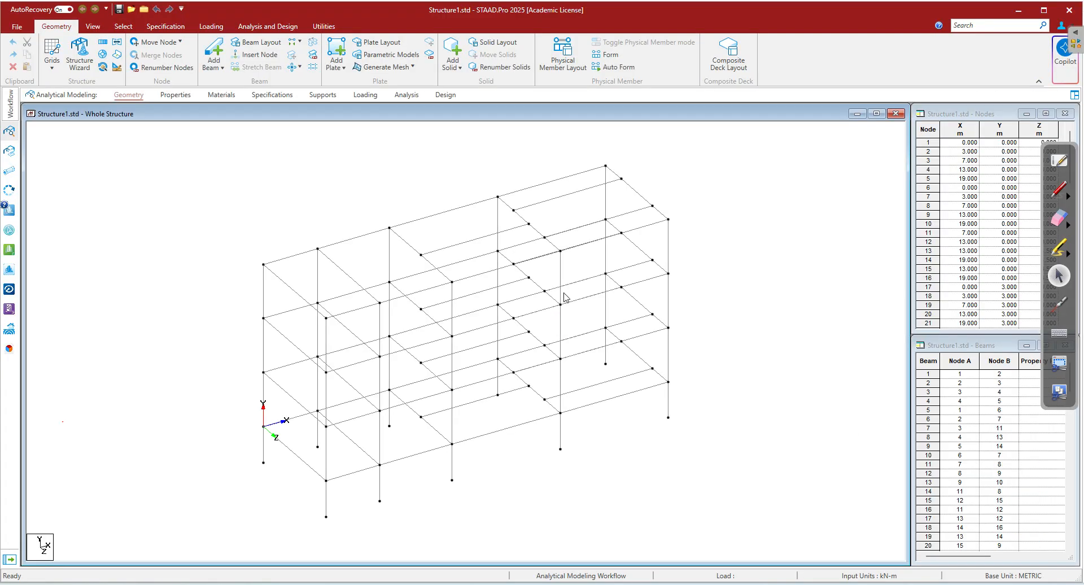
- Recreate the Fixed support definition with all six restraints in the recovered structure
click(323, 96)
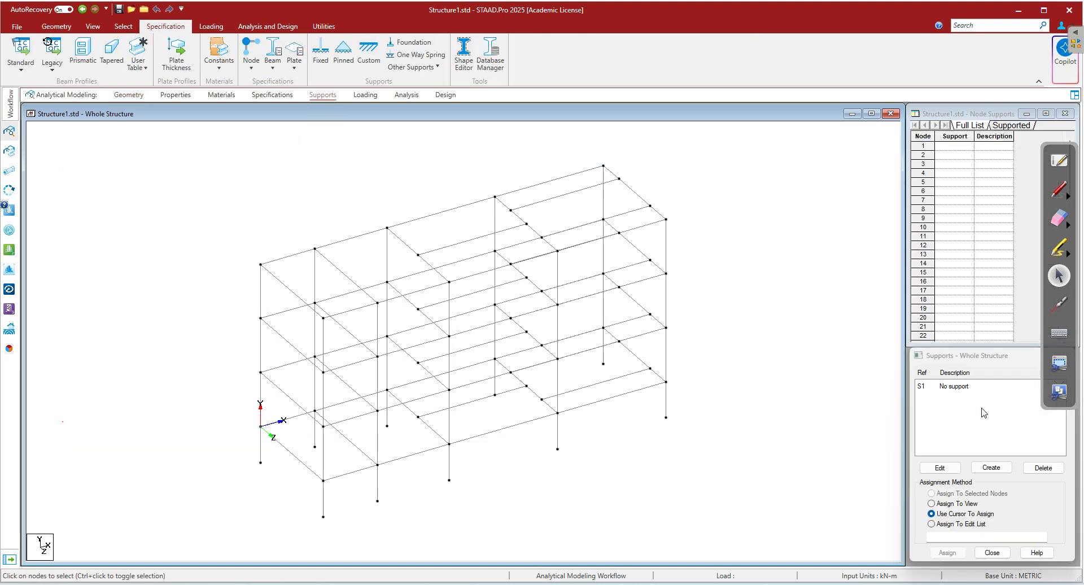
click(991, 467)
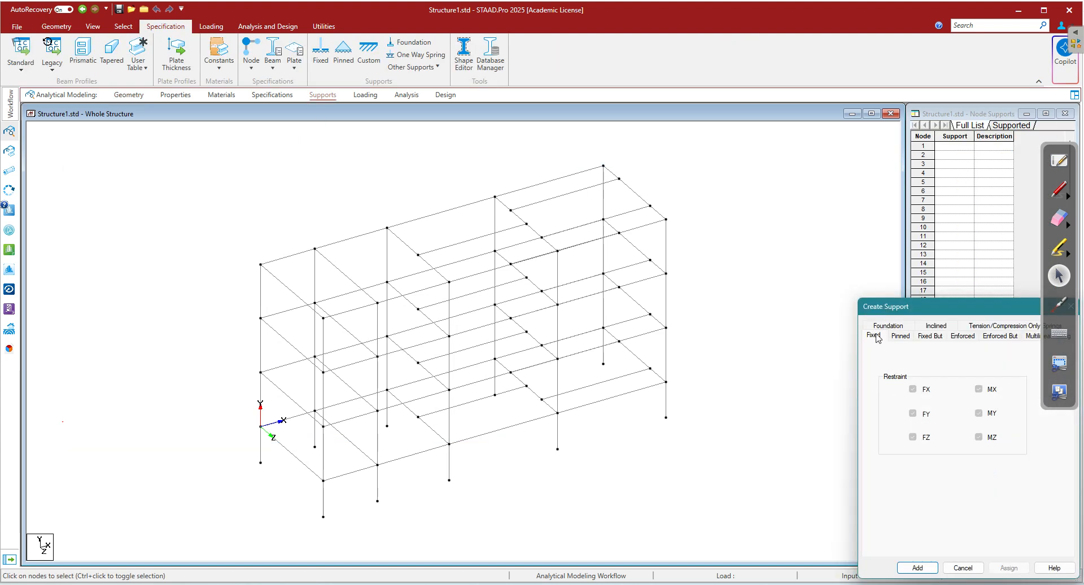
click(905, 567)
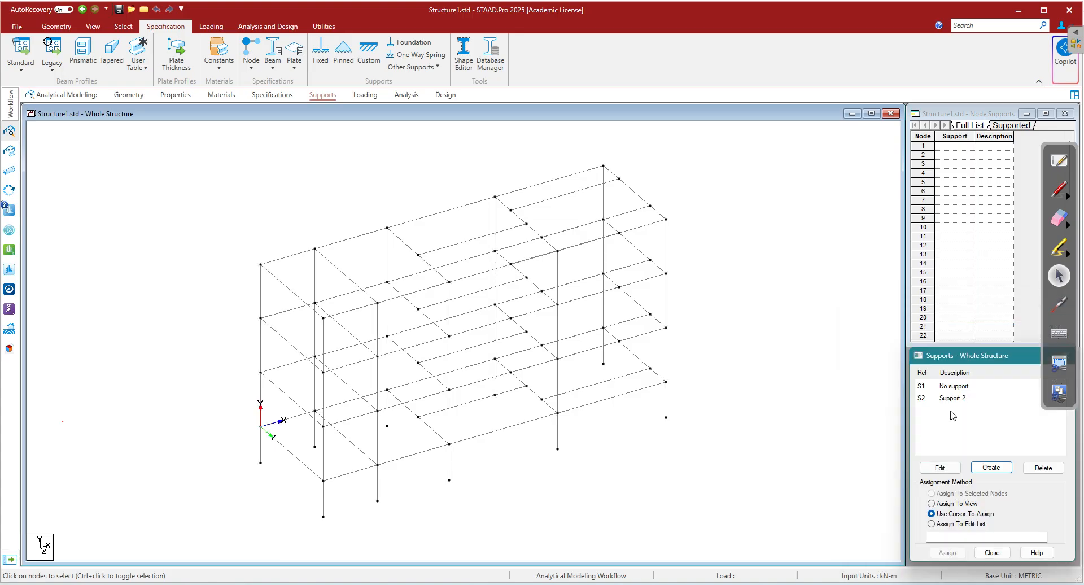
- Select the frame's bottom row of nodes in an elevation view and assign the new Fixed support to them
click(960, 400)
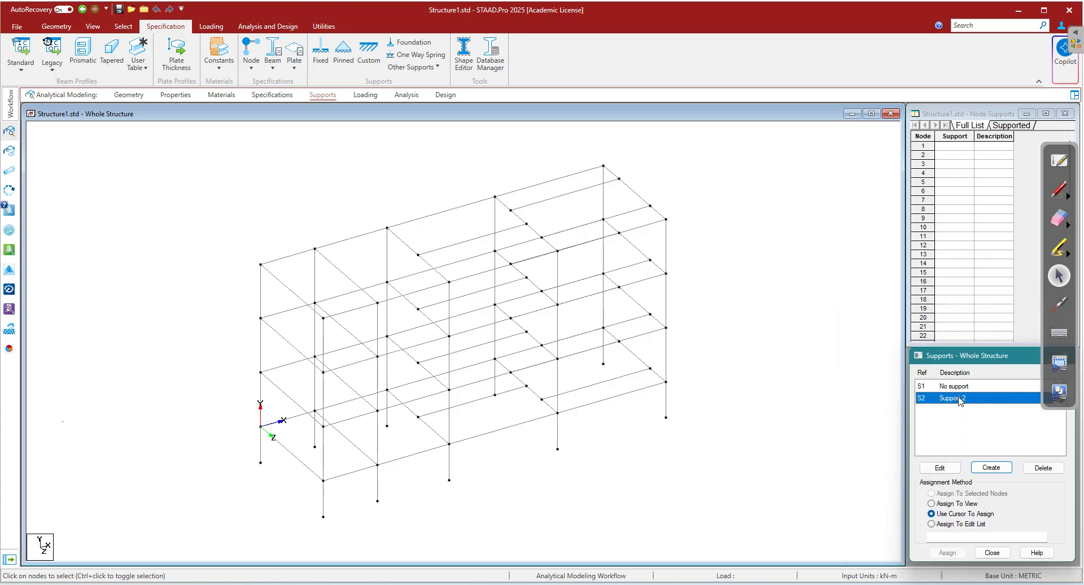
click(94, 27)
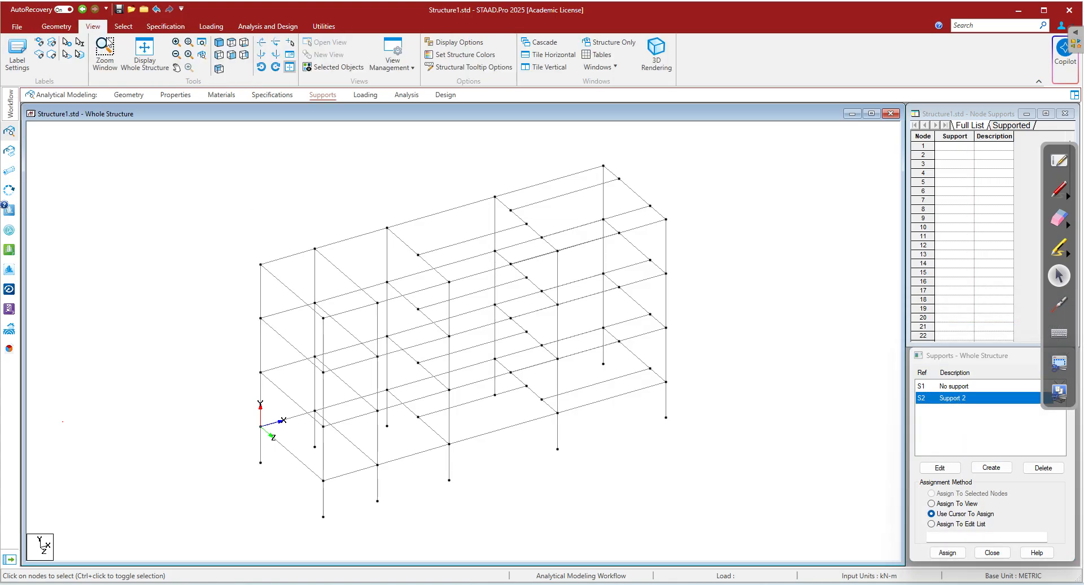
click(230, 54)
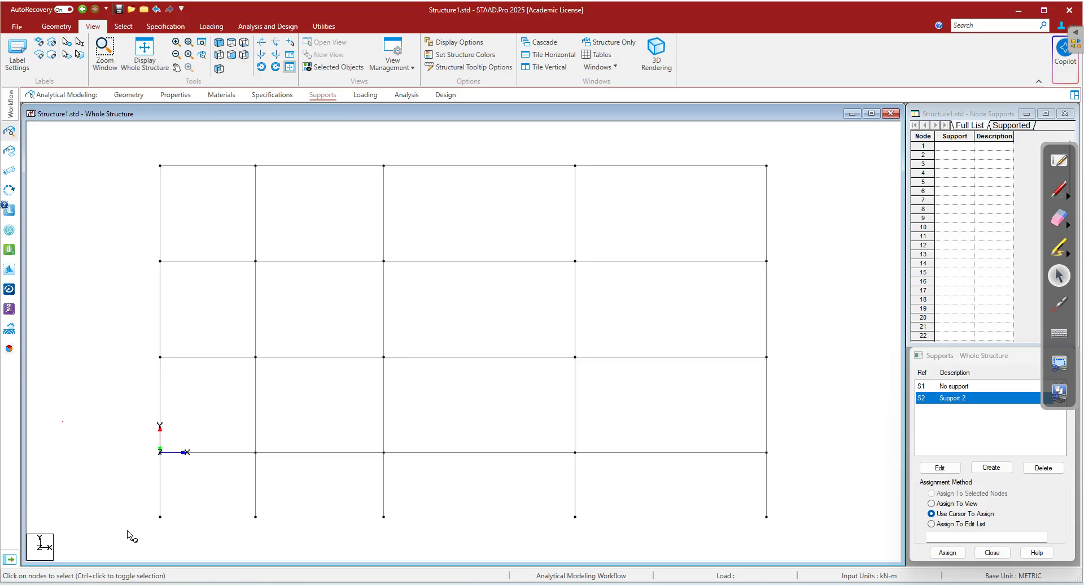
click(121, 27)
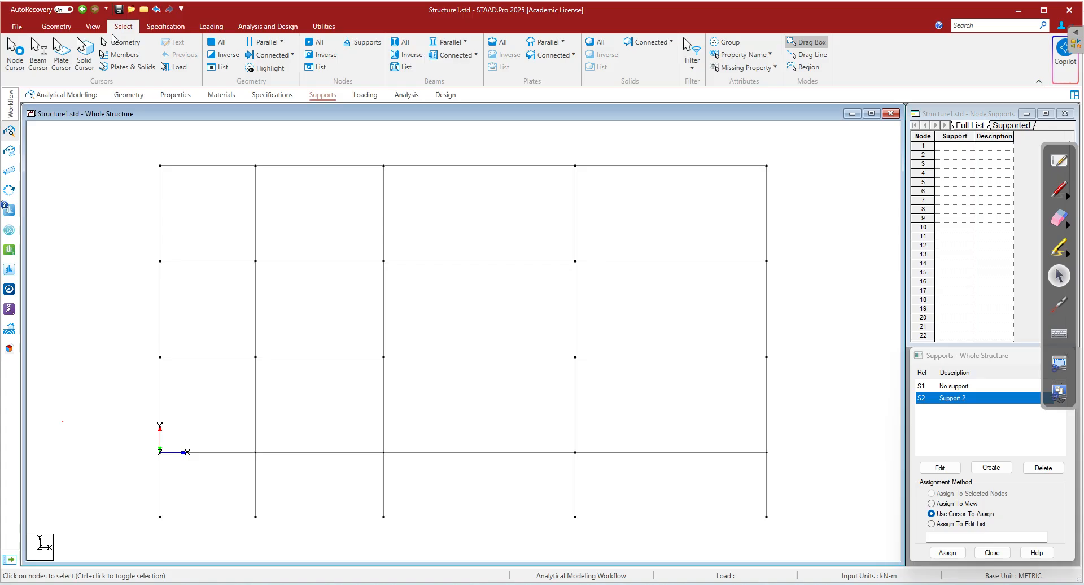
drag(134, 538, 790, 502)
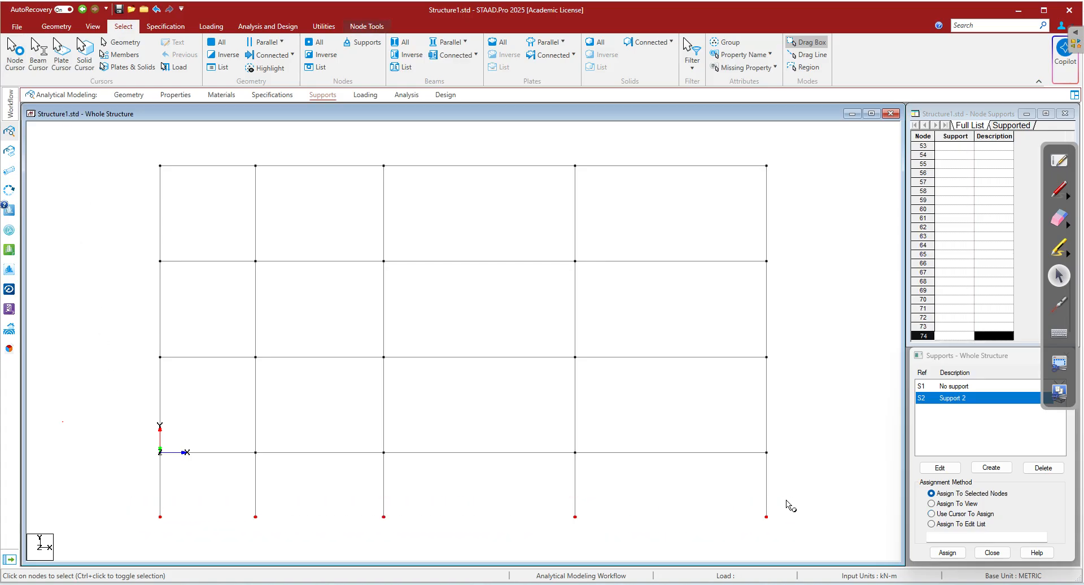
click(93, 27)
click(218, 42)
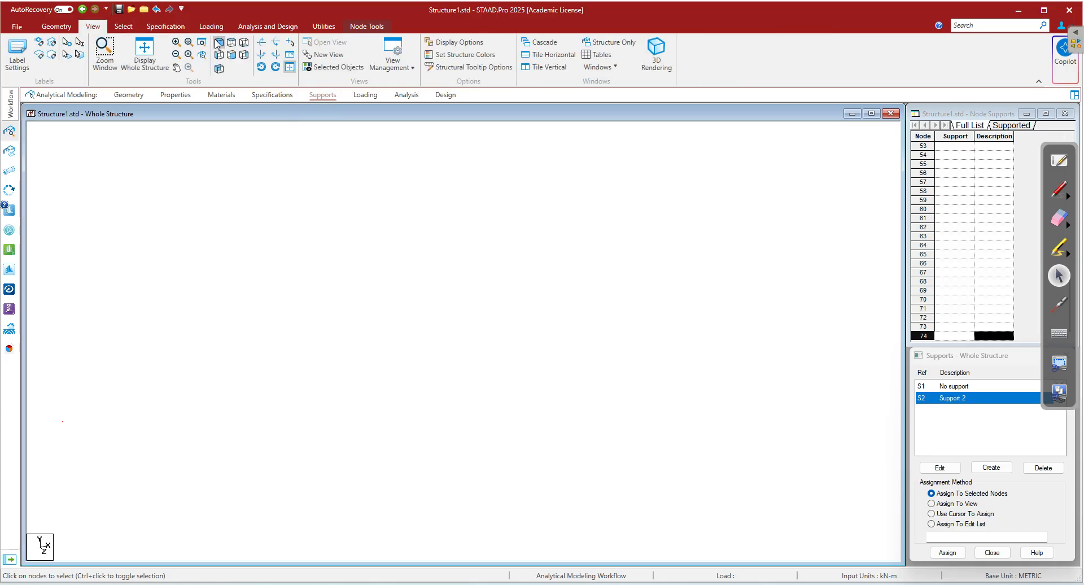
click(947, 552)
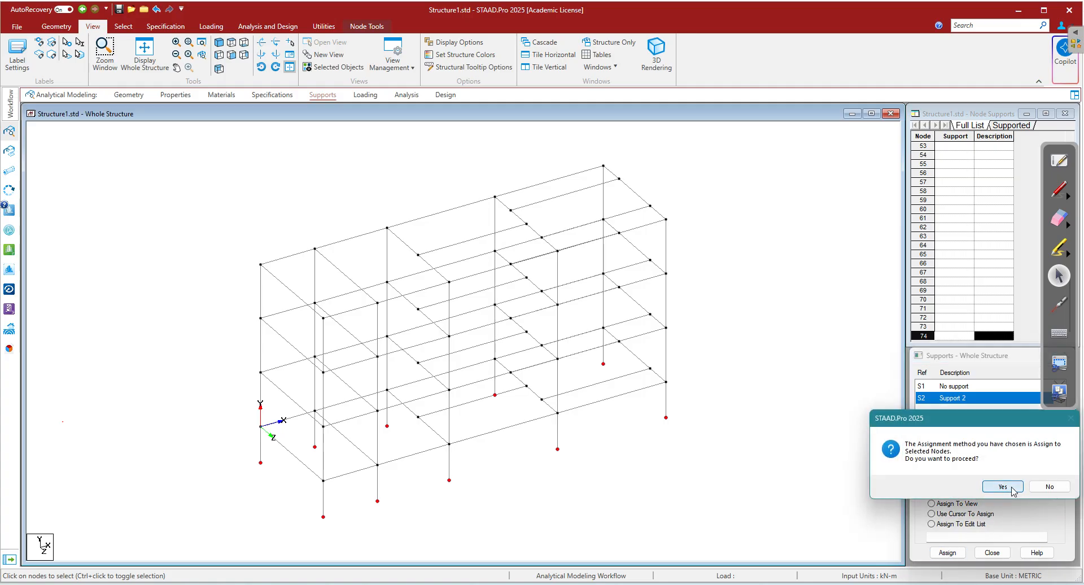
click(1011, 489)
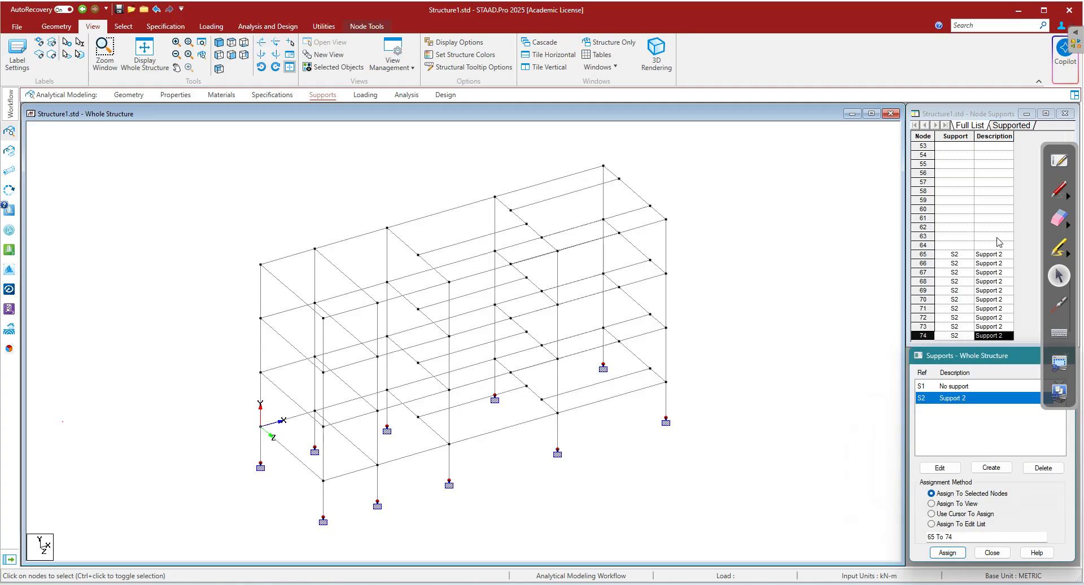
- Circle one corner base support in red with an arrow to the label Fixed Support, and write an underlined Pinned above the frame
click(1058, 194)
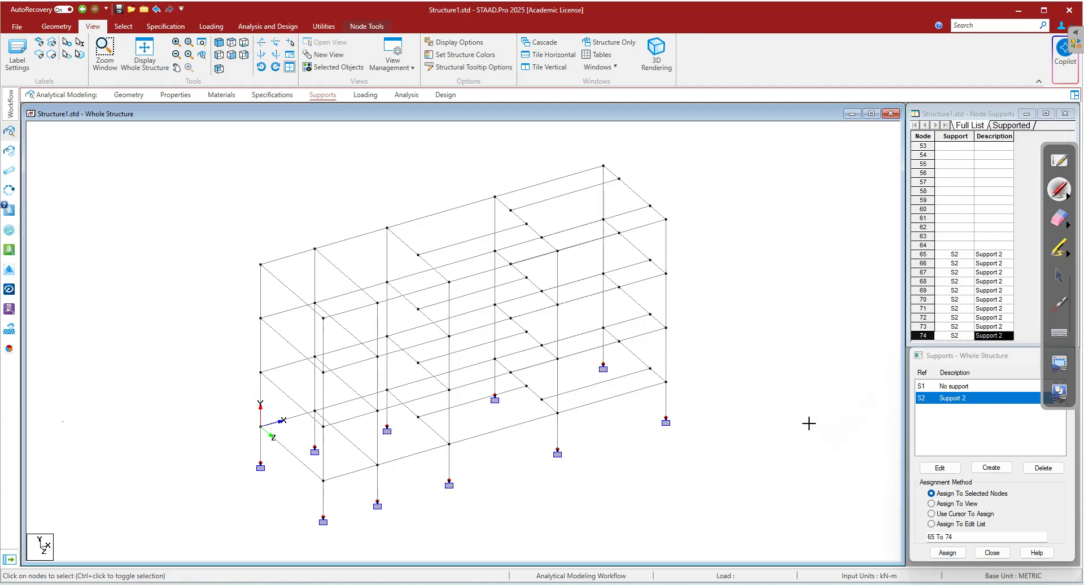
mouse_move(679, 405)
mouse_down()
mouse_move(655, 415)
mouse_move(724, 376)
mouse_move(846, 337)
mouse_up()
drag(712, 405, 845, 361)
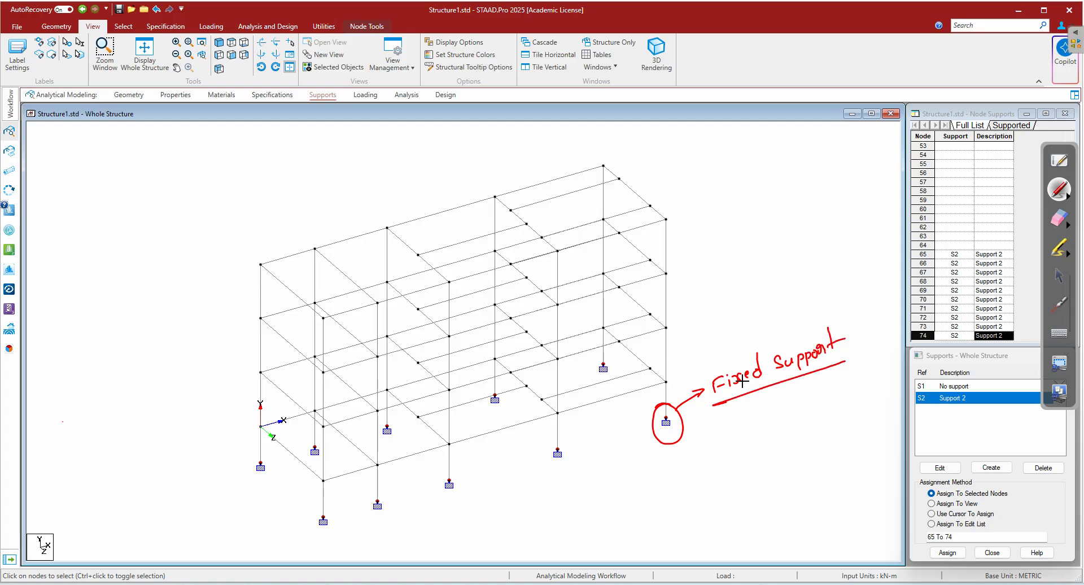
mouse_move(748, 166)
mouse_down()
mouse_move(749, 156)
mouse_move(780, 171)
mouse_move(828, 163)
mouse_up()
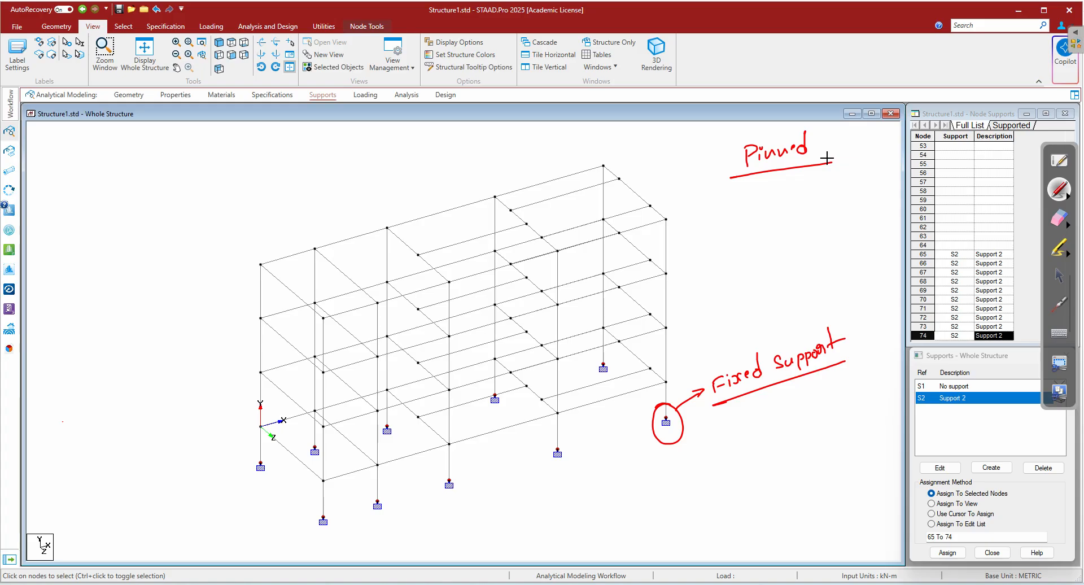
- Erase the red circle, arrow and Fixed Support label beside the frame, keeping the Pinned note
click(1060, 276)
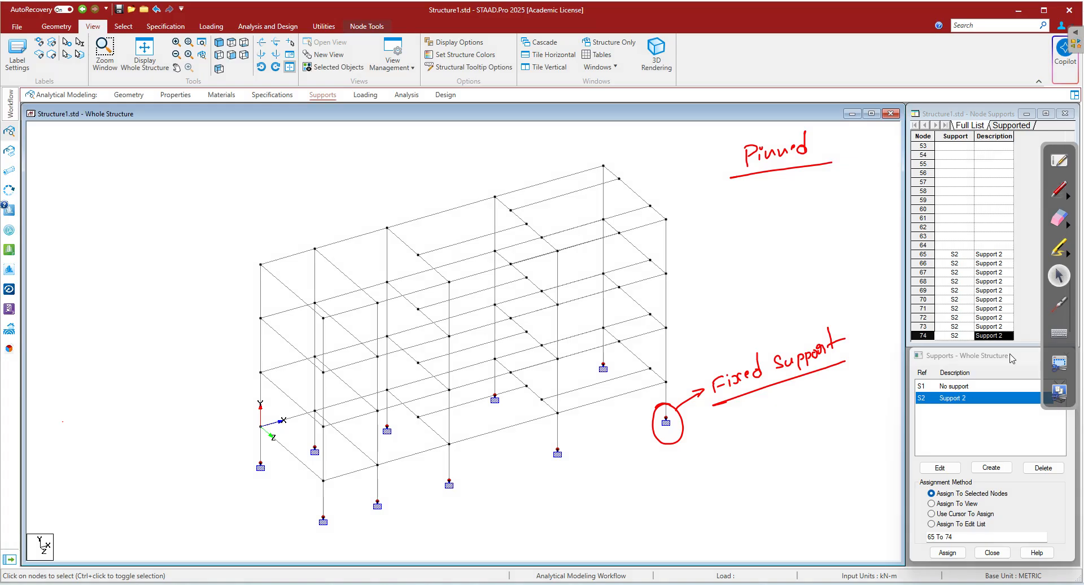
click(1059, 216)
mouse_move(835, 348)
mouse_down()
mouse_move(736, 348)
mouse_move(616, 446)
mouse_move(689, 441)
mouse_up()
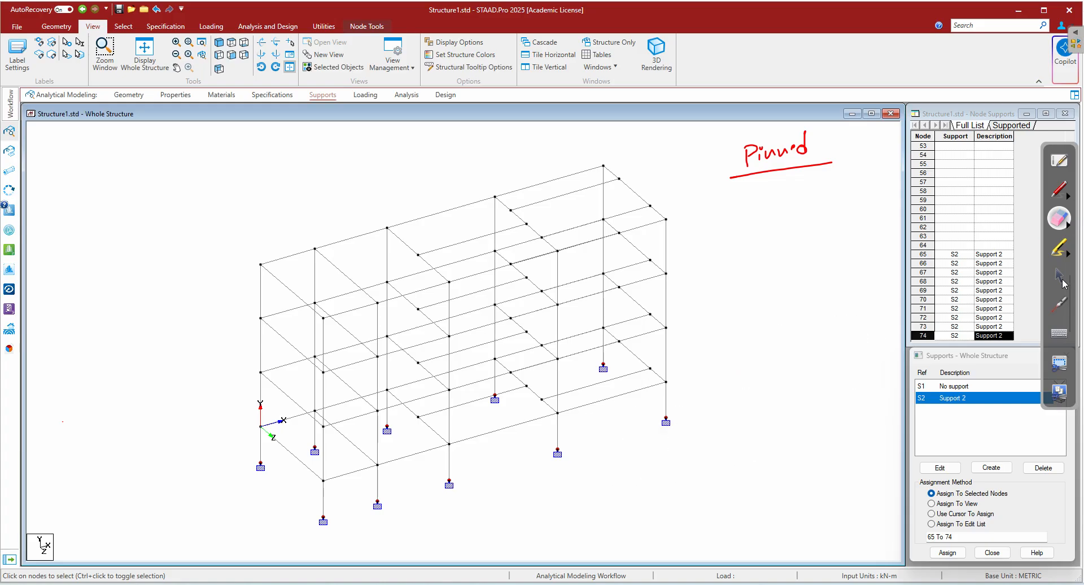
- Delete the Fixed support definition S2 from the structure and confirm its removal
click(1059, 276)
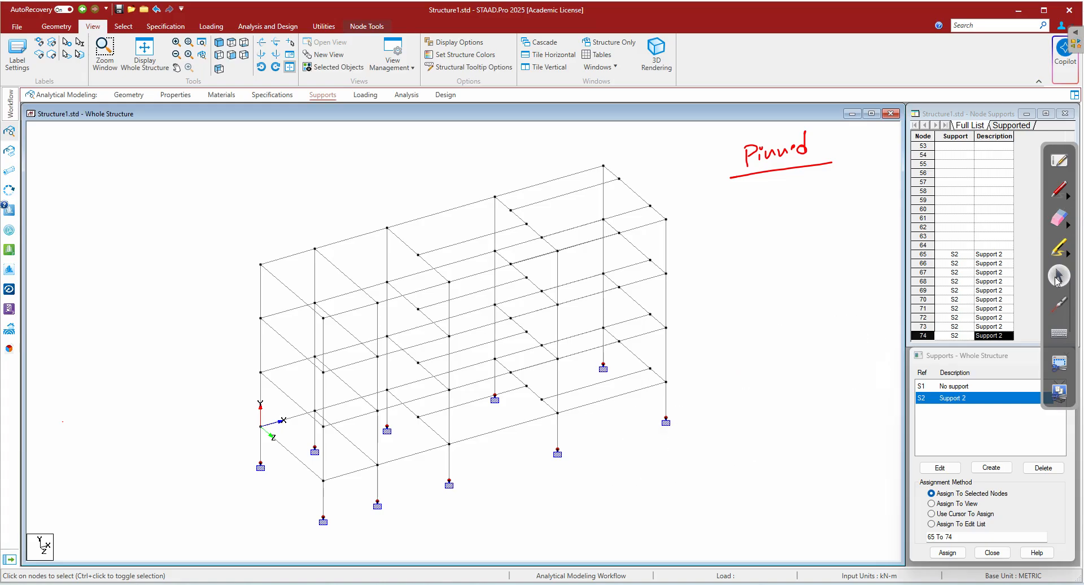
click(1042, 467)
click(1003, 494)
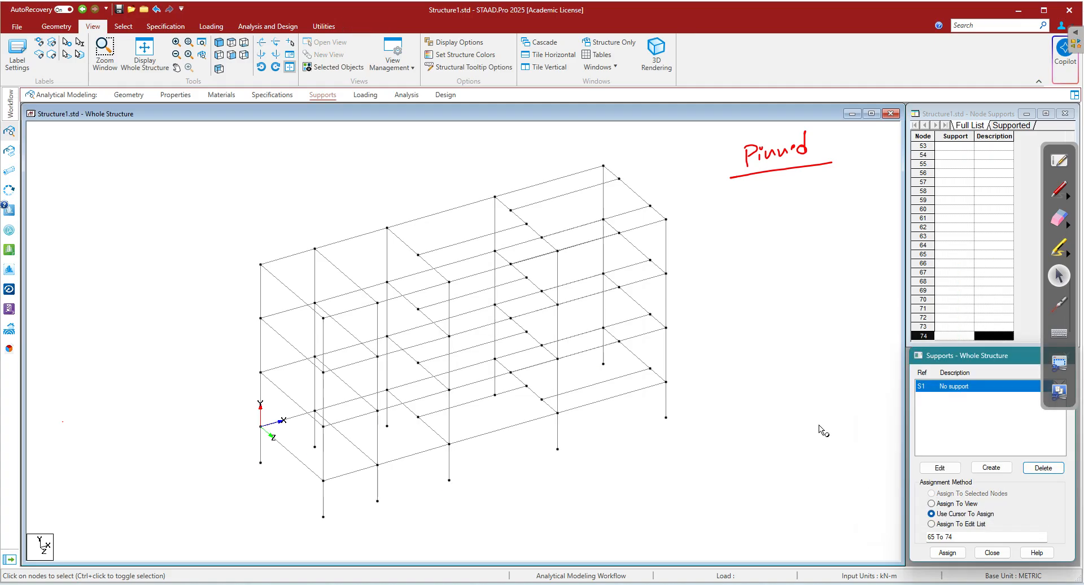
click(819, 426)
- Start a new Pinned support definition and circle its FX, FY and FZ restraints in red
click(991, 468)
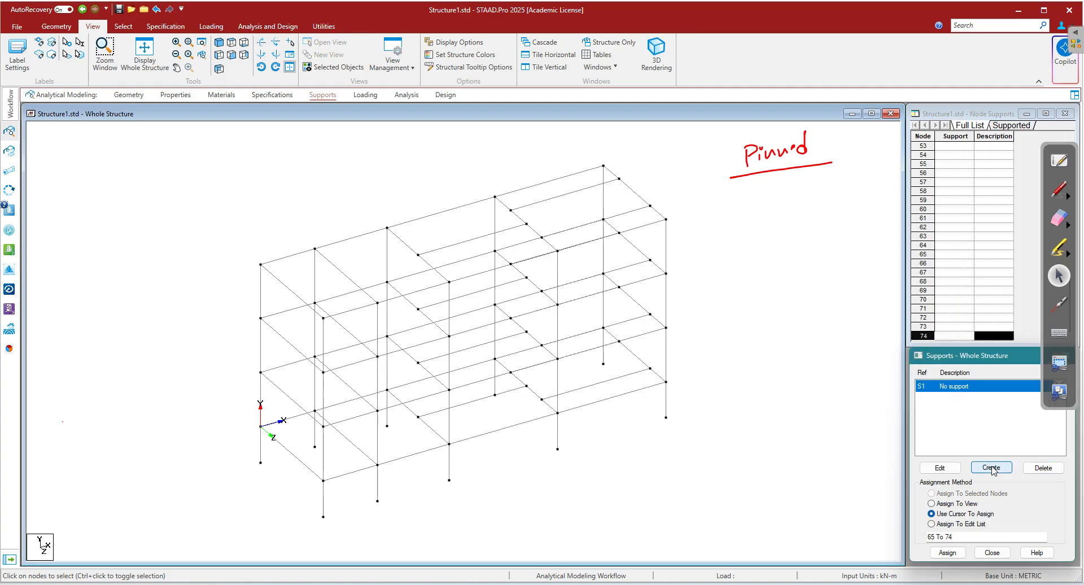
click(901, 336)
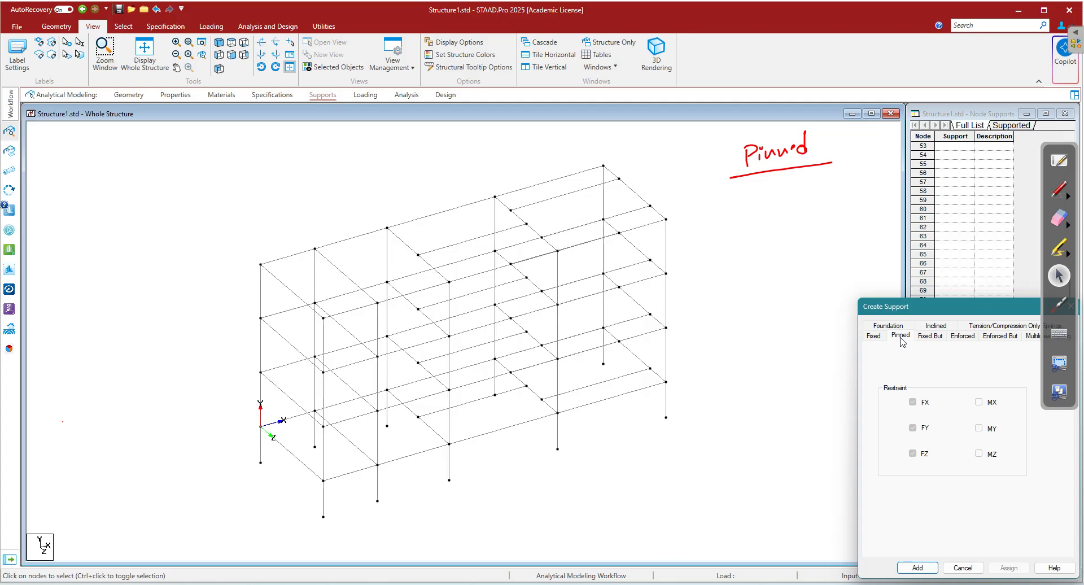
click(1061, 194)
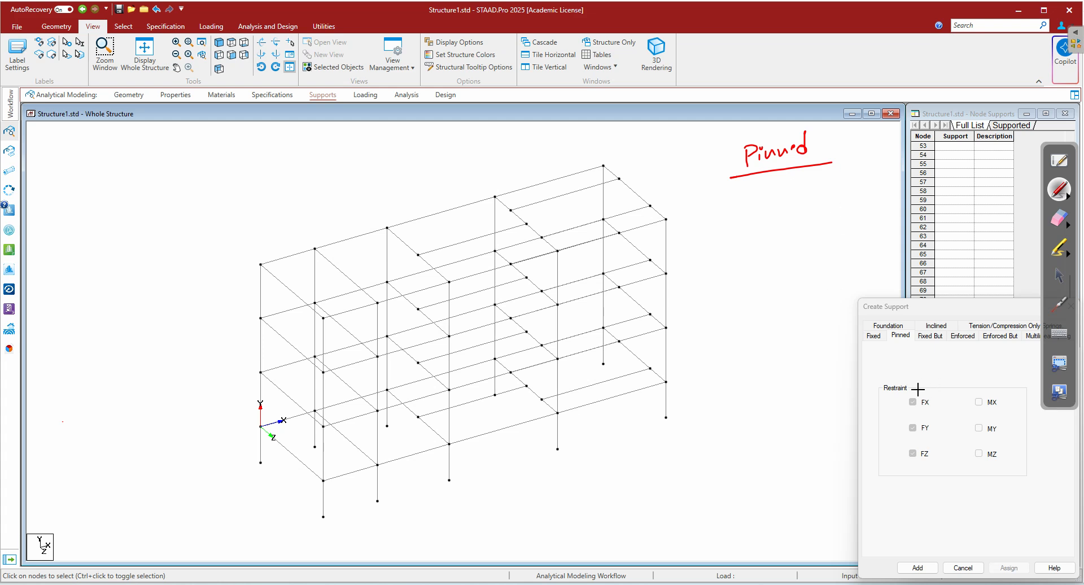
mouse_move(901, 394)
mouse_down()
mouse_move(893, 467)
mouse_move(946, 438)
mouse_move(916, 395)
mouse_up()
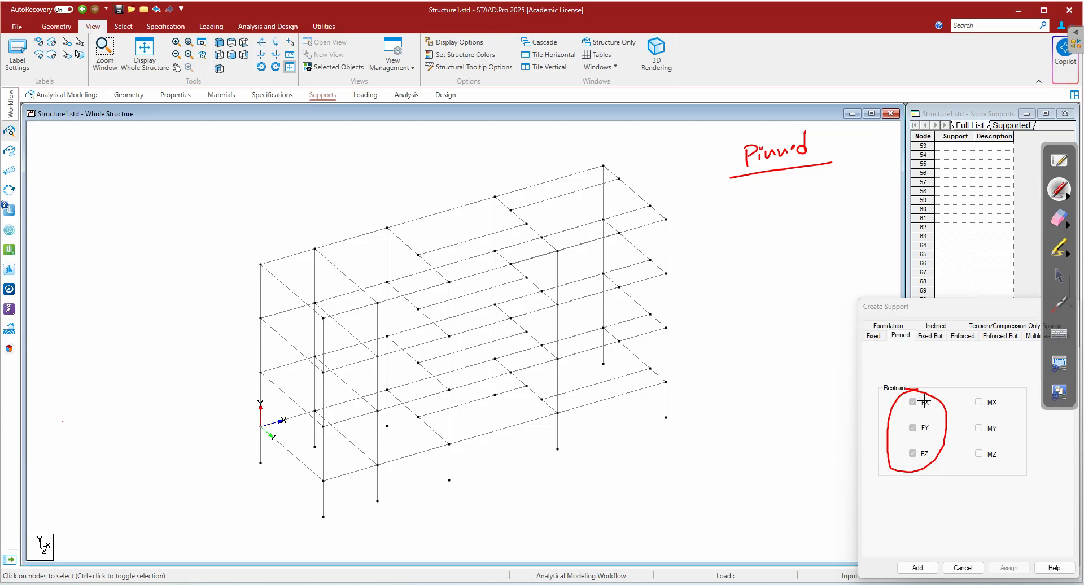
- Erase the red circle around the restraints, add the Pinned support and select its definition for assignment
click(1058, 219)
drag(958, 356, 845, 440)
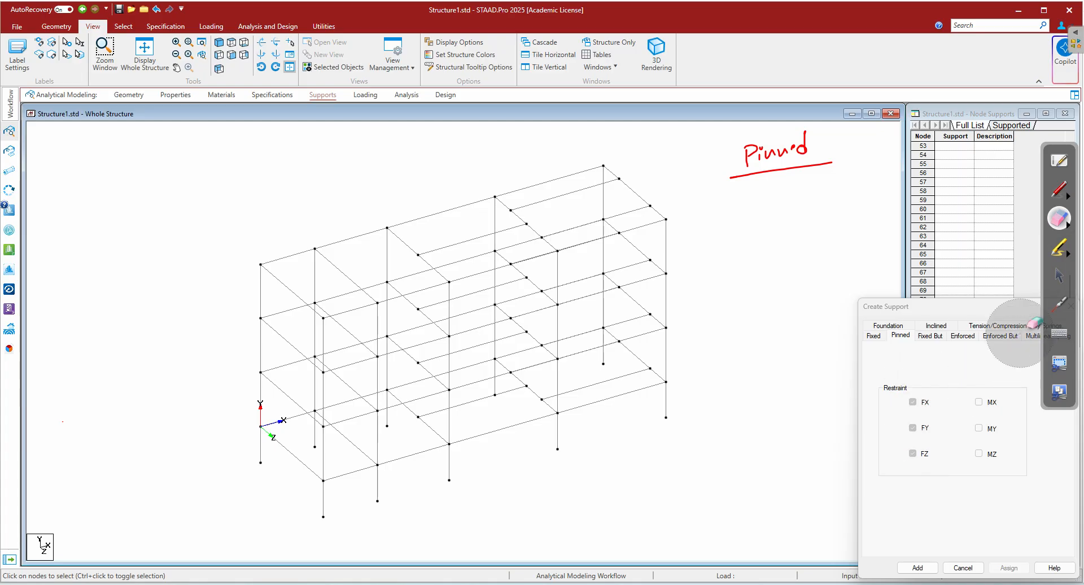
click(1059, 276)
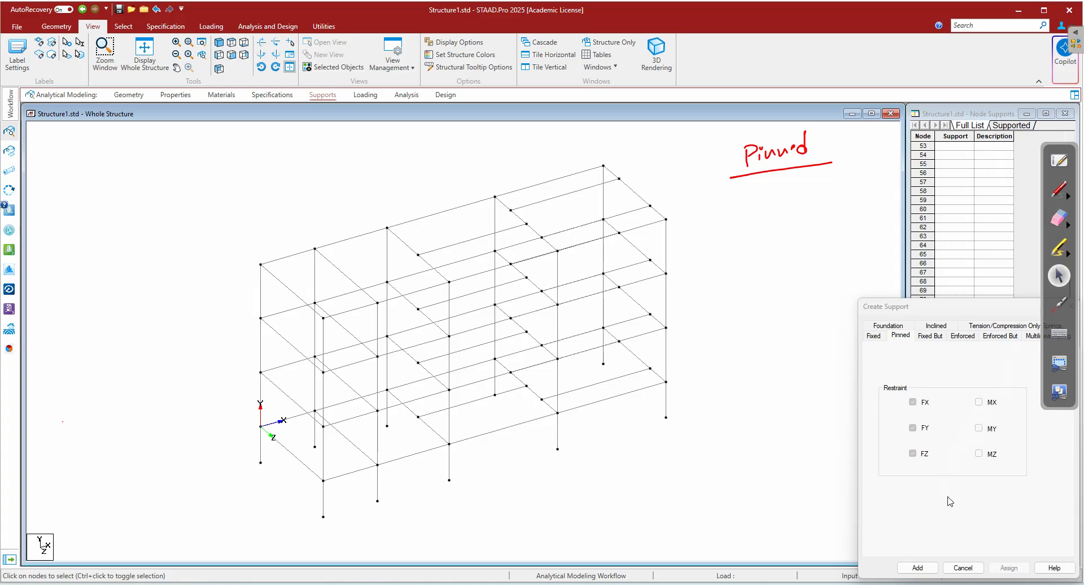
click(918, 567)
click(951, 398)
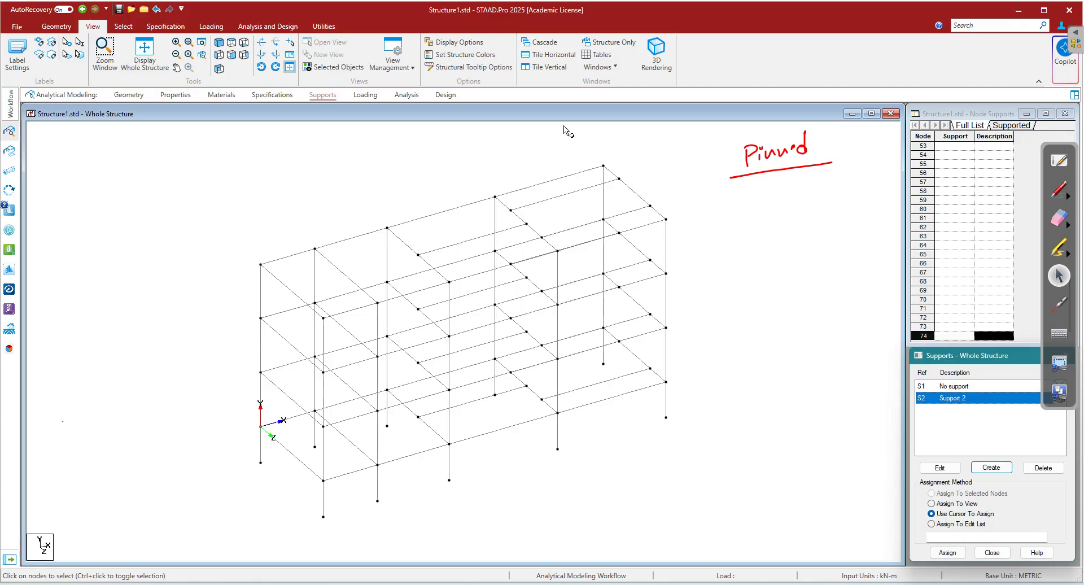
- Select the frame's bottom row of nodes in an elevation view and assign the new Pinned support to them
click(232, 54)
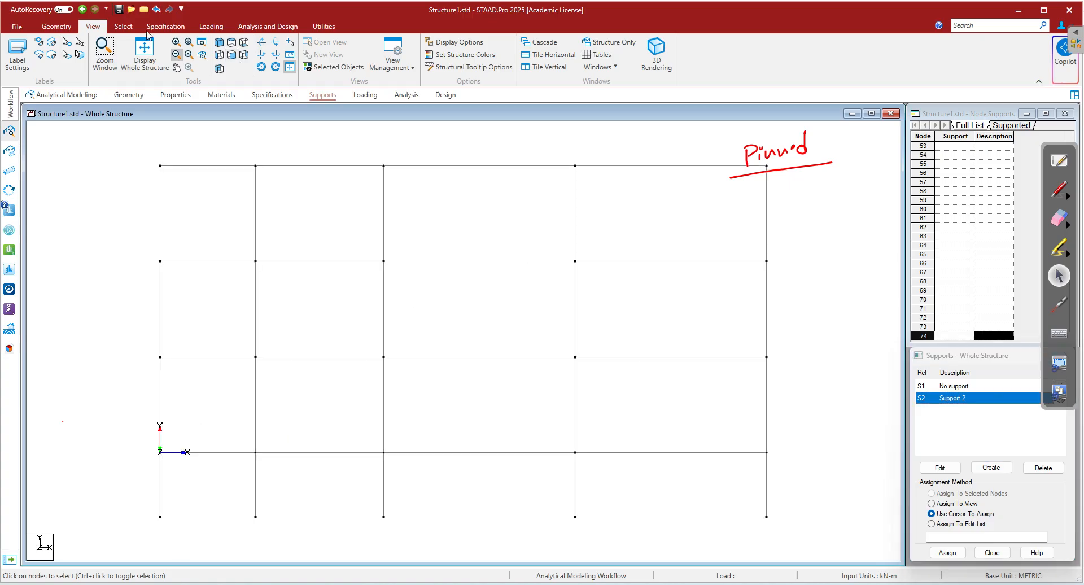
click(123, 26)
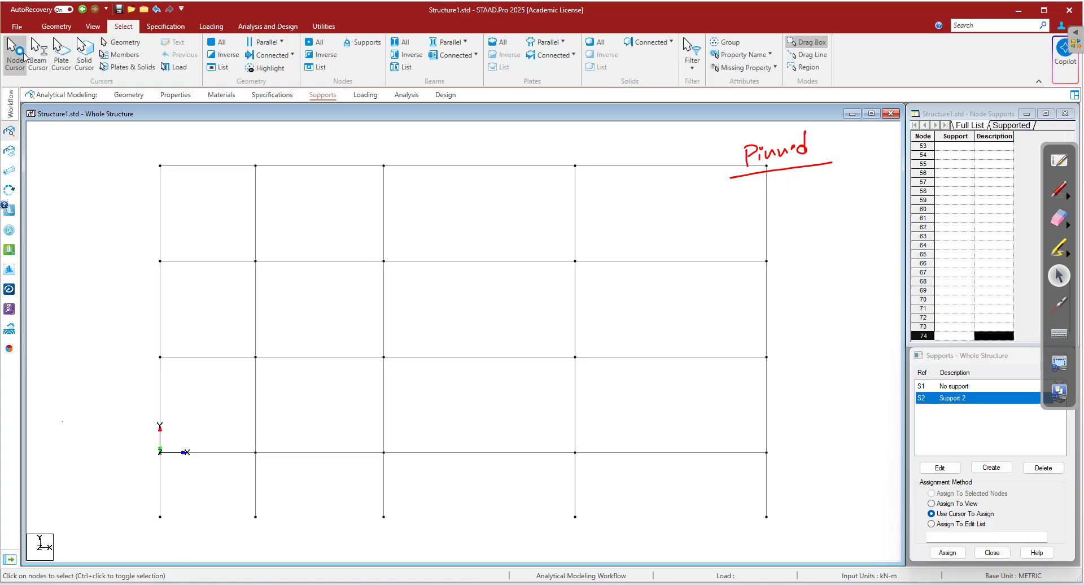
drag(141, 532, 789, 508)
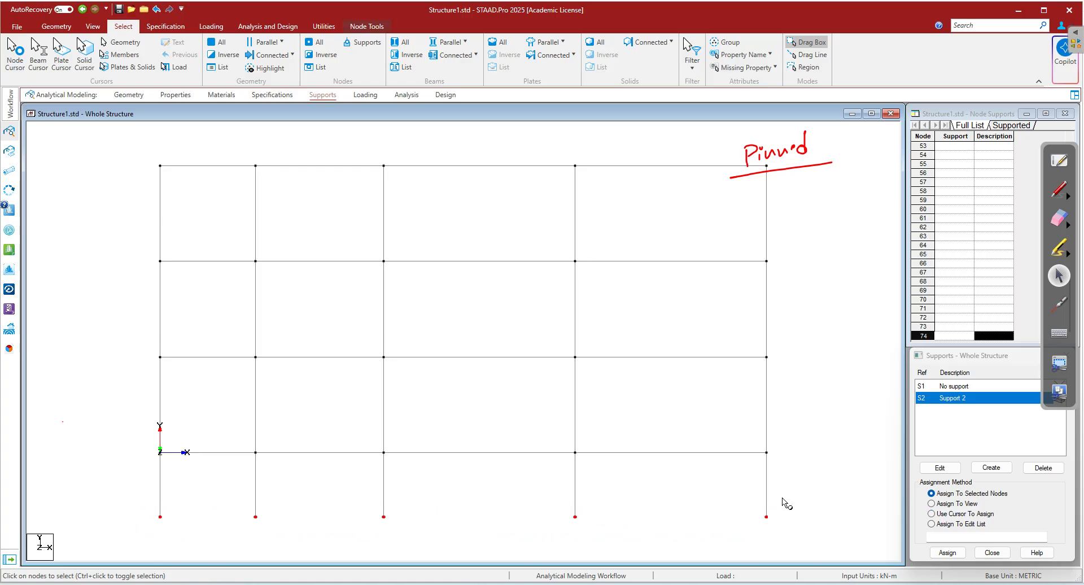
click(94, 28)
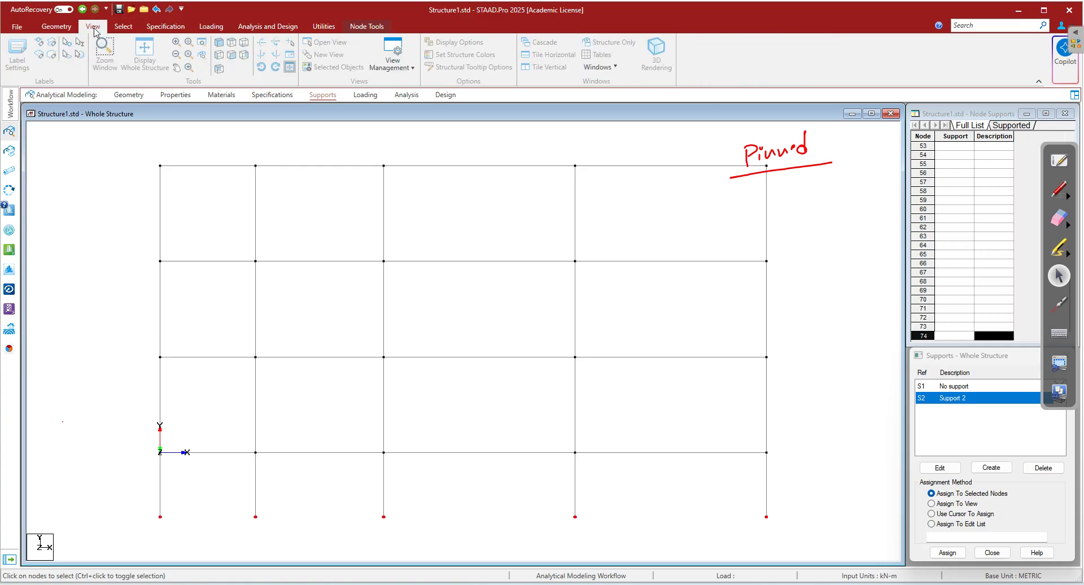
click(220, 43)
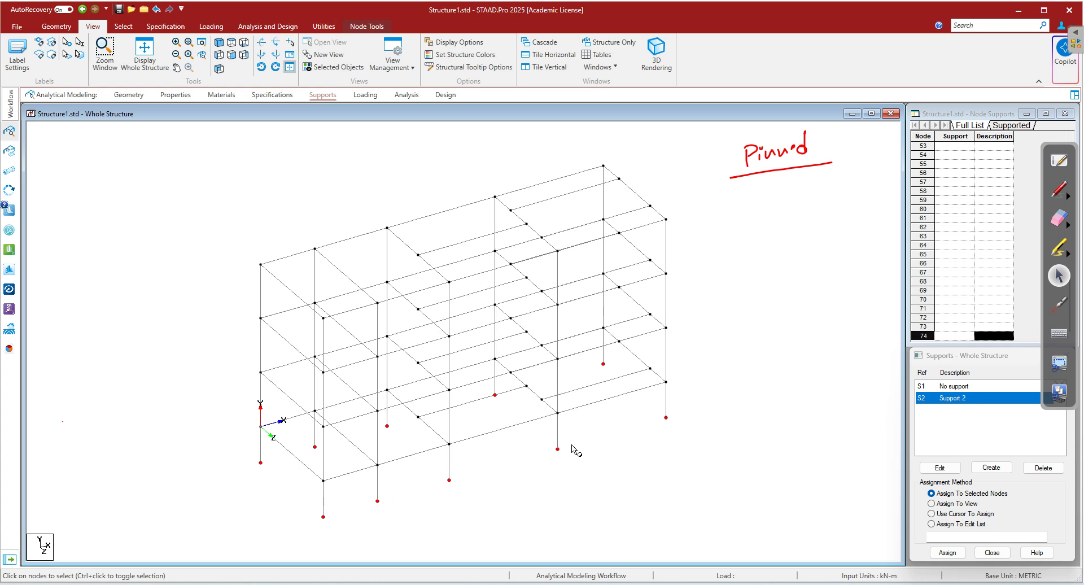
click(949, 553)
click(1003, 489)
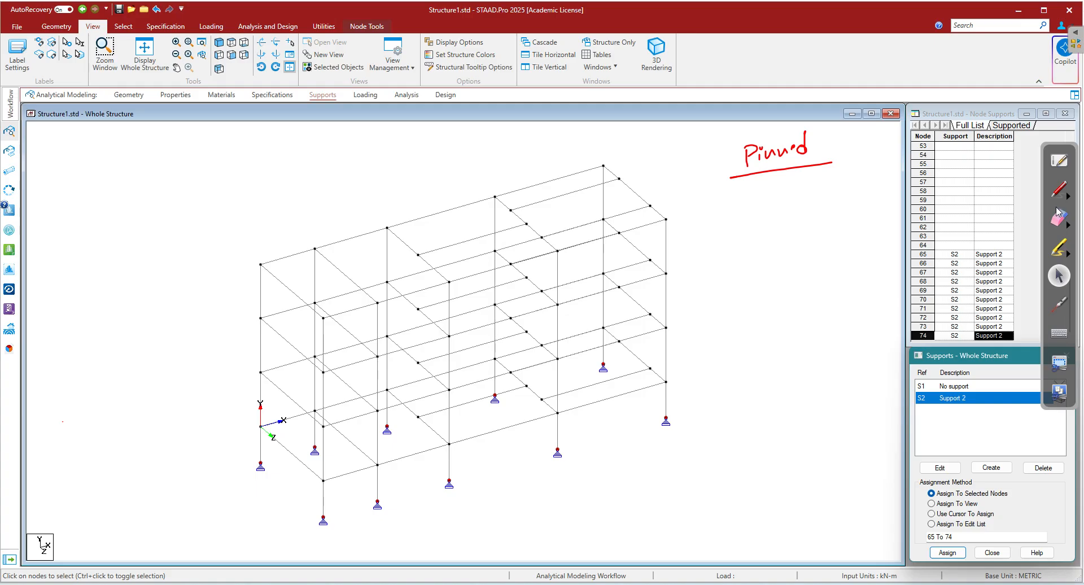
- Circle one corner base support in red and write the label Pinned support beside it
click(1059, 190)
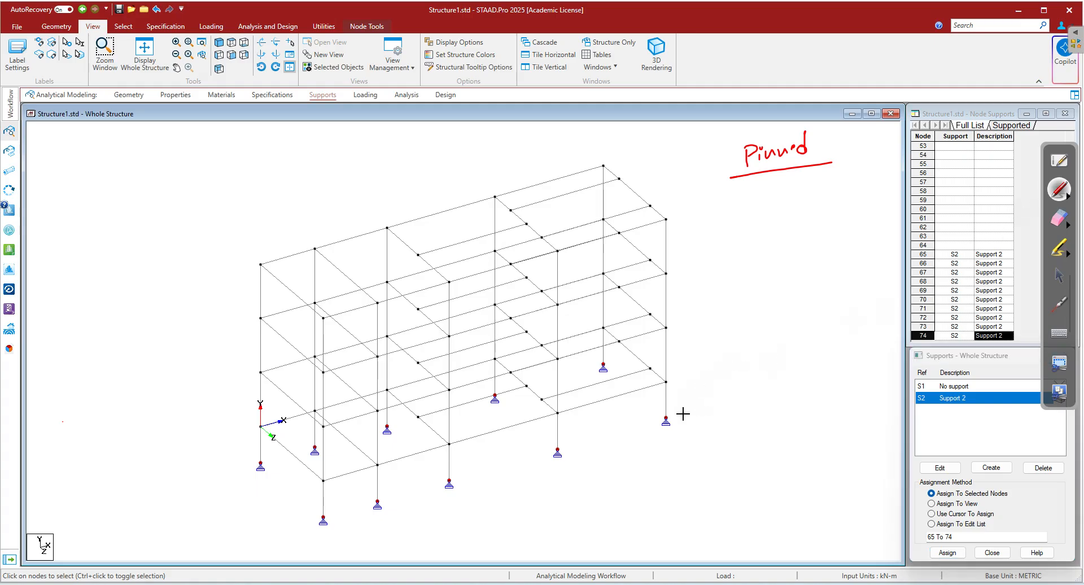
drag(668, 403, 701, 411)
mouse_move(697, 392)
mouse_down()
mouse_move(705, 407)
mouse_move(724, 390)
mouse_move(751, 389)
mouse_move(831, 333)
mouse_up()
drag(819, 346, 835, 340)
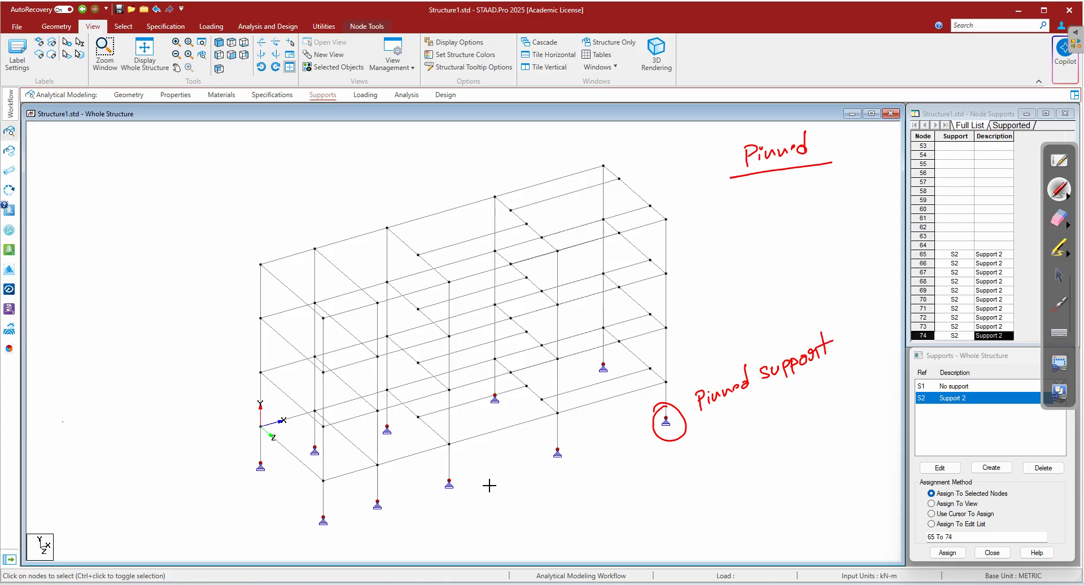
- Circle each of the frame's remaining base supports in red
mouse_move(450, 481)
mouse_down()
mouse_move(471, 479)
mouse_move(440, 487)
mouse_up()
drag(557, 444, 553, 445)
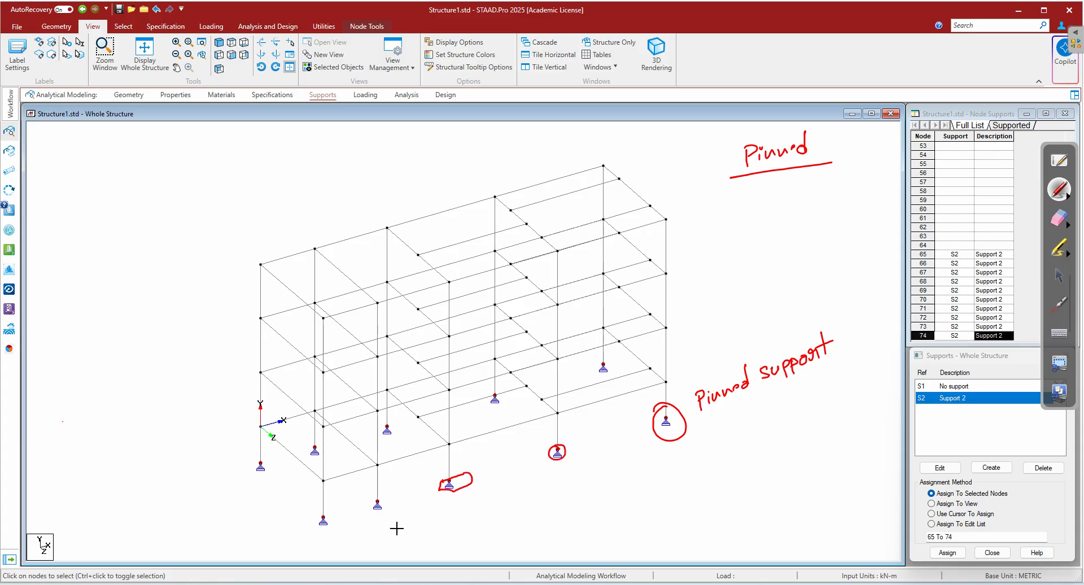
drag(377, 497, 317, 514)
mouse_move(261, 457)
mouse_down()
mouse_move(320, 453)
mouse_move(310, 446)
mouse_up()
drag(386, 422, 383, 424)
drag(495, 393, 492, 393)
drag(602, 363, 610, 374)
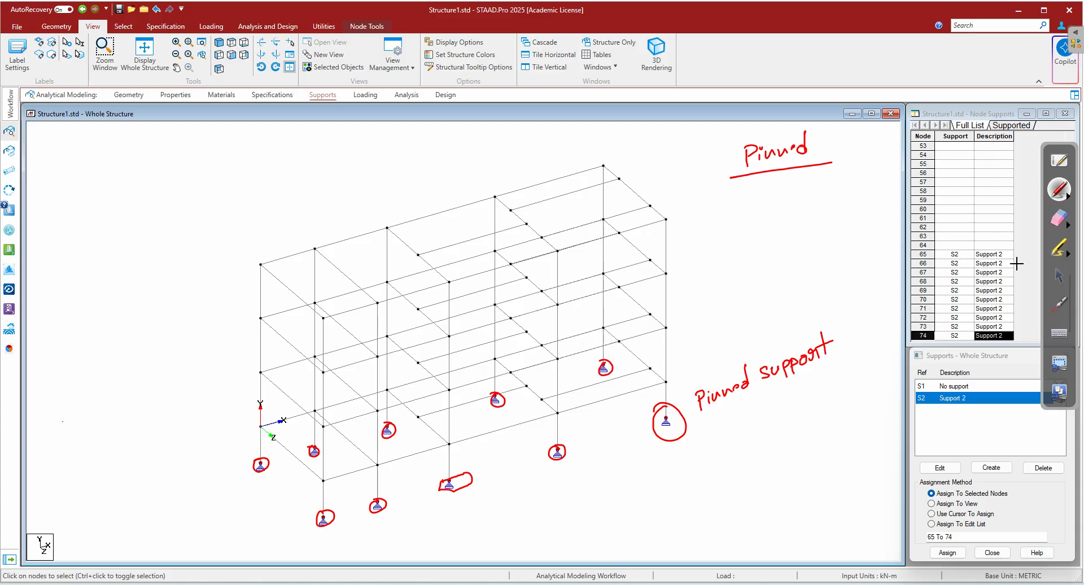
- Erase all the red circles and handwritten Pinned notes around the frame and return to normal selection
click(1059, 218)
mouse_move(828, 339)
mouse_down()
mouse_move(497, 396)
mouse_move(279, 479)
mouse_move(448, 486)
mouse_move(804, 147)
mouse_move(732, 235)
mouse_up()
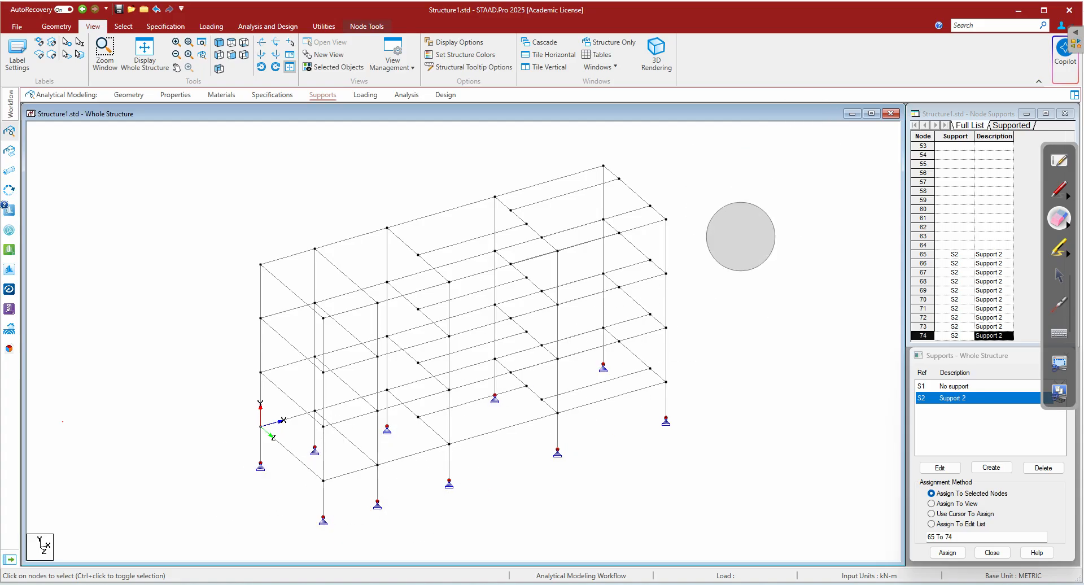
click(1059, 275)
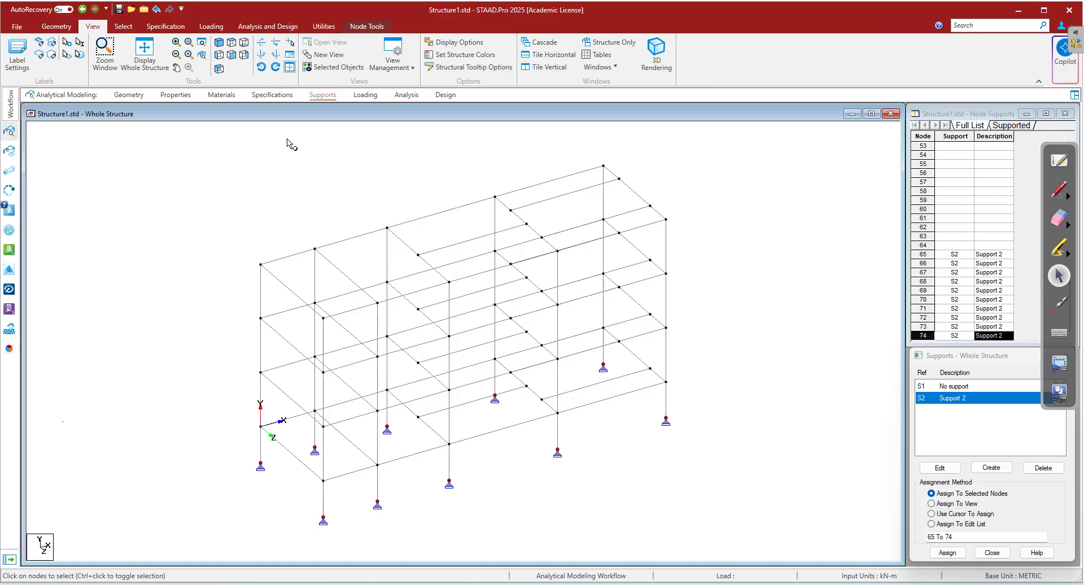
- Save the modified structure to its existing file, Structure1.std
click(18, 27)
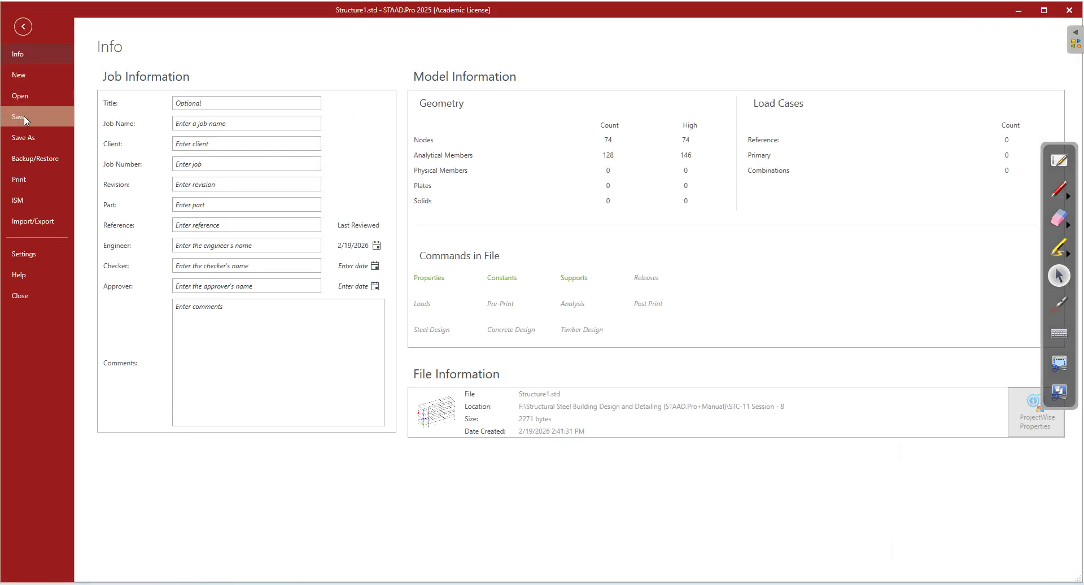
click(21, 116)
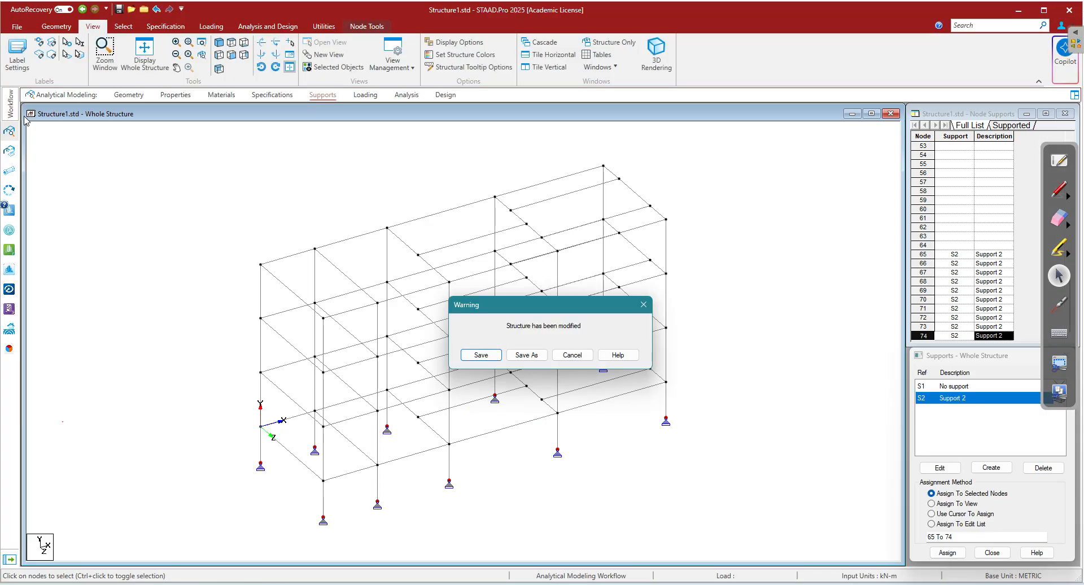
click(480, 355)
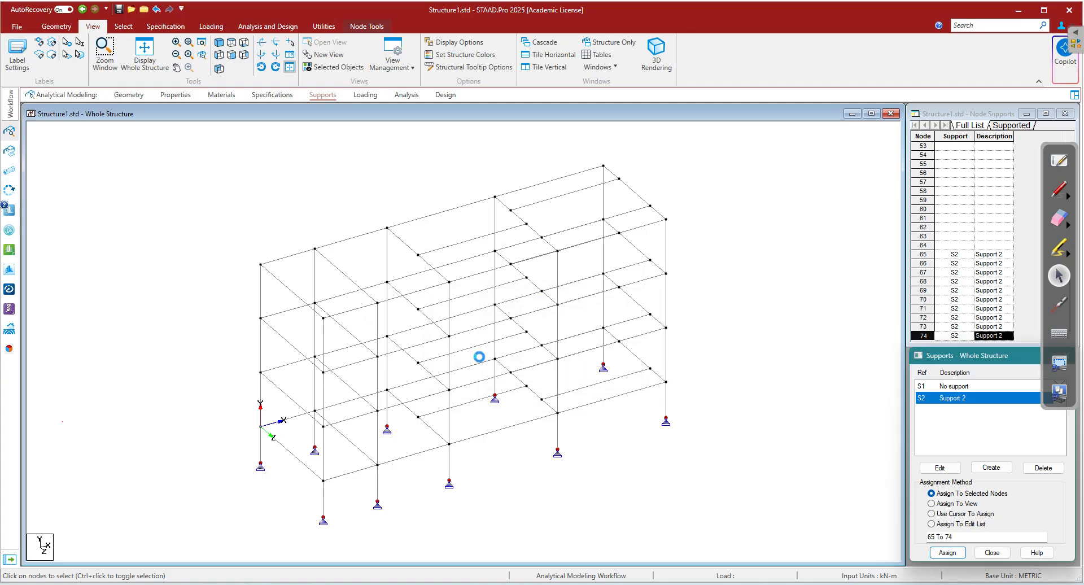